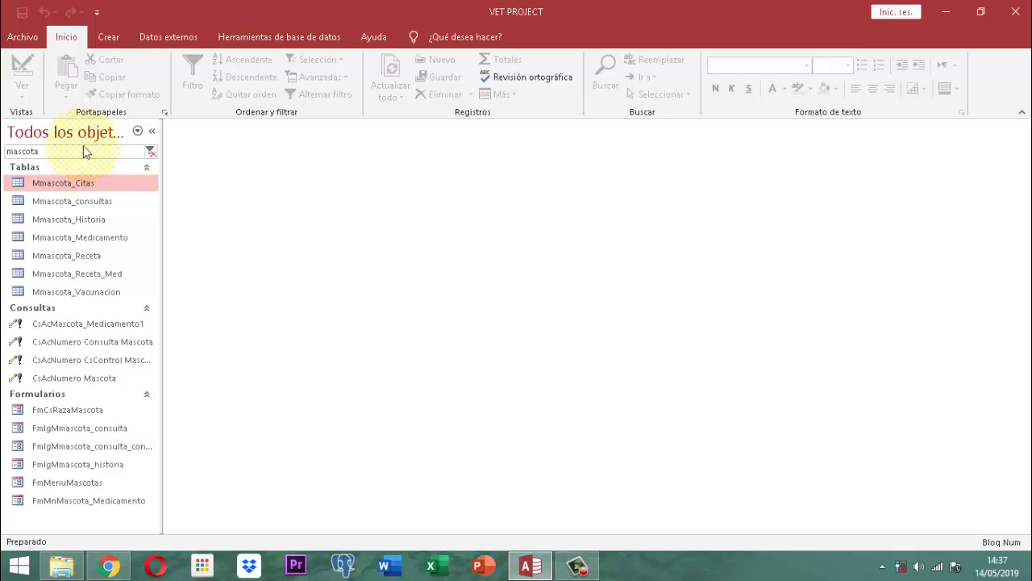
pyautogui.click(109, 239)
pyautogui.rightClick(109, 239)
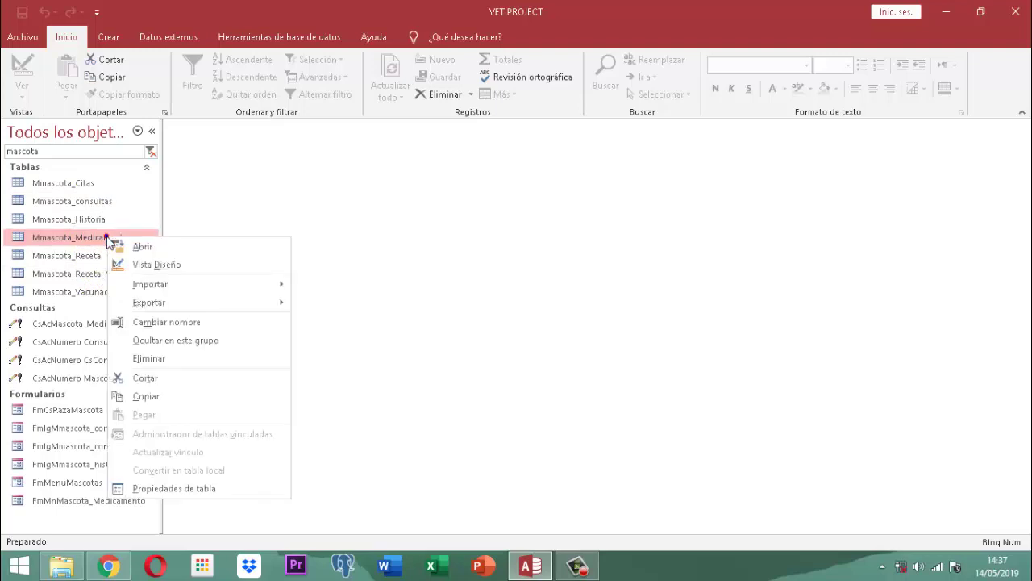
pyautogui.click(143, 264)
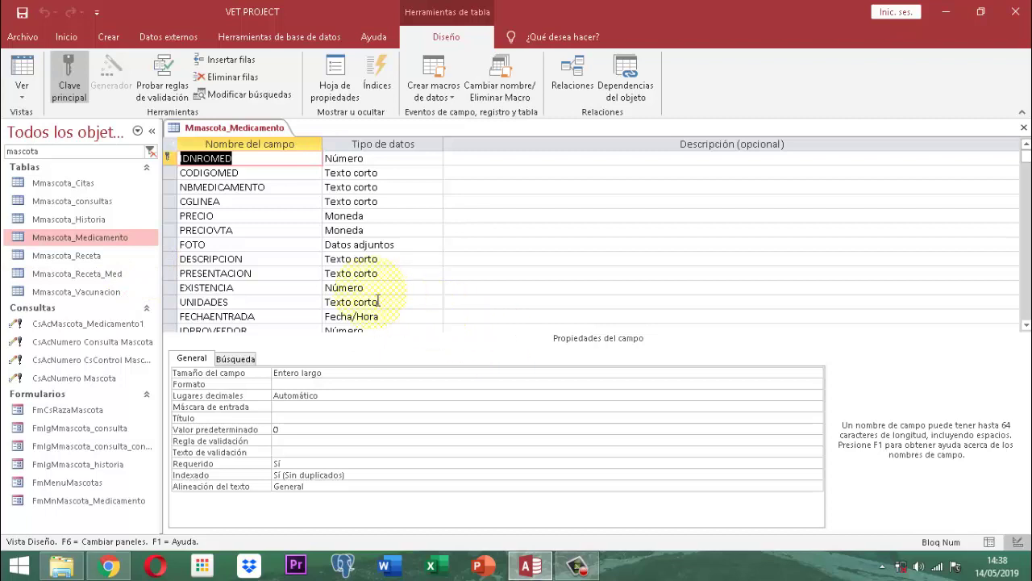
pyautogui.scroll(-1, 379, 302)
pyautogui.scroll(-1, 377, 301)
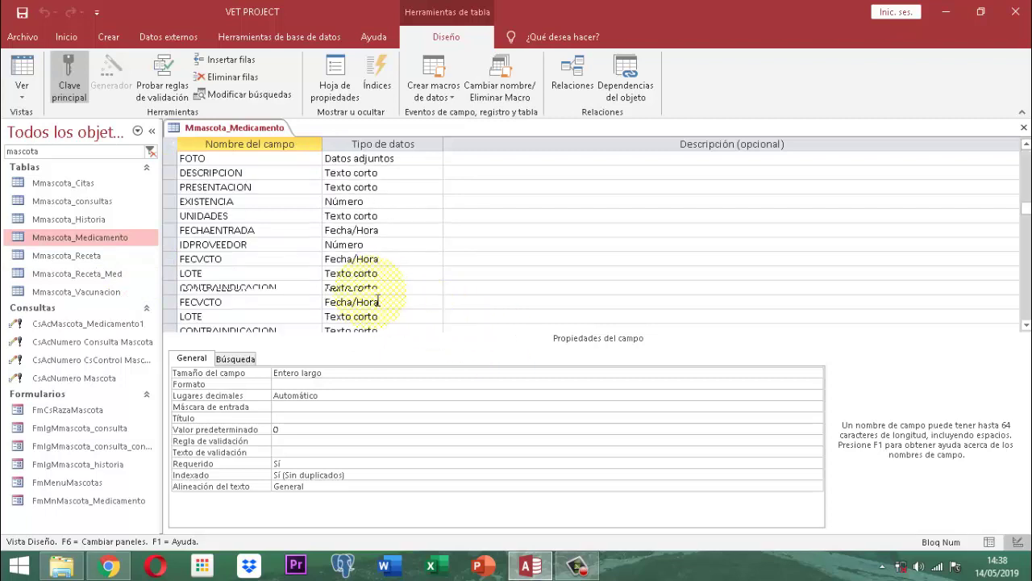
pyautogui.scroll(-1, 377, 302)
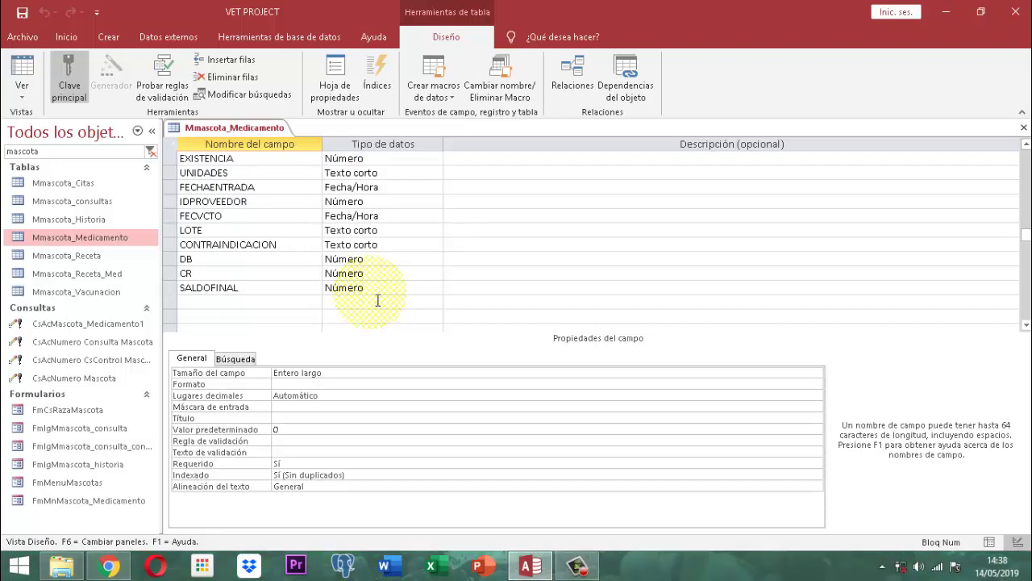
pyautogui.click(246, 129)
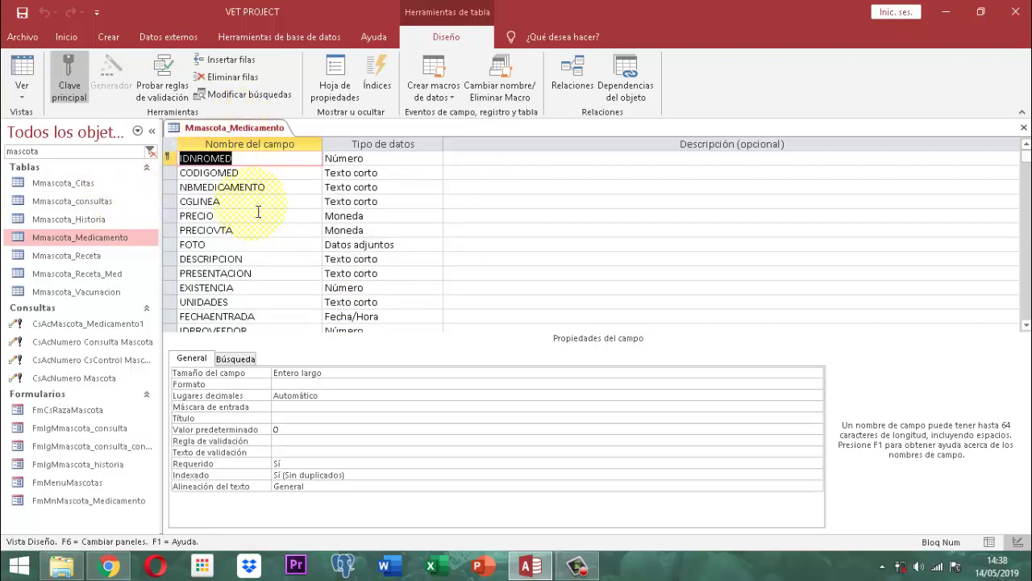
pyautogui.rightClick(245, 129)
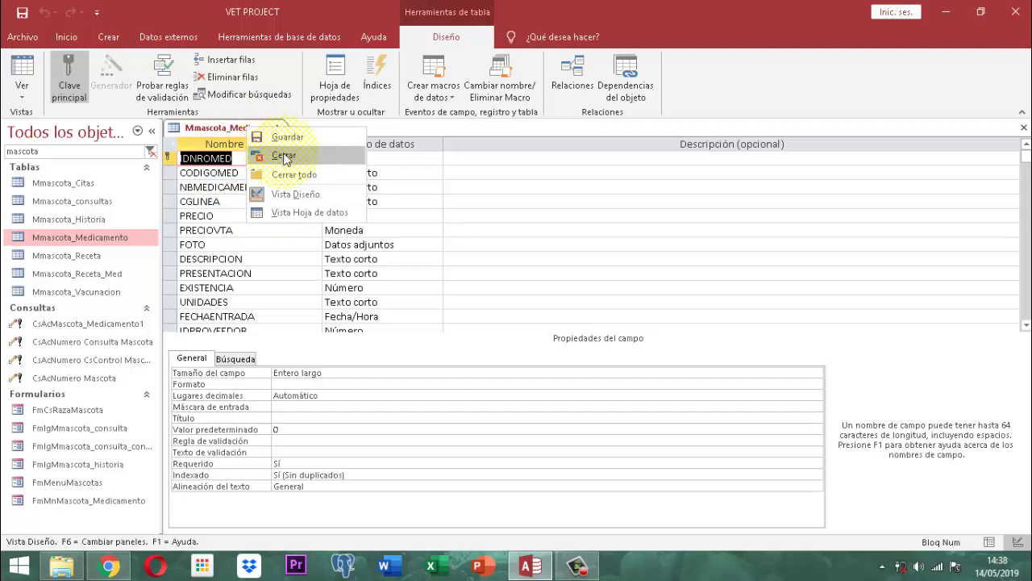
pyautogui.click(283, 154)
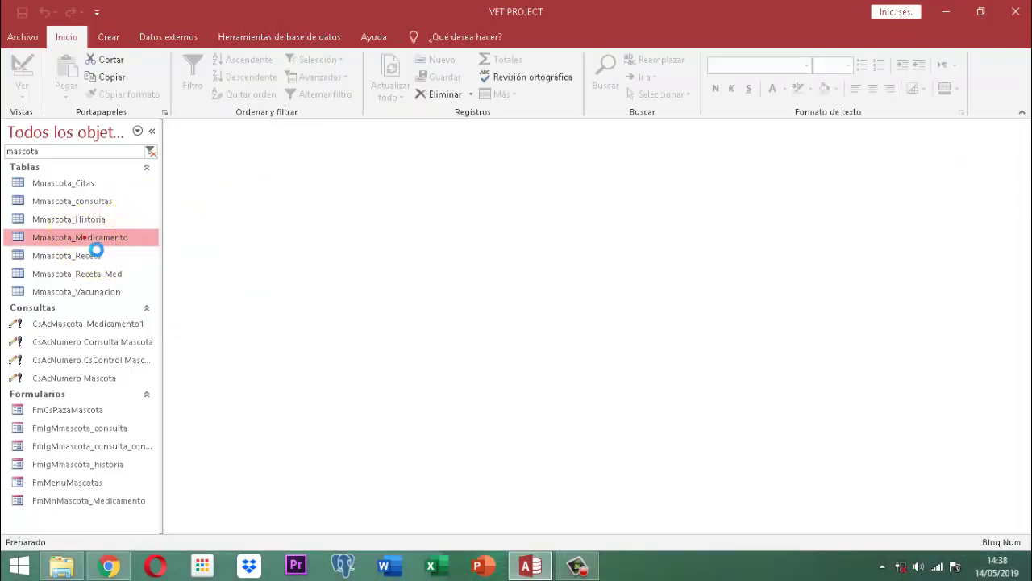
# Open the Mmascota_Medicamento table from the Navigation Pane to view its medication records
pyautogui.doubleClick(84, 237)
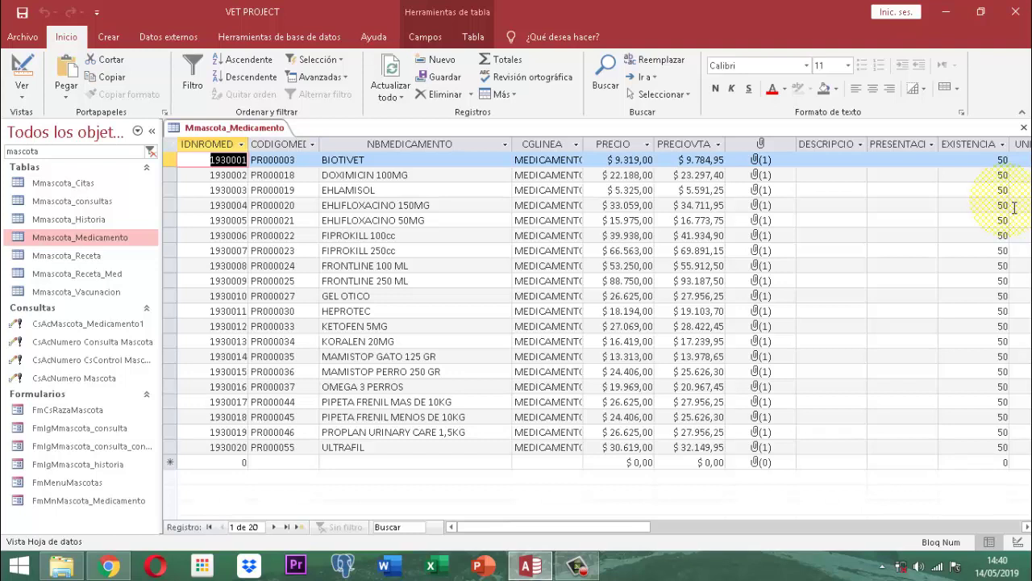
# Move to the last fields of the first record, showing UNIDADES through SALDOFINAL
pyautogui.press('Tab')
pyautogui.press('Tab')
pyautogui.press('Tab')
pyautogui.press('Tab')
pyautogui.press('Tab')
pyautogui.press('Tab')
pyautogui.press('Tab')
pyautogui.press('Tab')
pyautogui.press('Tab')
pyautogui.press('Tab')
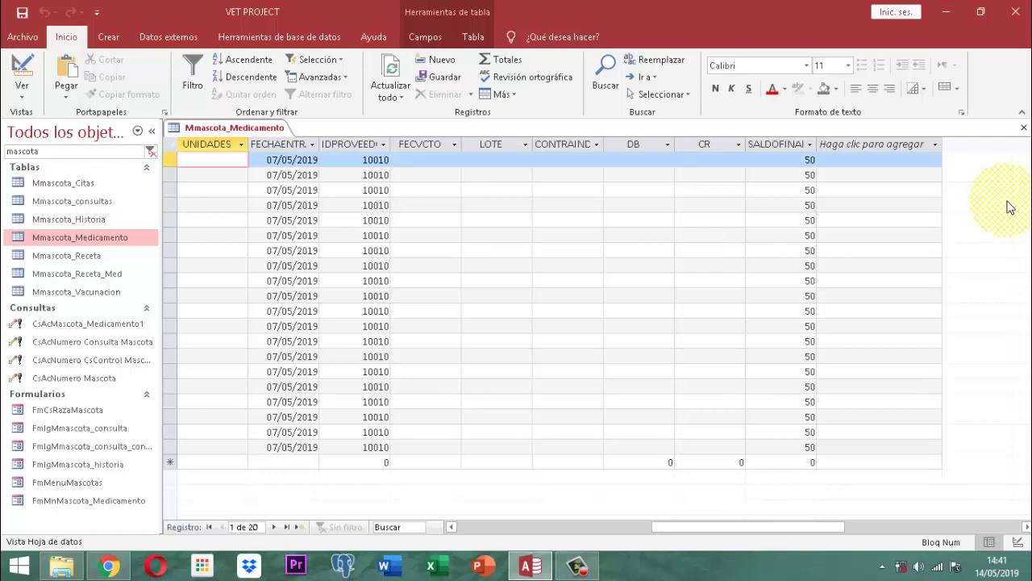
# Return to the IDNROMED field of the first medication record
pyautogui.press('Home')
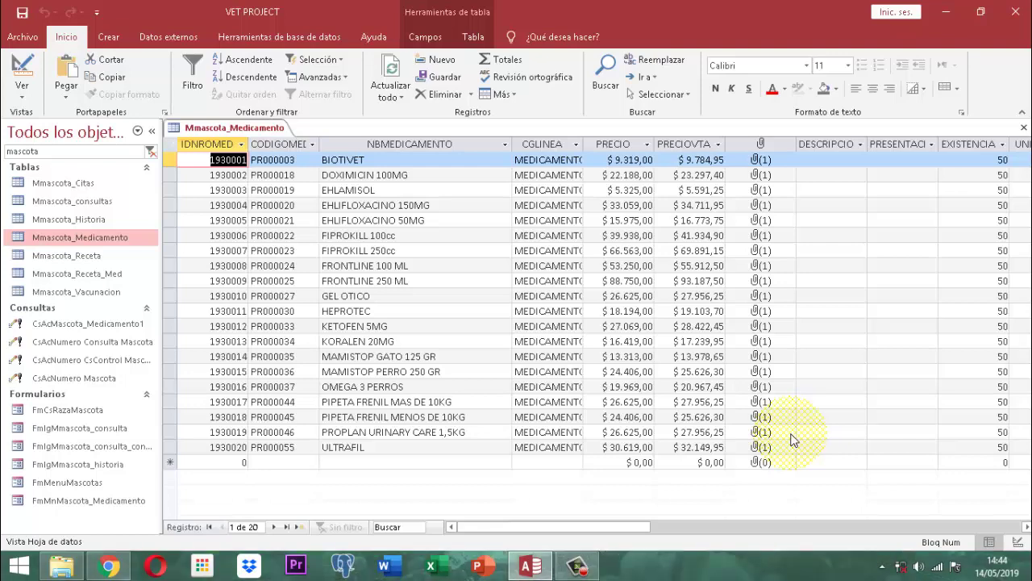
# Jump to the medication table's last columns, UNIDADES through SALDOFINAL
pyautogui.press('Tab')
pyautogui.press('Tab')
pyautogui.press('Tab')
pyautogui.press('Tab')
pyautogui.press('Tab')
pyautogui.press('Tab')
pyautogui.press('Tab')
pyautogui.press('Tab')
pyautogui.press('Tab')
pyautogui.press('Tab')
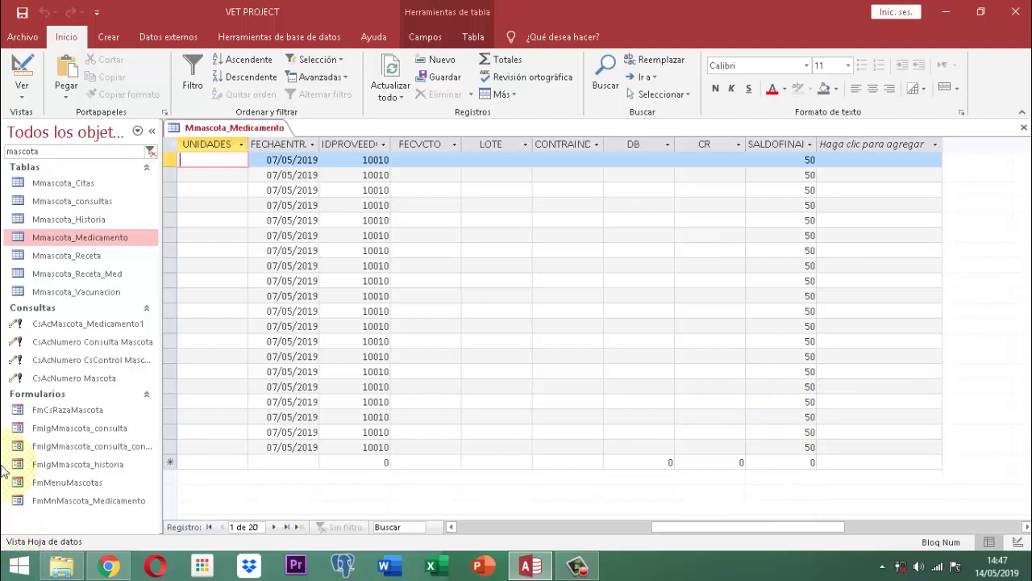
# Close the Mmascota_Medicamento datasheet from its document tab menu
pyautogui.rightClick(253, 132)
pyautogui.click(285, 153)
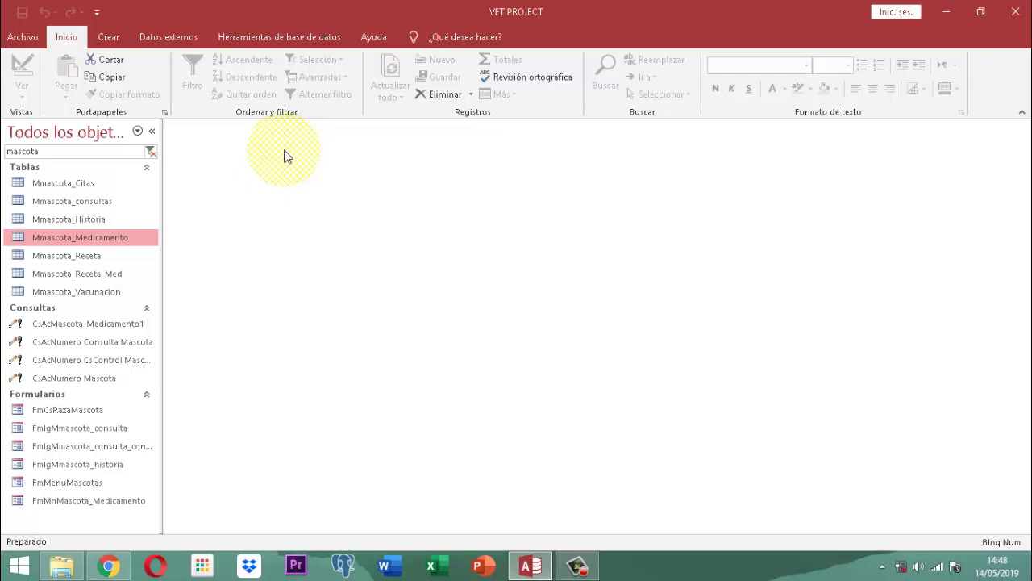
# Replace the 'mascota' object search filter with 'panel ini' to find the PANEL INICIAL form
pyautogui.click(61, 152)
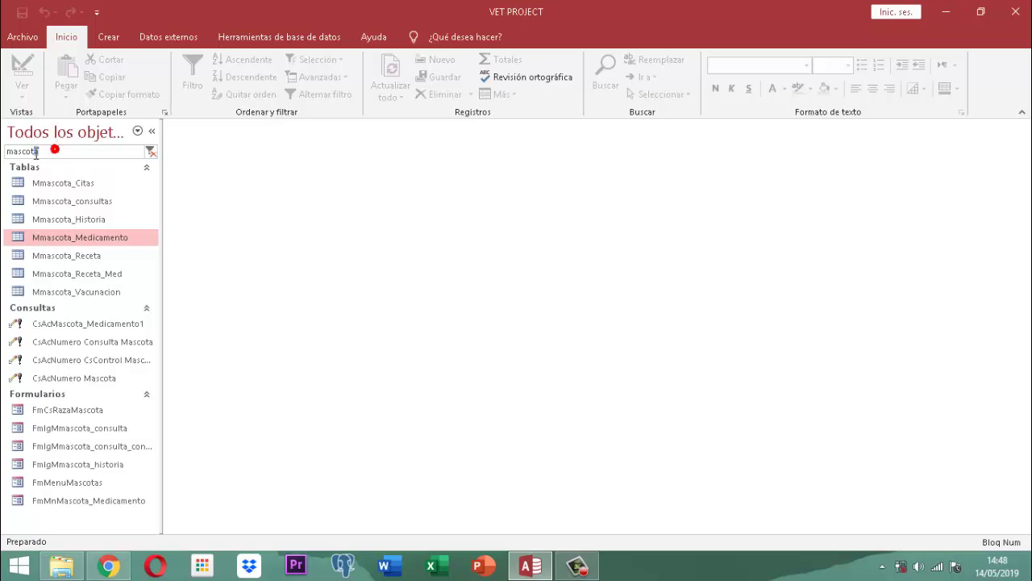
pyautogui.moveTo(36, 154); pyautogui.dragTo(3, 143)
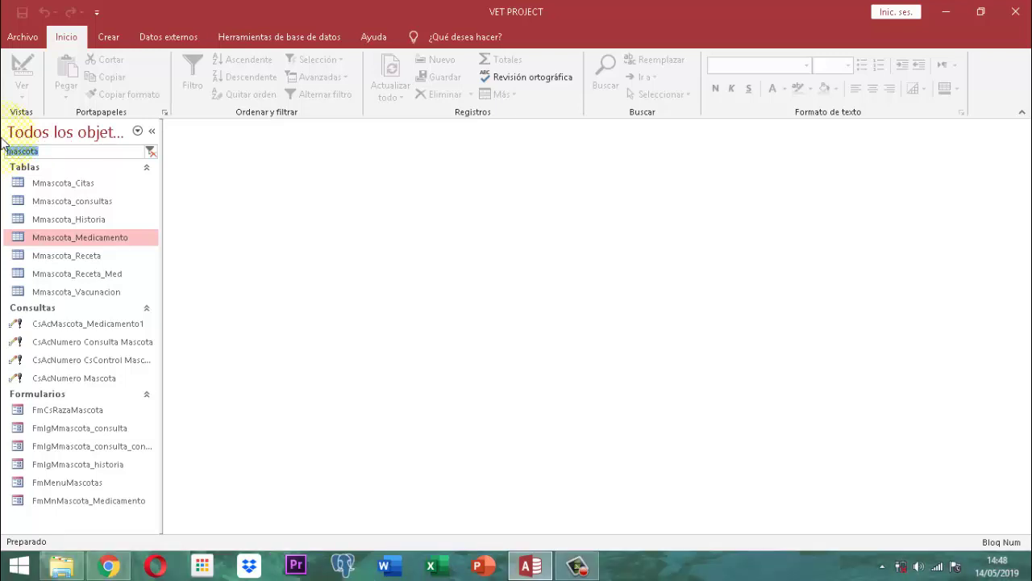
pyautogui.write('panel ini')
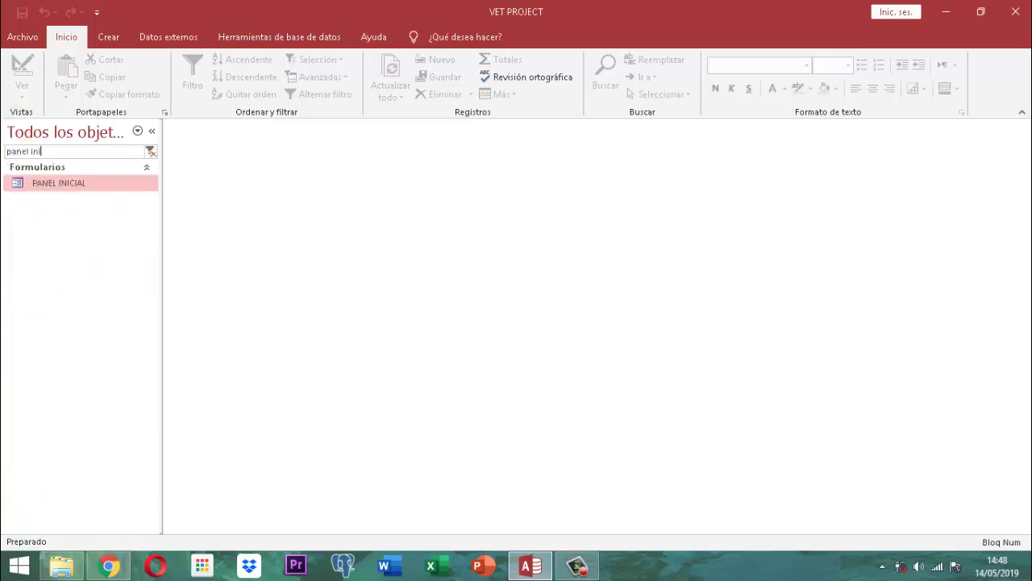
# Run PANEL INICIAL, choose 'Quiero realizar una labor', pick a user, enter the password, and log in
pyautogui.press('Return')
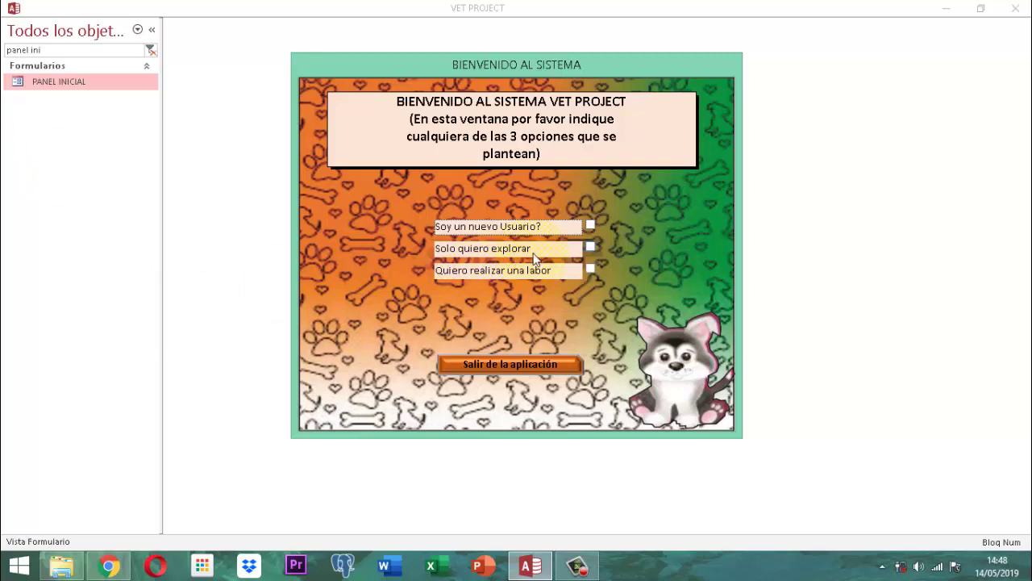
pyautogui.click(590, 269)
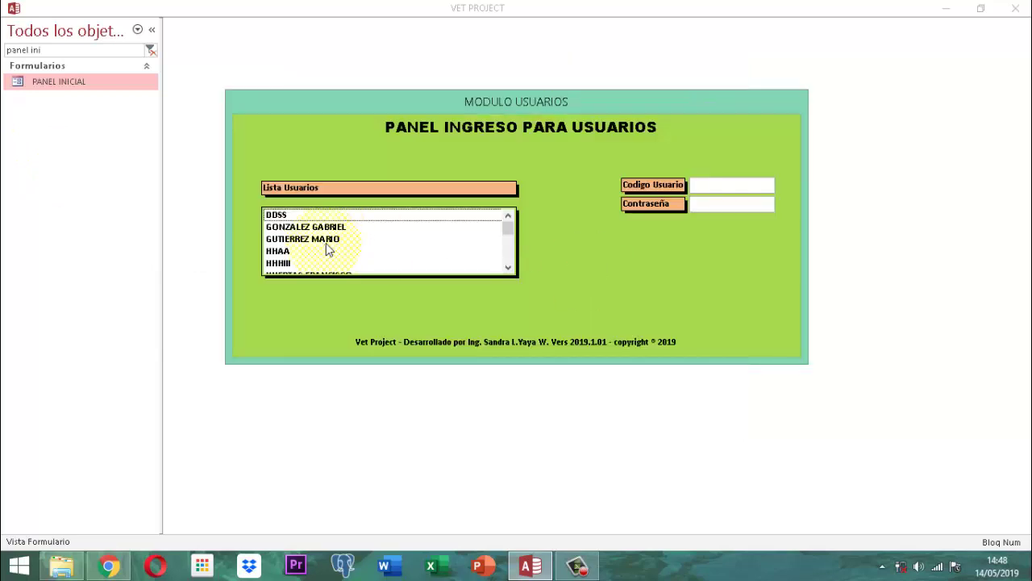
pyautogui.scroll(-1, 335, 243)
pyautogui.click(328, 264)
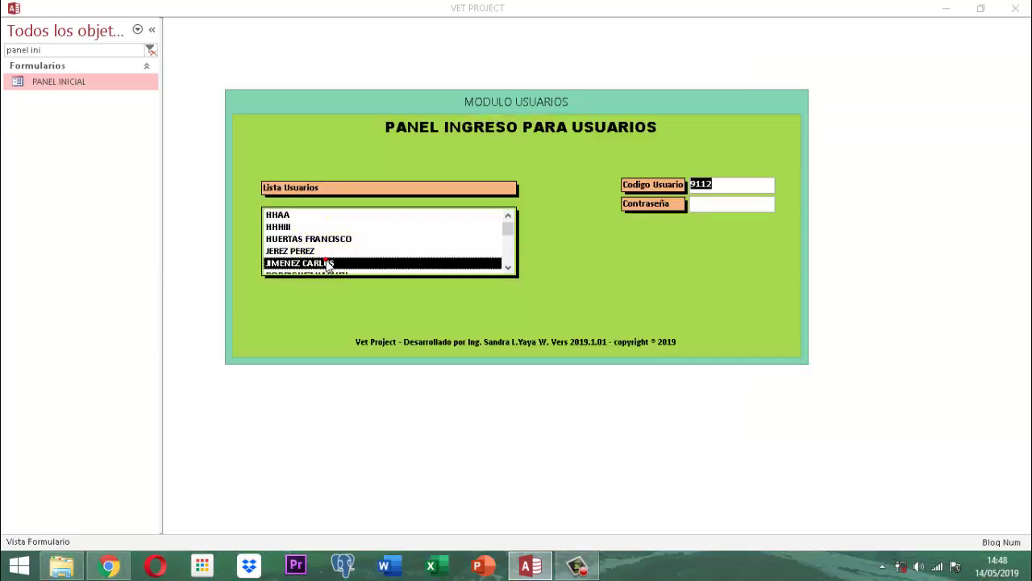
pyautogui.press('Tab')
pyautogui.write('123')
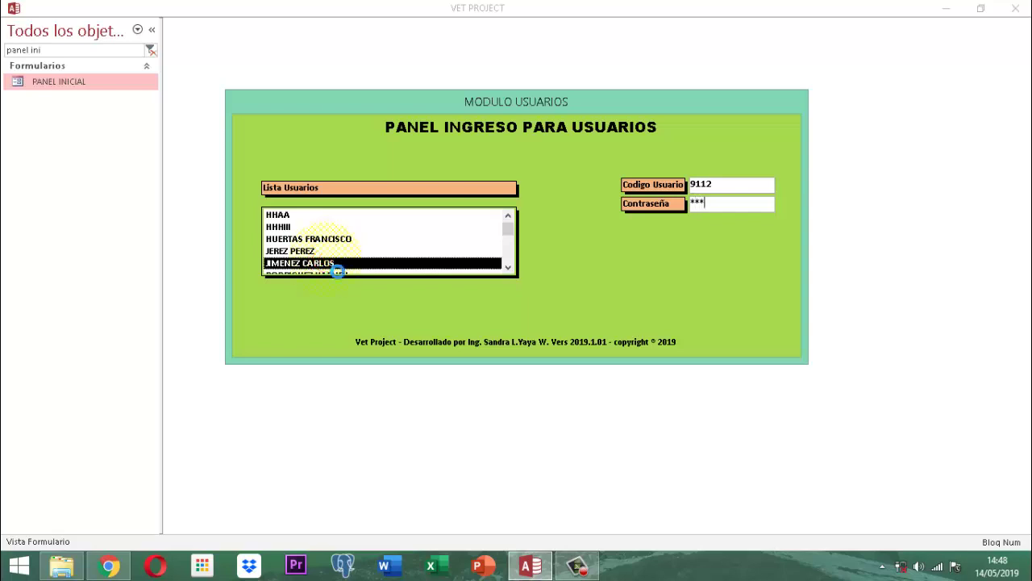
pyautogui.press('Return')
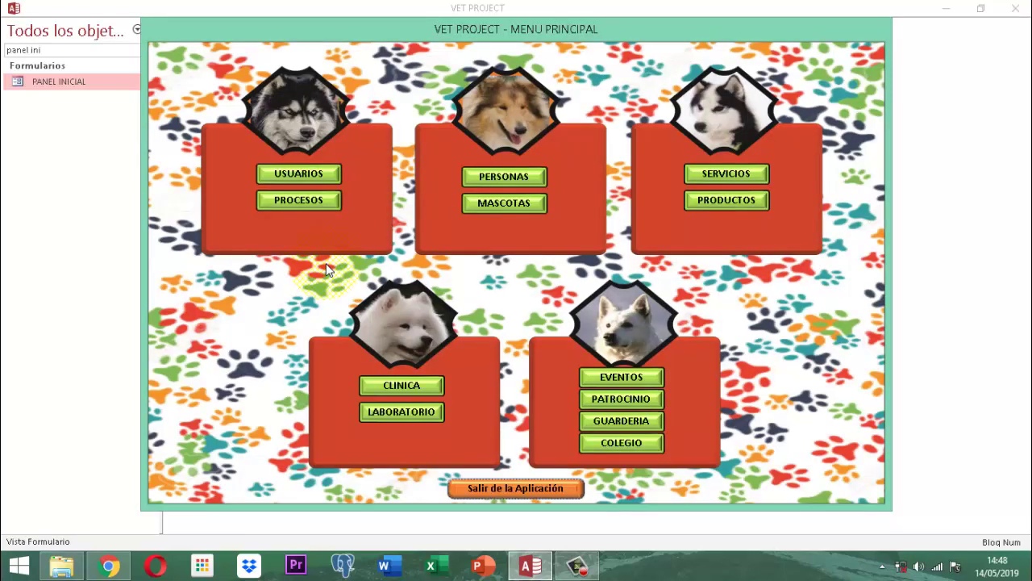
# Open PROCESOS > 'Actualizar Contadores', page through the counters, and add a blank counter record
pyautogui.click(305, 206)
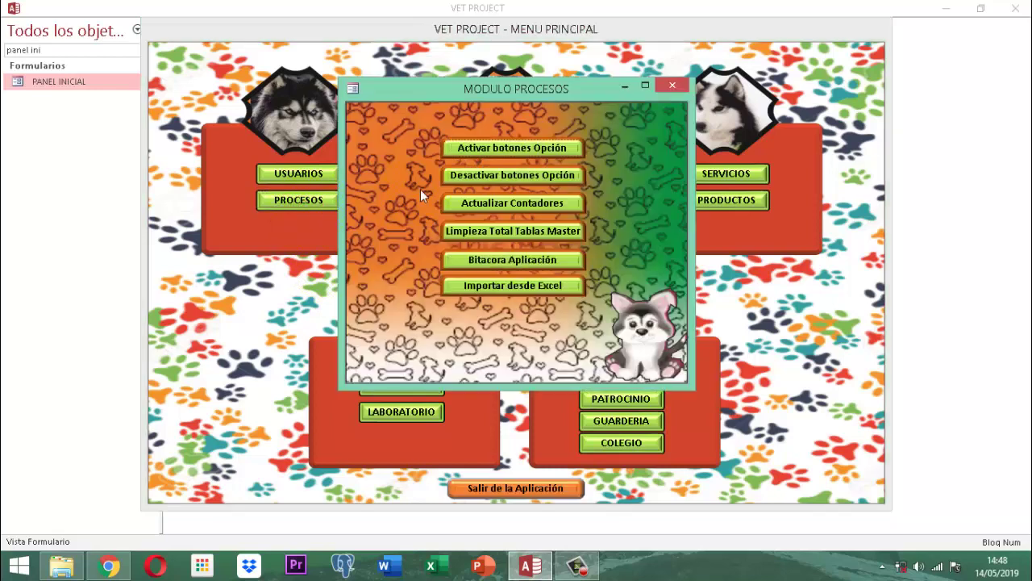
pyautogui.click(512, 205)
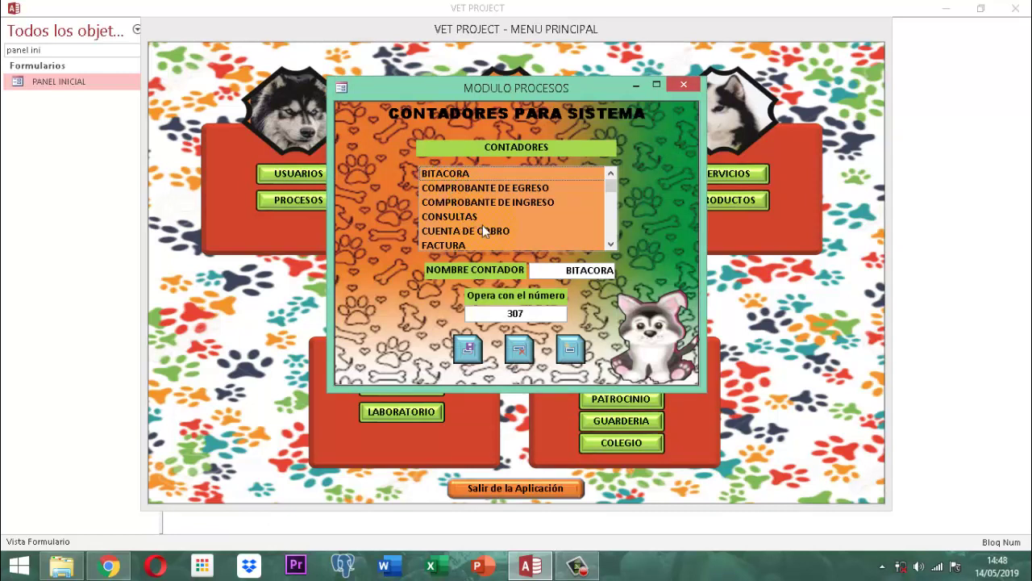
pyautogui.click(611, 244)
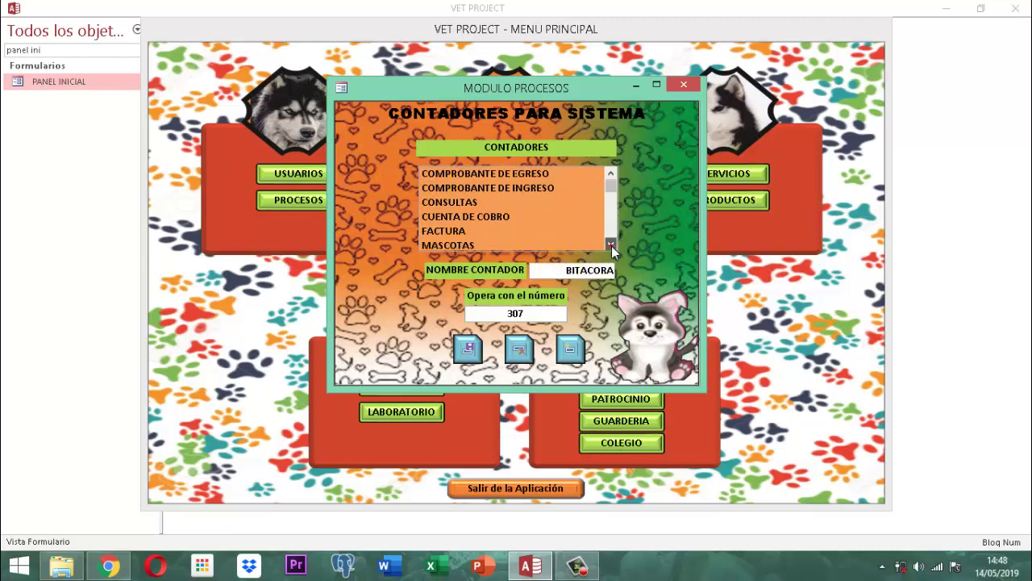
pyautogui.click(611, 244)
pyautogui.click(611, 244)
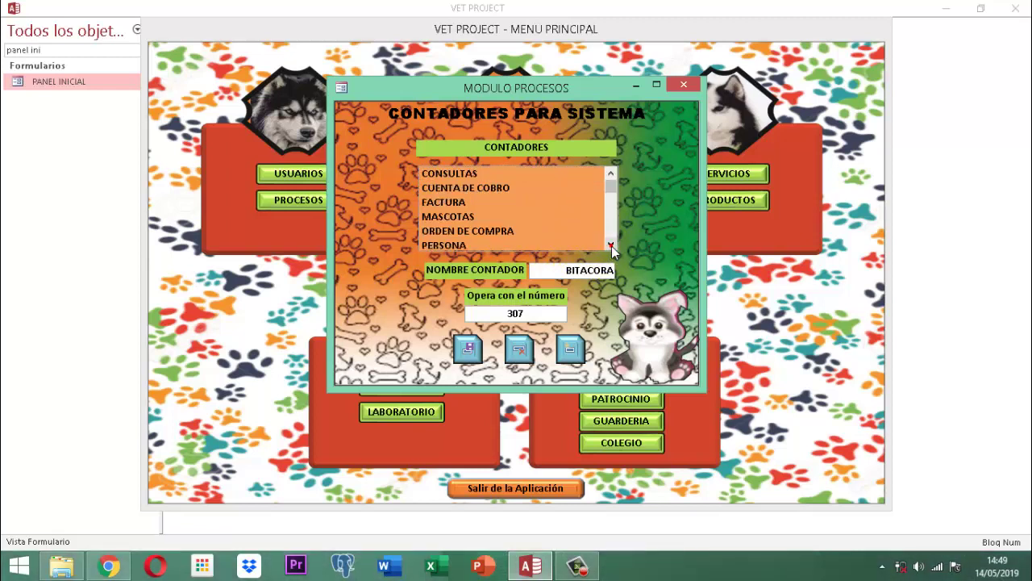
pyautogui.click(612, 244)
pyautogui.click(611, 244)
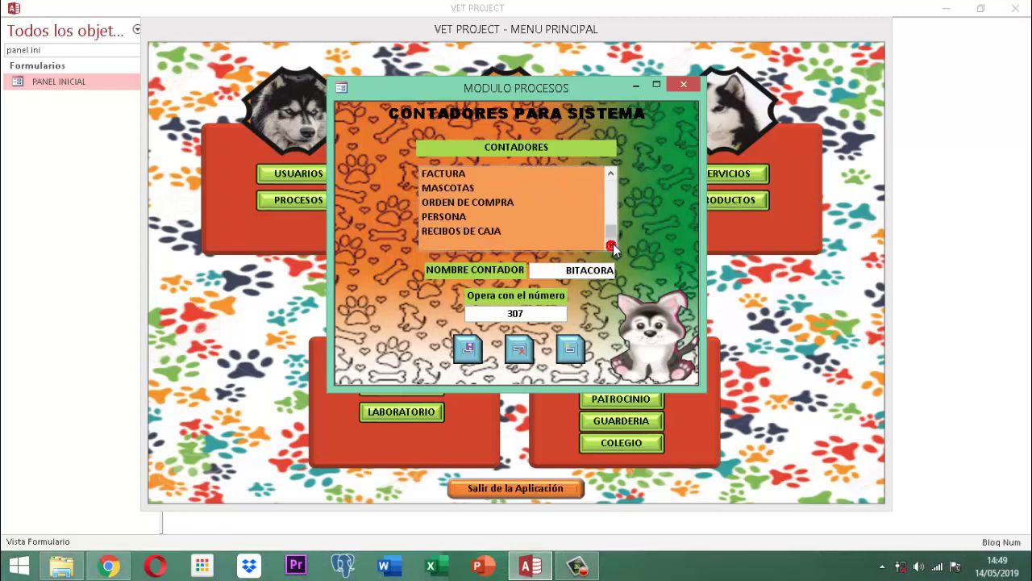
pyautogui.click(611, 244)
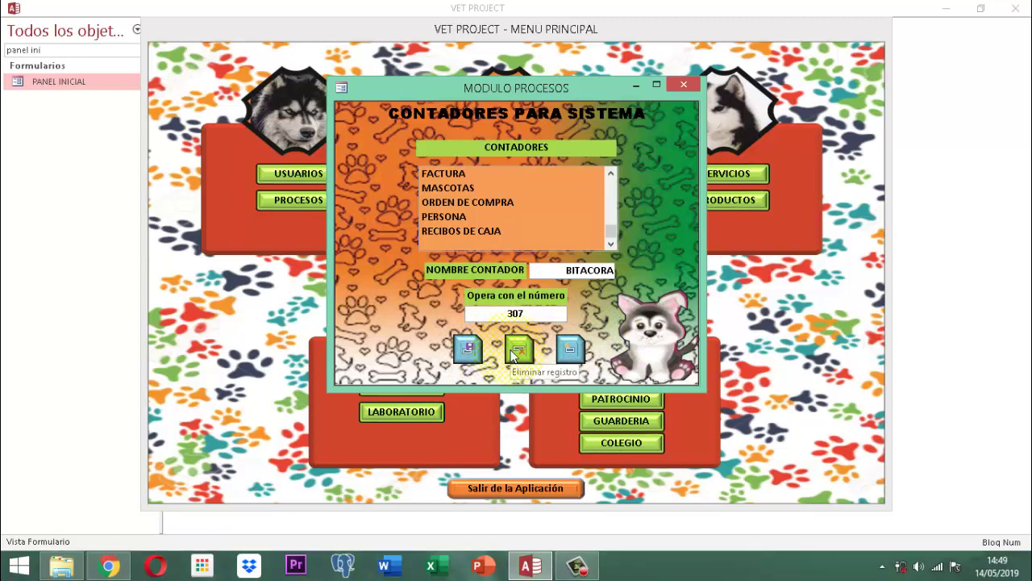
pyautogui.click(572, 352)
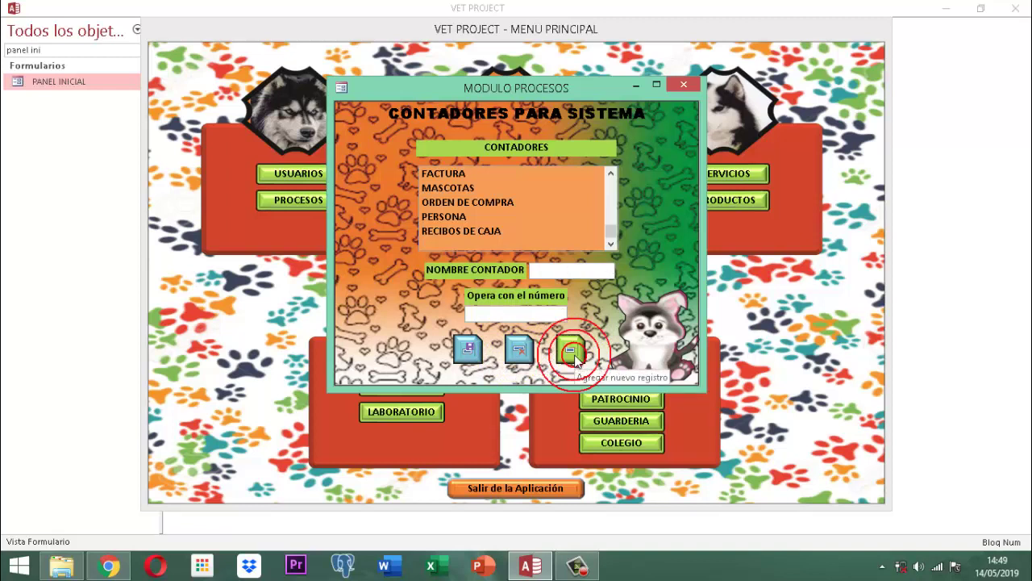
pyautogui.click(571, 270)
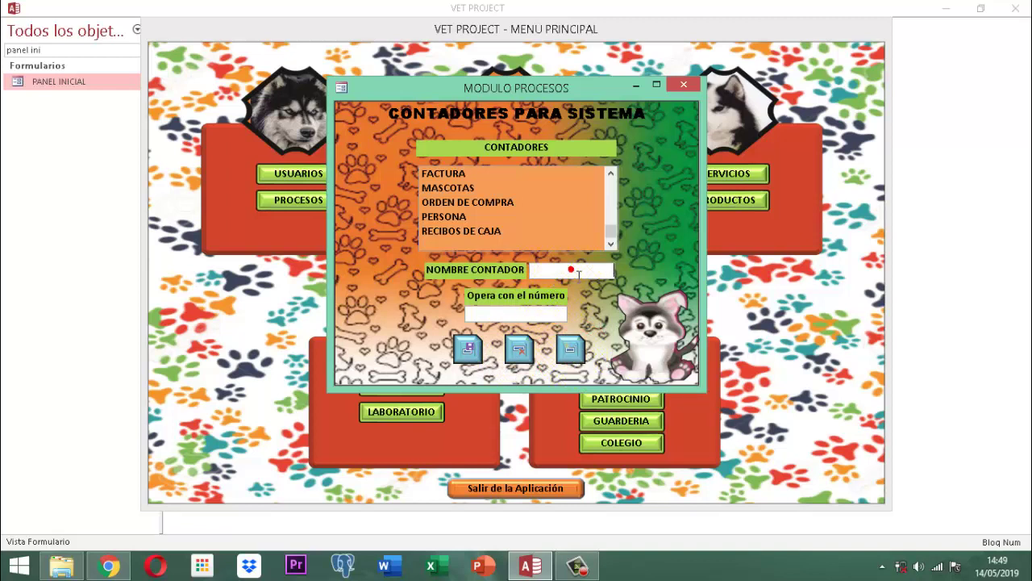
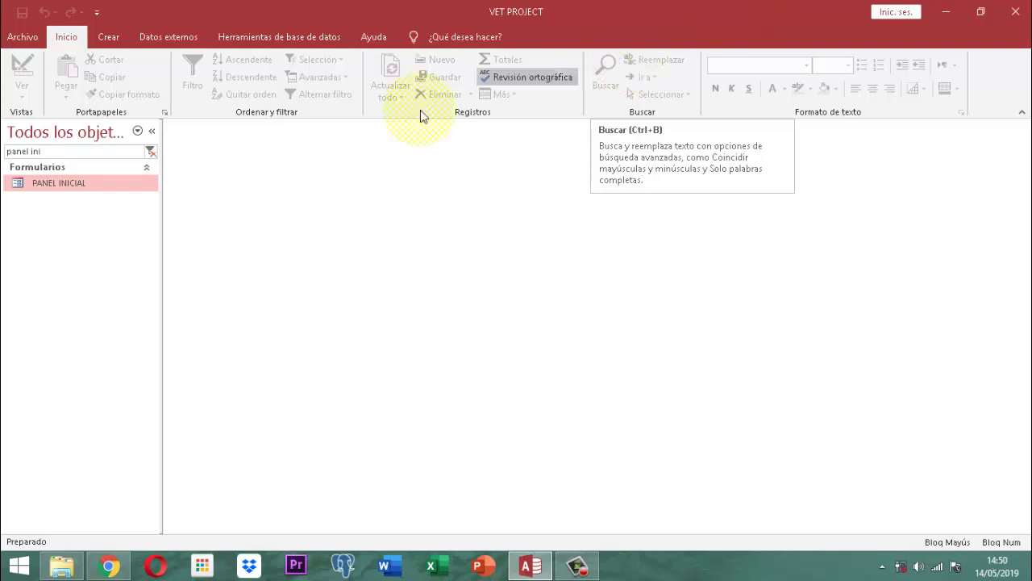
# Replace the Navigation Pane search text with CSACNUMERO to list only the CsAcNumero queries
pyautogui.click(59, 152)
pyautogui.moveTo(50, 153); pyautogui.dragTo(3, 154)
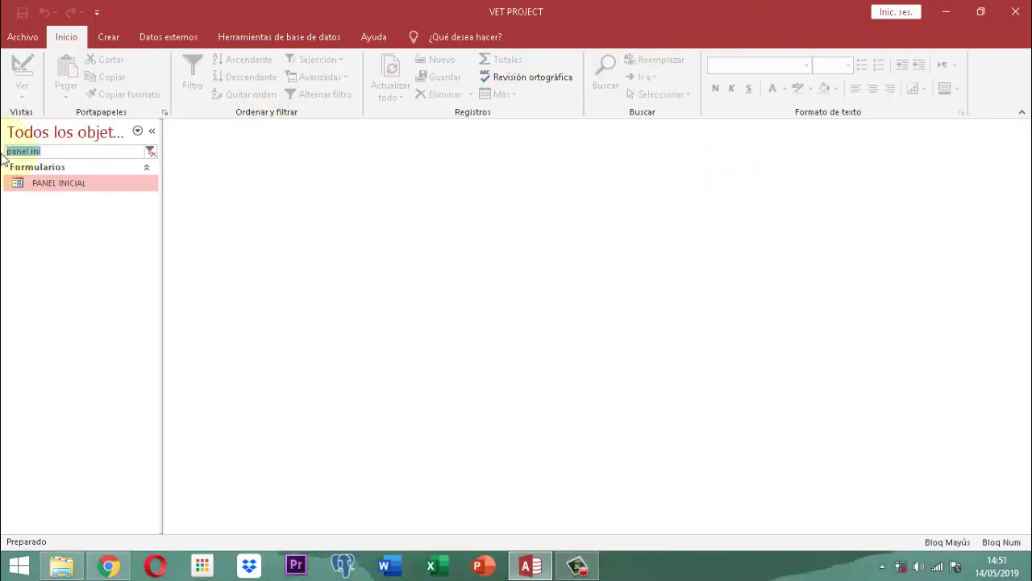
pyautogui.write('c')
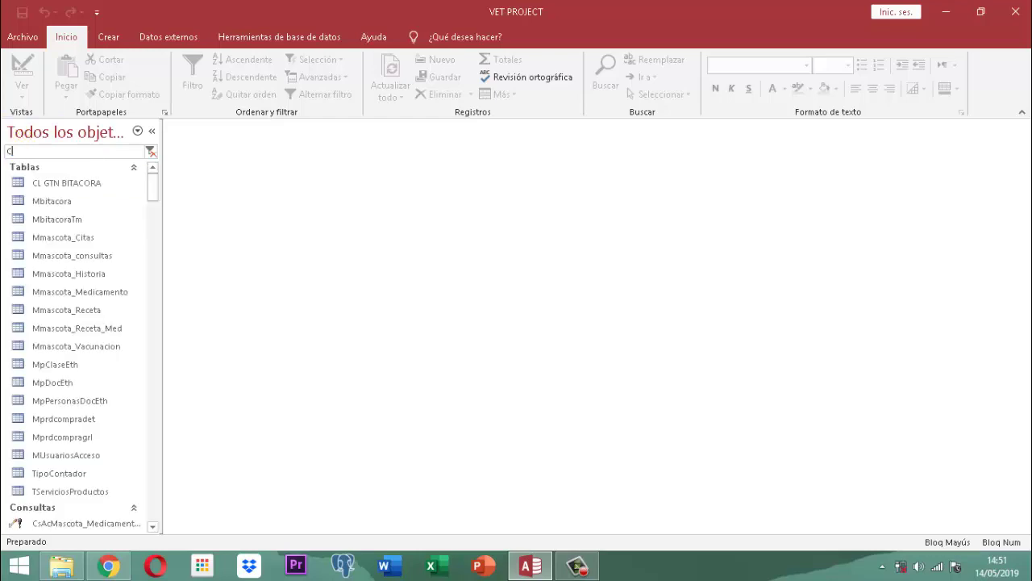
pyautogui.write('SAC')
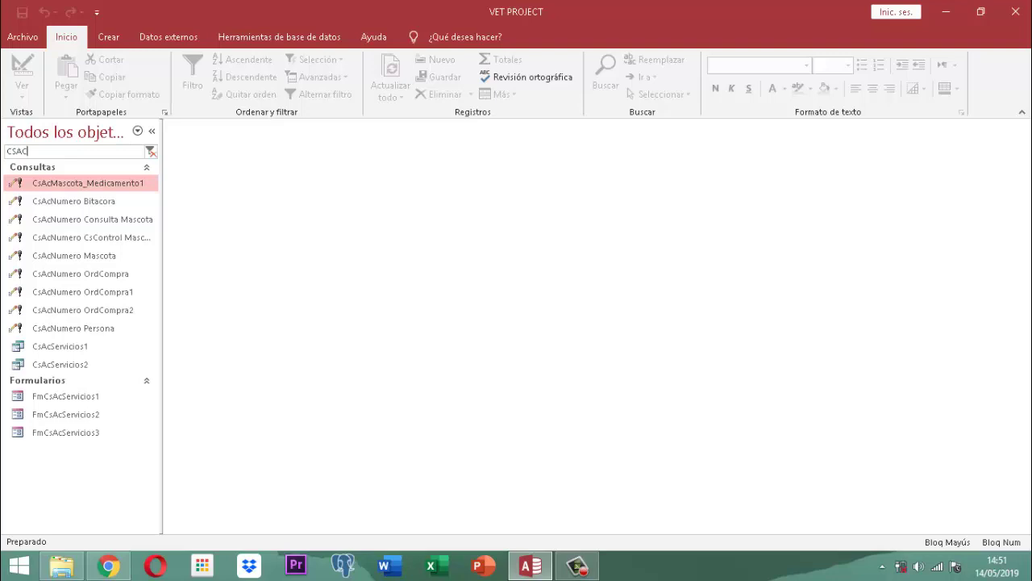
pyautogui.write('NUMERO')
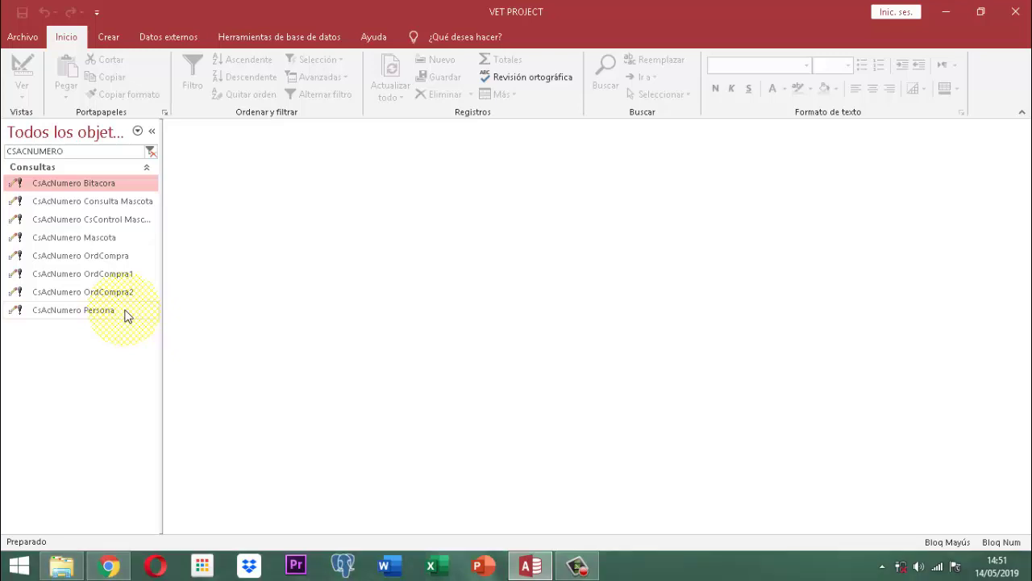
# Search the database objects for FMIG, then clear the search box
pyautogui.doubleClick(89, 152)
pyautogui.write('FMIG')
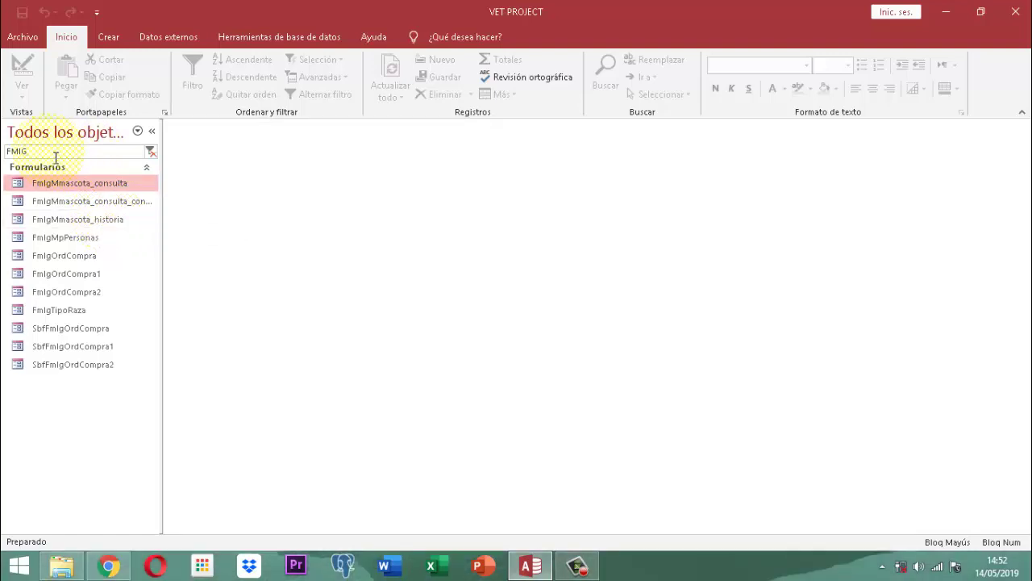
pyautogui.moveTo(48, 152); pyautogui.dragTo(4, 153)
pyautogui.press('BackSpace')
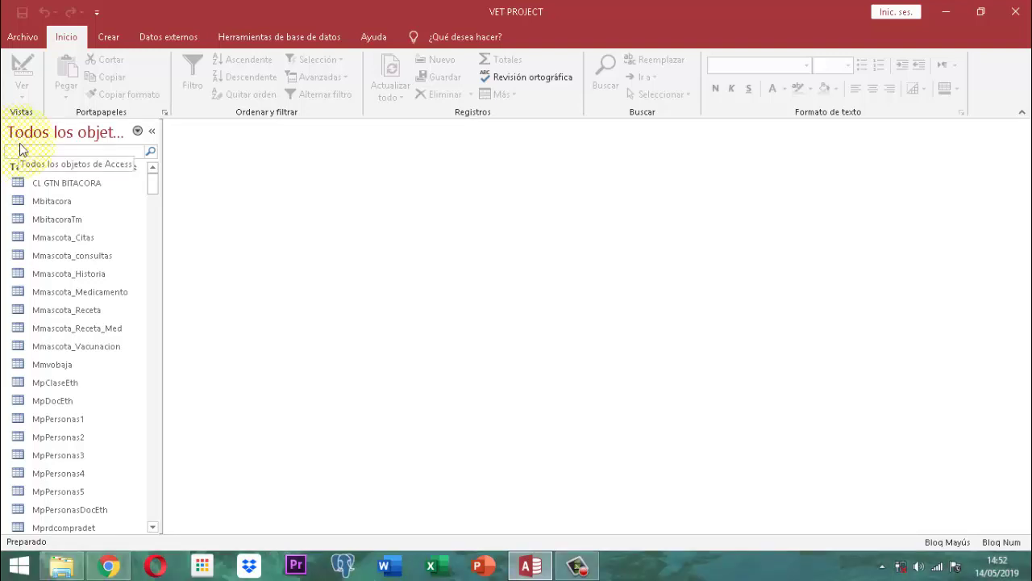
# Filter the objects by MASCOTA and select the Mmascota_Medicamento table
pyautogui.click(28, 150)
pyautogui.write('MASCOTA')
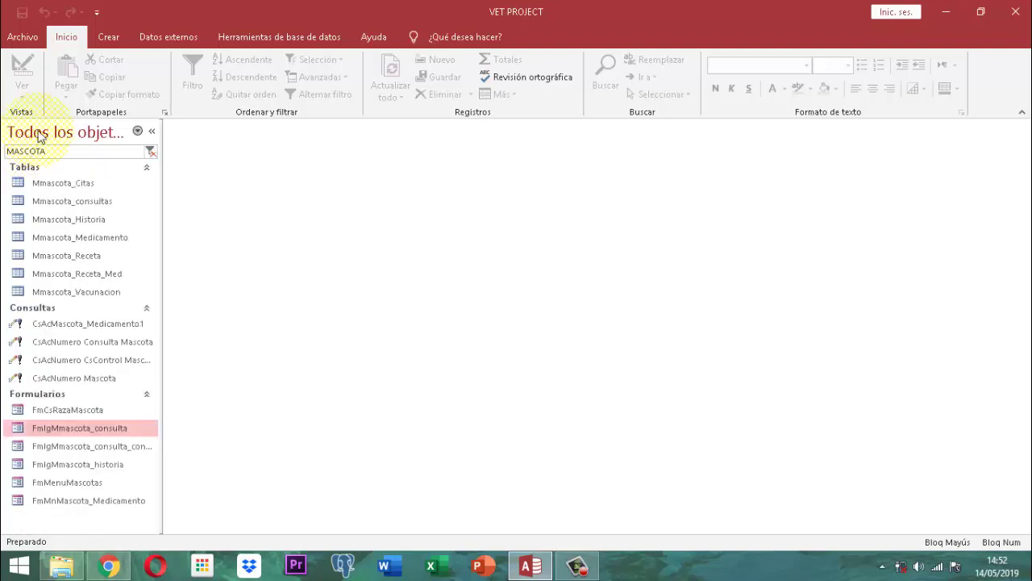
pyautogui.click(93, 240)
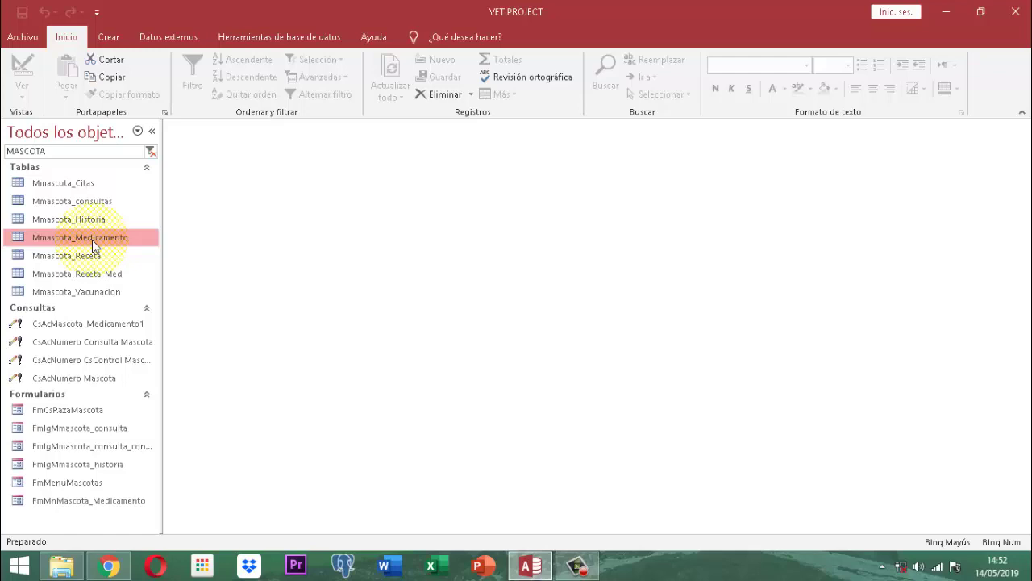
# Generate a Formulario from the selected Mmascota_Medicamento table on the Crear tab
pyautogui.click(107, 37)
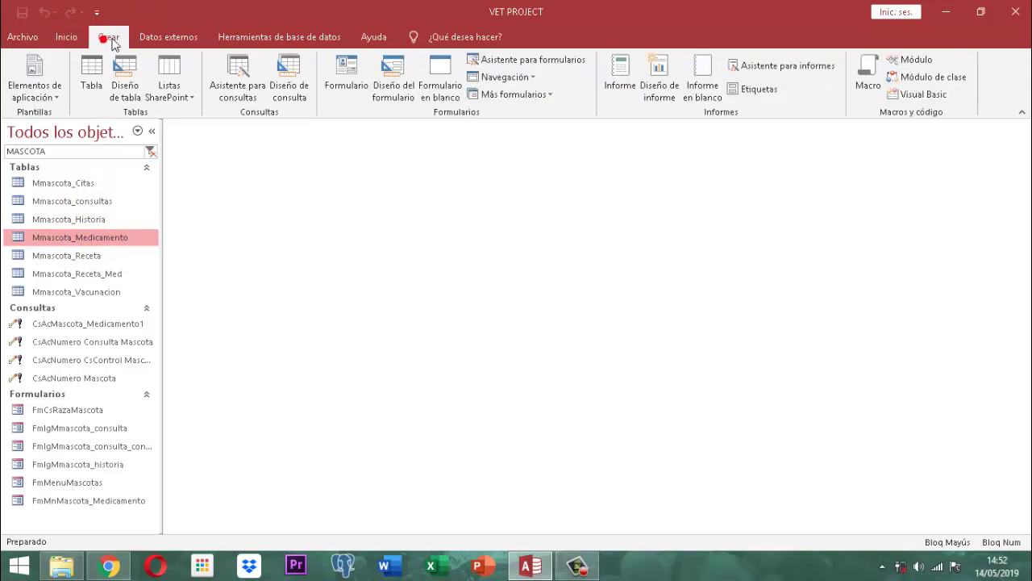
pyautogui.click(336, 87)
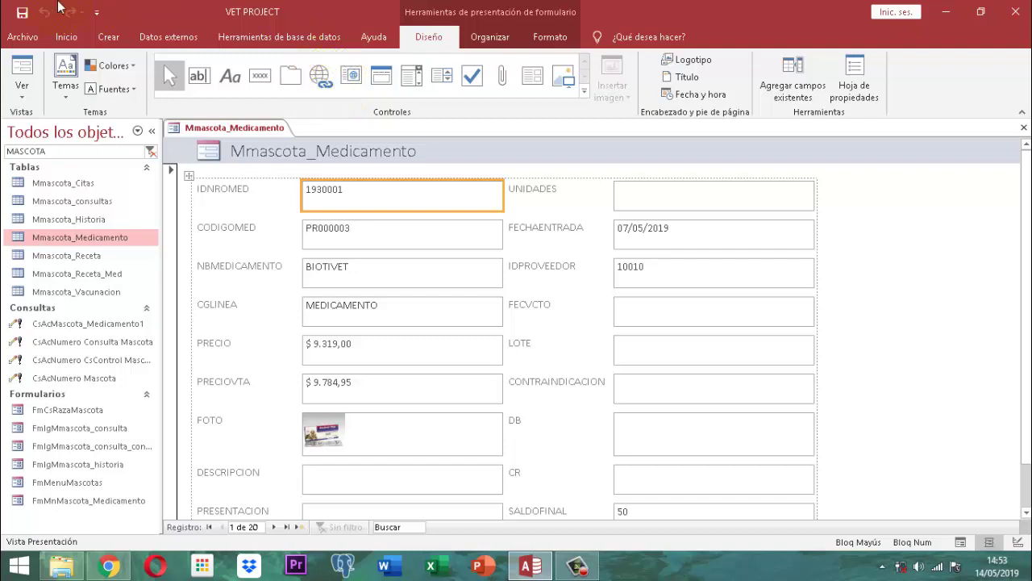
# Save the new form with the name FmIgMmascota_Medicamento
pyautogui.rightClick(246, 137)
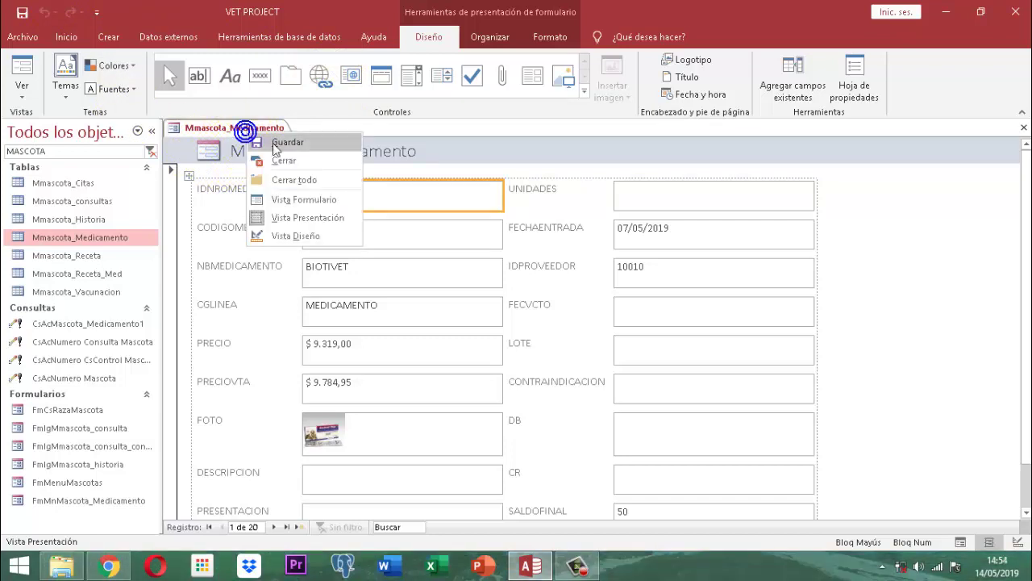
pyautogui.click(272, 143)
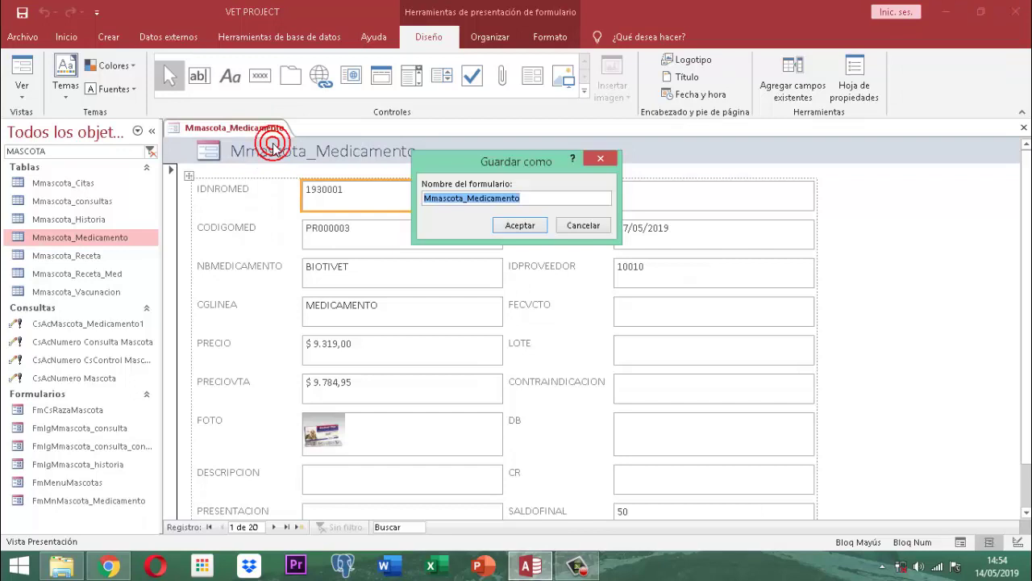
pyautogui.click(272, 147)
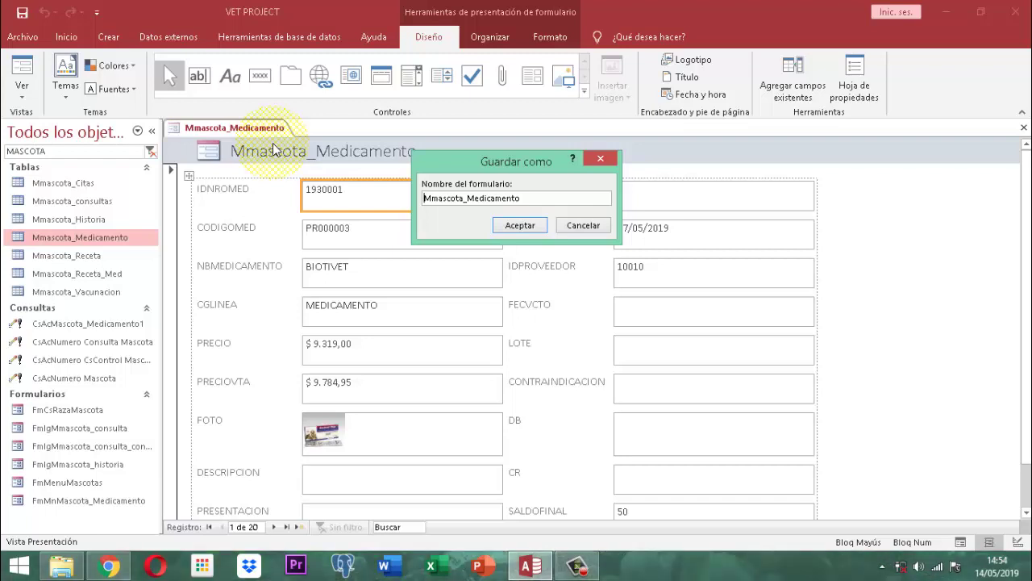
pyautogui.write('F')
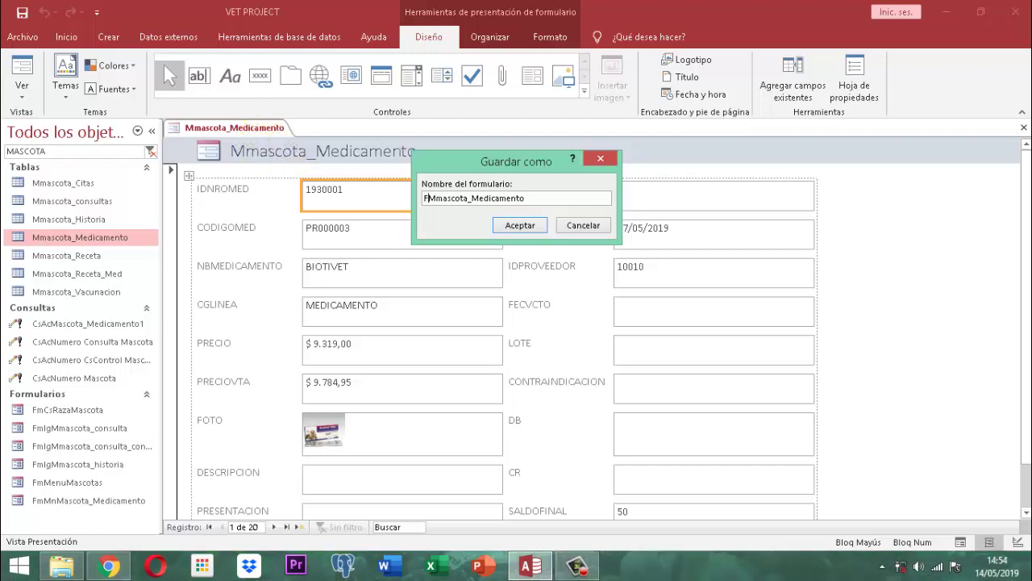
pyautogui.write('M')
pyautogui.press('BackSpace')
pyautogui.press('capslock')
pyautogui.write('m')
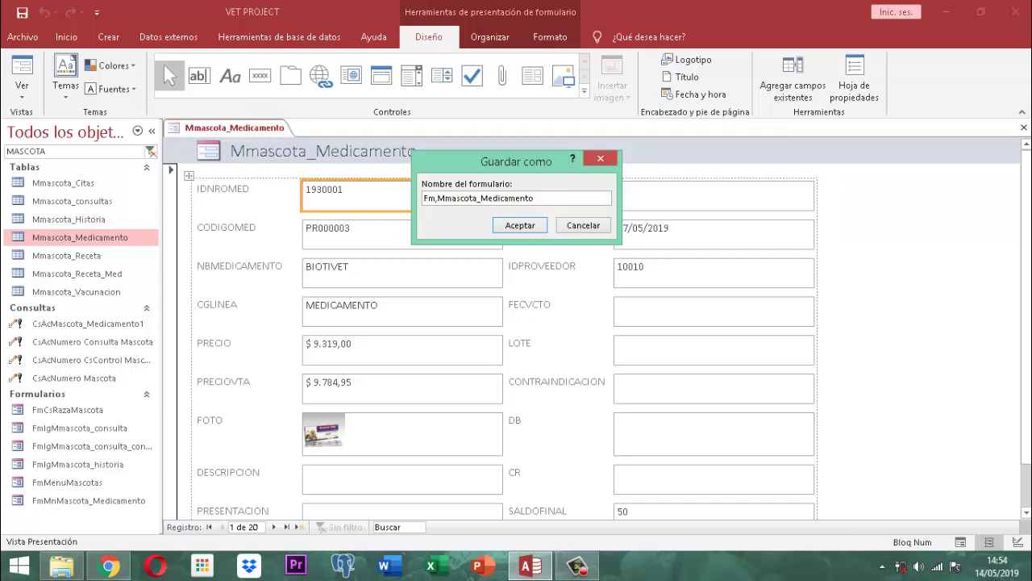
pyautogui.write('Ig')
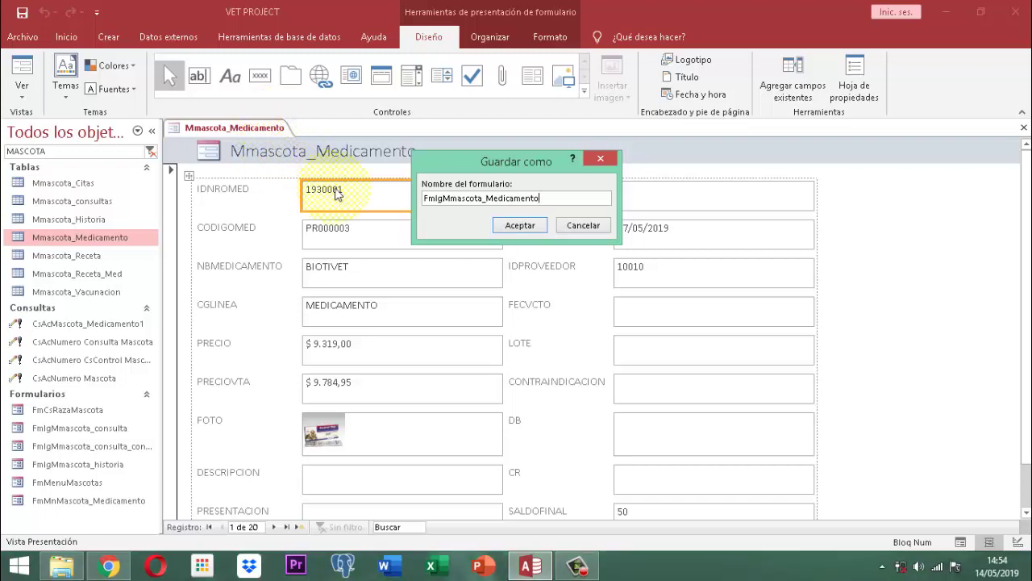
pyautogui.click(524, 226)
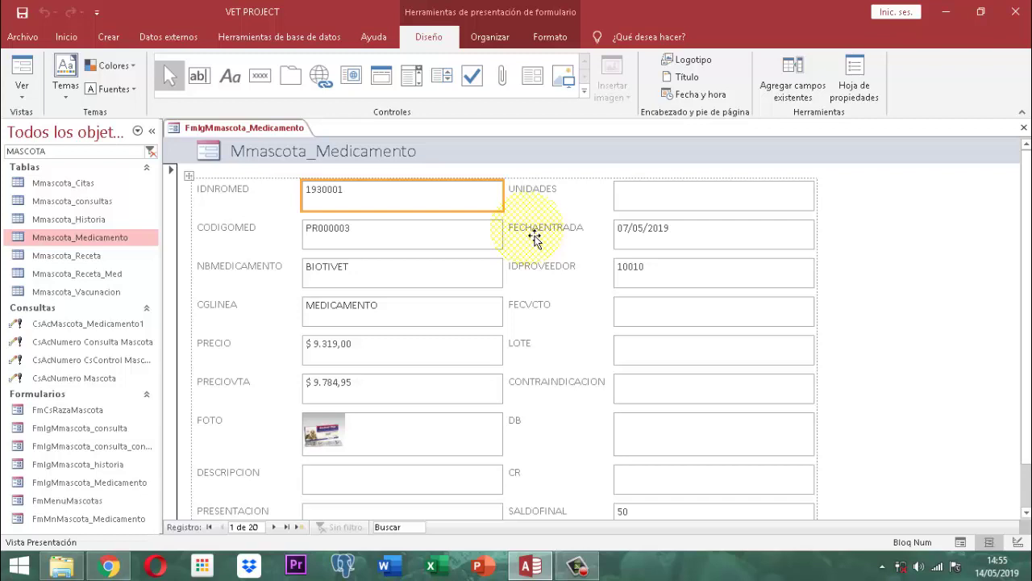
# Switch the form to Vista Diseño, enlarge the header section, and select its logo and title
pyautogui.rightClick(276, 130)
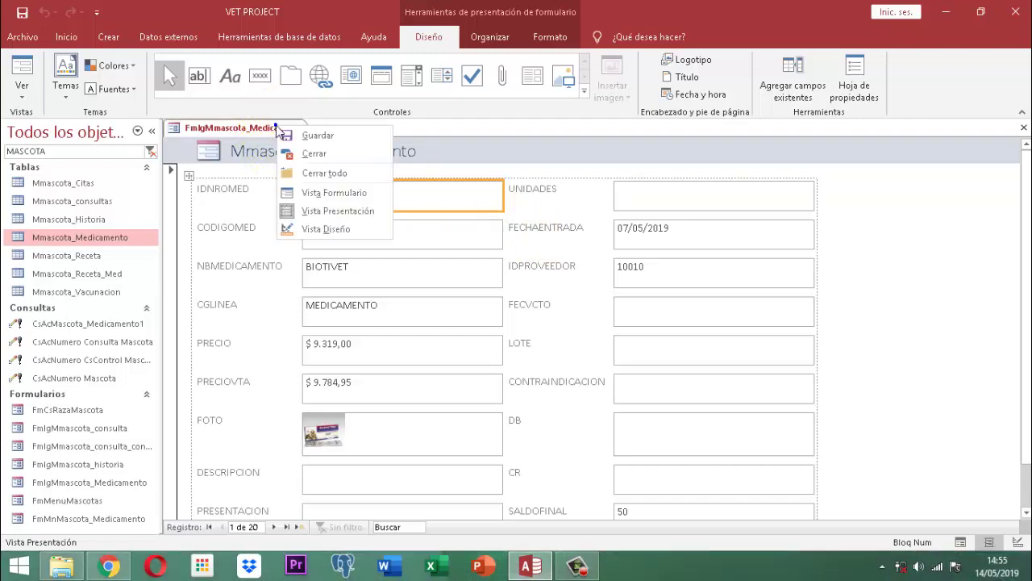
pyautogui.click(330, 229)
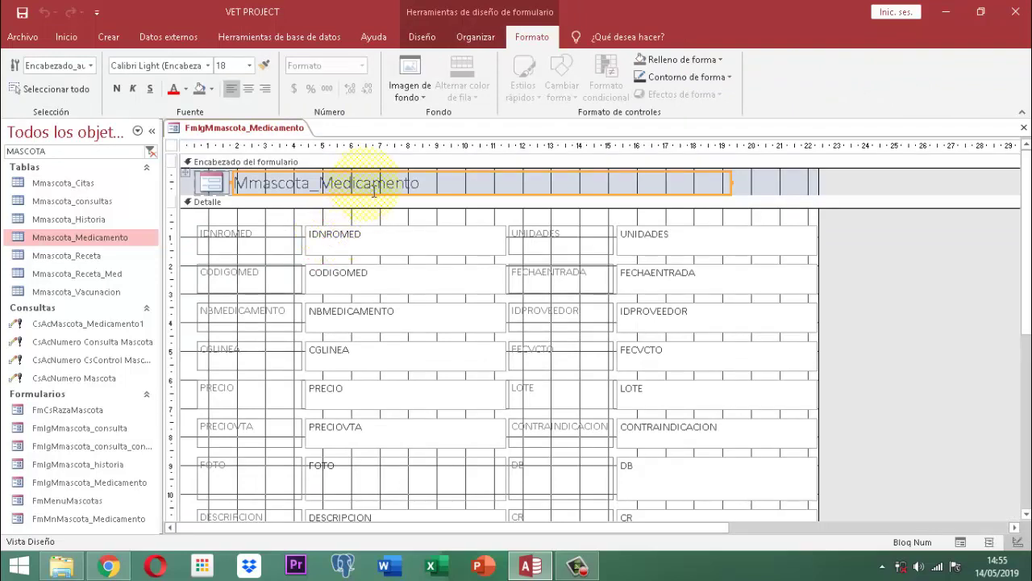
pyautogui.click(187, 196)
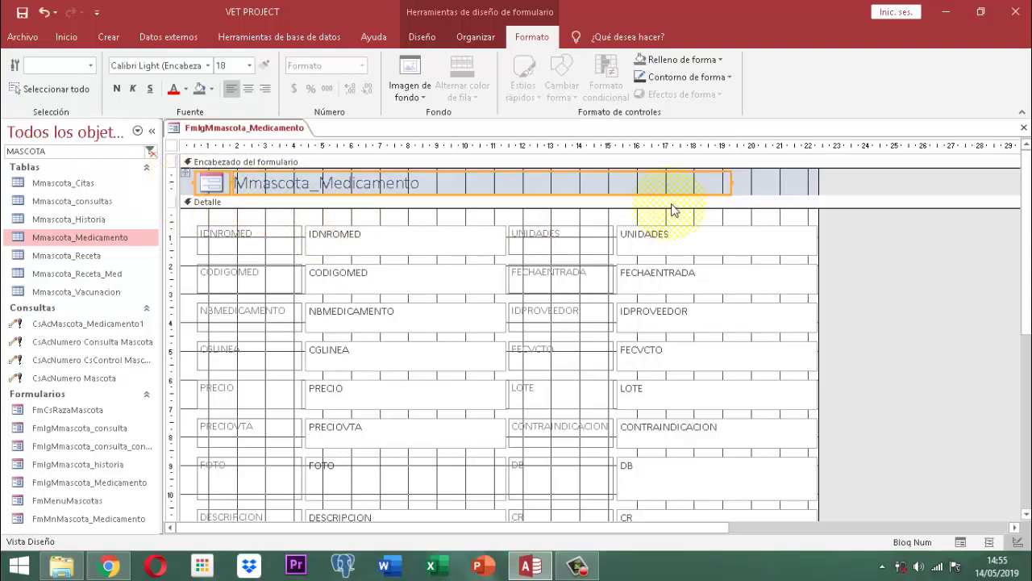
pyautogui.moveTo(754, 201); pyautogui.dragTo(756, 229)
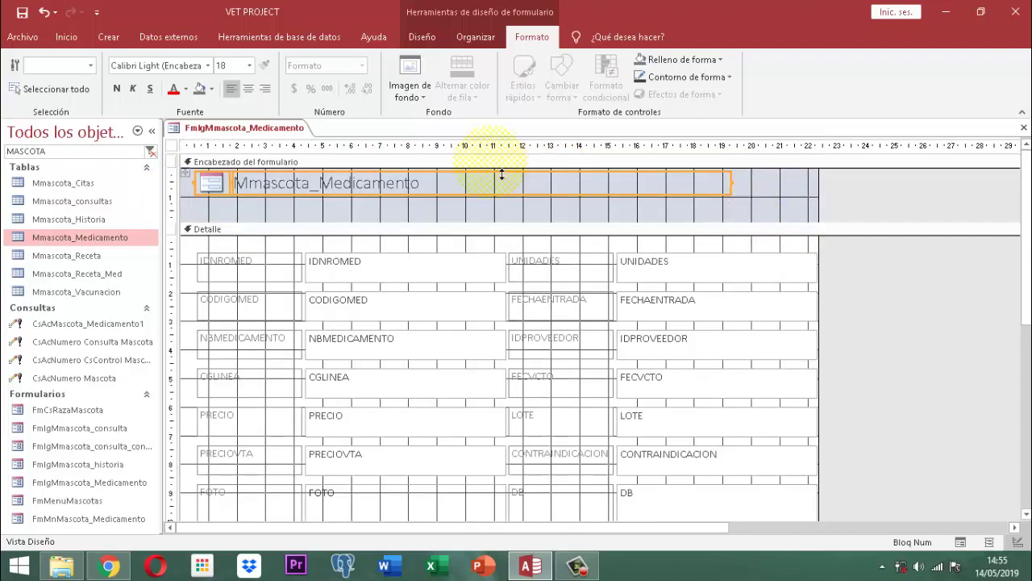
pyautogui.click(268, 211)
pyautogui.moveTo(268, 211); pyautogui.dragTo(202, 183)
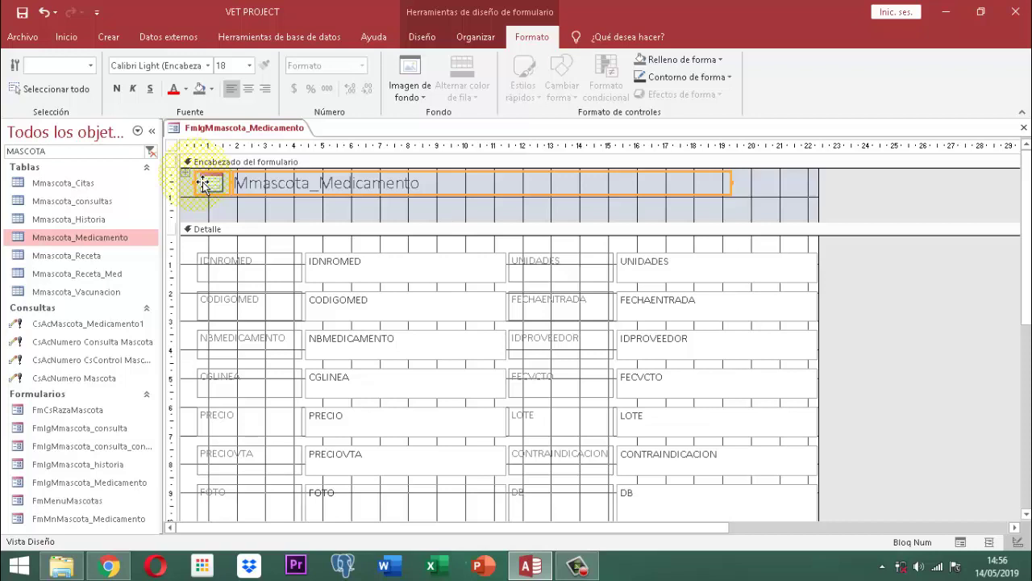
# Remove the grouped layout from the form controls and select the header title label
pyautogui.click(476, 41)
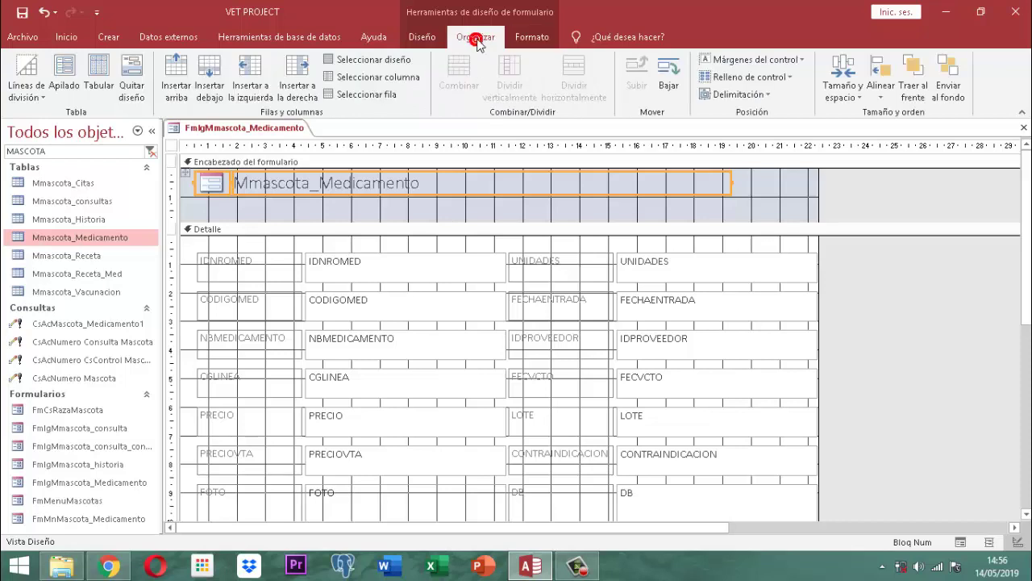
pyautogui.click(125, 100)
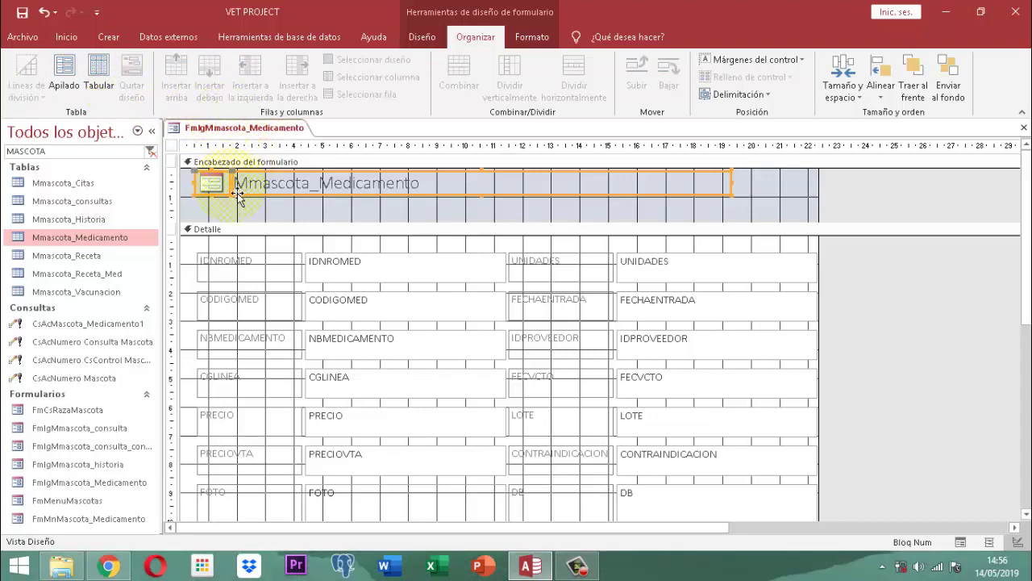
pyautogui.click(410, 209)
pyautogui.click(411, 195)
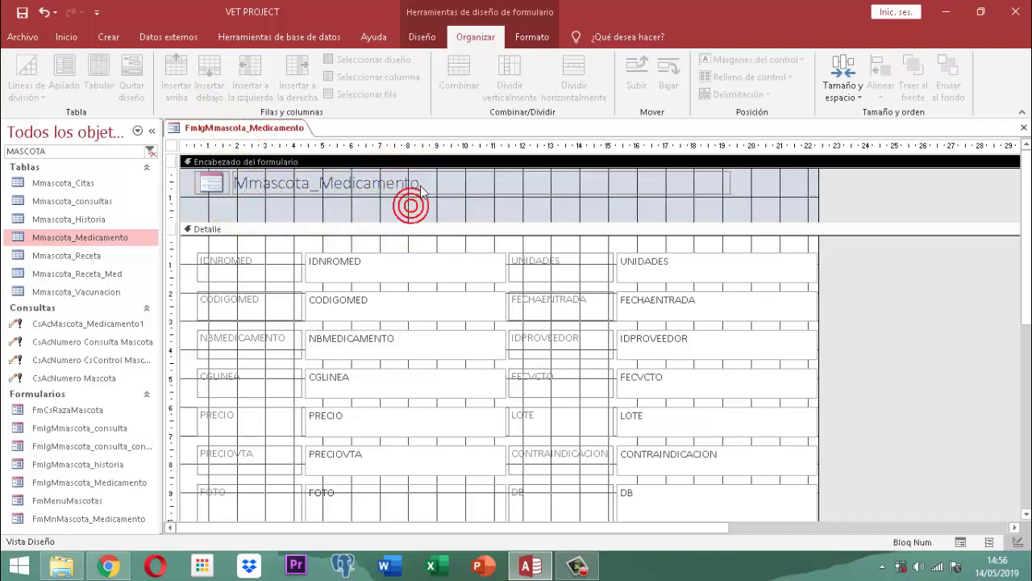
# Replace the title text with 'INGRESO DE MEDICAMENTOS'
pyautogui.click(429, 188)
pyautogui.moveTo(429, 187); pyautogui.dragTo(246, 195)
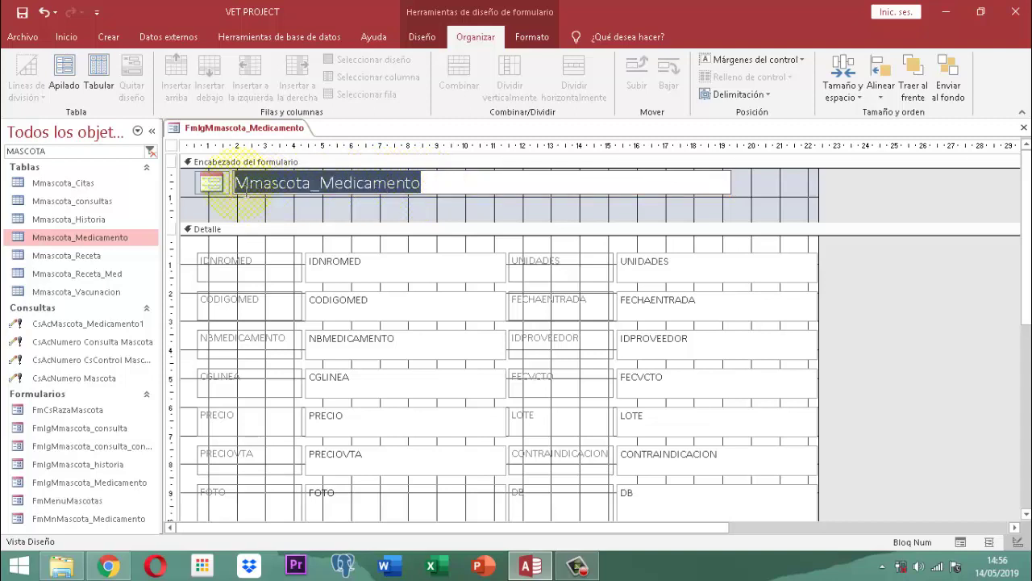
pyautogui.press('capslock')
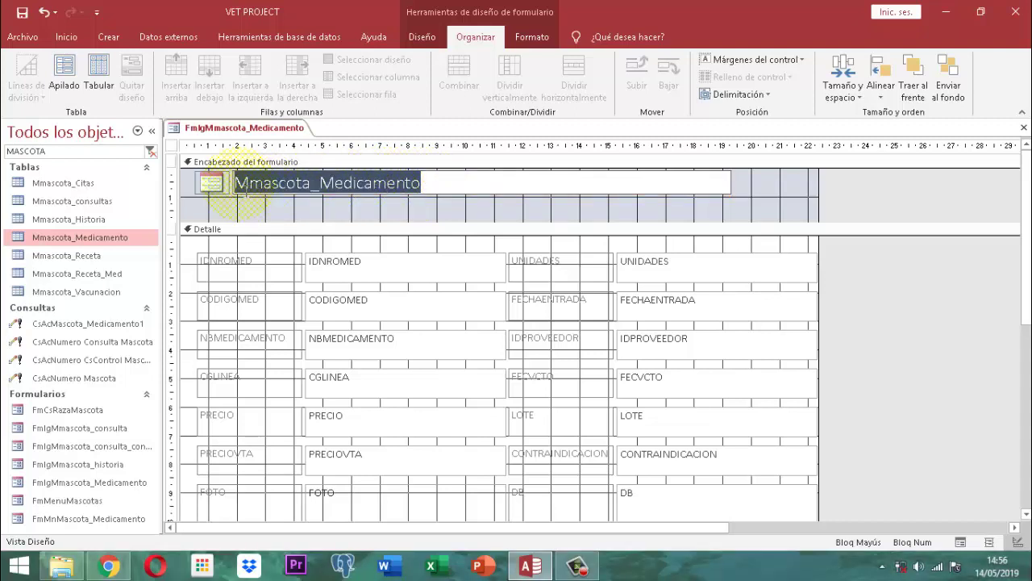
pyautogui.write('INGR')
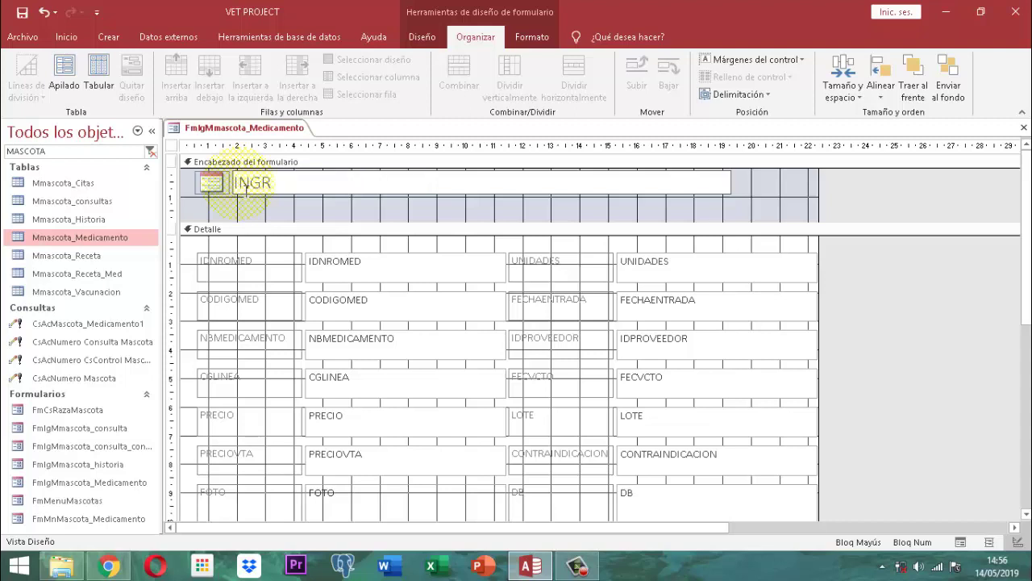
pyautogui.write('ESO MEDICA')
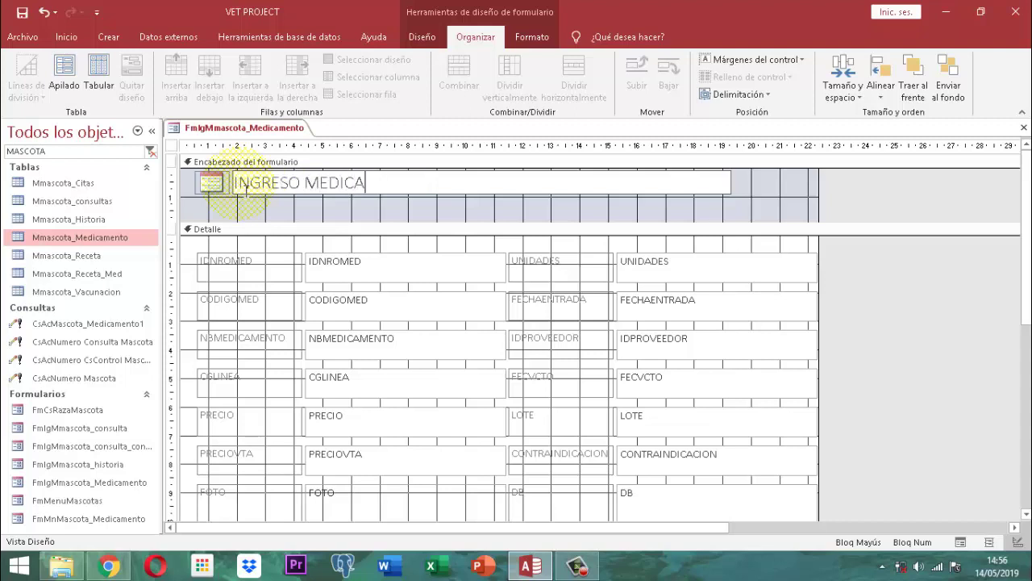
pyautogui.write('MENTOS')
pyautogui.press('Left')
pyautogui.press('Left')
pyautogui.press('Left')
pyautogui.press('Left')
pyautogui.press('Left')
pyautogui.press('Left')
pyautogui.press('Left')
pyautogui.press('Left')
pyautogui.press('Left')
pyautogui.press('Left')
pyautogui.press('Left')
pyautogui.press('Left')
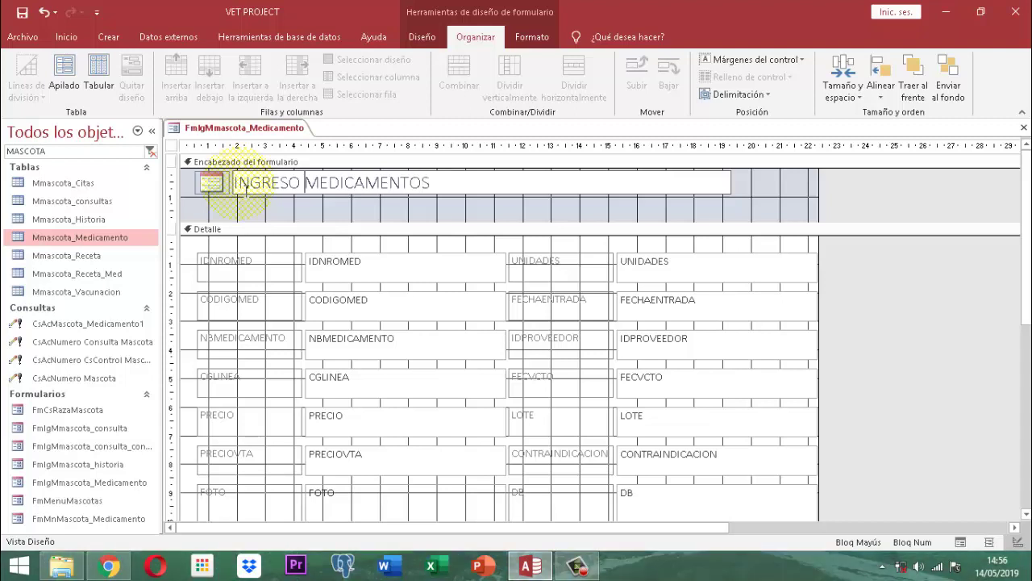
pyautogui.write('DE')
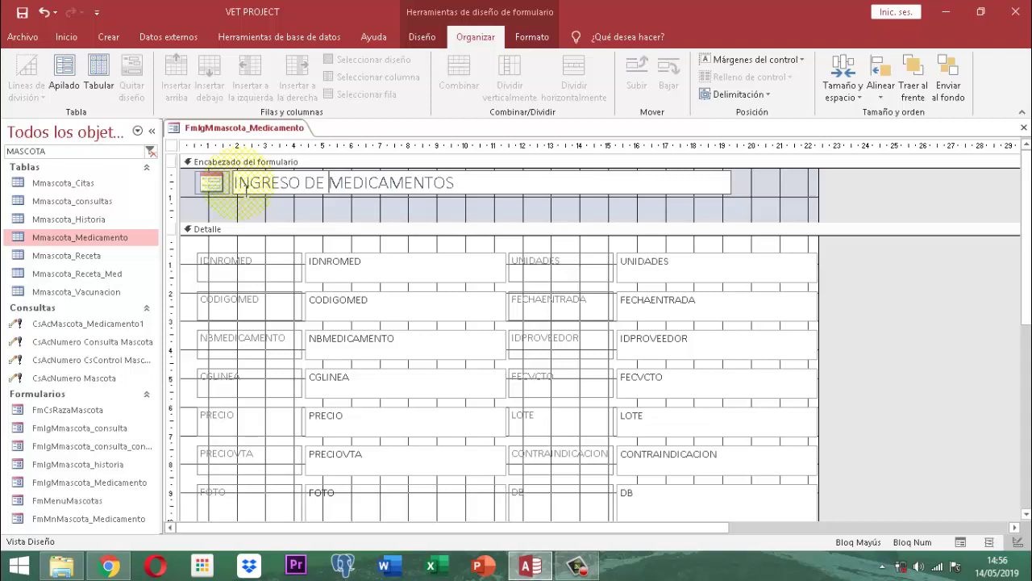
pyautogui.click(347, 204)
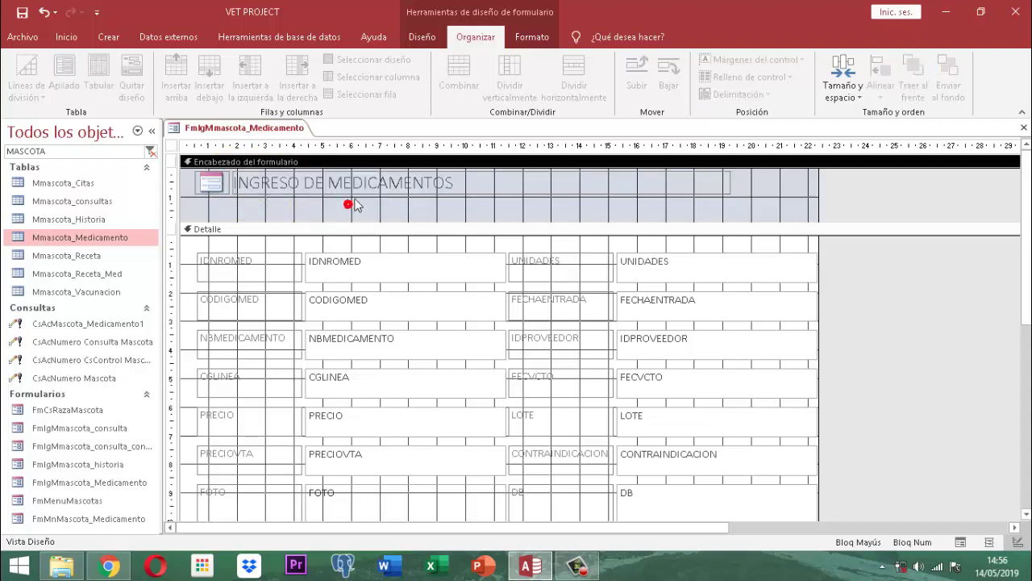
pyautogui.click(360, 190)
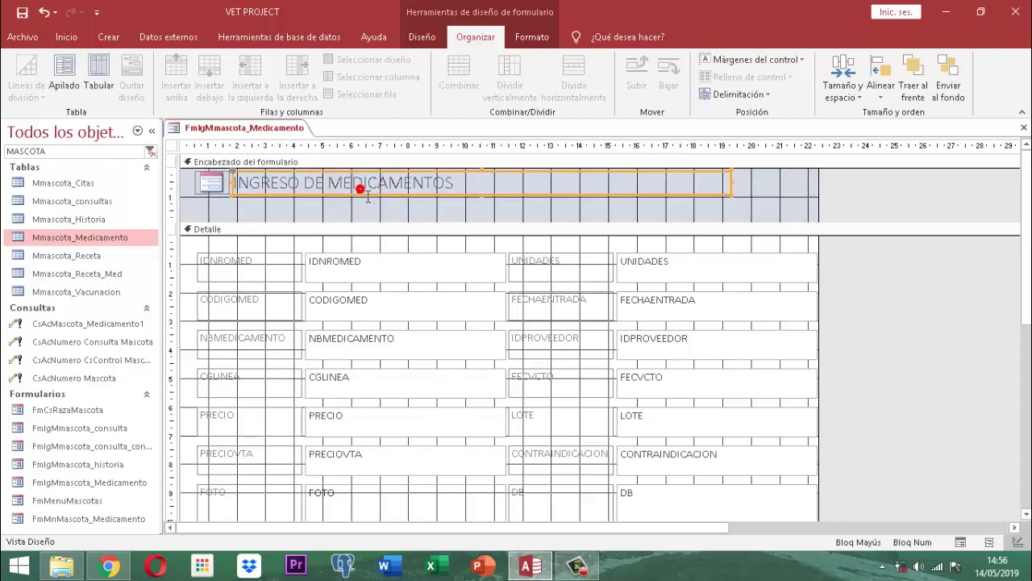
# Make the title text centred, bold and black
pyautogui.click(542, 39)
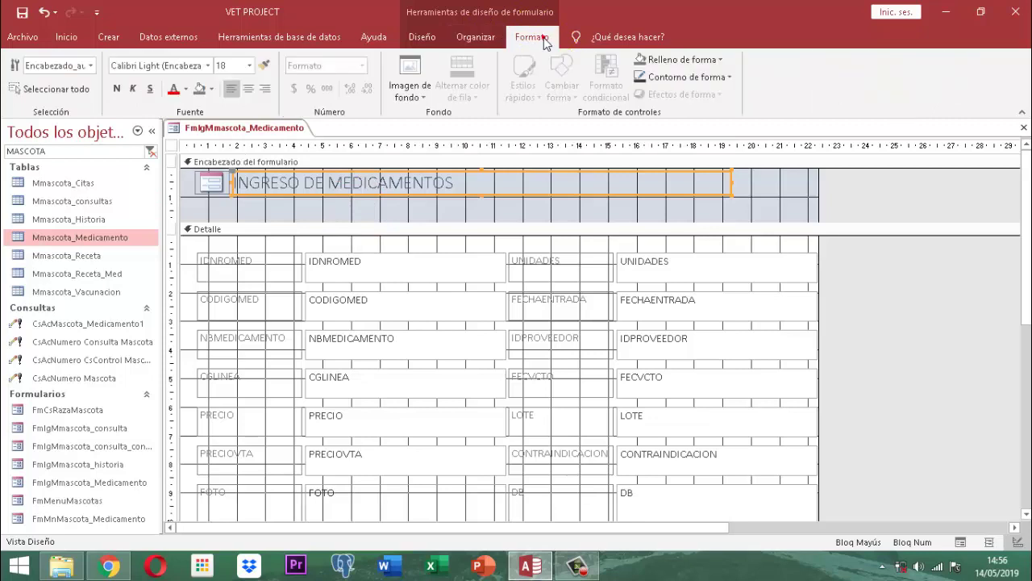
pyautogui.click(250, 88)
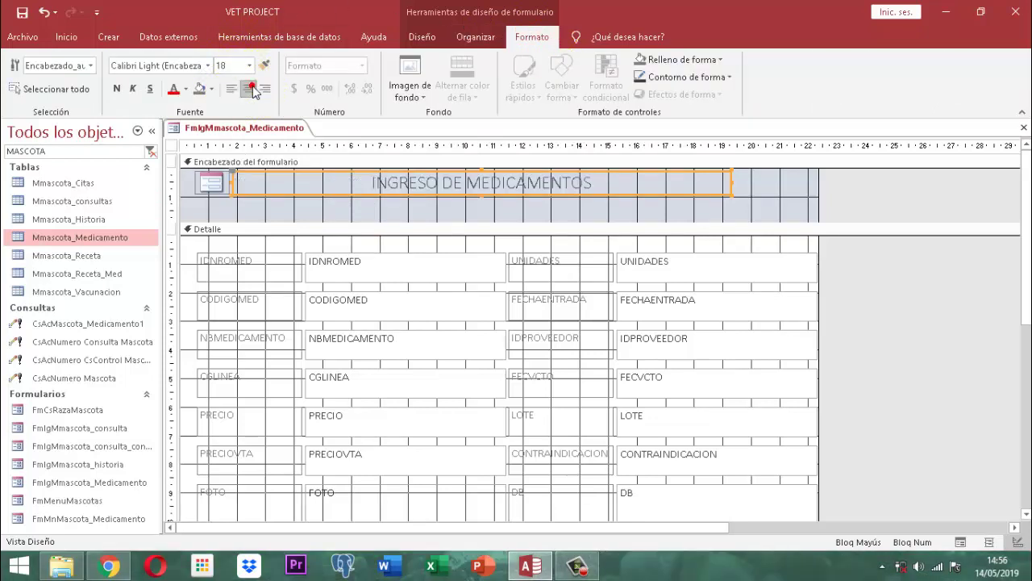
pyautogui.click(117, 89)
pyautogui.click(185, 89)
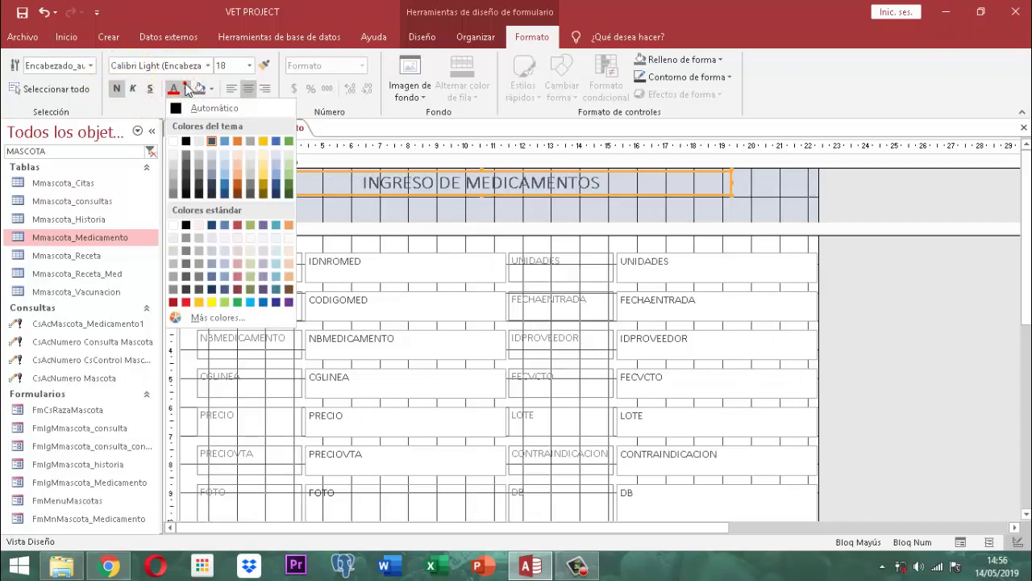
pyautogui.click(186, 140)
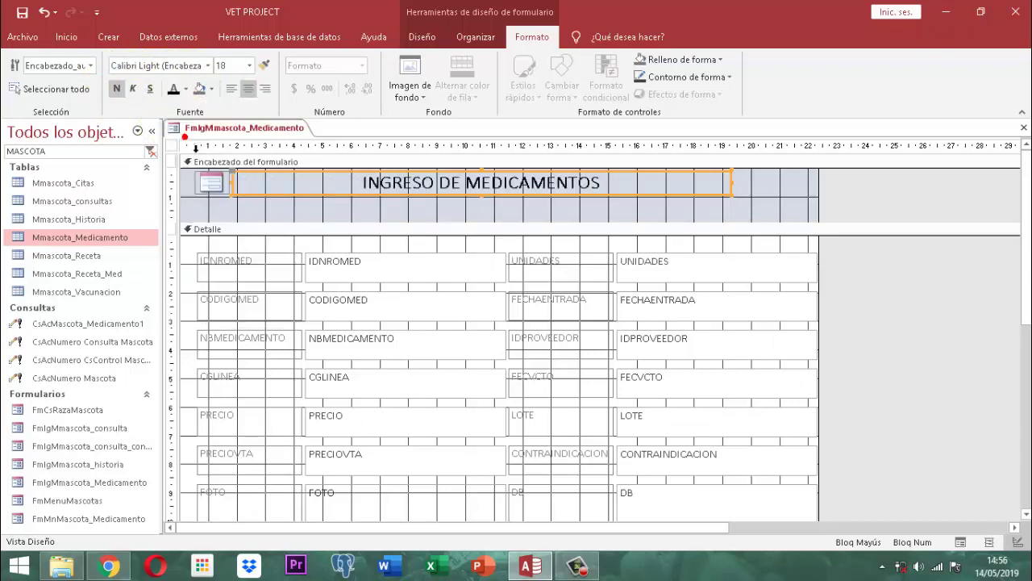
# Move the title label slightly lower and two nudges to the right
pyautogui.click(577, 208)
pyautogui.click(521, 191)
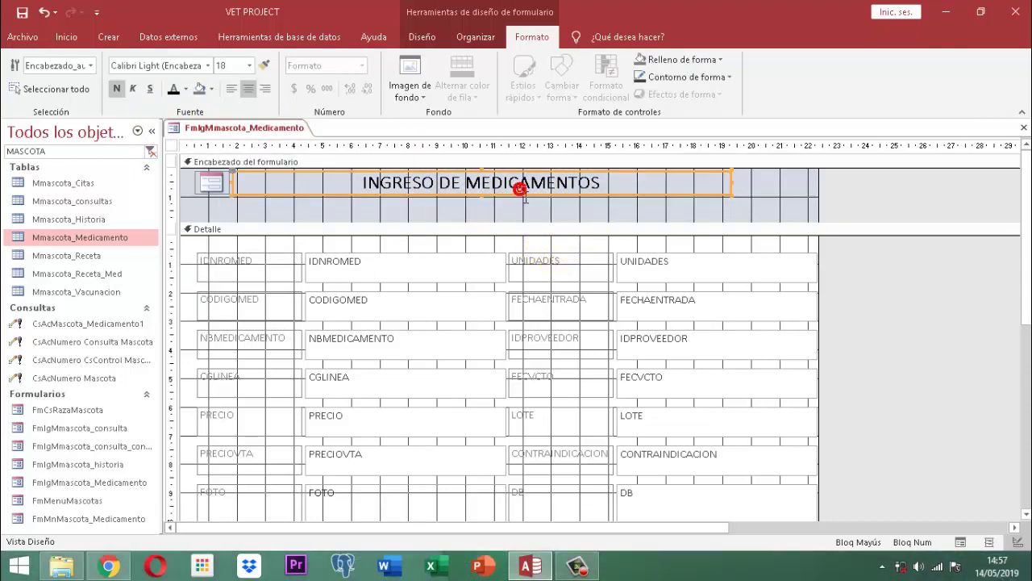
pyautogui.moveTo(521, 188); pyautogui.dragTo(524, 197)
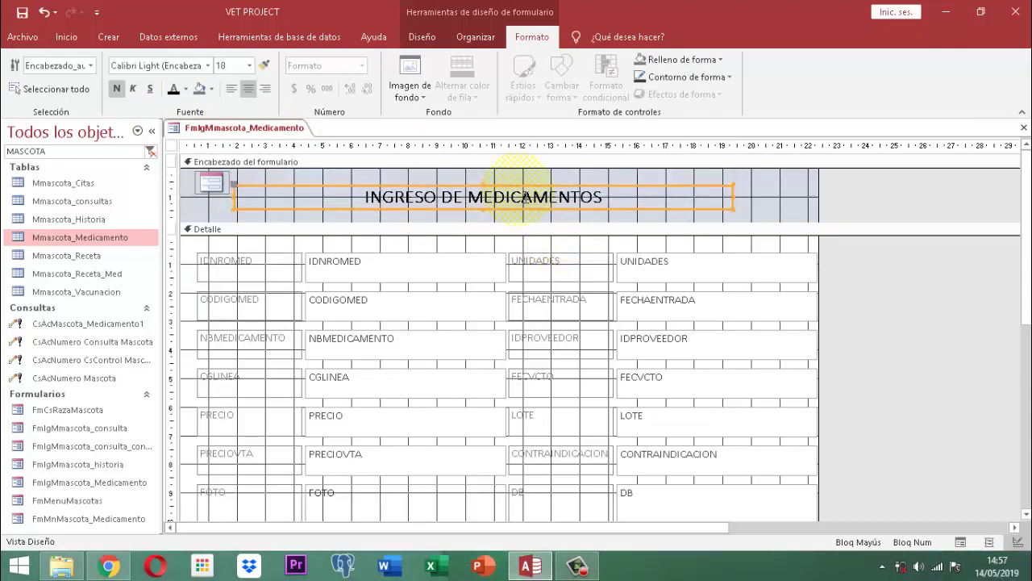
pyautogui.press('Right')
pyautogui.press('Right')
pyautogui.press('Right')
pyautogui.press('Right')
pyautogui.press('Right')
pyautogui.press('Right')
pyautogui.press('Right')
pyautogui.press('Right')
pyautogui.press('Right')
pyautogui.press('Right')
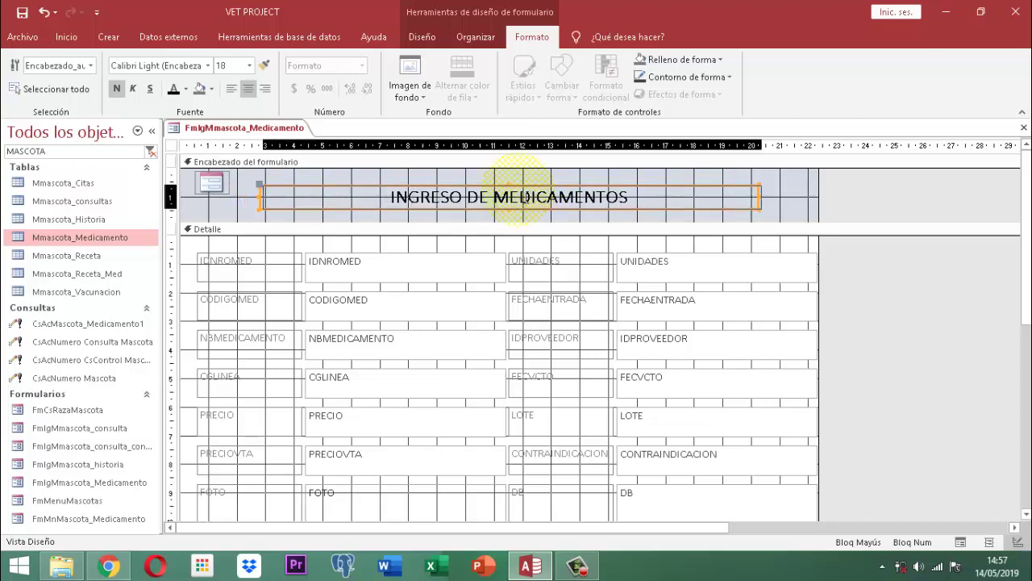
pyautogui.press('Right')
pyautogui.press('Right')
pyautogui.press('Right')
pyautogui.press('Right')
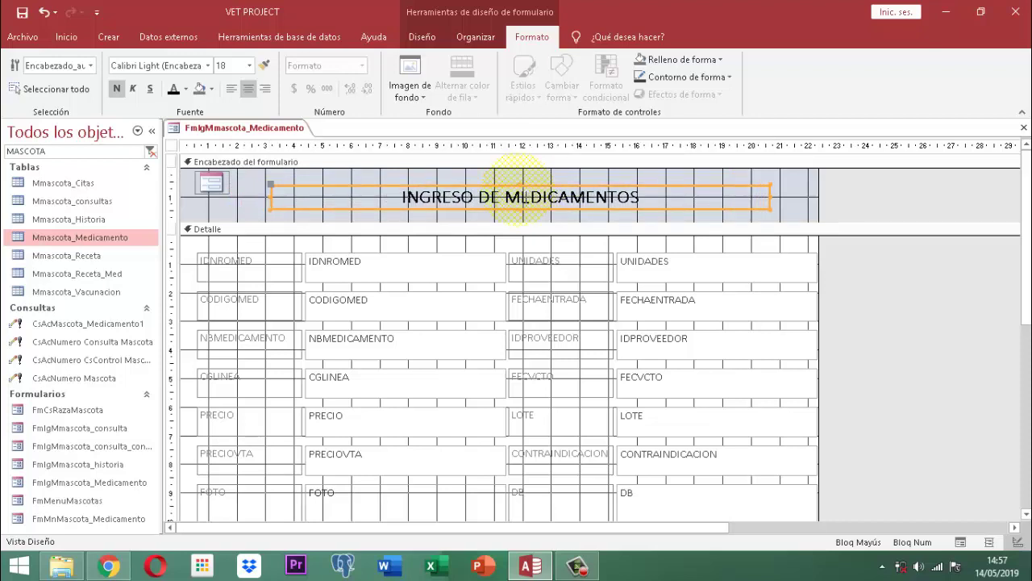
# Enlarge the header logo image by dragging its bottom-right corner
pyautogui.click(252, 199)
pyautogui.click(227, 192)
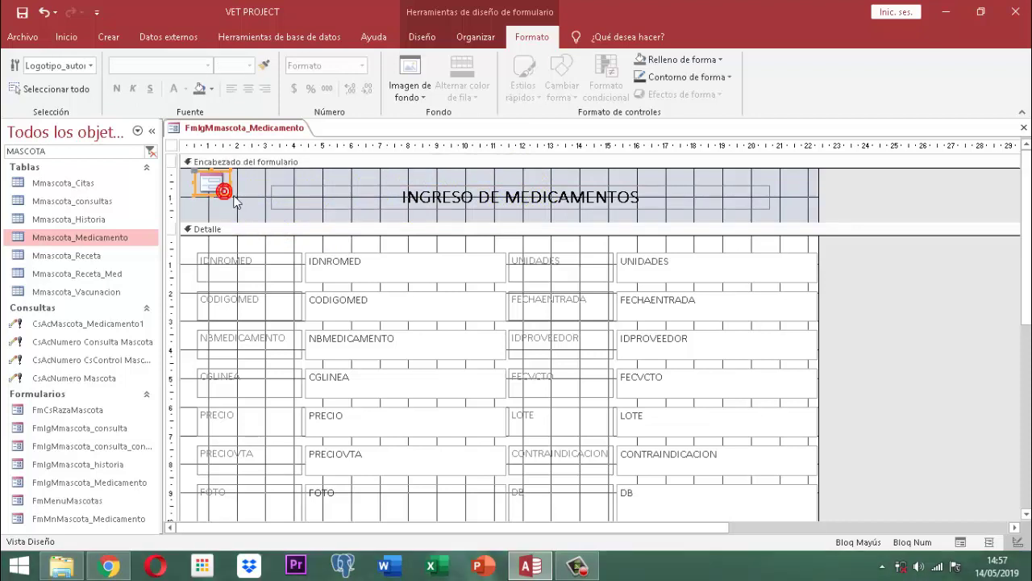
pyautogui.moveTo(246, 212); pyautogui.dragTo(258, 228)
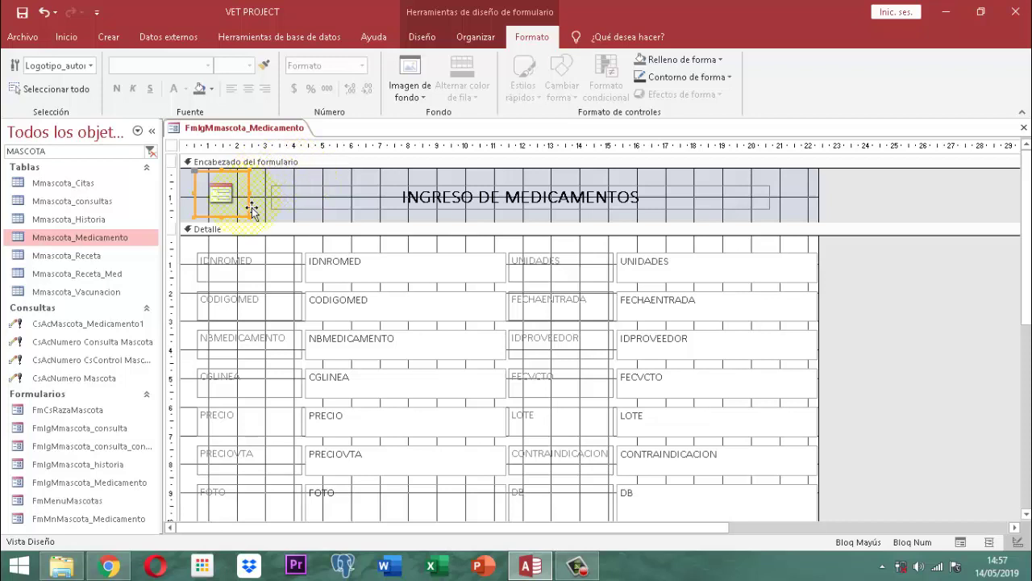
pyautogui.click(420, 37)
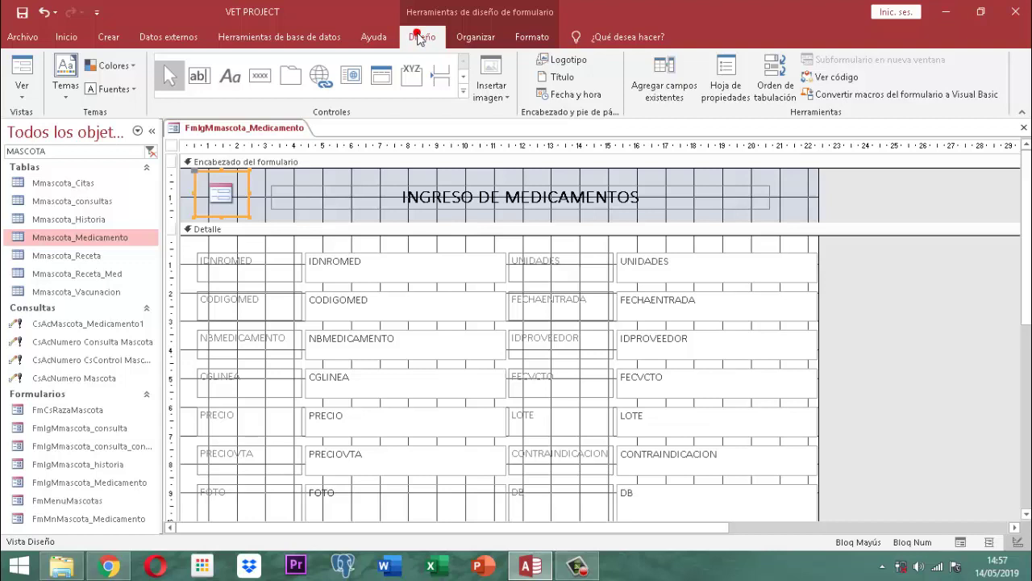
# In the logo's property sheet, change Nombre from Logotipo_automático0 to ImagenForma
pyautogui.click(722, 96)
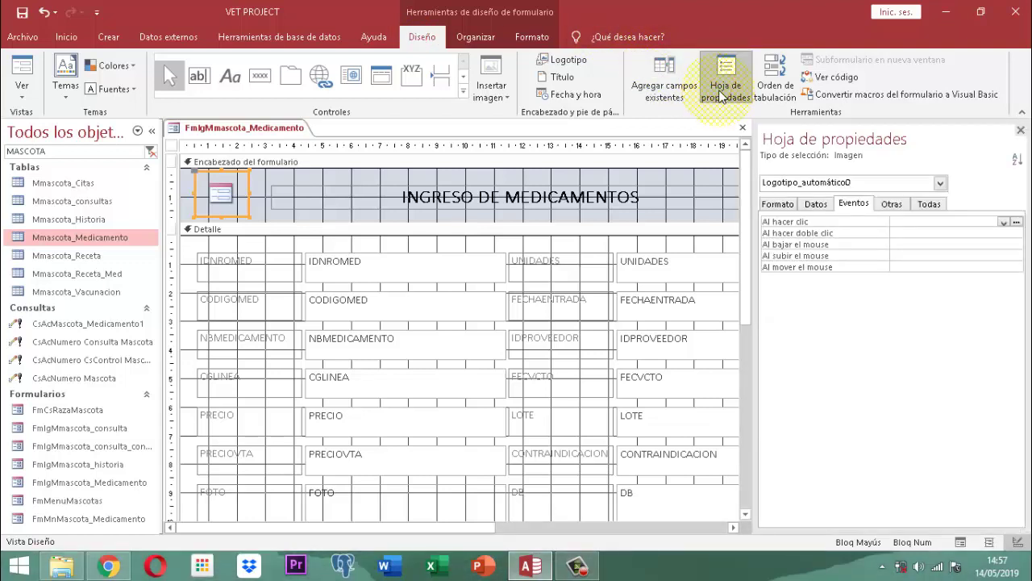
pyautogui.click(899, 202)
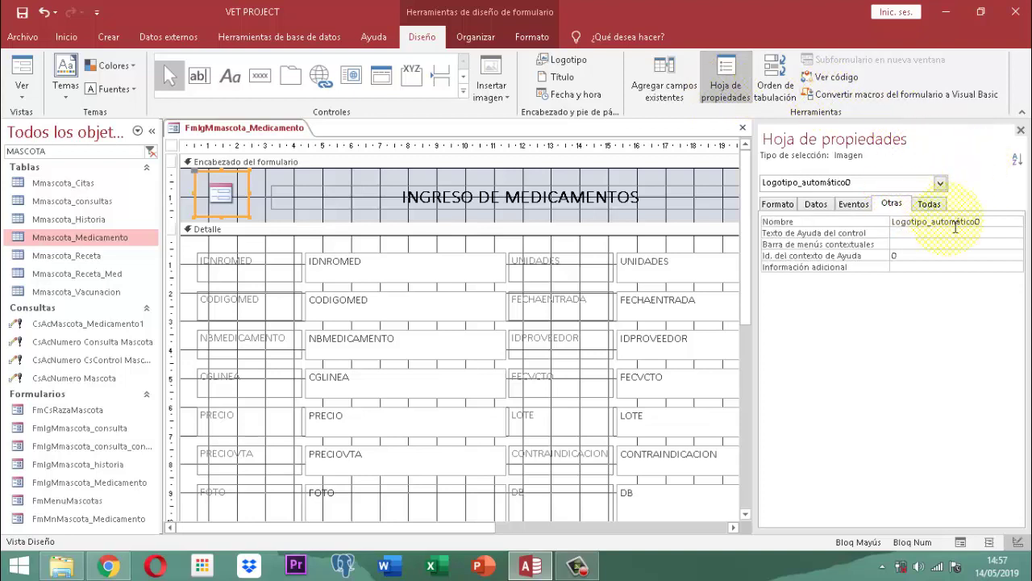
pyautogui.click(1000, 224)
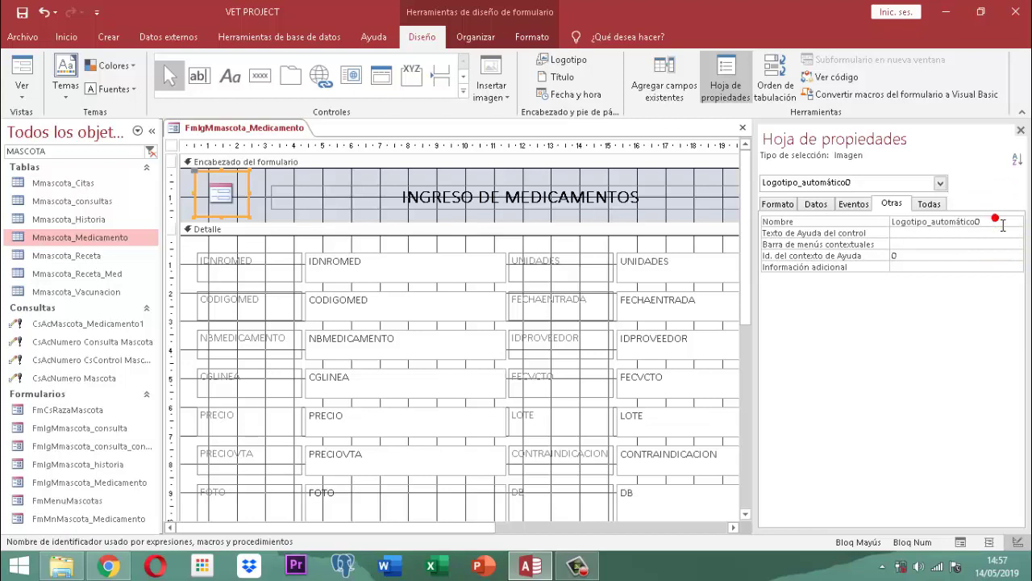
pyautogui.doubleClick(995, 218)
pyautogui.moveTo(909, 216); pyautogui.dragTo(887, 217)
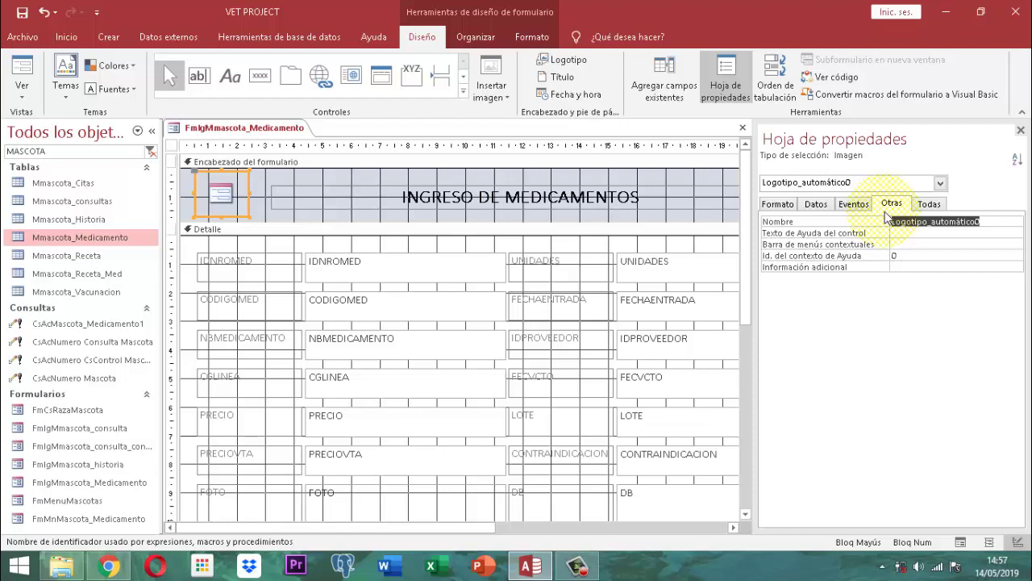
pyautogui.press('Delete')
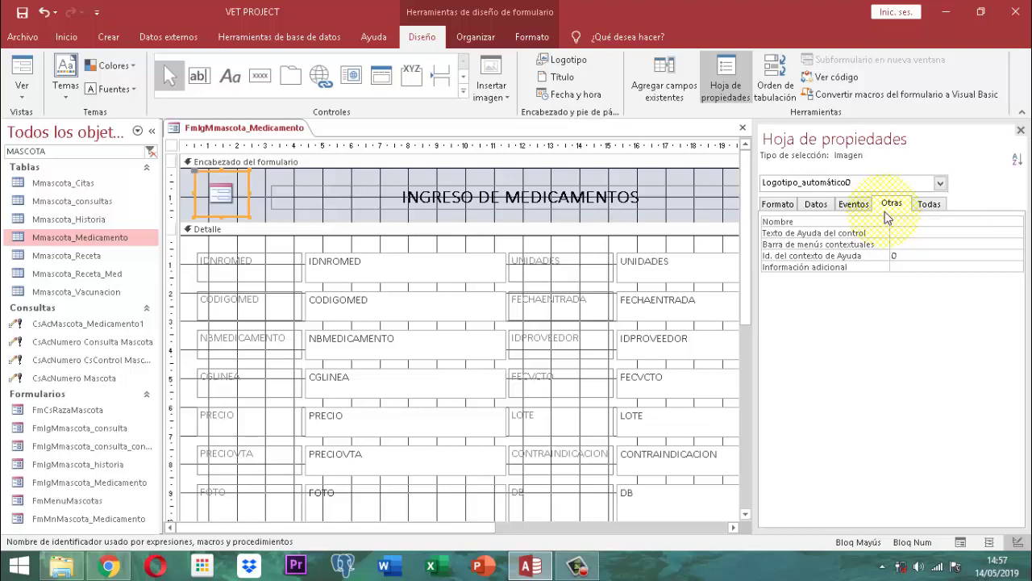
pyautogui.write('I')
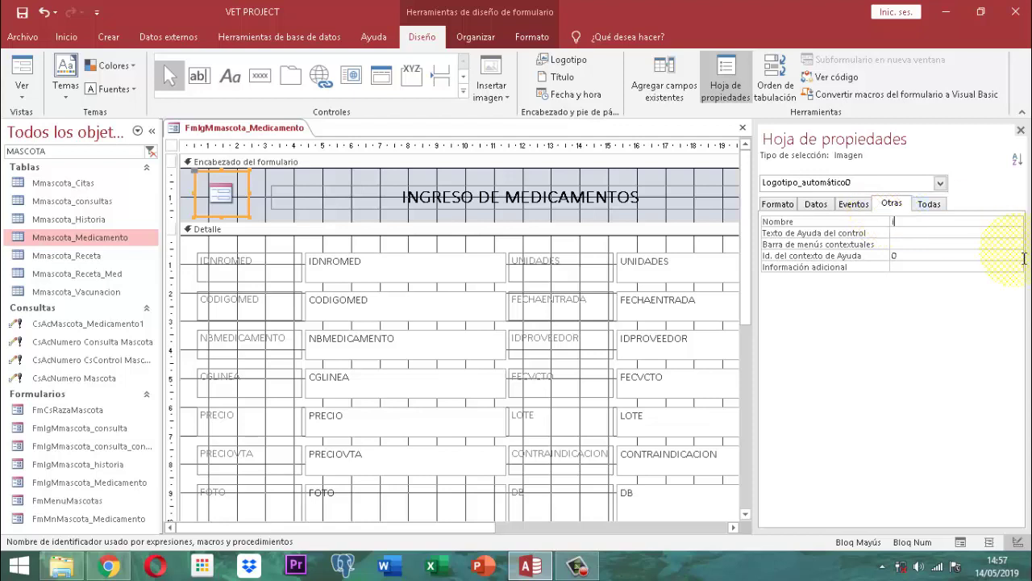
pyautogui.write('I')
pyautogui.press('capslock')
pyautogui.write('ma')
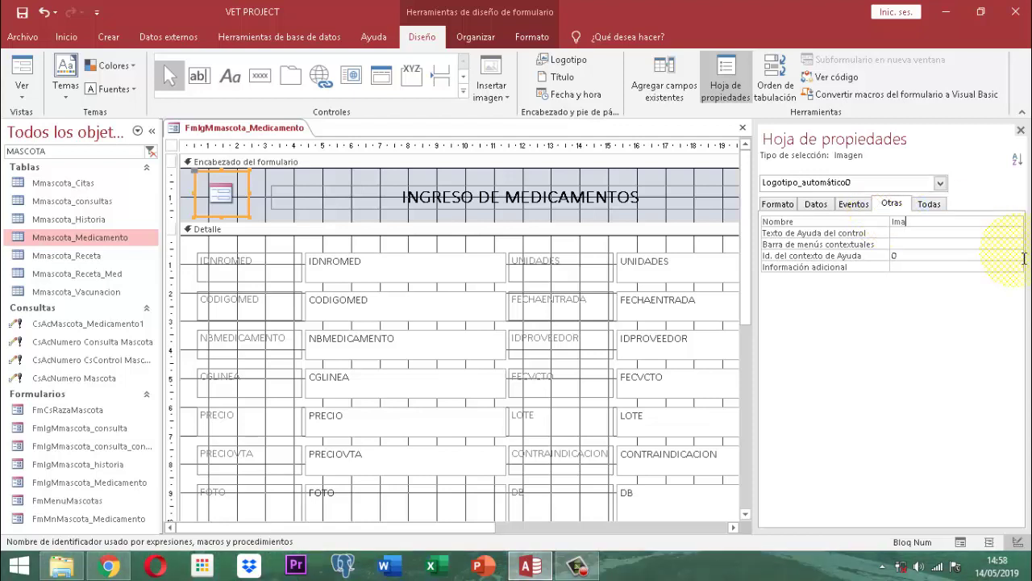
pyautogui.write('genForma')
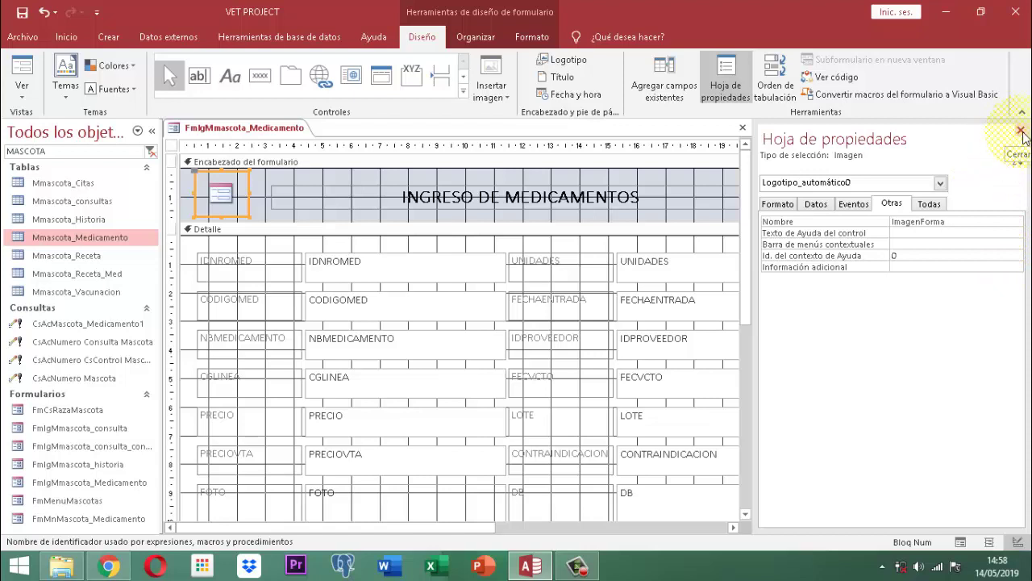
pyautogui.click(1021, 131)
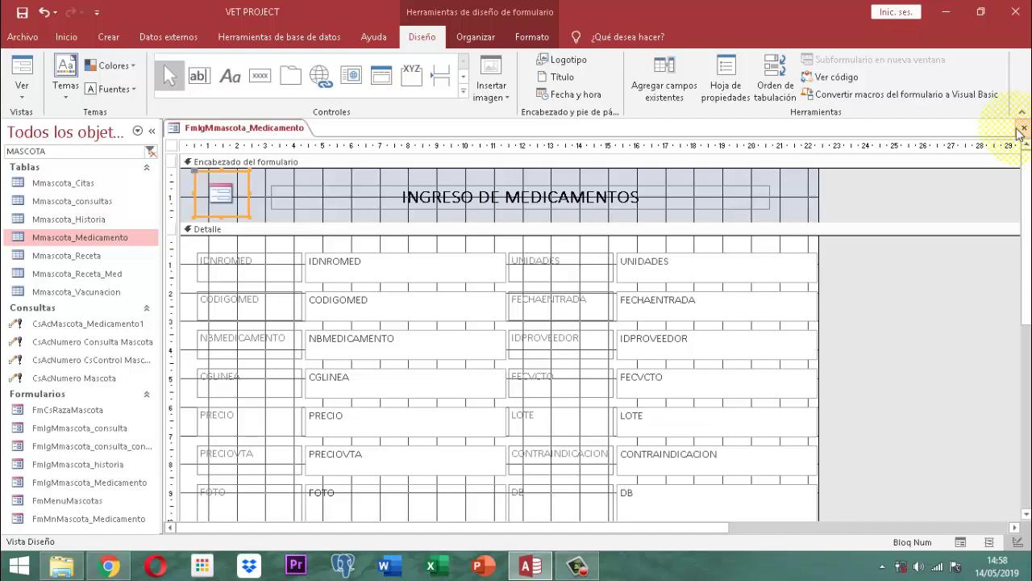
# Save the form, then search the objects for 'public' to show the MolPublicVyC module
pyautogui.rightClick(279, 131)
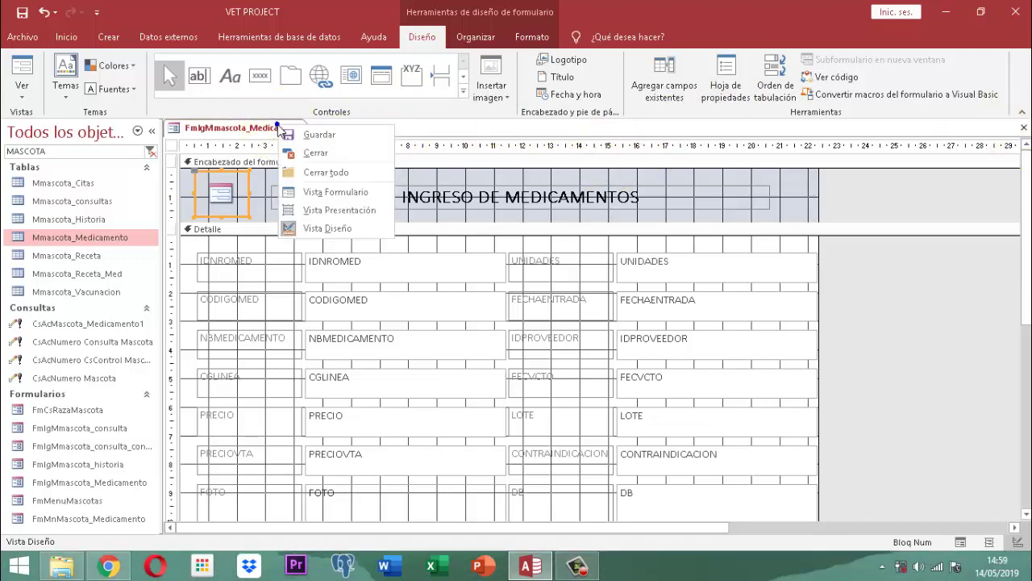
pyautogui.click(286, 133)
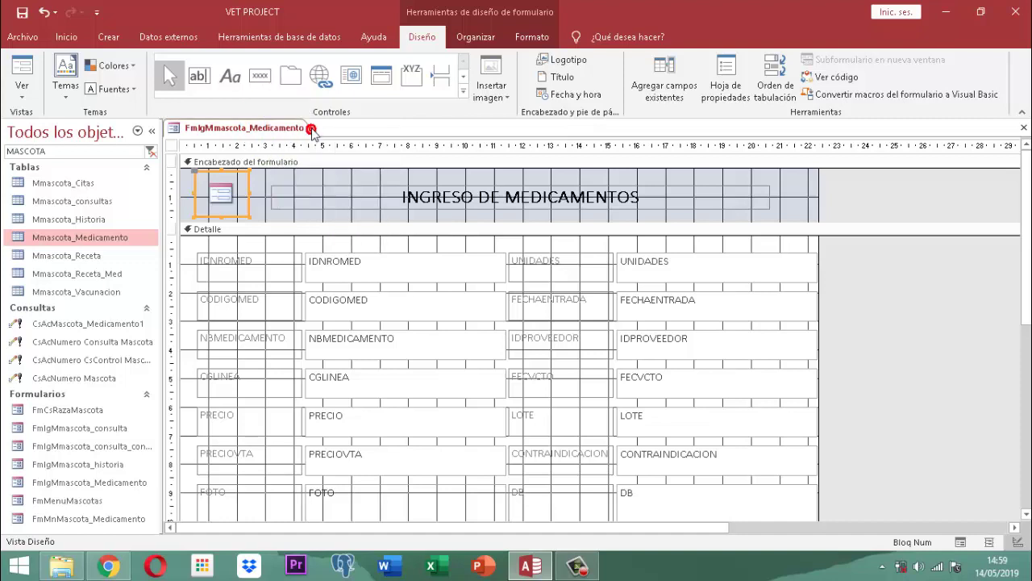
pyautogui.doubleClick(55, 154)
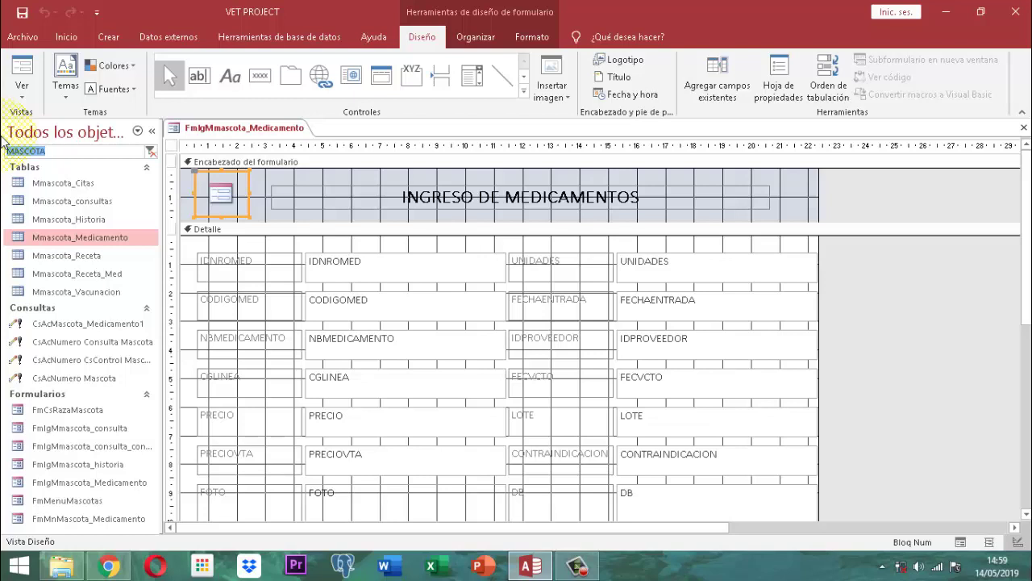
pyautogui.write('publica')
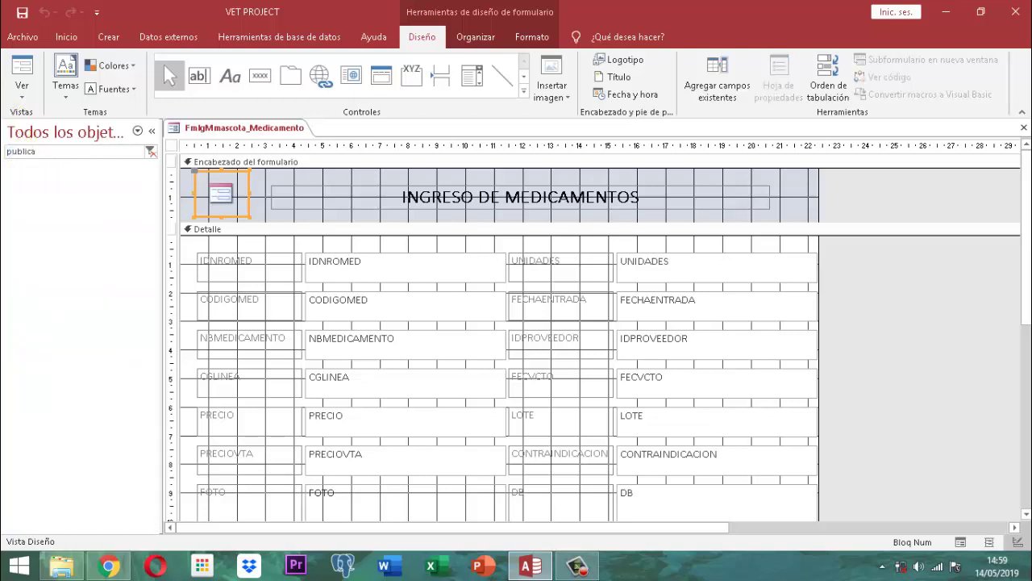
pyautogui.press('BackSpace')
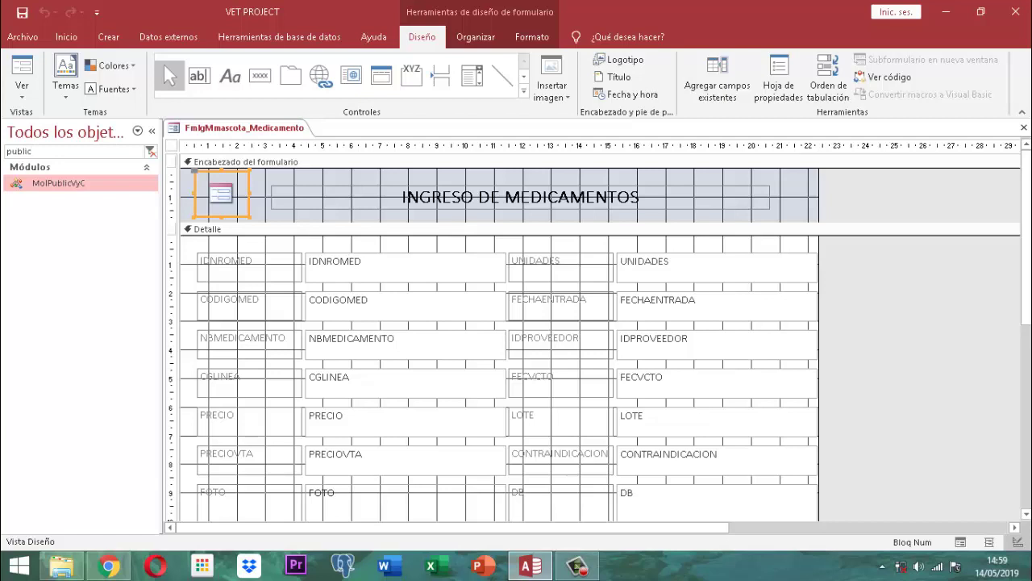
# Open the MolPublicVyC module from the navigation pane filtered for 'public'
pyautogui.click(12, 148)
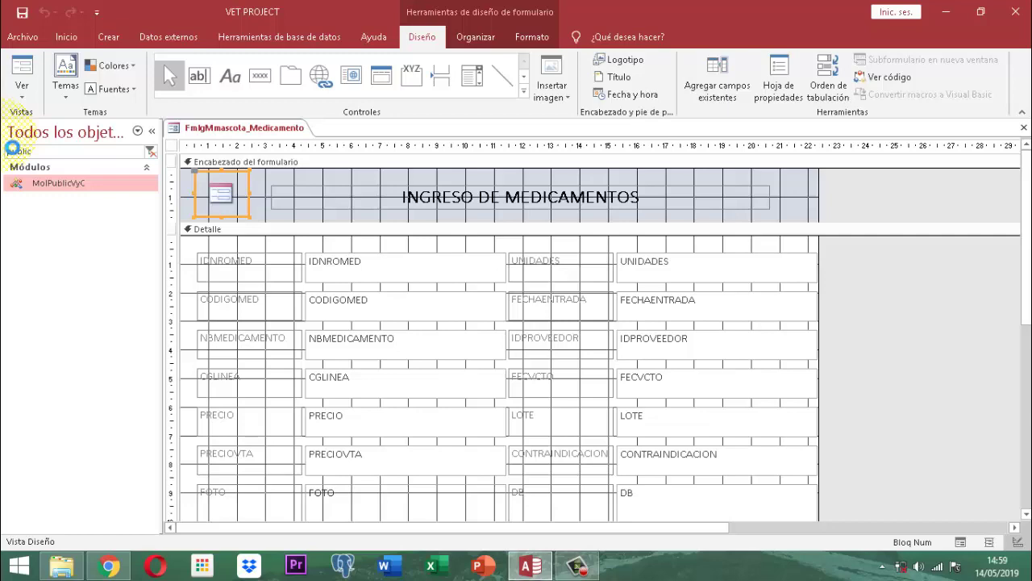
pyautogui.press('Return')
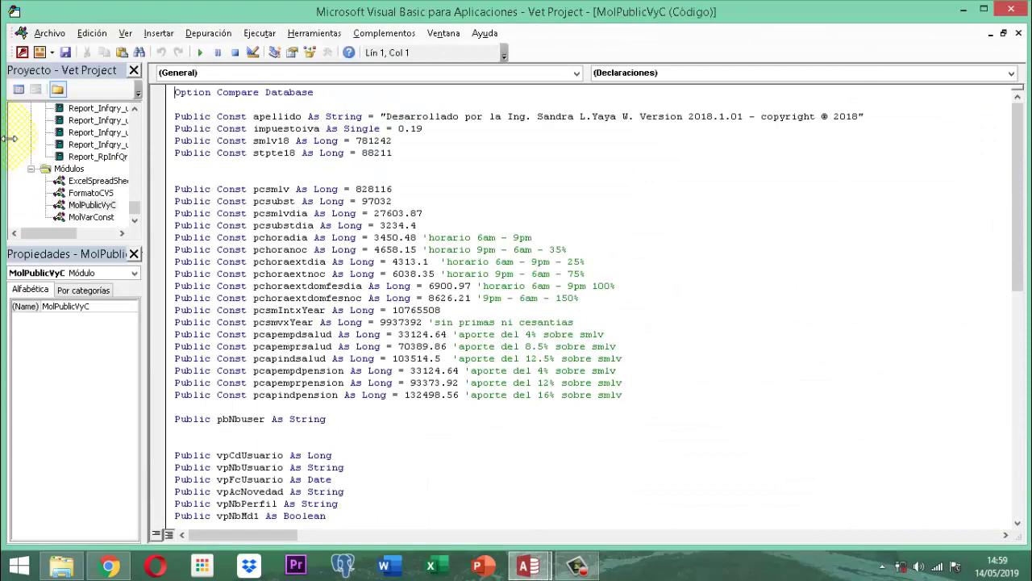
# Scroll down MolPublicVyC to the Function definitions to review MiImagenEF
pyautogui.scroll(-14, 265, 300)
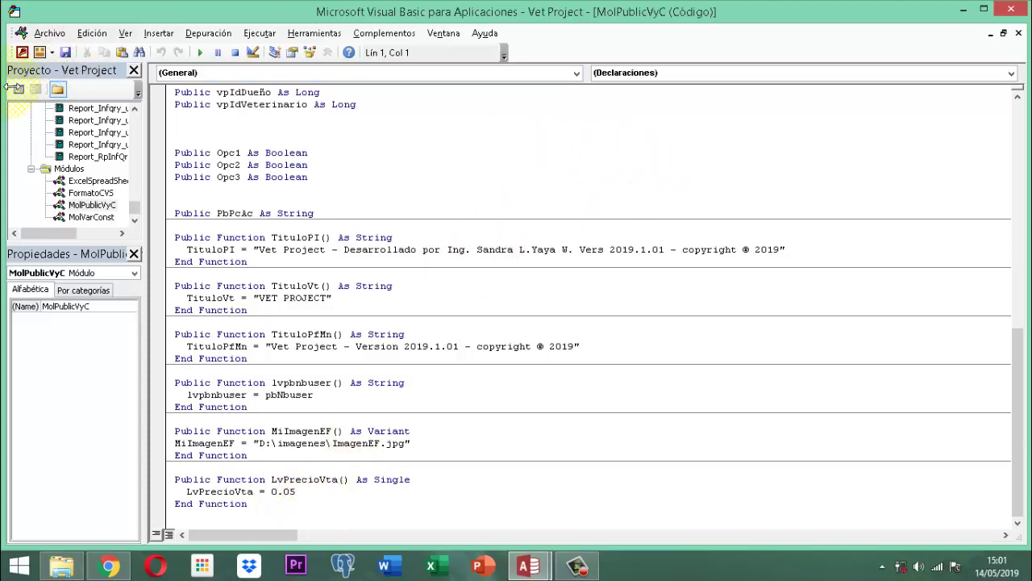
# Leave the VBA editor and show the whole form's Eventos properties, selecting Al cargar
pyautogui.click(1011, 12)
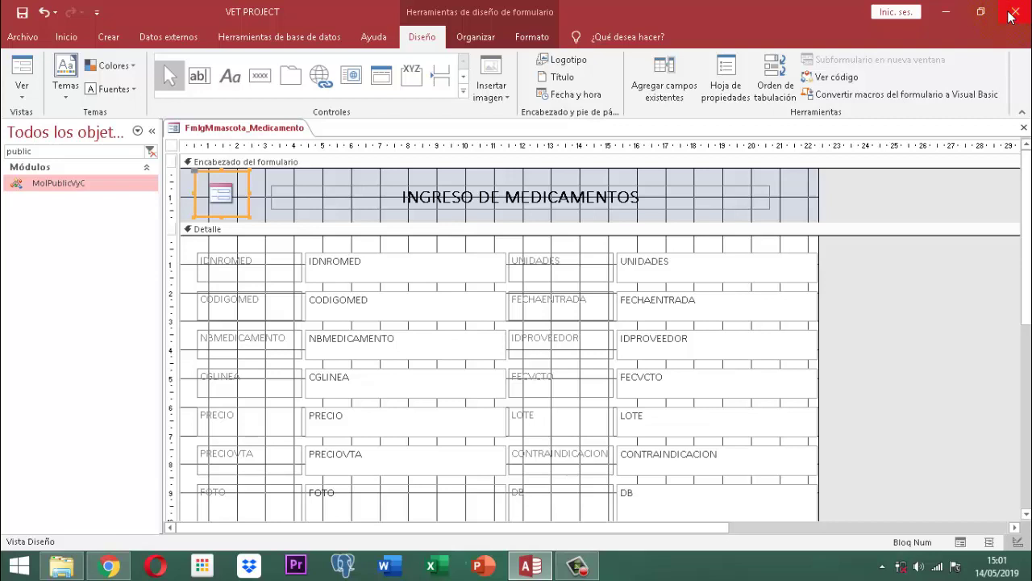
pyautogui.click(170, 146)
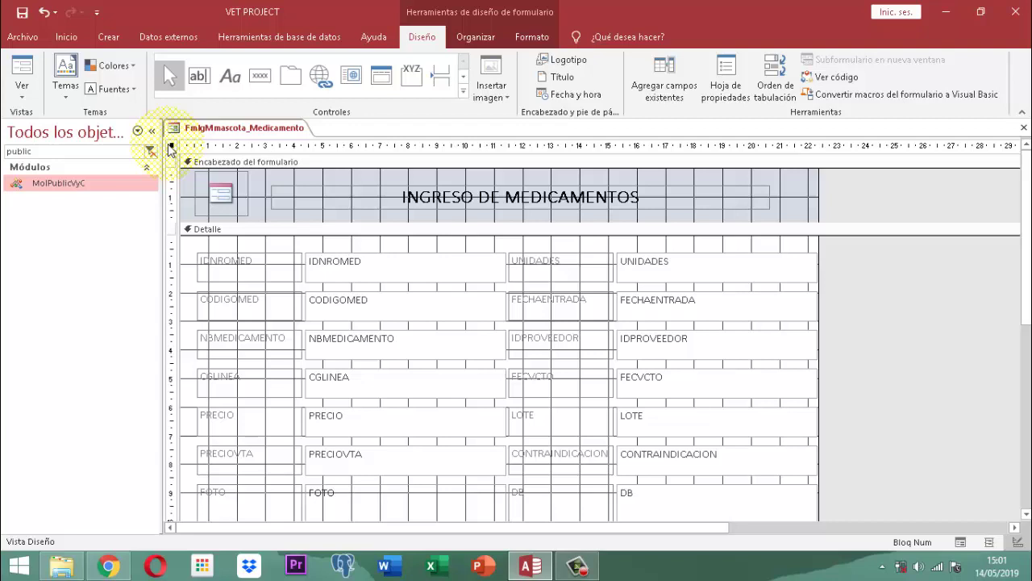
pyautogui.click(725, 85)
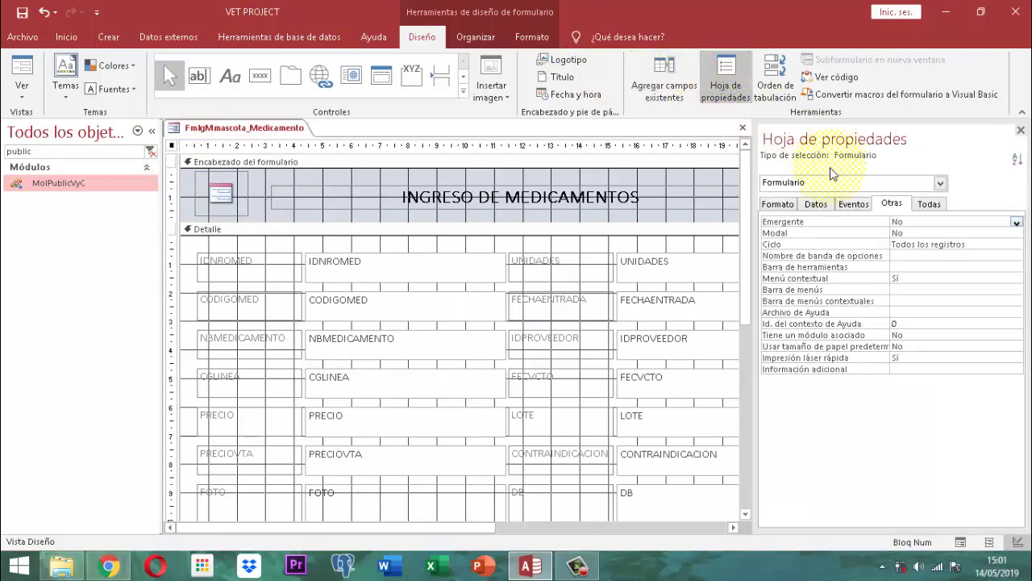
pyautogui.click(853, 204)
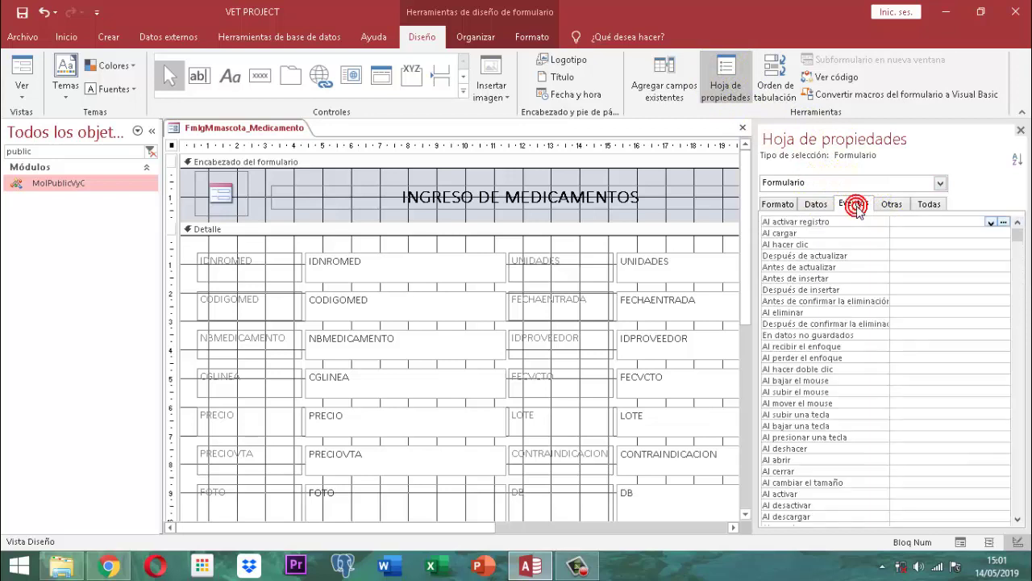
pyautogui.click(901, 232)
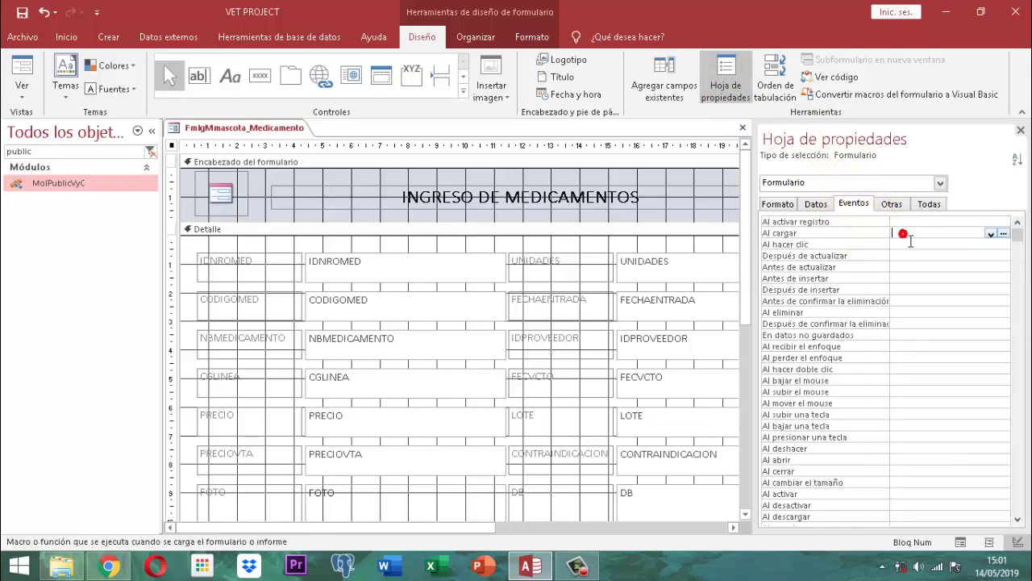
# Generate the Al cargar event with Generador de código to get an empty Form_Load
pyautogui.click(1004, 233)
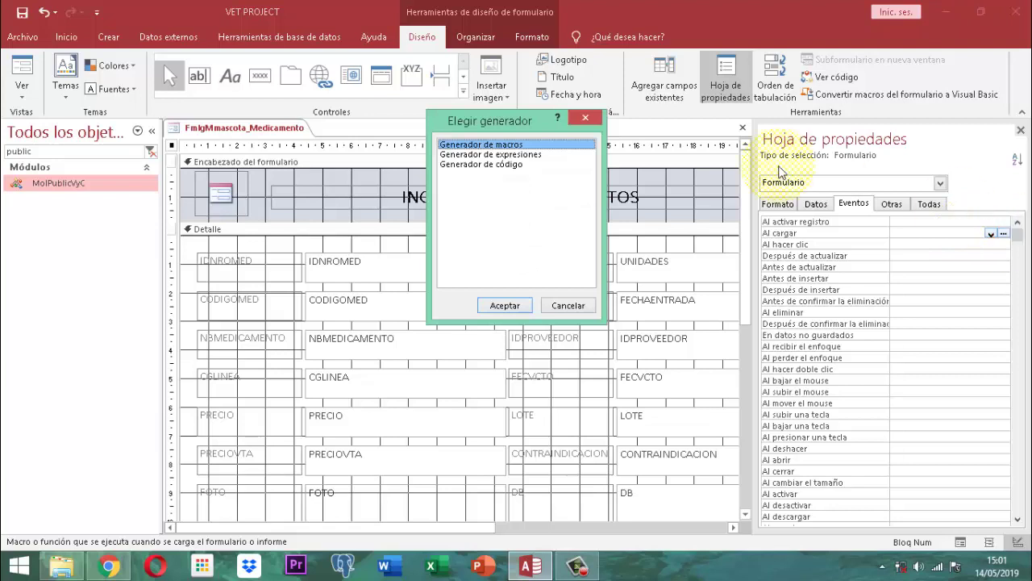
pyautogui.click(487, 165)
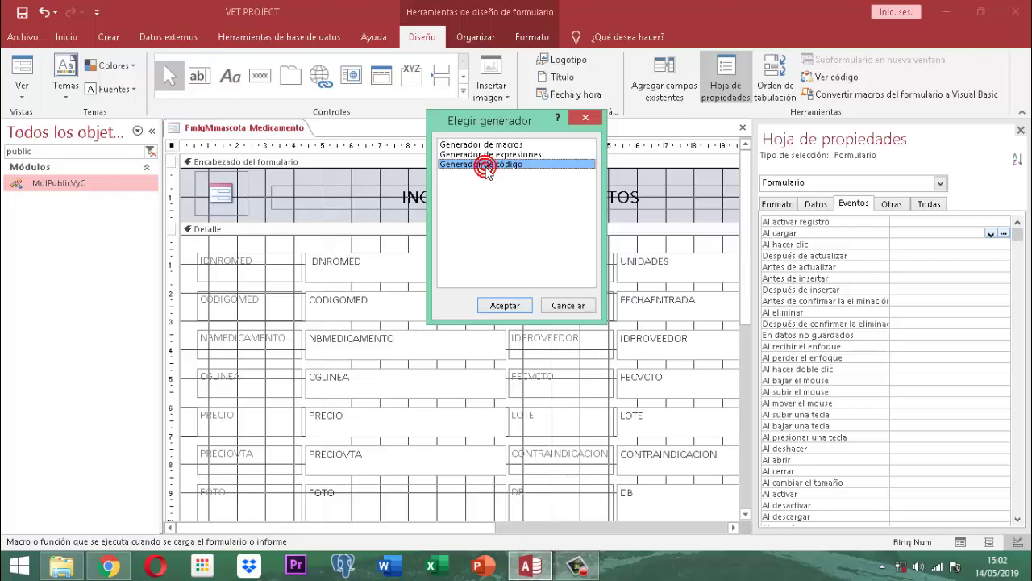
pyautogui.click(503, 306)
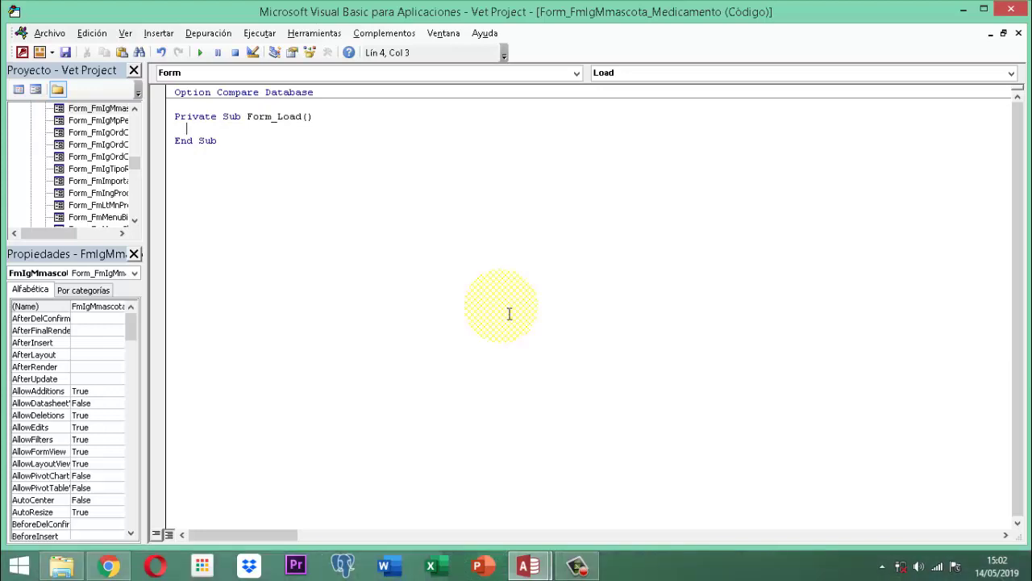
# Write Me.ImagenForma.Picture = MiImagenEF() inside Form_Load and save the code
pyautogui.write('Me.')
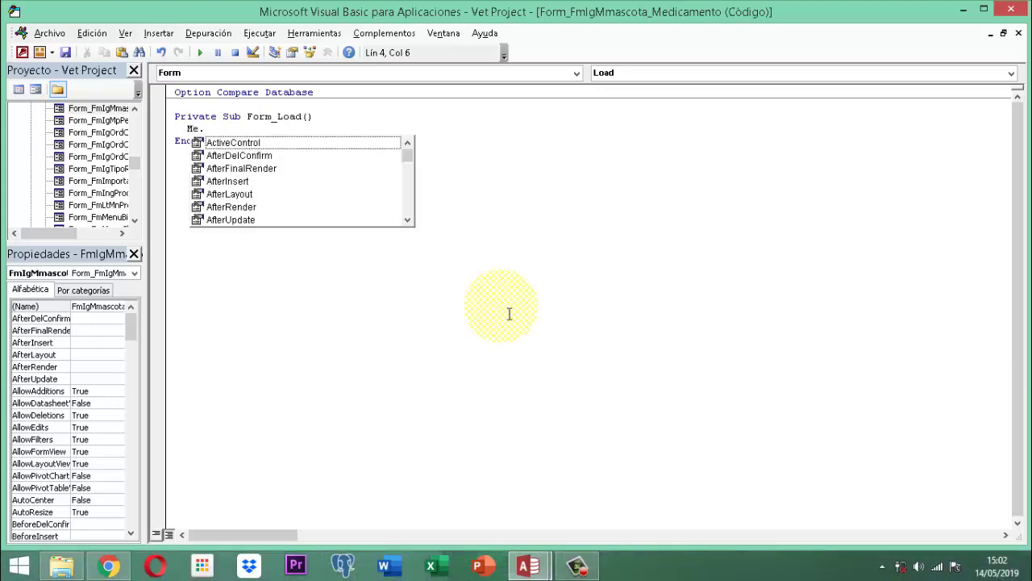
pyautogui.write('Im')
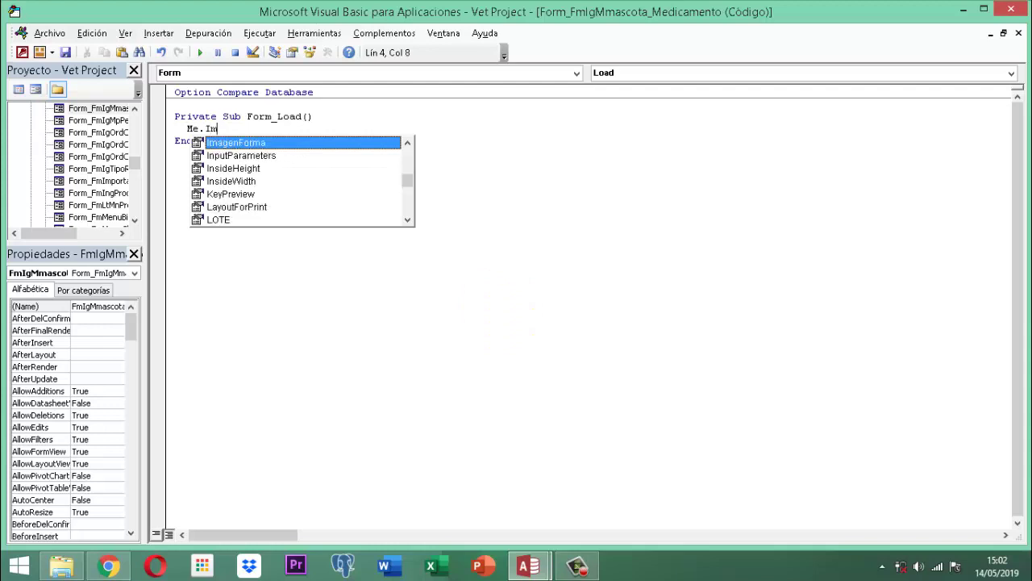
pyautogui.write('agenForma')
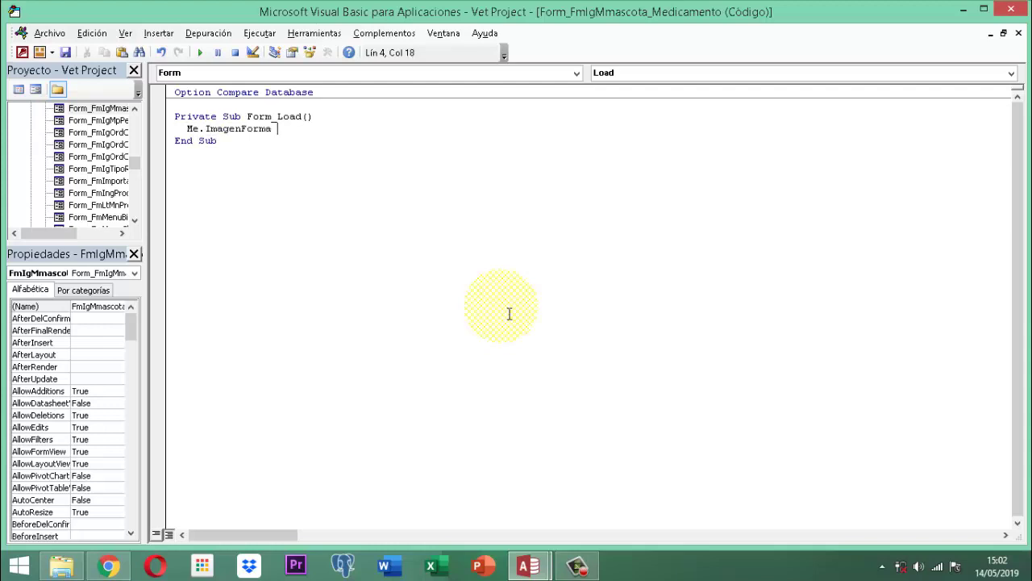
pyautogui.press('BackSpace')
pyautogui.write('.')
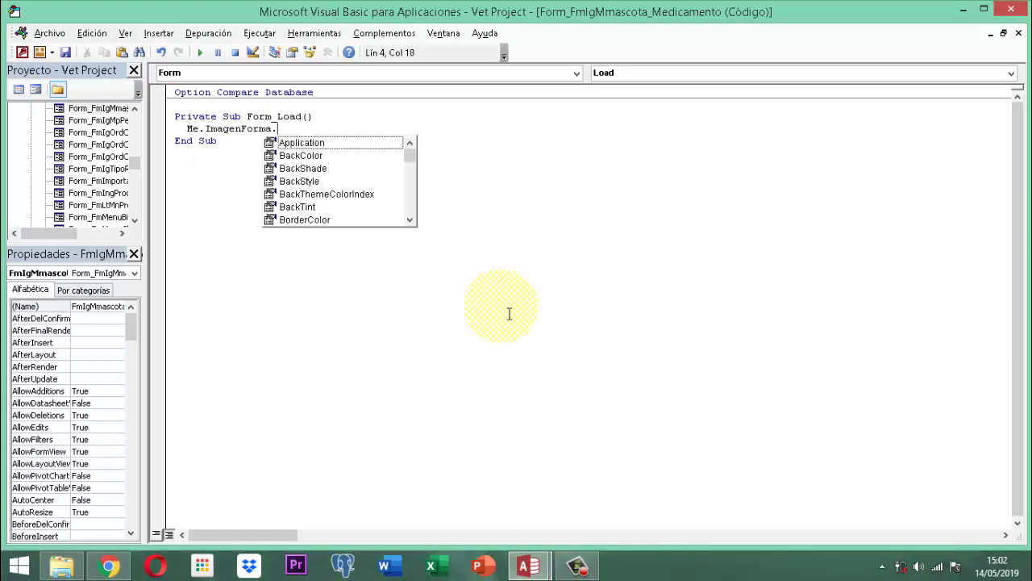
pyautogui.write('pi')
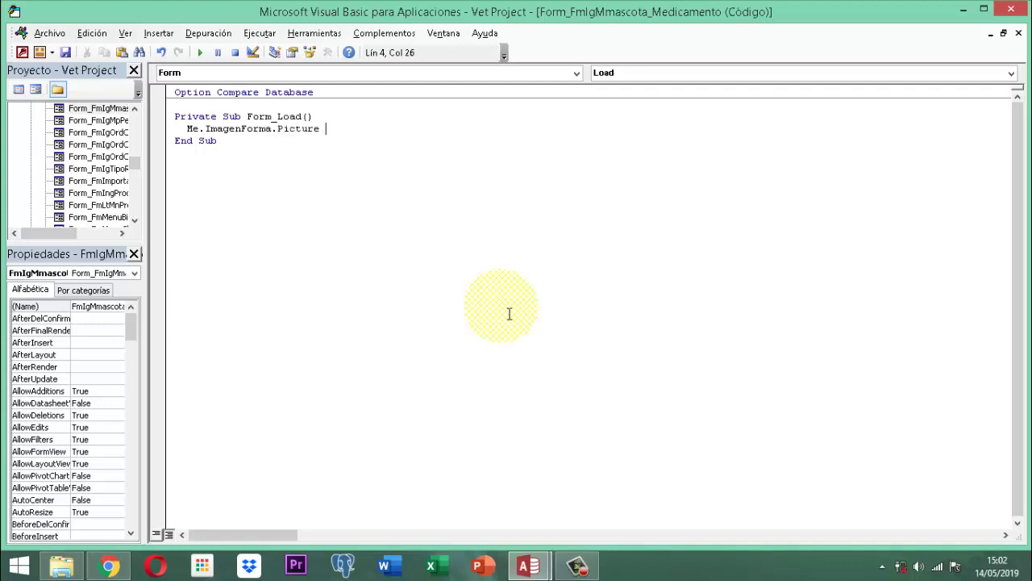
pyautogui.write(' =')
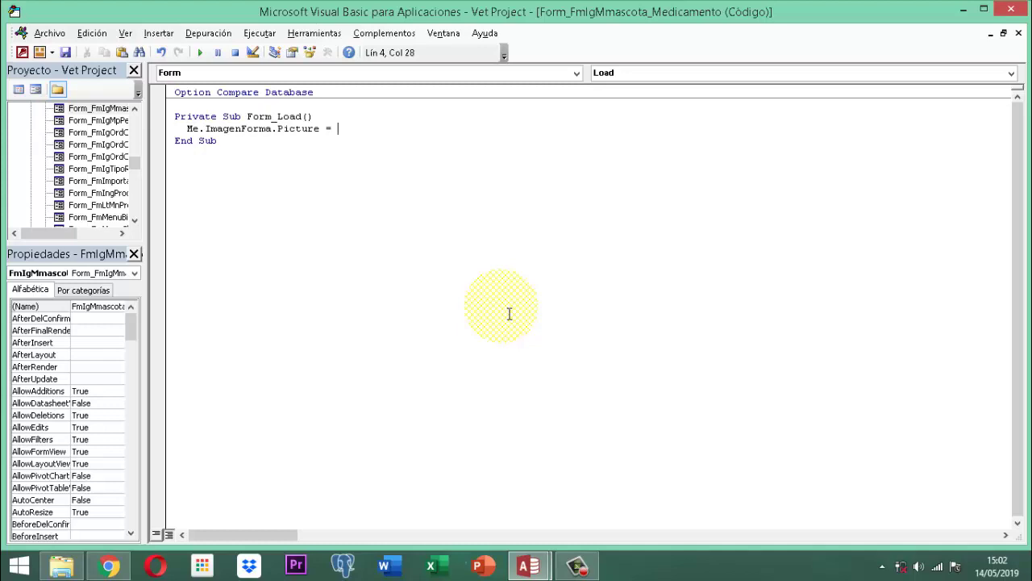
pyautogui.write('MiIma')
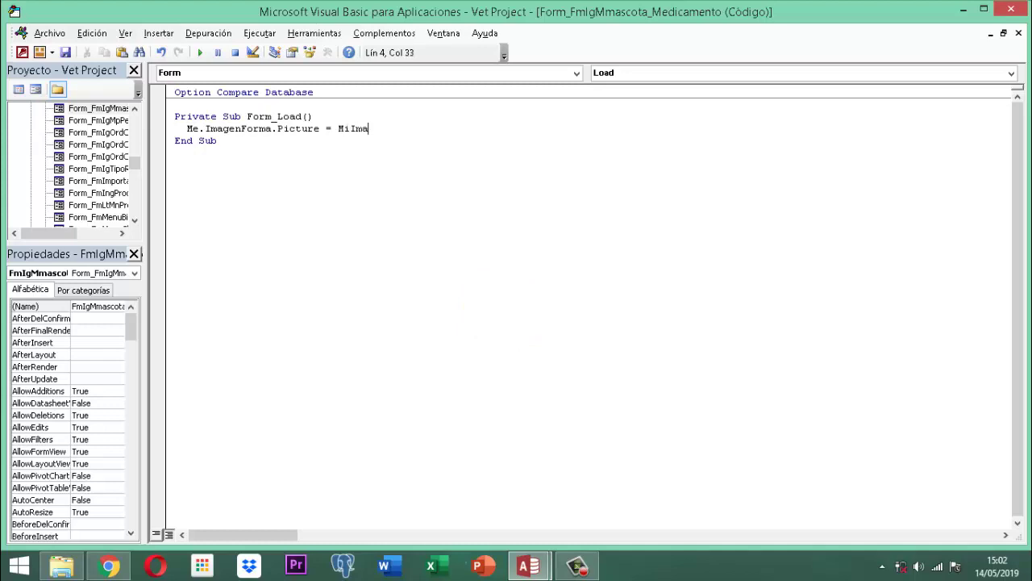
pyautogui.write('genEF')
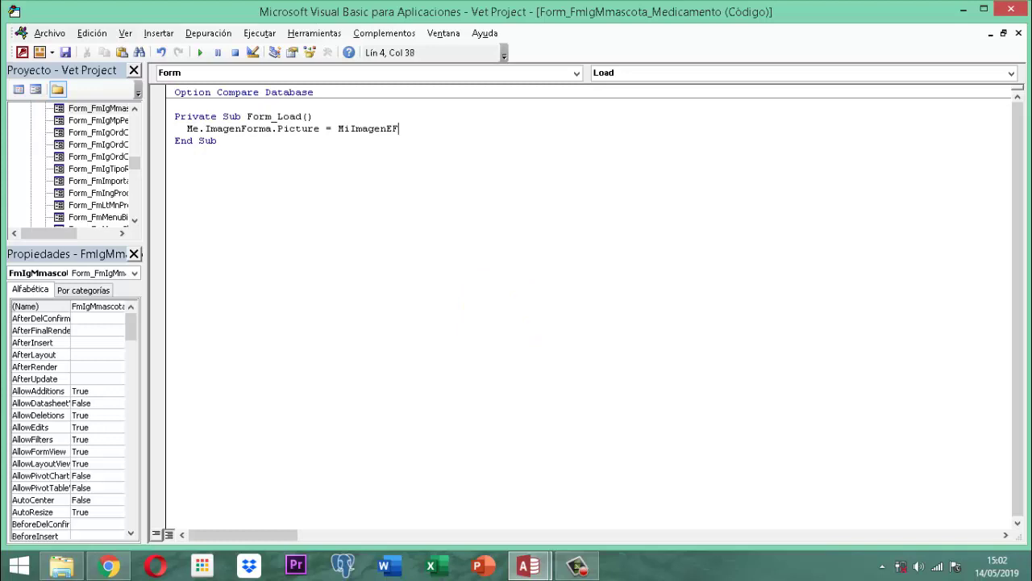
pyautogui.click(503, 308)
pyautogui.write('()')
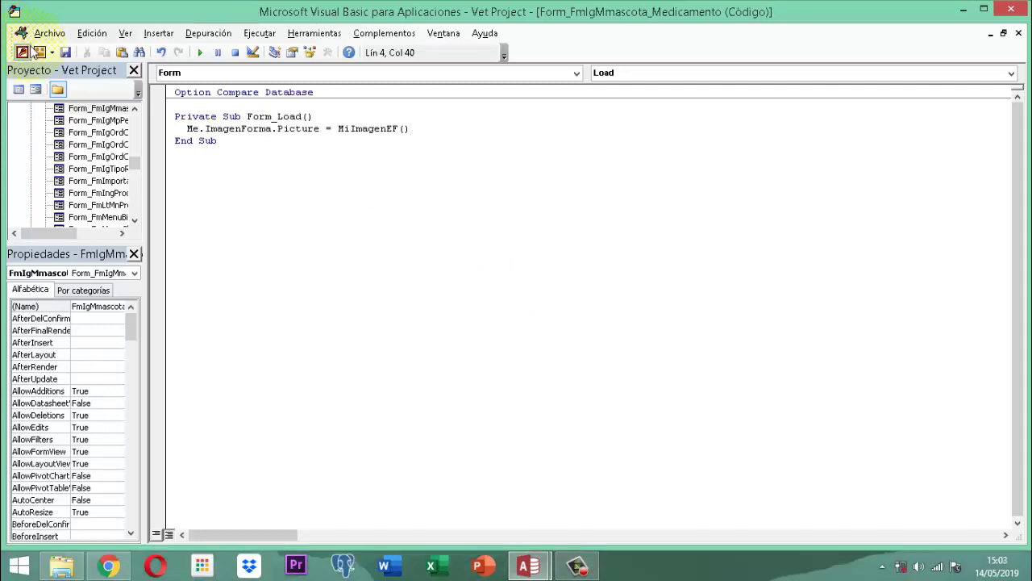
pyautogui.click(64, 53)
# Close the VBA editor window and the Hoja de propiedades pane
pyautogui.click(1014, 16)
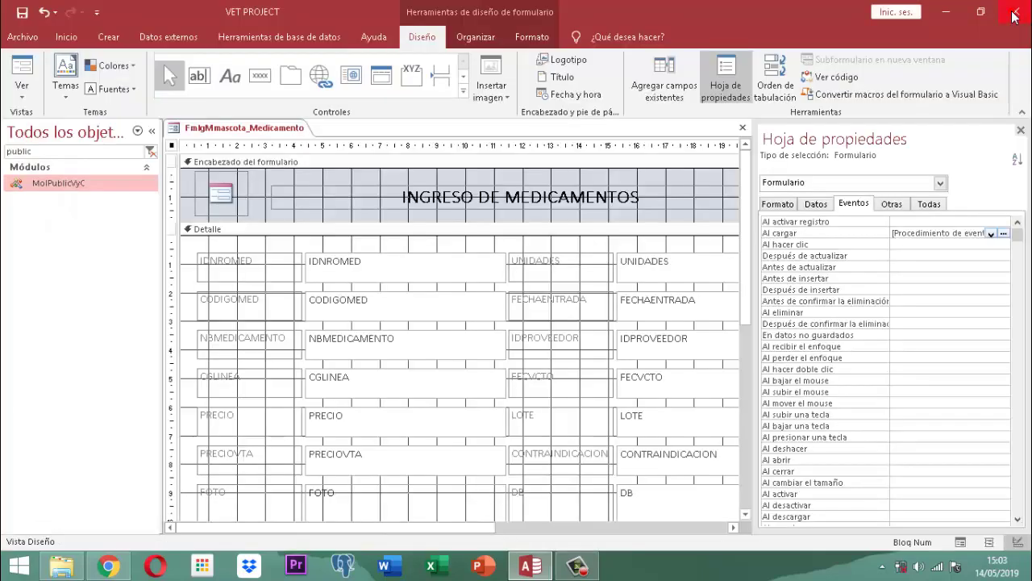
pyautogui.click(1022, 130)
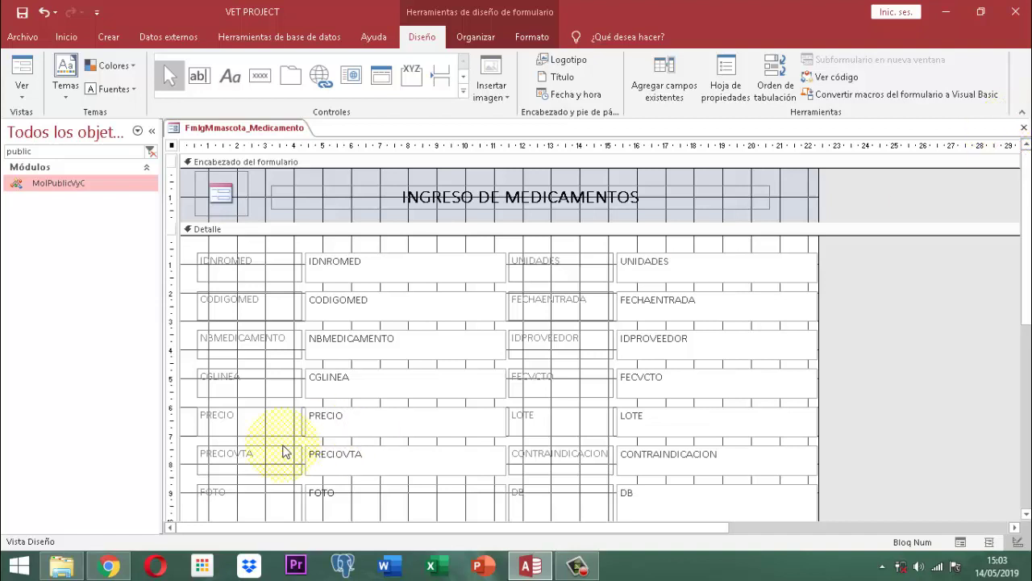
# Shrink the INGRESO DE MEDICAMENTOS title label to end near 16 cm, then deselect it
pyautogui.click(768, 206)
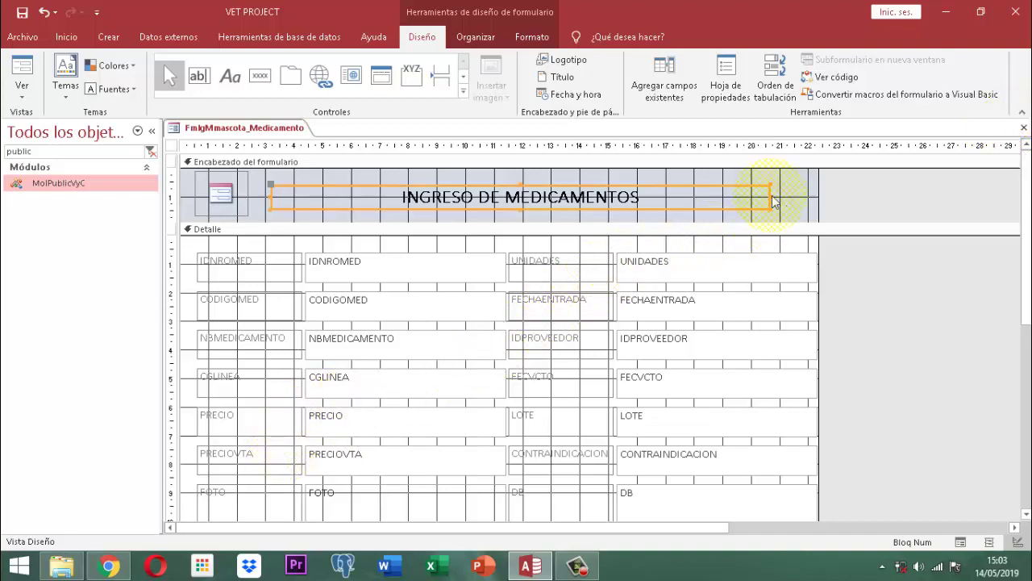
pyautogui.moveTo(771, 207); pyautogui.dragTo(645, 204)
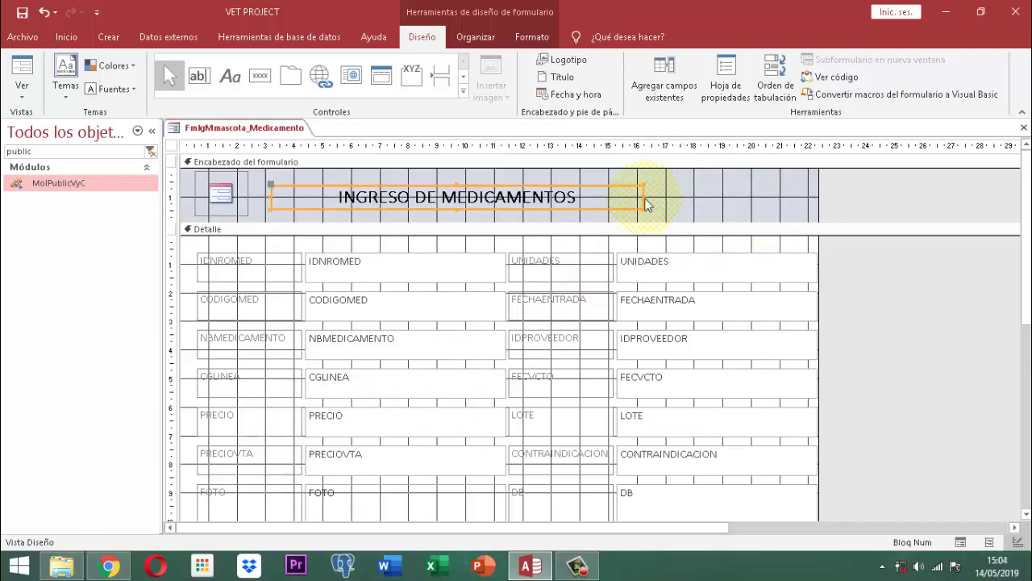
pyautogui.click(695, 196)
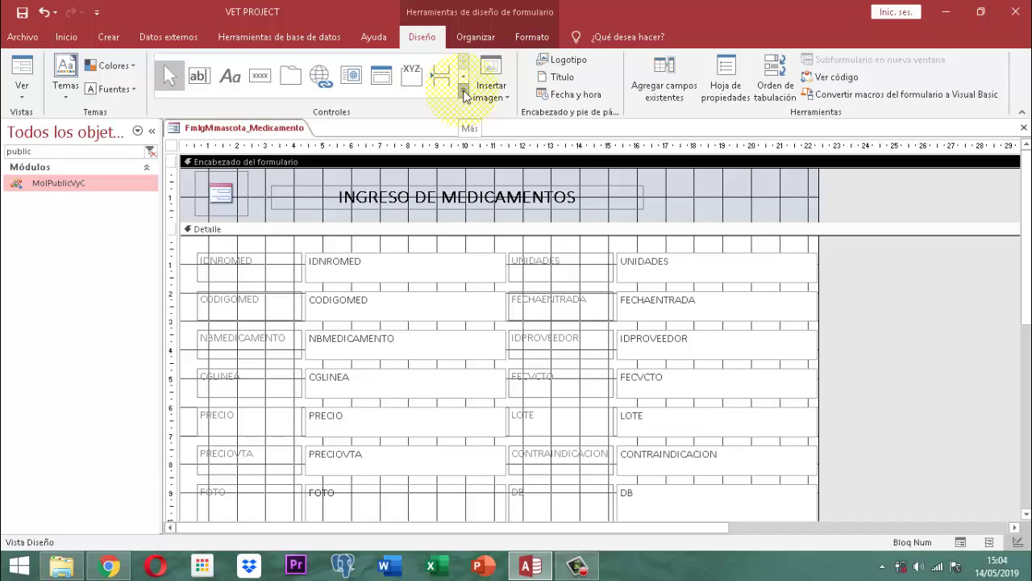
# Place a Cuadro combinado at the header's right side and allow its wizard to run
pyautogui.click(465, 94)
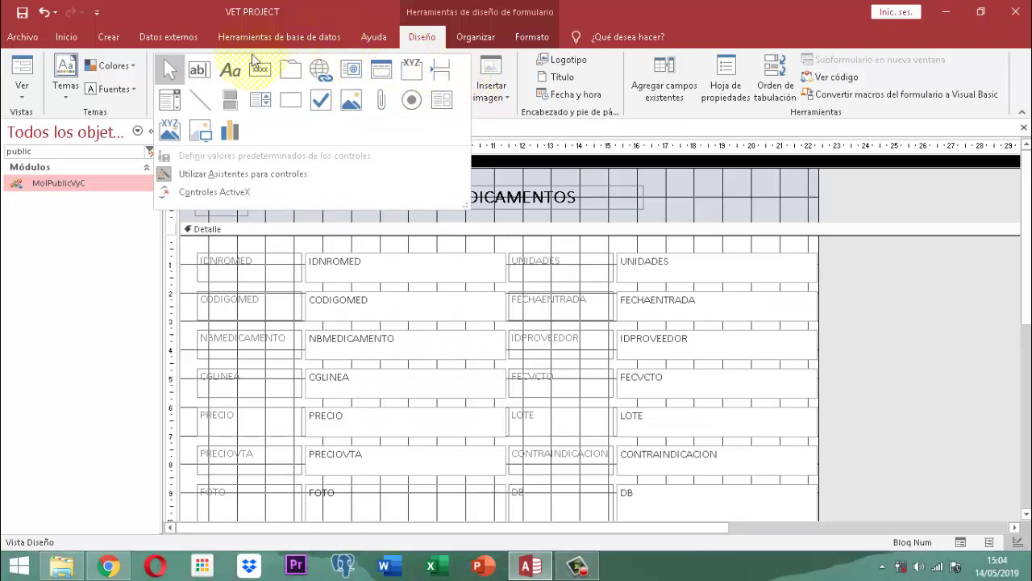
pyautogui.click(171, 102)
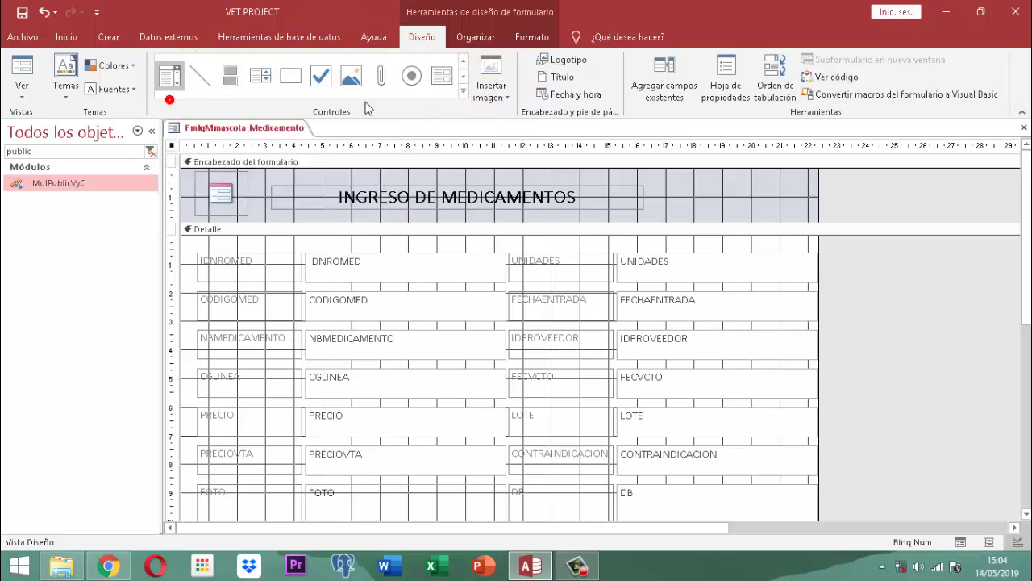
pyautogui.click(689, 192)
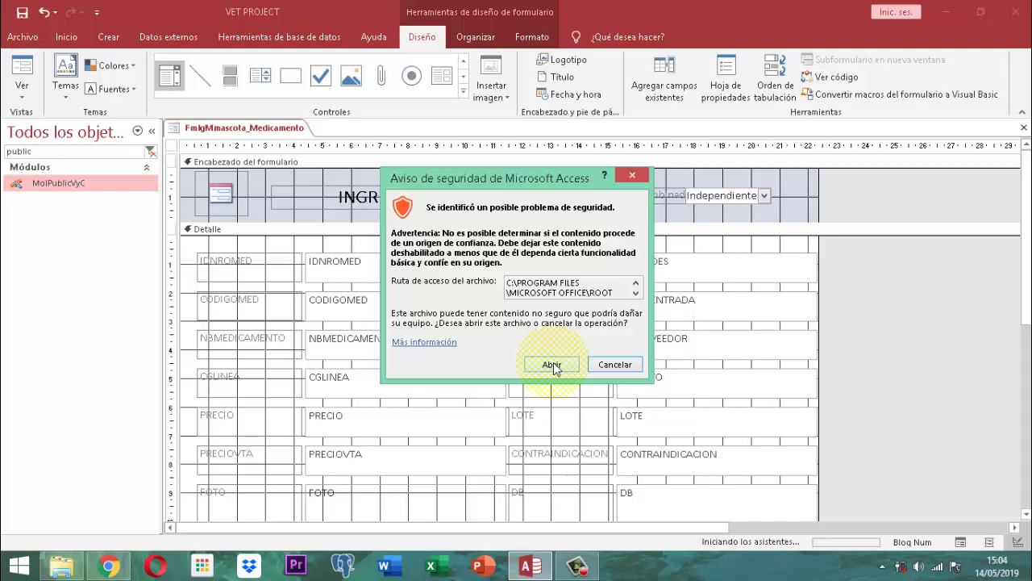
pyautogui.click(550, 364)
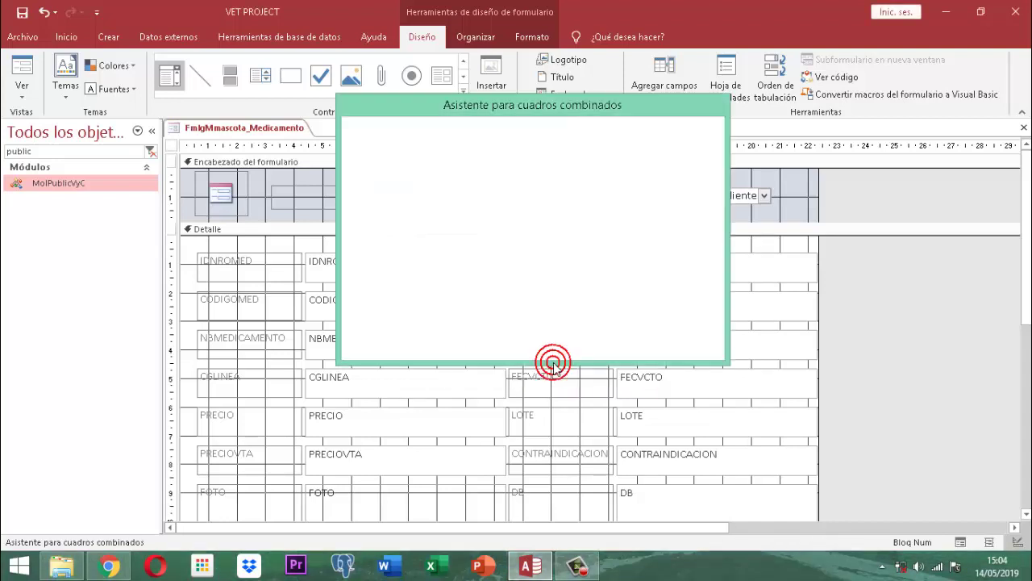
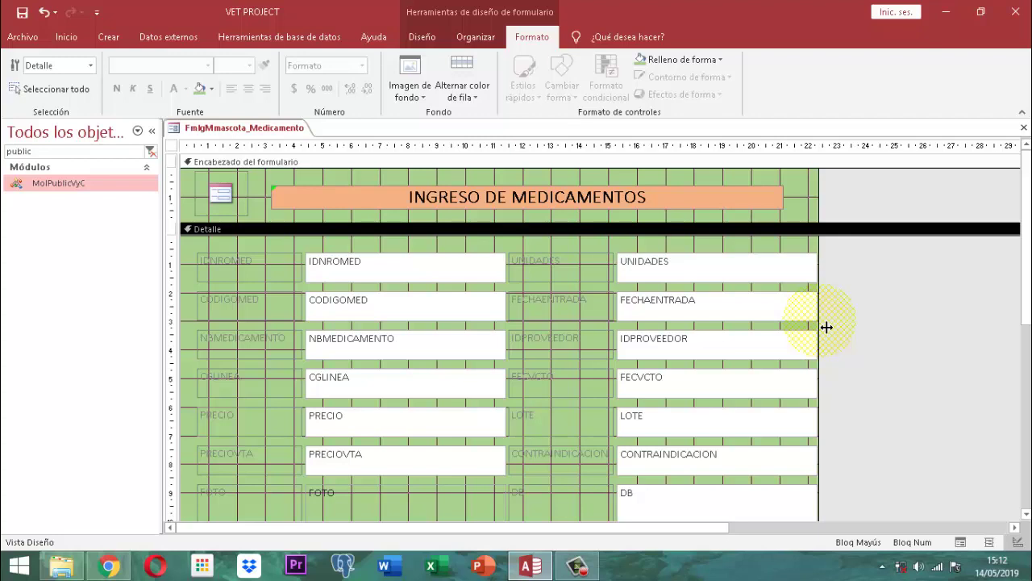
# Set the header logo image's Modo de cambiar el tamaño property to Extender
pyautogui.click(241, 212)
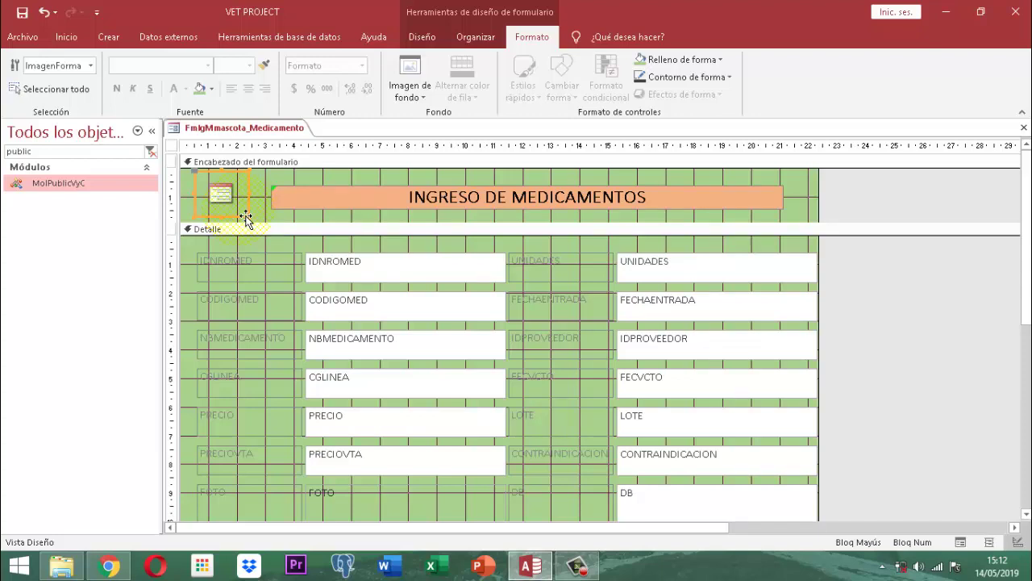
pyautogui.click(415, 39)
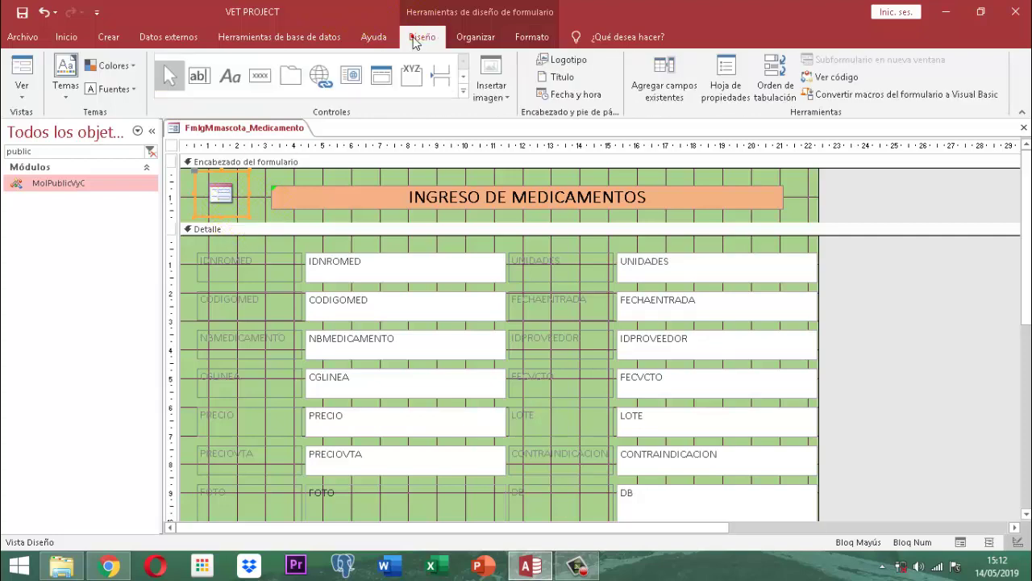
pyautogui.click(729, 94)
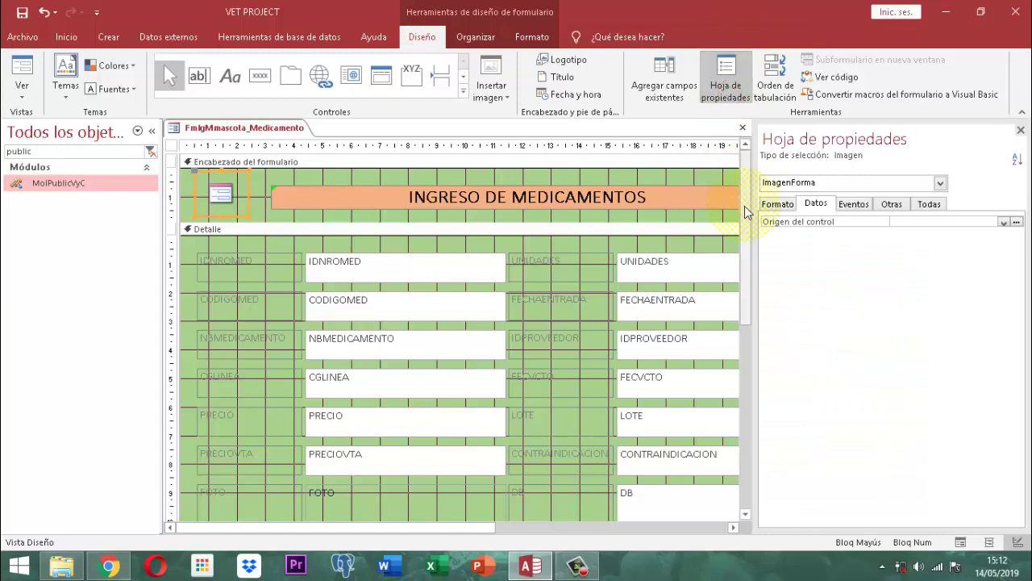
pyautogui.click(778, 205)
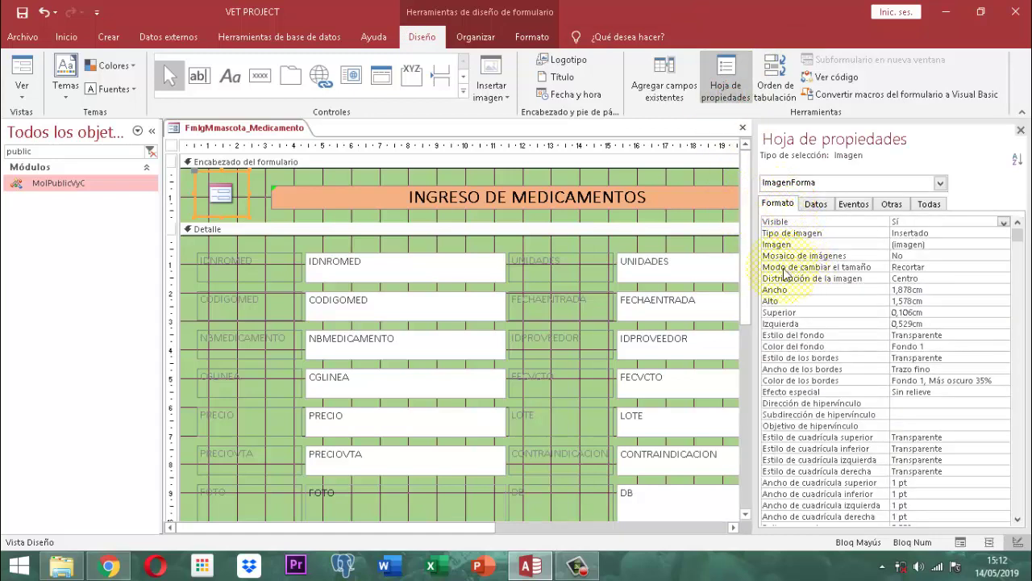
pyautogui.click(933, 272)
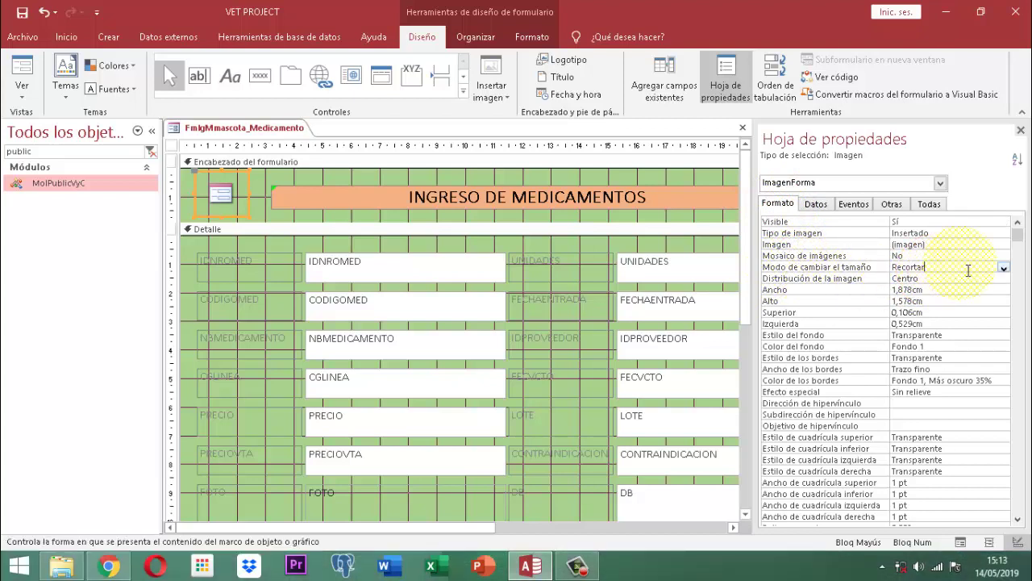
pyautogui.click(1004, 268)
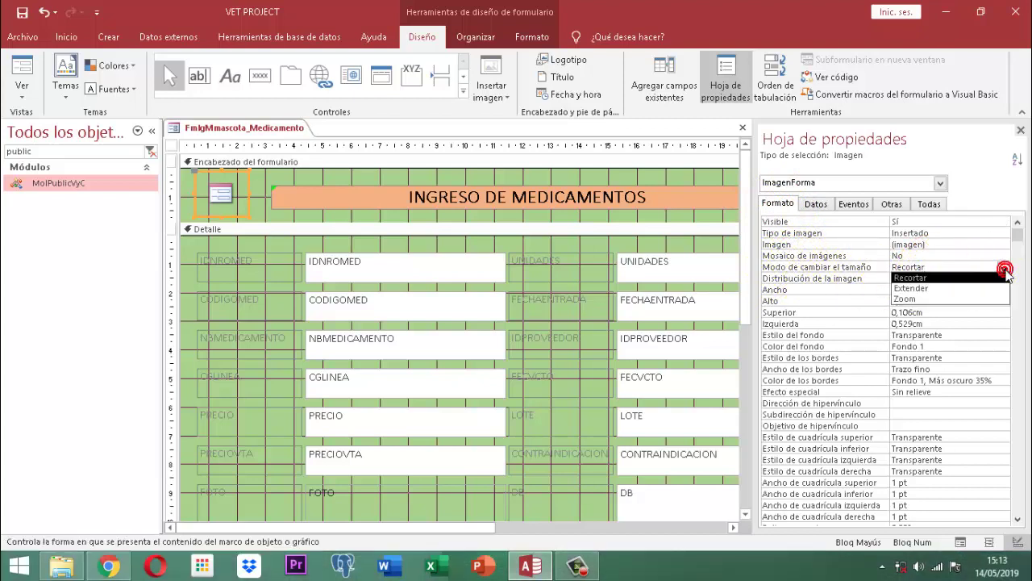
pyautogui.click(943, 288)
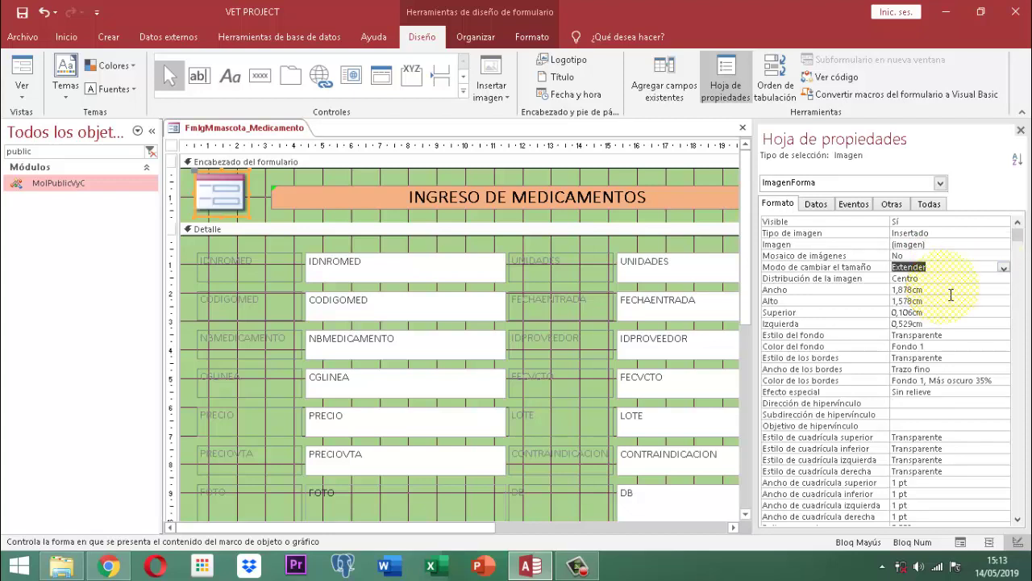
pyautogui.click(1020, 130)
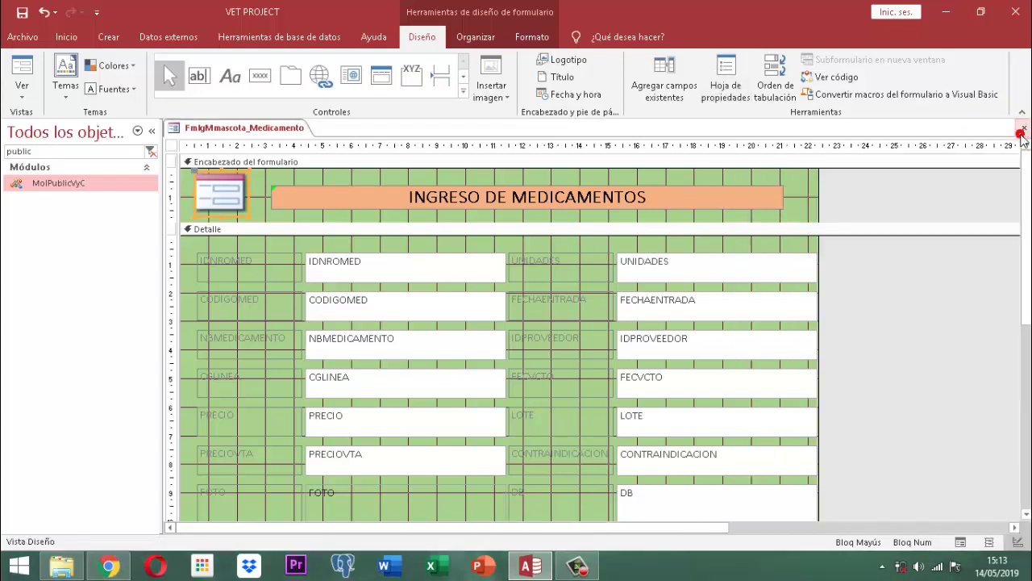
# Delete and restore the right field column, then select all controls in the layout
pyautogui.click(858, 189)
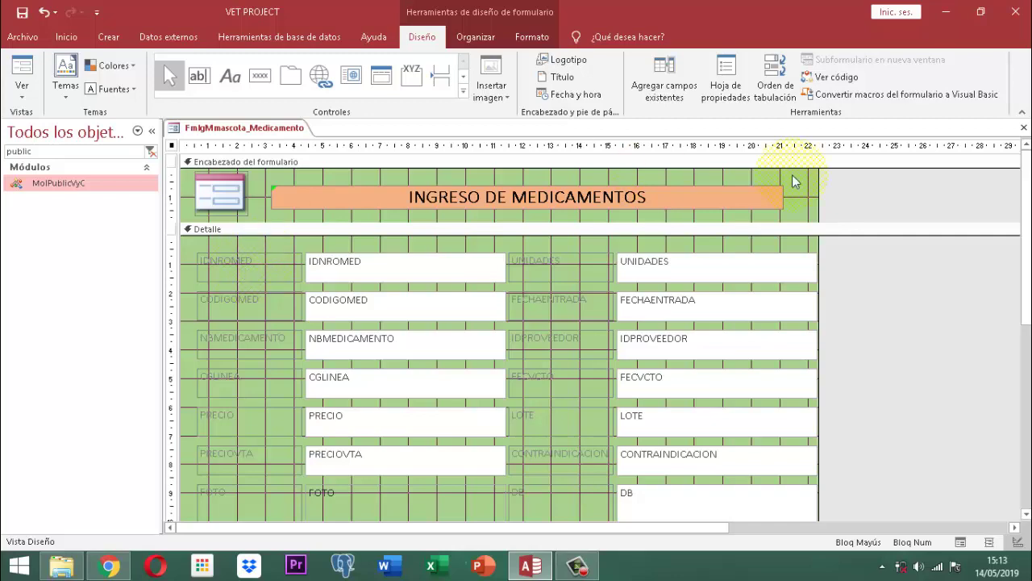
pyautogui.scroll(-6, 859, 283)
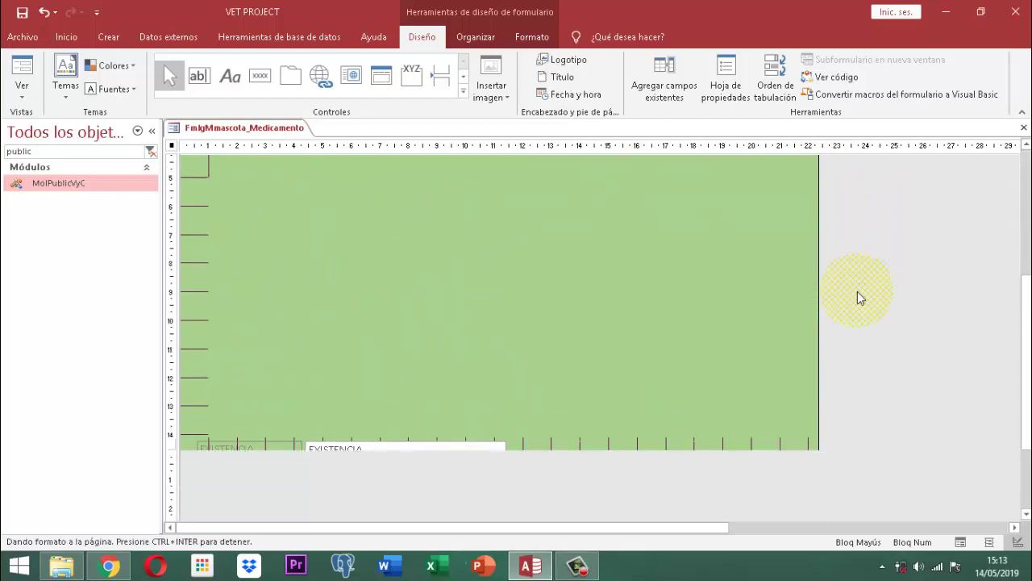
pyautogui.moveTo(880, 393); pyautogui.dragTo(193, 173)
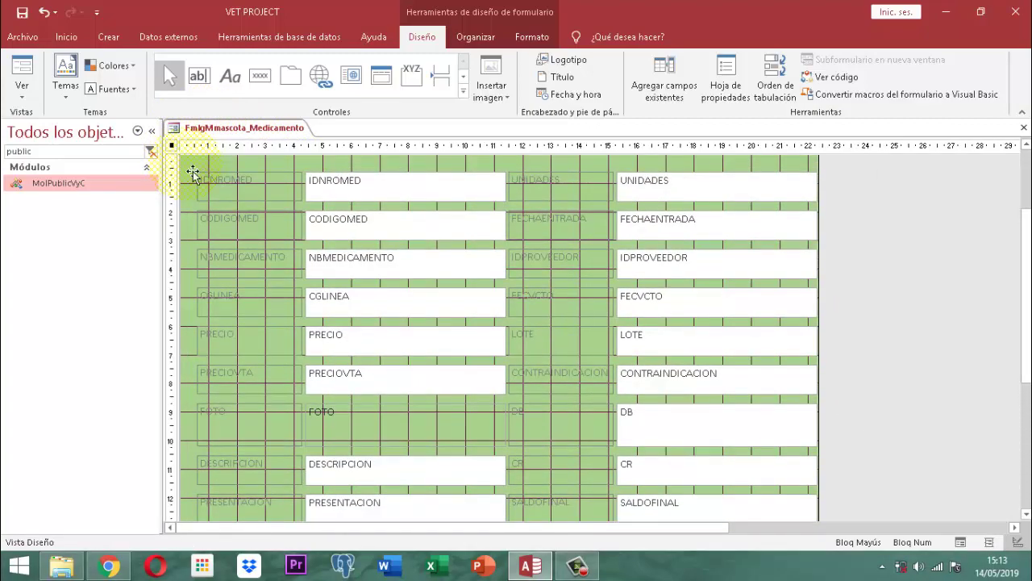
pyautogui.scroll(2, 609, 215)
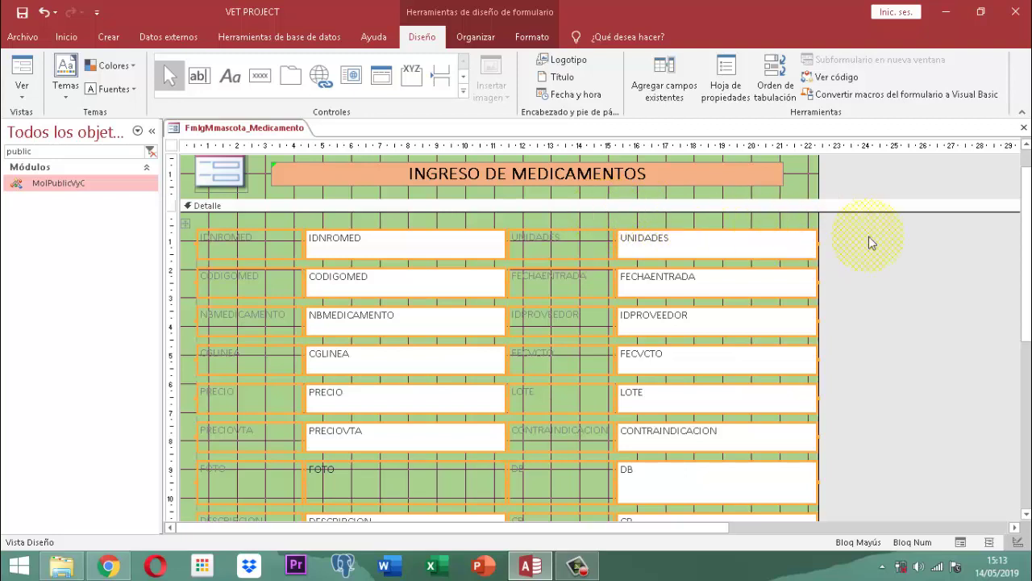
pyautogui.press('Delete')
pyautogui.hotkey('ctrl', 'z')
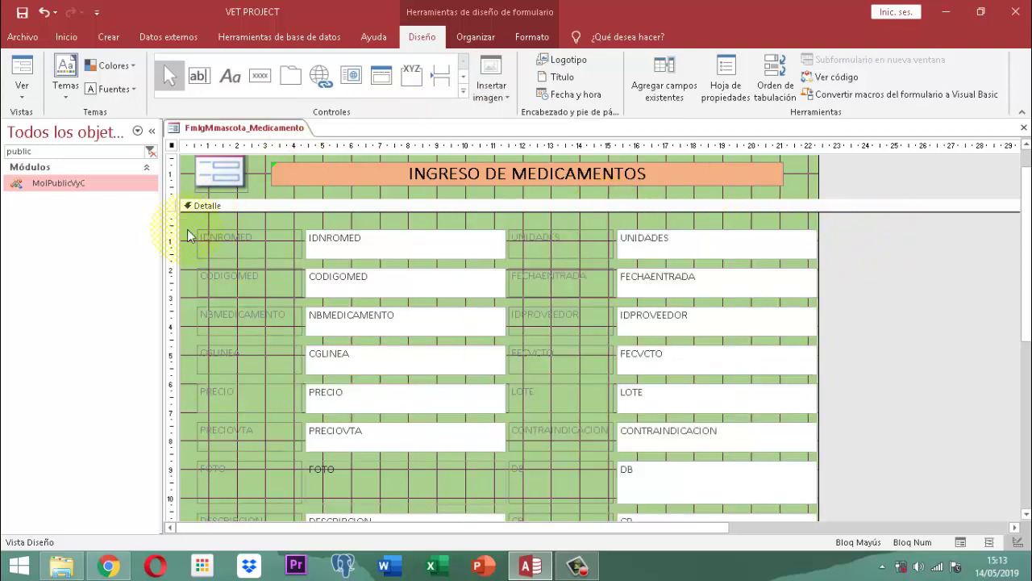
pyautogui.click(211, 237)
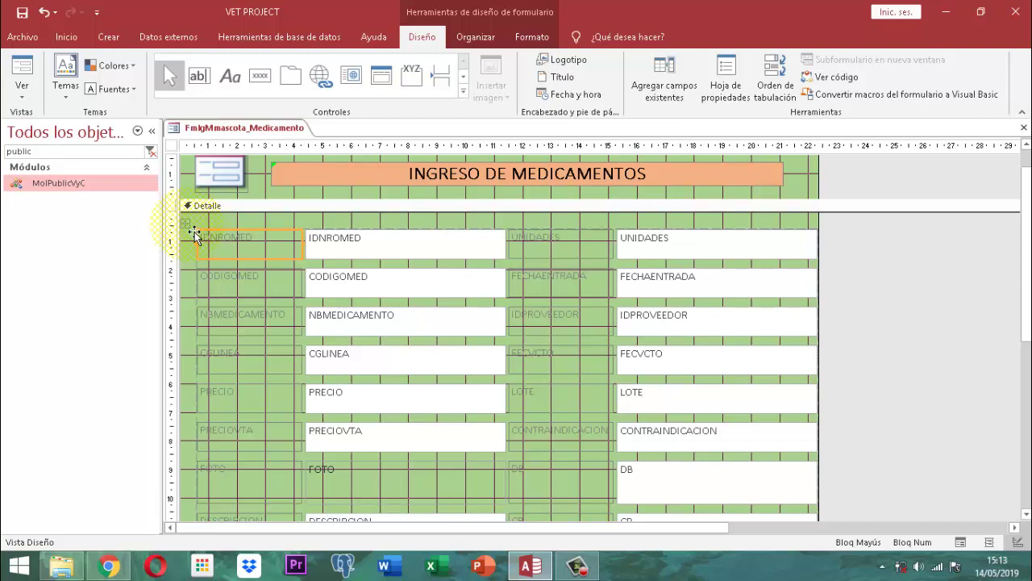
pyautogui.click(185, 224)
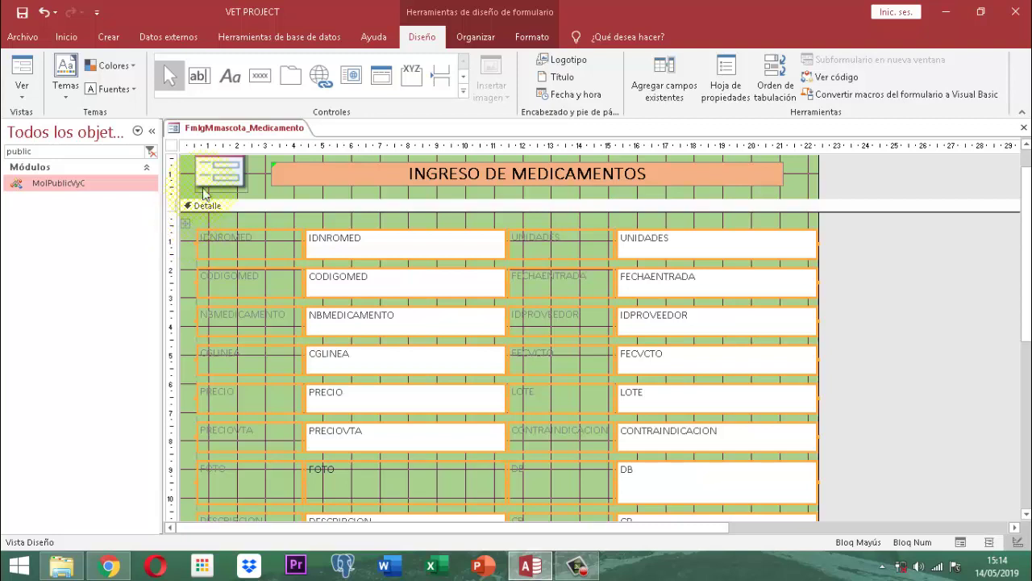
pyautogui.click(488, 38)
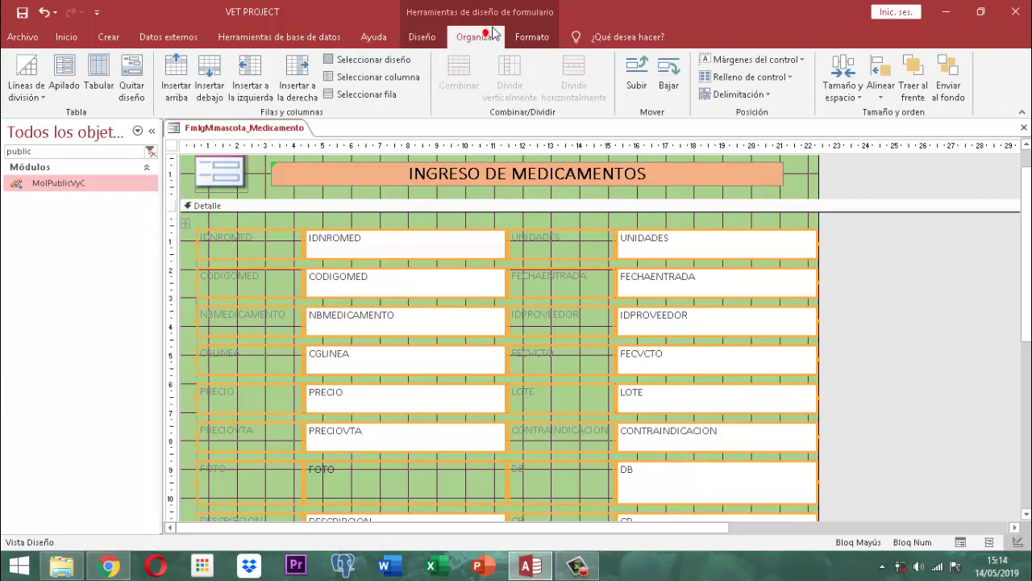
pyautogui.click(833, 92)
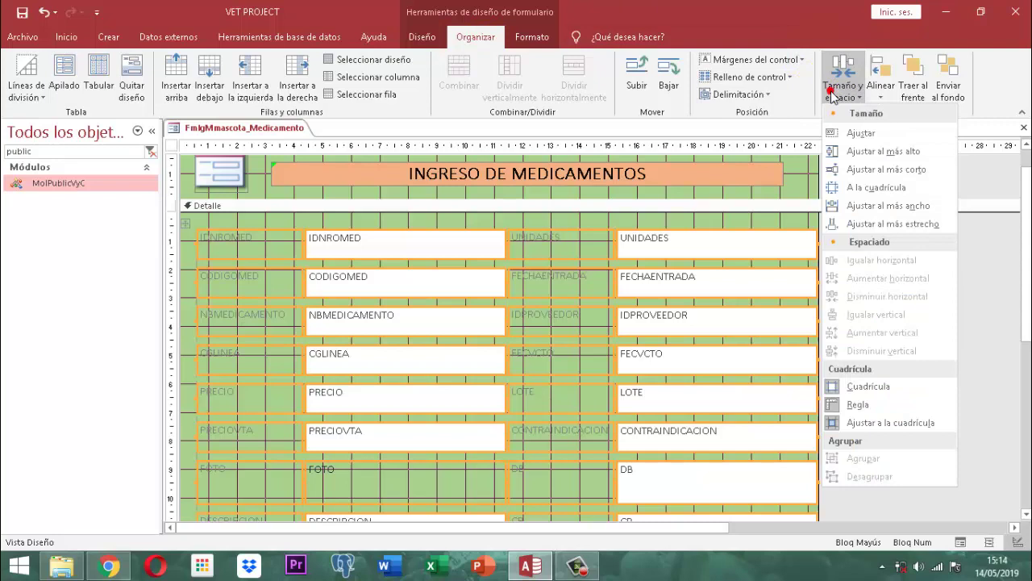
pyautogui.click(851, 132)
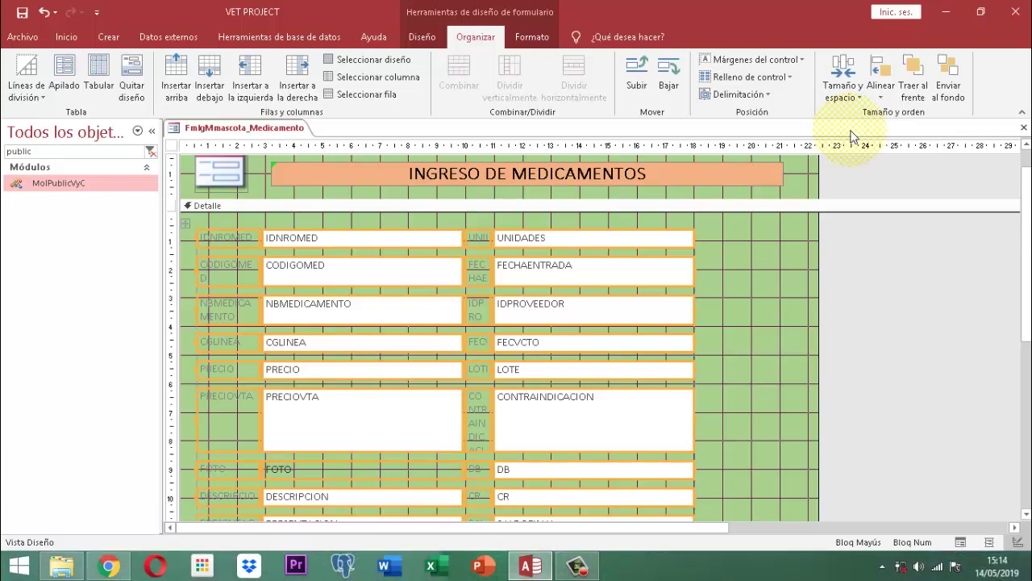
pyautogui.hotkey('ctrl', 'z')
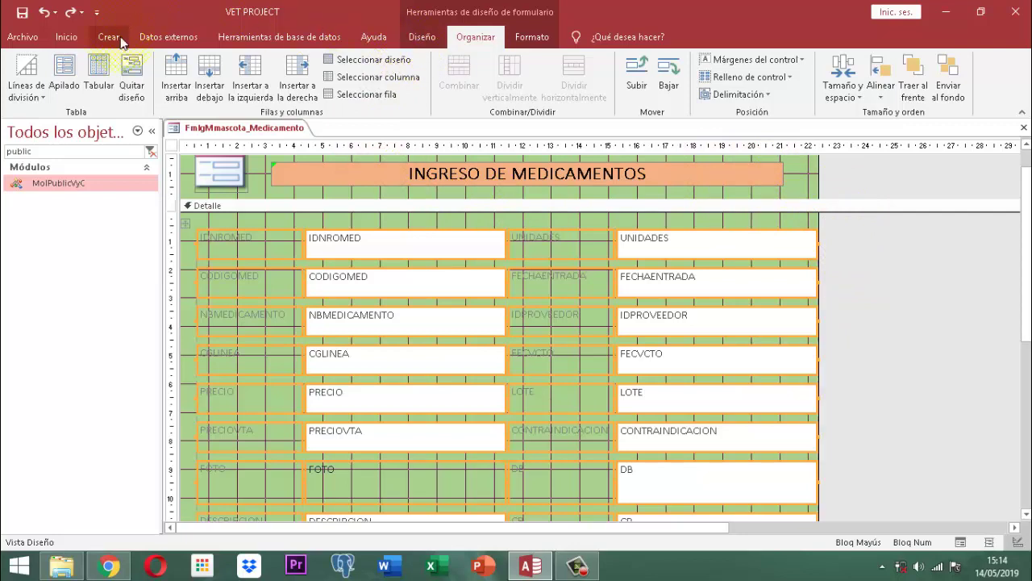
# Apply Quitar diseño to the controls and fit the IDNROMED label to its text with Ajustar
pyautogui.click(134, 98)
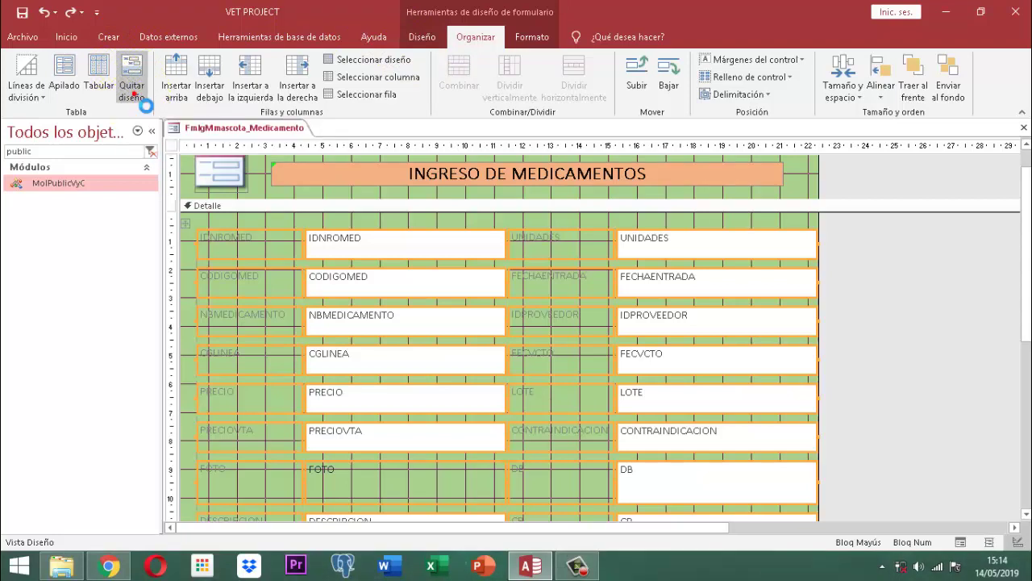
pyautogui.click(866, 256)
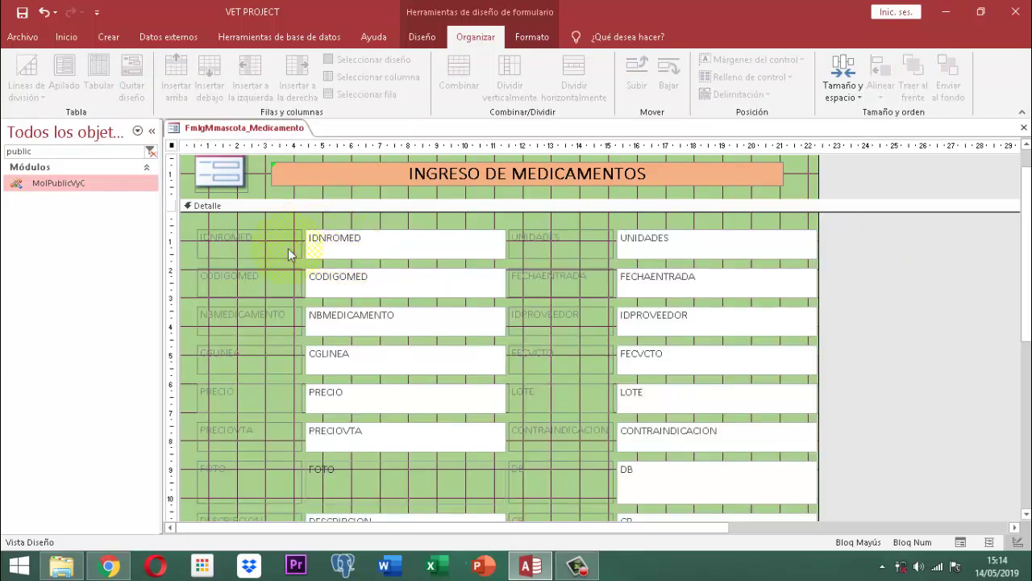
pyautogui.moveTo(281, 216); pyautogui.dragTo(347, 244)
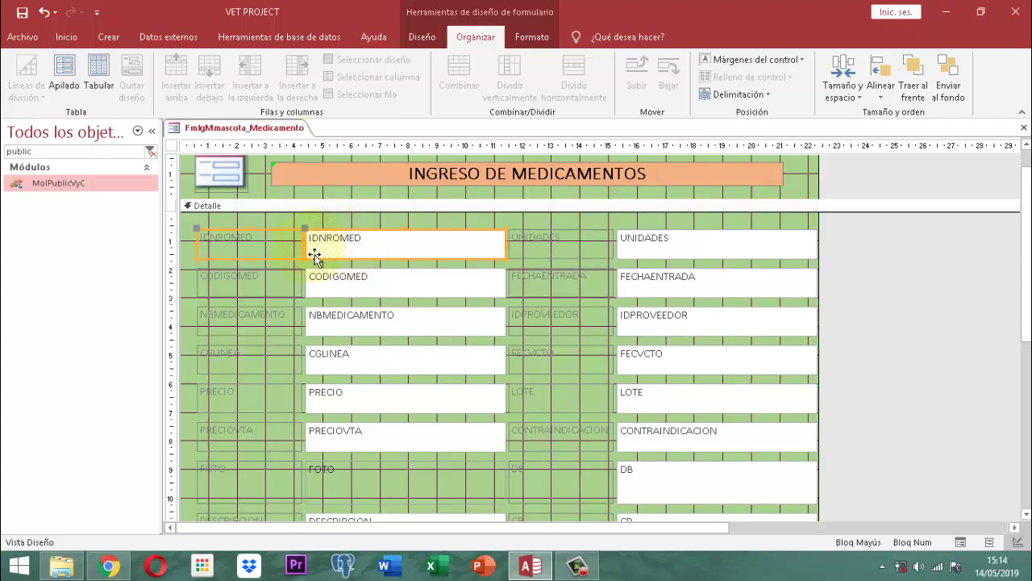
pyautogui.click(835, 78)
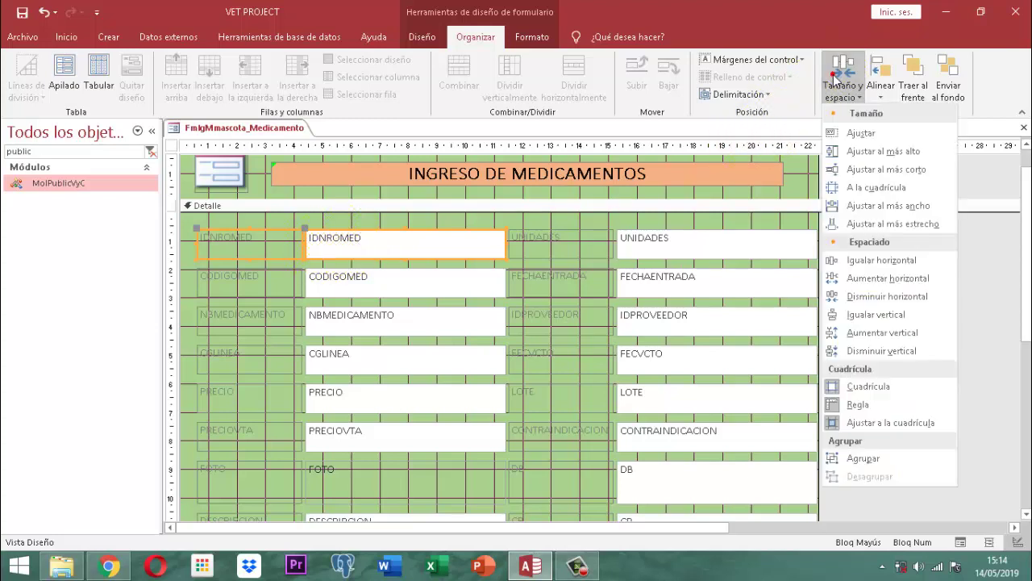
pyautogui.click(841, 127)
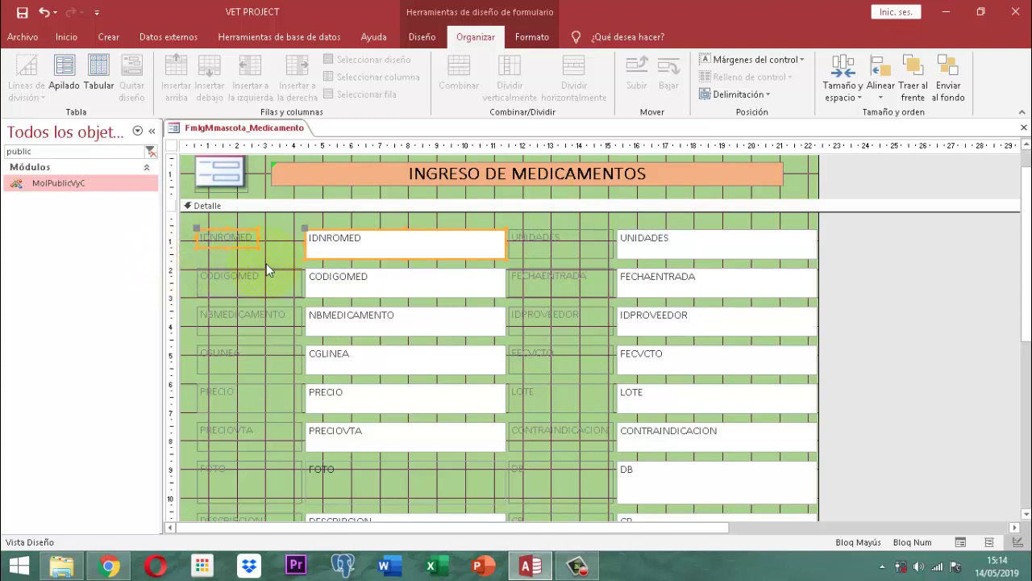
pyautogui.click(890, 255)
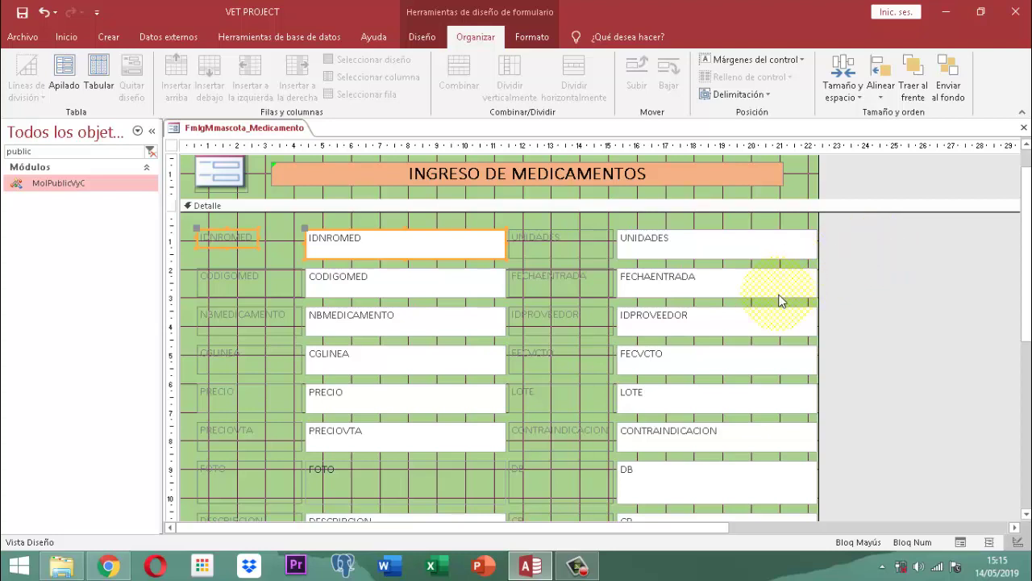
# Apply Ajustar al más corto to the first six rows' text boxes and the PRECIO/PRECIOVTA rows
pyautogui.click(891, 233)
pyautogui.moveTo(891, 239); pyautogui.dragTo(418, 450)
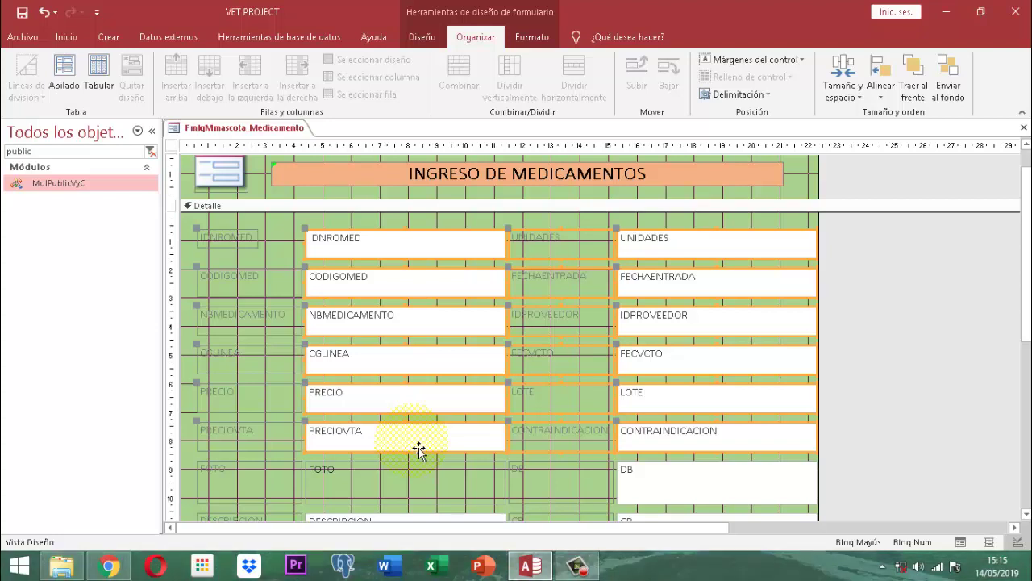
pyautogui.click(841, 86)
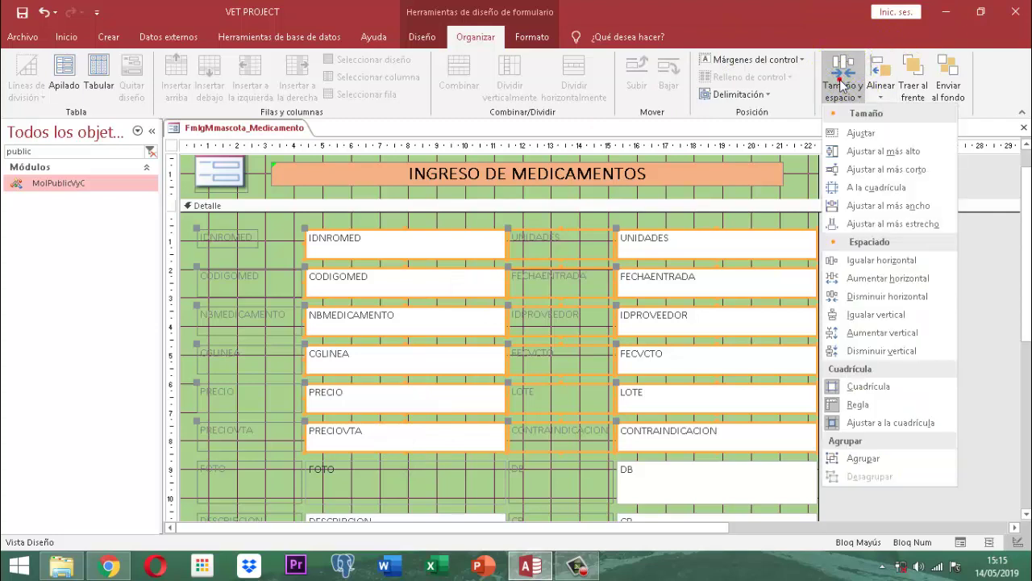
pyautogui.click(916, 170)
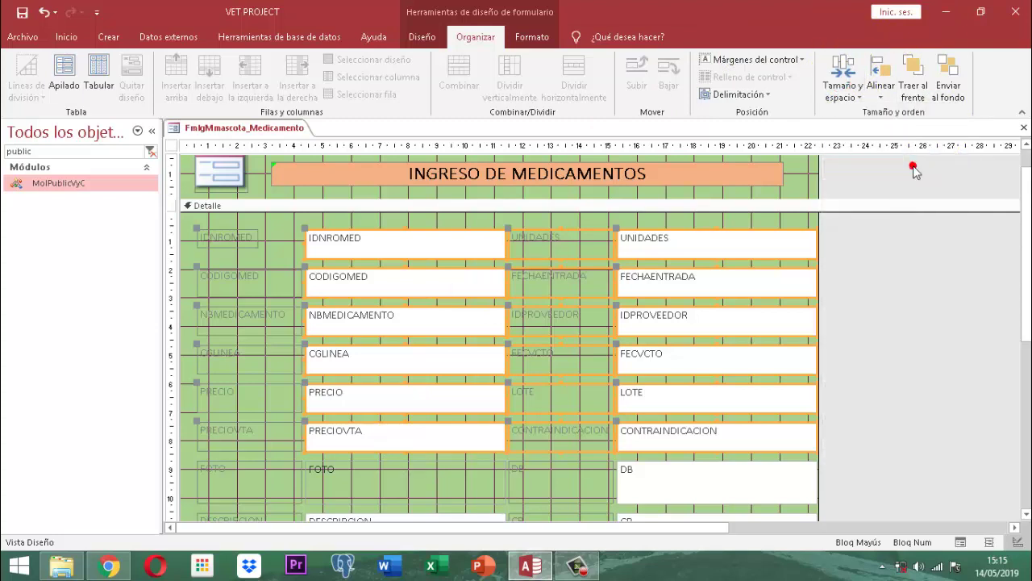
pyautogui.click(850, 93)
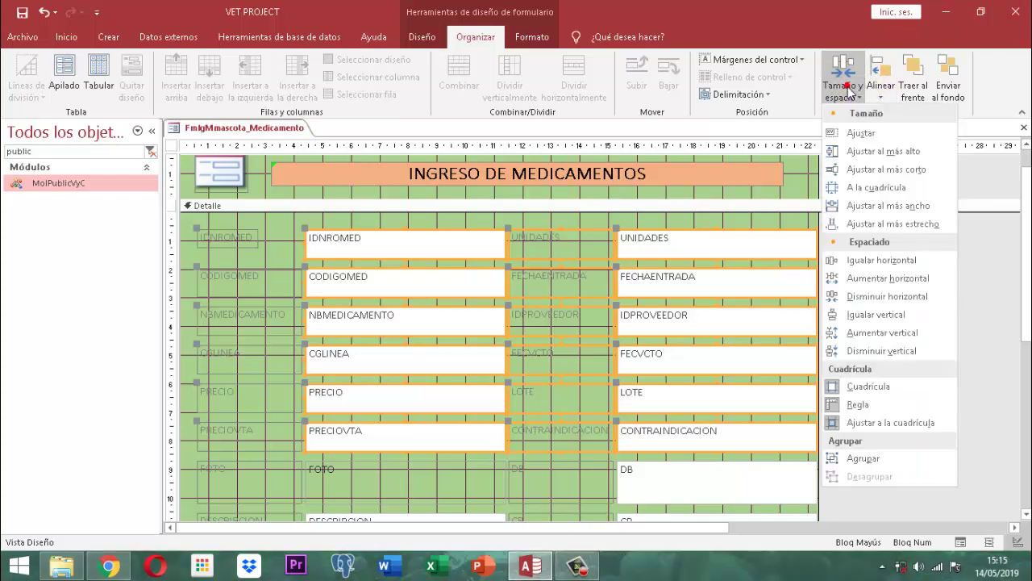
pyautogui.click(960, 174)
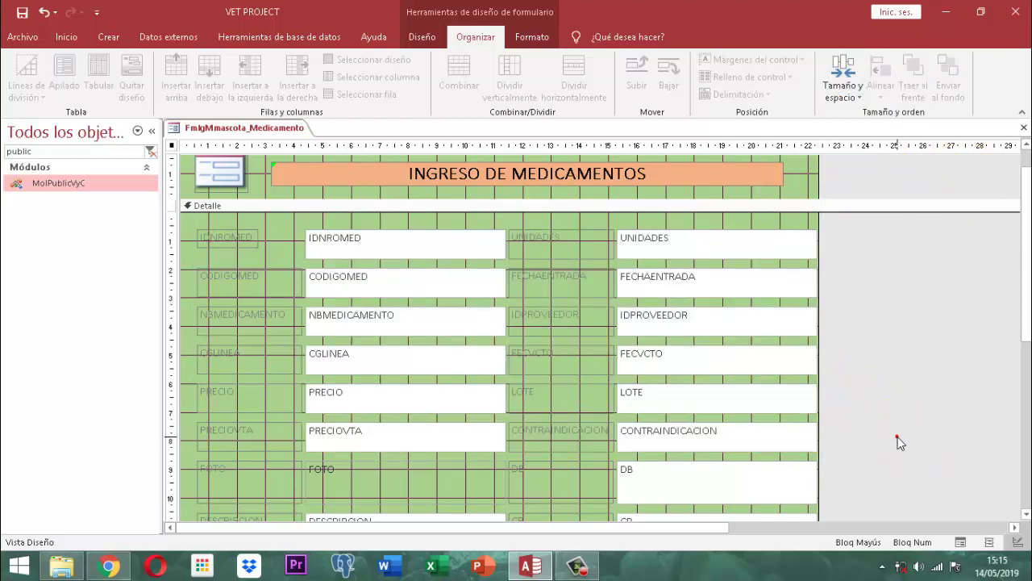
pyautogui.moveTo(896, 437); pyautogui.dragTo(206, 234)
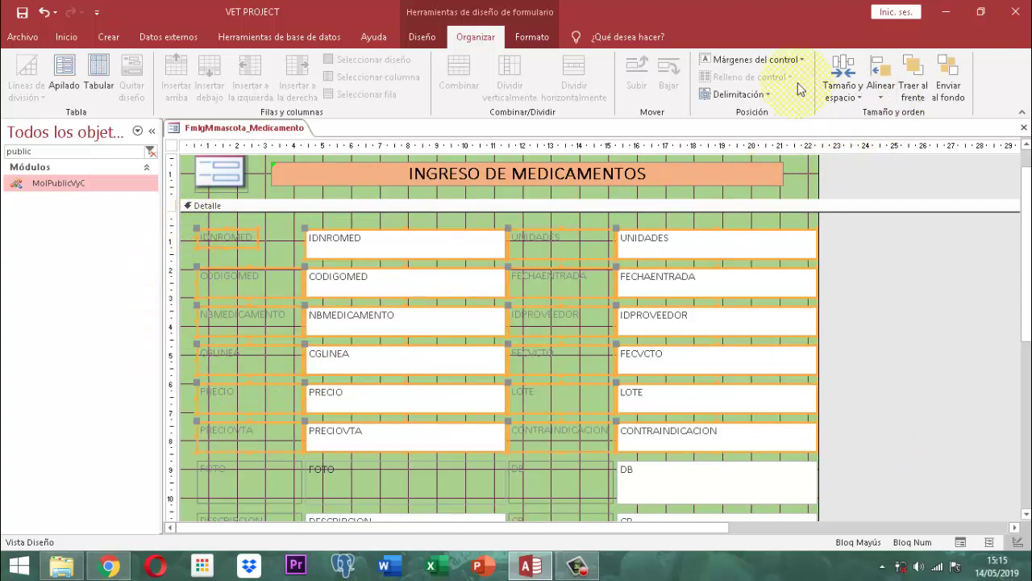
pyautogui.click(836, 89)
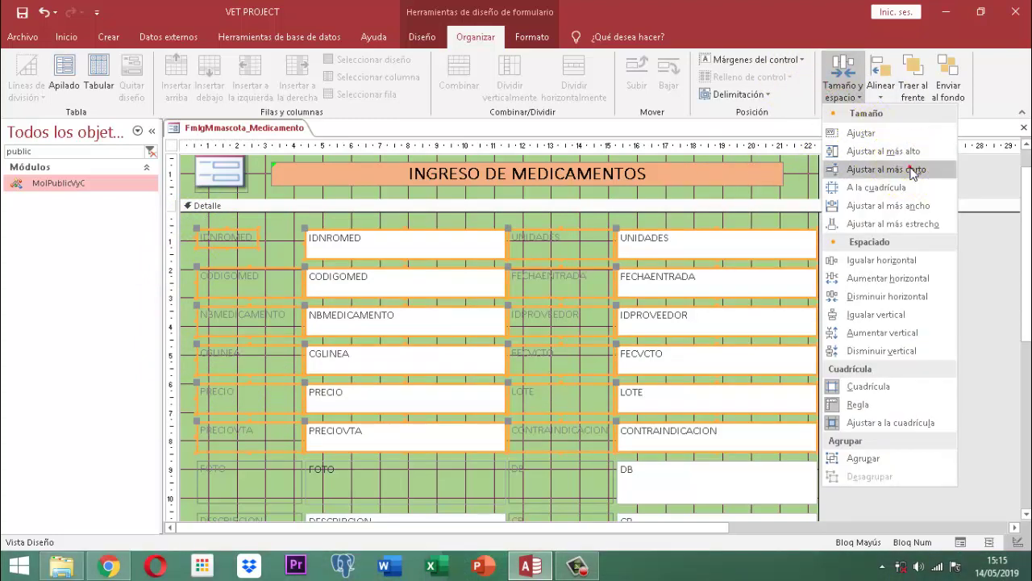
pyautogui.click(910, 169)
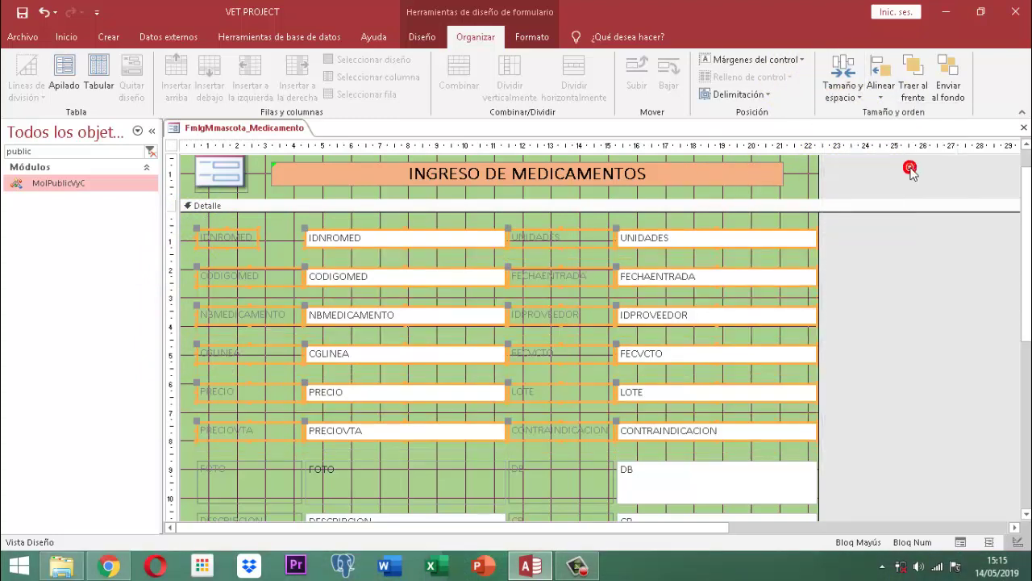
pyautogui.click(910, 169)
pyautogui.click(884, 358)
pyautogui.scroll(-3, 887, 386)
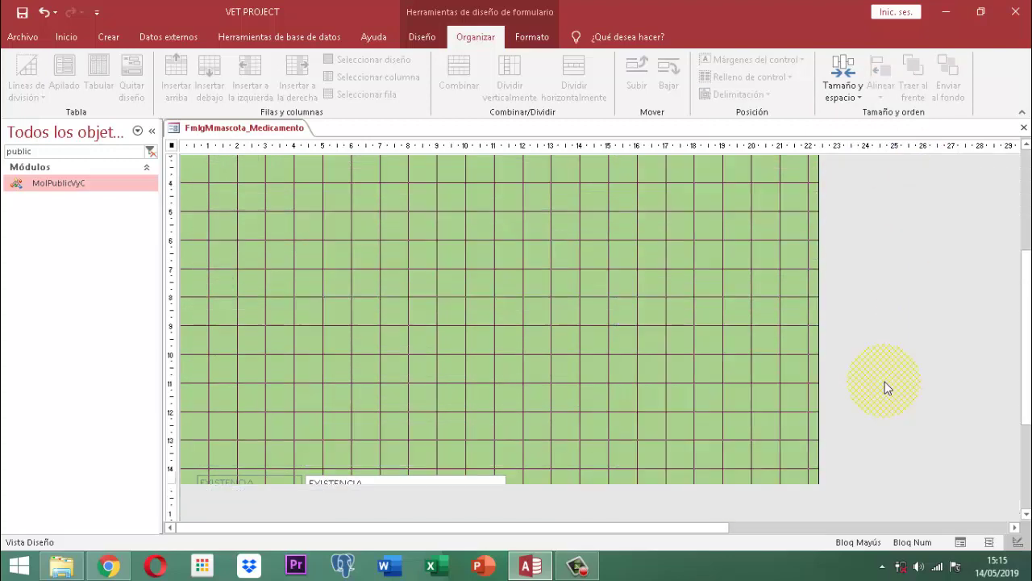
# Shorten the CONTRAINDICACION-to-SALDOFINAL controls, then PRESENTACION and EXISTENCIA, to the shortest height
pyautogui.moveTo(893, 332); pyautogui.dragTo(582, 437)
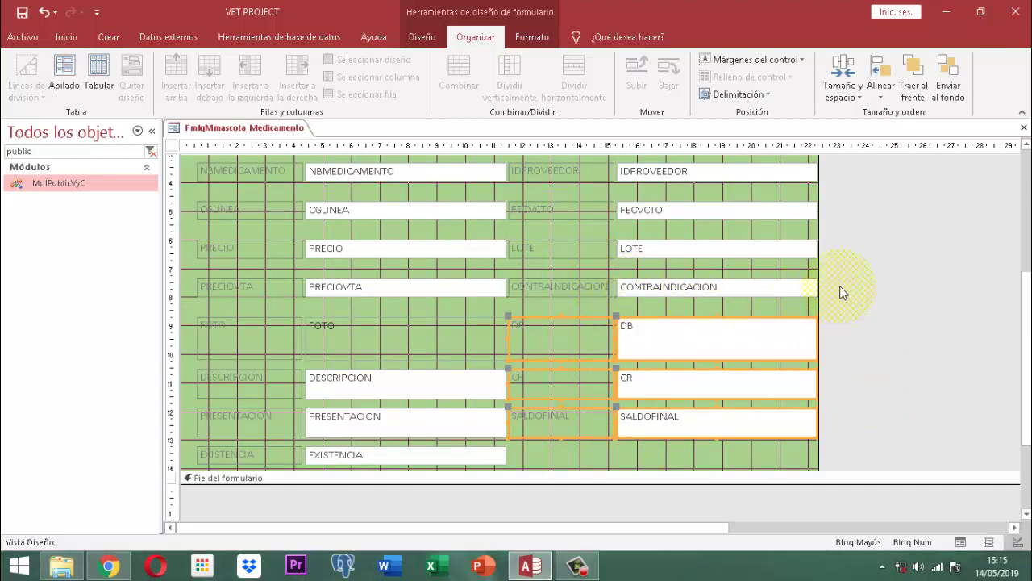
pyautogui.moveTo(839, 292); pyautogui.dragTo(579, 428)
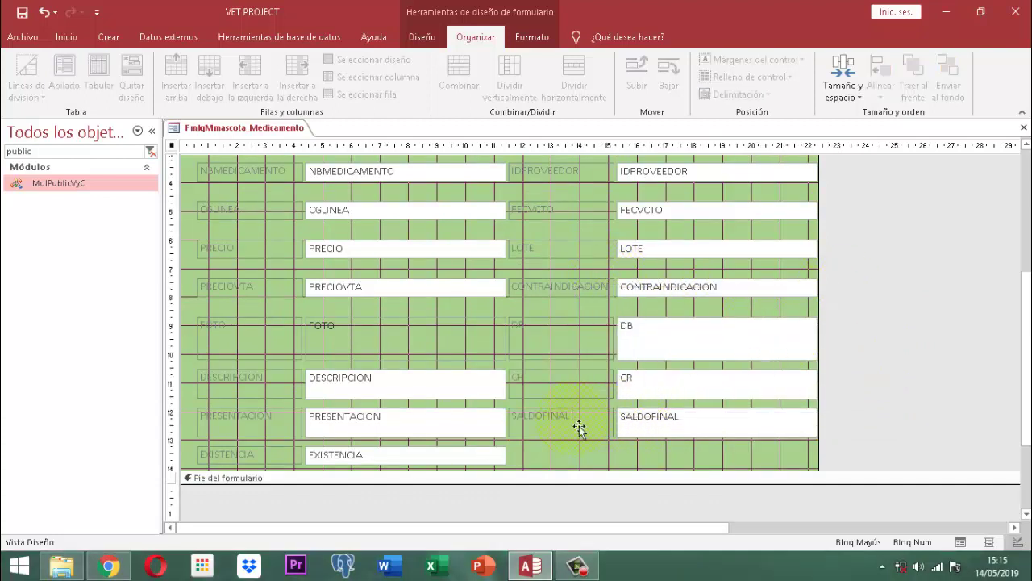
pyautogui.click(831, 83)
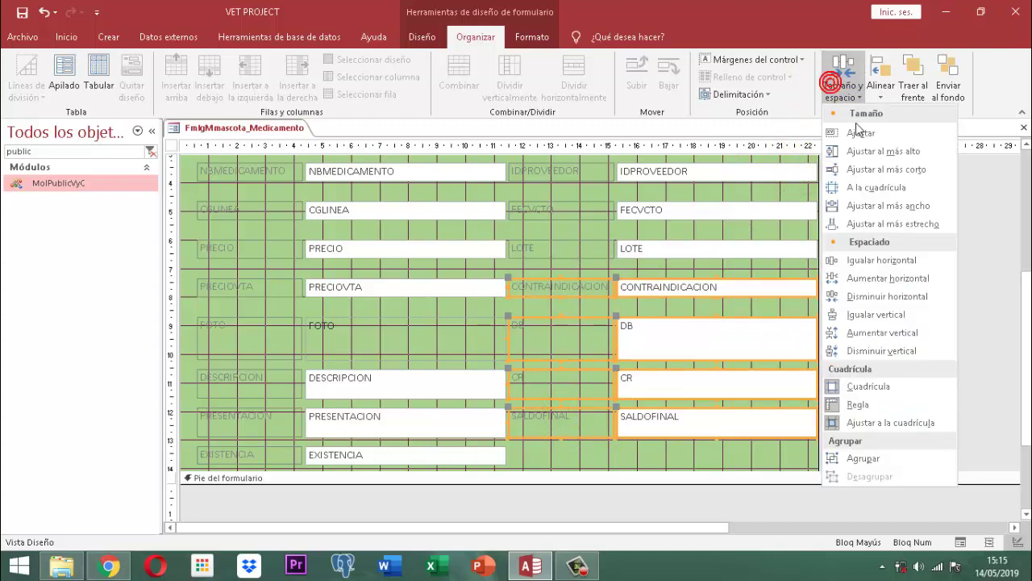
pyautogui.click(880, 168)
pyautogui.click(892, 300)
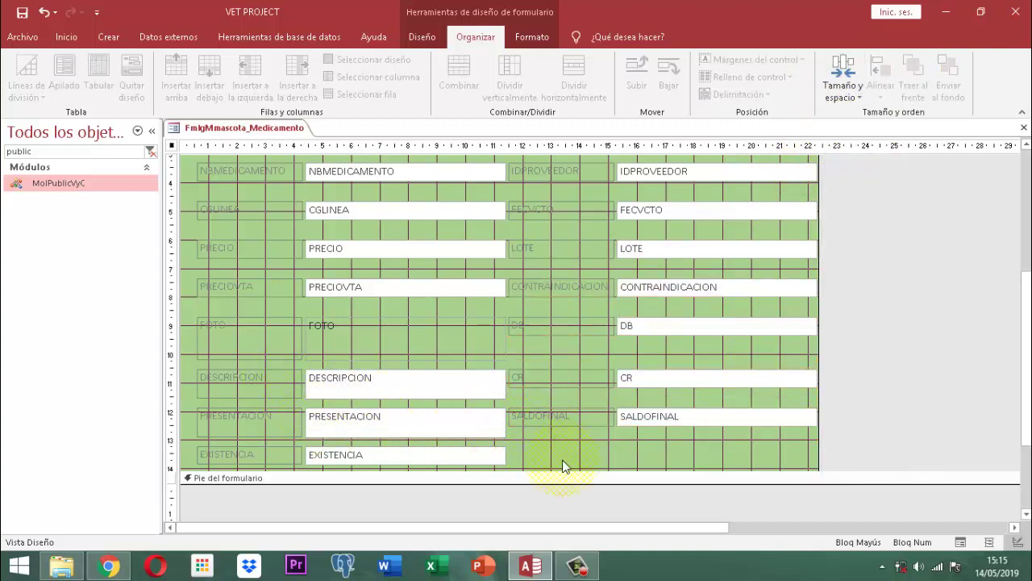
pyautogui.moveTo(558, 466); pyautogui.dragTo(229, 421)
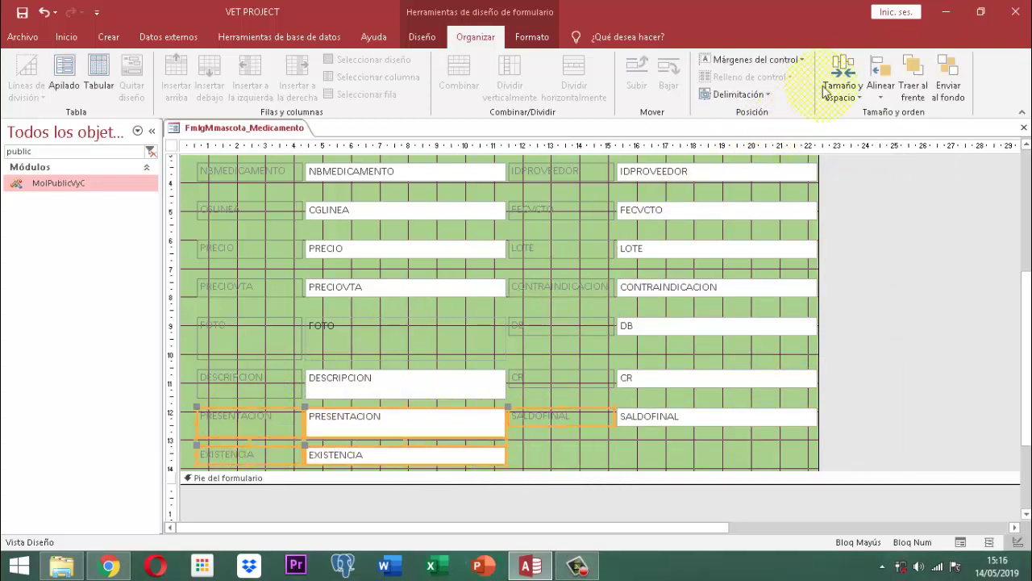
pyautogui.click(825, 92)
pyautogui.click(894, 166)
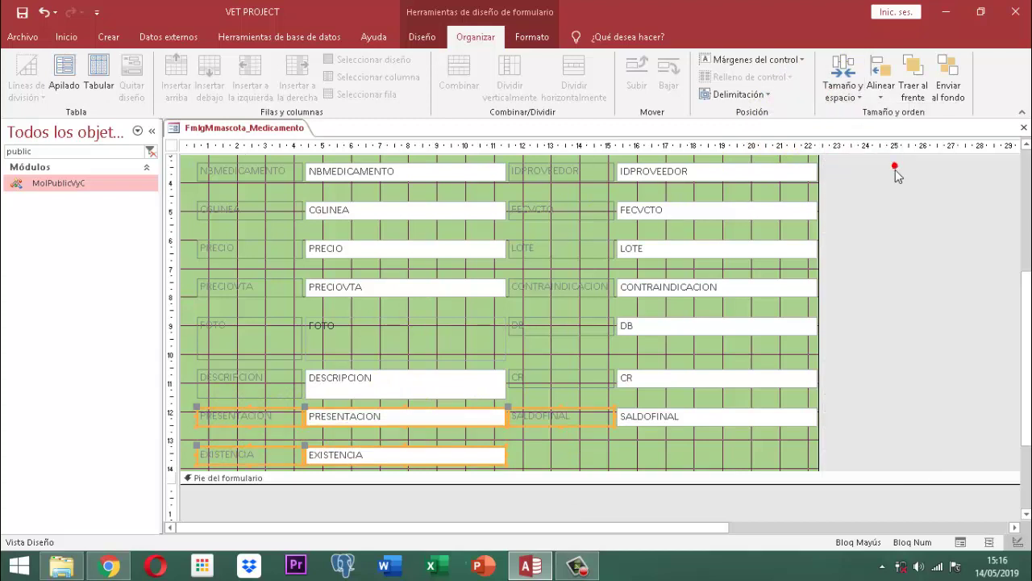
pyautogui.click(979, 345)
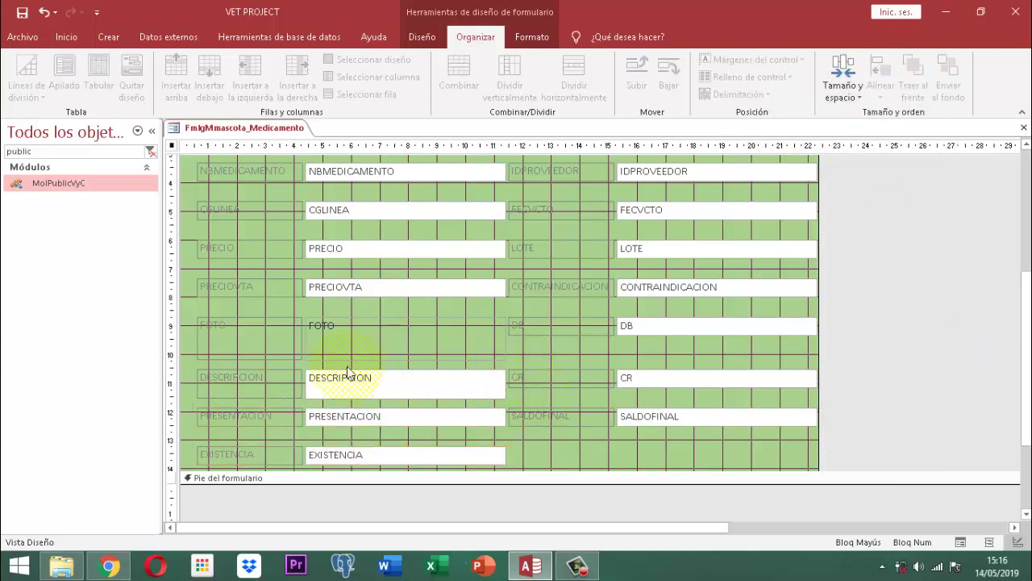
# Shrink the DESCRIPCION and CR boxes to the shortest height, then select the IDNROMED label
pyautogui.moveTo(286, 364); pyautogui.dragTo(591, 386)
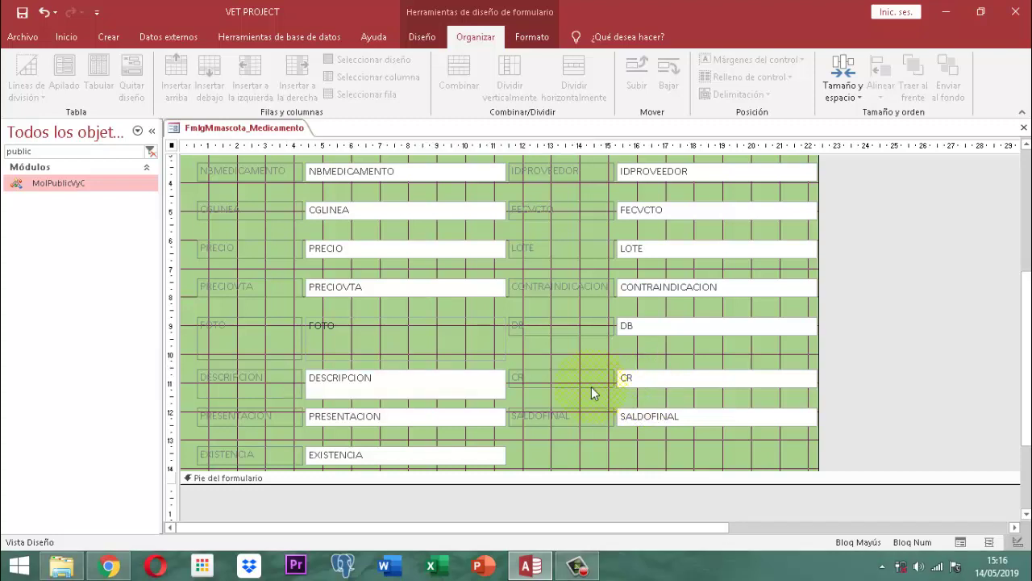
pyautogui.click(841, 90)
pyautogui.click(914, 169)
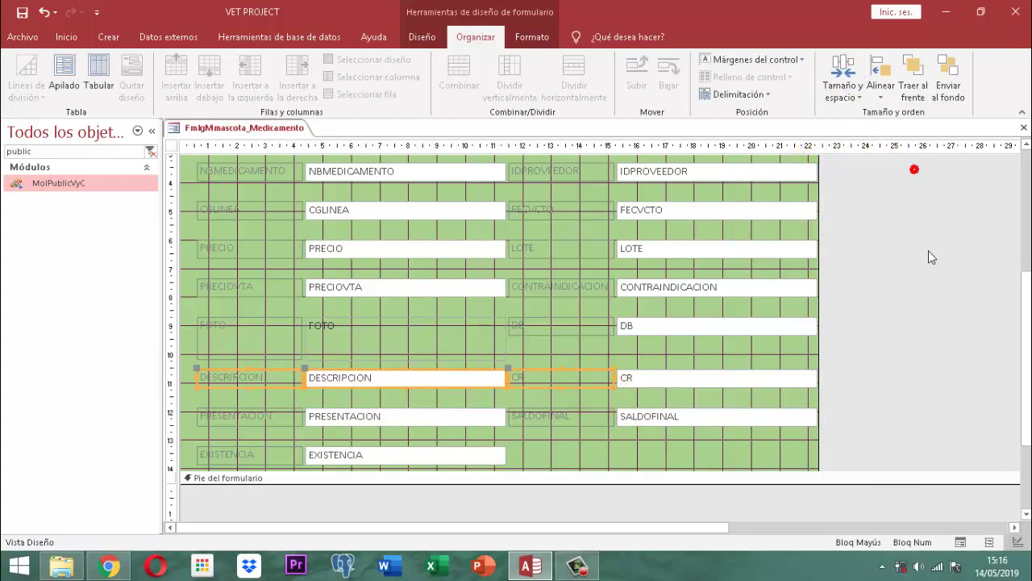
pyautogui.click(929, 295)
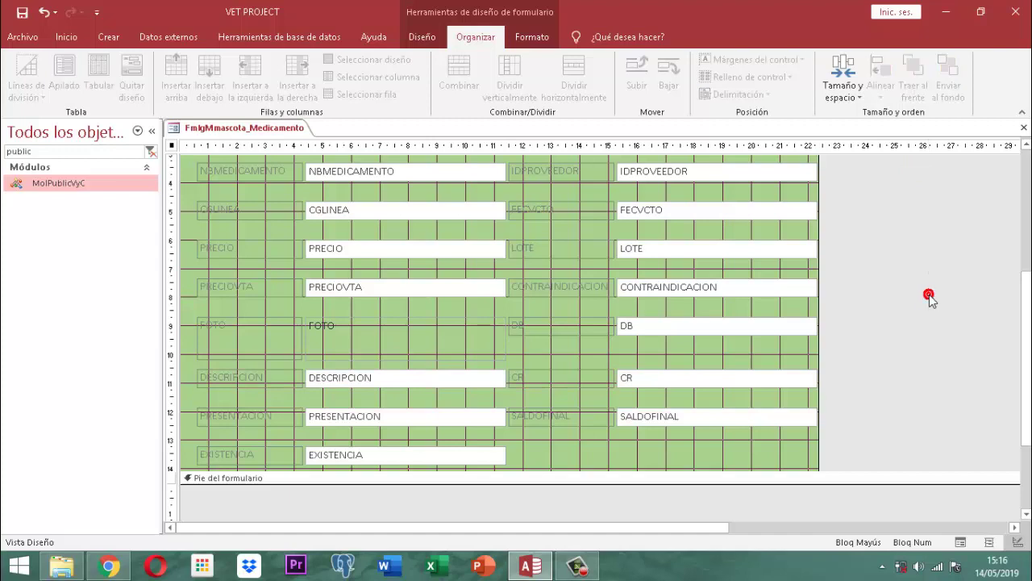
pyautogui.scroll(1, 930, 298)
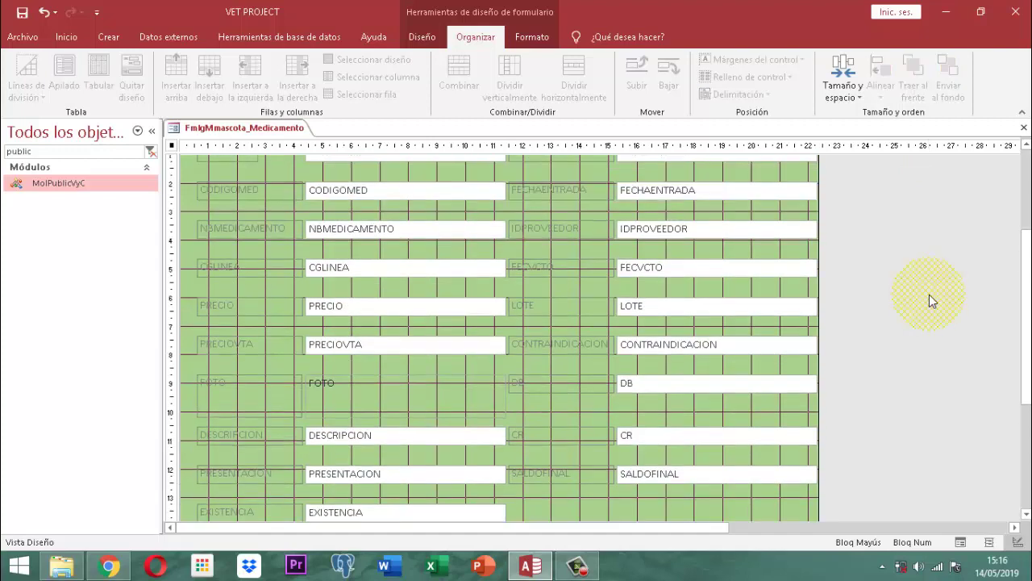
pyautogui.scroll(2, 929, 300)
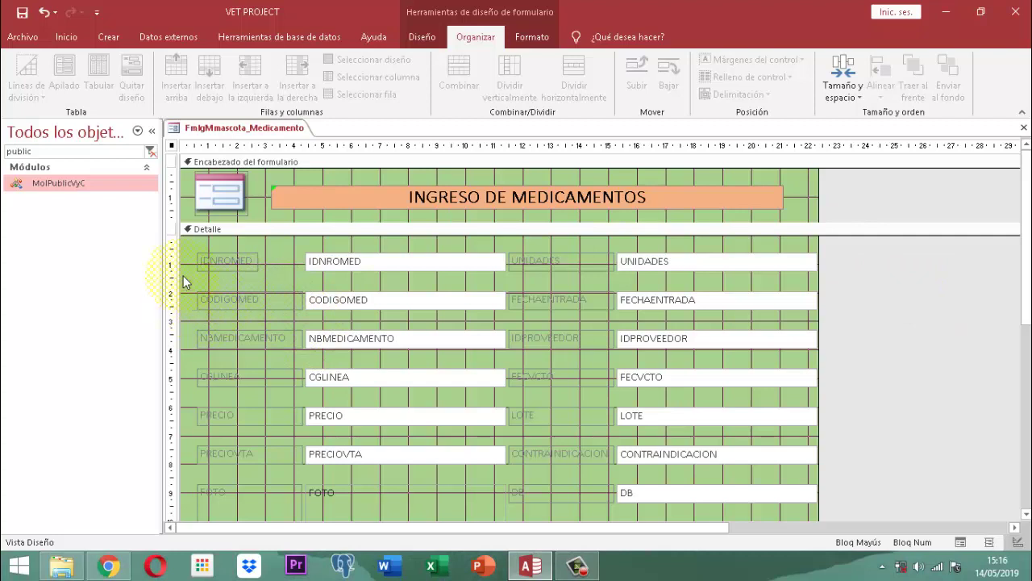
pyautogui.click(215, 265)
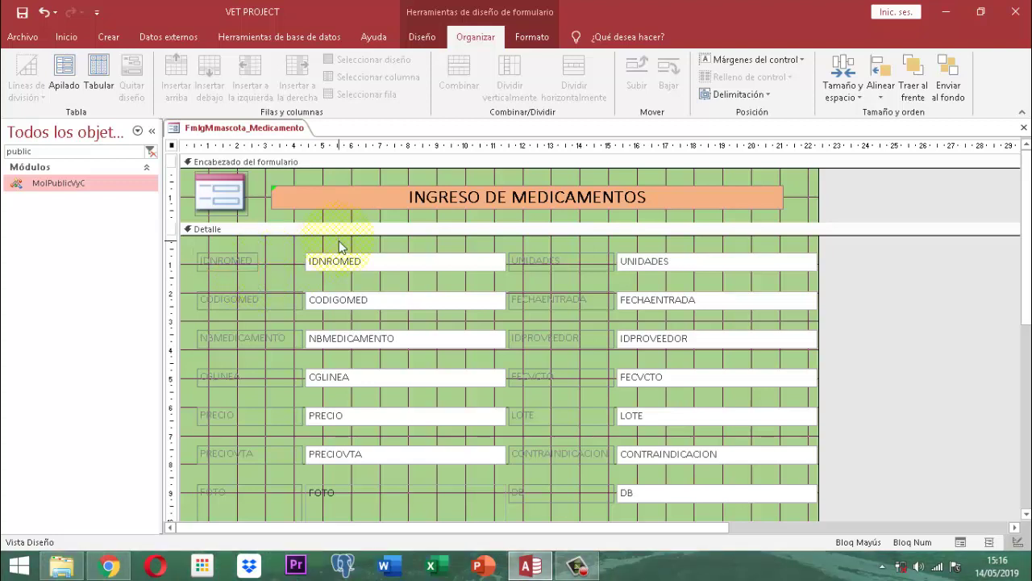
# Rename the IDNROMED label to 'Id Nro Medicamento'
pyautogui.click(339, 235)
pyautogui.click(223, 266)
pyautogui.click(224, 266)
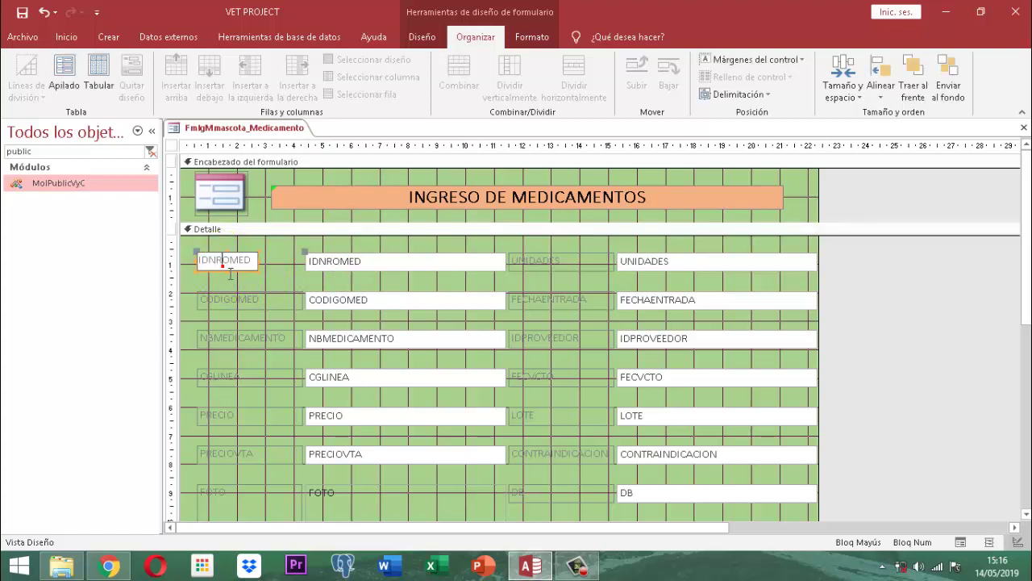
pyautogui.press('capslock')
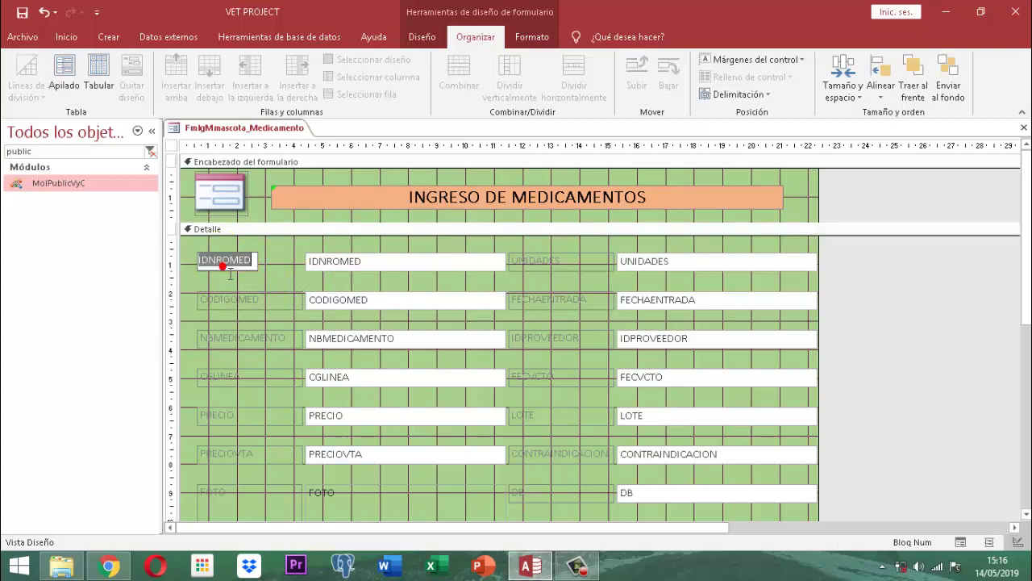
pyautogui.write('ID')
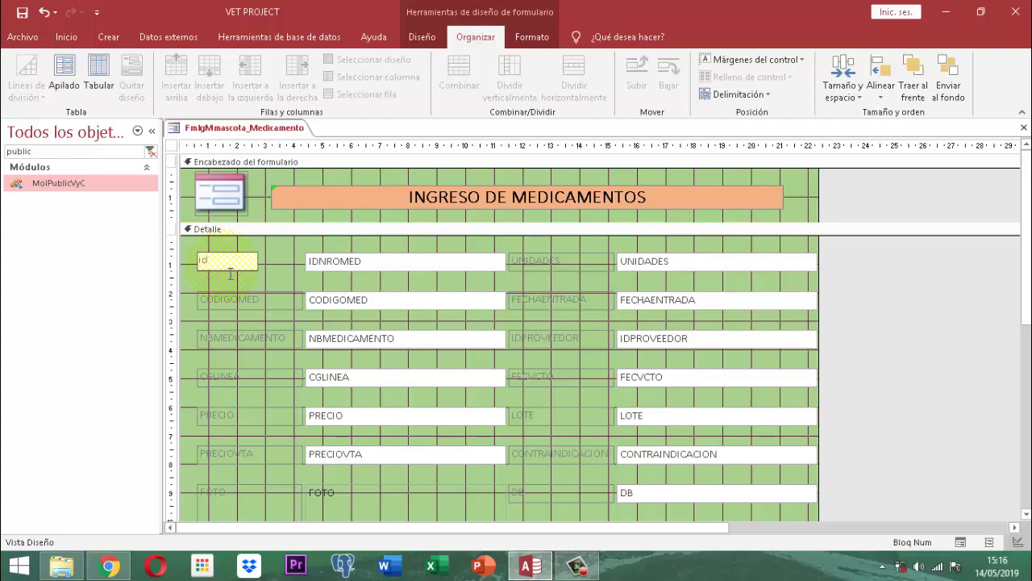
pyautogui.write('n')
pyautogui.press('capslock')
pyautogui.press('capslock')
pyautogui.write('ro')
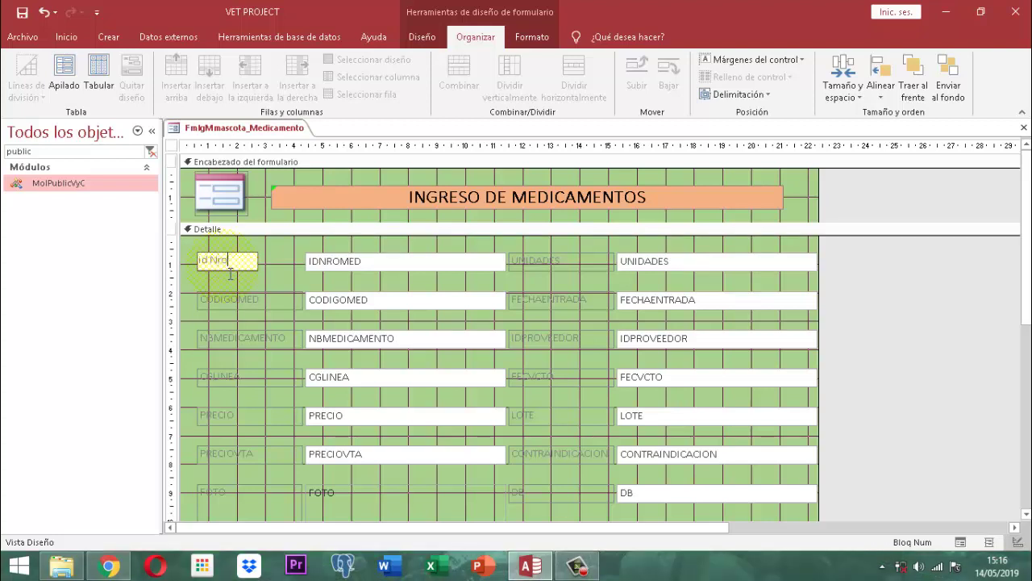
pyautogui.write(' Medicamento')
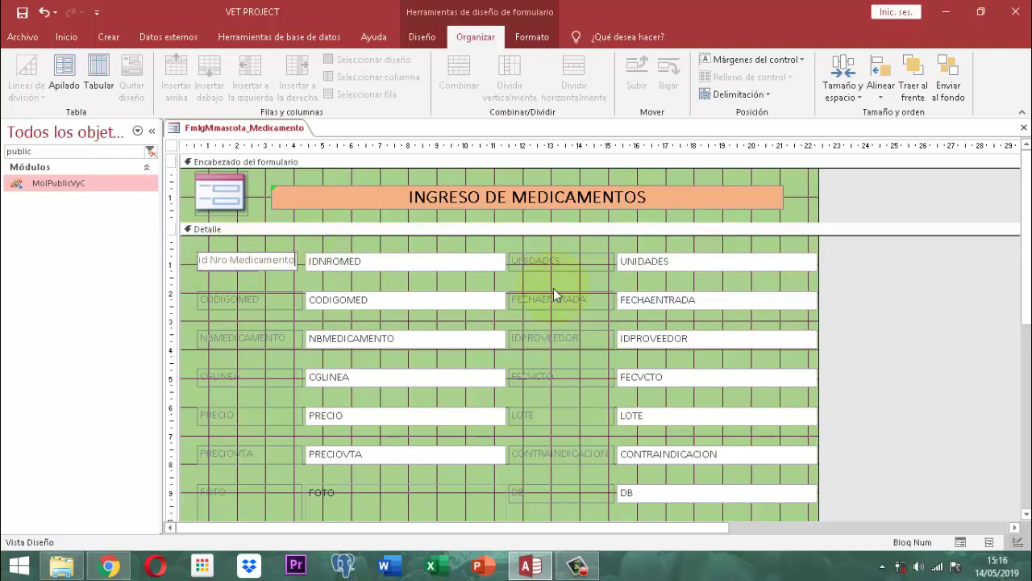
pyautogui.click(921, 274)
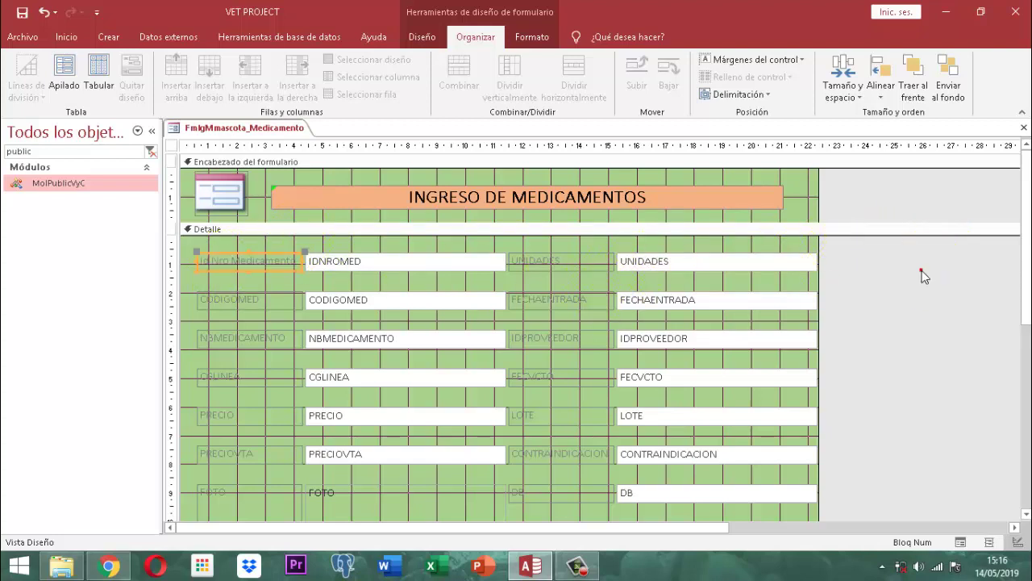
# Rename the CODIGOMED label to 'Código Medicamento' and NBMEDICAMENTO to 'Nombre'
pyautogui.click(260, 301)
pyautogui.click(255, 300)
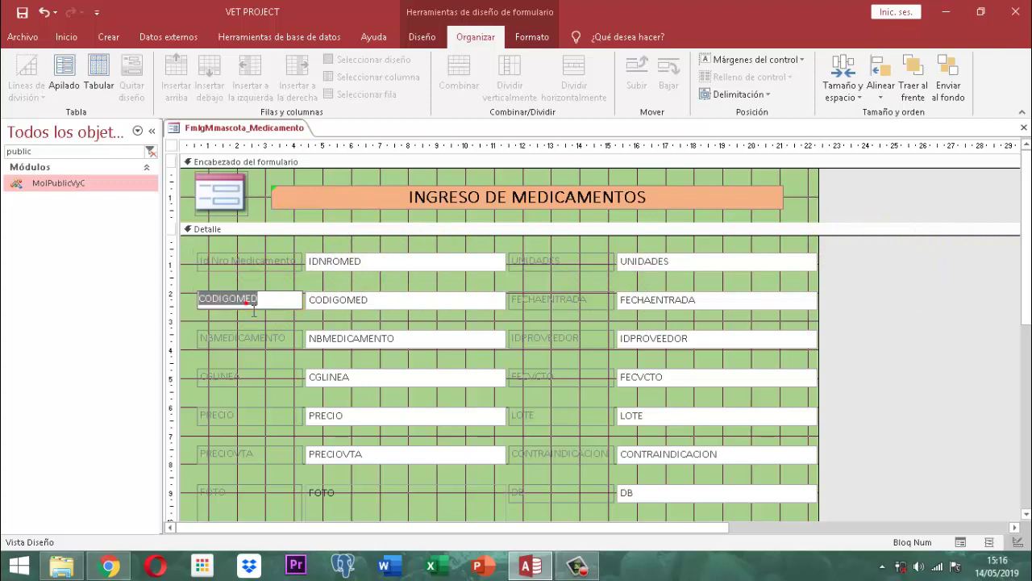
pyautogui.write('Cód')
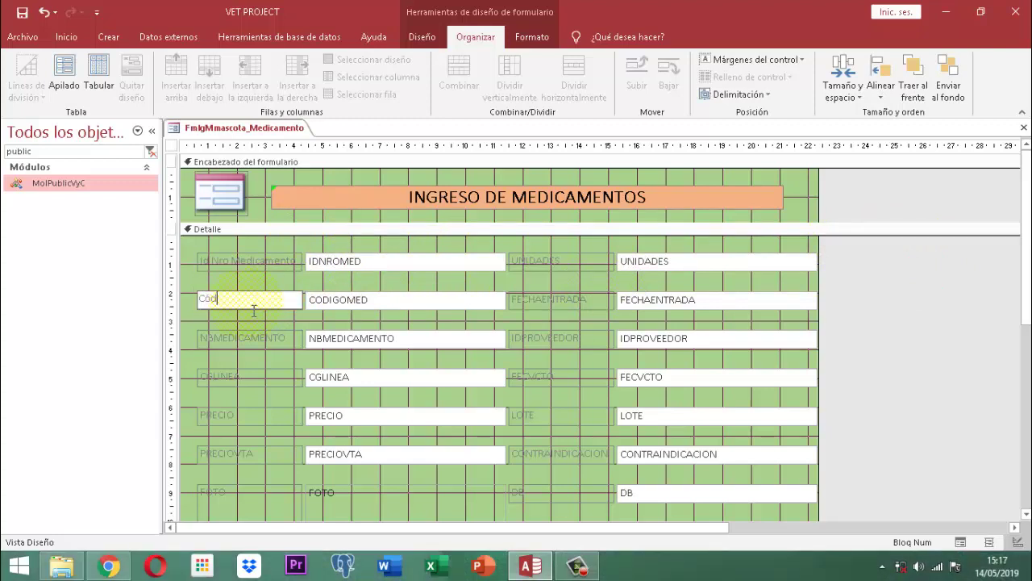
pyautogui.write('igo Medicamento')
pyautogui.click(911, 293)
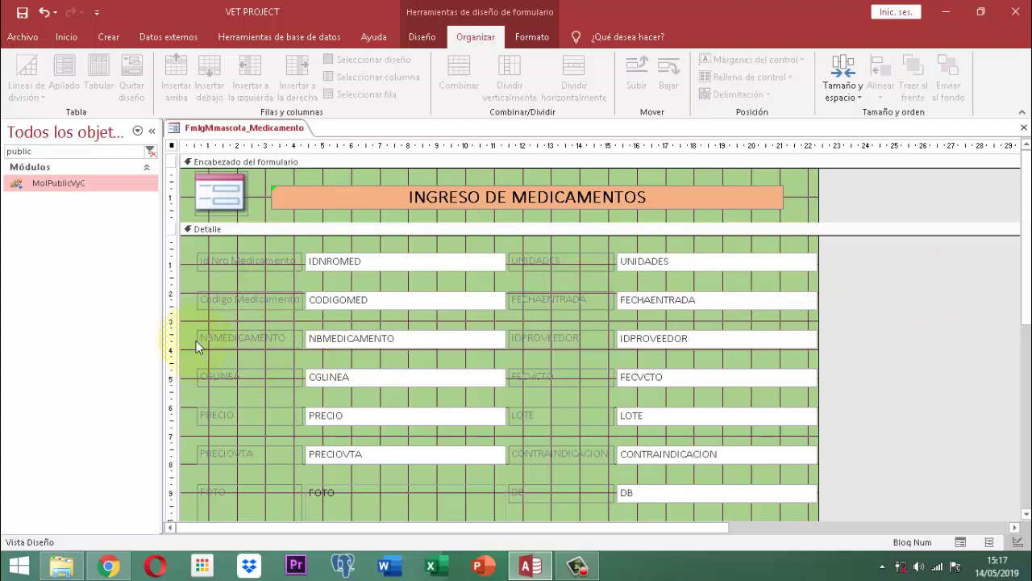
pyautogui.click(232, 340)
pyautogui.click(233, 340)
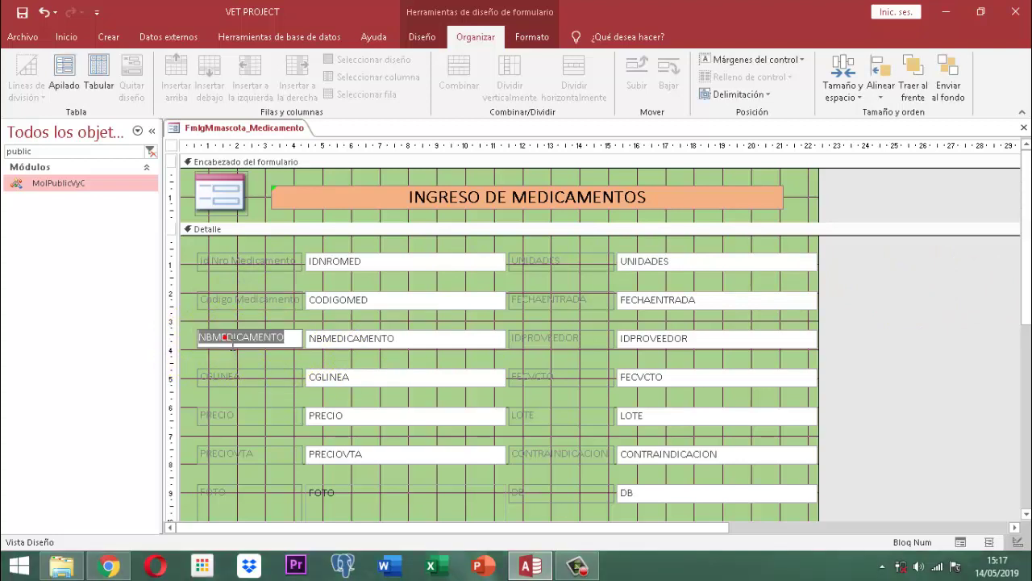
pyautogui.write('Nombre')
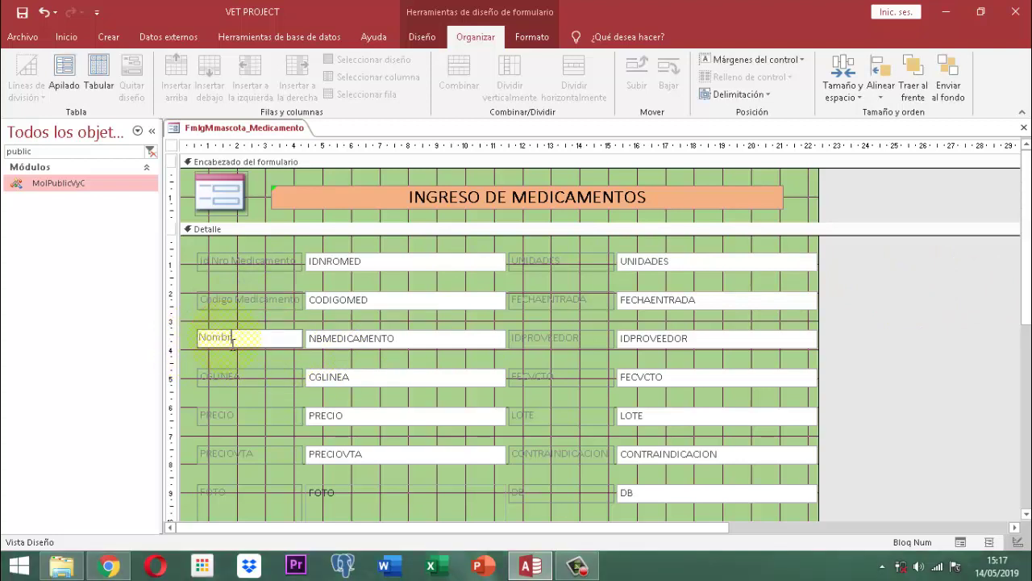
pyautogui.click(864, 279)
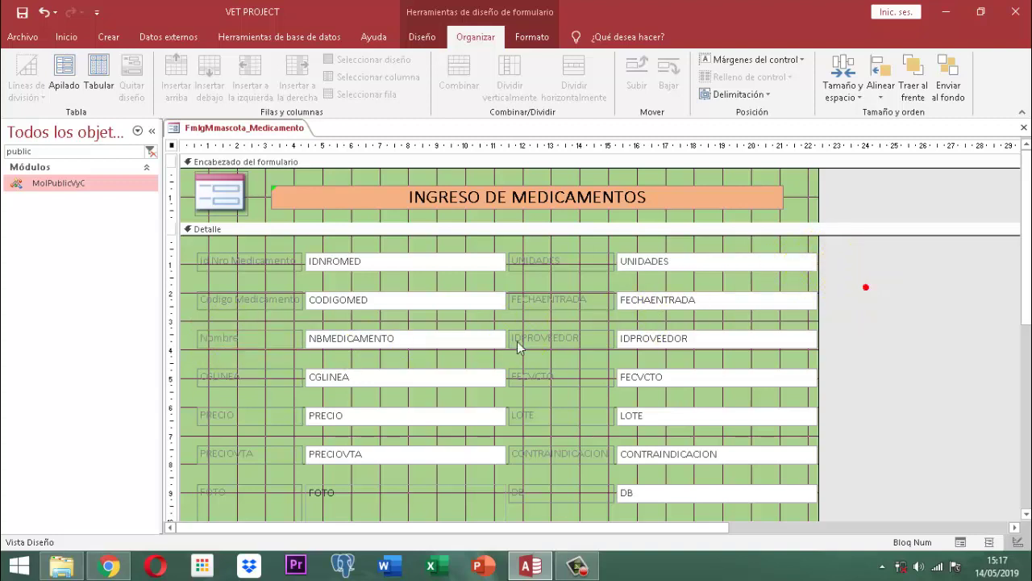
# Rename the CGLINEA label to 'Categoria' and PRECIOVTA to 'Precio de Venta'
pyautogui.click(208, 376)
pyautogui.click(213, 378)
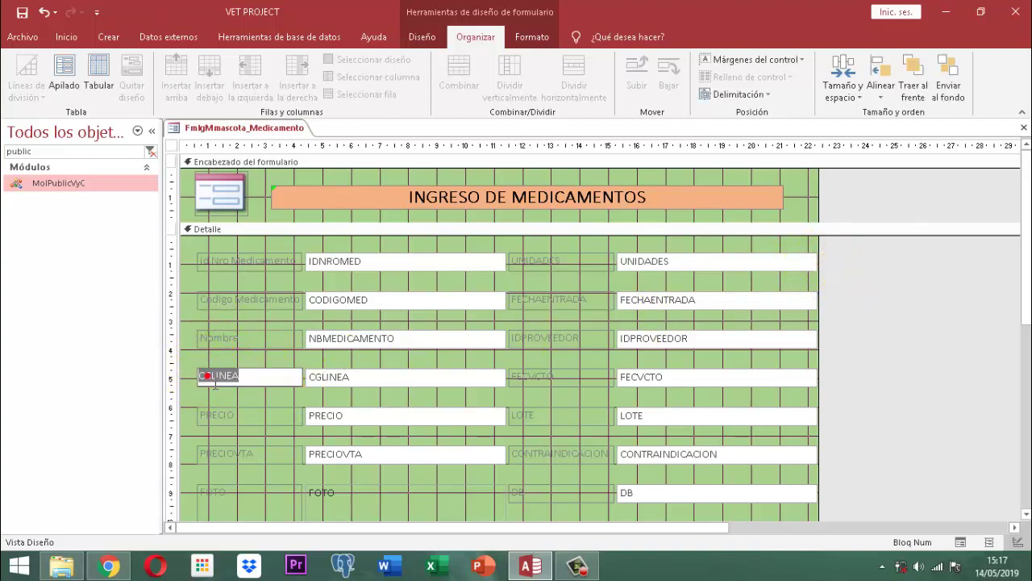
pyautogui.write('Categoria')
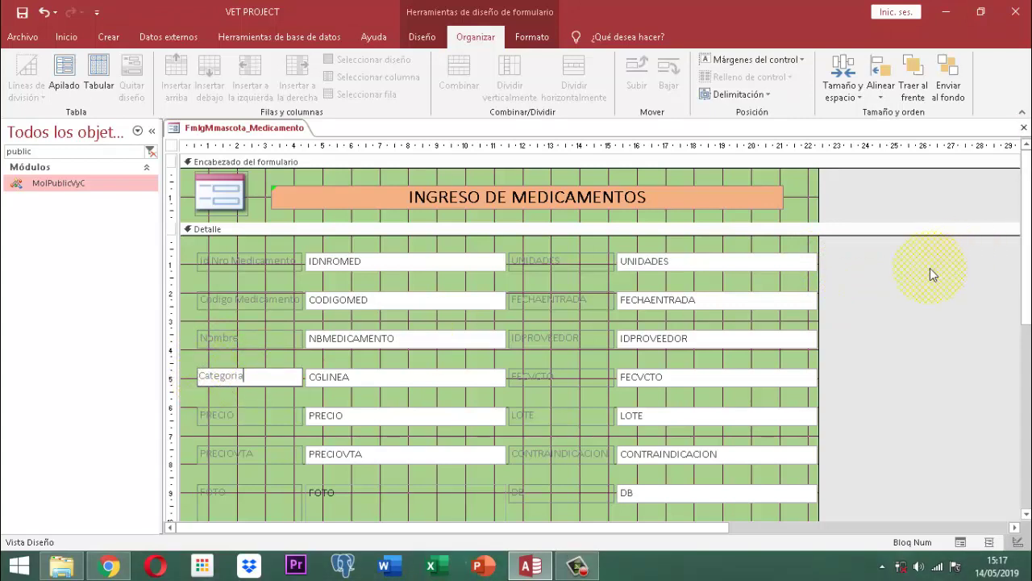
pyautogui.click(930, 267)
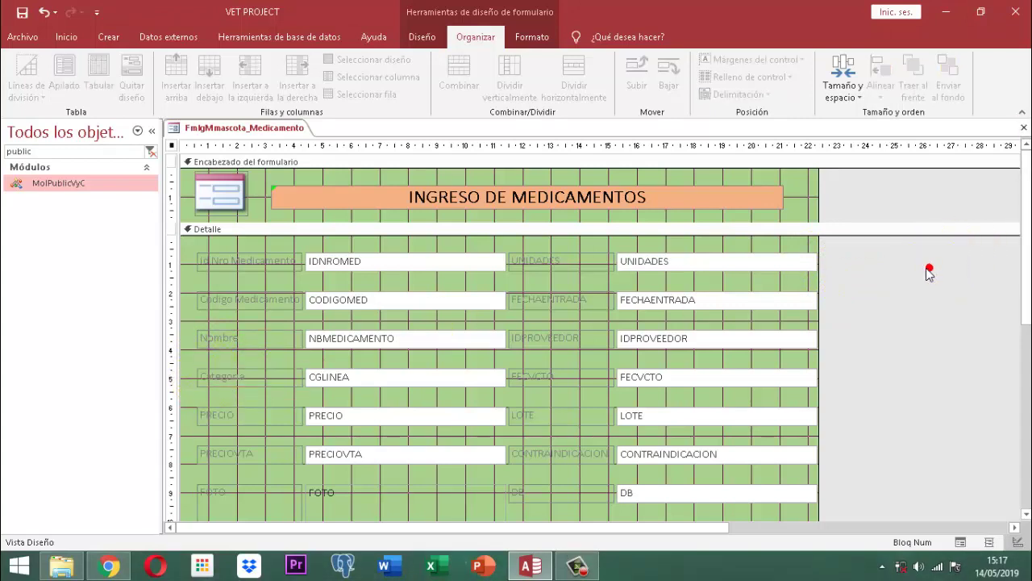
pyautogui.click(232, 453)
pyautogui.click(232, 453)
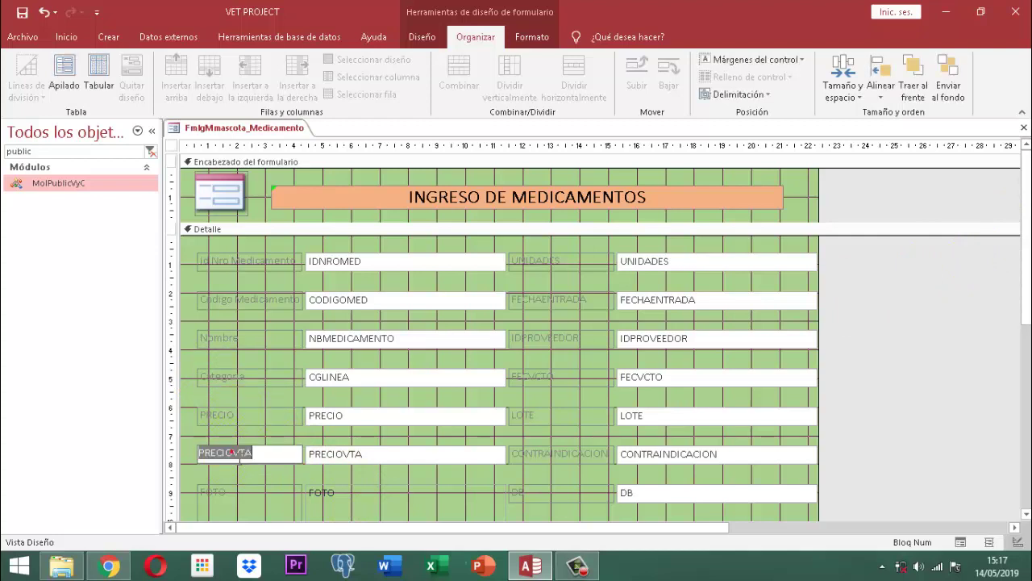
pyautogui.write('Precio ')
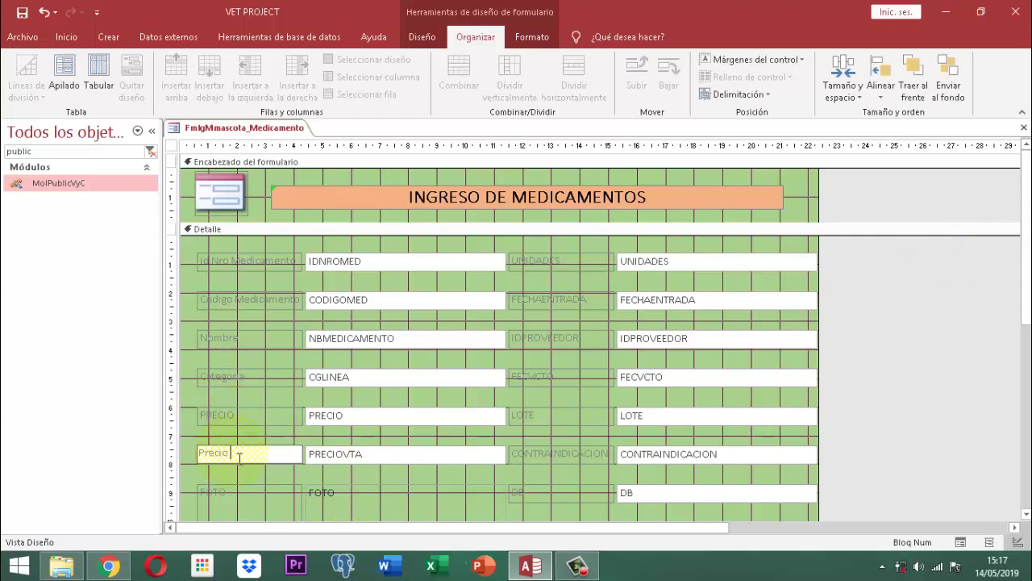
pyautogui.write('de Ven')
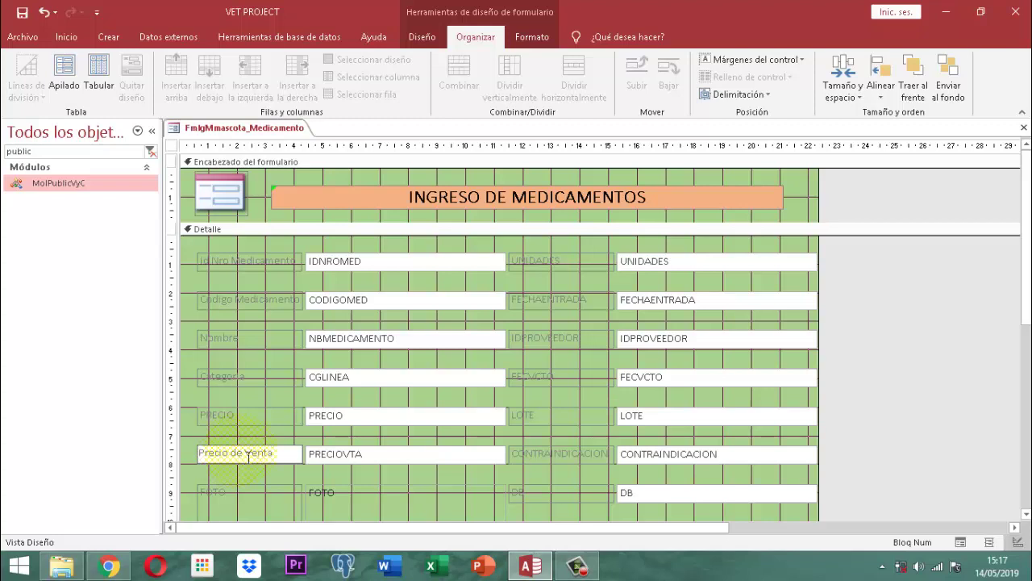
pyautogui.write('ta')
pyautogui.press('Return')
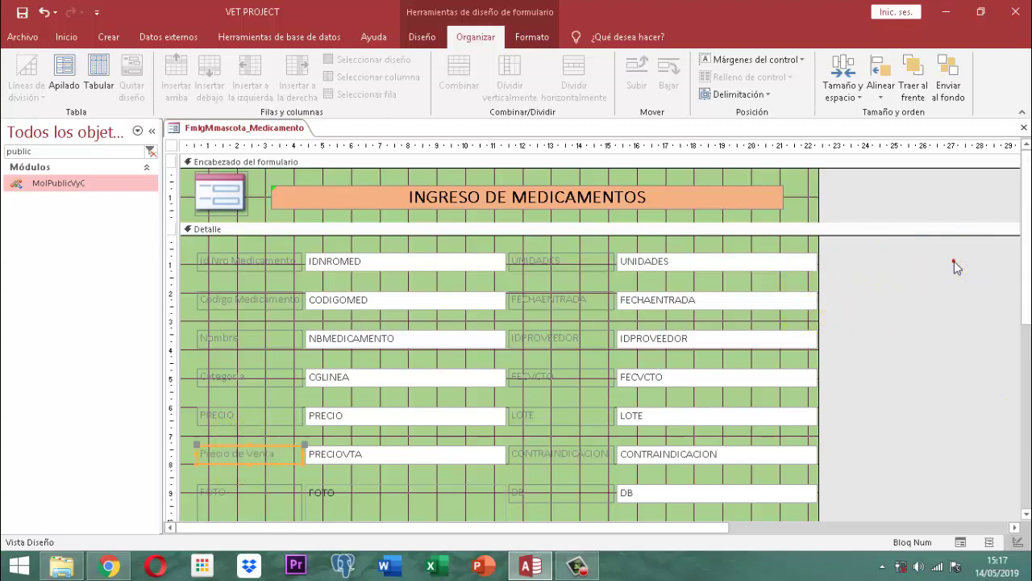
pyautogui.click(956, 267)
# Rename the FECVCTO label to 'Fecha Vencimiento'
pyautogui.click(567, 261)
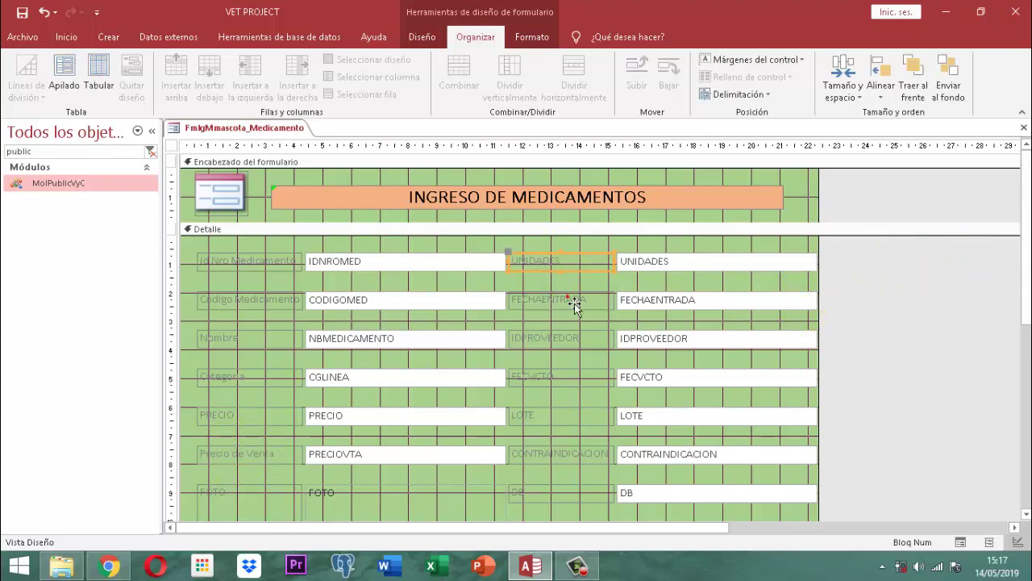
pyautogui.click(568, 298)
pyautogui.click(562, 340)
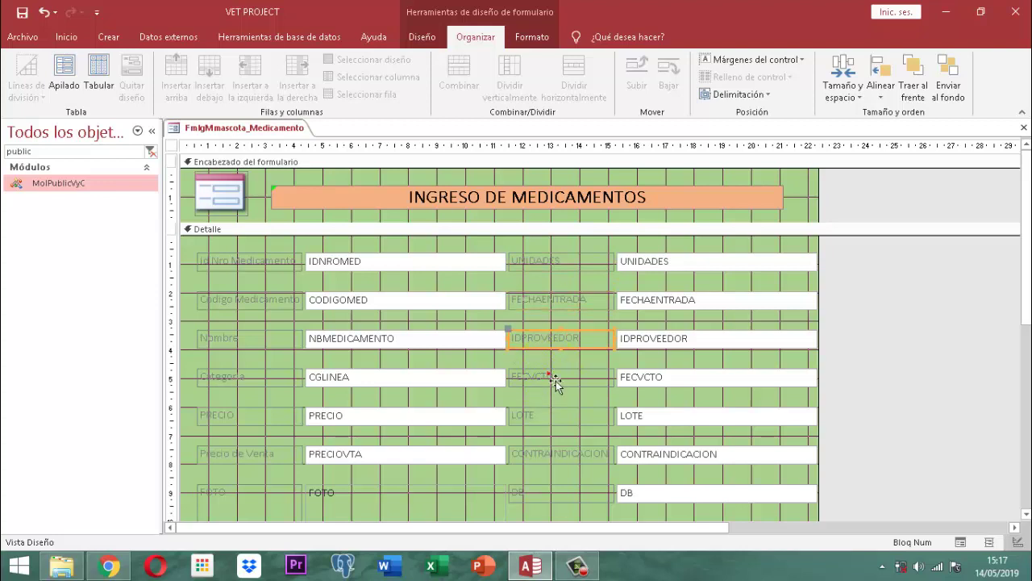
pyautogui.click(549, 374)
pyautogui.doubleClick(555, 379)
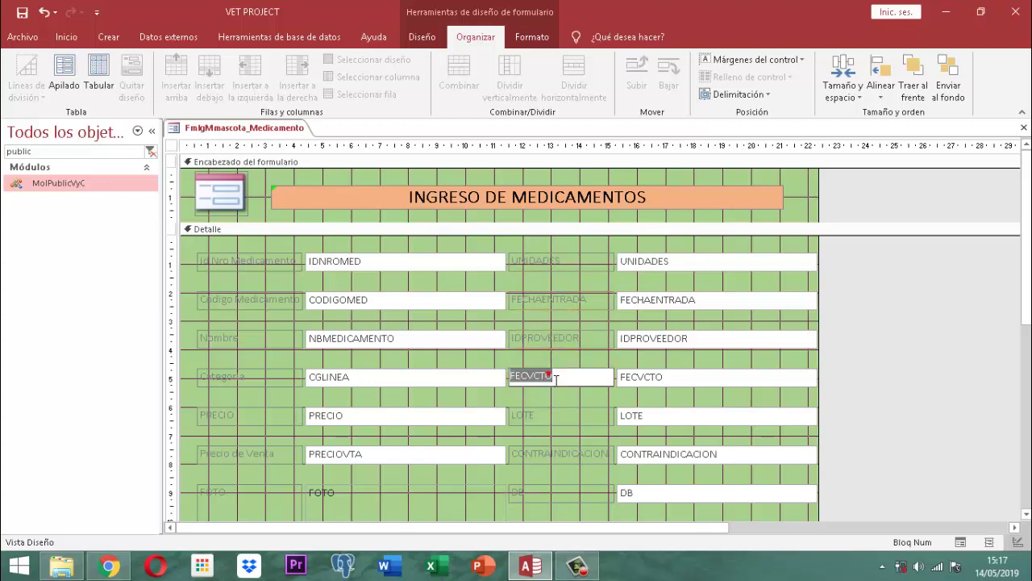
pyautogui.write('Fecha V')
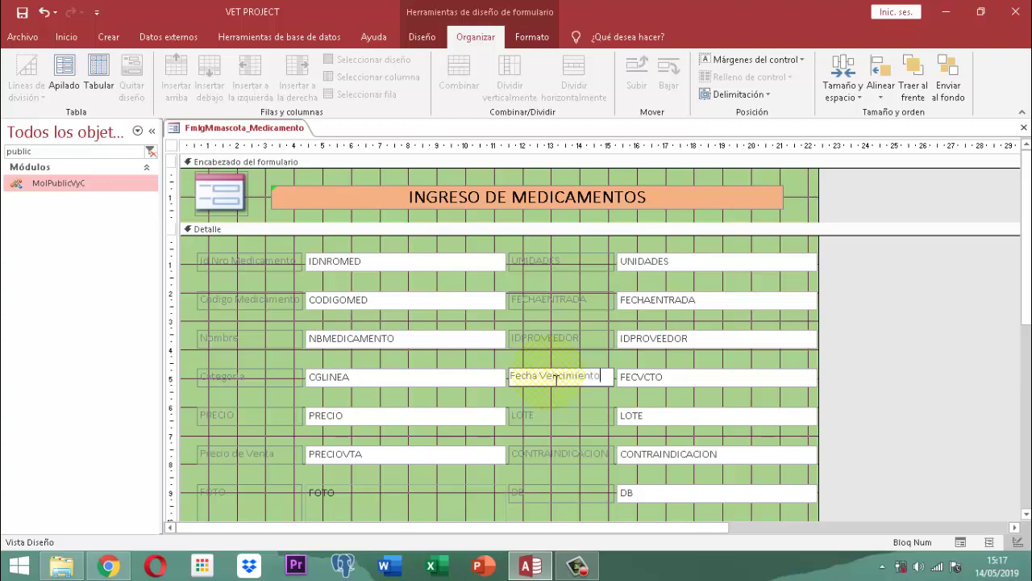
pyautogui.write('encimiento')
pyautogui.click(903, 302)
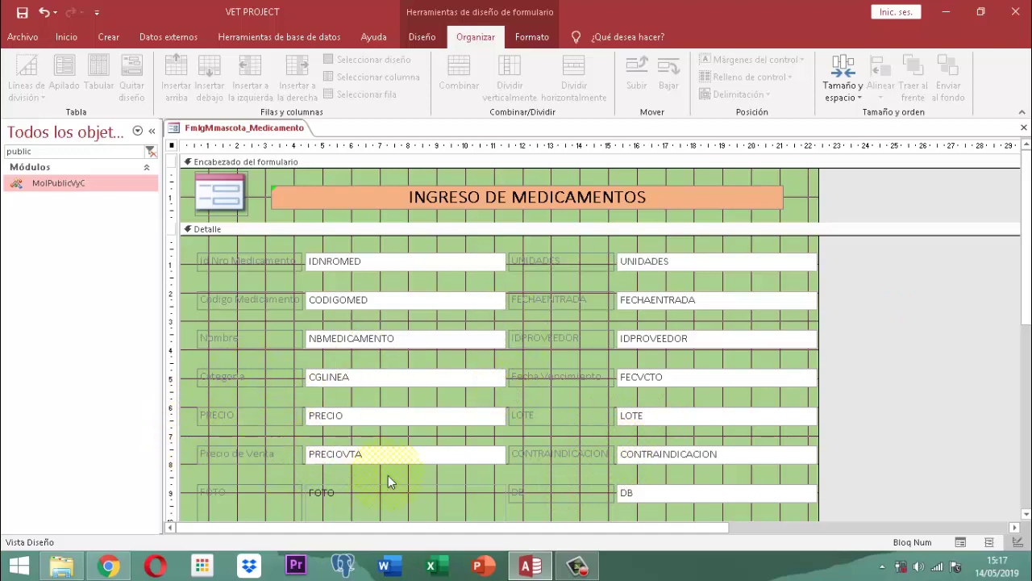
# Give both upper label columns a dark brown fill with bold yellow text
pyautogui.scroll(-3, 411, 476)
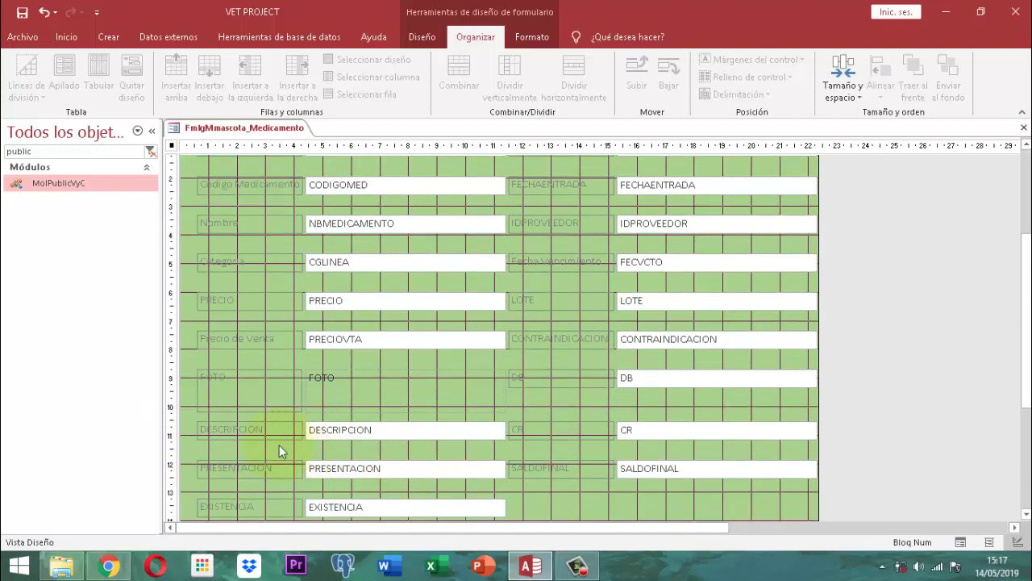
pyautogui.scroll(-1, 330, 482)
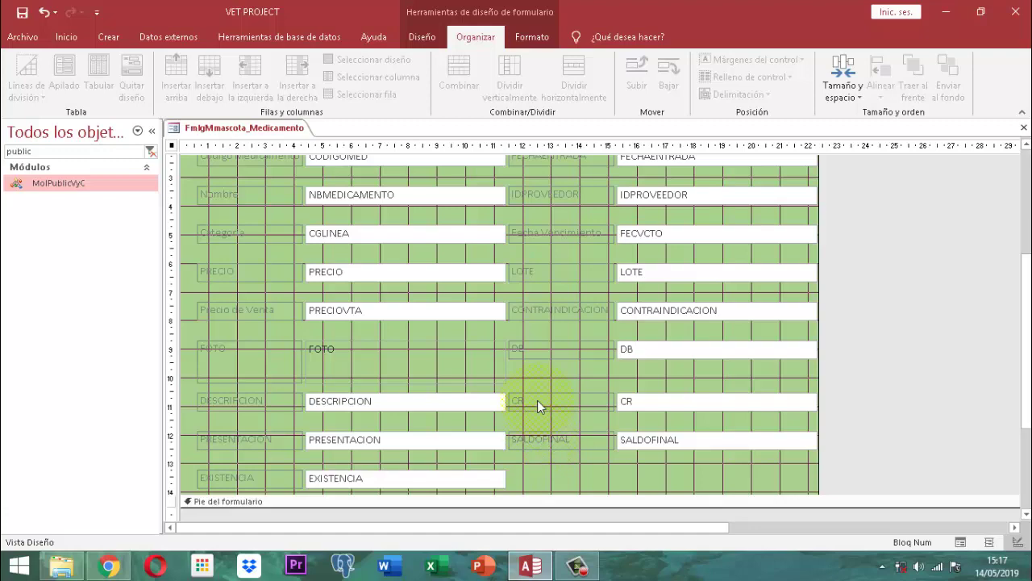
pyautogui.hotkey('ctrl', 'z')
pyautogui.hotkey('ctrl', 'y')
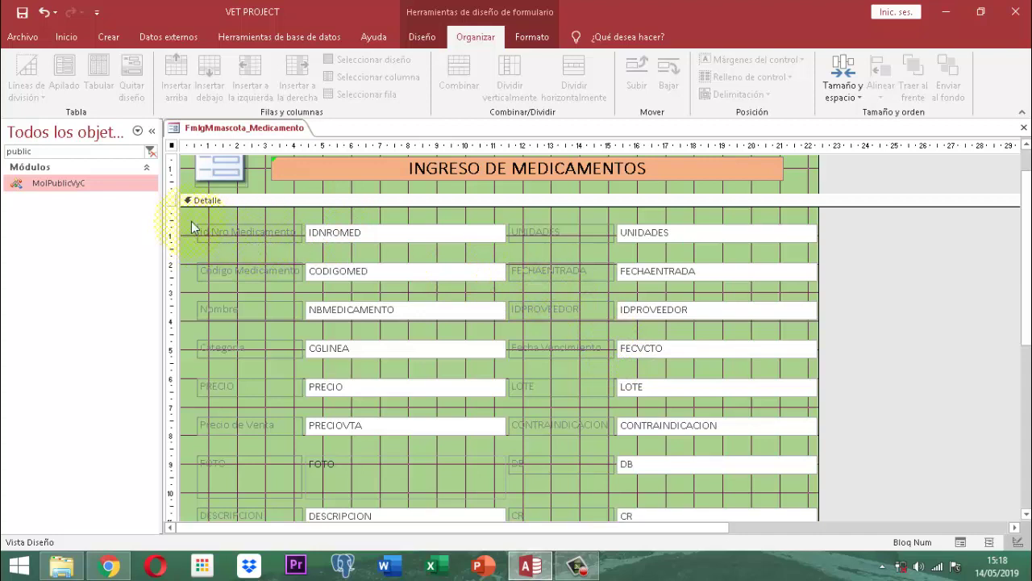
pyautogui.moveTo(189, 218); pyautogui.dragTo(241, 429)
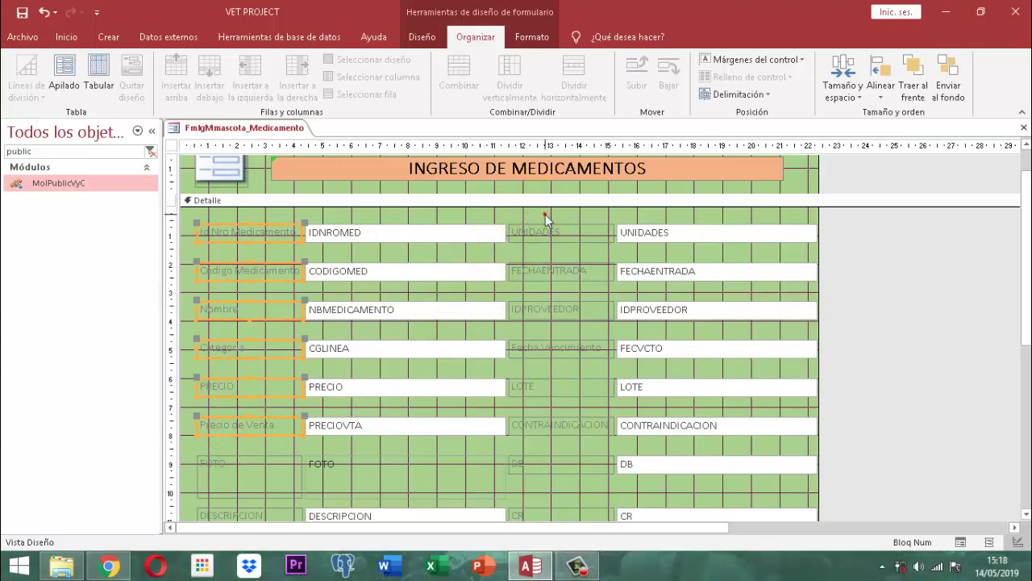
pyautogui.moveTo(545, 215); pyautogui.dragTo(552, 431)
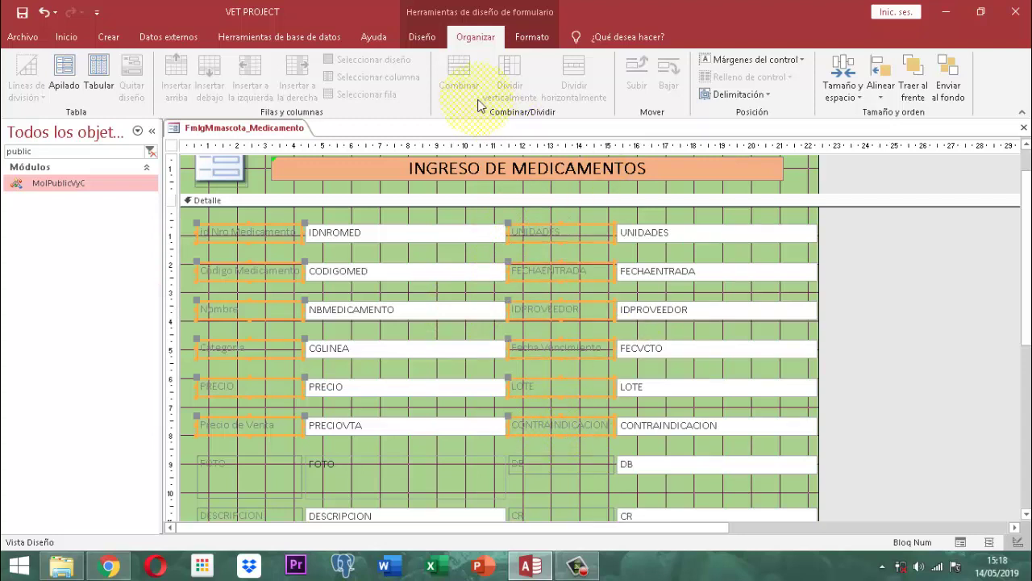
pyautogui.click(532, 37)
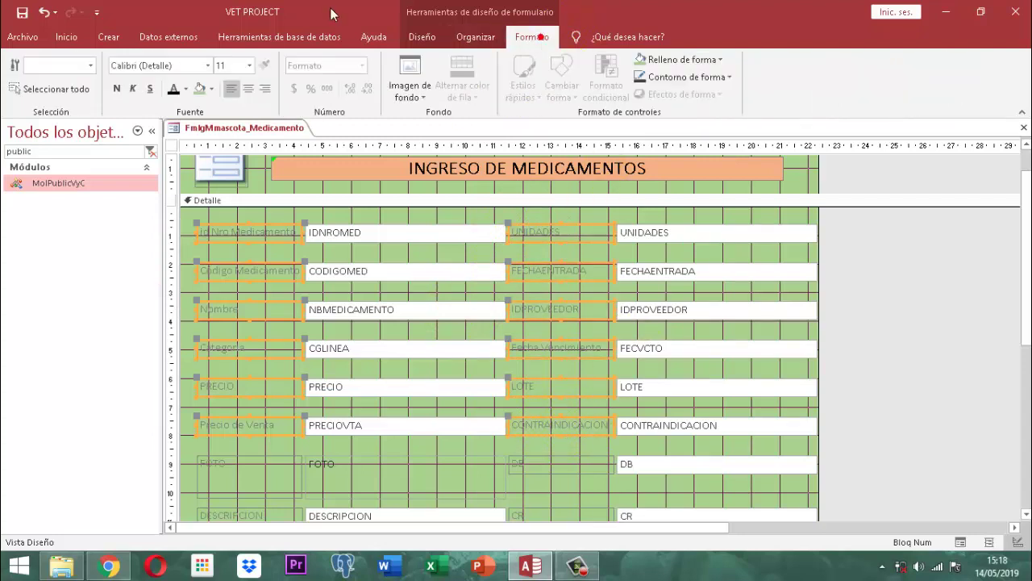
pyautogui.click(215, 89)
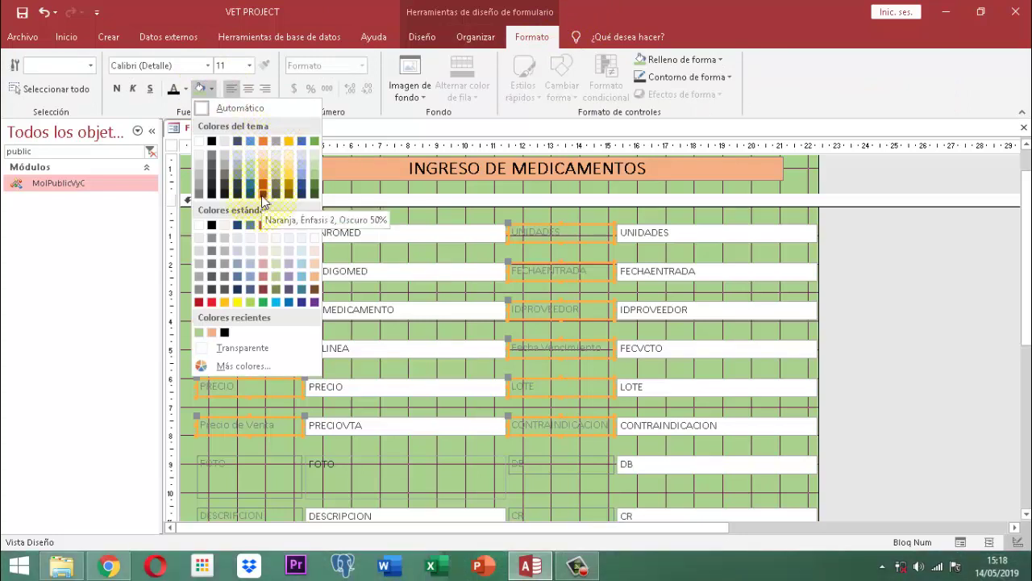
pyautogui.click(263, 193)
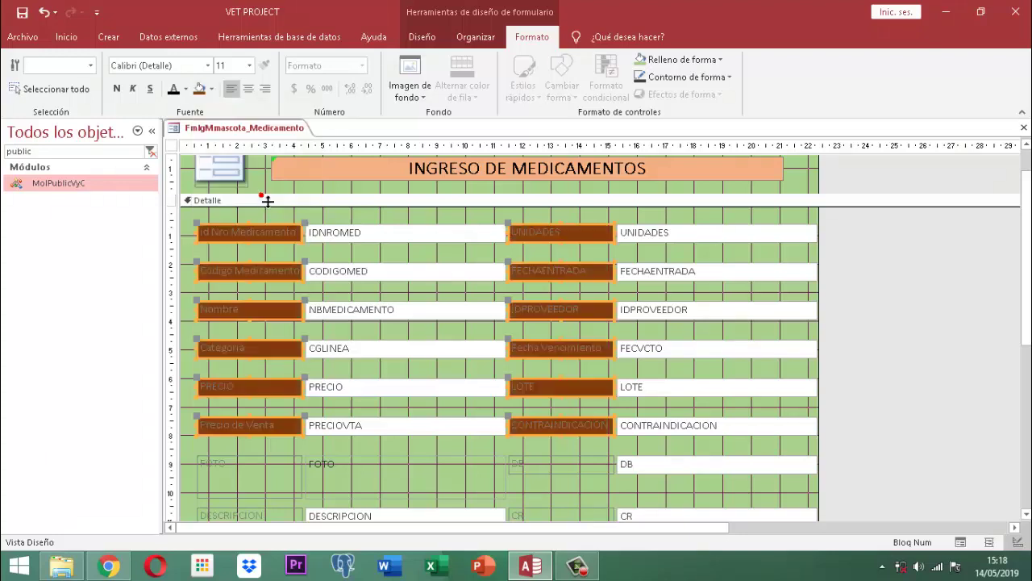
pyautogui.click(185, 89)
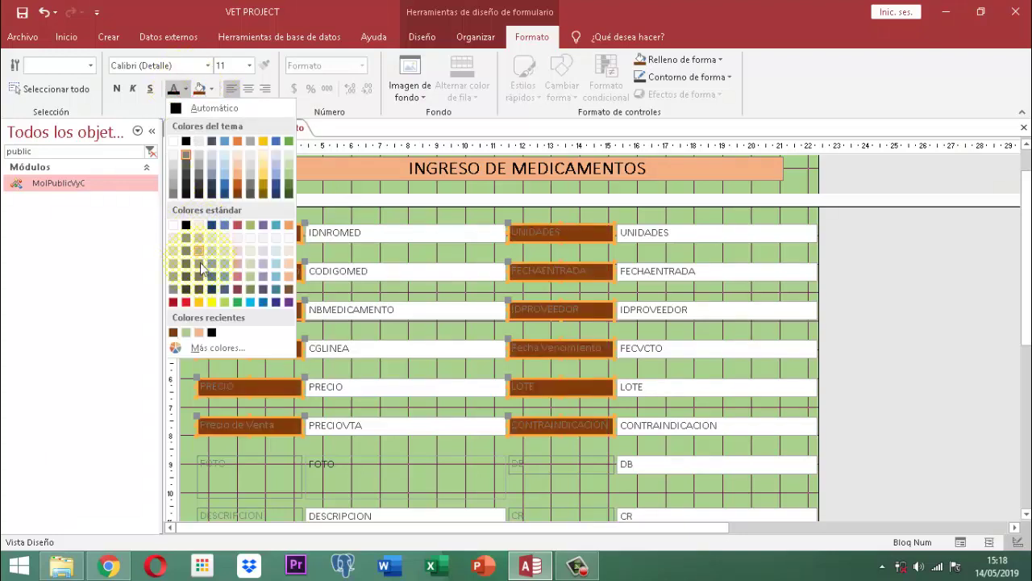
pyautogui.click(212, 301)
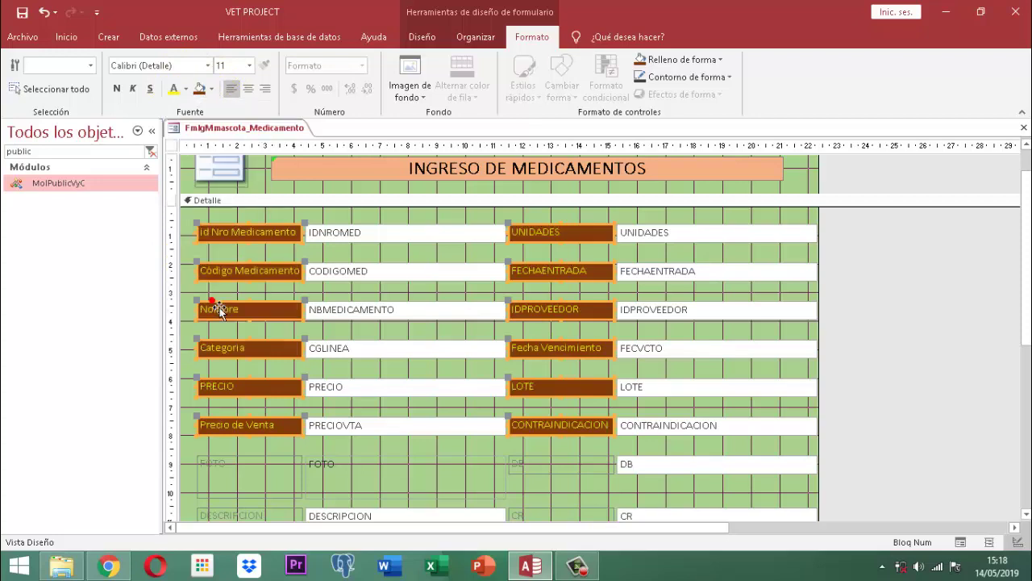
pyautogui.click(116, 91)
pyautogui.click(889, 258)
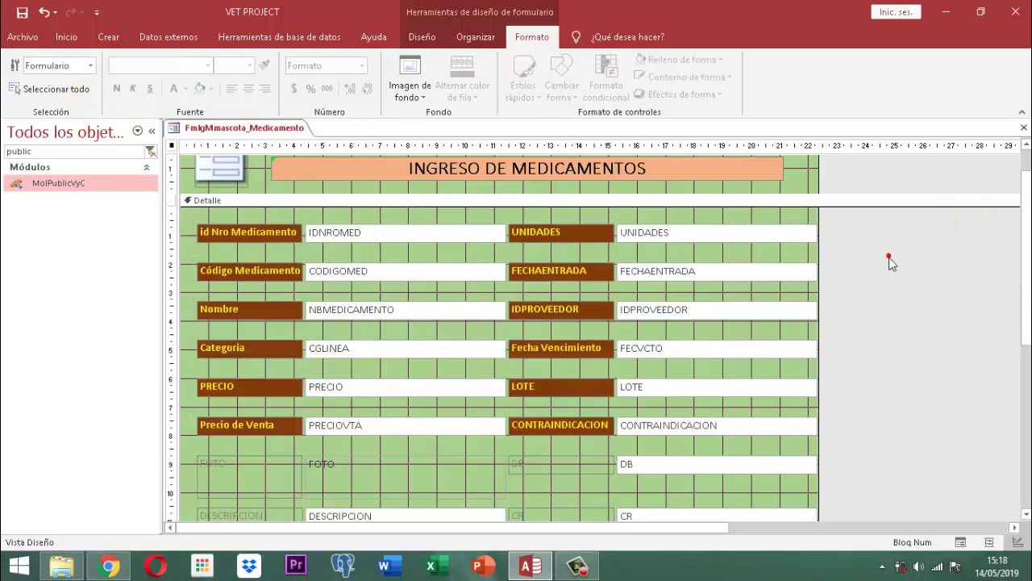
# Apply brown fill and bold yellow text to DESCRIPCION, PRESENTACION, EXISTENCIA, DB, CR and SALDOFINAL labels
pyautogui.scroll(-3, 916, 315)
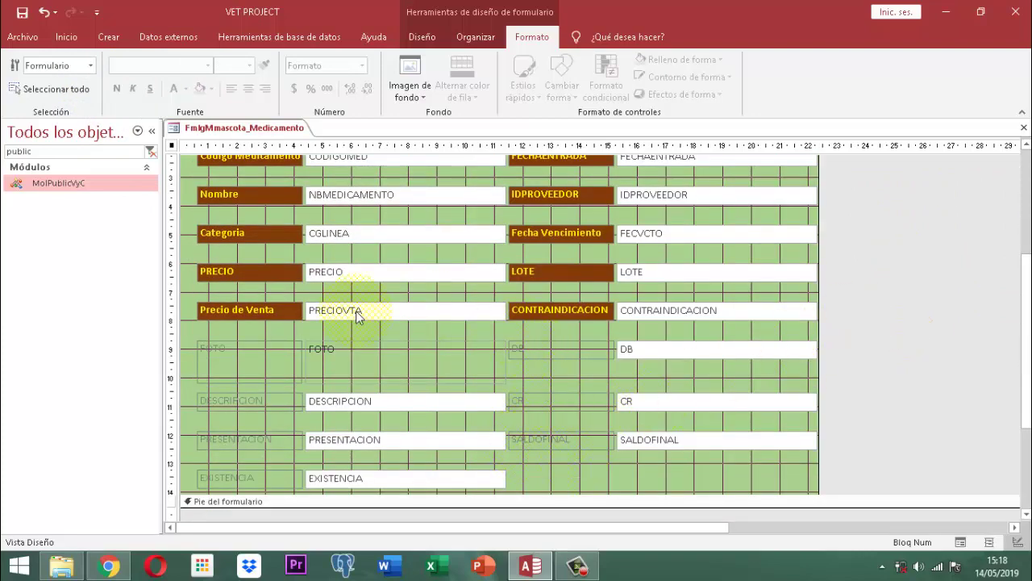
pyautogui.click(188, 393)
pyautogui.moveTo(199, 410); pyautogui.dragTo(243, 483)
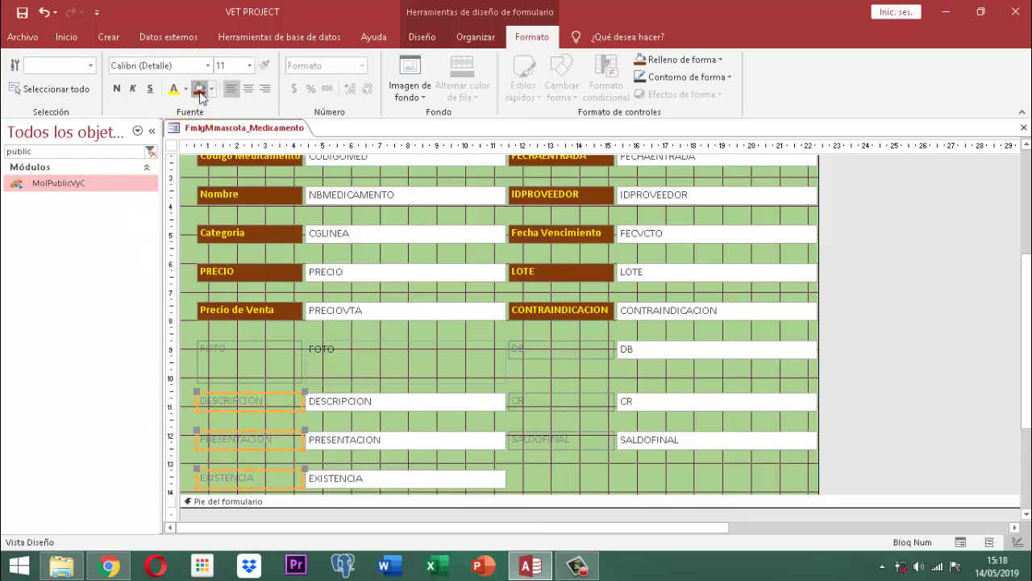
pyautogui.click(199, 89)
pyautogui.click(173, 89)
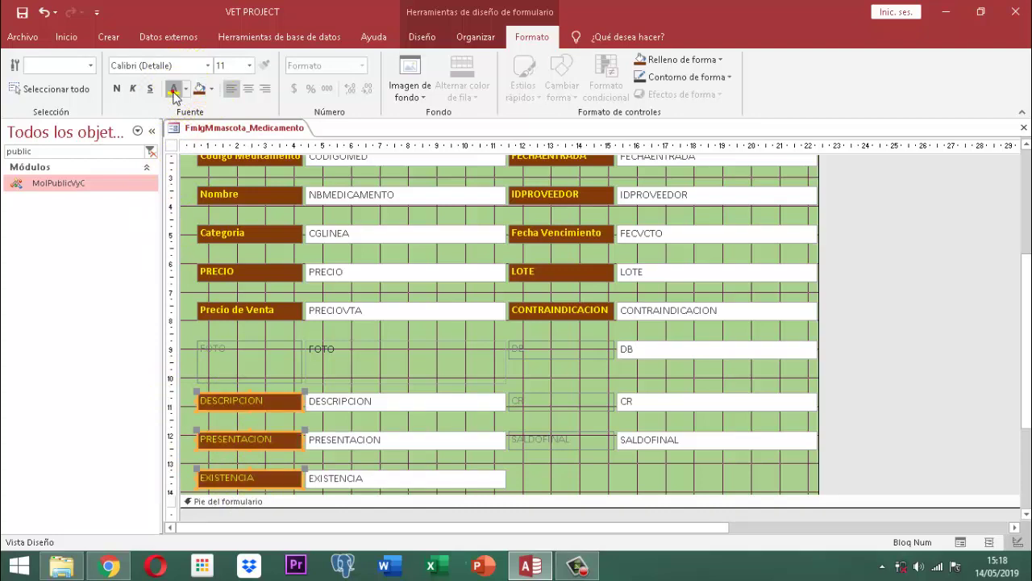
pyautogui.click(117, 89)
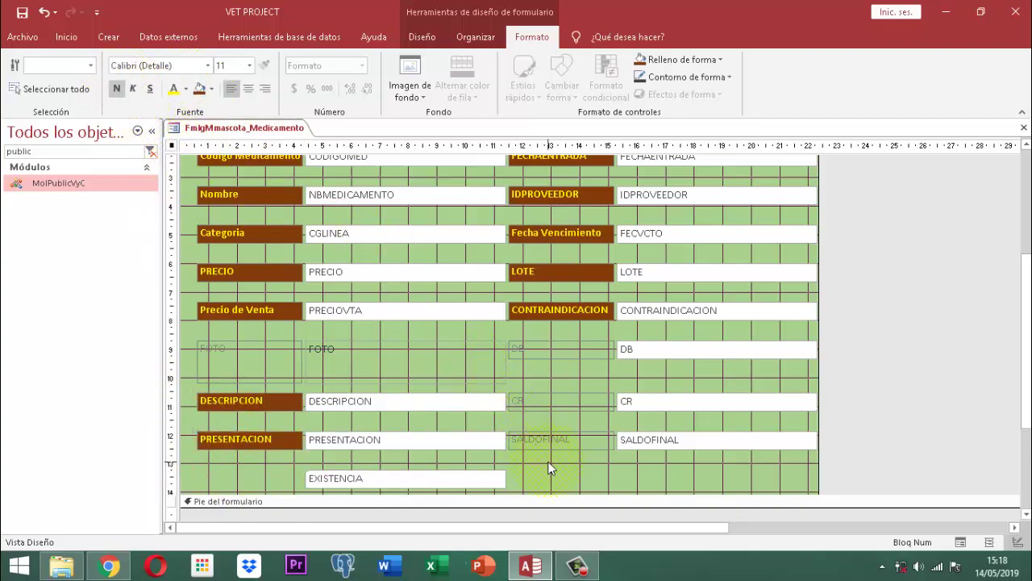
pyautogui.moveTo(548, 458); pyautogui.dragTo(552, 333)
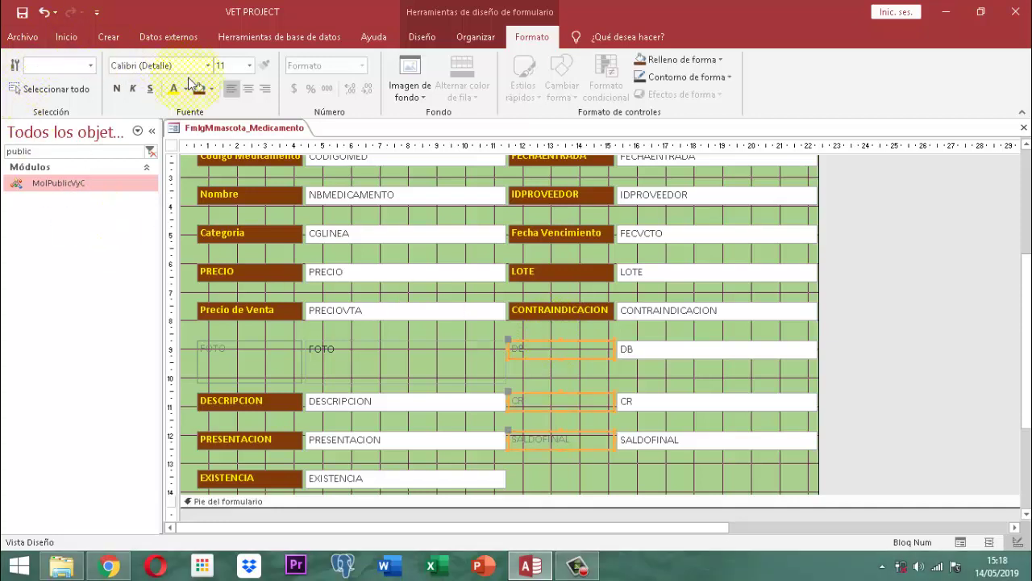
pyautogui.click(199, 89)
pyautogui.click(174, 90)
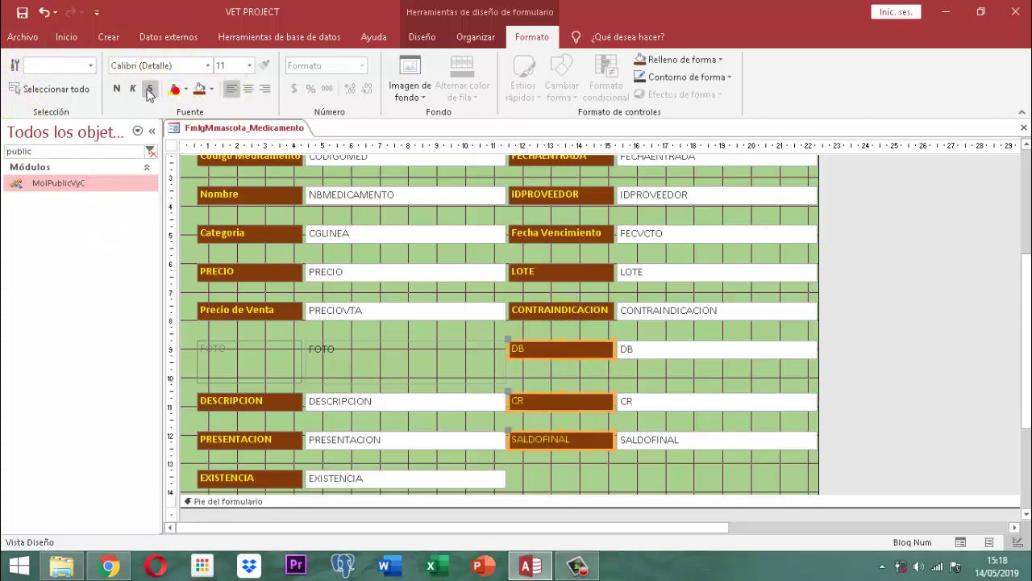
pyautogui.click(117, 89)
pyautogui.click(825, 321)
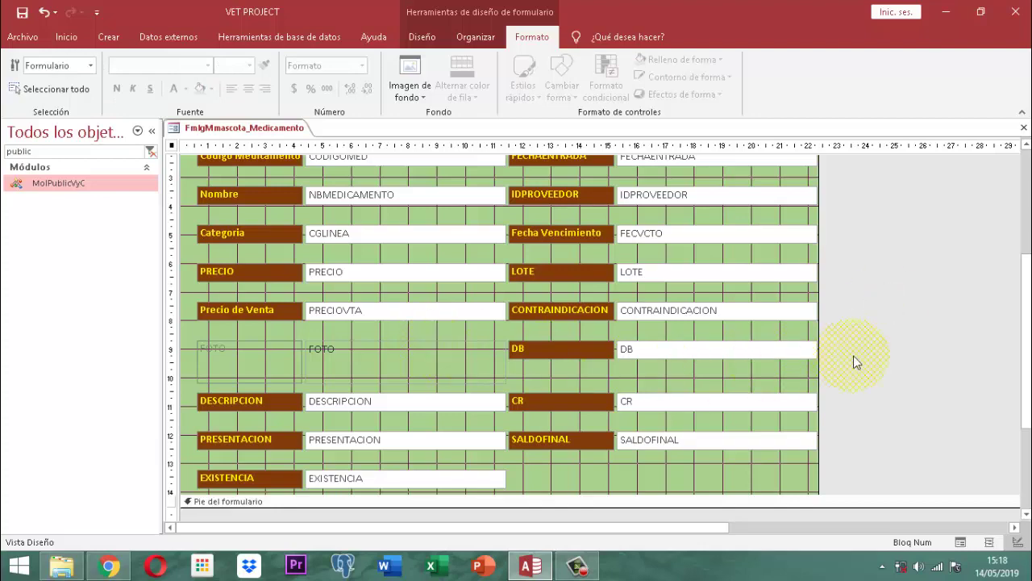
pyautogui.scroll(3, 853, 355)
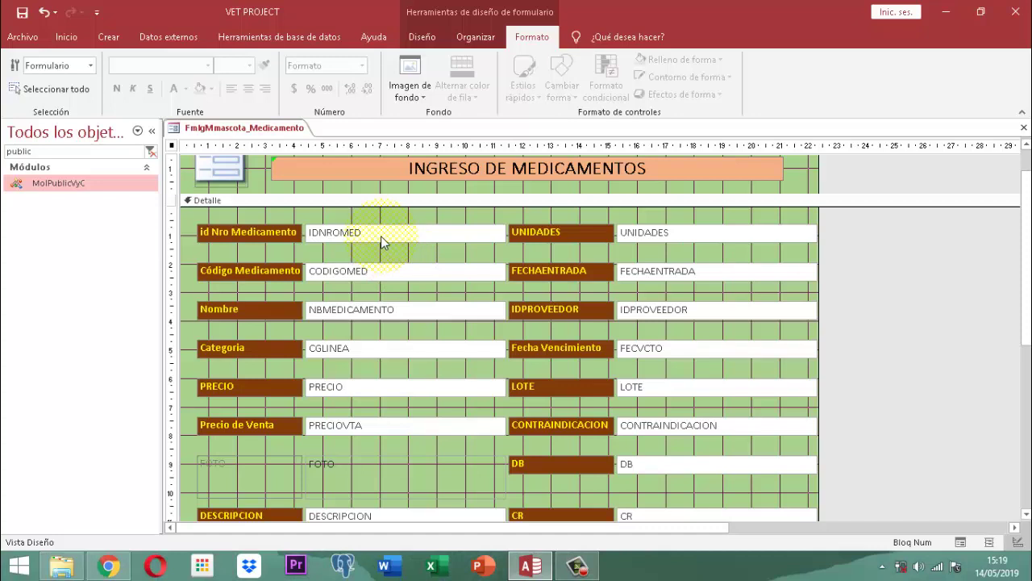
# Correct the first label's text to 'Id Nro Medicamento'
pyautogui.click(204, 233)
pyautogui.click(206, 234)
pyautogui.doubleClick(212, 239)
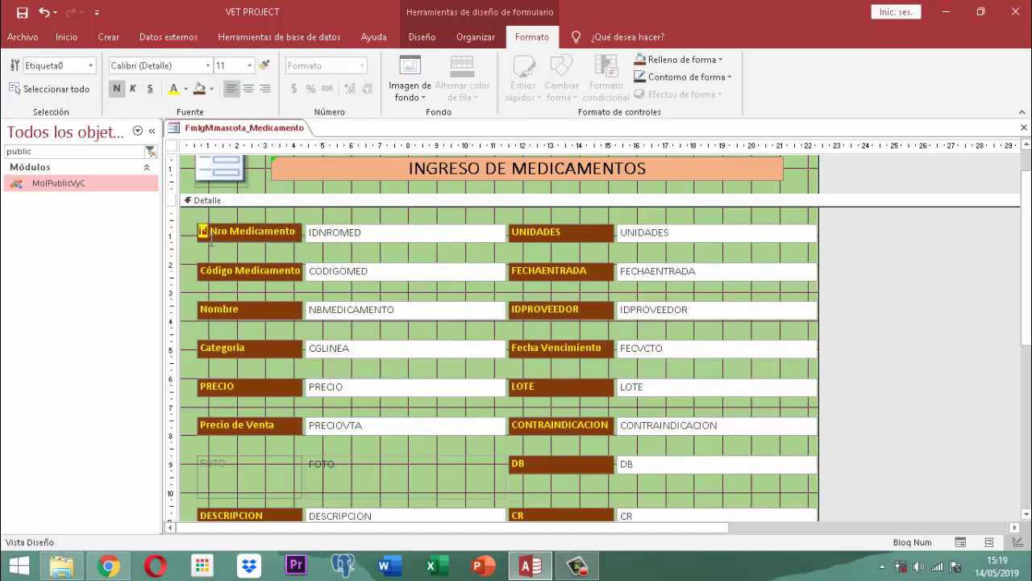
pyautogui.press('Delete')
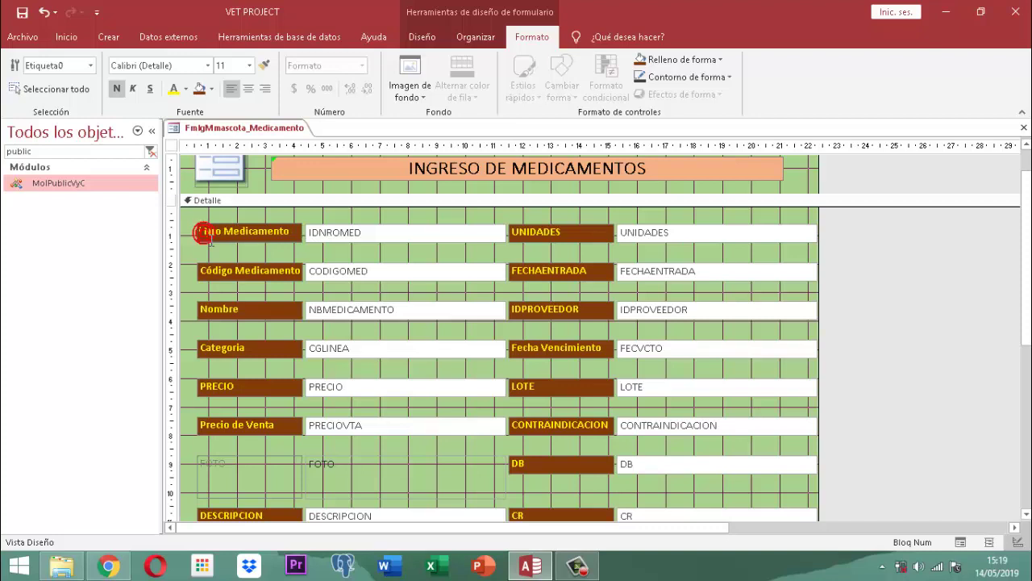
pyautogui.click(211, 240)
pyautogui.write('Id')
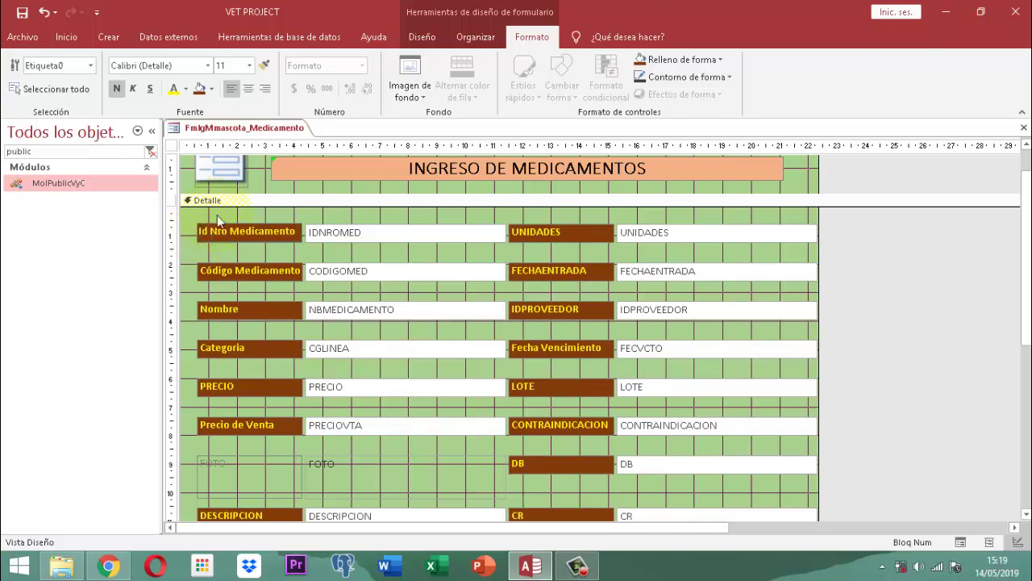
pyautogui.click(938, 249)
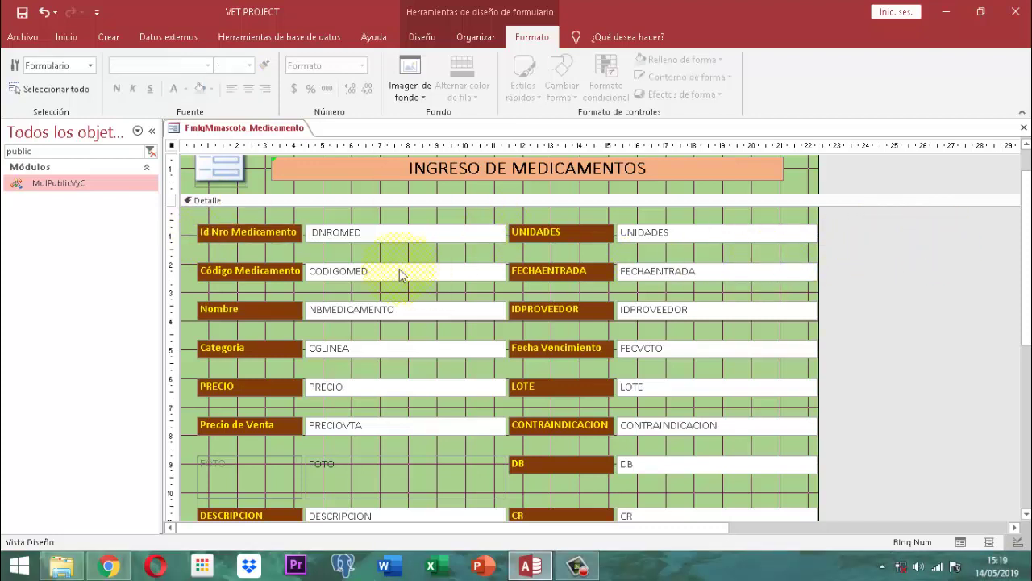
# Narrow the IDNROMED text box by dragging its right edge leftward
pyautogui.click(360, 235)
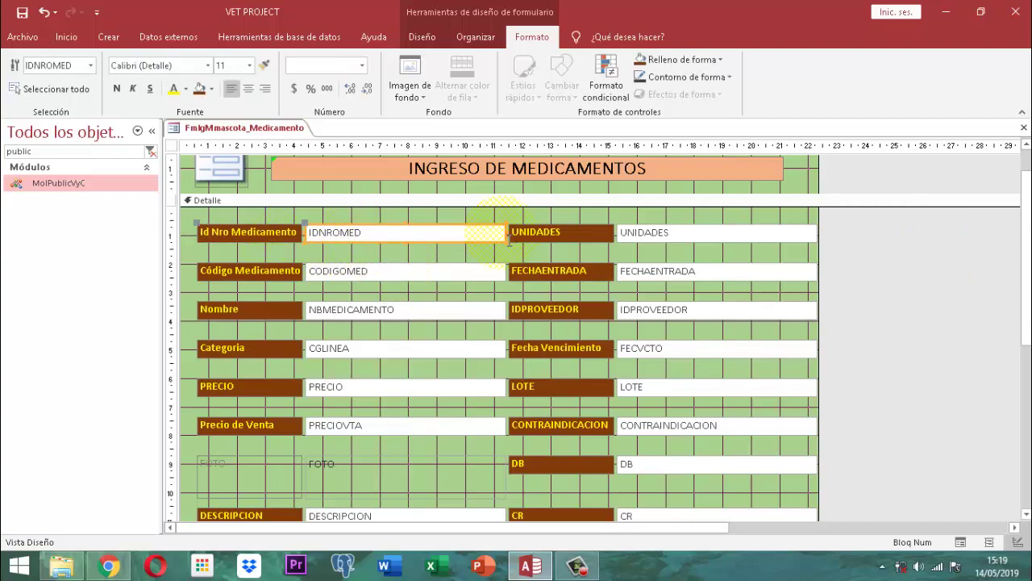
pyautogui.moveTo(508, 240); pyautogui.dragTo(407, 254)
pyautogui.click(437, 254)
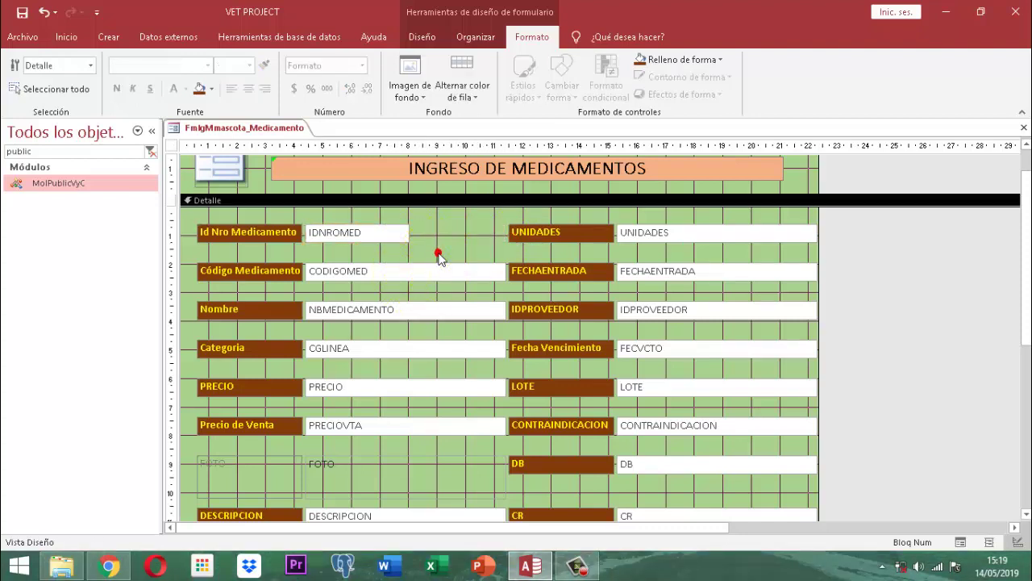
pyautogui.click(416, 271)
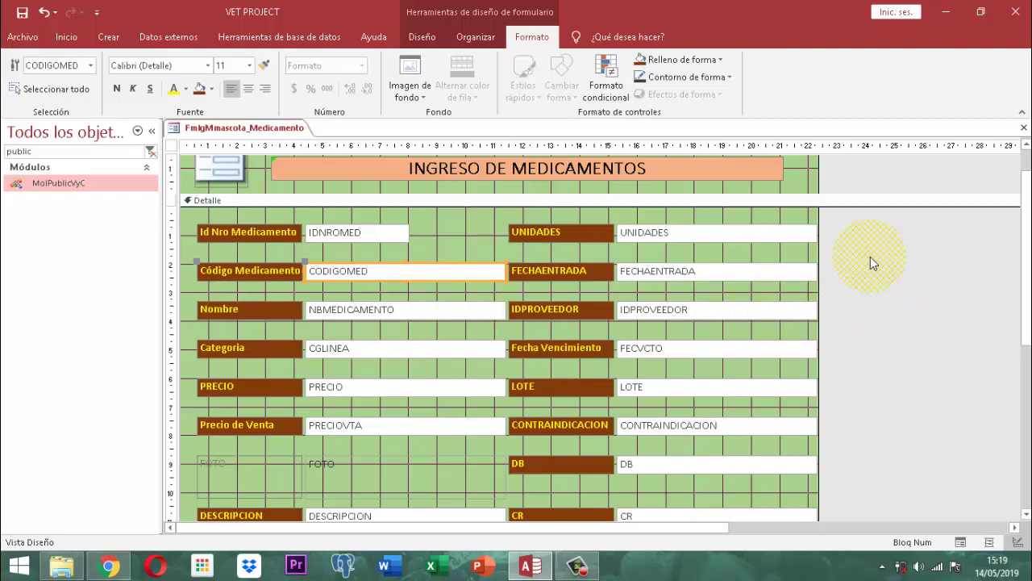
pyautogui.scroll(-1, 870, 257)
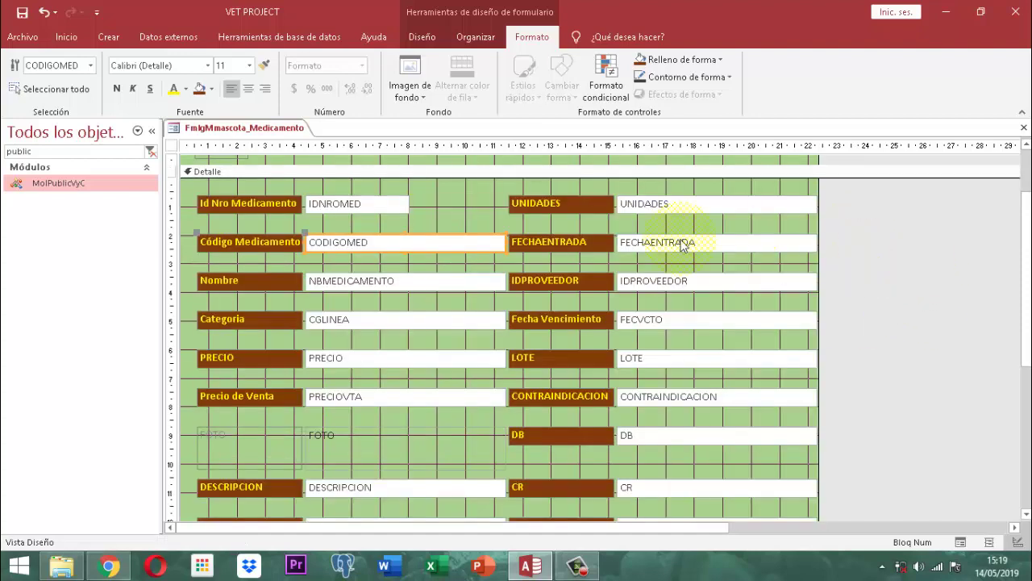
pyautogui.click(868, 238)
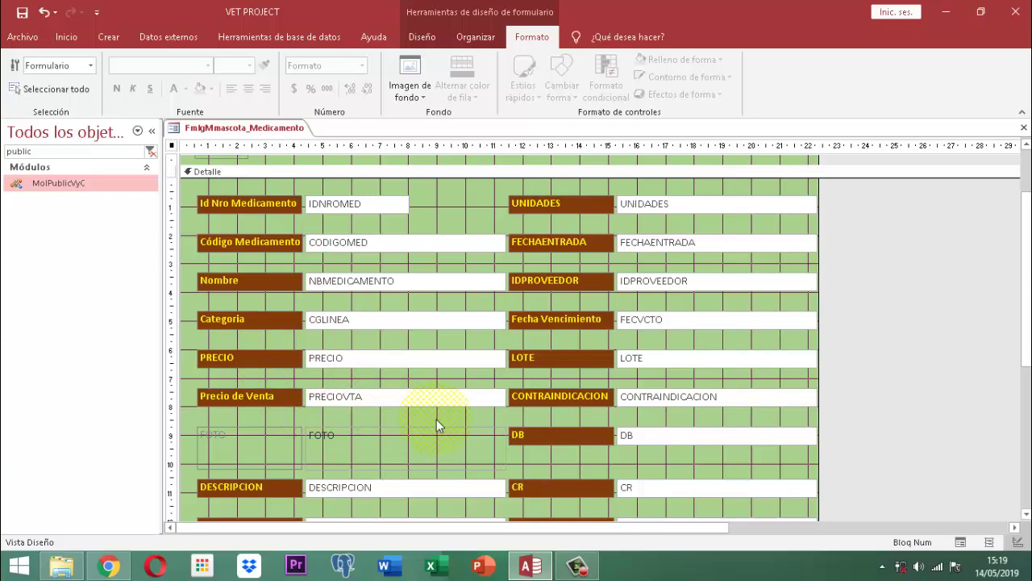
# Stack the six top-left label and field pairs with Apilado, then remove the layout
pyautogui.moveTo(437, 414); pyautogui.dragTo(246, 205)
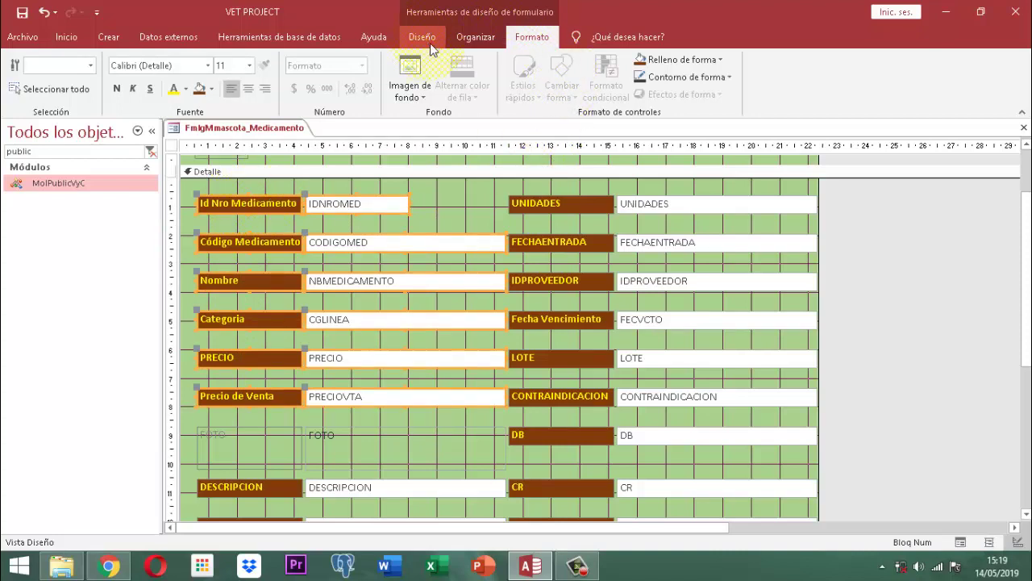
pyautogui.click(475, 37)
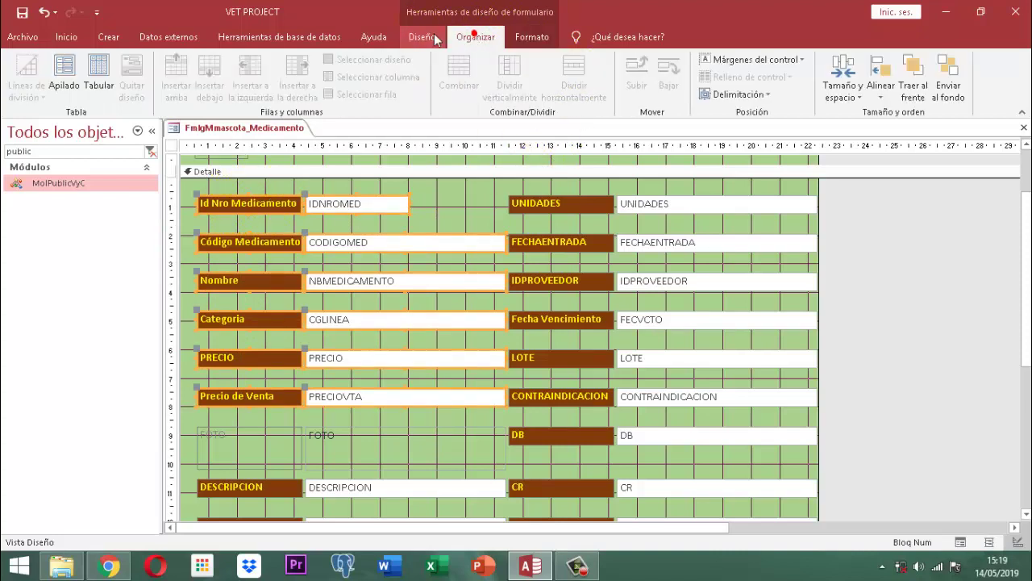
pyautogui.click(71, 75)
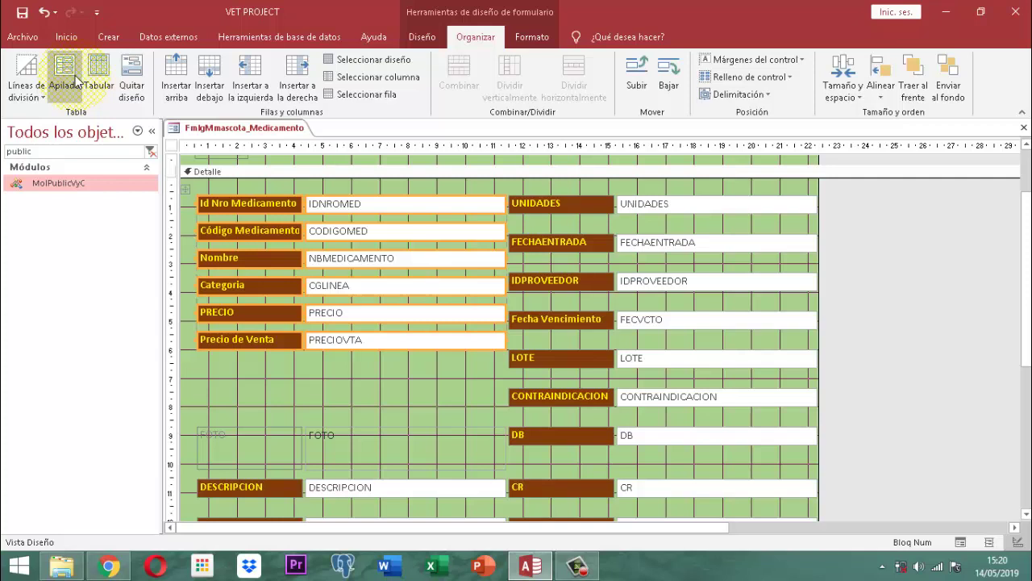
pyautogui.click(133, 91)
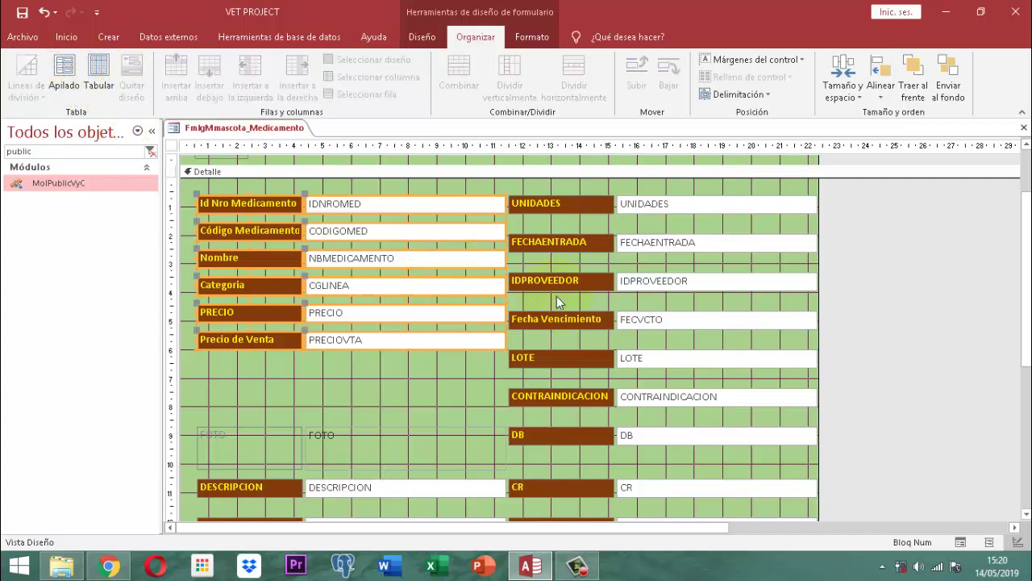
pyautogui.click(915, 245)
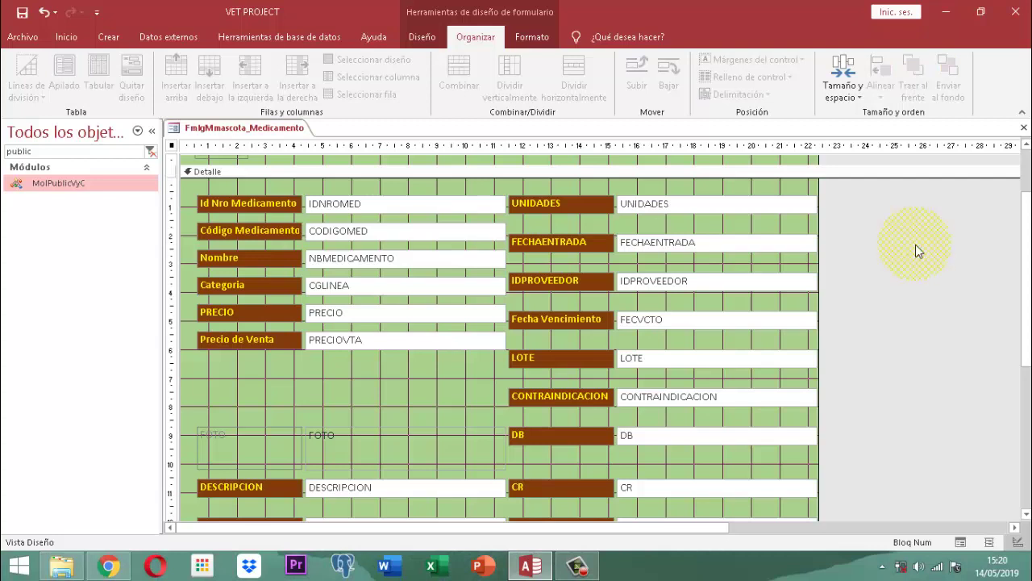
pyautogui.scroll(-1, 901, 249)
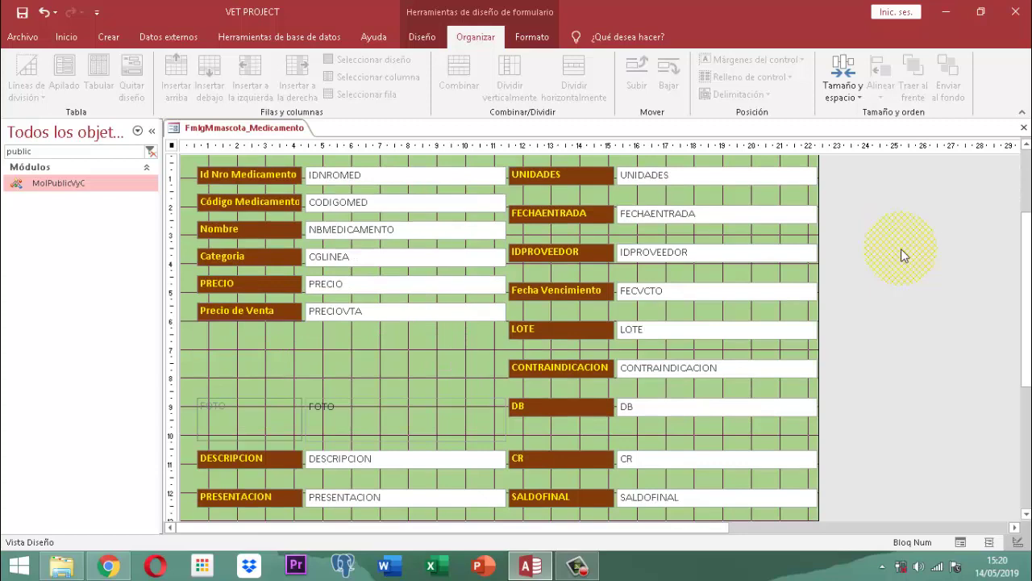
pyautogui.scroll(1, 901, 248)
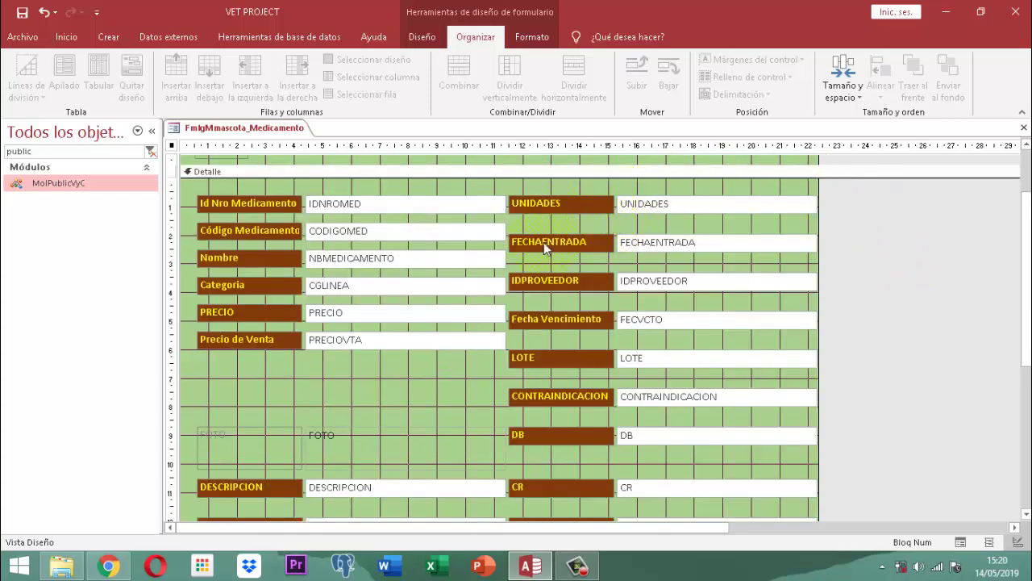
pyautogui.scroll(-2, 410, 410)
pyautogui.scroll(-2, 369, 428)
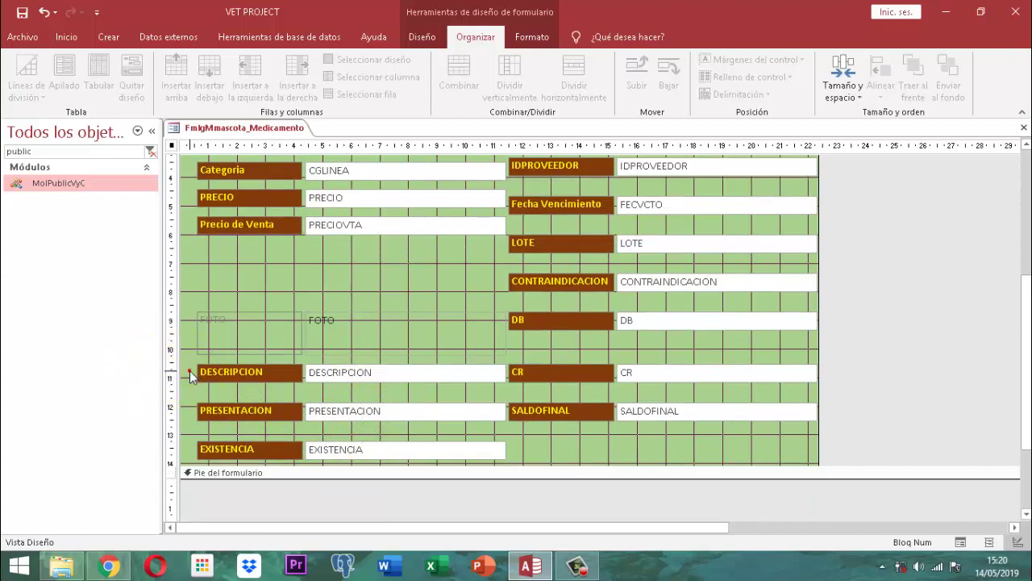
# Stack DESCRIPCION, PRESENTACION and EXISTENCIA directly beneath Precio de Venta
pyautogui.moveTo(189, 370); pyautogui.dragTo(421, 463)
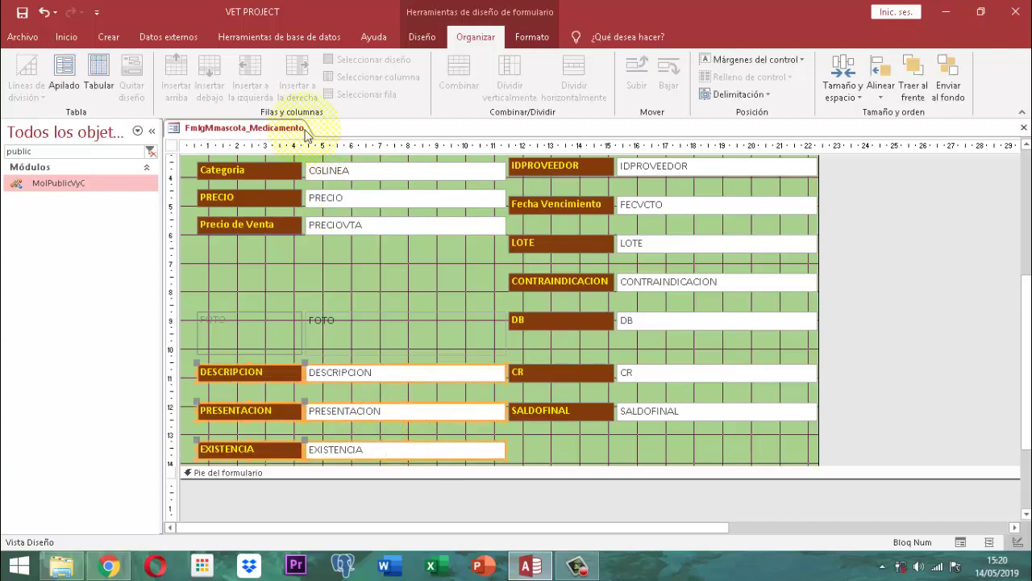
pyautogui.click(531, 38)
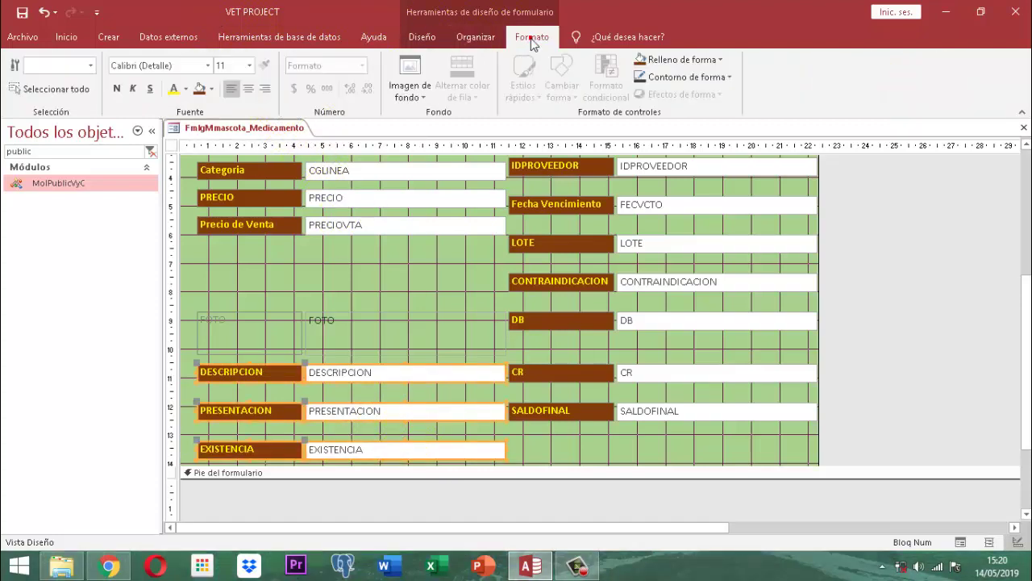
pyautogui.click(475, 37)
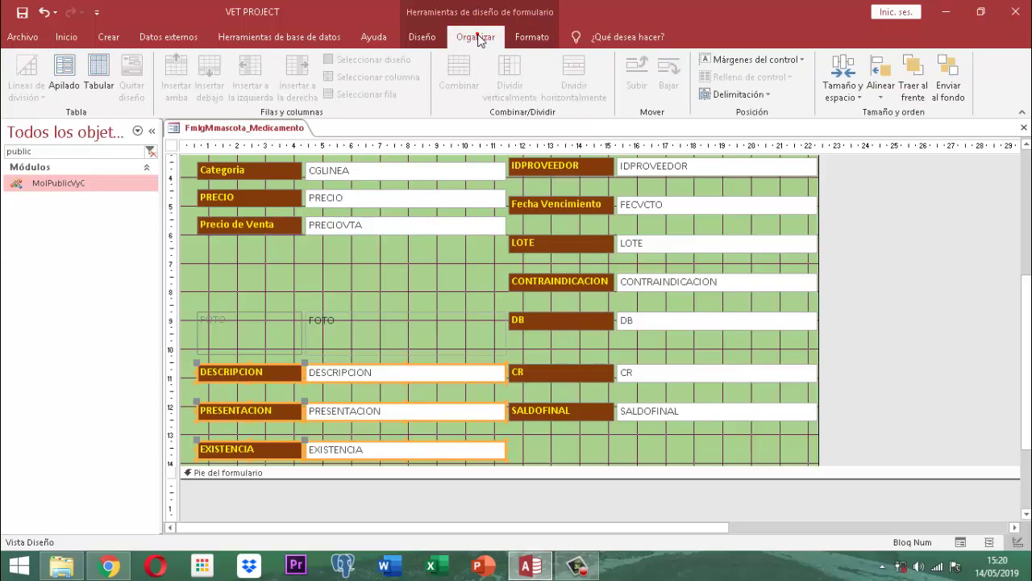
pyautogui.click(64, 81)
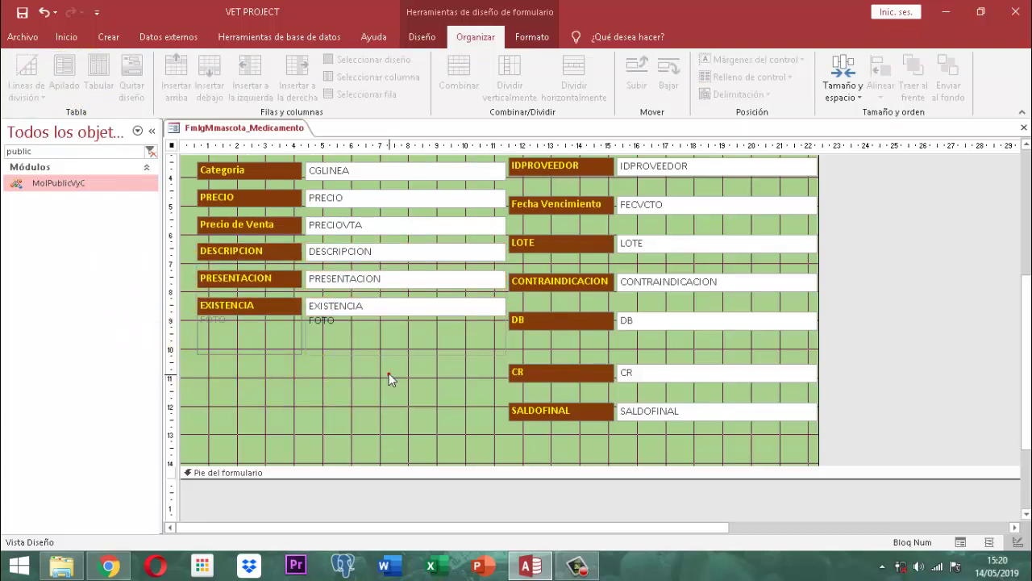
# Undo the accidental FOTO move, then drag the FOTO label and picture box lower
pyautogui.moveTo(389, 372); pyautogui.dragTo(273, 327)
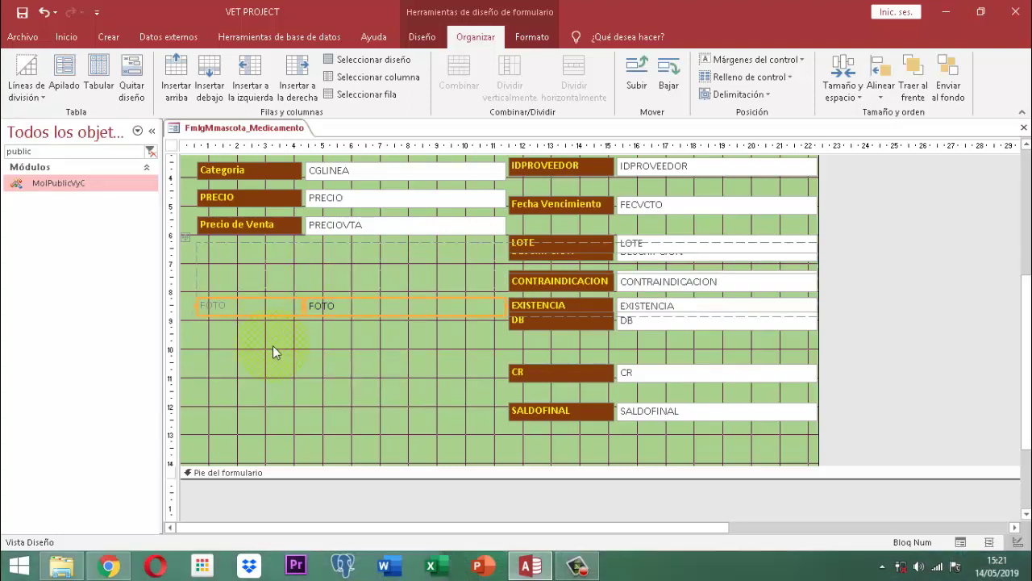
pyautogui.hotkey('ctrl', 'z')
pyautogui.click(266, 393)
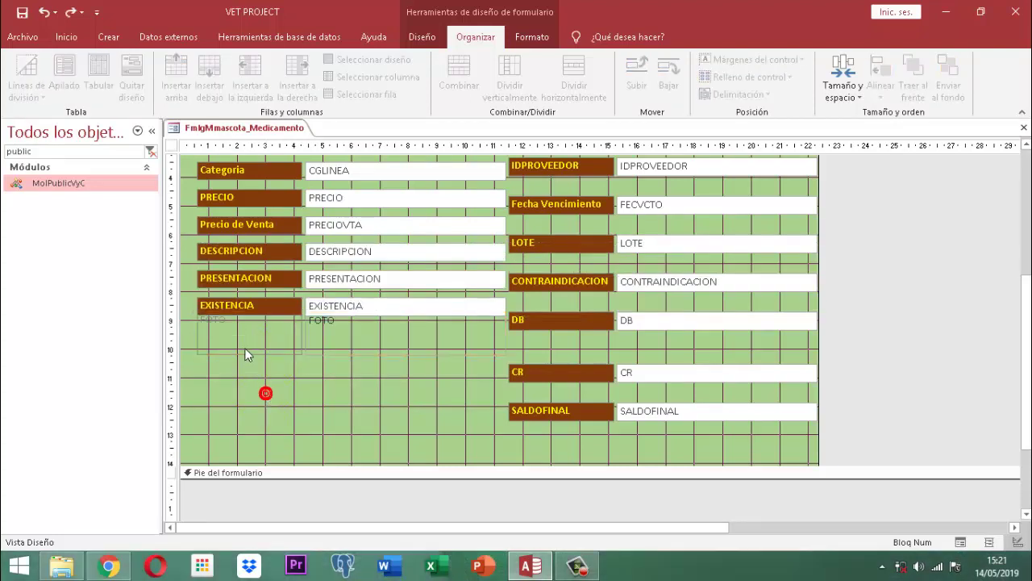
pyautogui.click(225, 337)
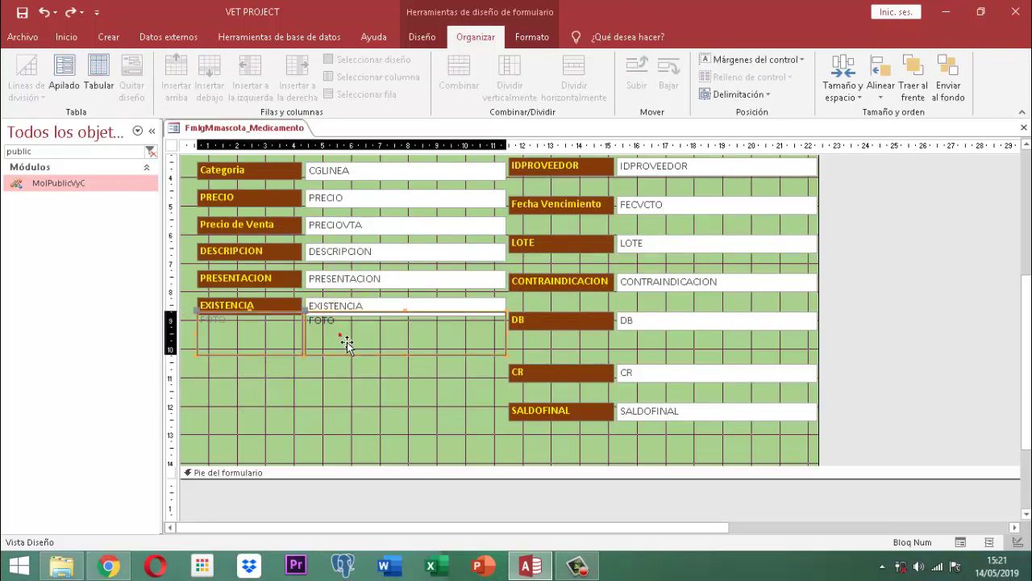
pyautogui.moveTo(343, 336); pyautogui.dragTo(345, 410)
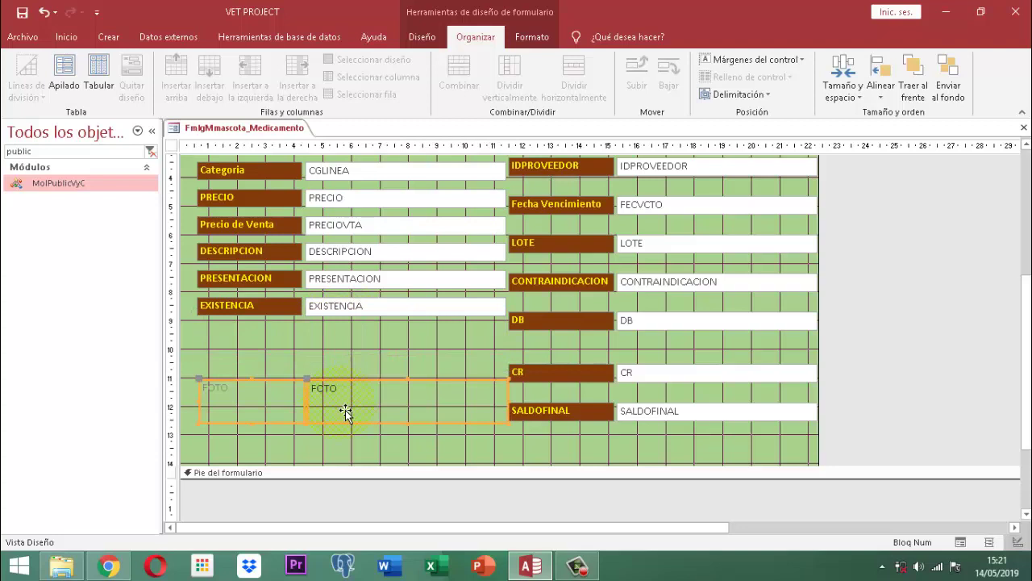
pyautogui.click(341, 350)
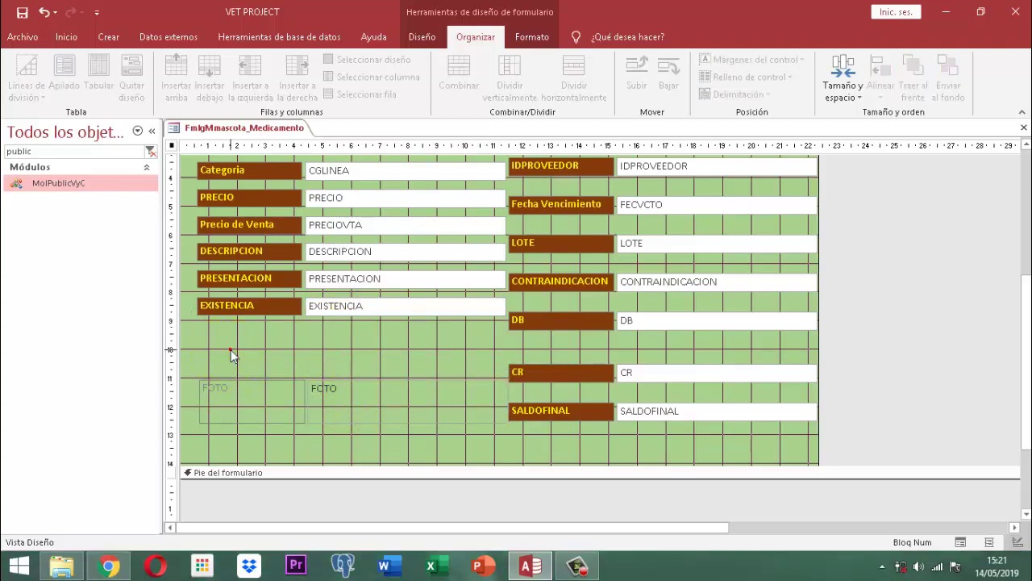
pyautogui.moveTo(229, 348); pyautogui.dragTo(364, 440)
pyautogui.click(376, 391)
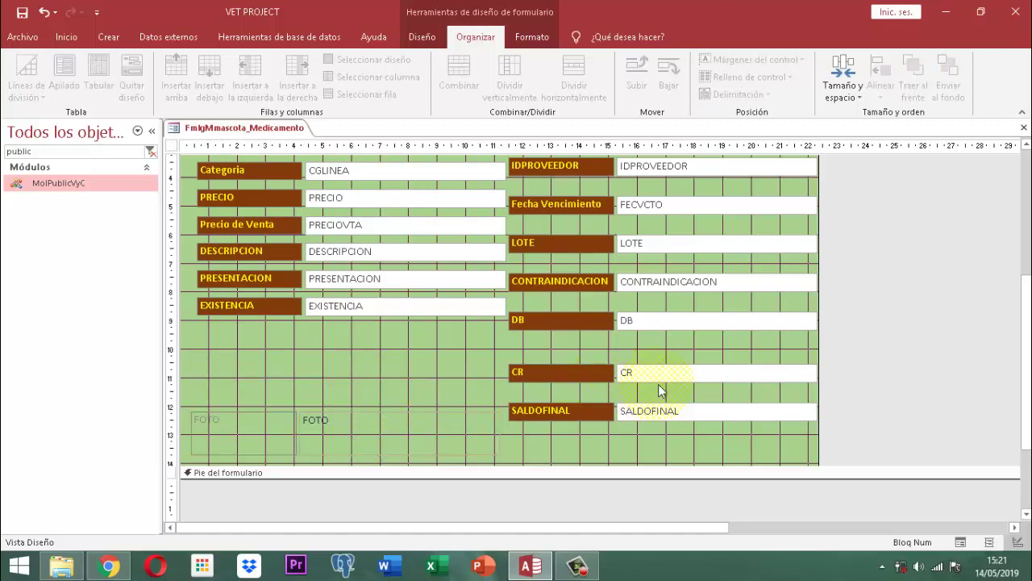
pyautogui.scroll(4, 673, 313)
pyautogui.scroll(-1, 671, 306)
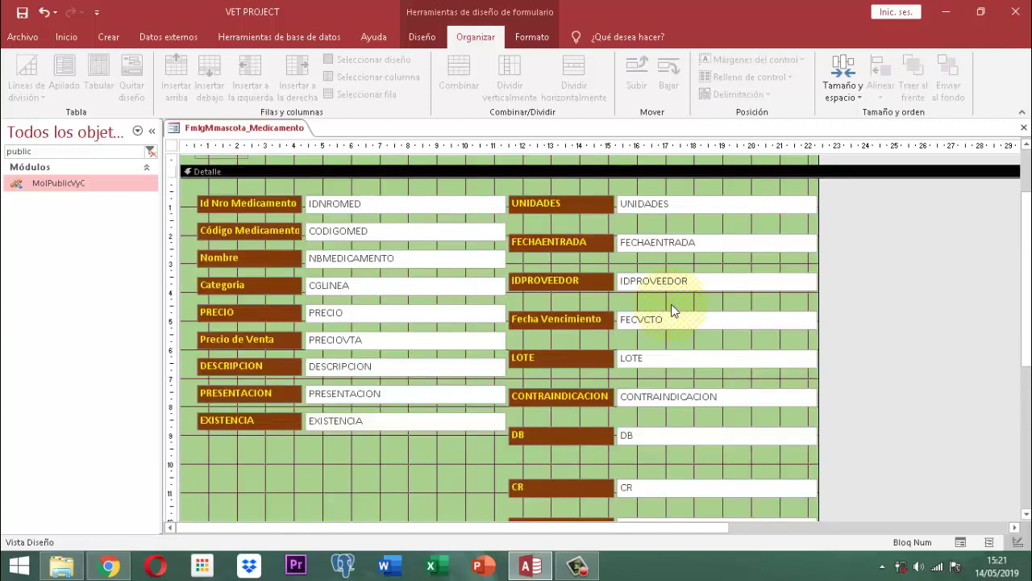
# Stack the right-column labels and text boxes and shift the stack further right
pyautogui.click(851, 199)
pyautogui.moveTo(851, 199); pyautogui.dragTo(537, 493)
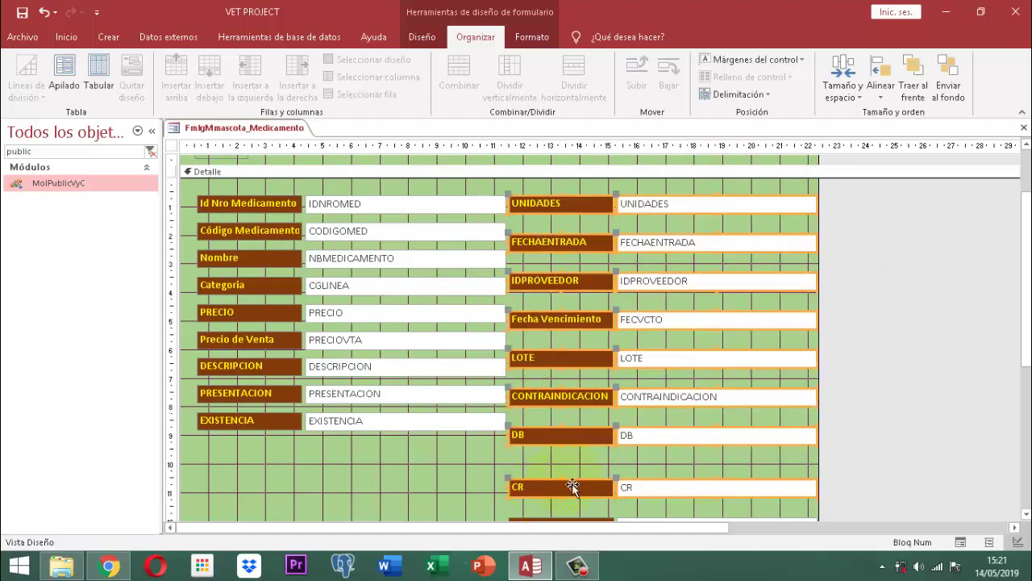
pyautogui.scroll(-1, 591, 474)
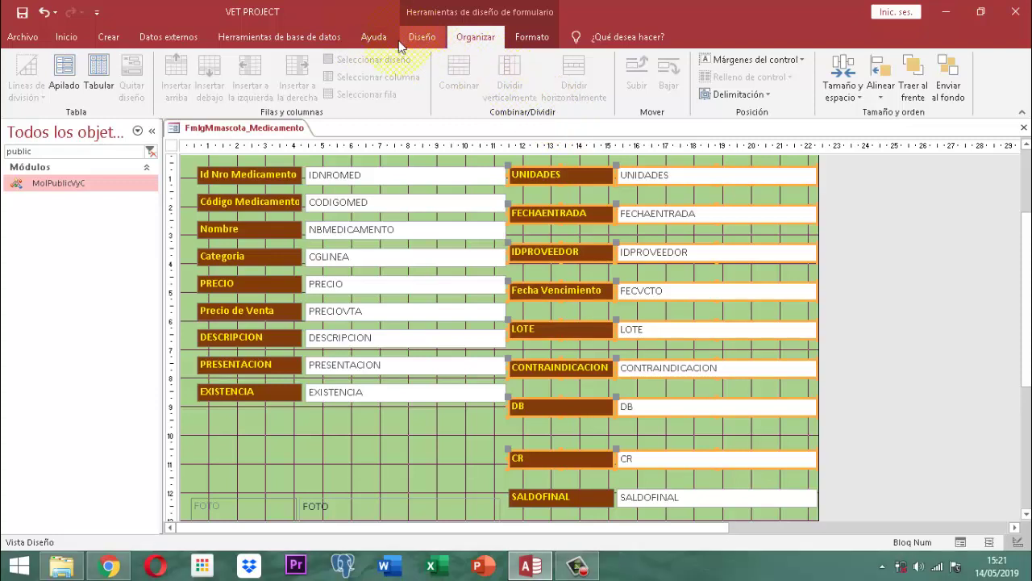
pyautogui.click(63, 71)
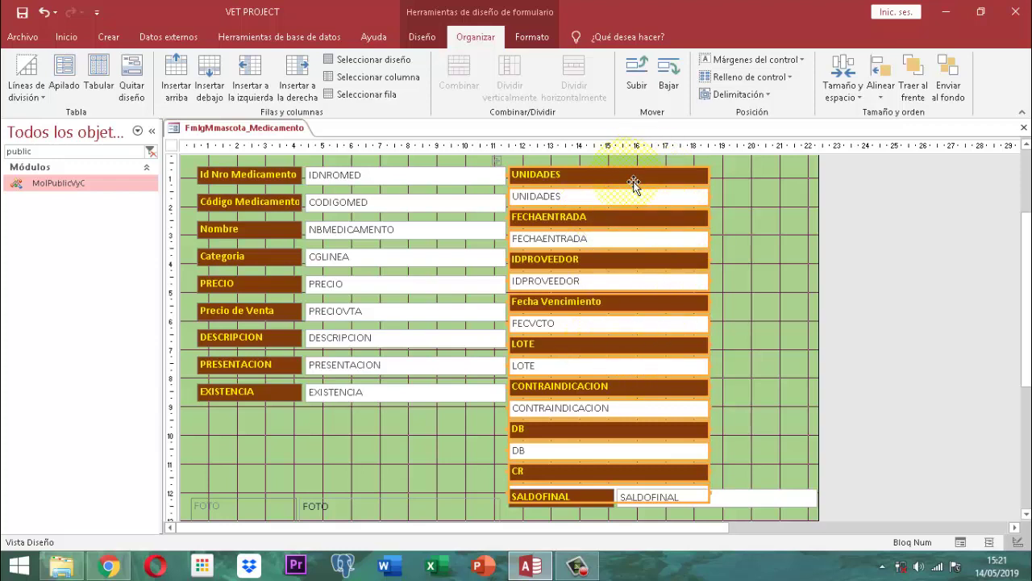
pyautogui.moveTo(636, 182); pyautogui.dragTo(726, 179)
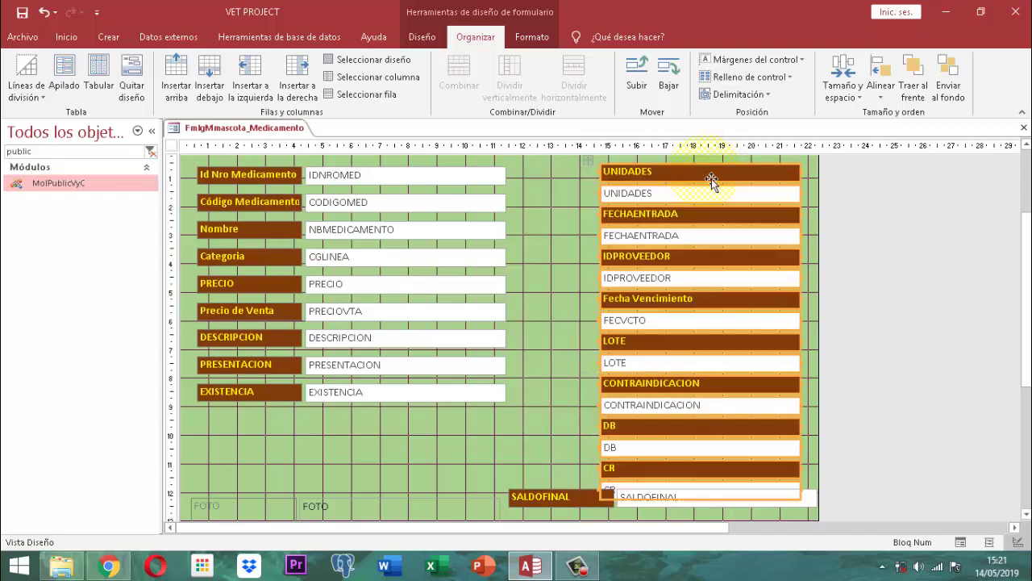
pyautogui.click(853, 227)
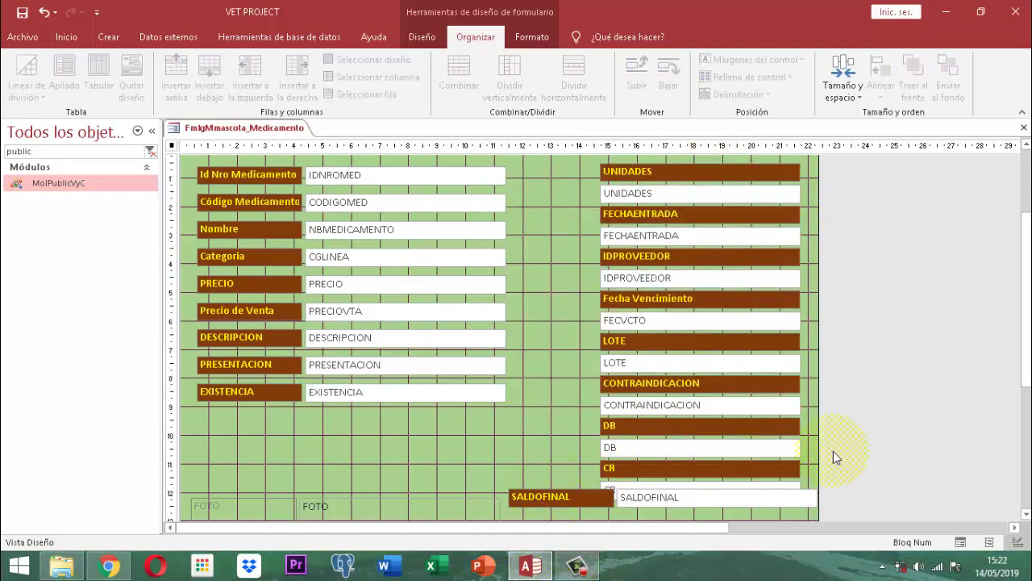
# Nudge the SALDOFINAL label and text box down so they no longer cover CR
pyautogui.scroll(-3, 834, 454)
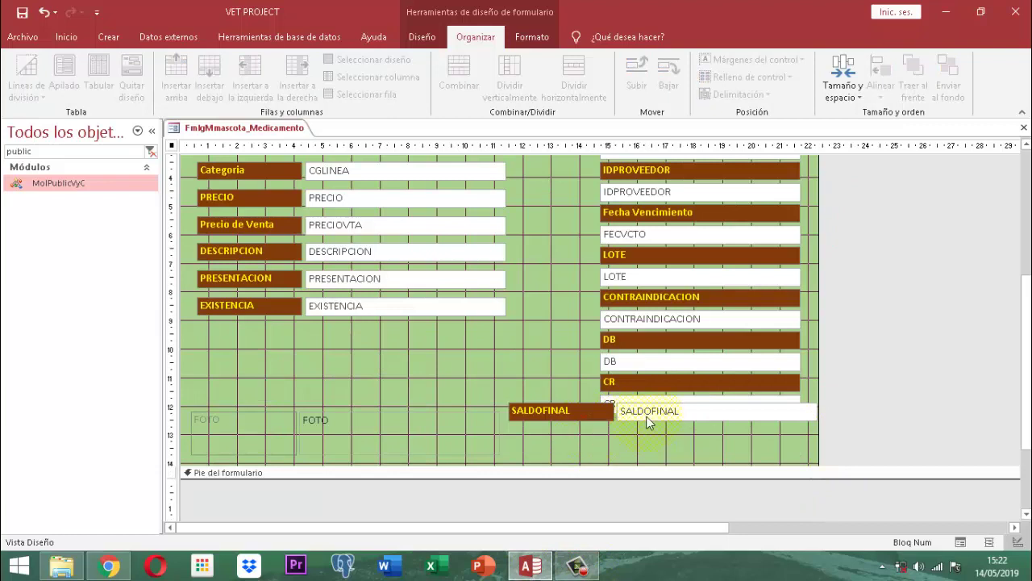
pyautogui.click(652, 423)
pyautogui.press('Down')
pyautogui.press('Down')
pyautogui.press('Down')
pyautogui.press('Down')
pyautogui.press('Down')
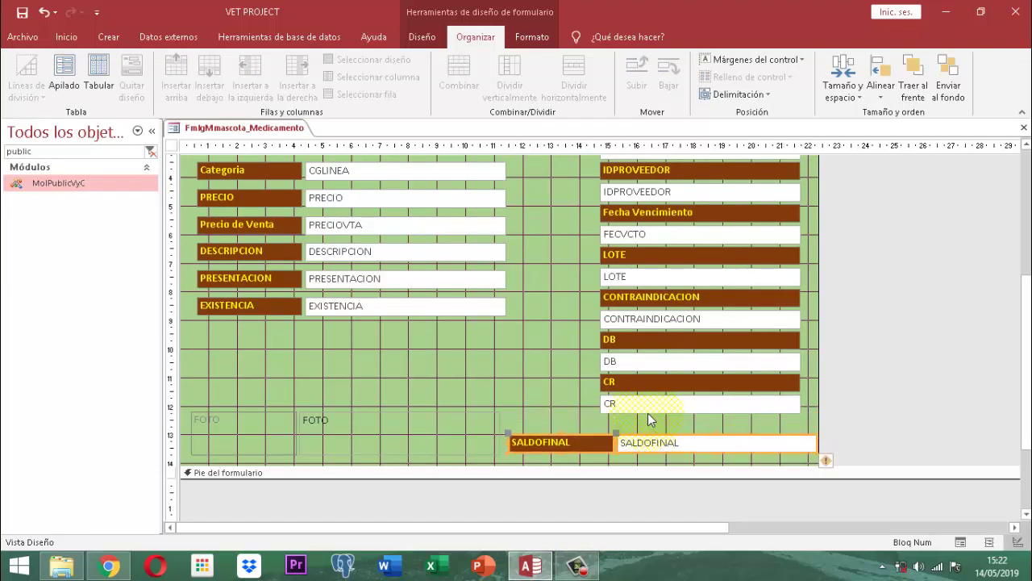
pyautogui.click(860, 356)
pyautogui.scroll(3, 584, 308)
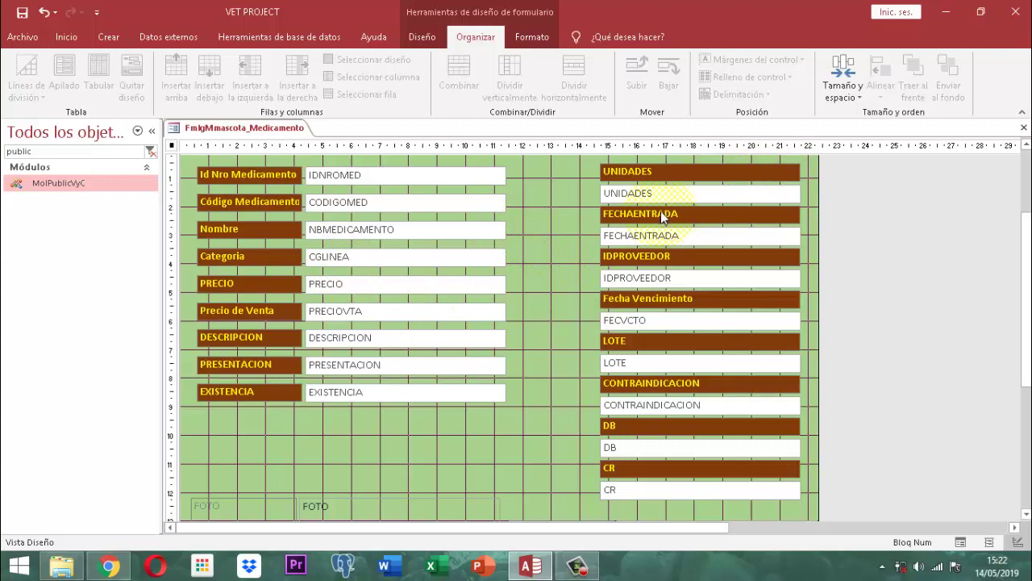
# Replace the FECHAENTRADA label caption with 'Fecha Entrada'
pyautogui.click(658, 215)
pyautogui.click(654, 215)
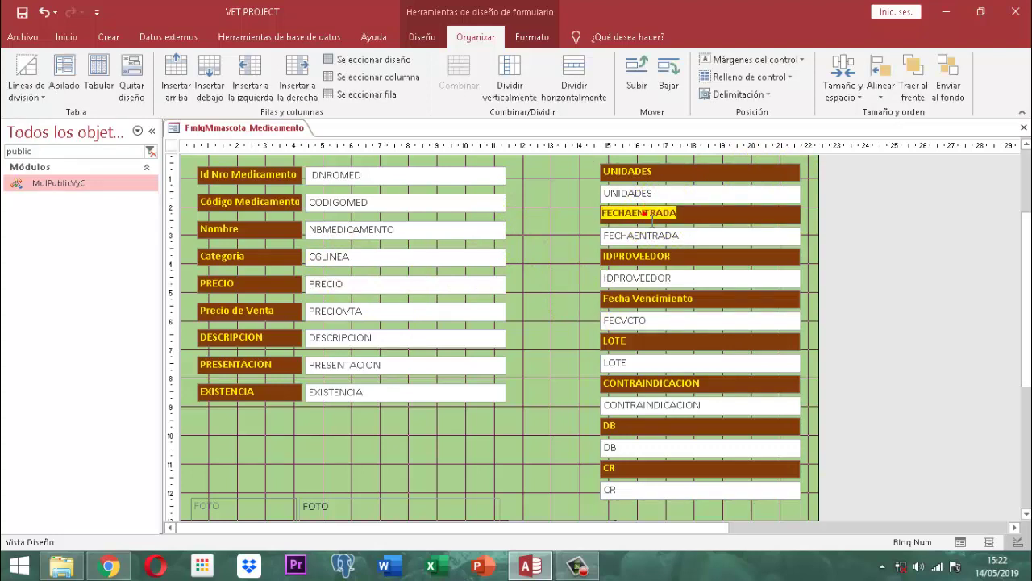
pyautogui.press('BackSpace')
pyautogui.write('Fecha E')
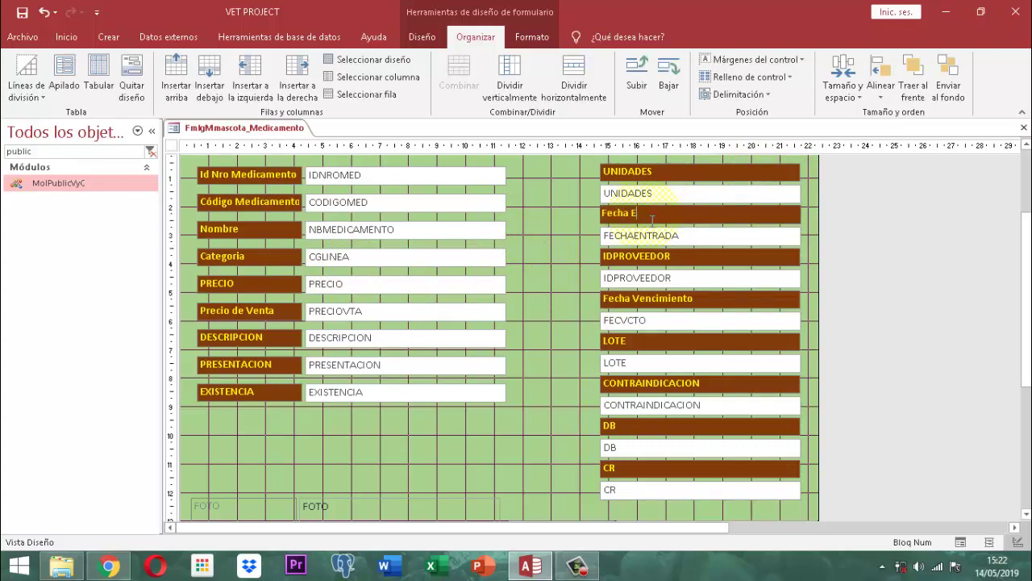
pyautogui.write('ntrada')
pyautogui.click(877, 230)
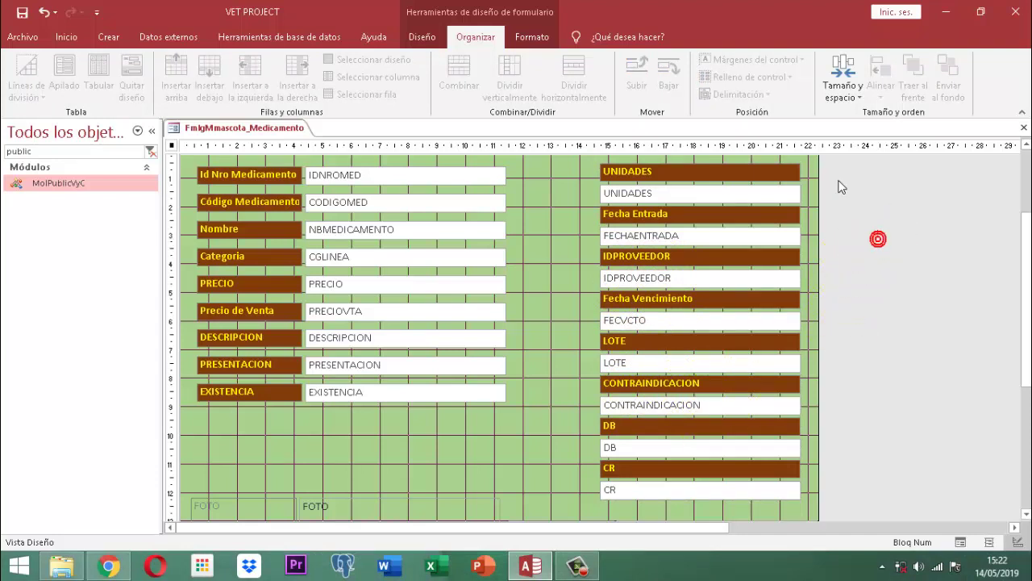
# Narrow the right-column controls, UNIDADES through IDPROVEEDOR, by dragging their right edge left
pyautogui.moveTo(840, 171); pyautogui.dragTo(744, 284)
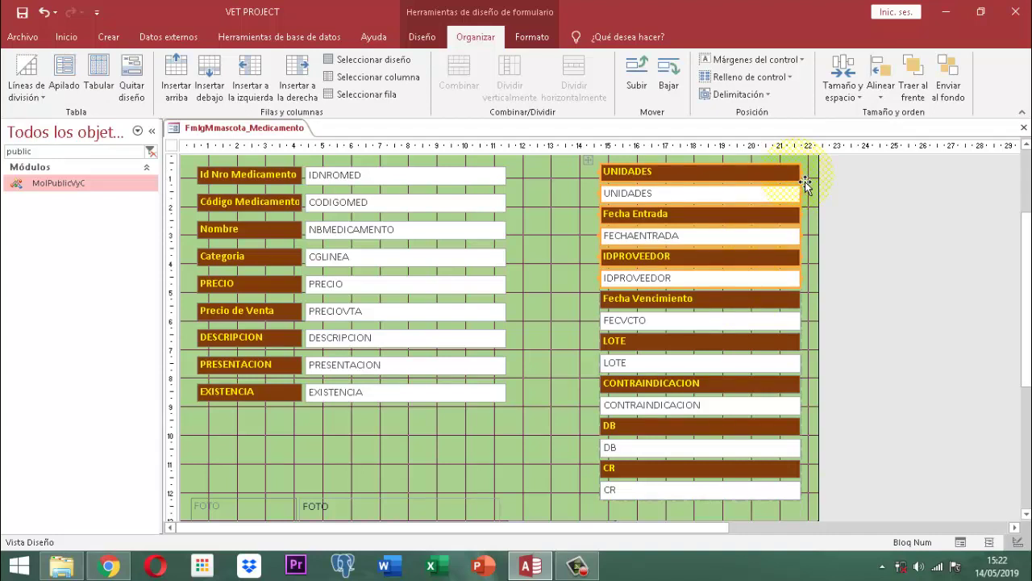
pyautogui.moveTo(811, 184); pyautogui.dragTo(762, 182)
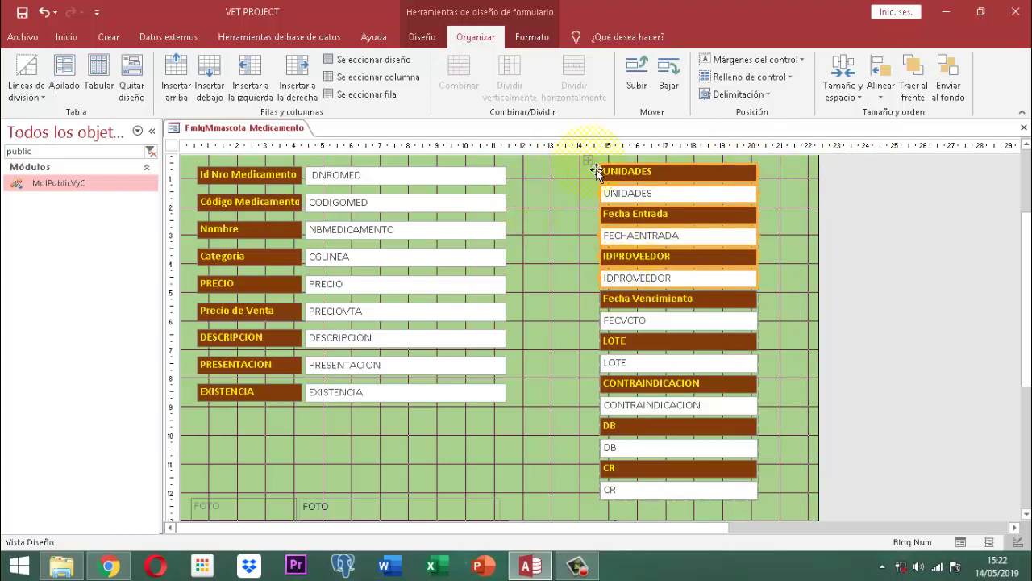
pyautogui.click(856, 198)
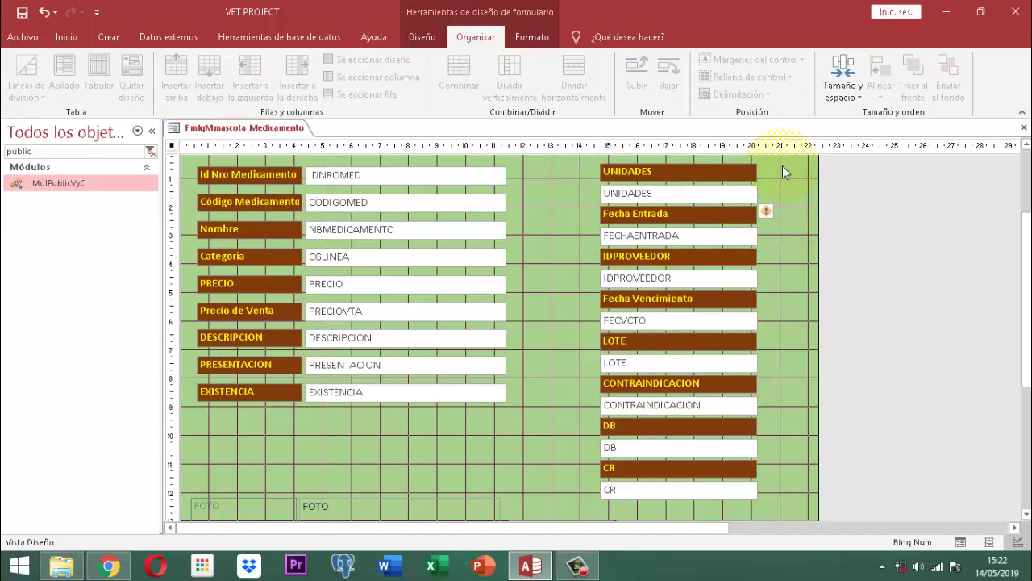
pyautogui.moveTo(782, 166); pyautogui.dragTo(703, 282)
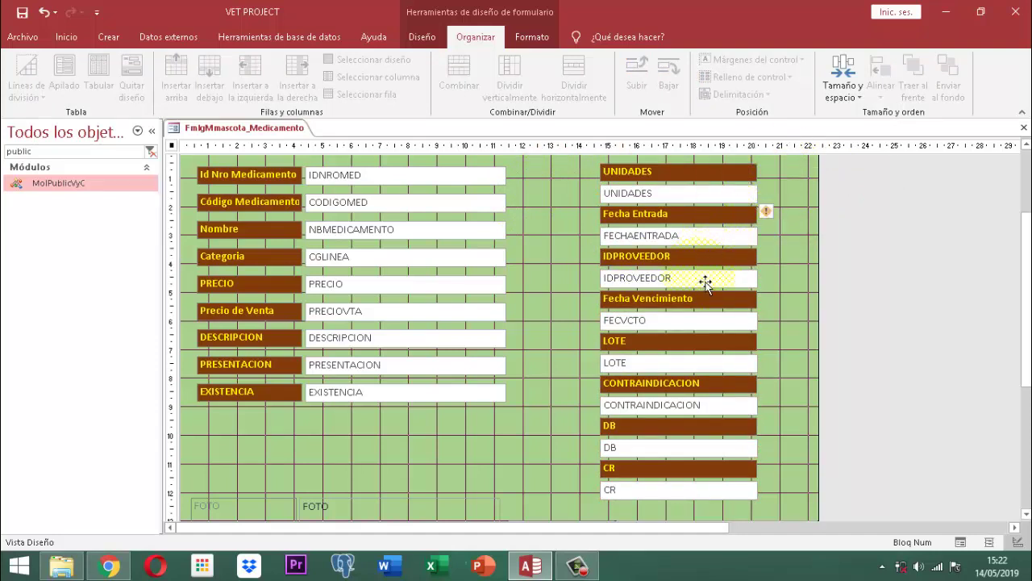
pyautogui.moveTo(769, 183); pyautogui.dragTo(708, 183)
pyautogui.click(762, 199)
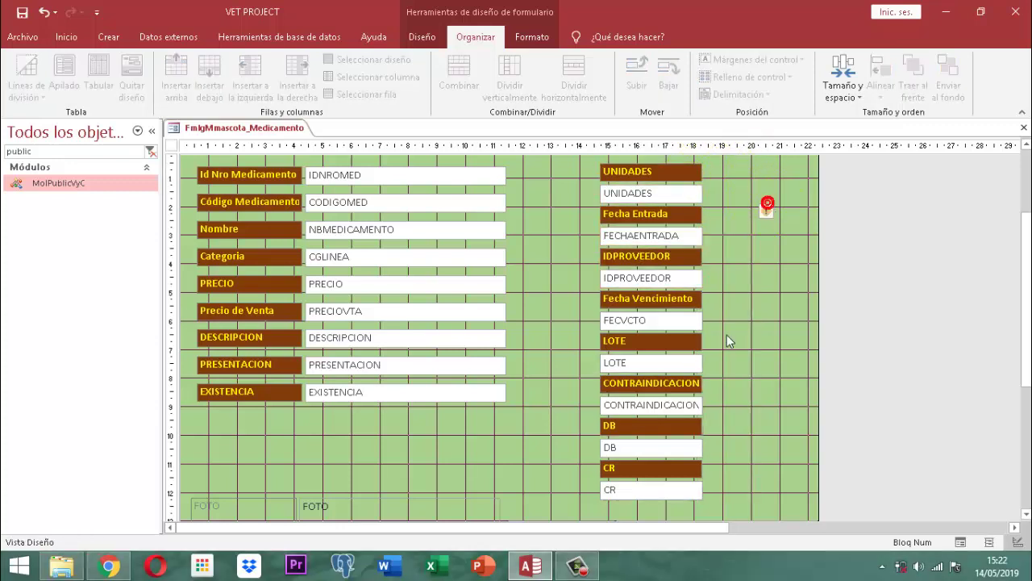
# Remove the stacked layout from the right column with Quitar diseño
pyautogui.click(684, 301)
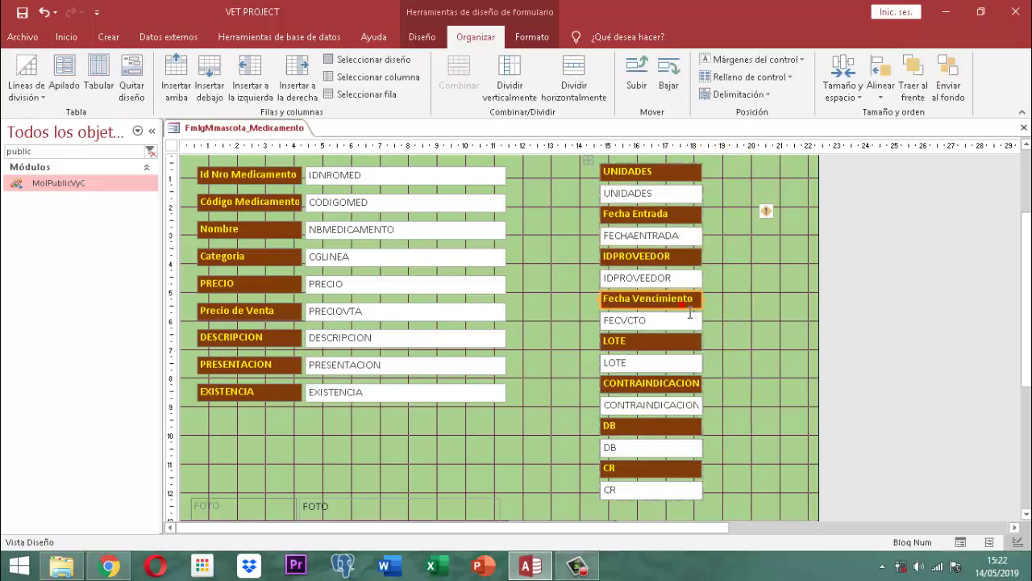
pyautogui.click(590, 161)
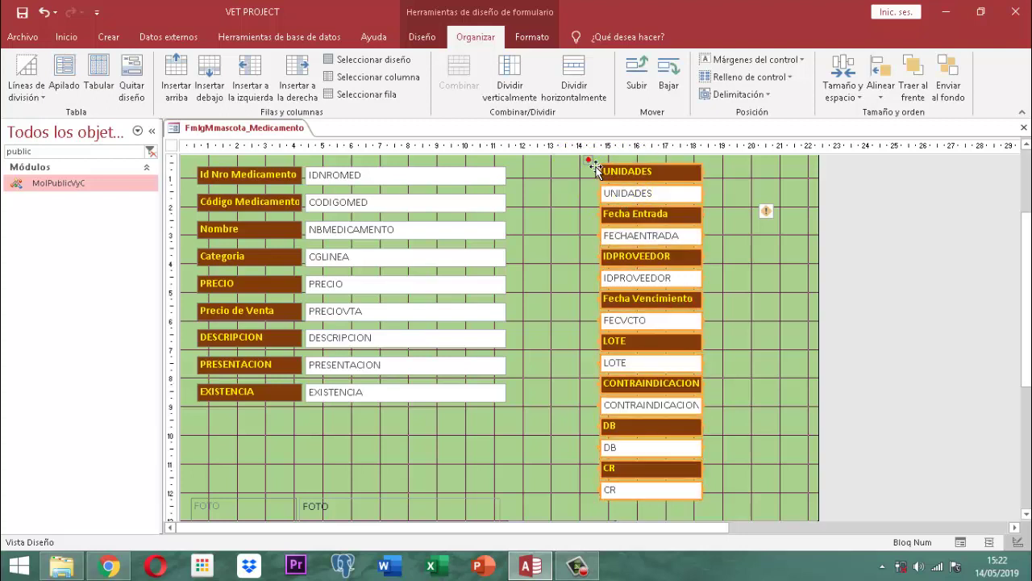
pyautogui.click(133, 77)
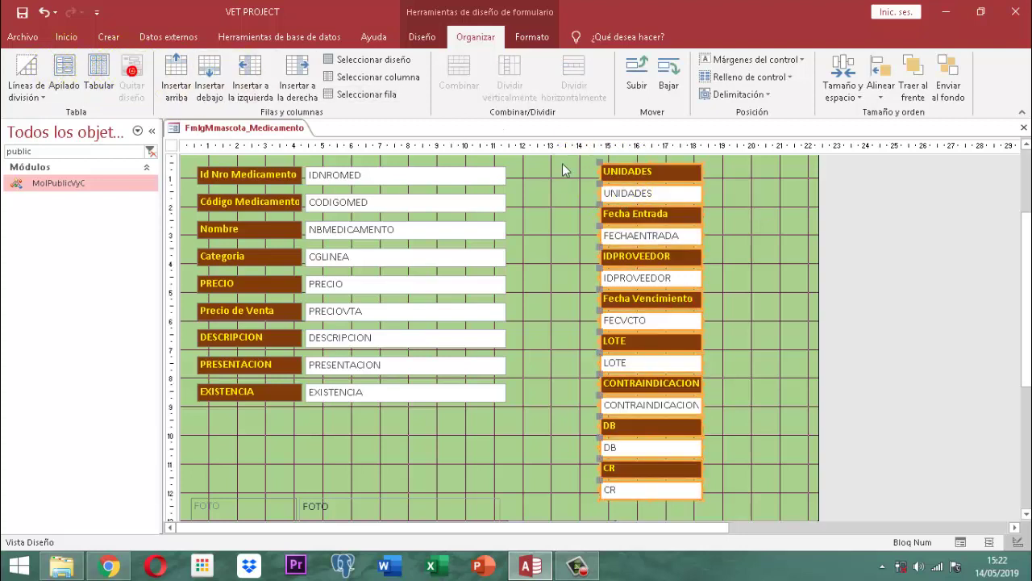
# Move the CONTRAINDICACION label and text box under EXISTENCIA in the left column
pyautogui.click(742, 262)
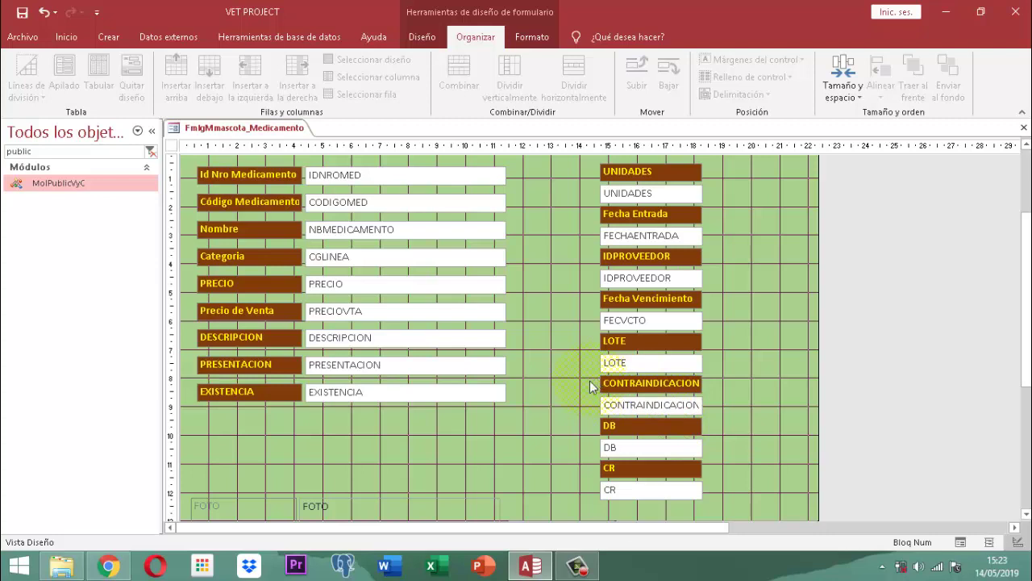
pyautogui.moveTo(591, 387); pyautogui.dragTo(511, 443)
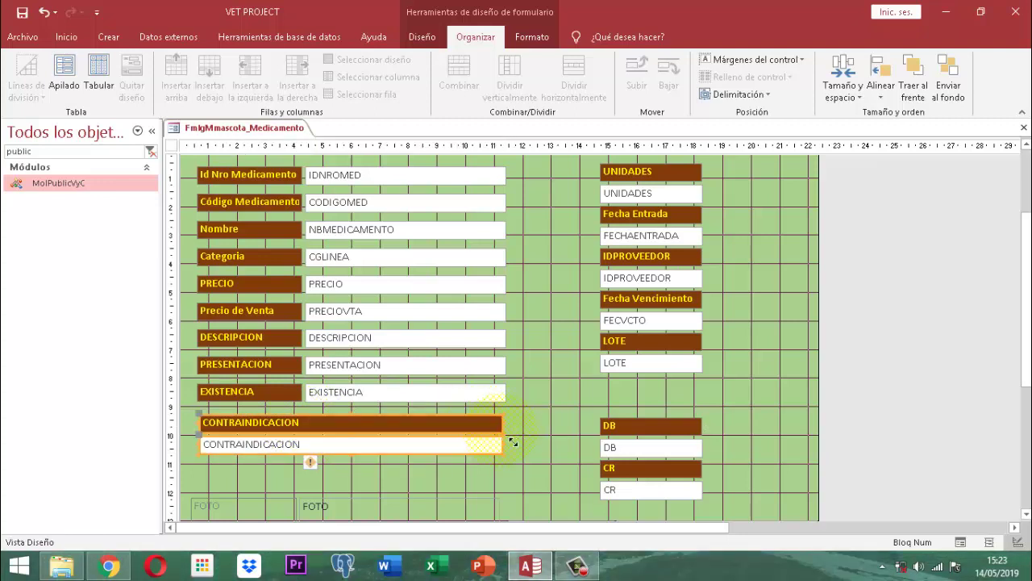
pyautogui.click(785, 378)
pyautogui.scroll(-1, 756, 396)
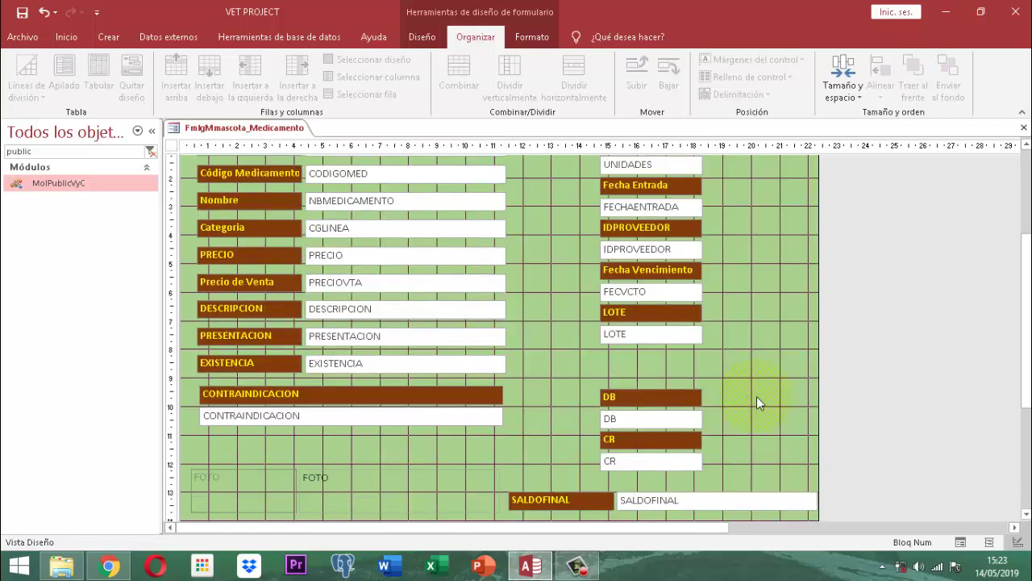
pyautogui.scroll(-1, 756, 403)
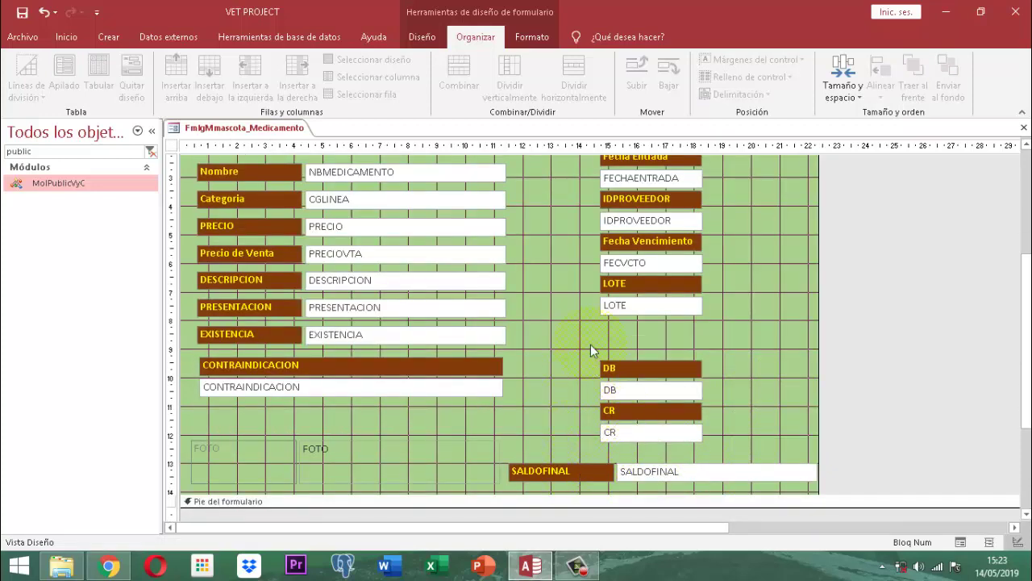
pyautogui.moveTo(586, 349); pyautogui.dragTo(682, 489)
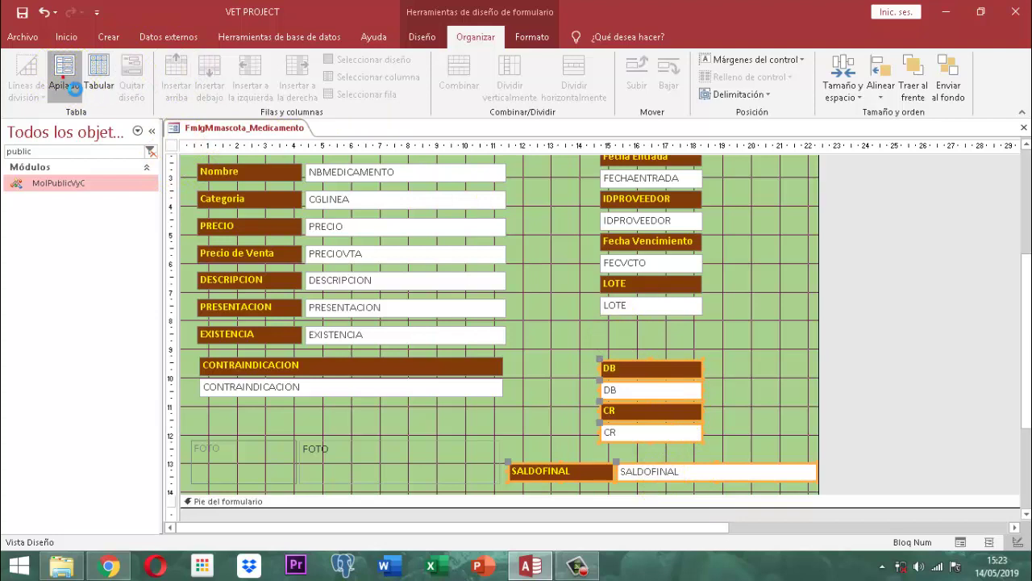
# Stack DB, CR and SALDOFINAL, remove the layout, and narrow them to the upper fields' width
pyautogui.click(65, 80)
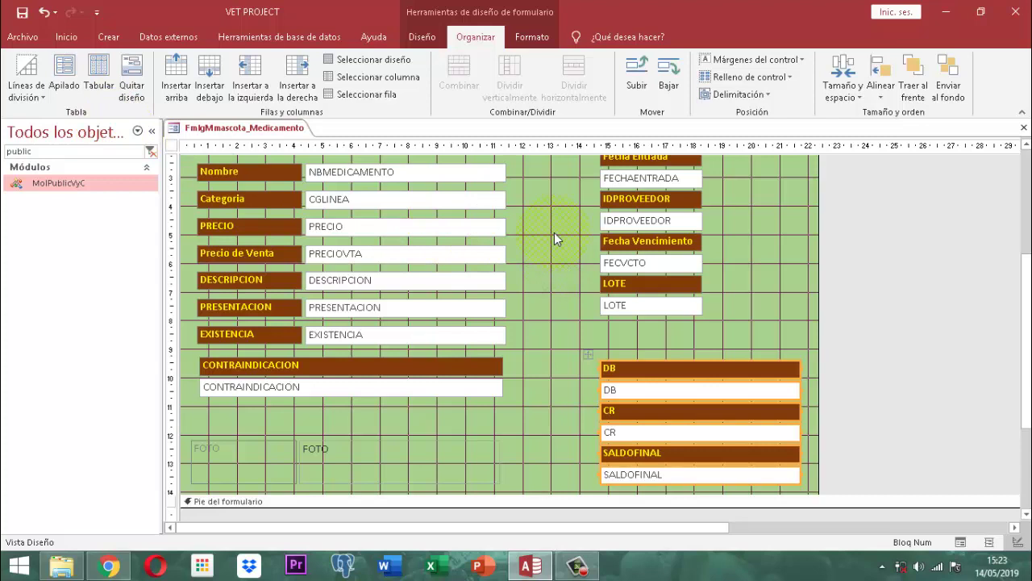
pyautogui.click(133, 90)
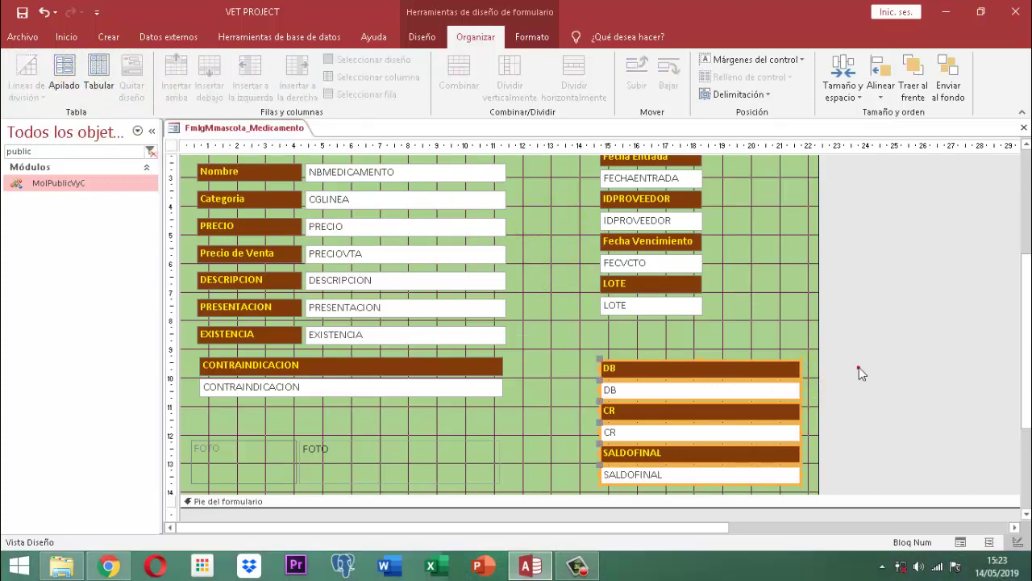
pyautogui.click(827, 365)
pyautogui.moveTo(826, 359); pyautogui.dragTo(777, 485)
pyautogui.moveTo(807, 379); pyautogui.dragTo(690, 390)
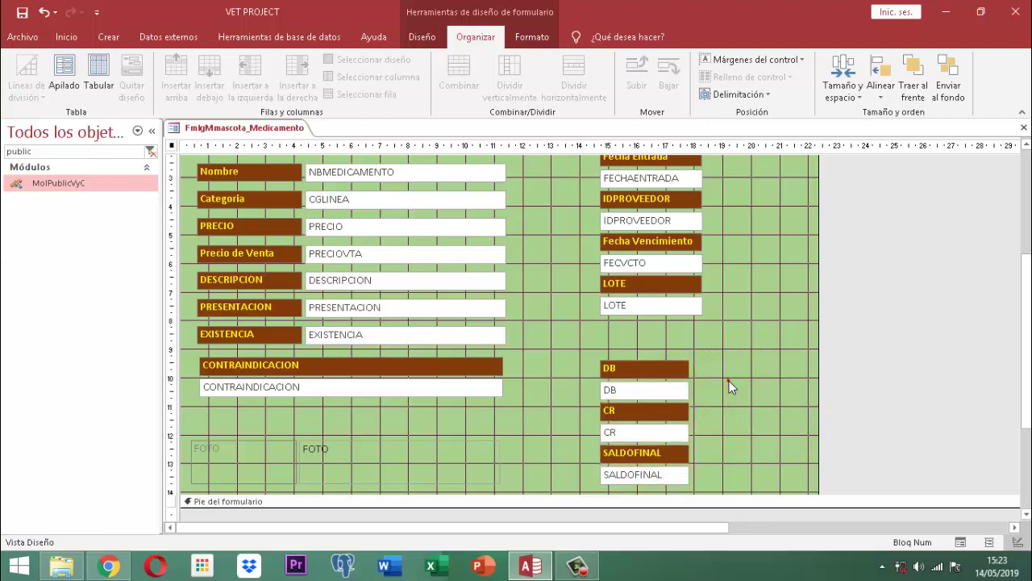
pyautogui.click(729, 380)
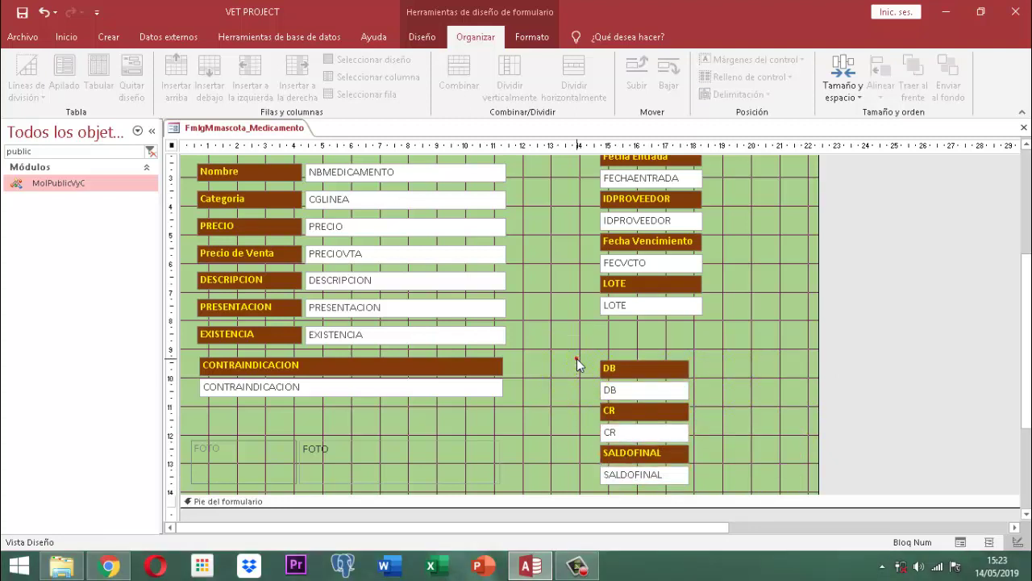
pyautogui.moveTo(576, 363); pyautogui.dragTo(697, 482)
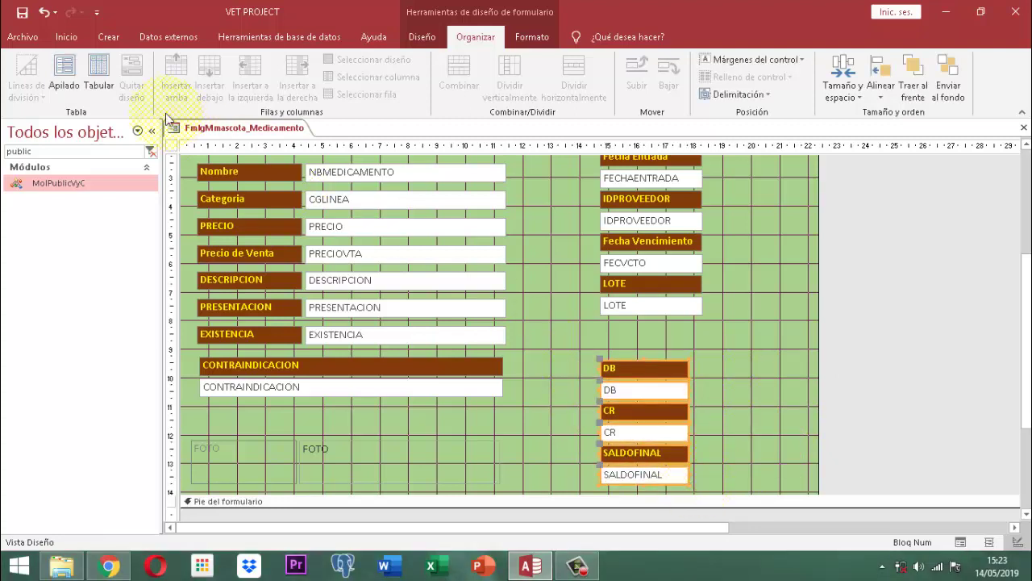
# Right-align the text of the DB, CR and SALDOFINAL labels and boxes
pyautogui.click(529, 39)
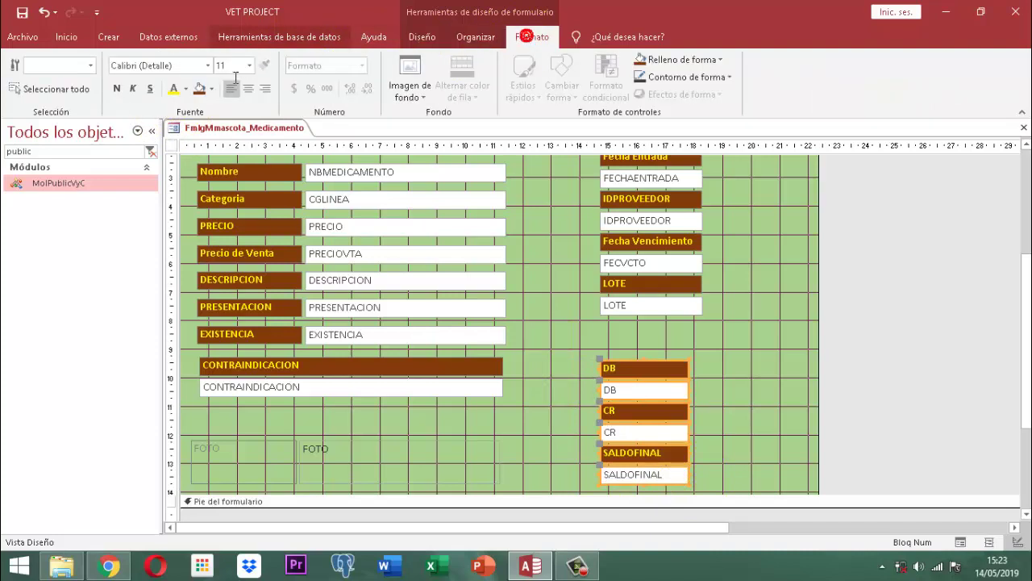
pyautogui.click(266, 88)
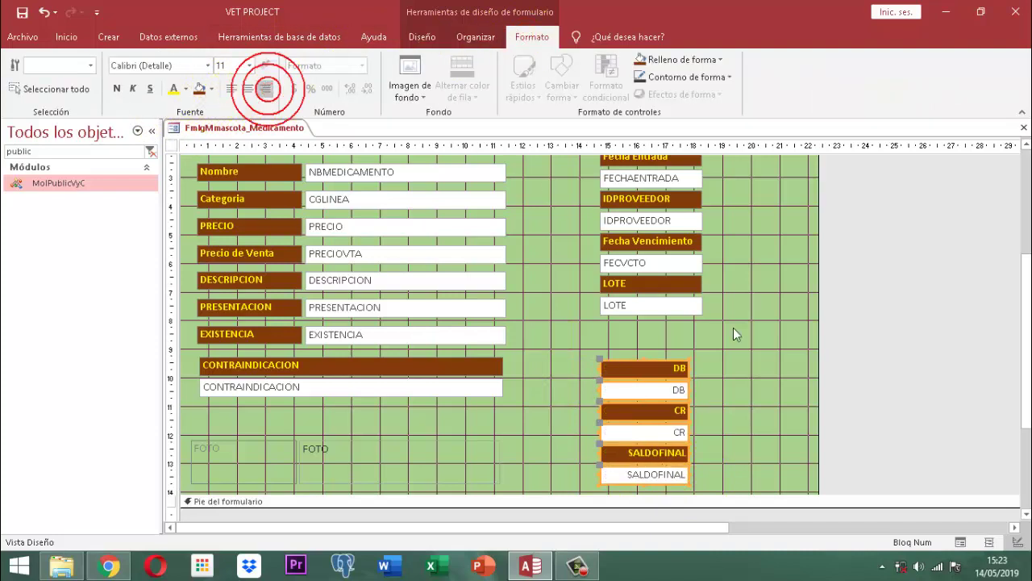
pyautogui.click(720, 356)
# Move the DB, CR and SALDOFINAL group up into a third column level with UNIDADES
pyautogui.scroll(3, 798, 292)
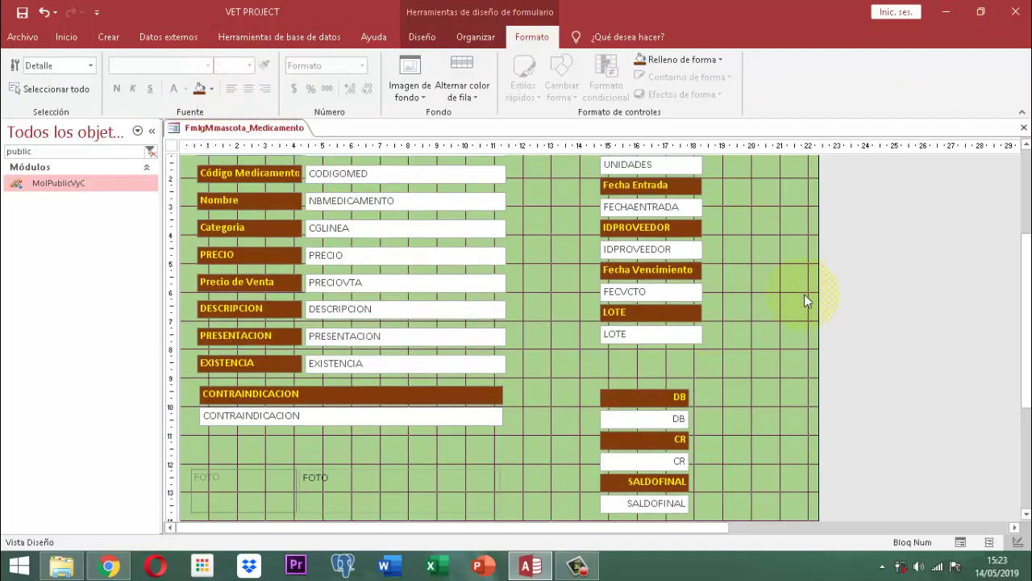
pyautogui.scroll(-3, 587, 439)
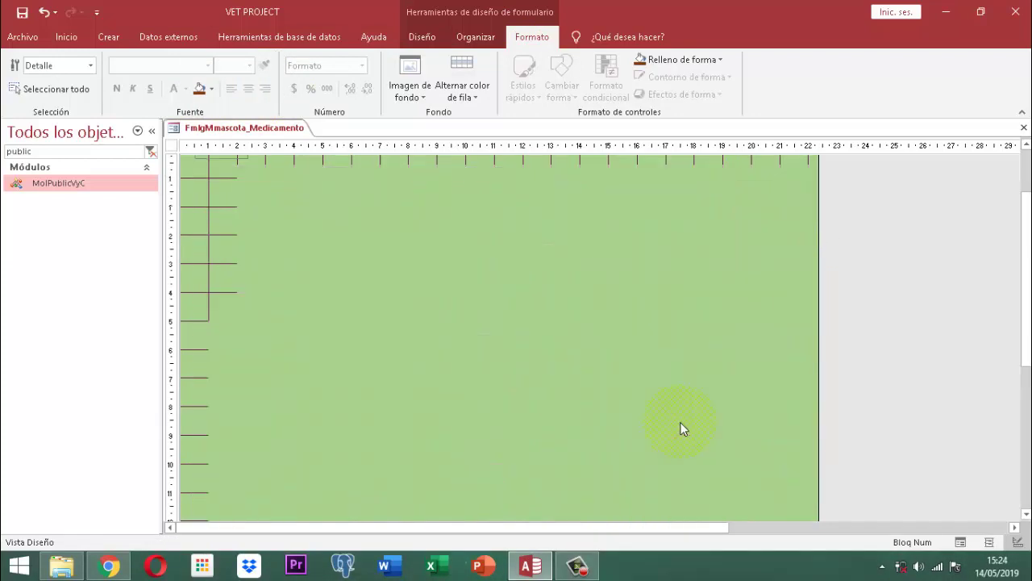
pyautogui.moveTo(571, 349); pyautogui.dragTo(721, 495)
pyautogui.moveTo(661, 419); pyautogui.dragTo(783, 221)
pyautogui.scroll(1, 865, 238)
pyautogui.scroll(2, 864, 239)
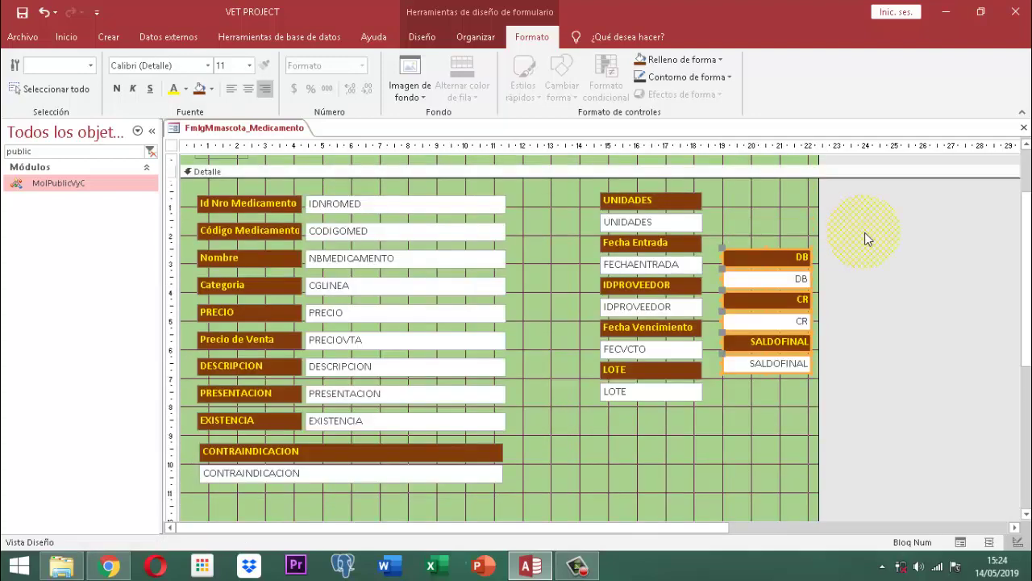
pyautogui.moveTo(858, 386); pyautogui.dragTo(779, 250)
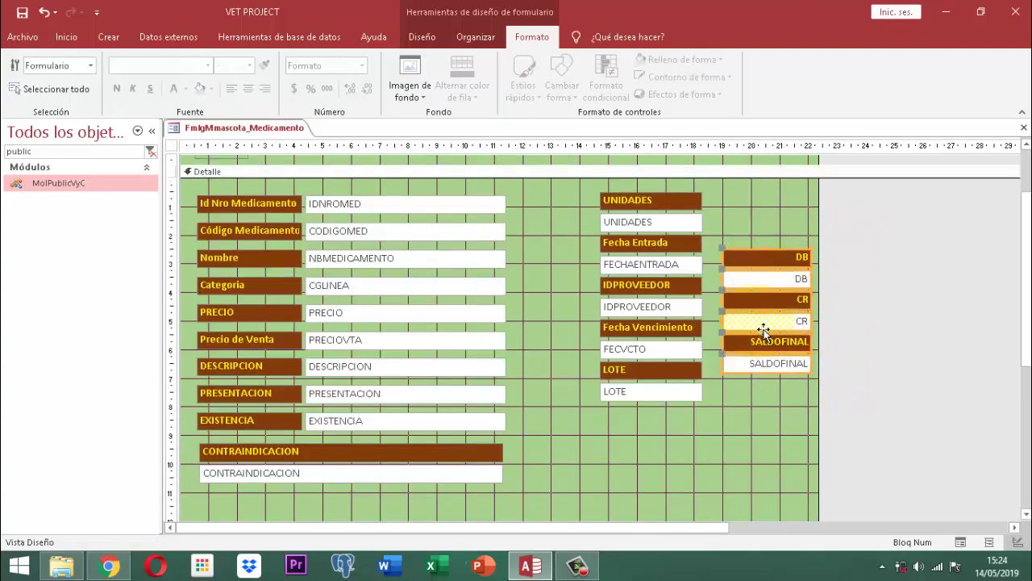
pyautogui.moveTo(749, 325); pyautogui.dragTo(752, 279)
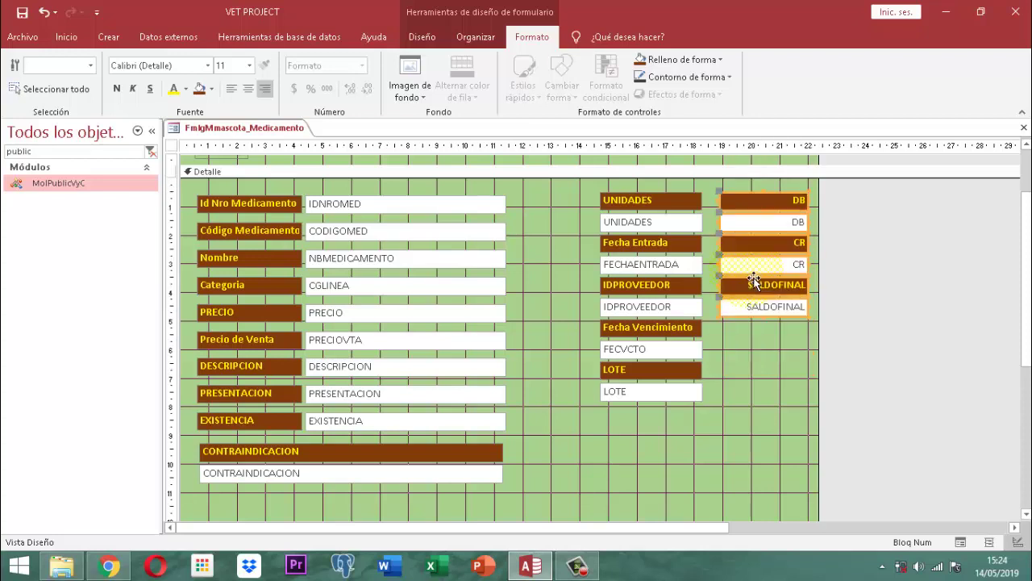
pyautogui.click(843, 262)
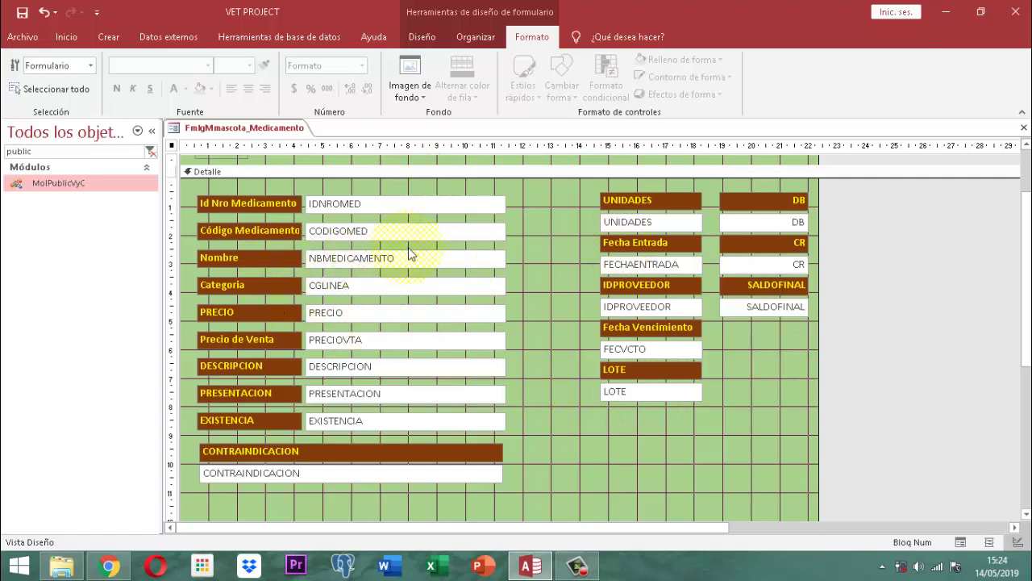
# Widen the NBMEDICAMENTO text box
pyautogui.click(451, 259)
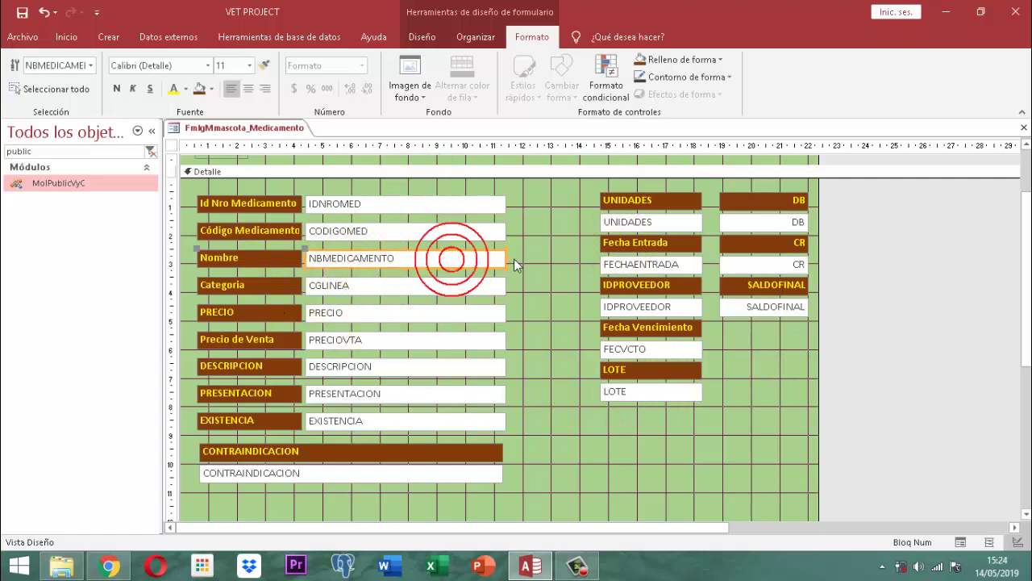
pyautogui.moveTo(505, 258); pyautogui.dragTo(595, 268)
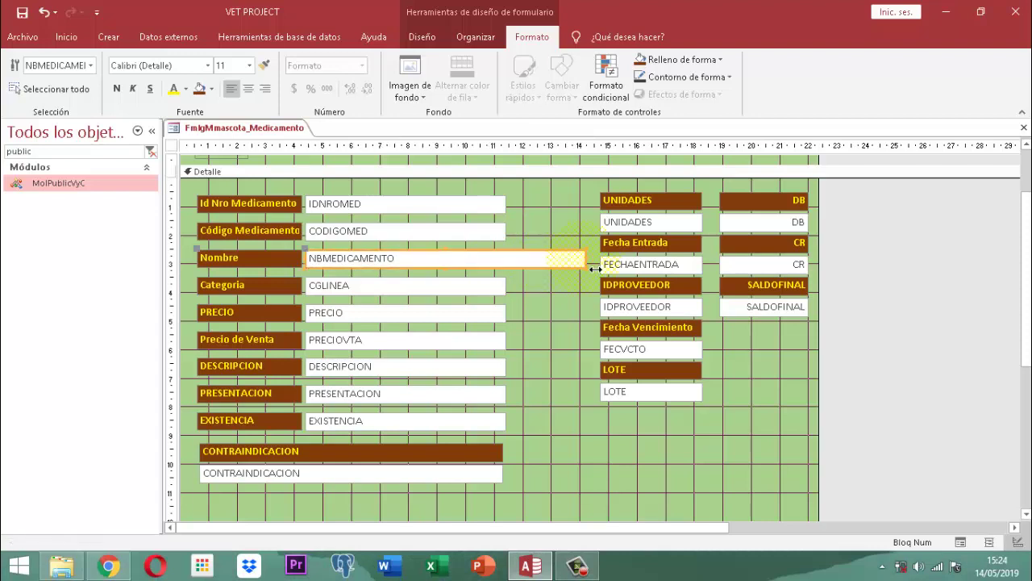
pyautogui.click(560, 329)
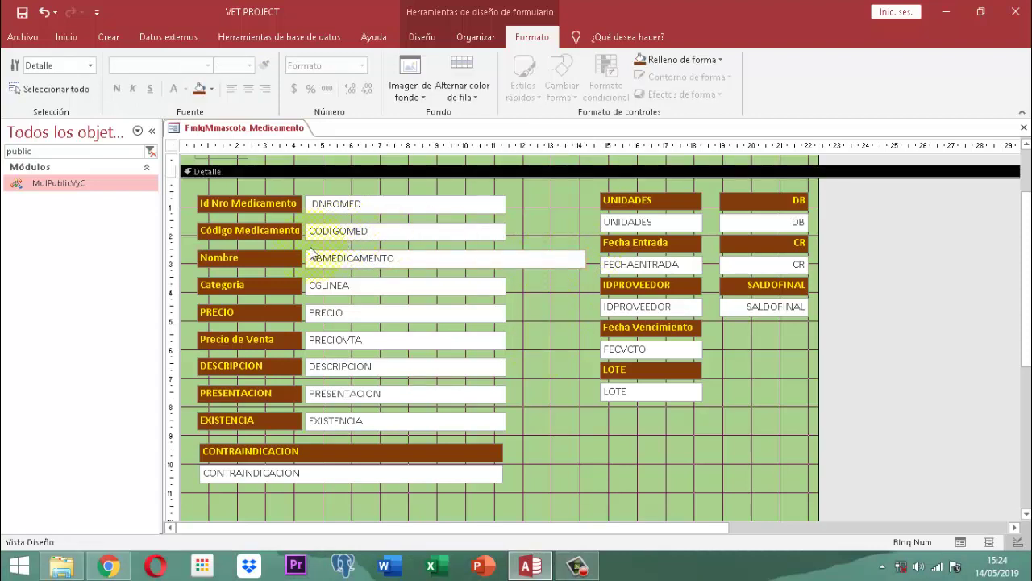
# Narrow the IDNROMED, CGLINEA, PRECIO and PRECIOVTA text boxes
pyautogui.click(403, 205)
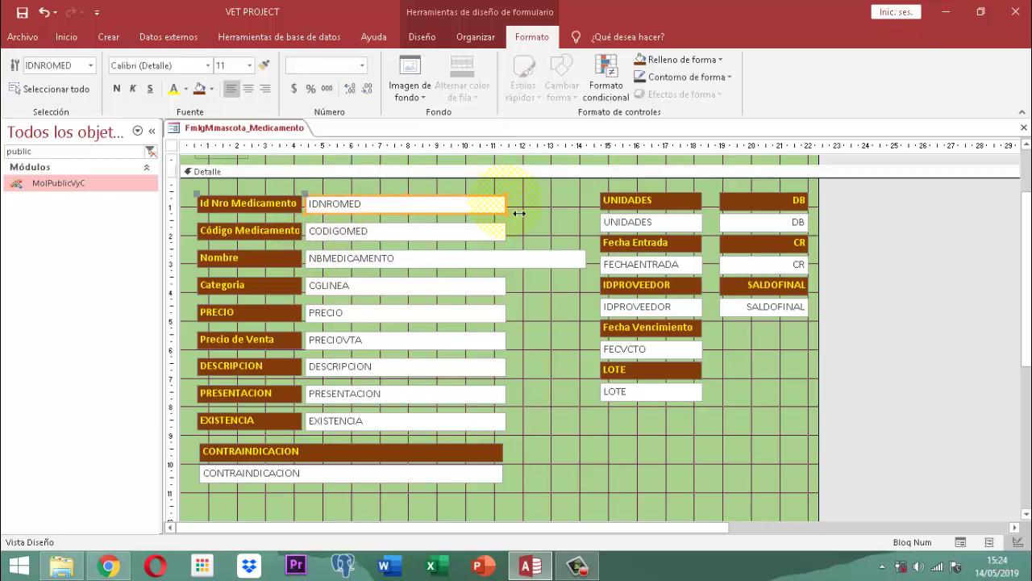
pyautogui.moveTo(518, 213); pyautogui.dragTo(408, 211)
pyautogui.click(465, 211)
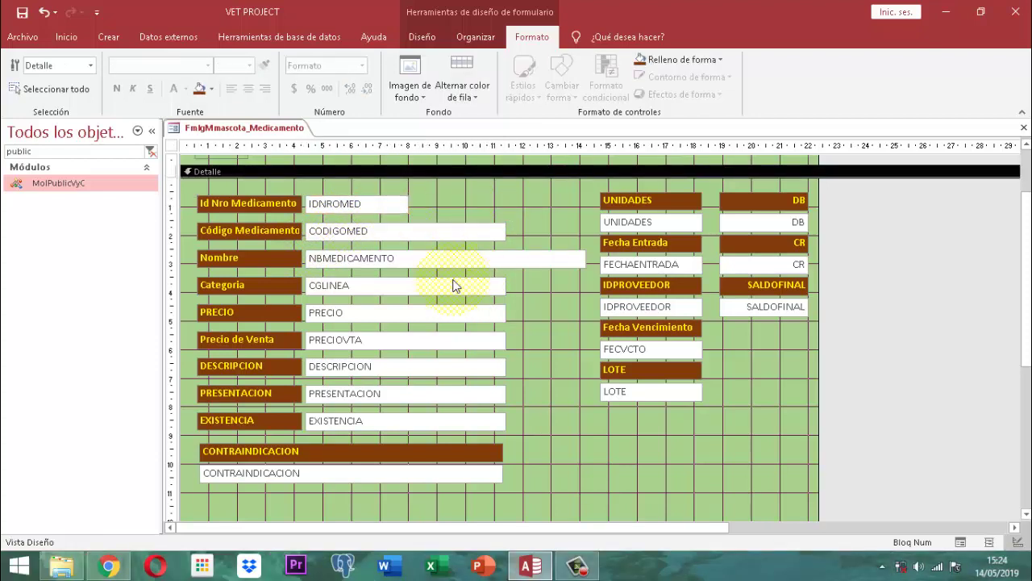
pyautogui.click(410, 285)
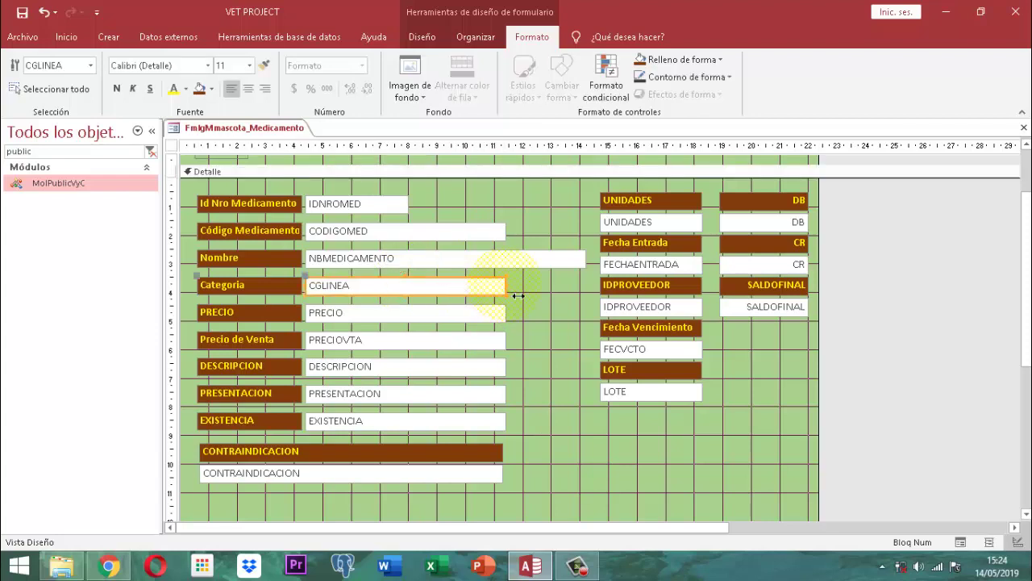
pyautogui.moveTo(518, 295); pyautogui.dragTo(432, 295)
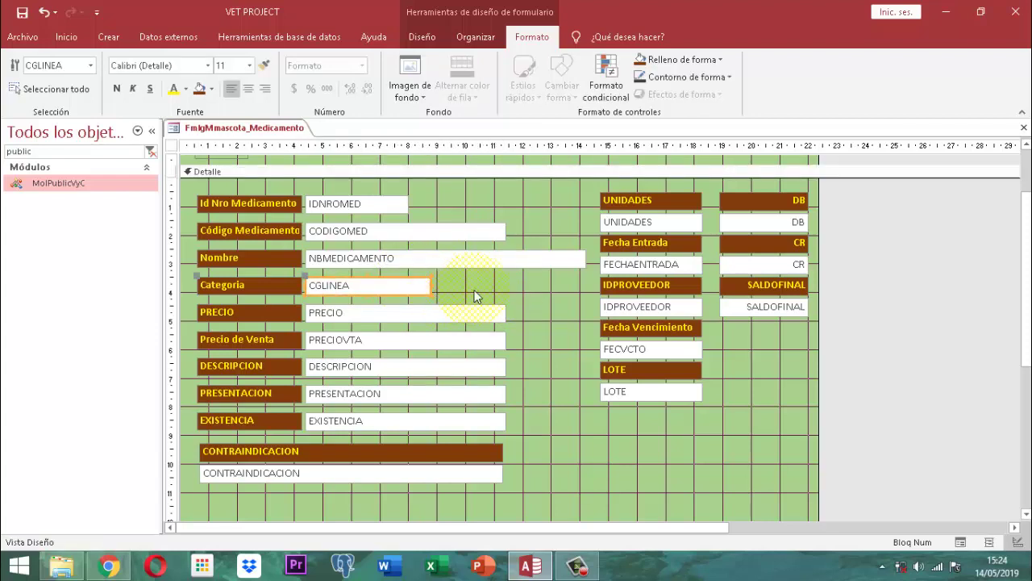
pyautogui.click(484, 287)
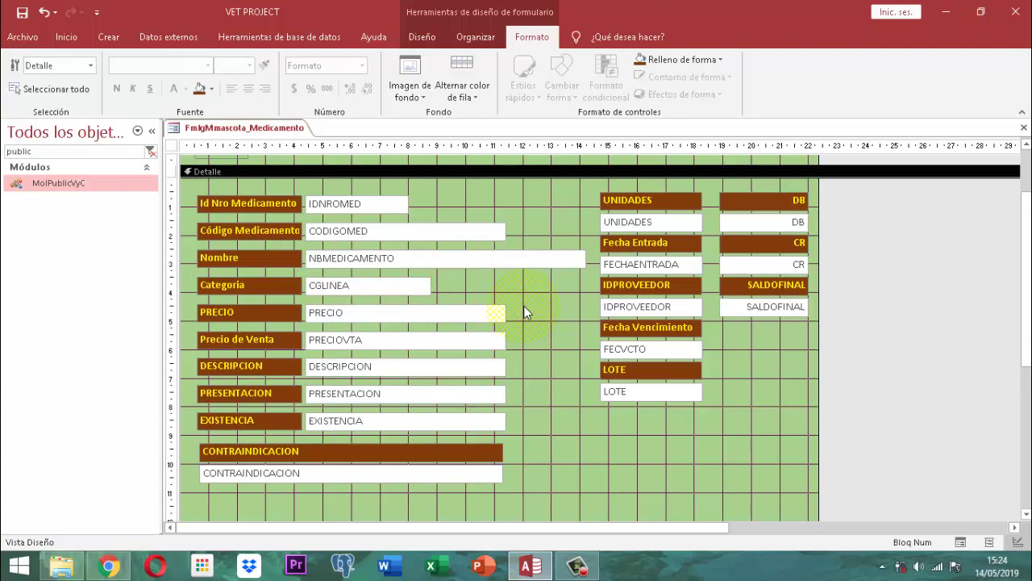
pyautogui.moveTo(524, 305); pyautogui.dragTo(481, 351)
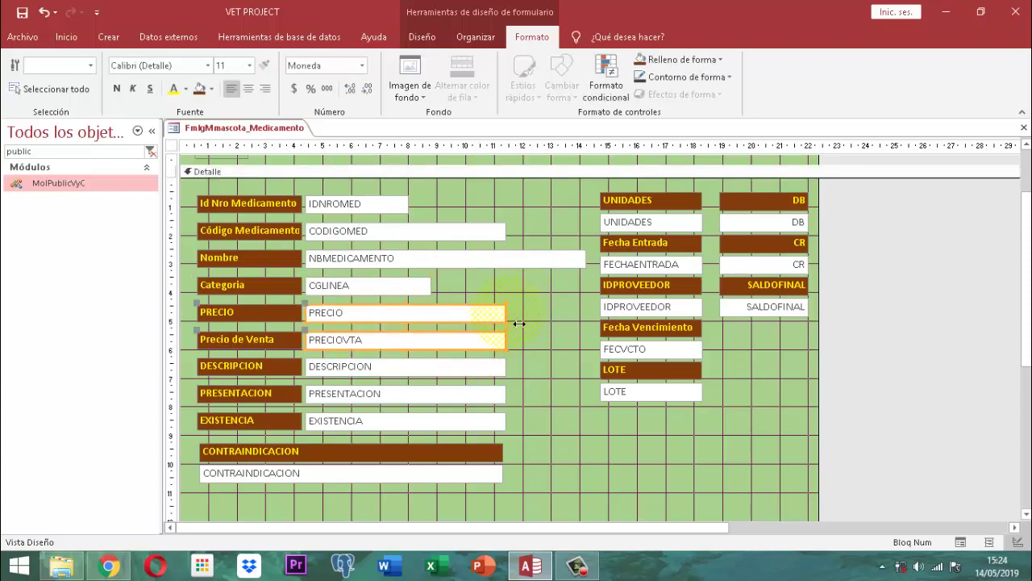
pyautogui.moveTo(519, 323); pyautogui.dragTo(424, 329)
pyautogui.click(473, 322)
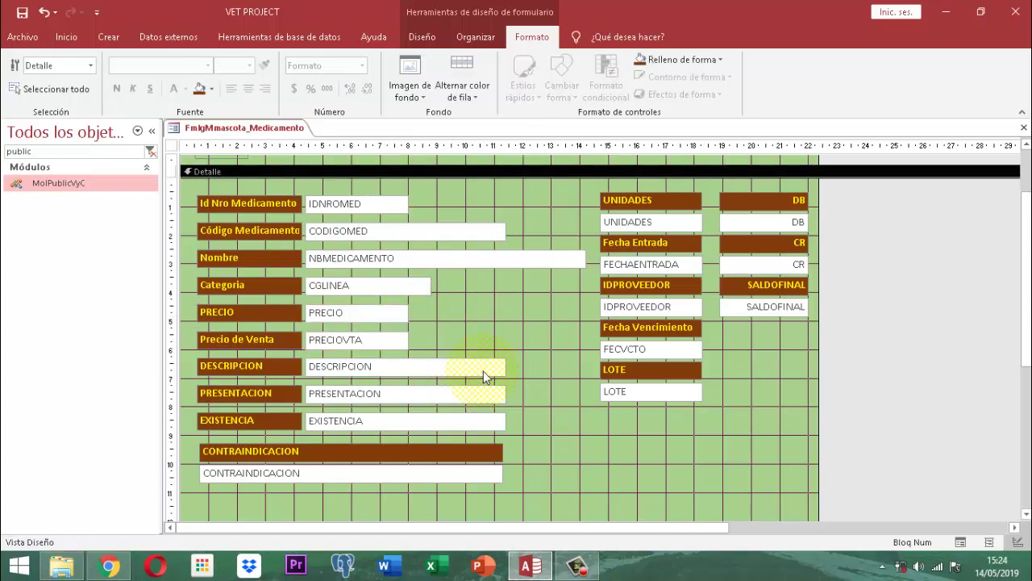
# Widen DESCRIPCION and line NBMEDICAMENTO's right edge up with the boxes below
pyautogui.click(525, 363)
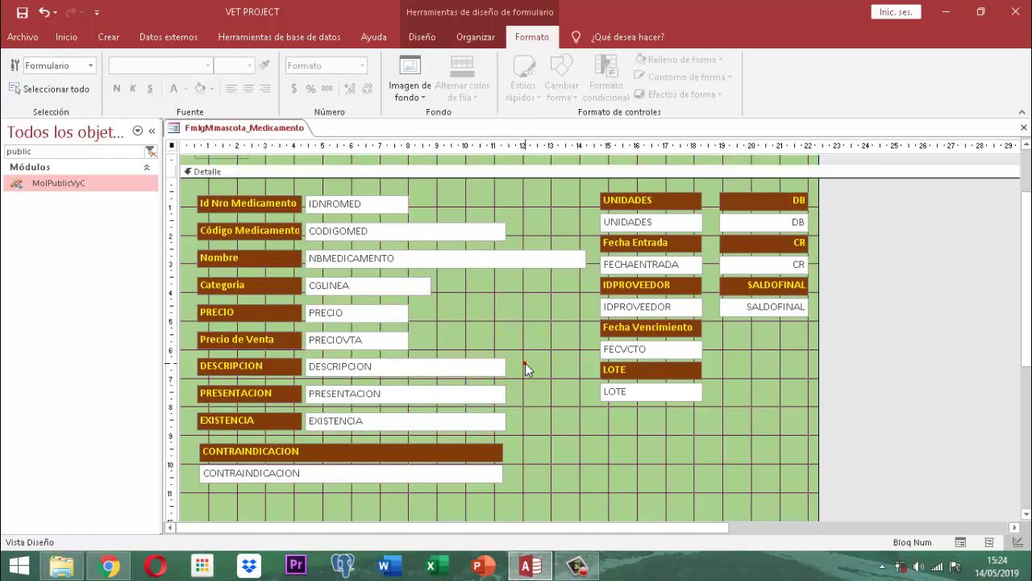
pyautogui.click(484, 367)
pyautogui.moveTo(505, 366); pyautogui.dragTo(594, 374)
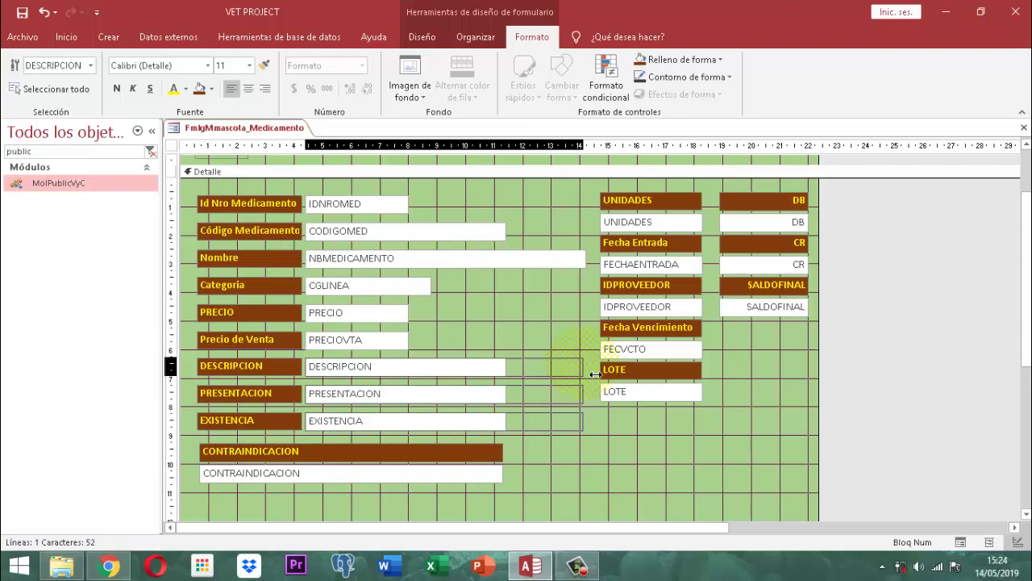
pyautogui.moveTo(594, 374); pyautogui.dragTo(584, 371)
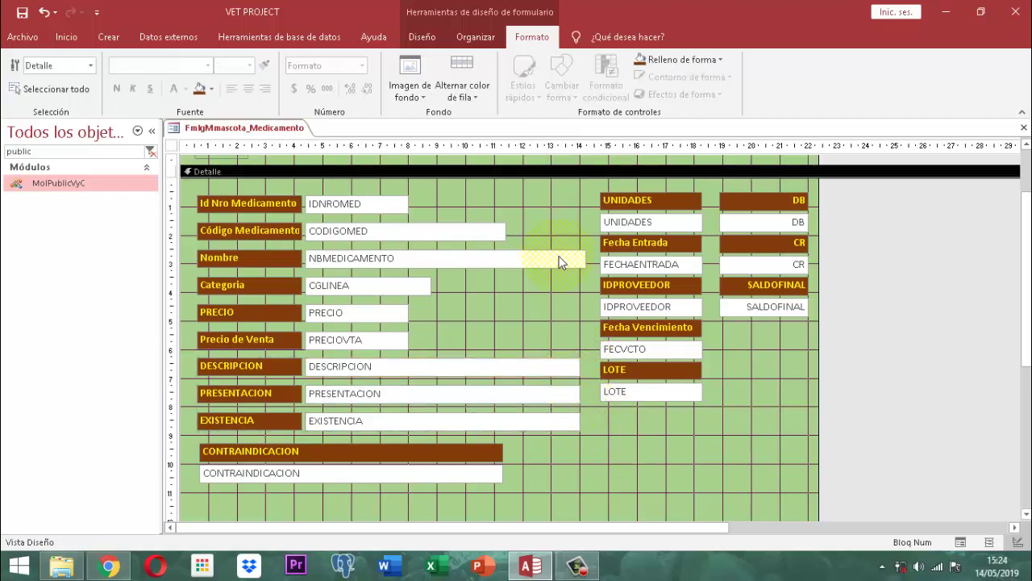
pyautogui.click(555, 259)
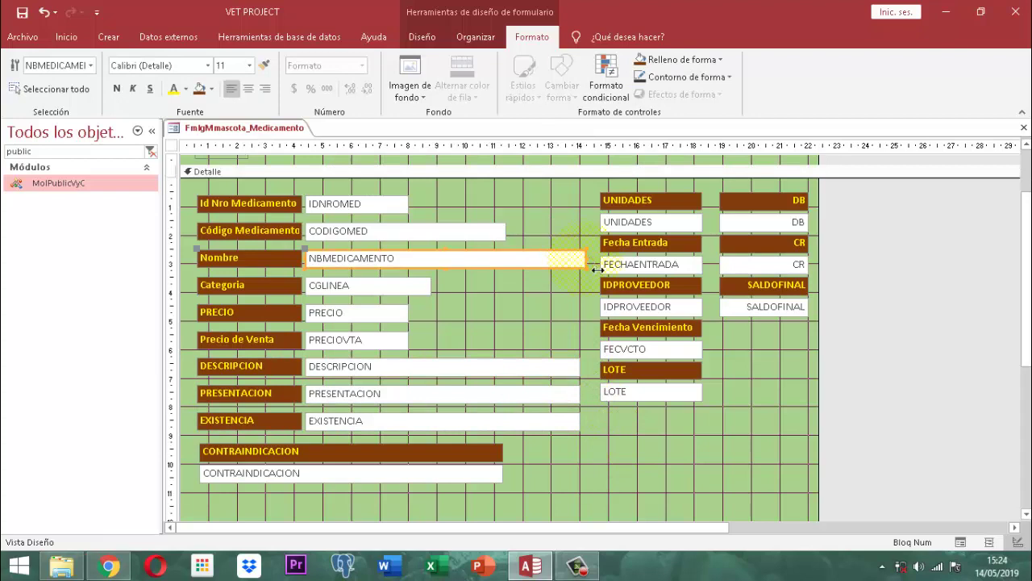
pyautogui.moveTo(597, 270); pyautogui.dragTo(586, 259)
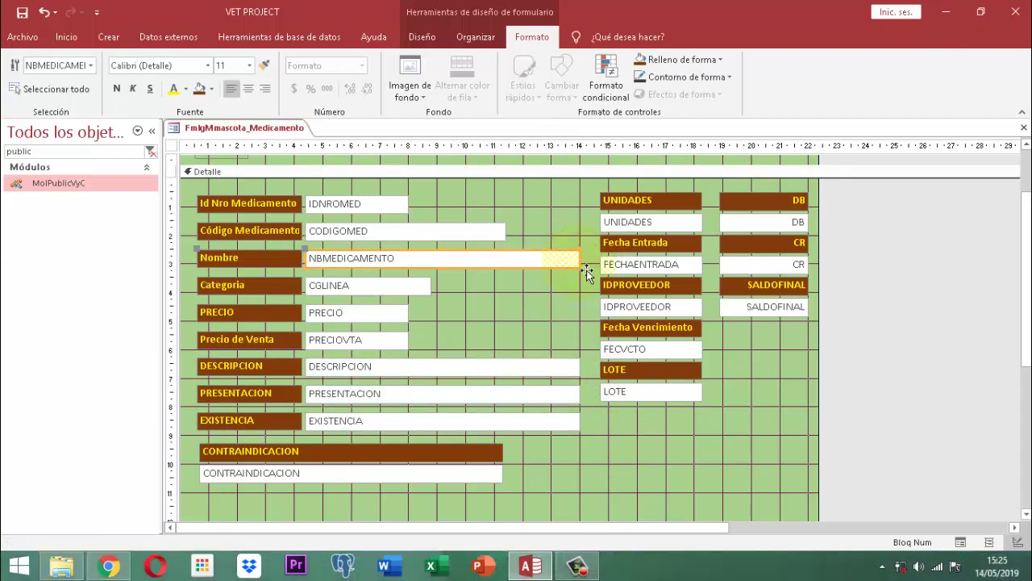
pyautogui.click(641, 436)
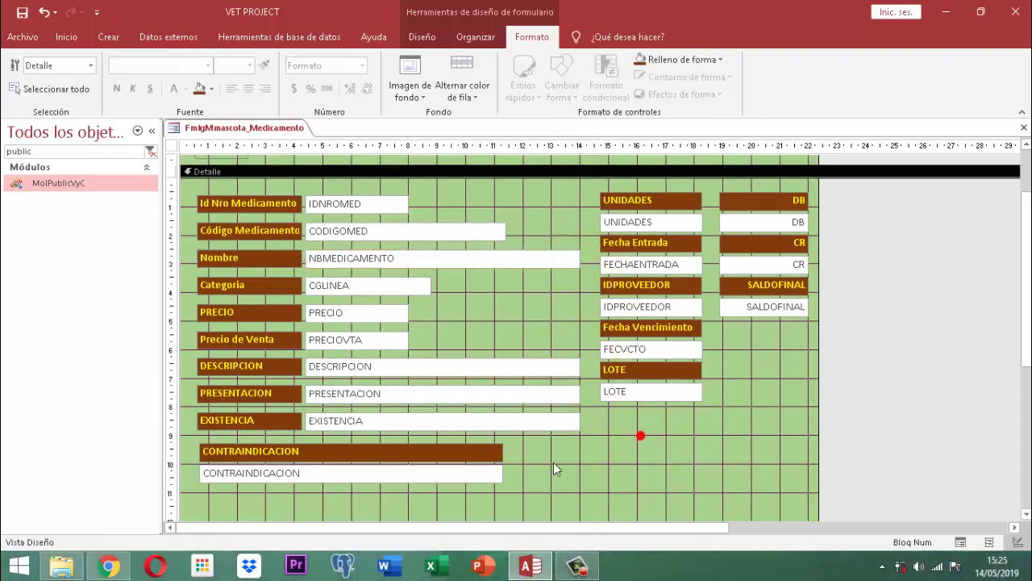
# Narrow the EXISTENCIA and PRESENTACION text boxes
pyautogui.click(355, 425)
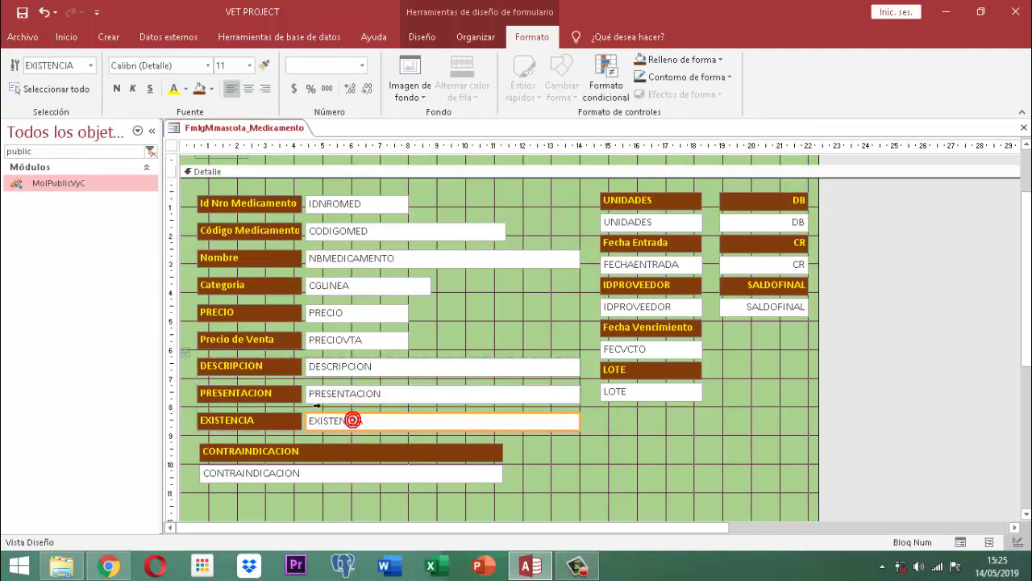
pyautogui.moveTo(195, 363); pyautogui.dragTo(196, 421)
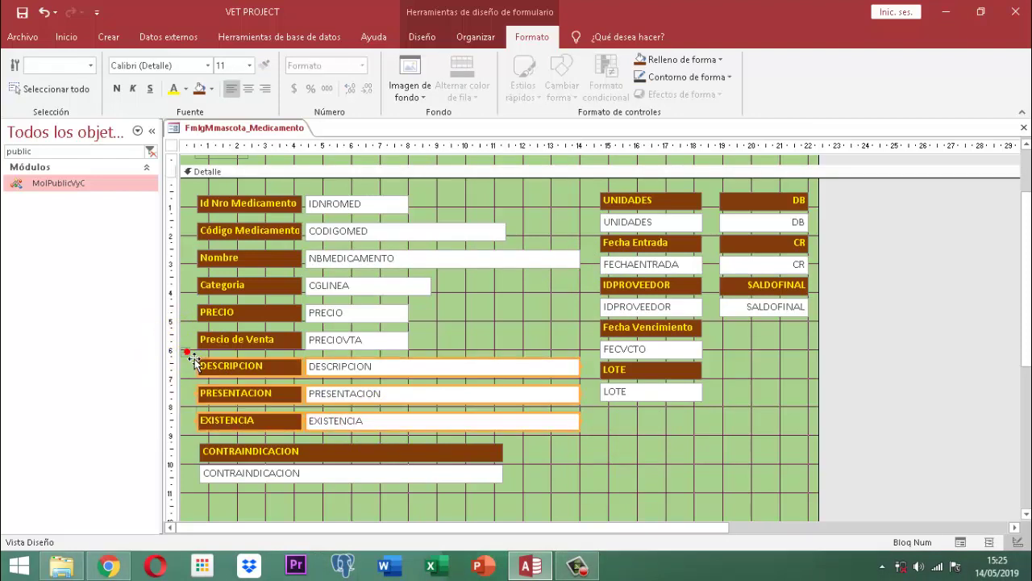
pyautogui.click(477, 39)
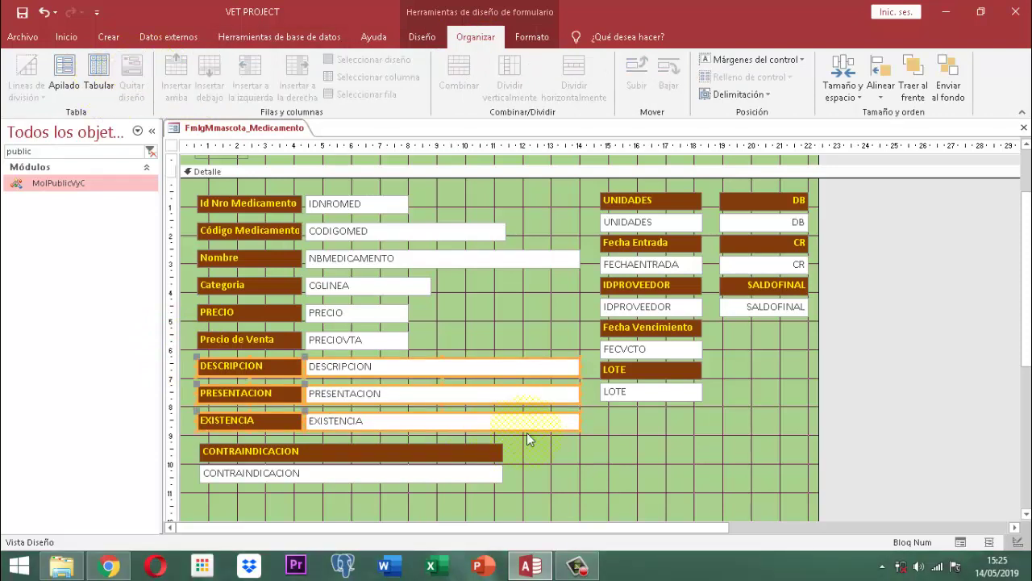
pyautogui.click(560, 455)
pyautogui.click(548, 428)
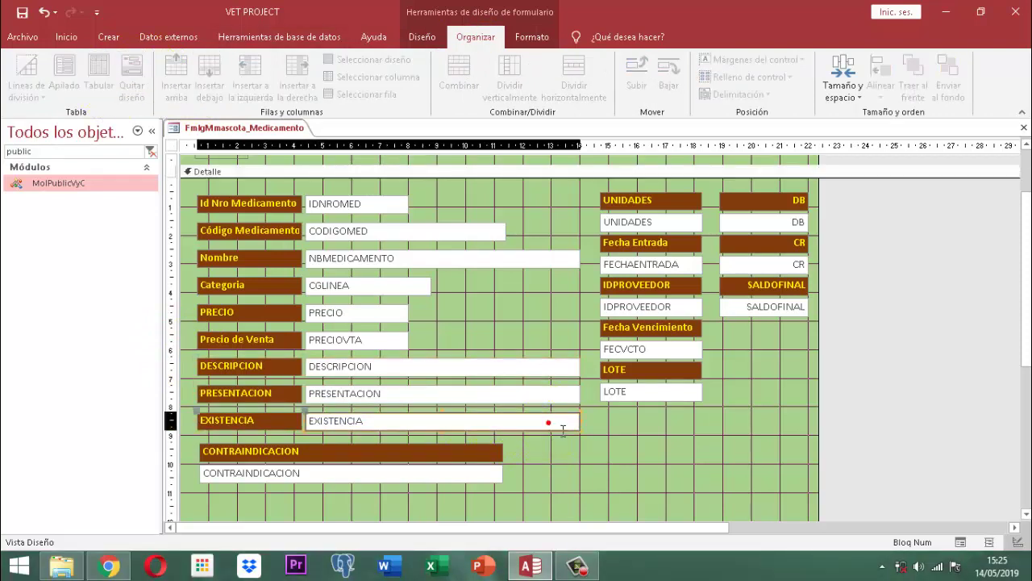
pyautogui.moveTo(578, 423); pyautogui.dragTo(382, 452)
pyautogui.click(485, 391)
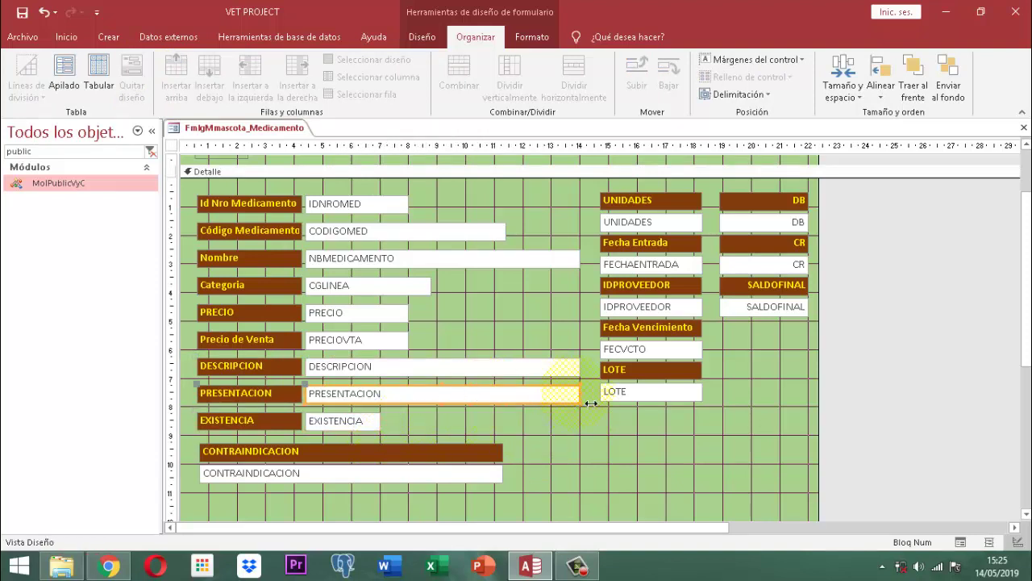
pyautogui.moveTo(579, 393); pyautogui.dragTo(458, 419)
pyautogui.click(458, 420)
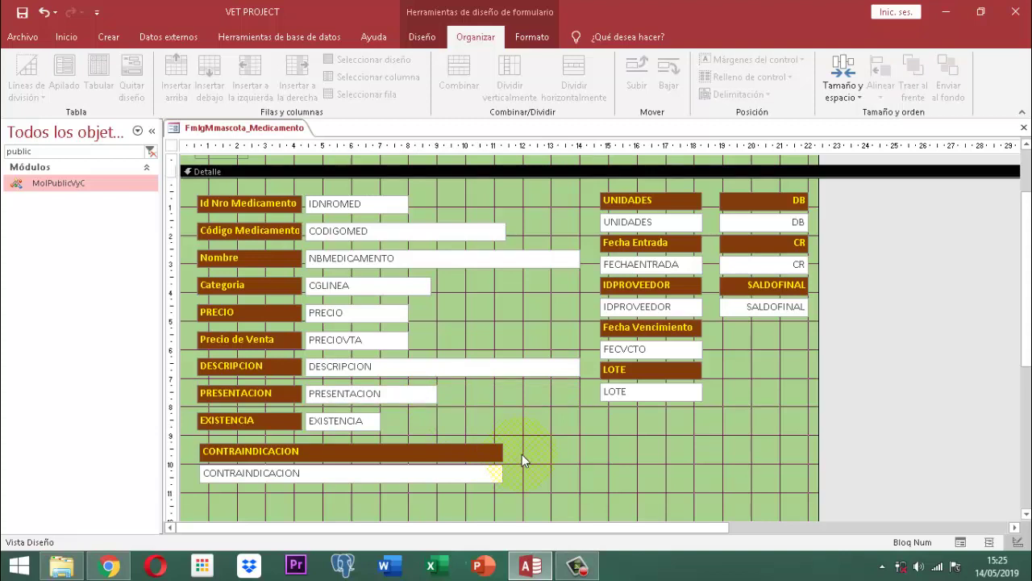
# Widen the CONTRAINDICACION label and box to end flush with Nombre and DESCRIPCION
pyautogui.moveTo(522, 454); pyautogui.dragTo(590, 464)
pyautogui.click(600, 450)
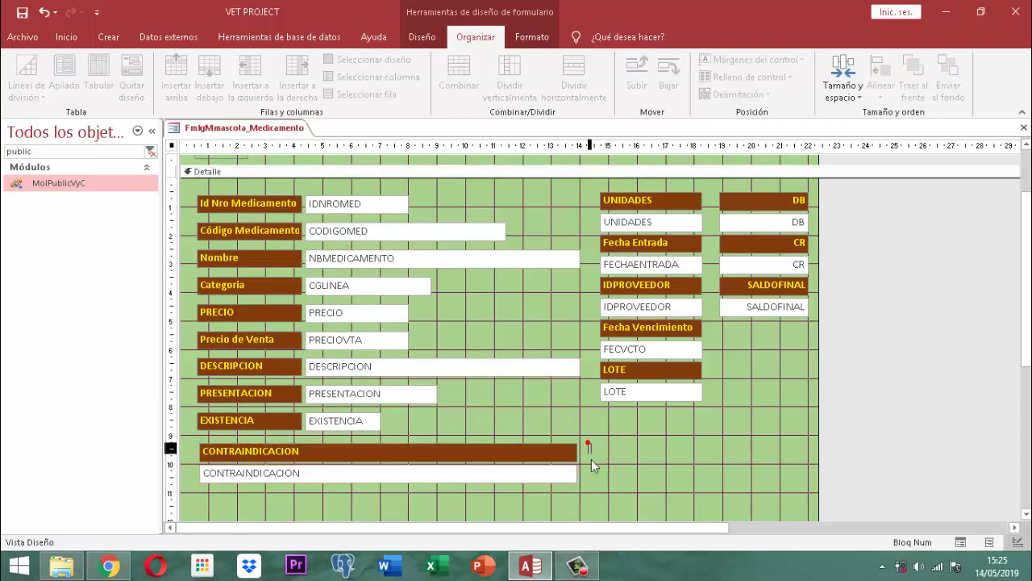
pyautogui.click(568, 483)
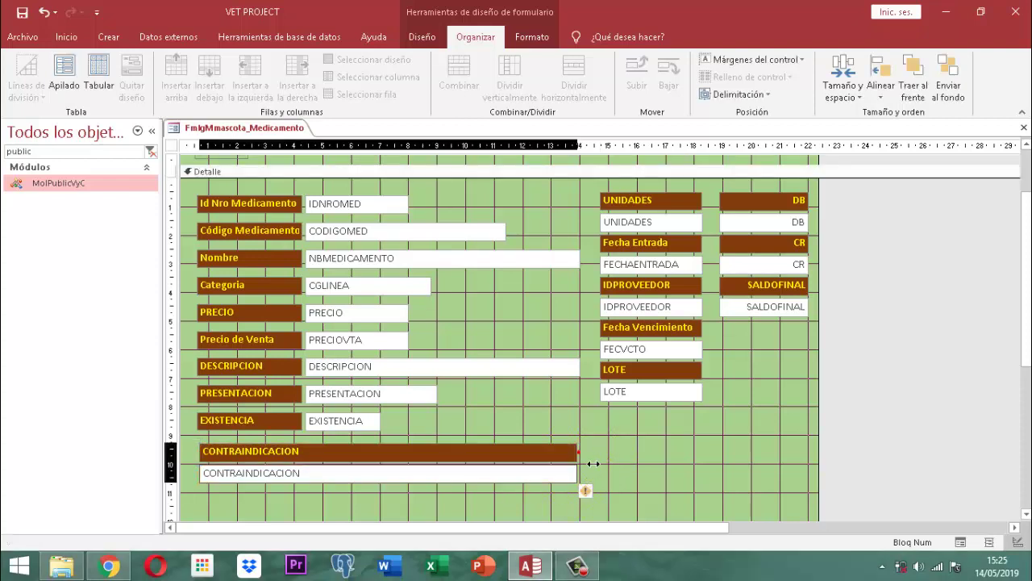
pyautogui.click(606, 452)
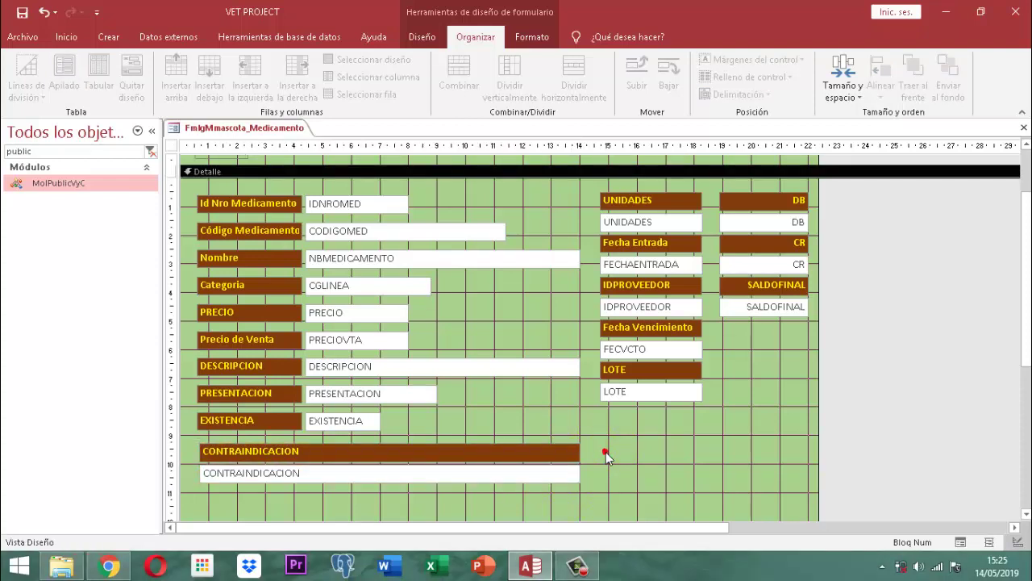
pyautogui.scroll(-3, 606, 452)
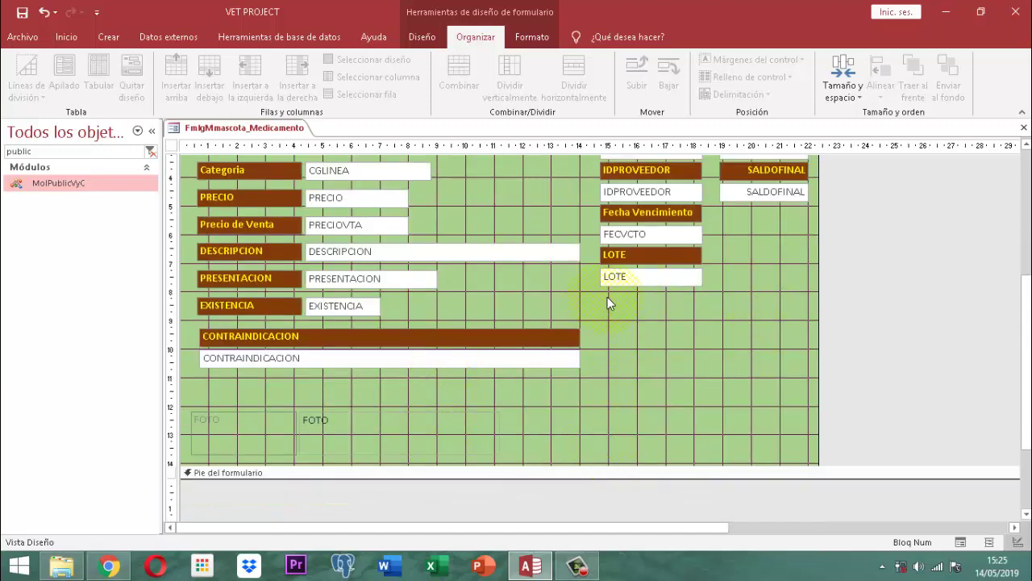
# Shorten the FOTO label and move it and the FOTO box up below LOTE
pyautogui.click(275, 419)
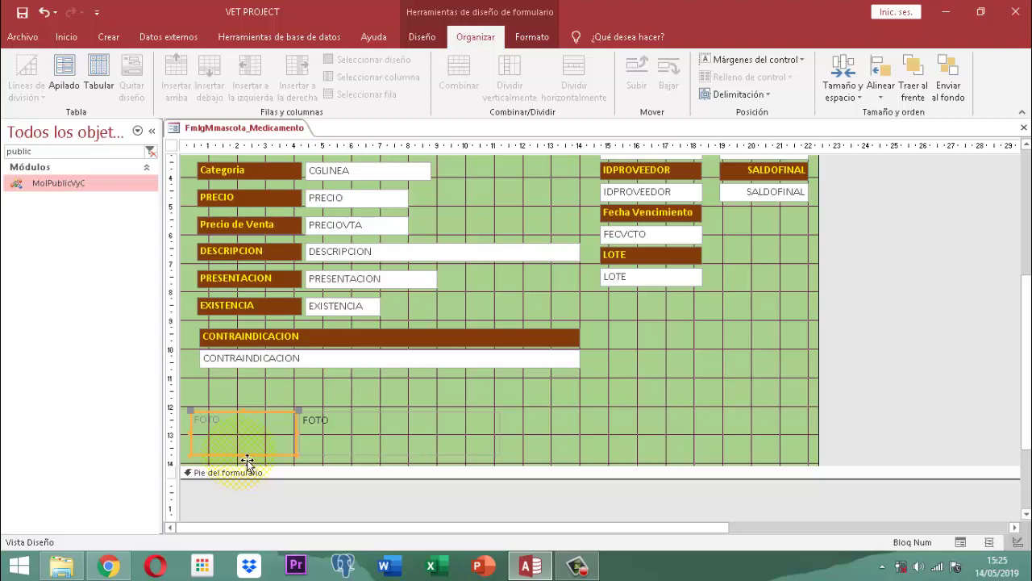
pyautogui.moveTo(253, 461); pyautogui.dragTo(256, 437)
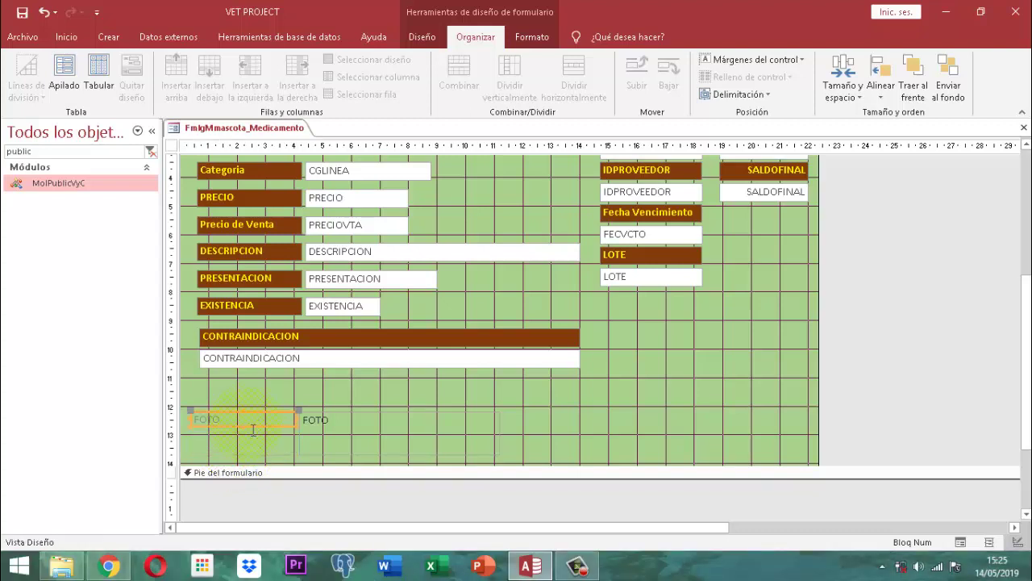
pyautogui.moveTo(191, 408); pyautogui.dragTo(656, 298)
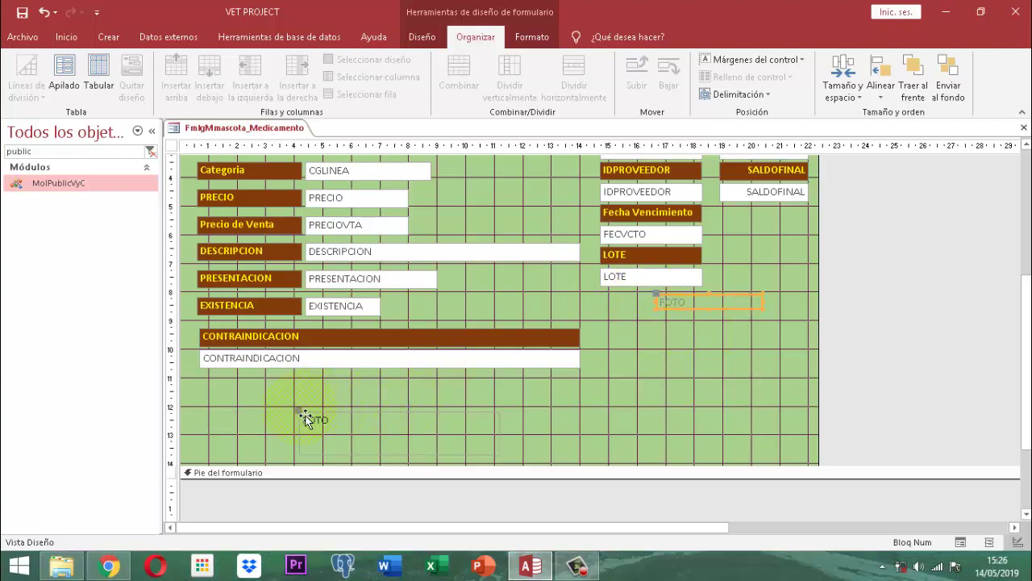
pyautogui.moveTo(307, 418); pyautogui.dragTo(608, 322)
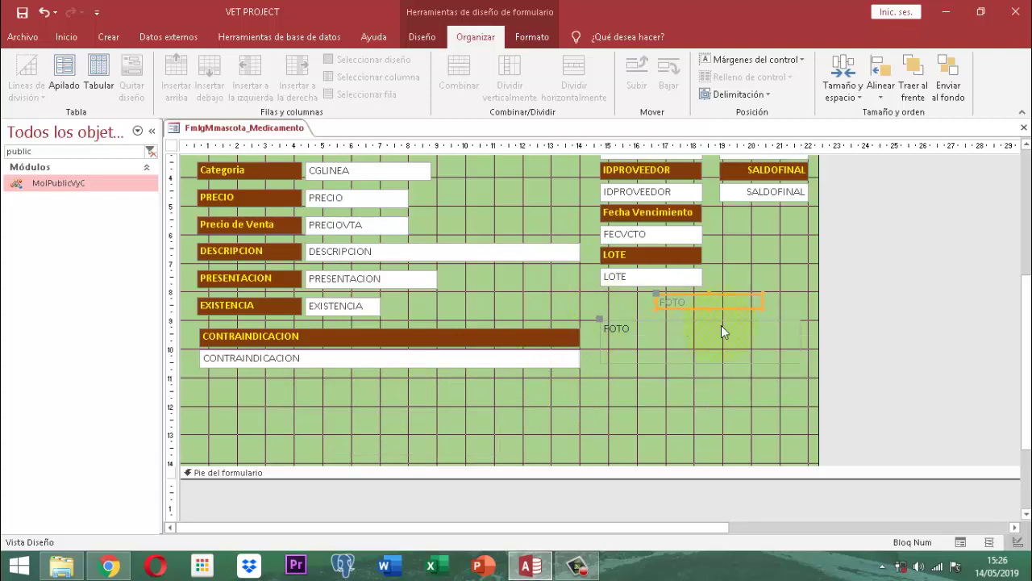
# Widen the FOTO image box slightly and stretch it down toward the form footer
pyautogui.click(809, 340)
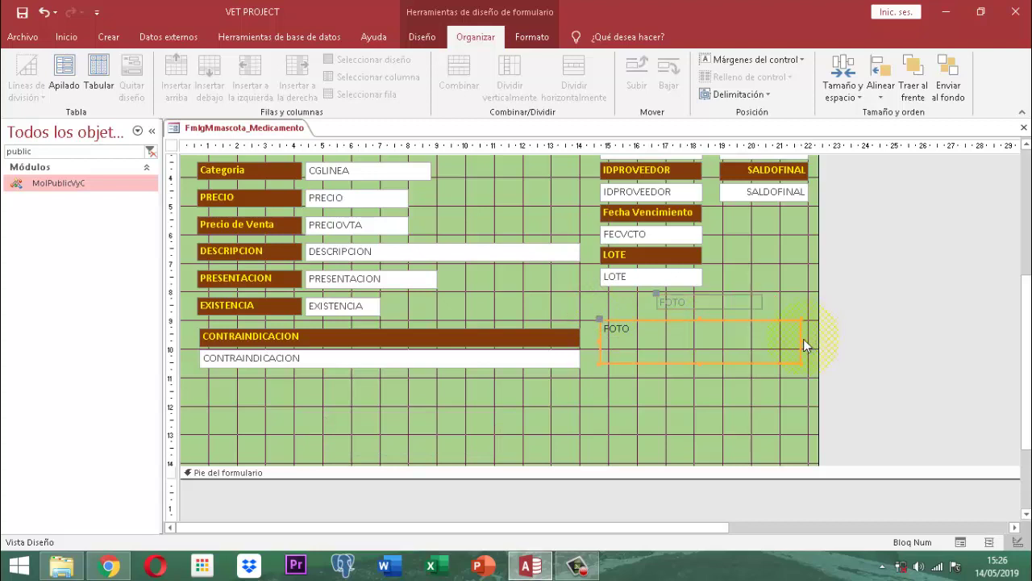
pyautogui.moveTo(810, 350); pyautogui.dragTo(808, 348)
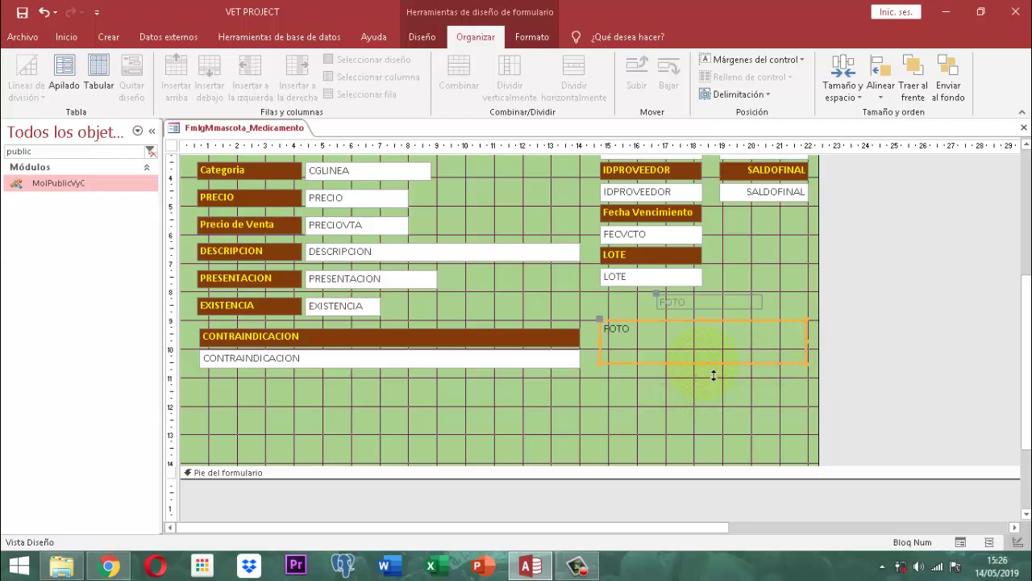
pyautogui.moveTo(712, 375); pyautogui.dragTo(700, 467)
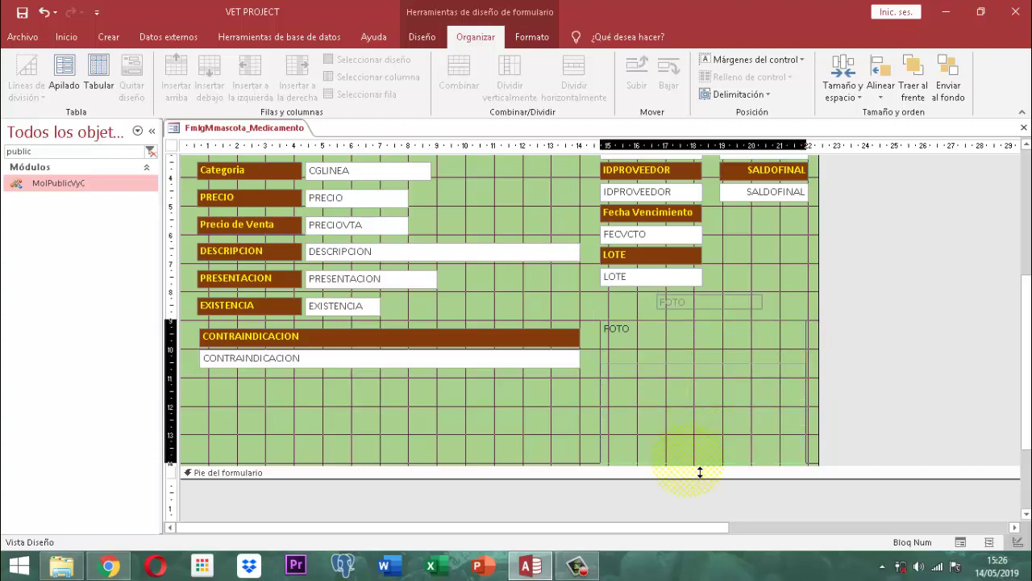
pyautogui.click(737, 438)
pyautogui.click(863, 363)
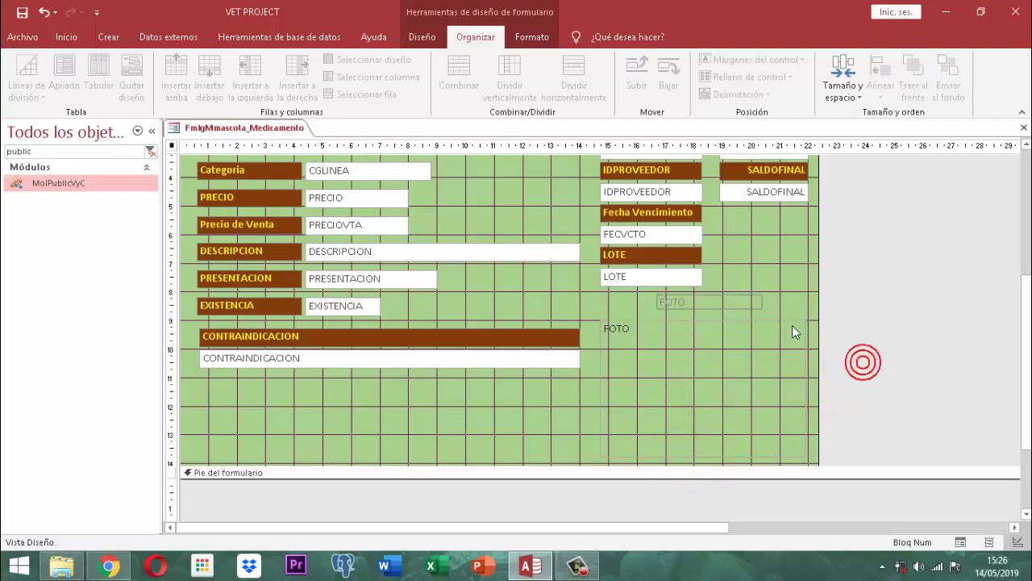
pyautogui.click(710, 306)
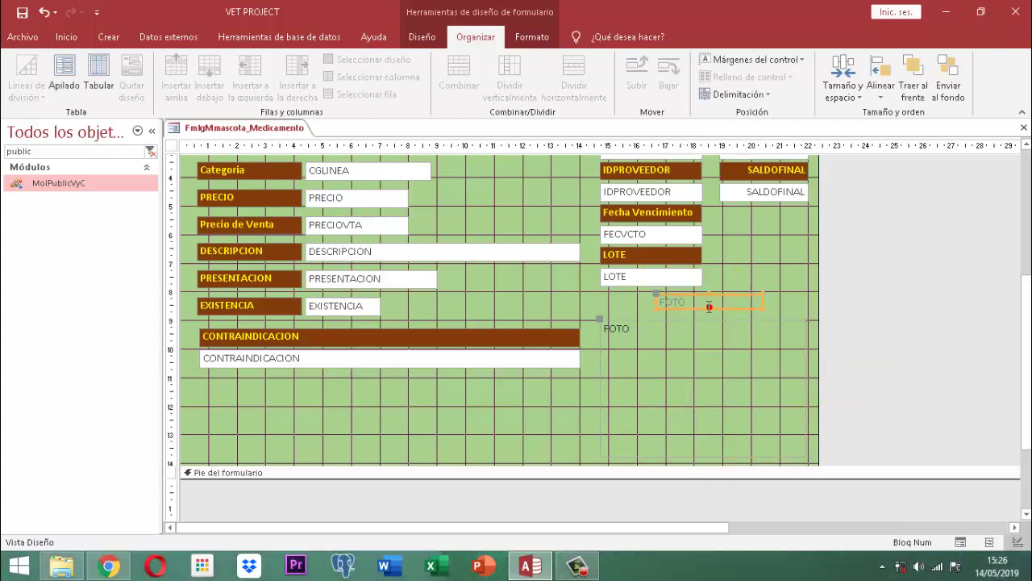
pyautogui.click(687, 252)
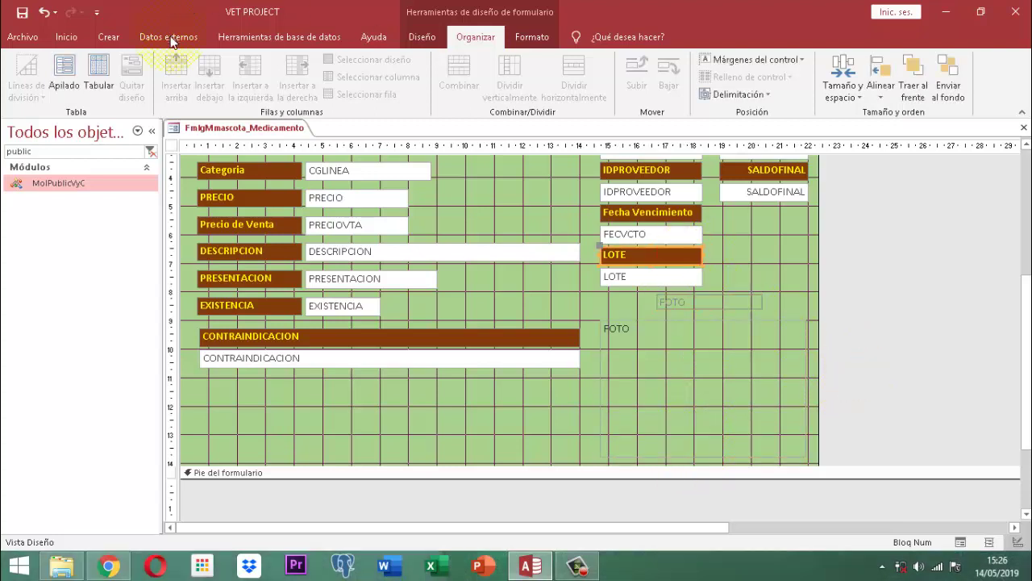
# Copy LOTE's brown fill and bold yellow text onto the FOTO label with Copiar formato
pyautogui.click(530, 38)
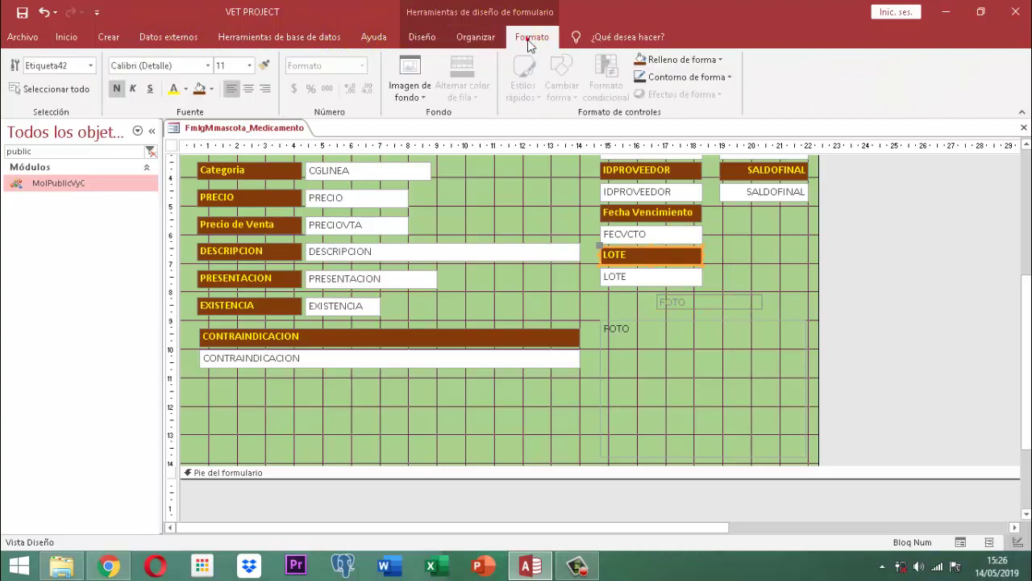
pyautogui.click(264, 64)
pyautogui.click(671, 307)
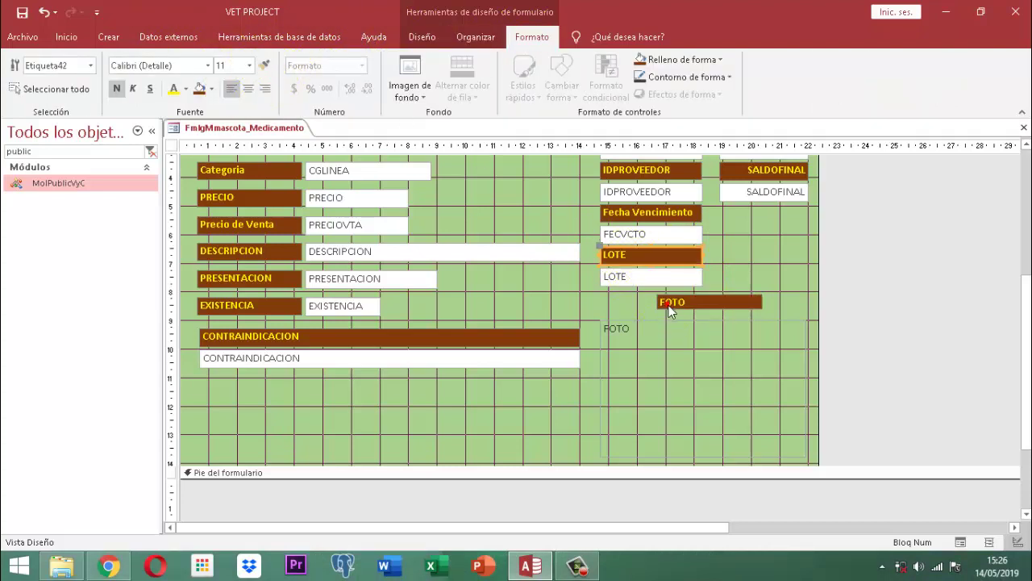
pyautogui.click(854, 302)
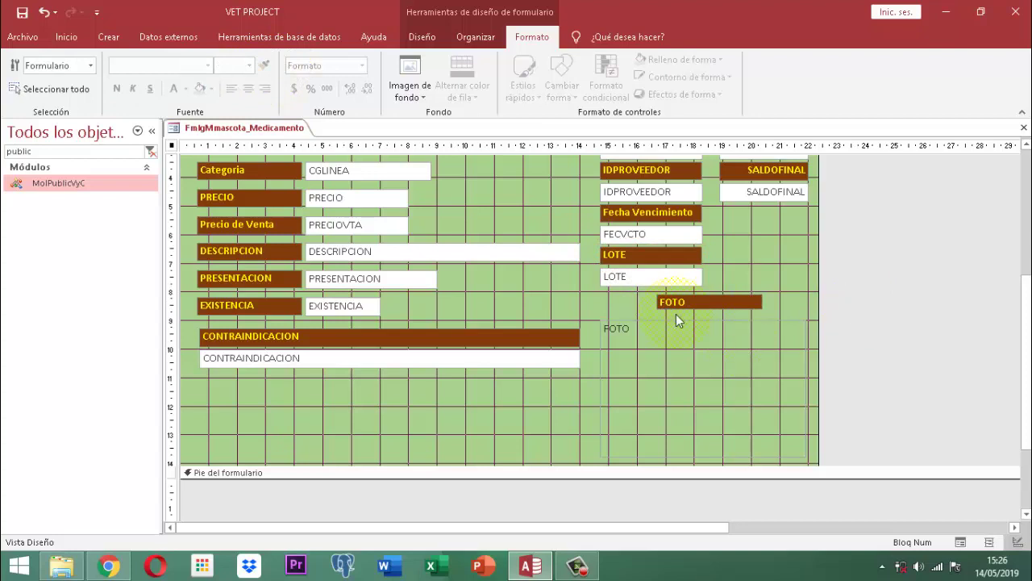
# Give the FOTO label and image box a black outline
pyautogui.moveTo(595, 299); pyautogui.dragTo(709, 349)
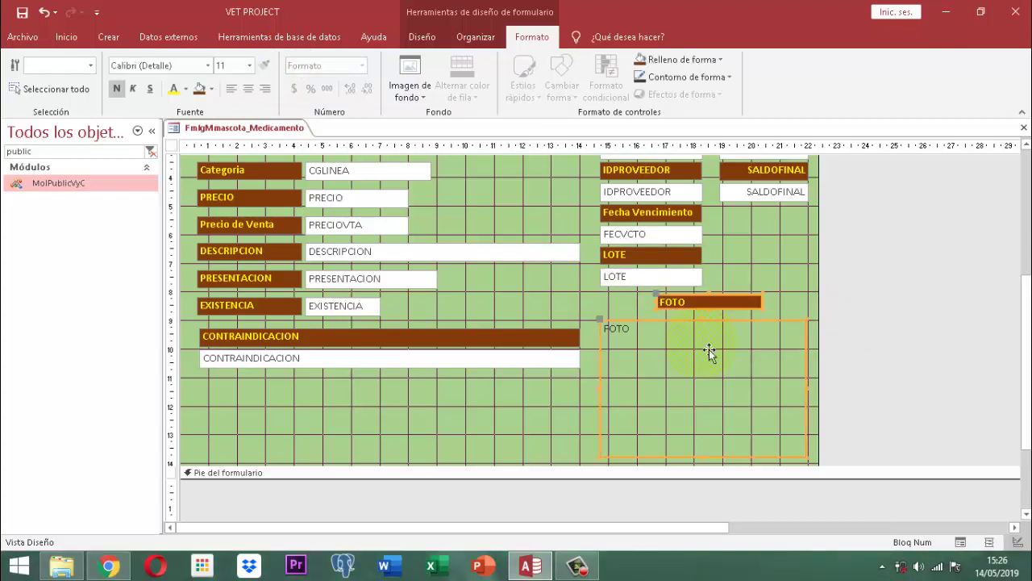
pyautogui.click(730, 77)
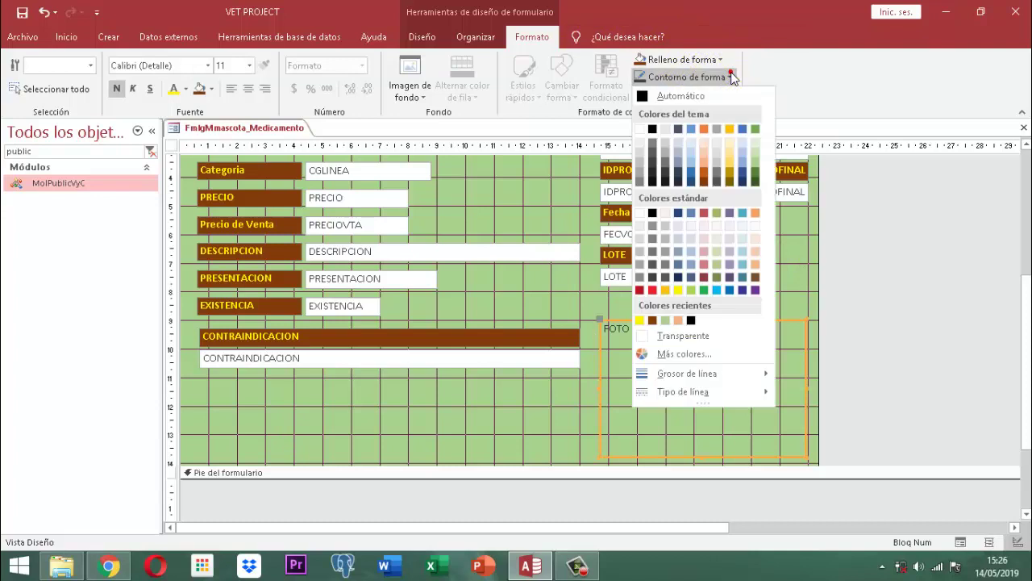
pyautogui.click(654, 129)
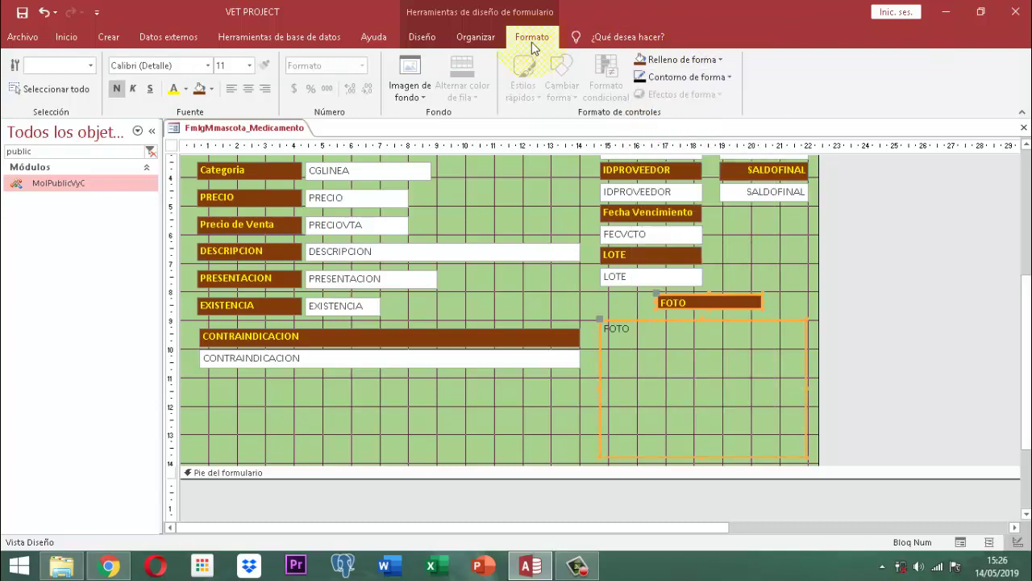
pyautogui.click(409, 37)
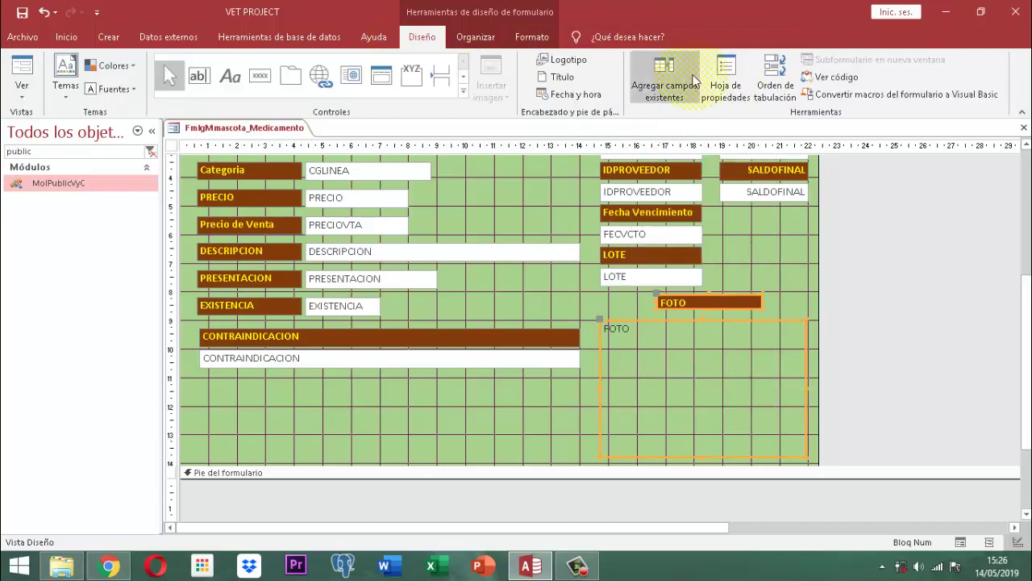
# Set Efecto especial to Sombreado for the FOTO label and picture frame in the property sheet
pyautogui.click(727, 76)
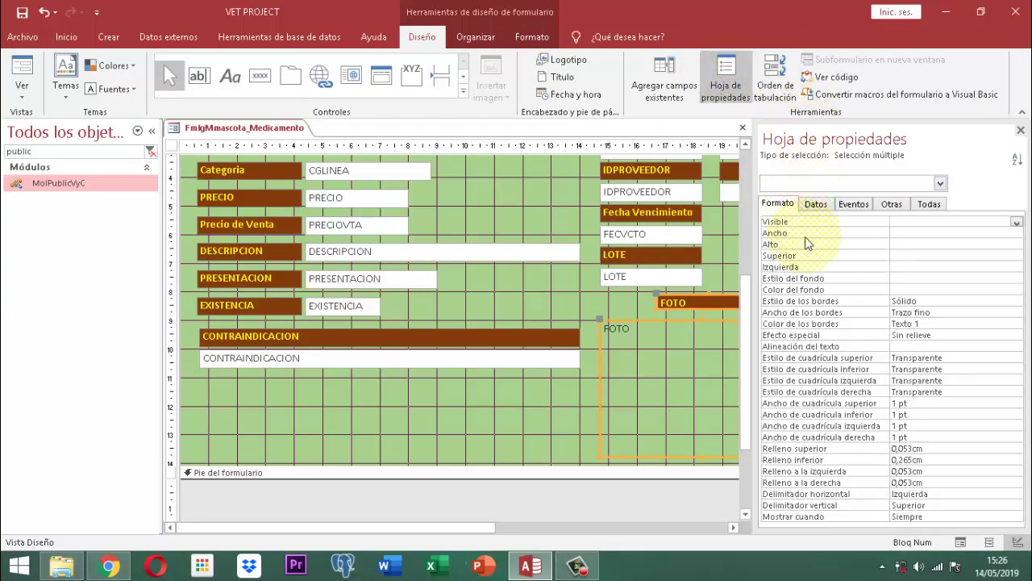
pyautogui.click(960, 336)
pyautogui.click(1016, 335)
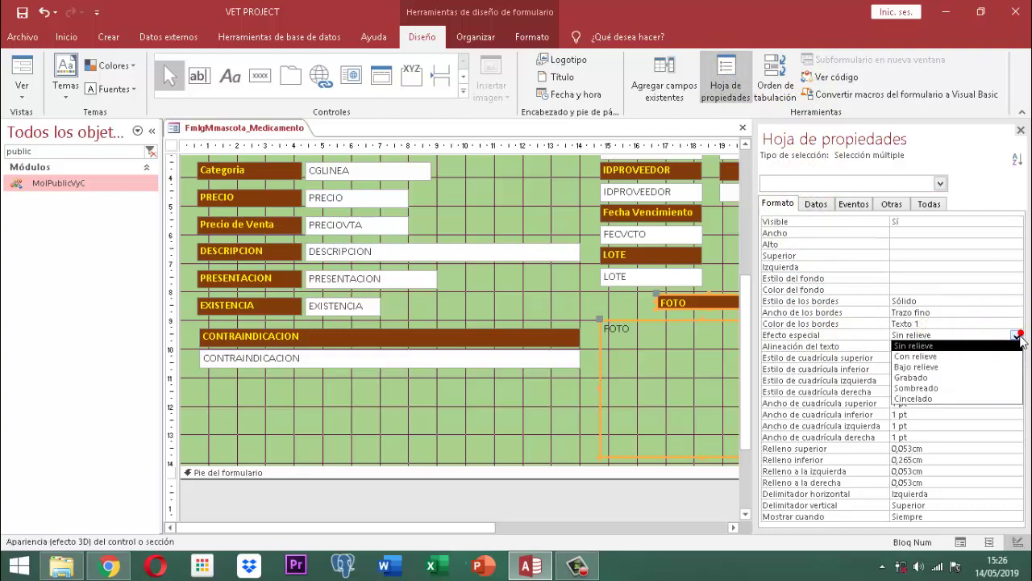
pyautogui.click(927, 388)
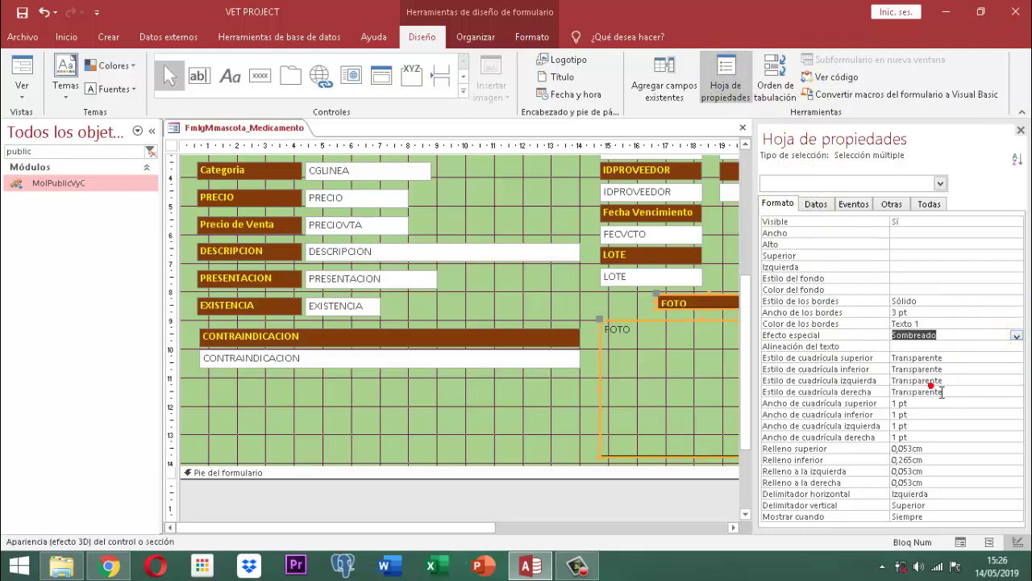
pyautogui.click(1021, 130)
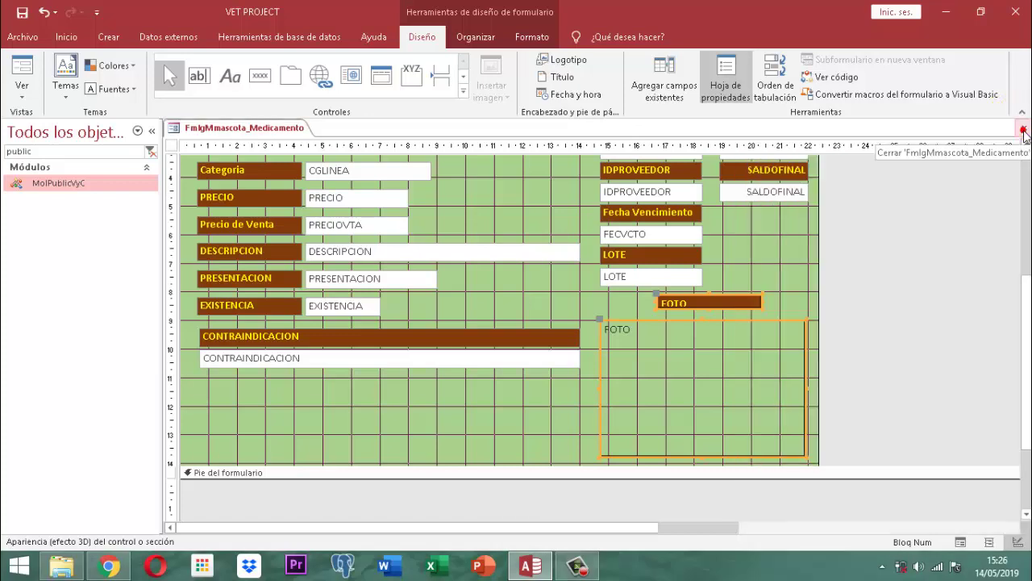
pyautogui.click(956, 269)
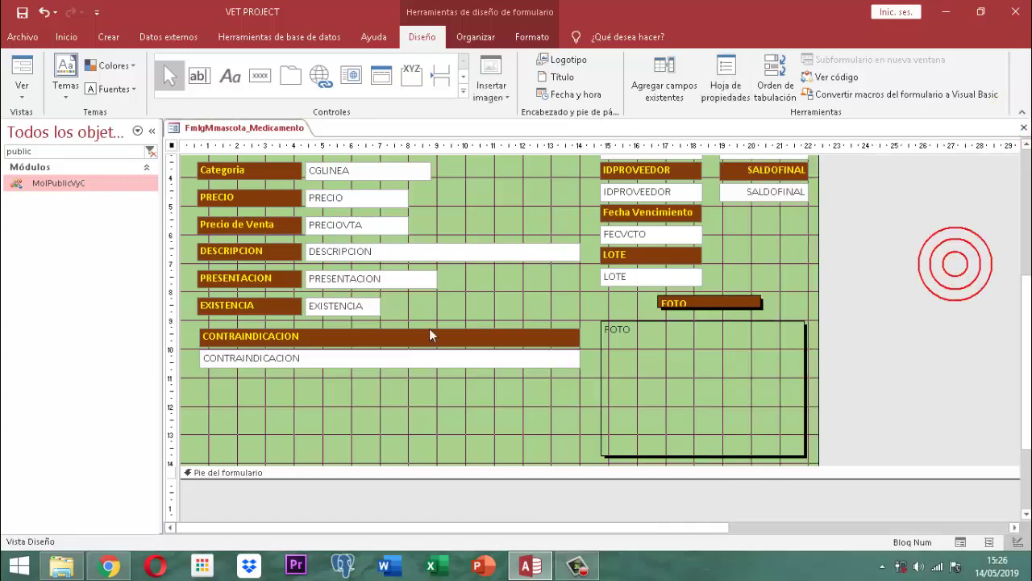
# Select every Detalle control and nudge them up three arrow-key steps
pyautogui.scroll(3, 456, 349)
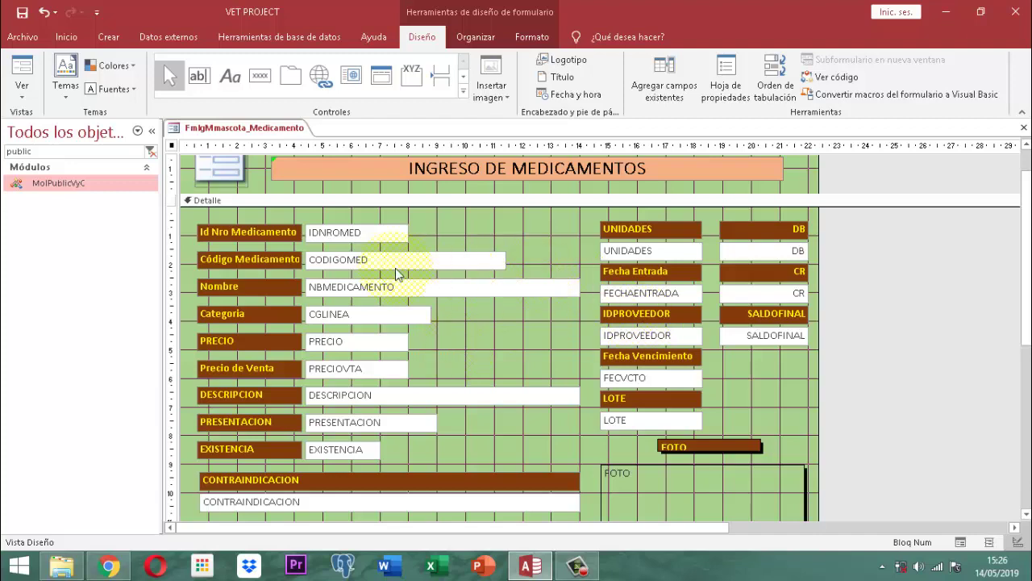
pyautogui.scroll(-2, 395, 268)
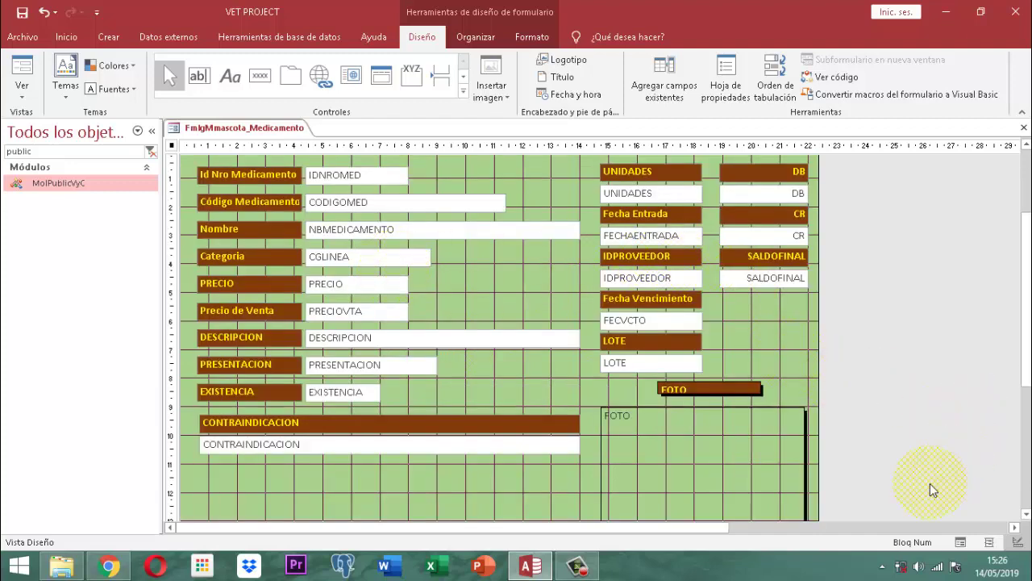
pyautogui.moveTo(930, 483); pyautogui.dragTo(204, 182)
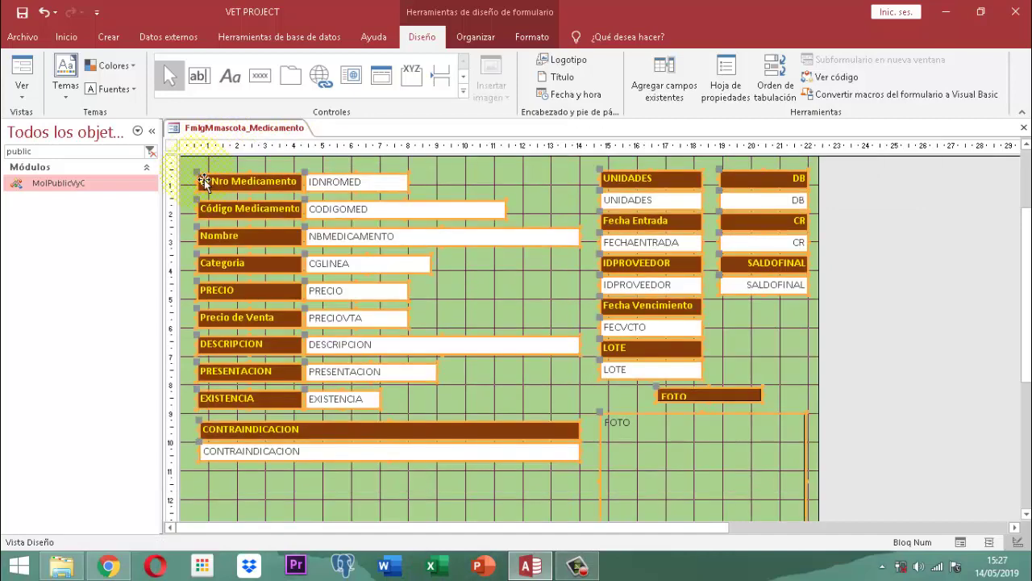
pyautogui.scroll(2, 205, 182)
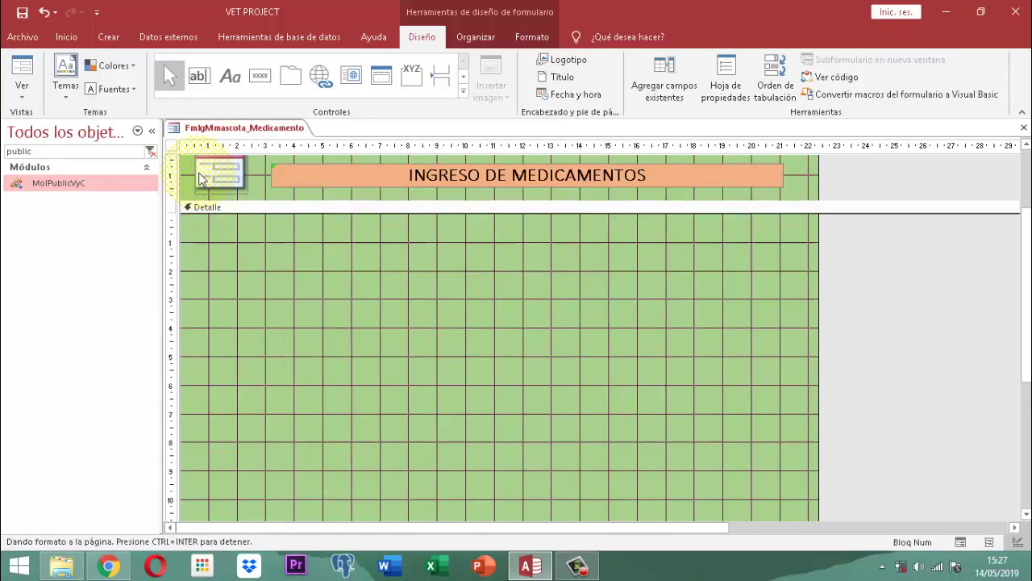
pyautogui.press('Up')
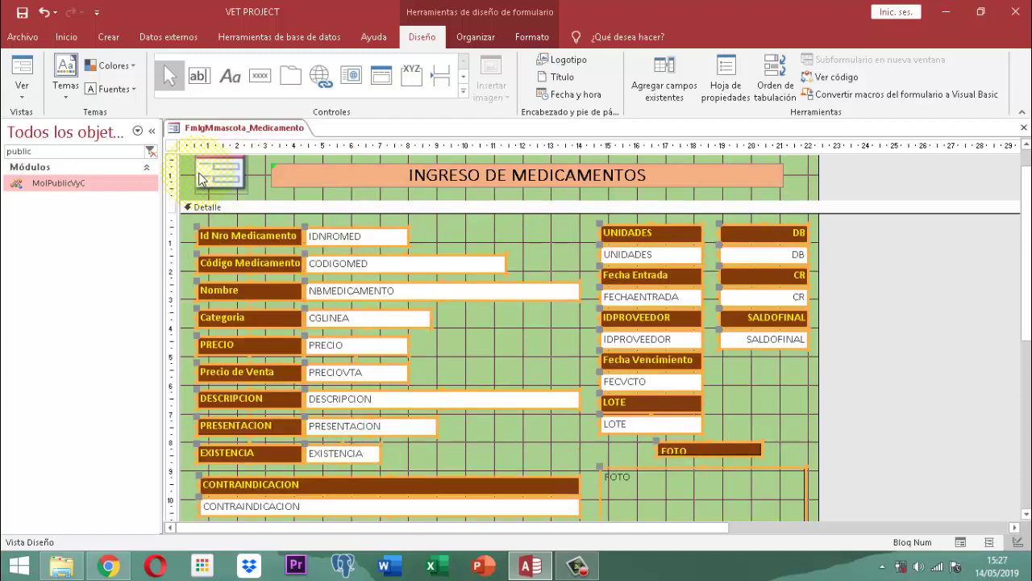
pyautogui.press('Up')
pyautogui.press('Up')
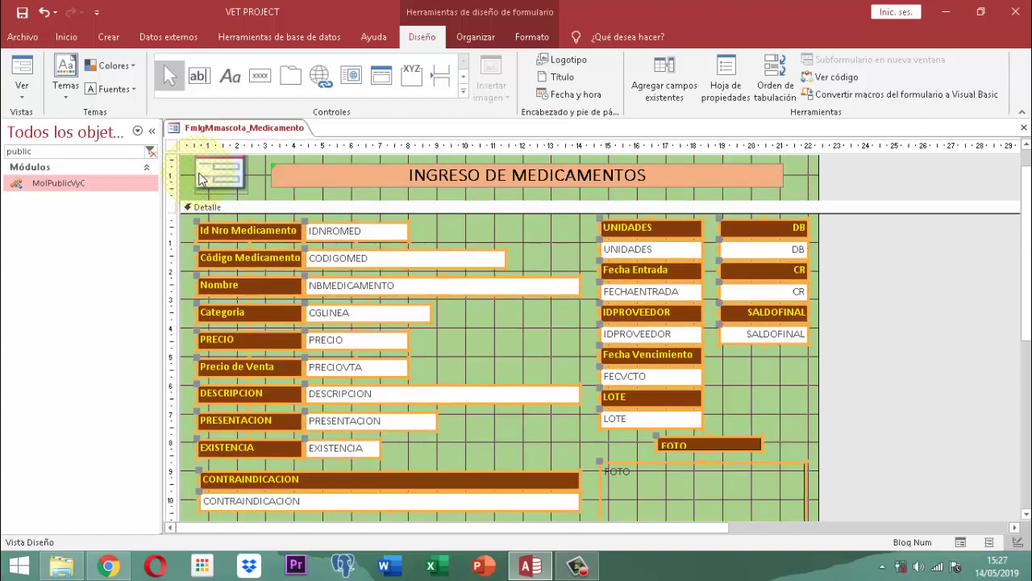
pyautogui.press('Up')
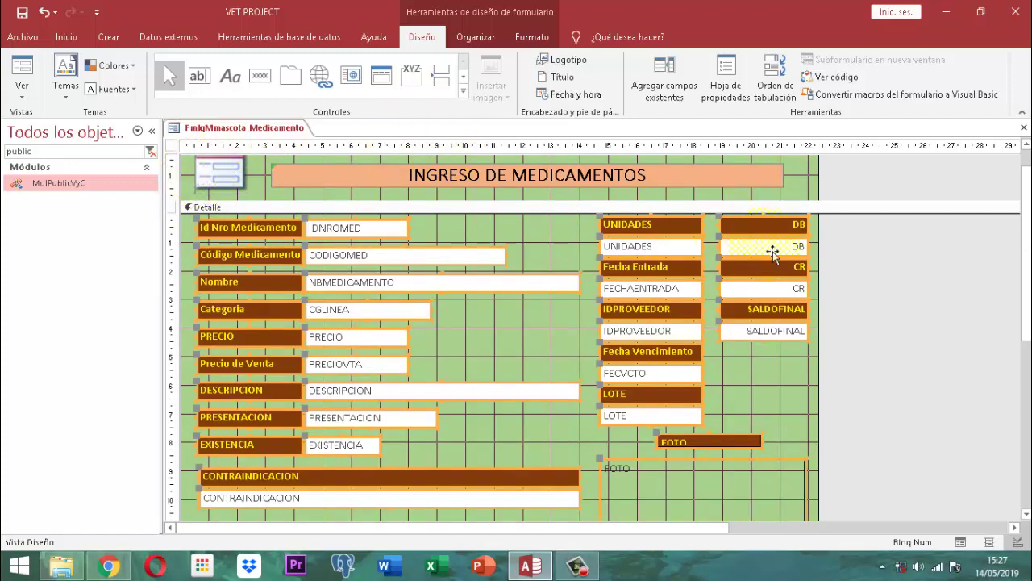
pyautogui.click(903, 275)
# Select the Detalle section, then clear the selection
pyautogui.scroll(-1, 903, 275)
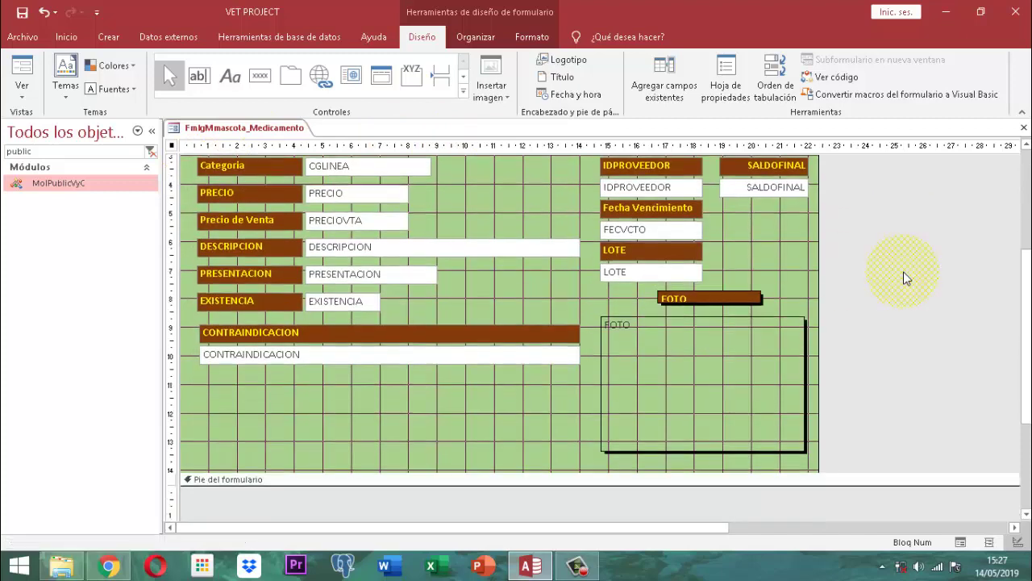
pyautogui.click(589, 480)
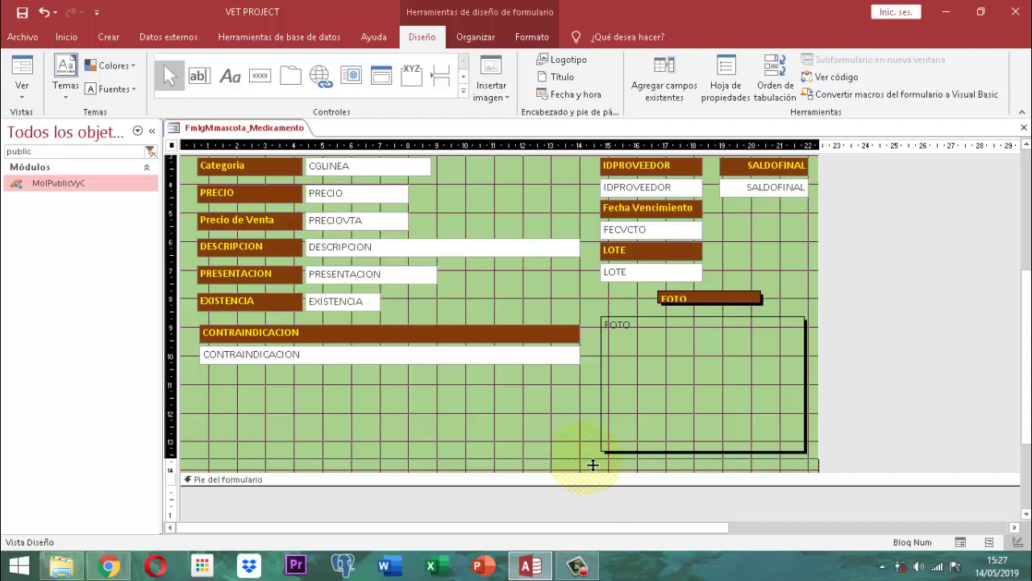
pyautogui.click(895, 366)
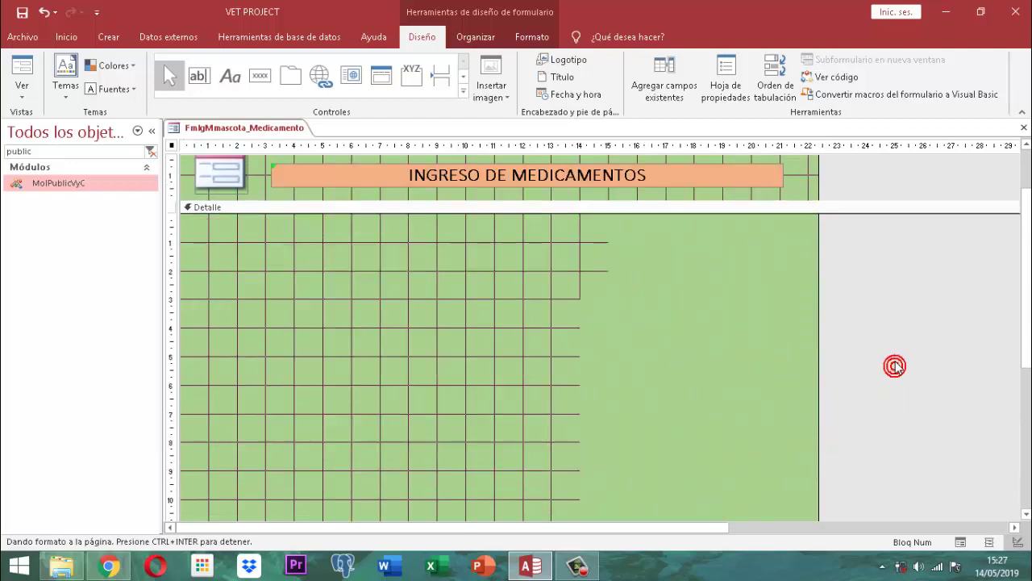
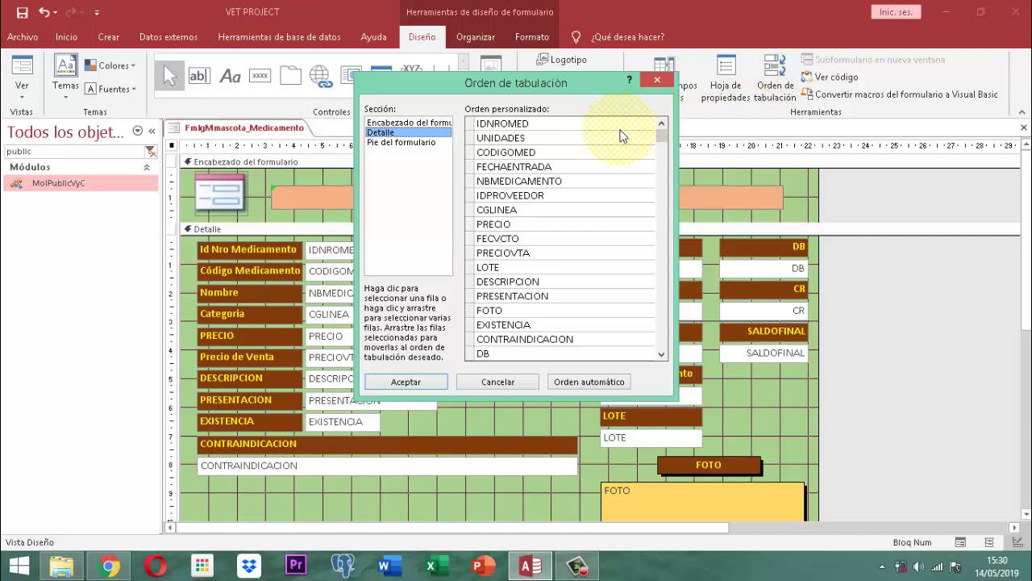
# Reorder the tab order so CODIGOMED, NBMEDICAMENTO, CGLINEA and PRECIO follow IDNROMED
pyautogui.moveTo(543, 84); pyautogui.dragTo(779, 117)
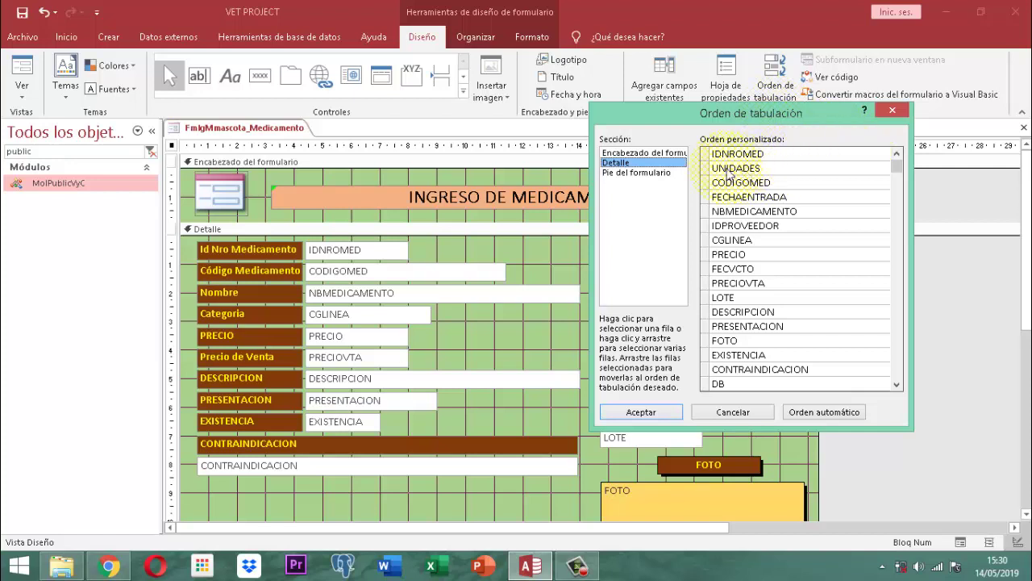
pyautogui.click(706, 182)
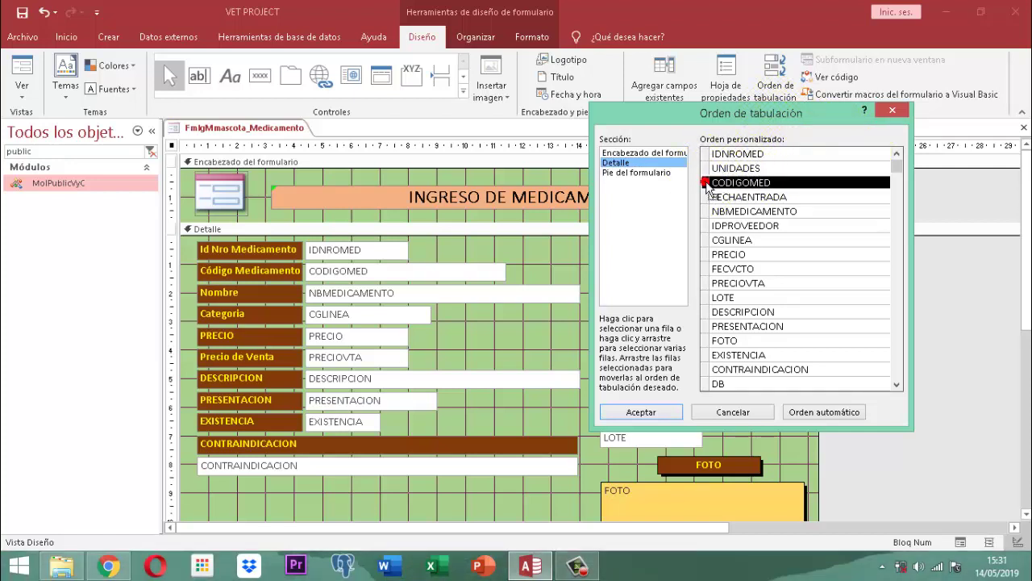
pyautogui.moveTo(711, 171); pyautogui.dragTo(712, 171)
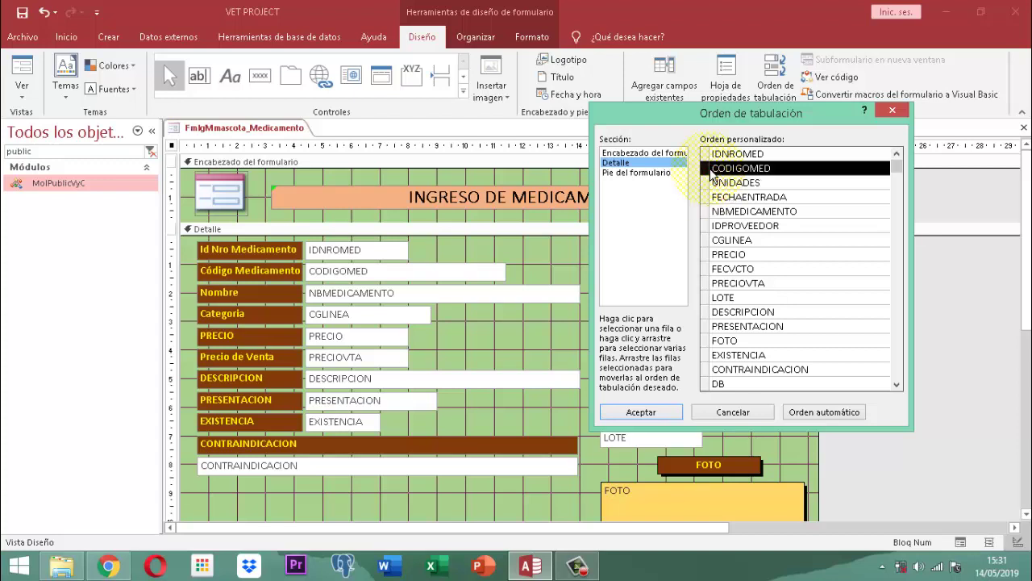
pyautogui.click(706, 211)
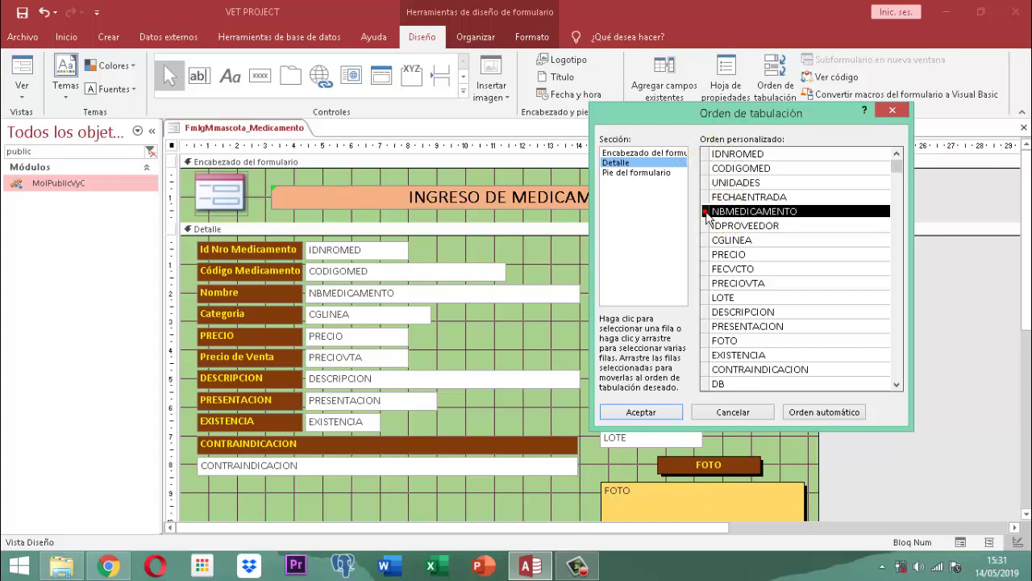
pyautogui.moveTo(708, 216); pyautogui.dragTo(708, 183)
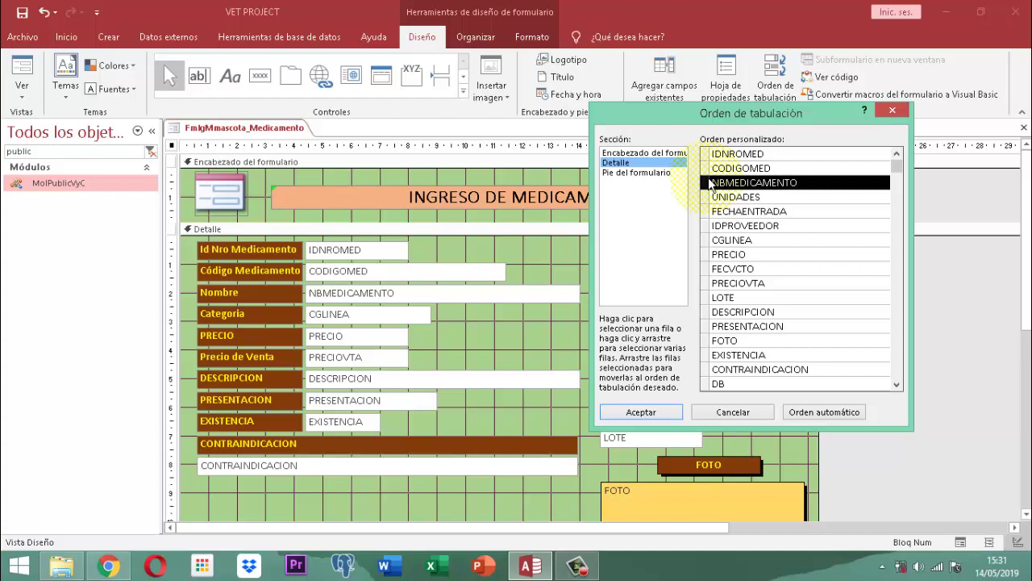
pyautogui.click(707, 240)
pyautogui.moveTo(707, 242); pyautogui.dragTo(708, 202)
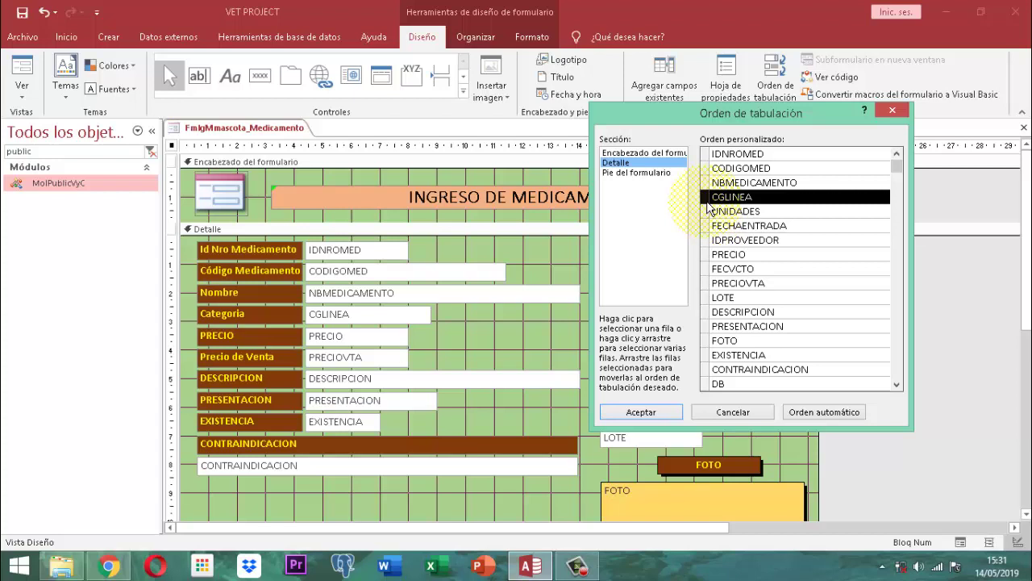
pyautogui.click(708, 255)
pyautogui.moveTo(709, 255); pyautogui.dragTo(708, 211)
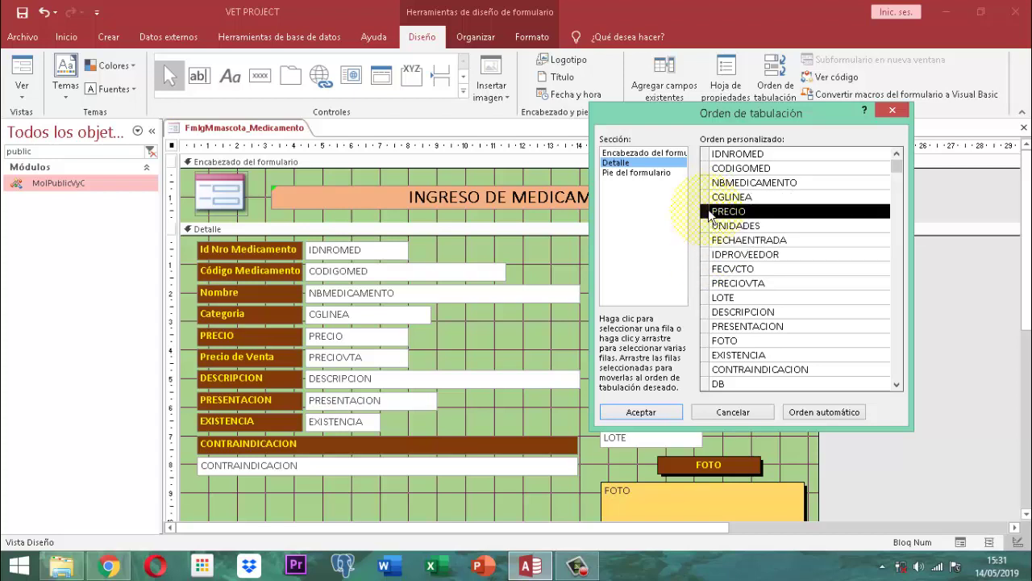
# Place PRECIOVTA, DESCRIPCION, PRESENTACION, EXISTENCIA and CONTRAINDICACION next in the tab order
pyautogui.click(708, 283)
pyautogui.moveTo(710, 283); pyautogui.dragTo(712, 232)
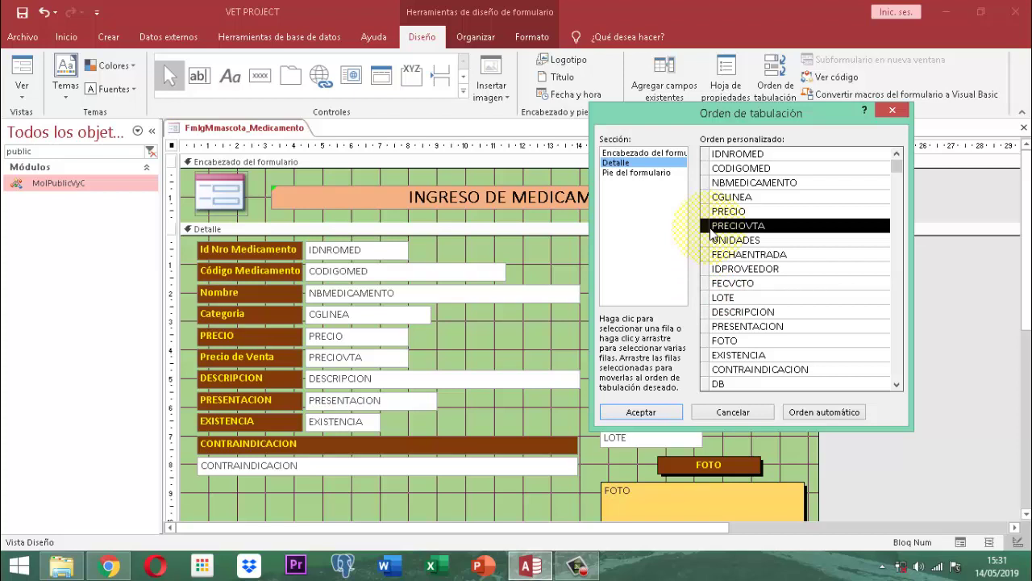
pyautogui.click(708, 313)
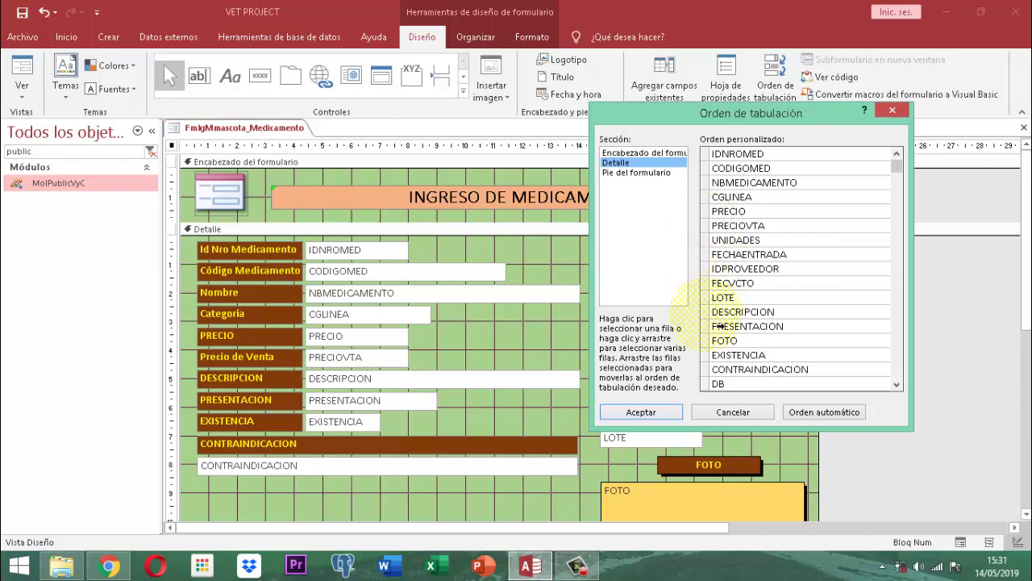
pyautogui.moveTo(708, 314); pyautogui.dragTo(709, 245)
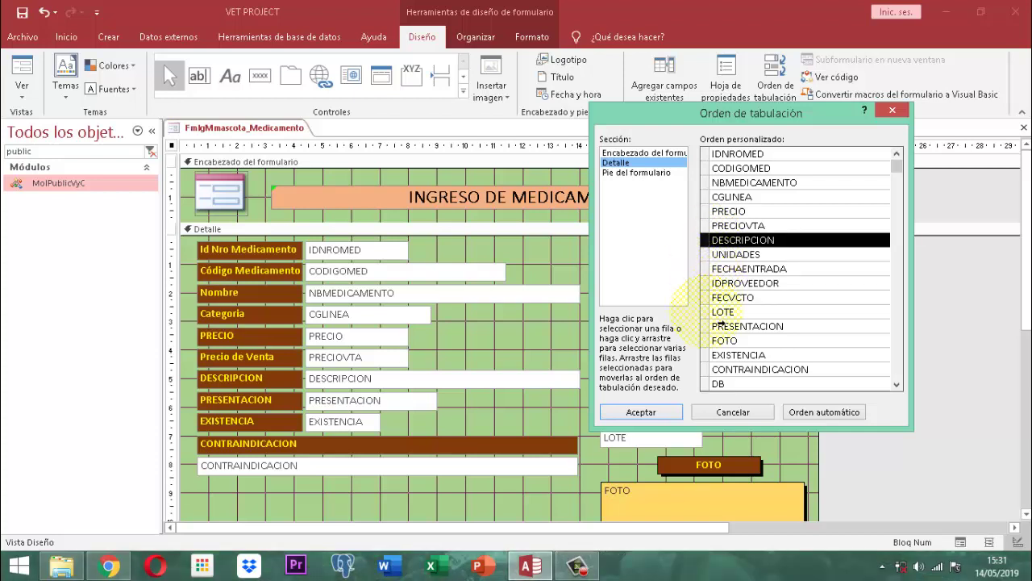
pyautogui.moveTo(714, 326); pyautogui.dragTo(707, 264)
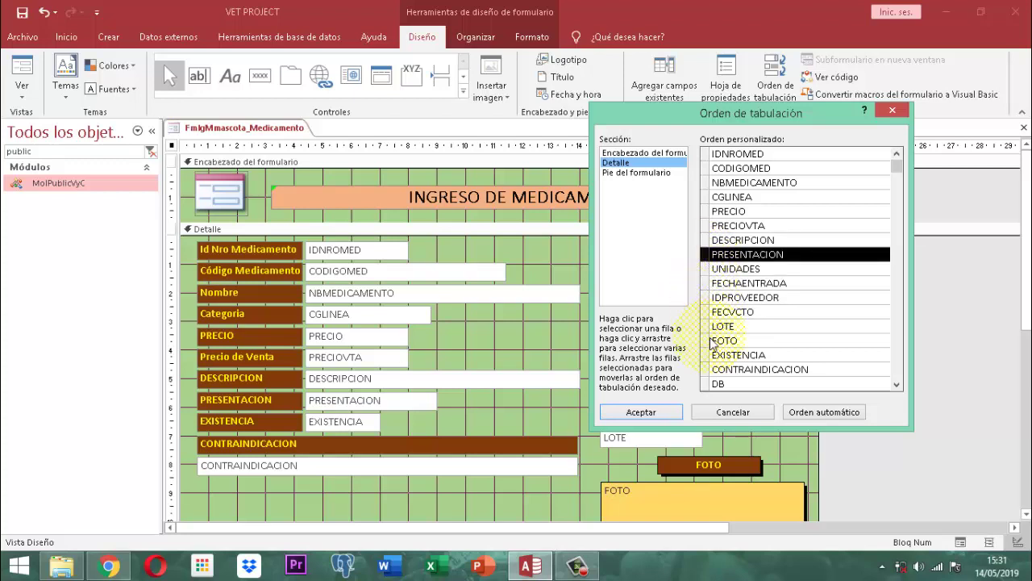
pyautogui.moveTo(711, 355); pyautogui.dragTo(698, 287)
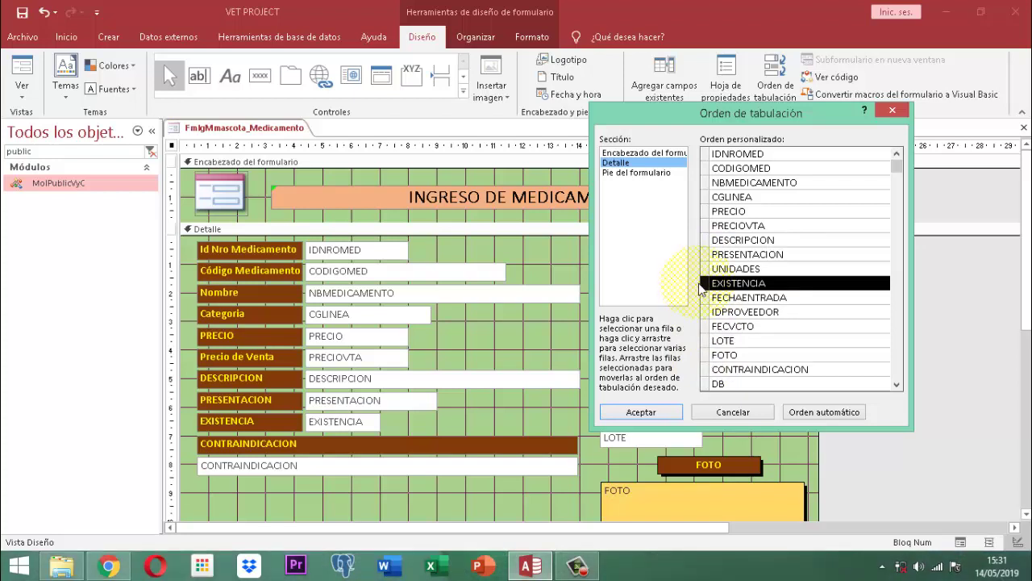
pyautogui.moveTo(707, 291); pyautogui.dragTo(708, 272)
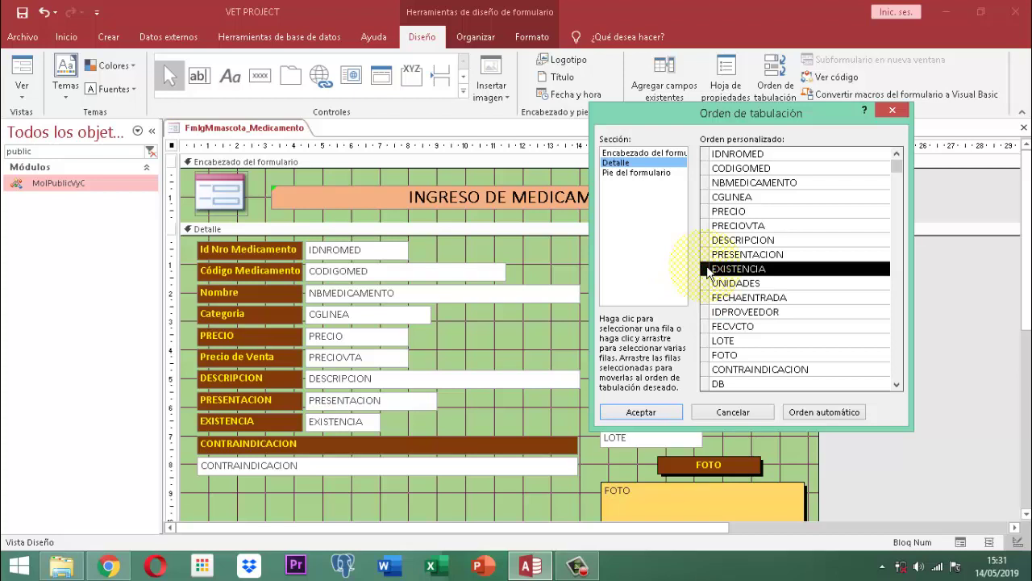
pyautogui.click(707, 369)
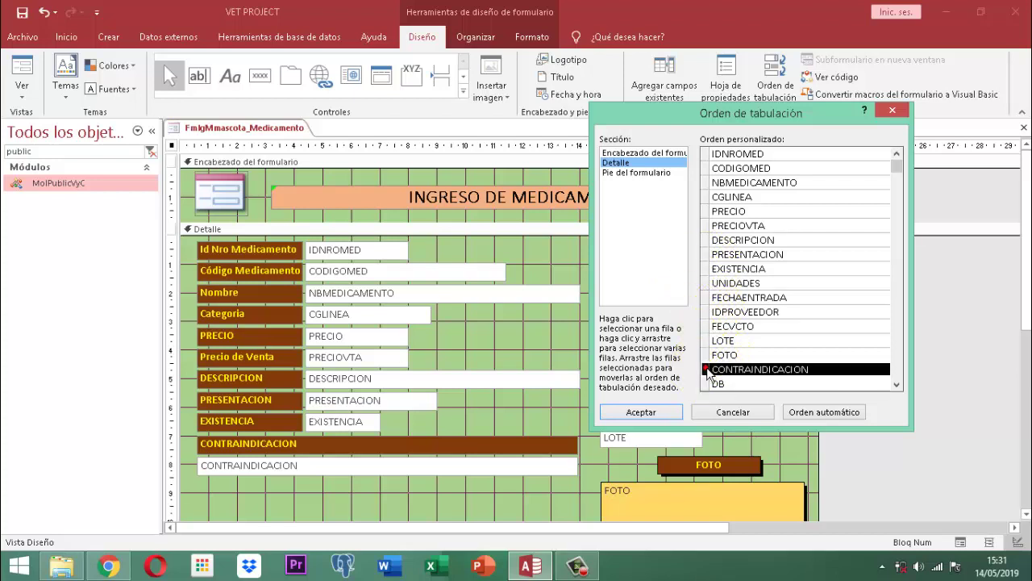
pyautogui.moveTo(707, 372); pyautogui.dragTo(704, 287)
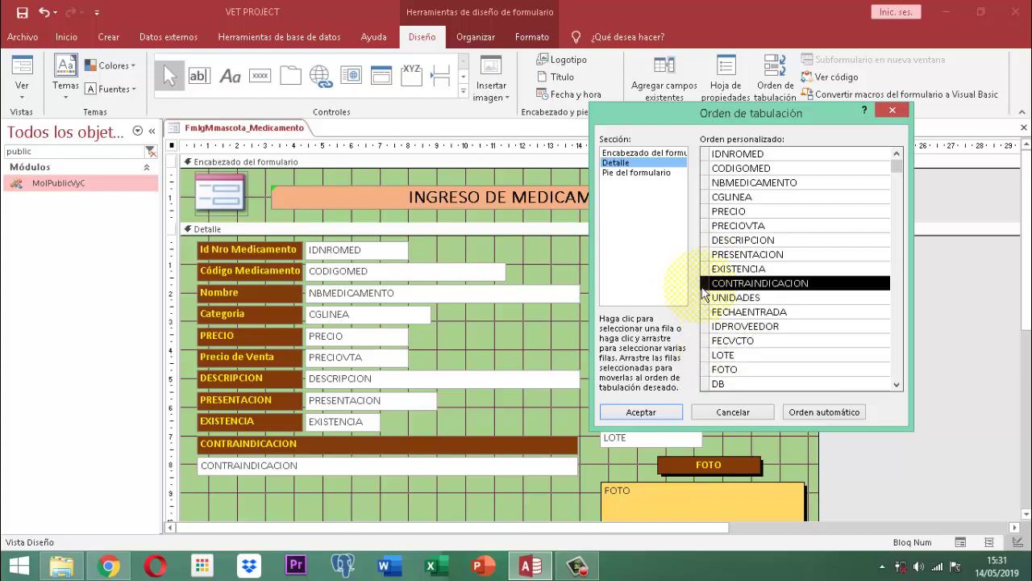
pyautogui.moveTo(708, 113); pyautogui.dragTo(364, 109)
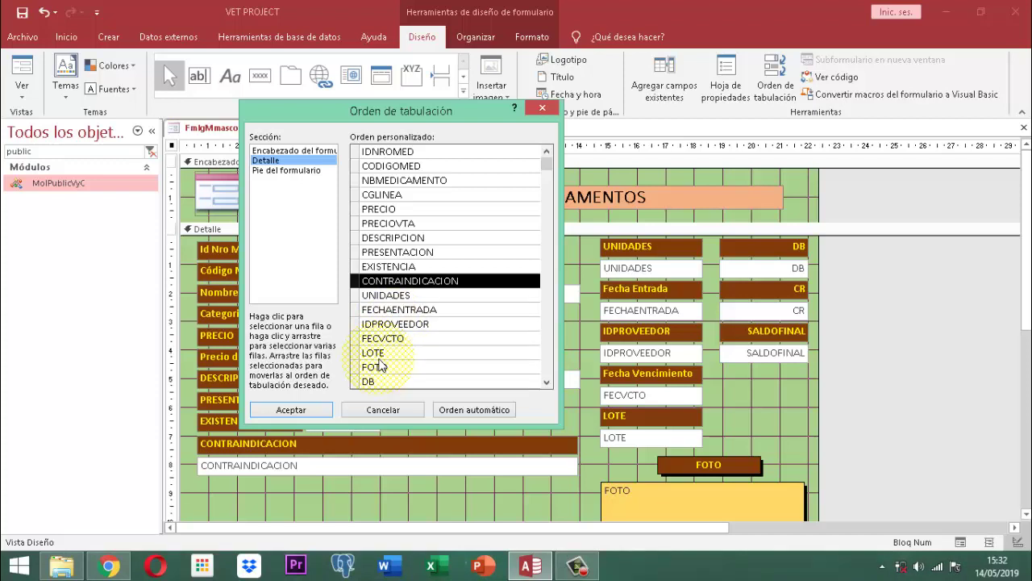
# Make FOTO the last tab stop, right after SALDOFINAL, and apply the new order
pyautogui.click(546, 382)
pyautogui.click(546, 381)
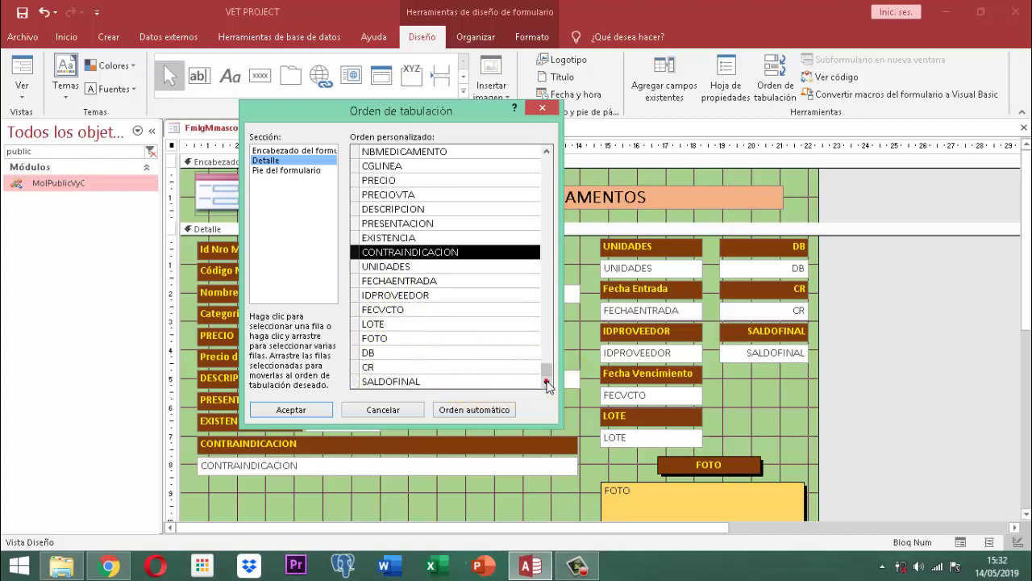
pyautogui.click(547, 382)
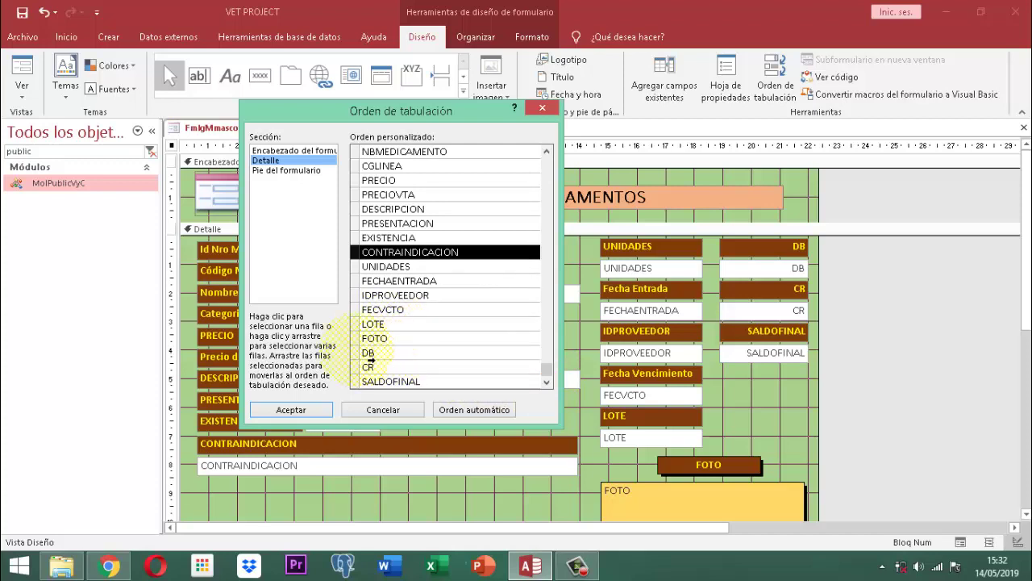
pyautogui.click(357, 339)
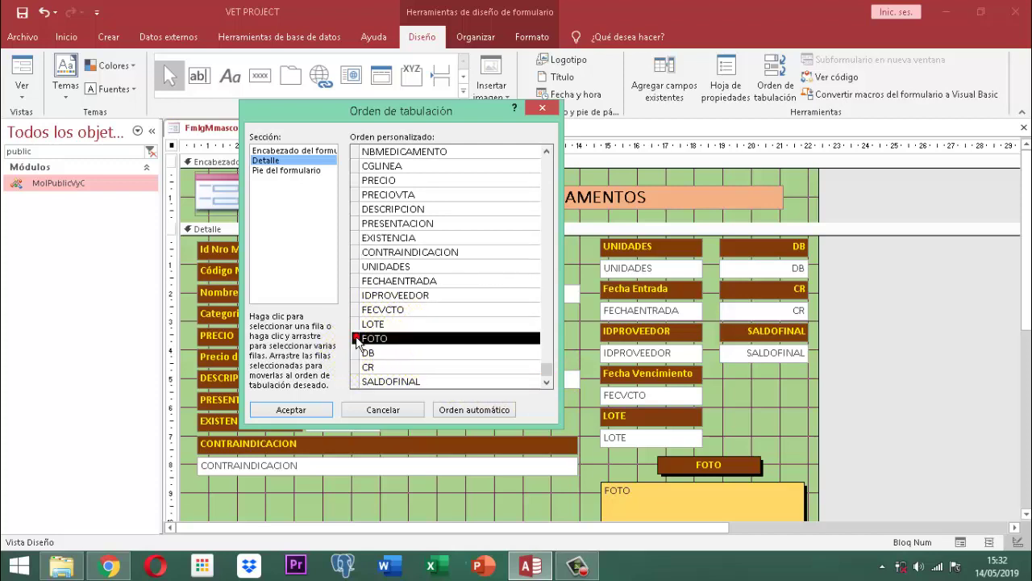
pyautogui.moveTo(356, 340); pyautogui.dragTo(361, 389)
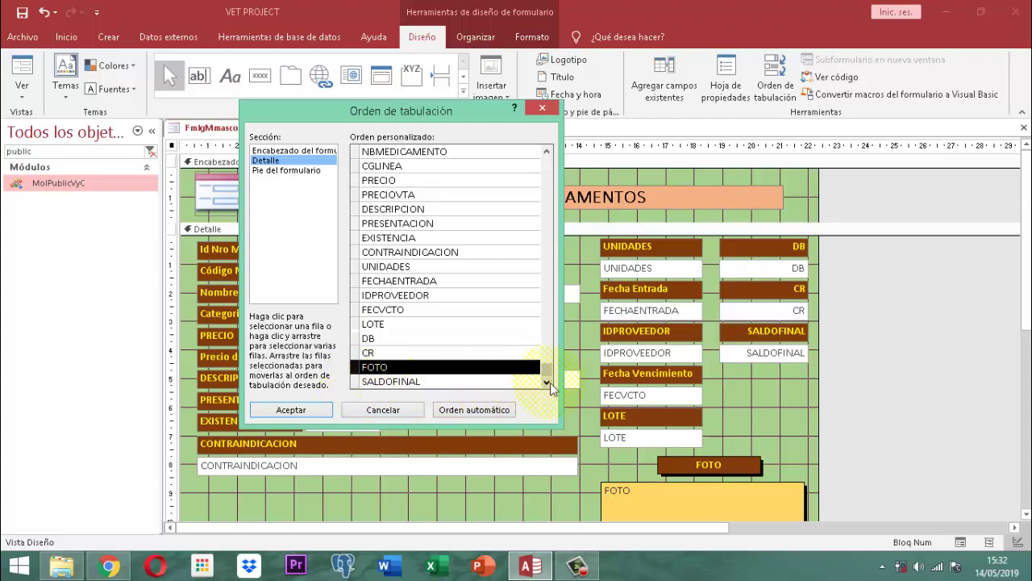
pyautogui.click(358, 381)
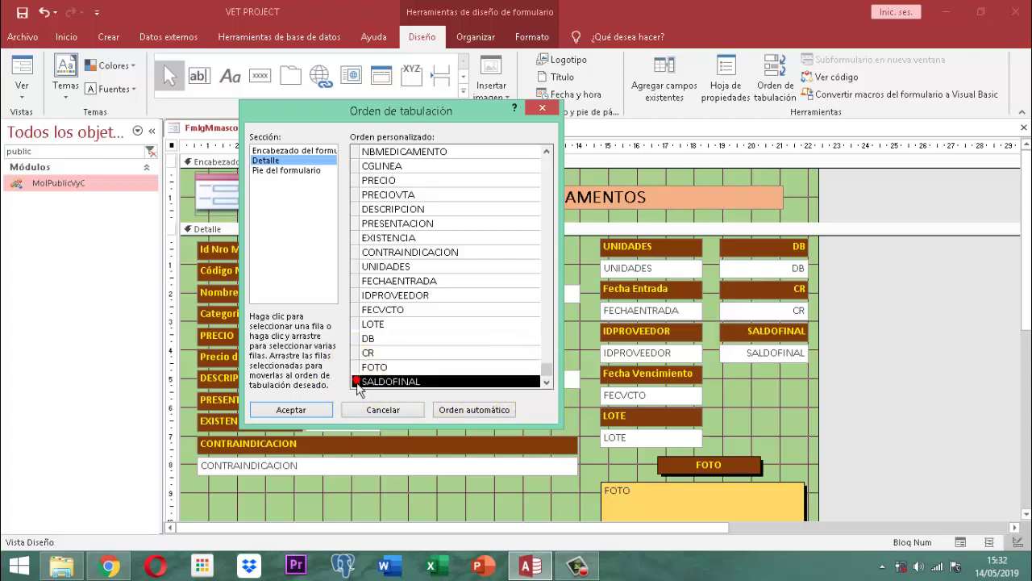
pyautogui.moveTo(357, 379); pyautogui.dragTo(360, 367)
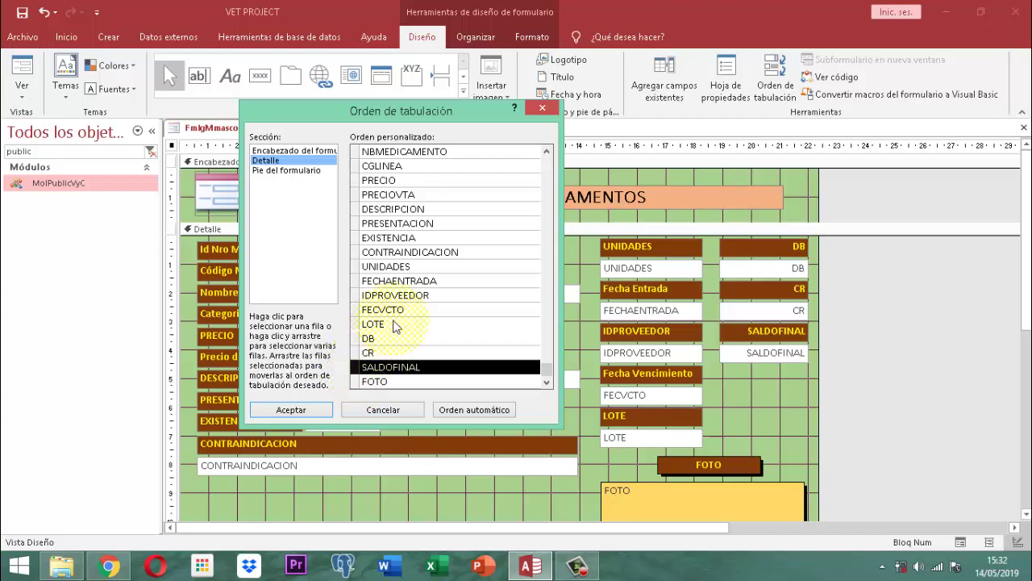
pyautogui.click(304, 417)
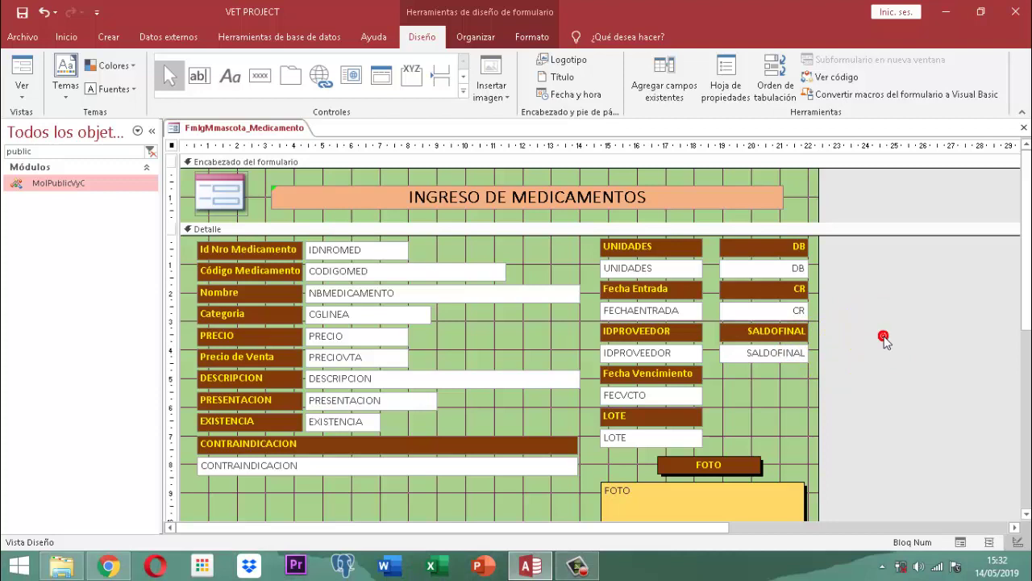
# Save the medication form from its tab's context menu
pyautogui.click(884, 337)
pyautogui.rightClick(240, 127)
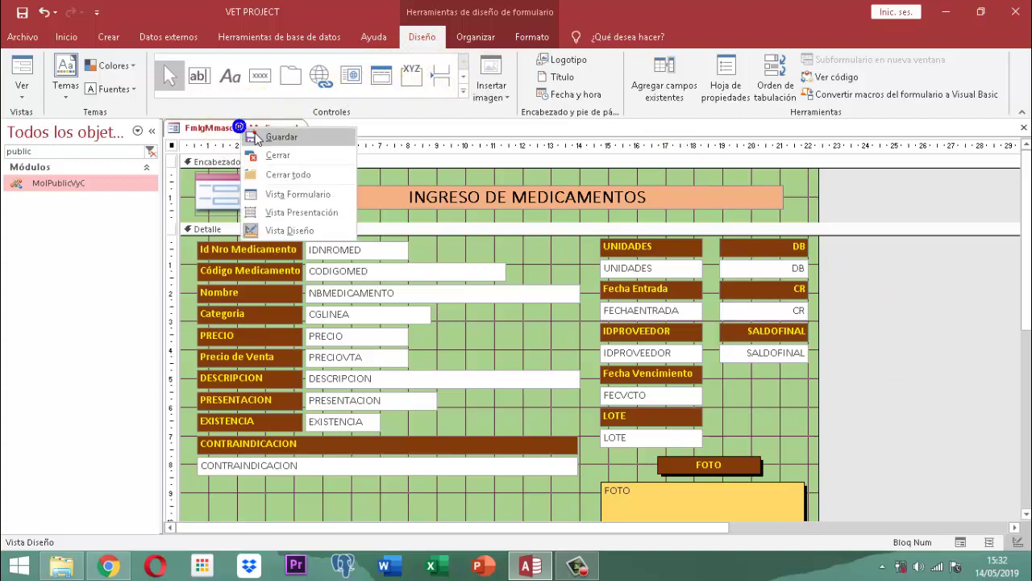
pyautogui.click(257, 138)
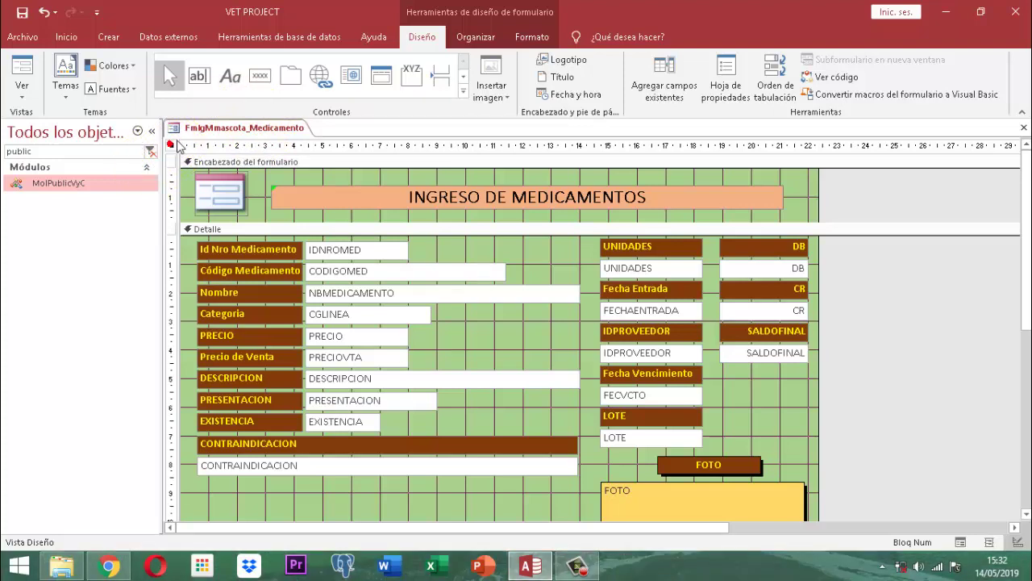
# Show the form's event properties and select the Al cargar event
pyautogui.click(726, 80)
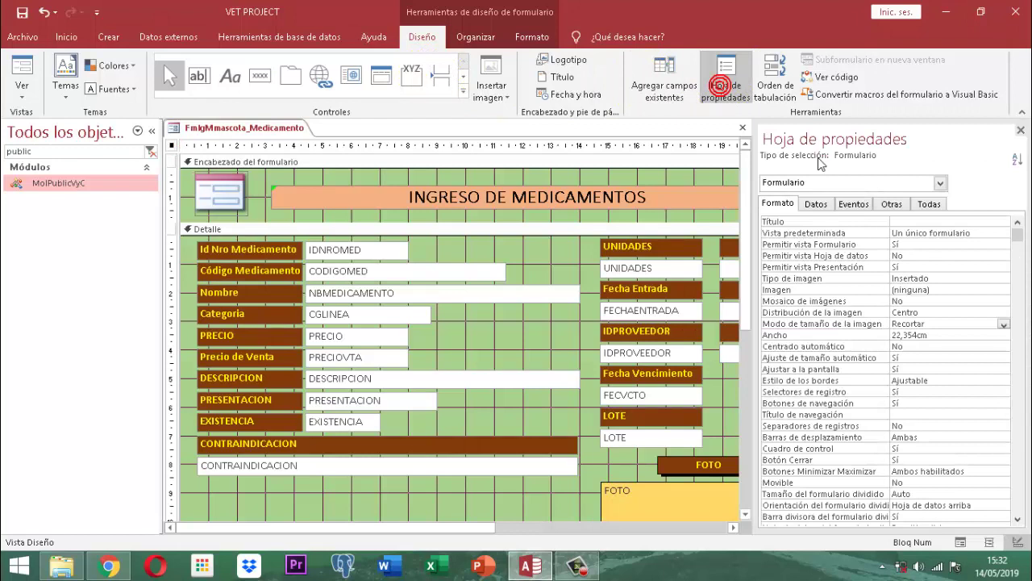
pyautogui.click(855, 204)
pyautogui.click(937, 235)
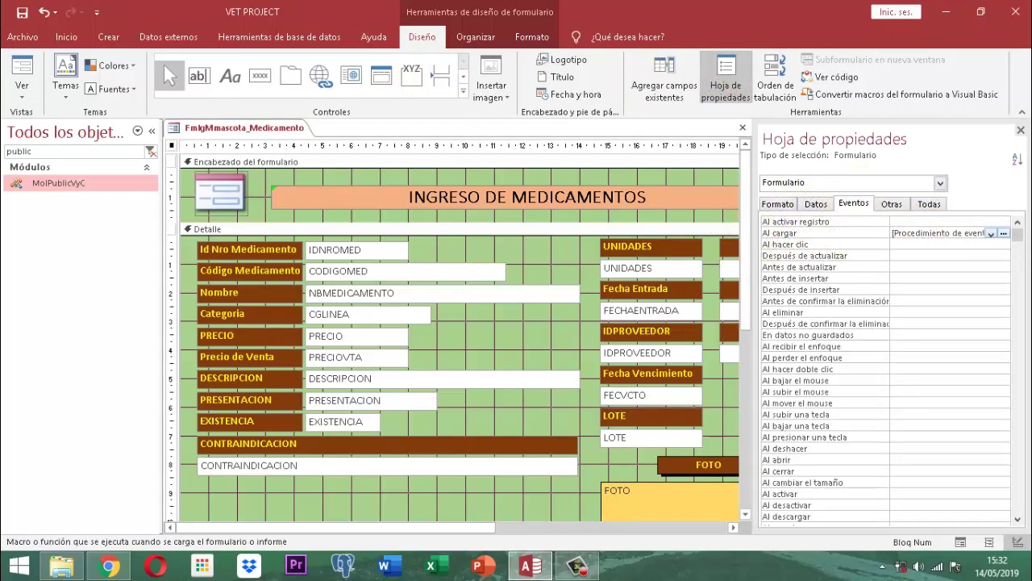
# In Form_Load, declare ctdormcto as String and set it to "MEDICAMENTO"
pyautogui.click(1004, 234)
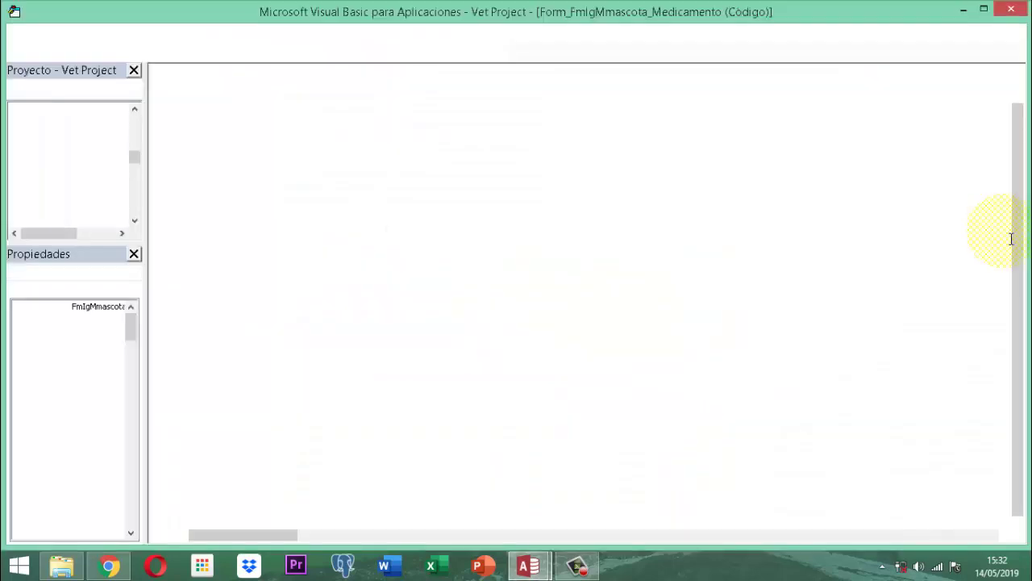
pyautogui.click(450, 130)
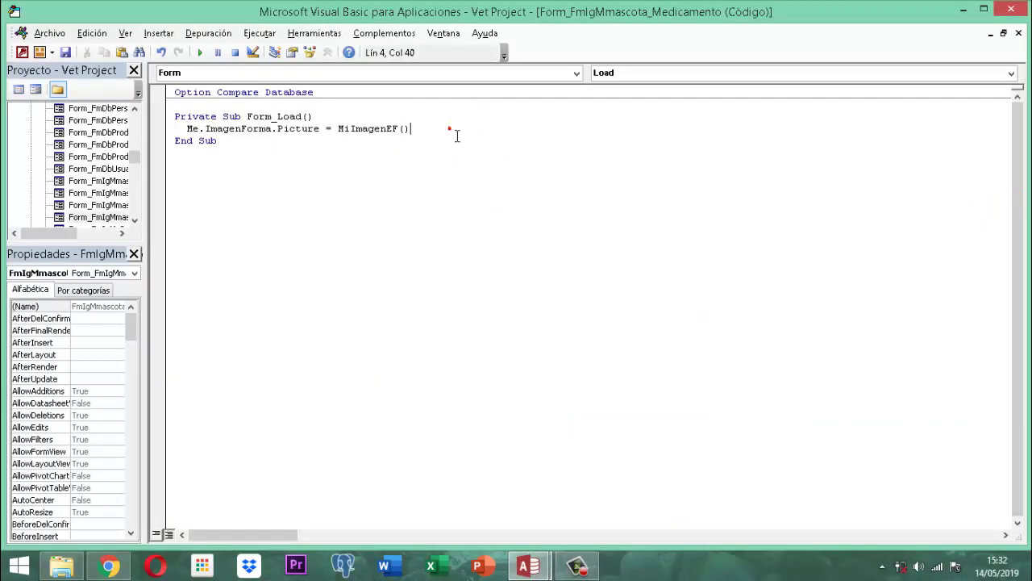
pyautogui.press('Return')
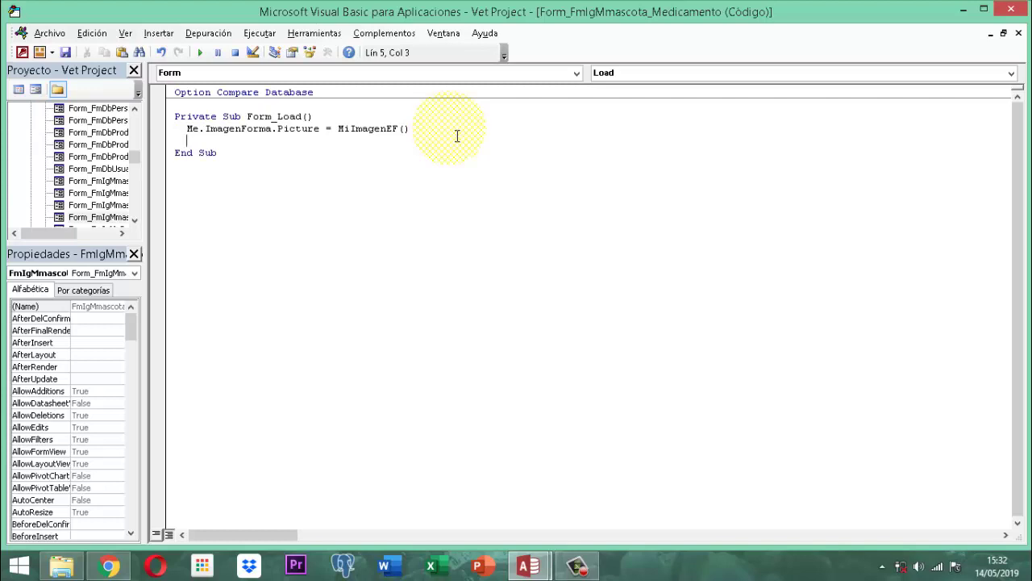
pyautogui.write('dim ')
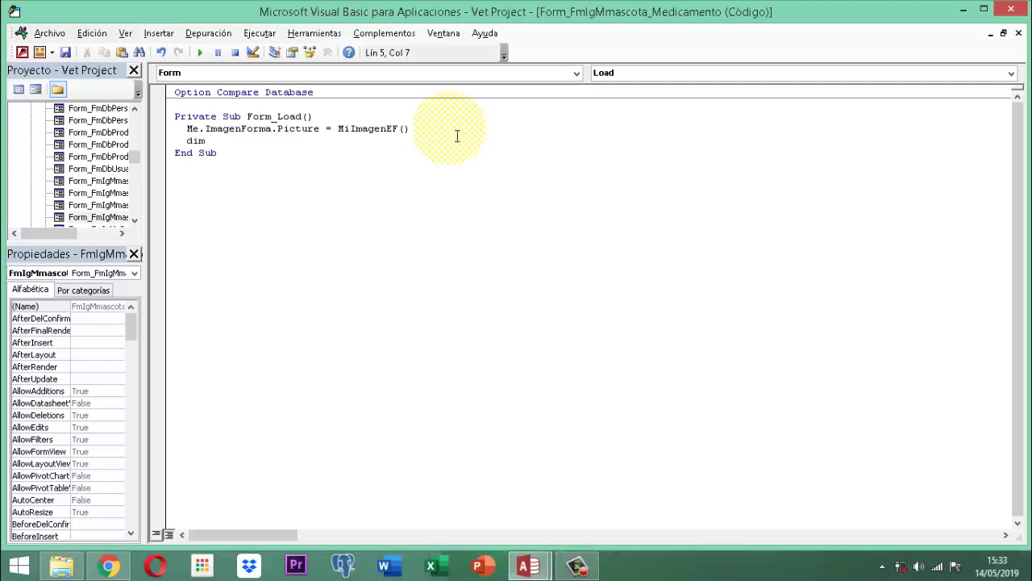
pyautogui.write('ctdor')
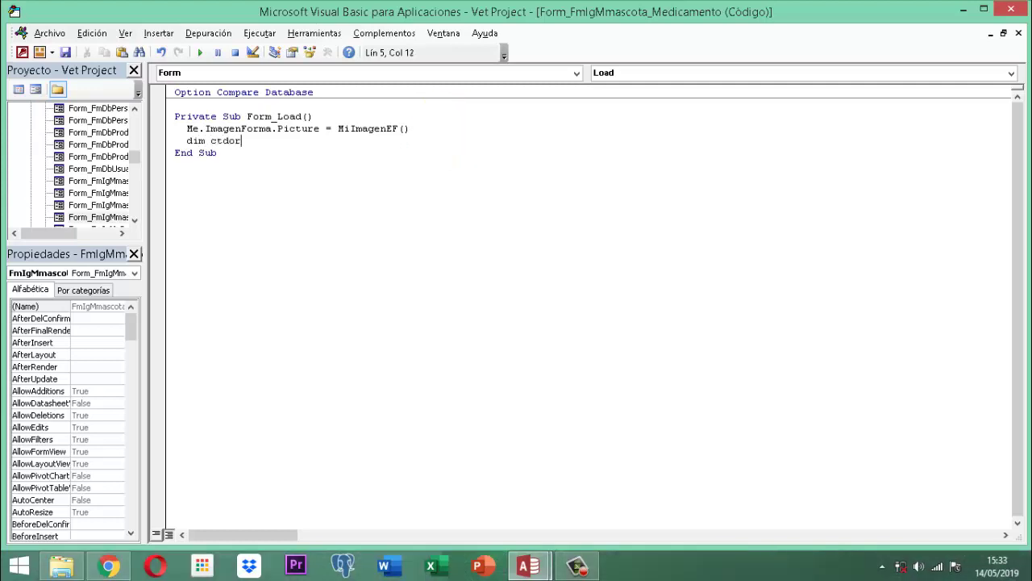
pyautogui.write('mcto as ')
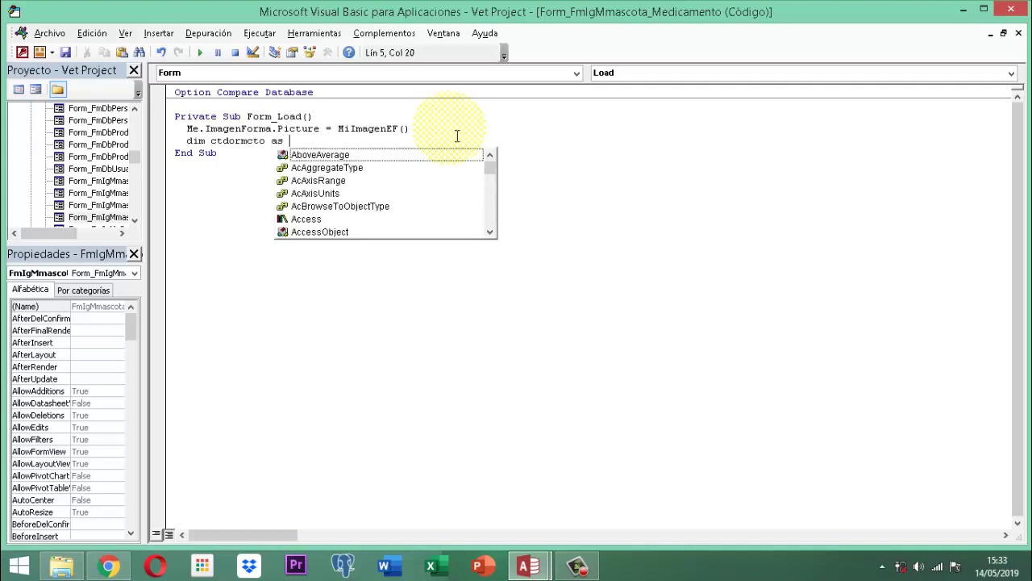
pyautogui.write('string')
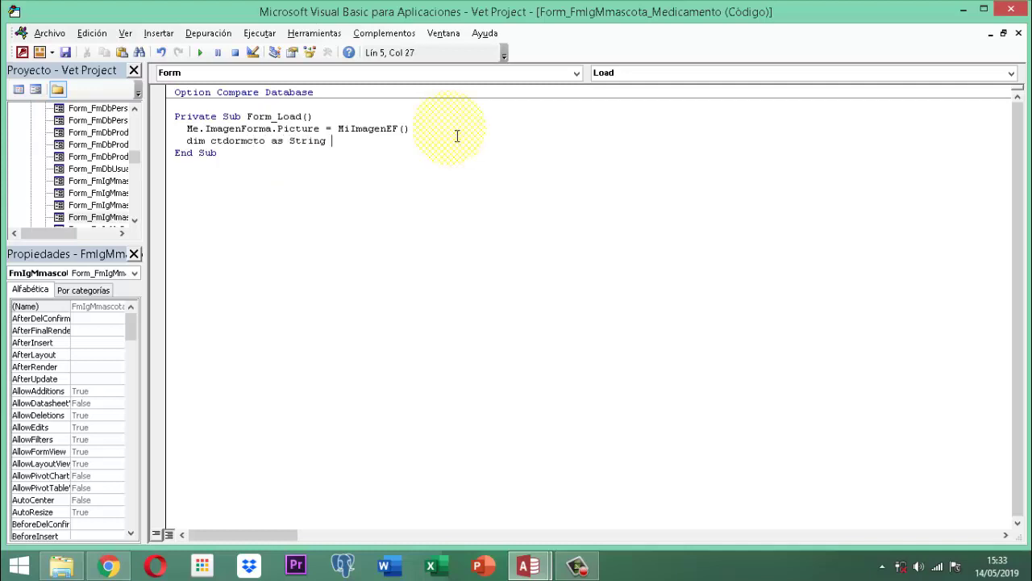
pyautogui.press('Return')
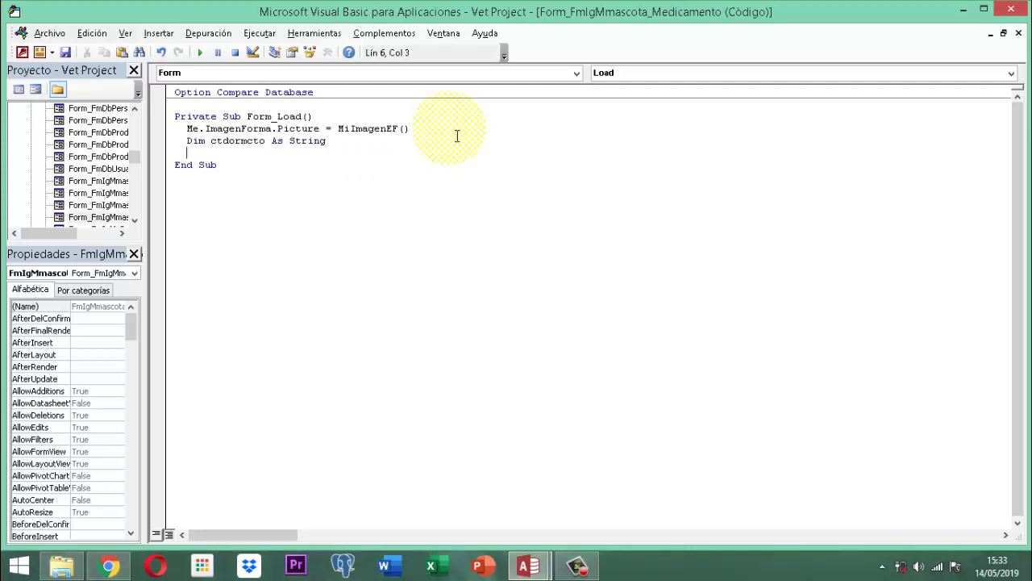
pyautogui.write('ct')
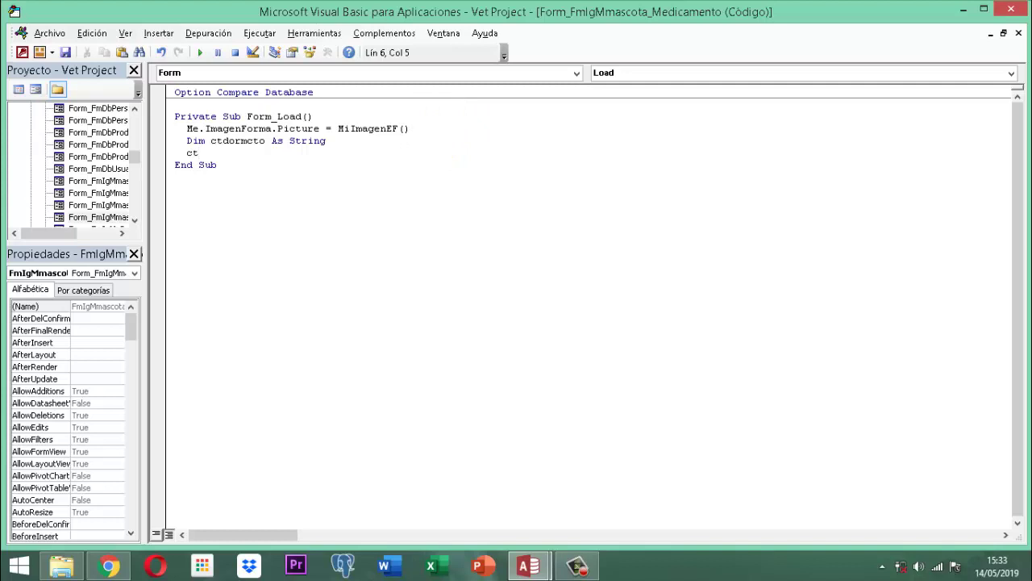
pyautogui.write('dormcto = "MEDICAMENTO"')
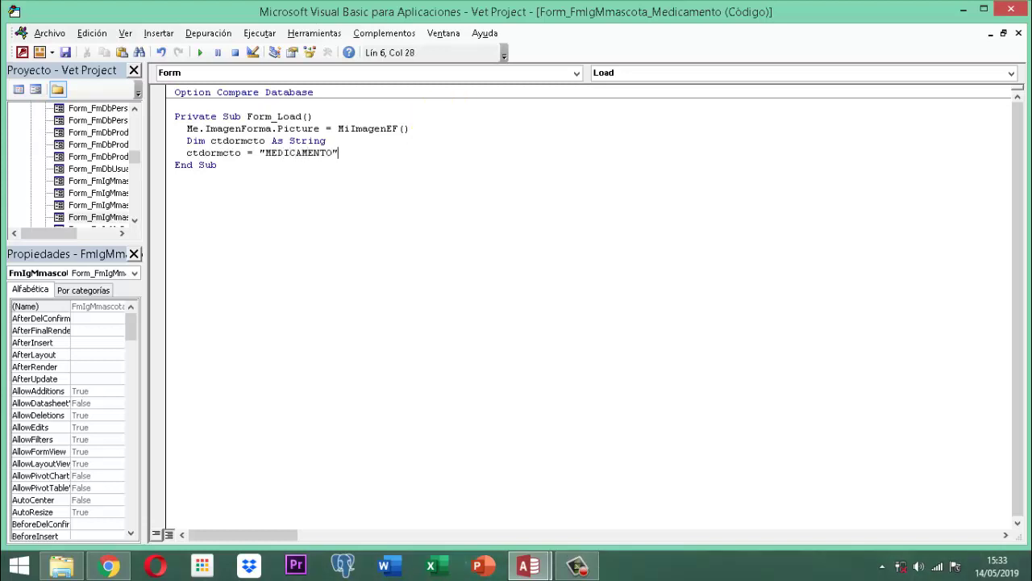
pyautogui.press('Return')
# Assign Me.cmbcdormcto = ctdormcto and set Me.IDNROMED to Me.cmbcdormcto.Column(1) + 1
pyautogui.write('Me.')
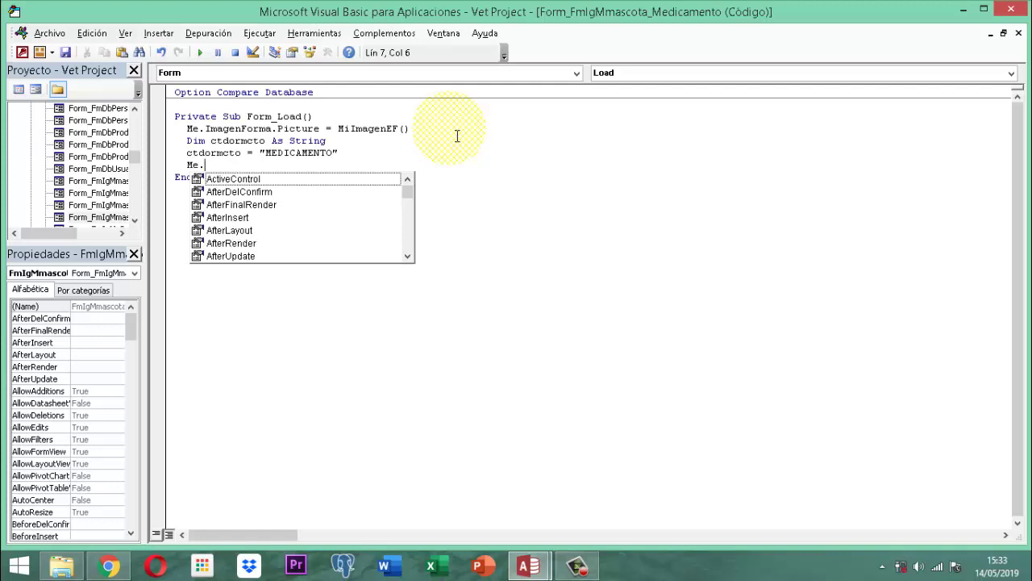
pyautogui.write('cmb')
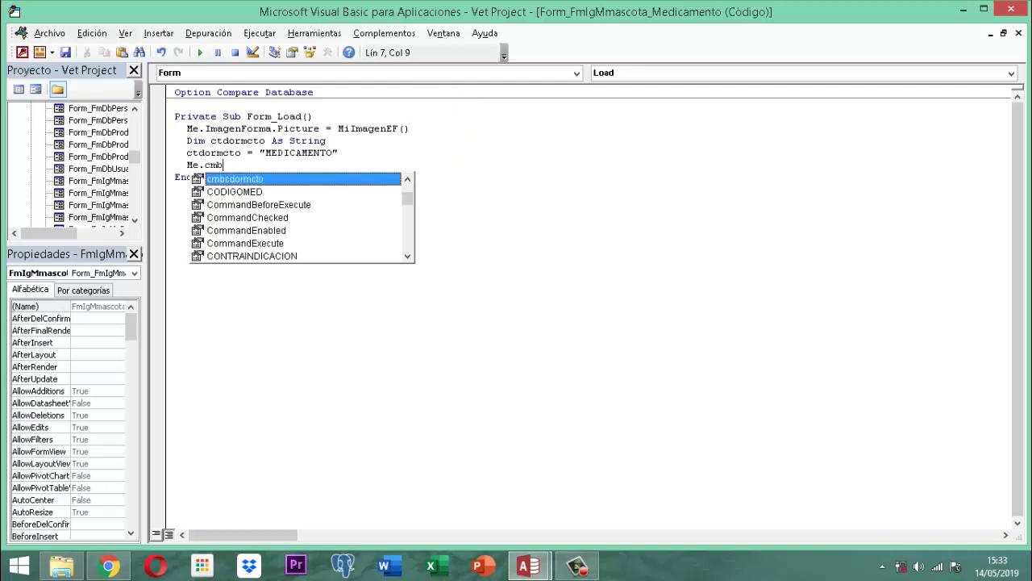
pyautogui.write('cdormcto ')
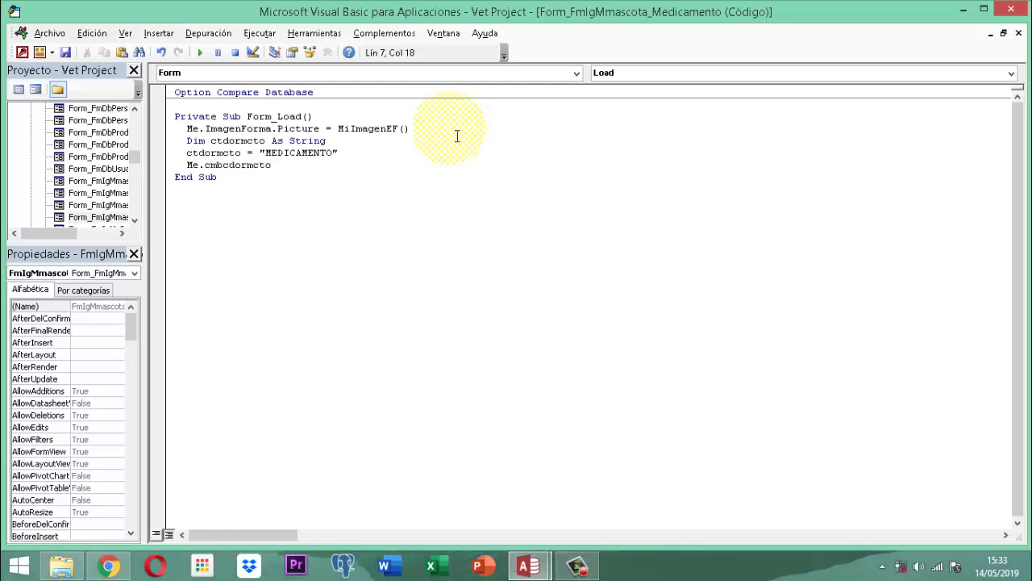
pyautogui.write('=')
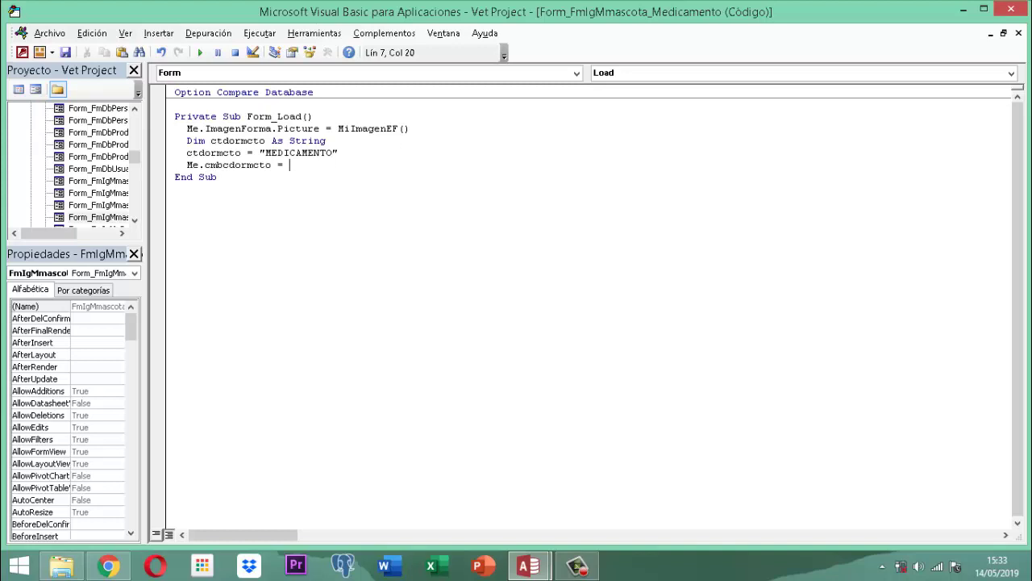
pyautogui.write(' ctdormcto')
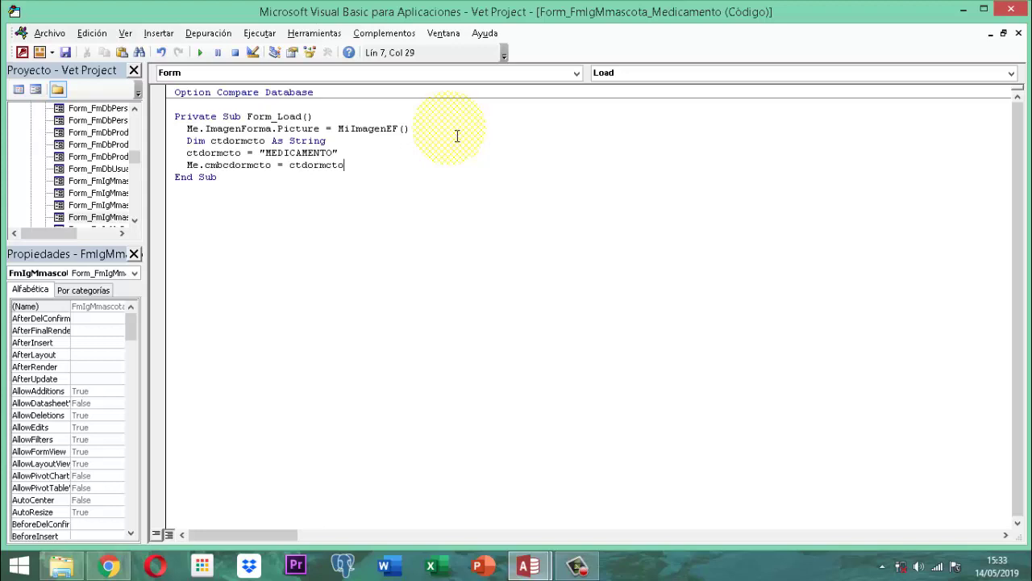
pyautogui.press('Return')
pyautogui.write('Me.')
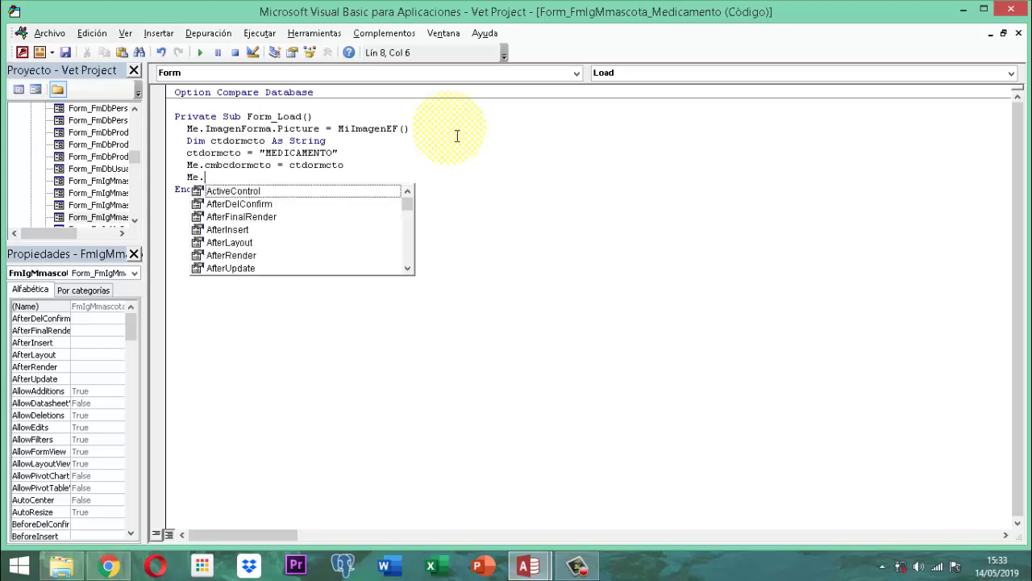
pyautogui.write('idnROMED ')
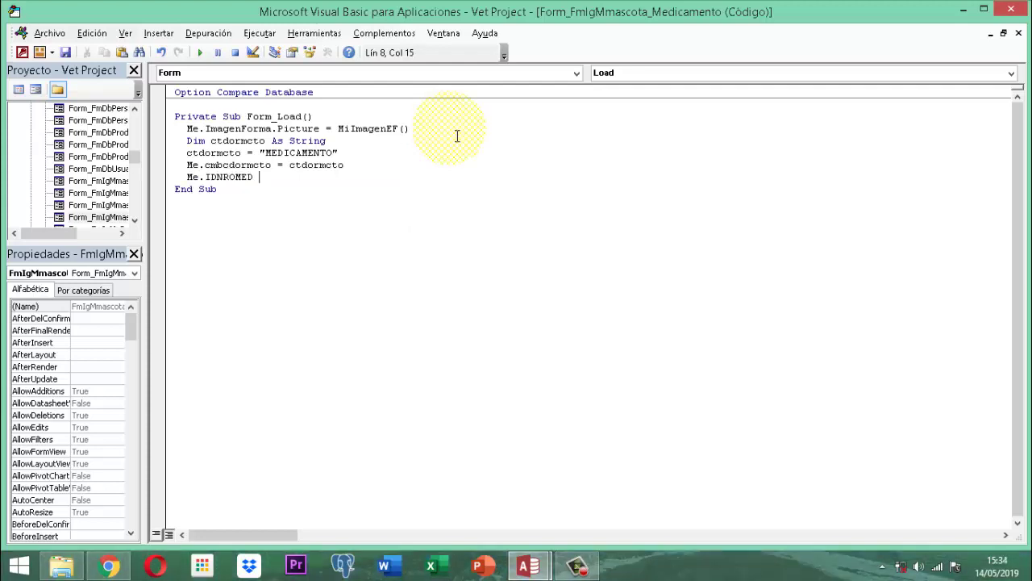
pyautogui.write('=')
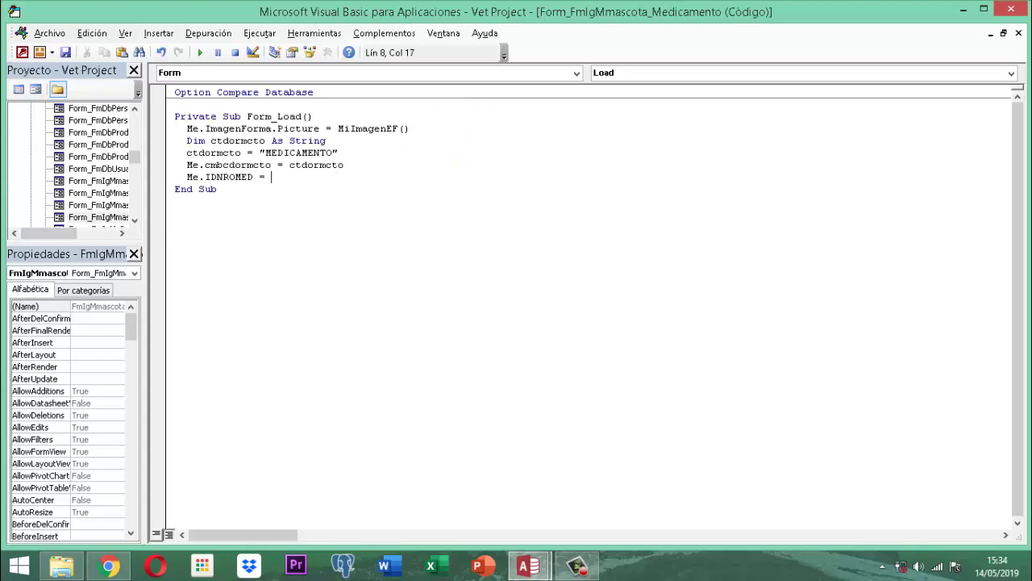
pyautogui.write(' Me.')
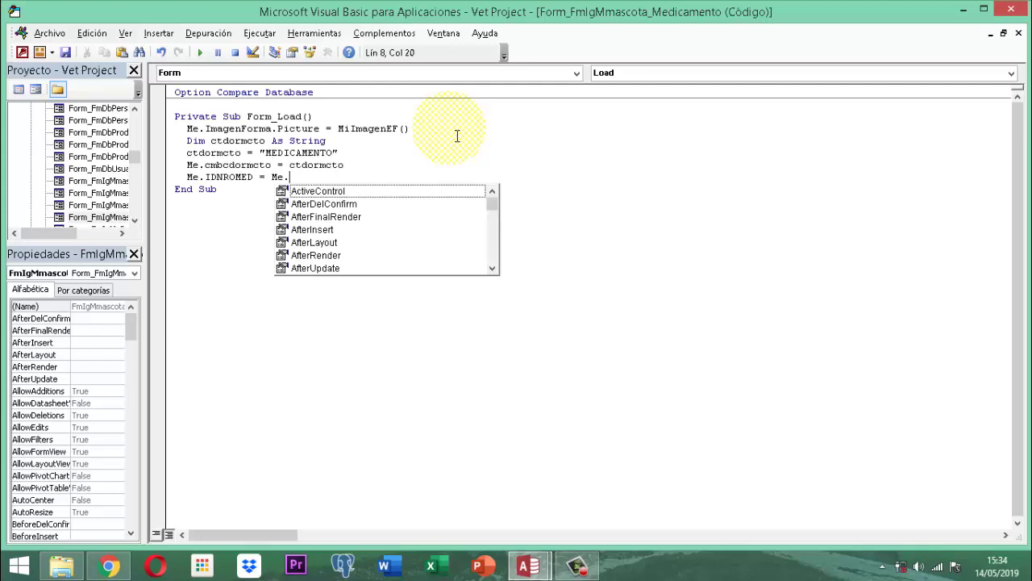
pyautogui.write('cm')
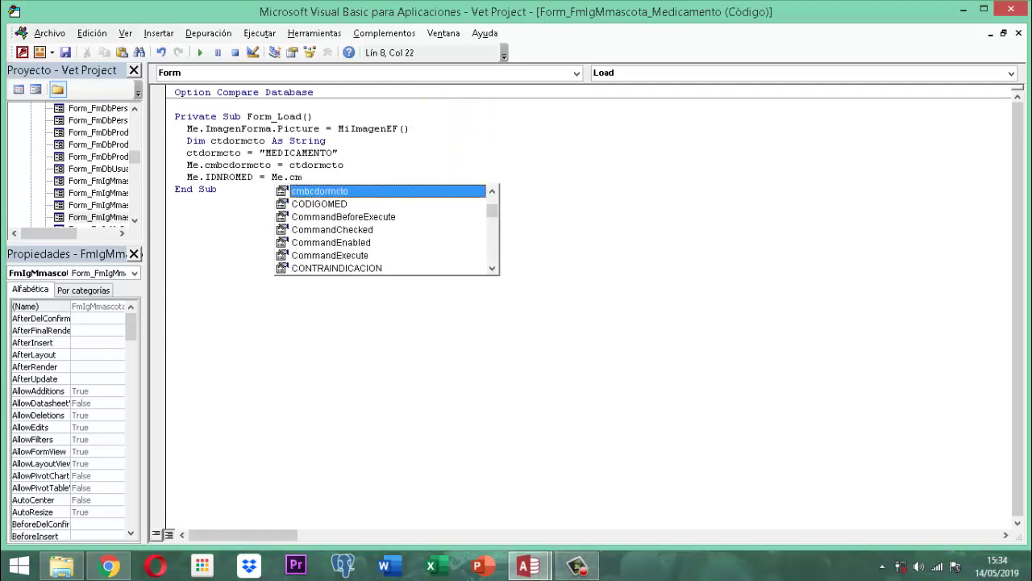
pyautogui.write('b')
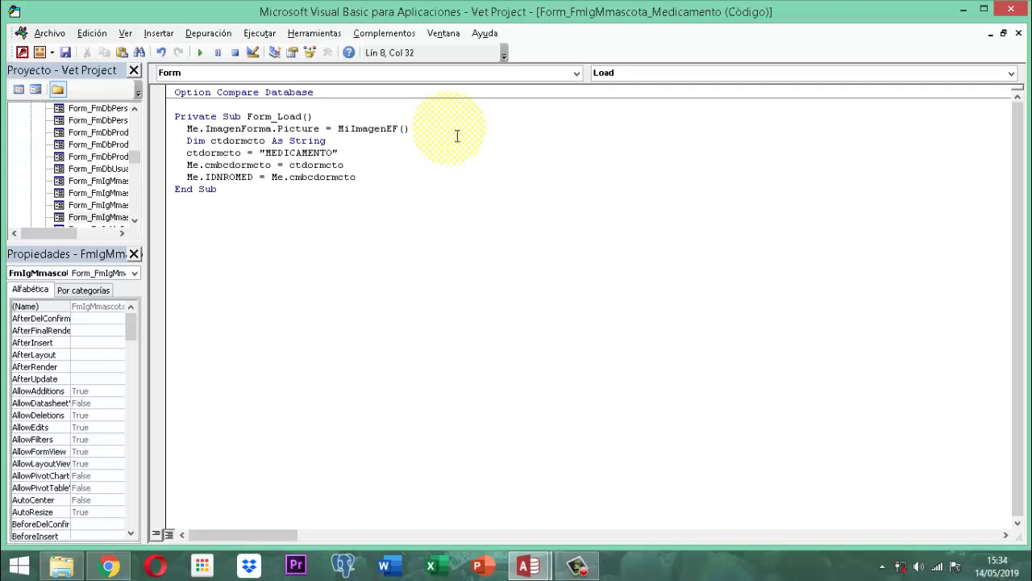
pyautogui.press('BackSpace')
pyautogui.write('.cmbcd')
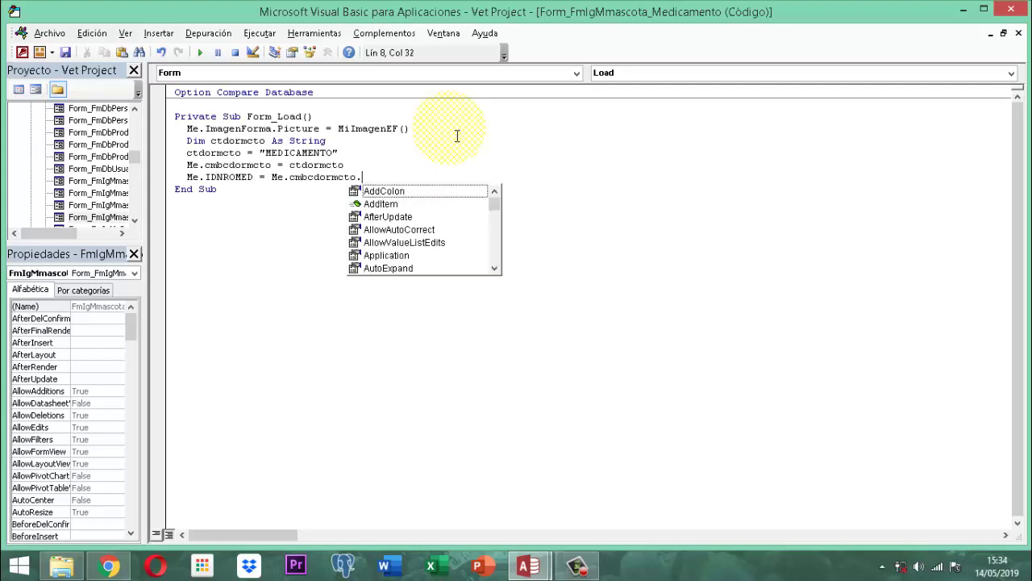
pyautogui.write('o')
pyautogui.press('Tab')
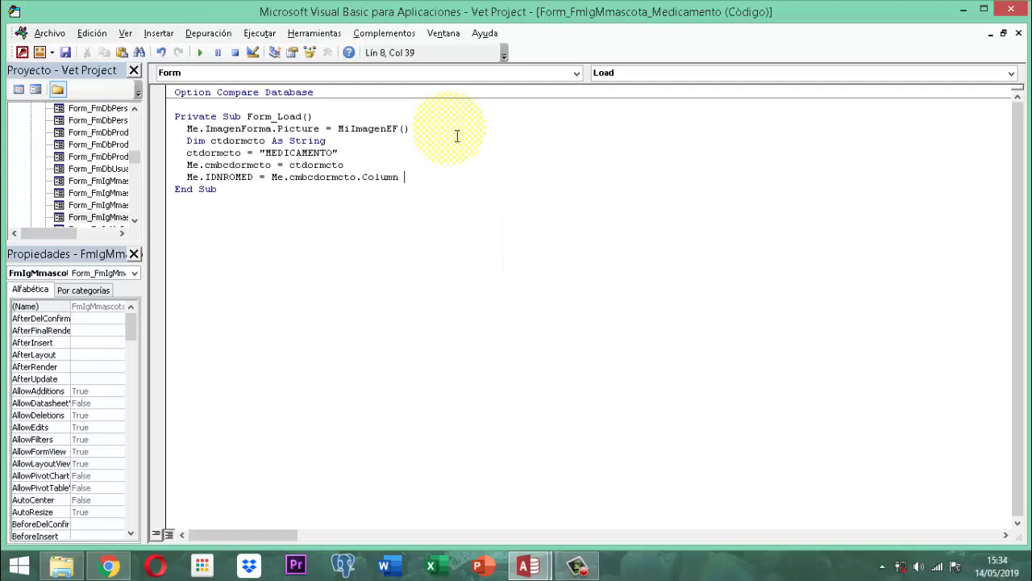
pyautogui.write('(1)')
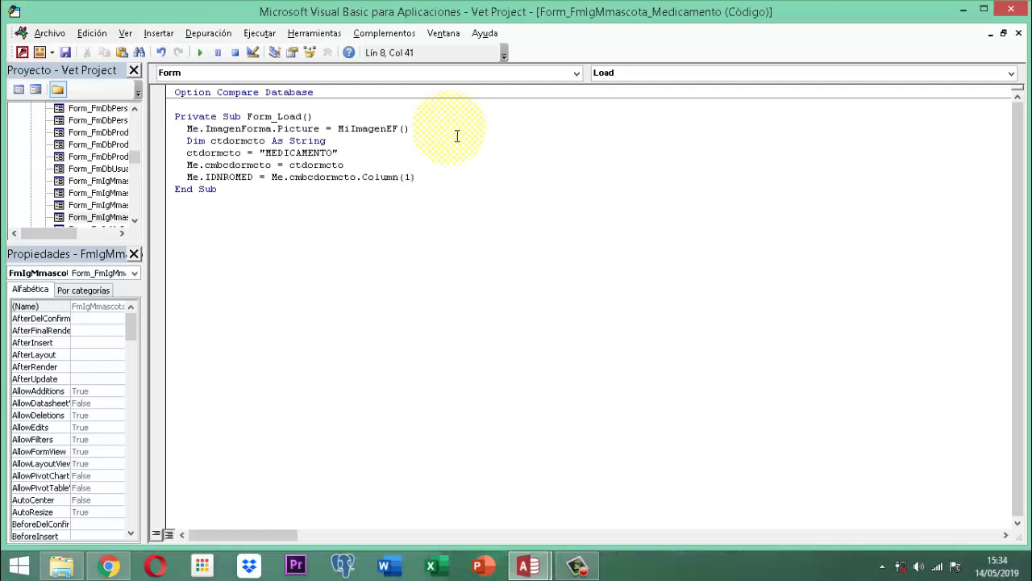
pyautogui.write(' +1')
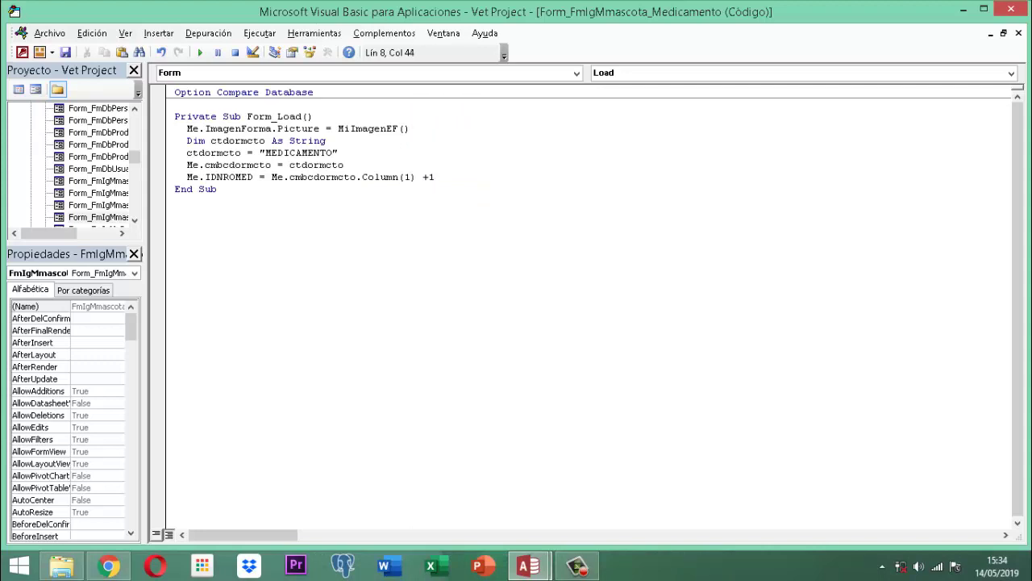
pyautogui.press('Return')
# End Form_Load with Me.CODIGOMED.SetFocus and save the project
pyautogui.write('Me')
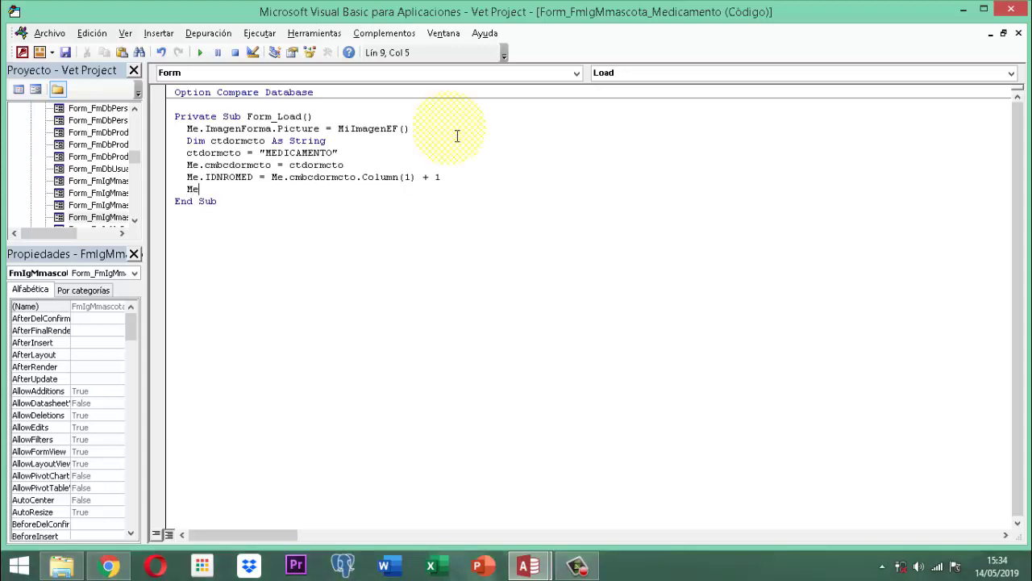
pyautogui.write('.co')
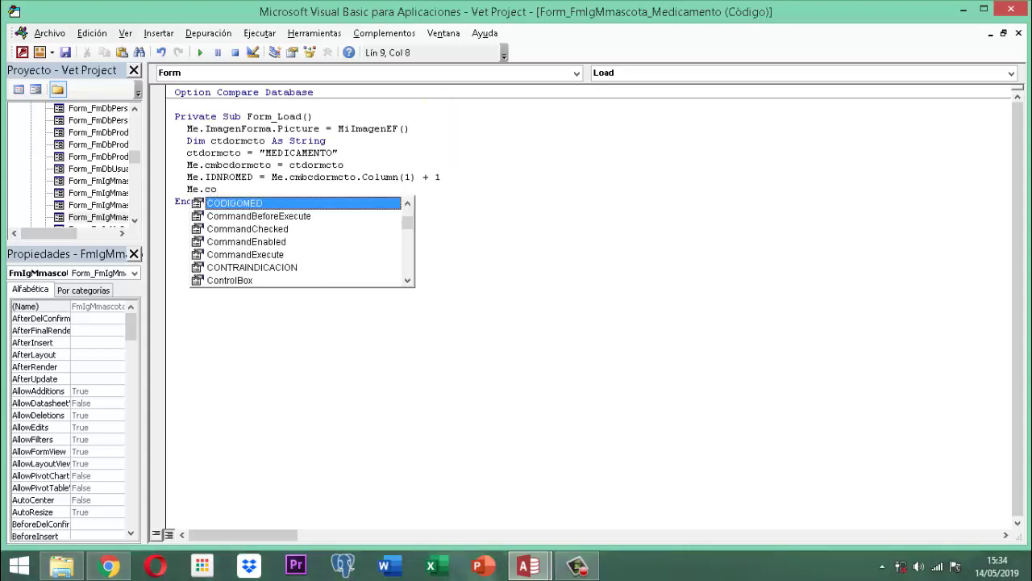
pyautogui.press('space')
pyautogui.press('BackSpace')
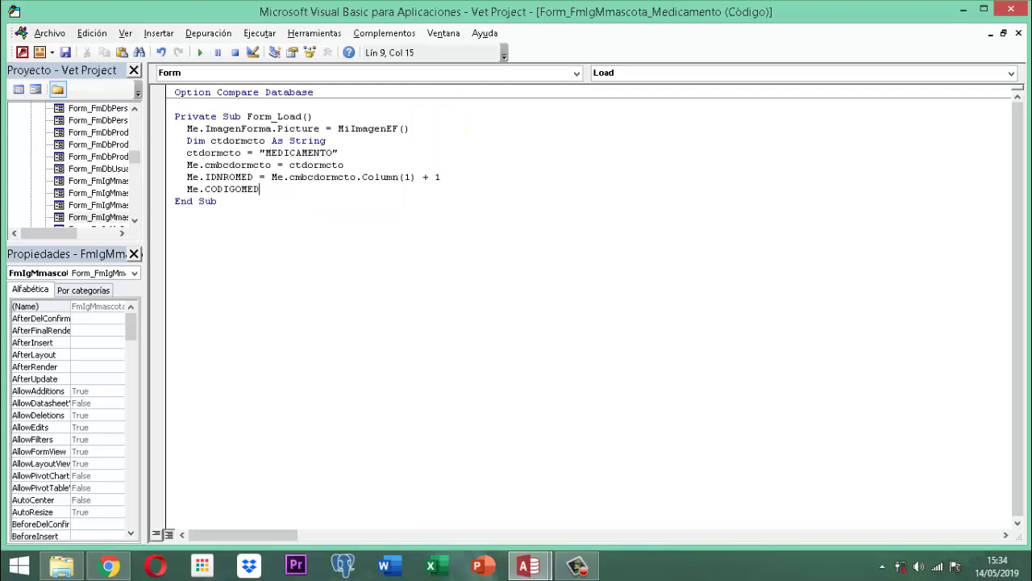
pyautogui.write('.set')
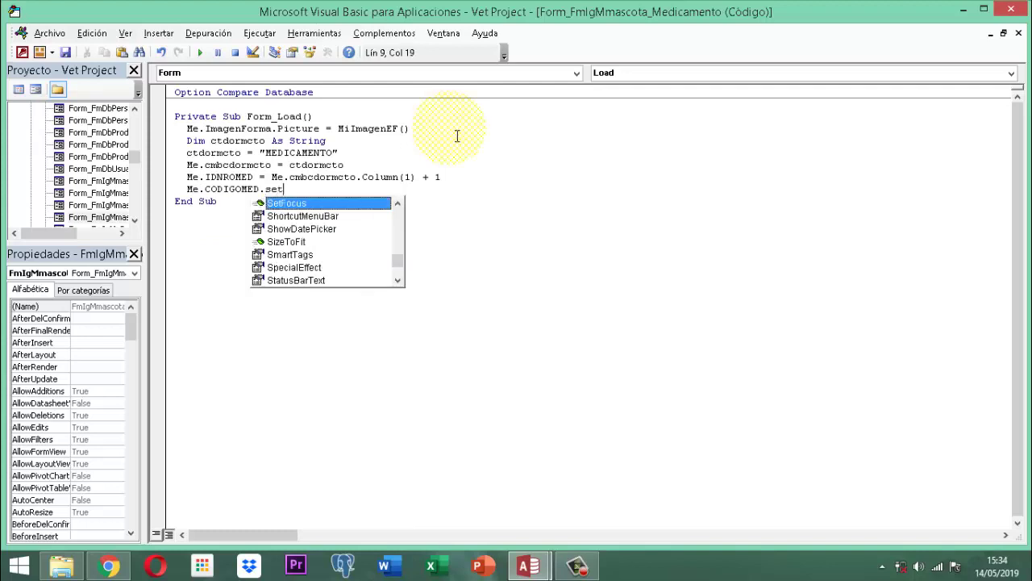
pyautogui.press('space')
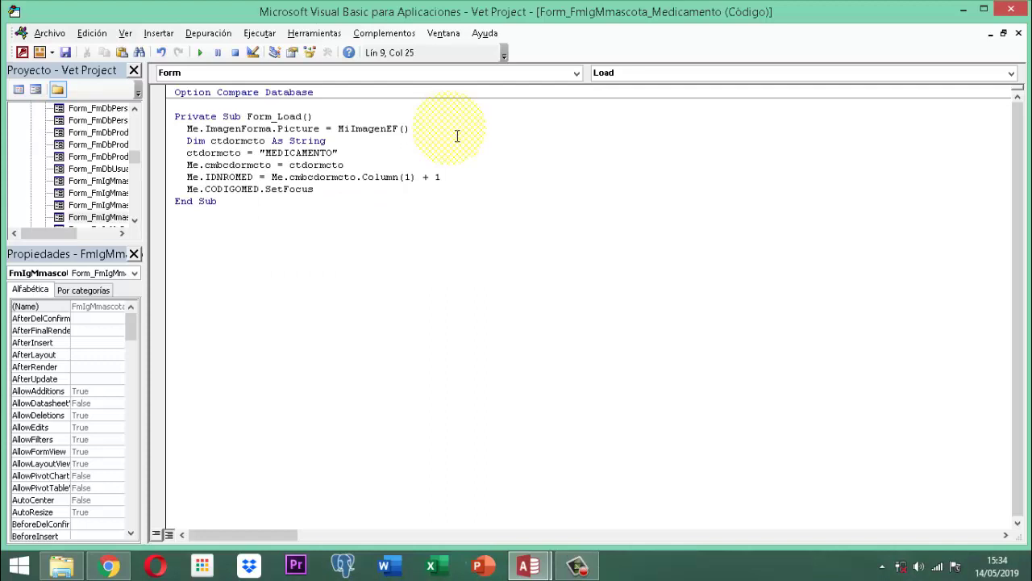
pyautogui.click(67, 53)
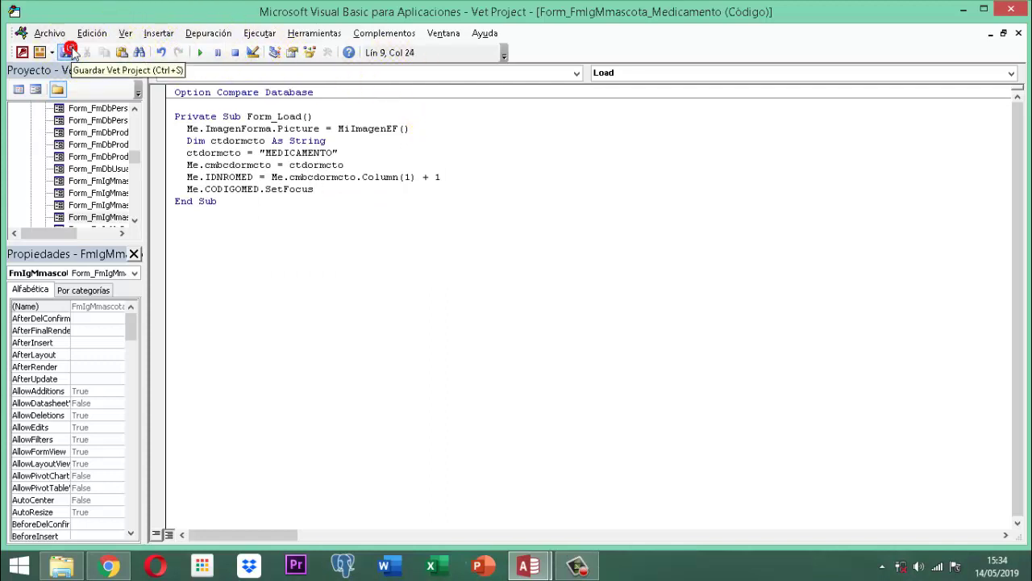
# Create an empty Después de actualizar code procedure for NBMEDICAMENTO via Generador de código
pyautogui.click(1010, 8)
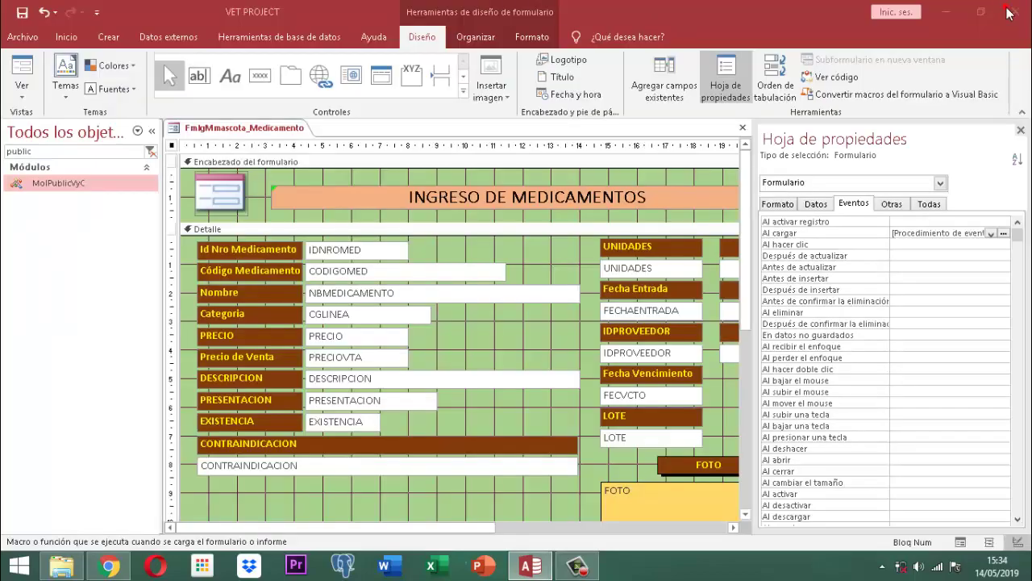
pyautogui.click(1021, 130)
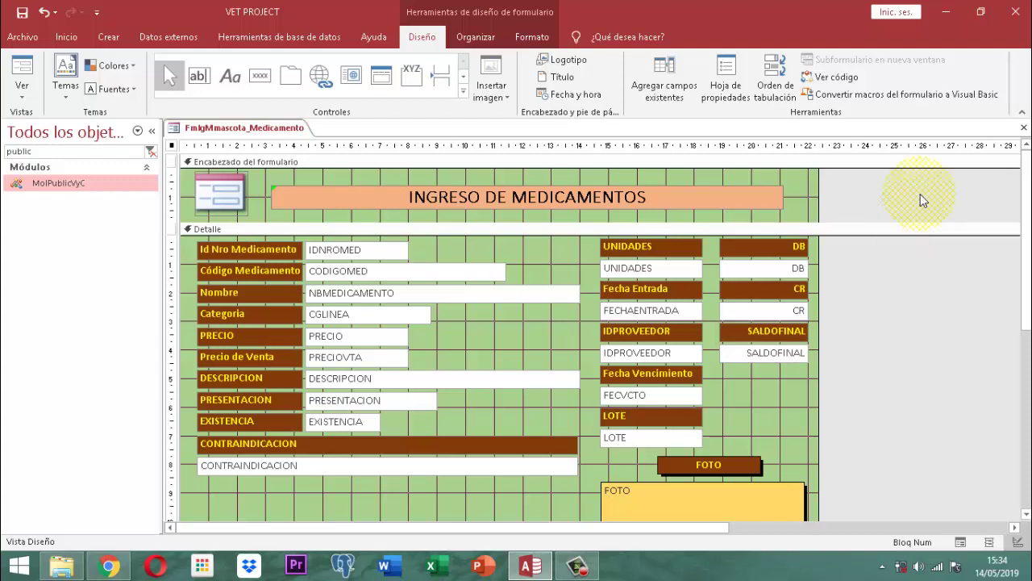
pyautogui.click(504, 293)
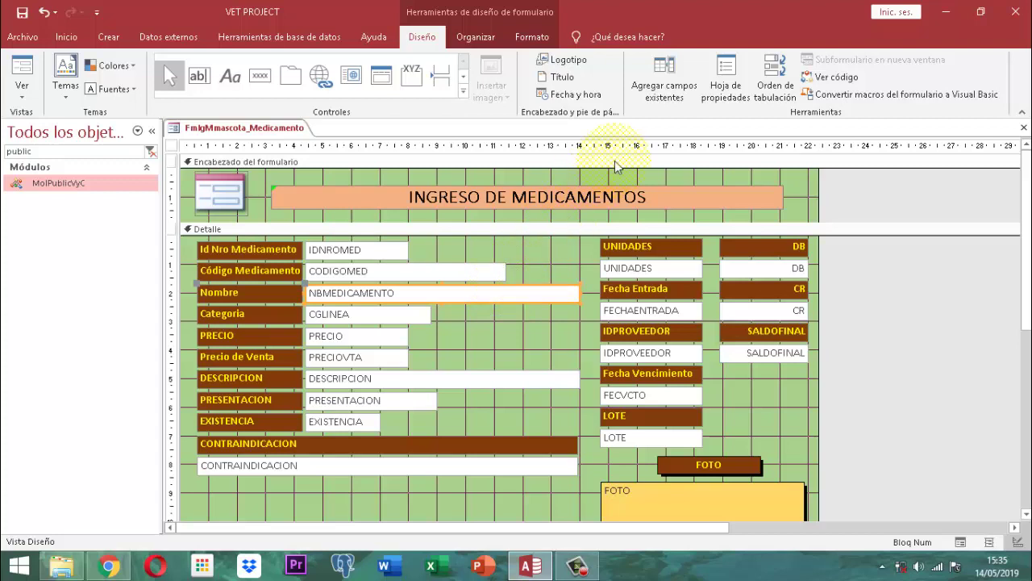
pyautogui.click(721, 84)
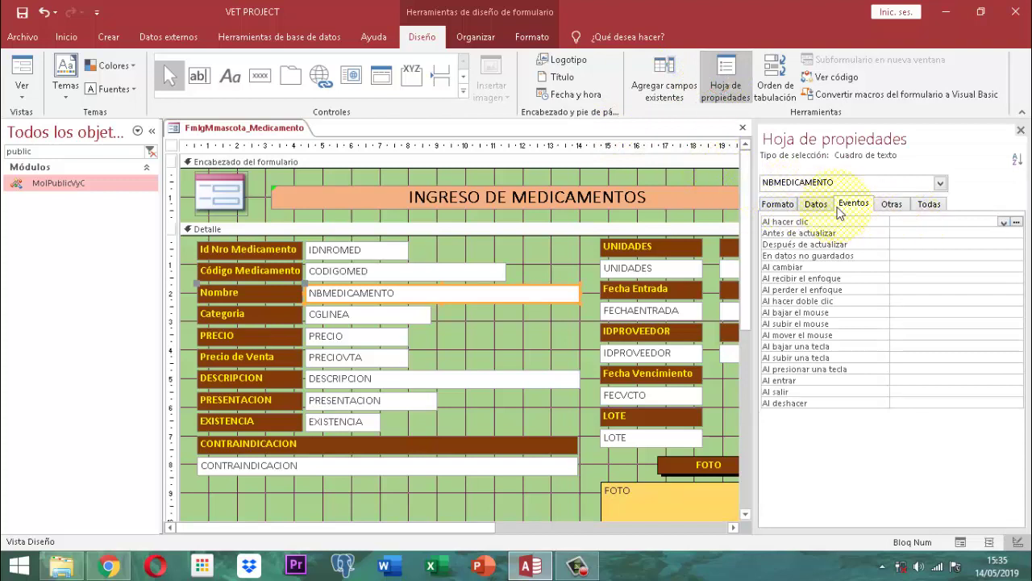
pyautogui.click(899, 245)
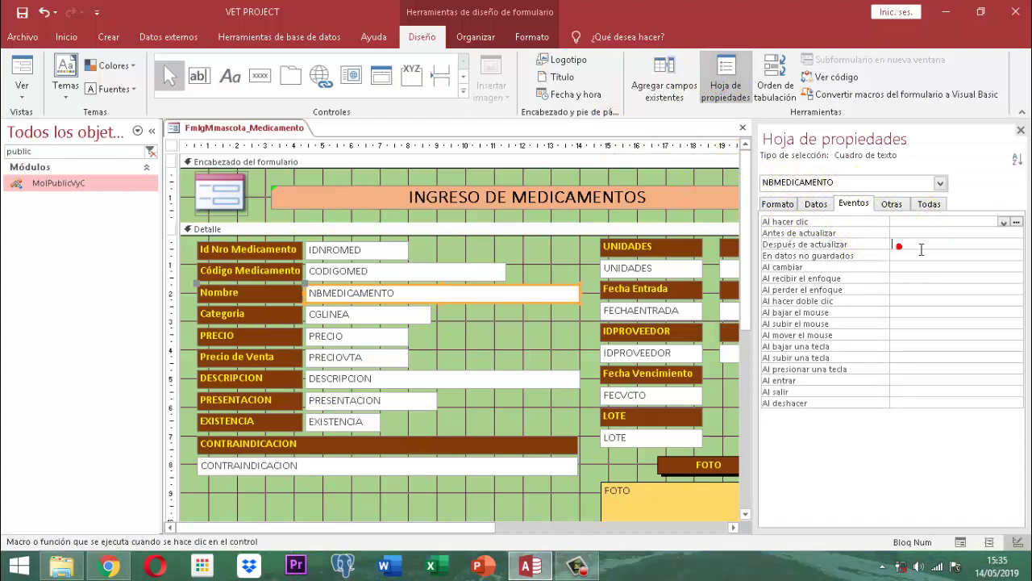
pyautogui.click(1016, 245)
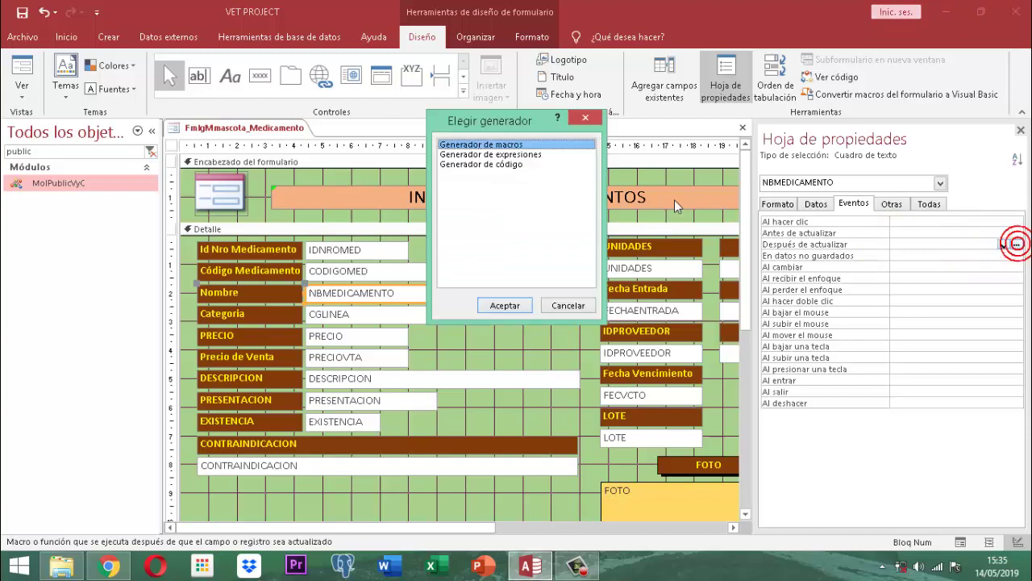
pyautogui.click(508, 164)
pyautogui.click(514, 307)
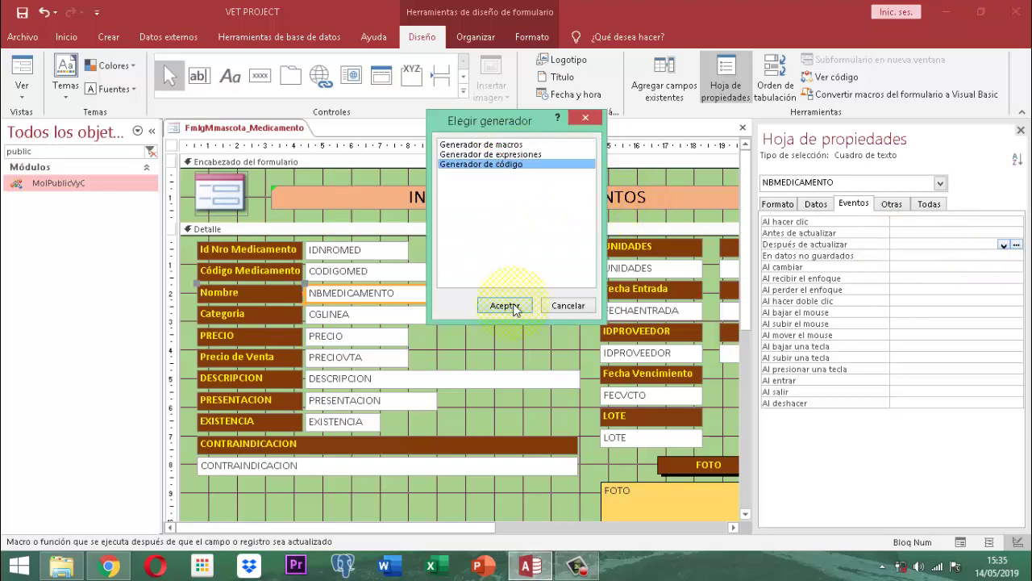
pyautogui.click(514, 307)
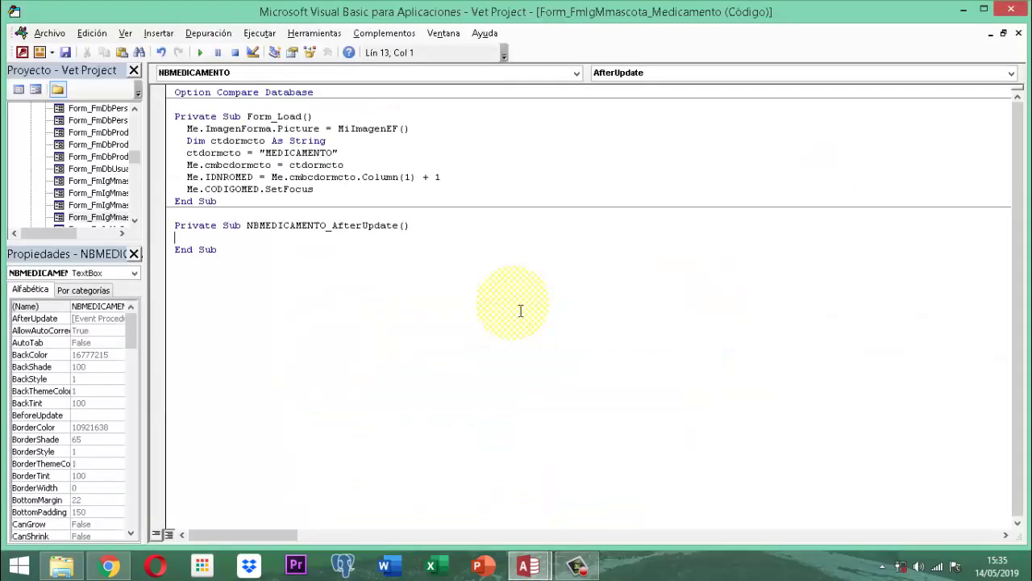
# Write Me.NBMEDICAMENTO = UCase(Me.NBMEDICAMENTO) in the AfterUpdate sub and close the editor
pyautogui.write('M')
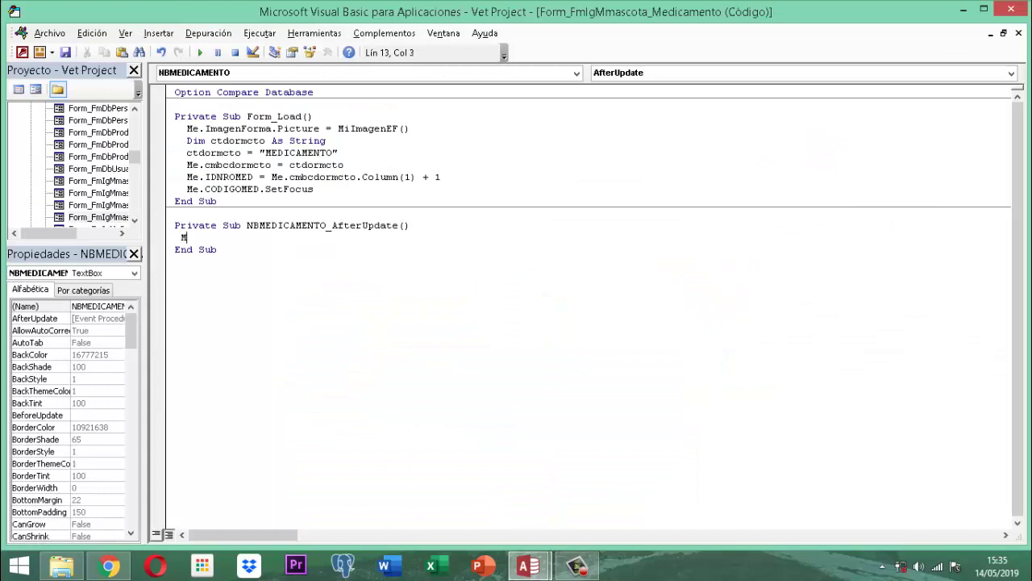
pyautogui.write('e.nb')
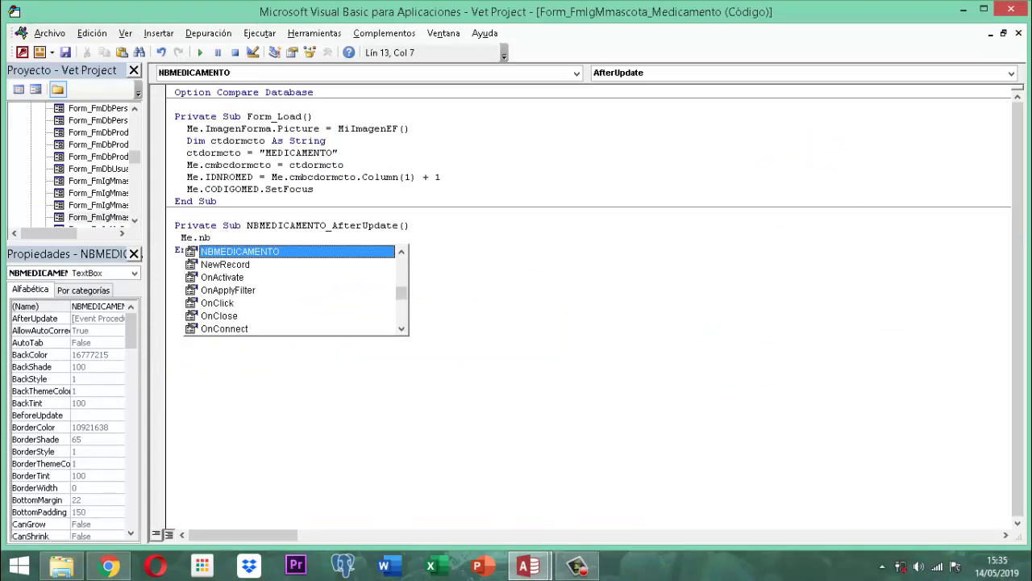
pyautogui.write(' = ')
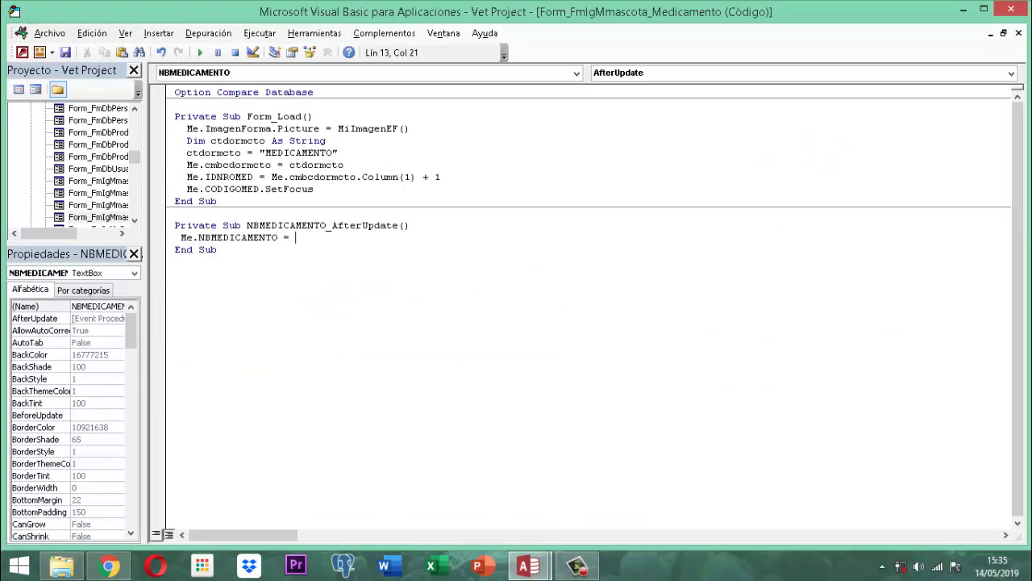
pyautogui.write('ucase(M')
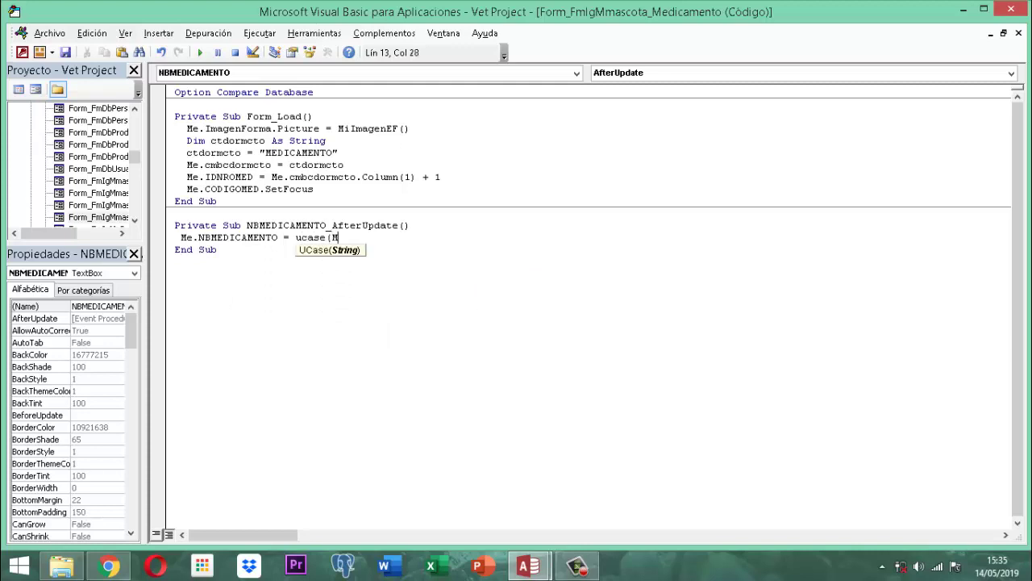
pyautogui.write('e.n')
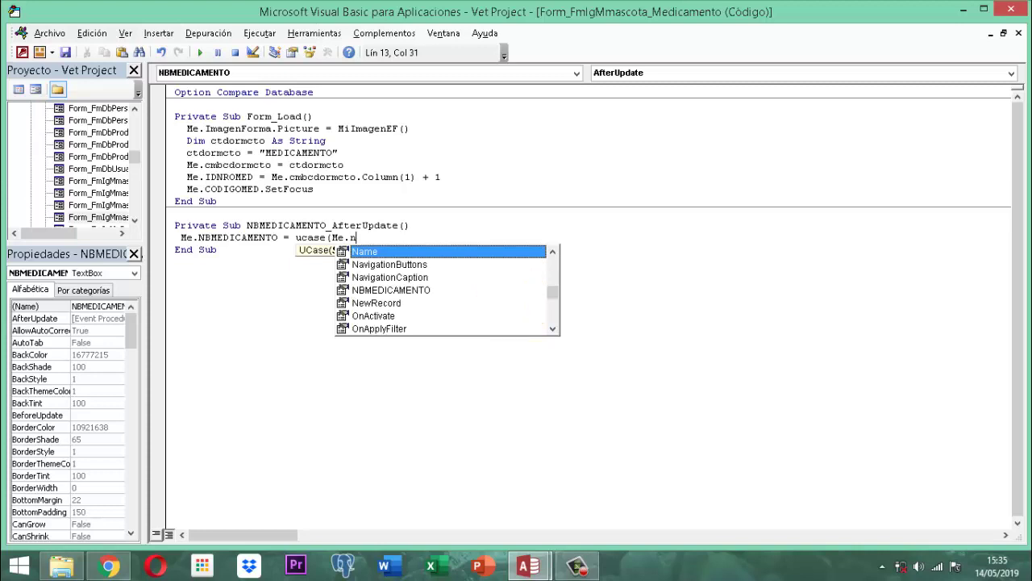
pyautogui.write('b')
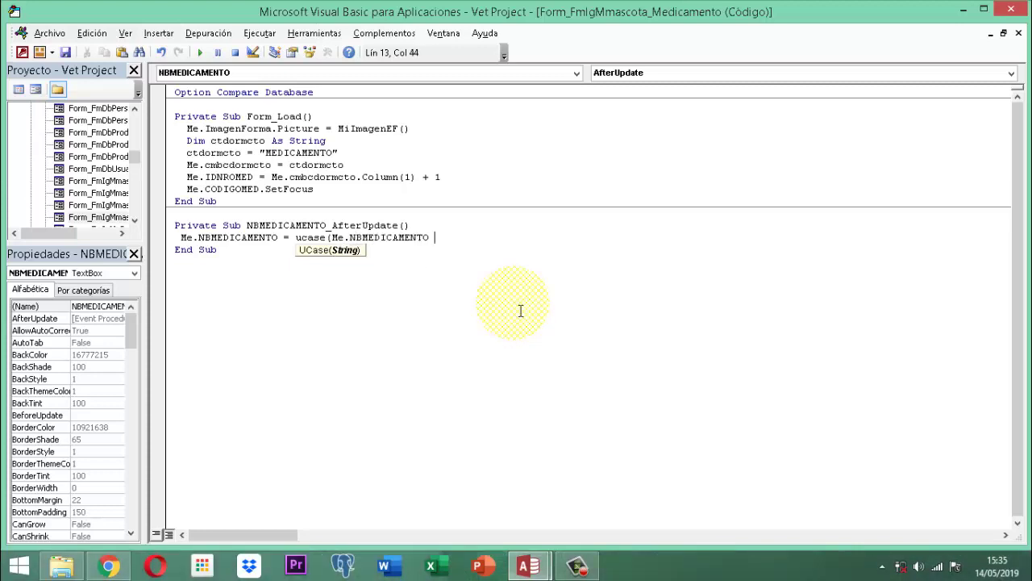
pyautogui.press('BackSpace')
pyautogui.write(')')
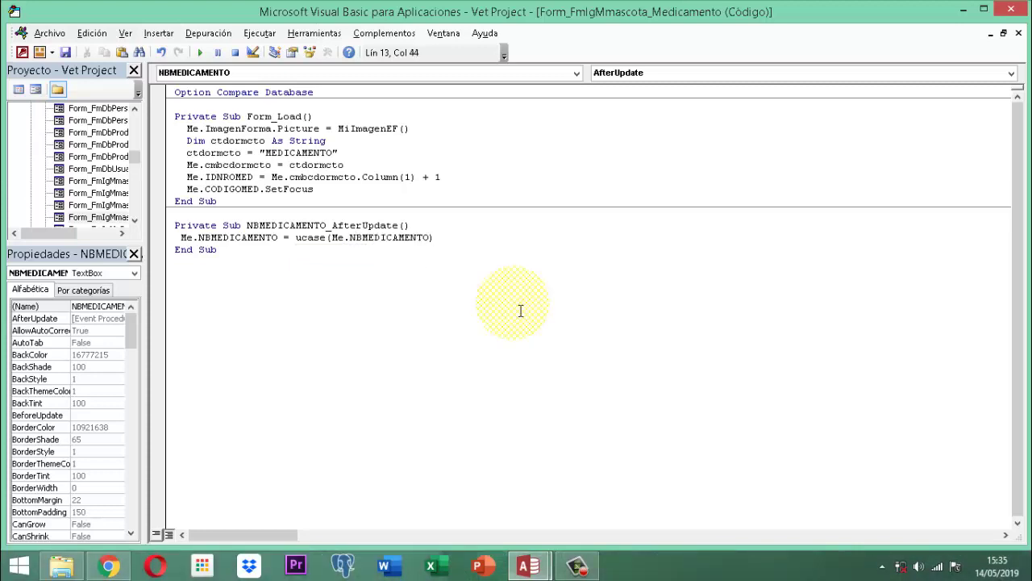
pyautogui.press('Down')
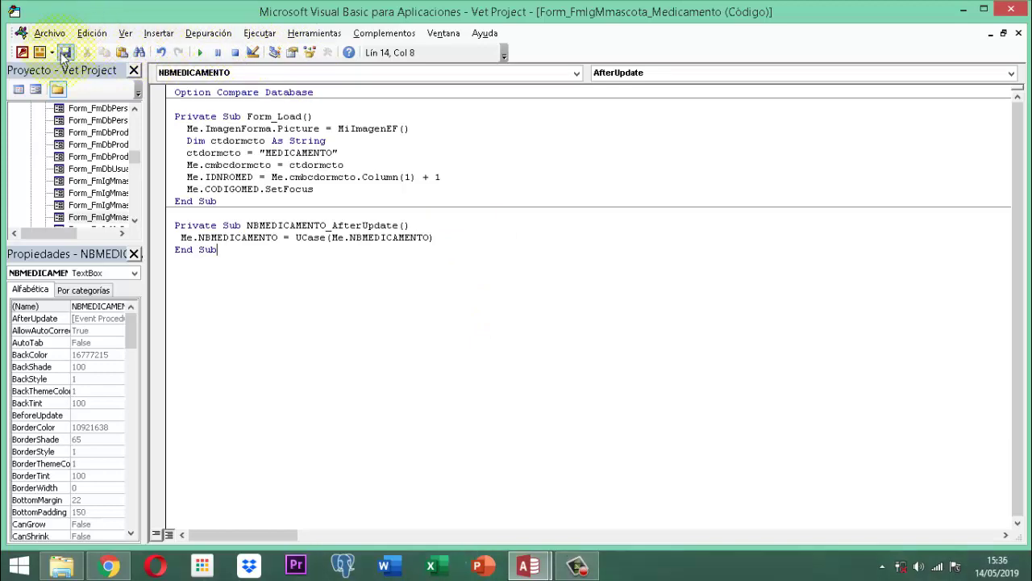
pyautogui.click(1011, 9)
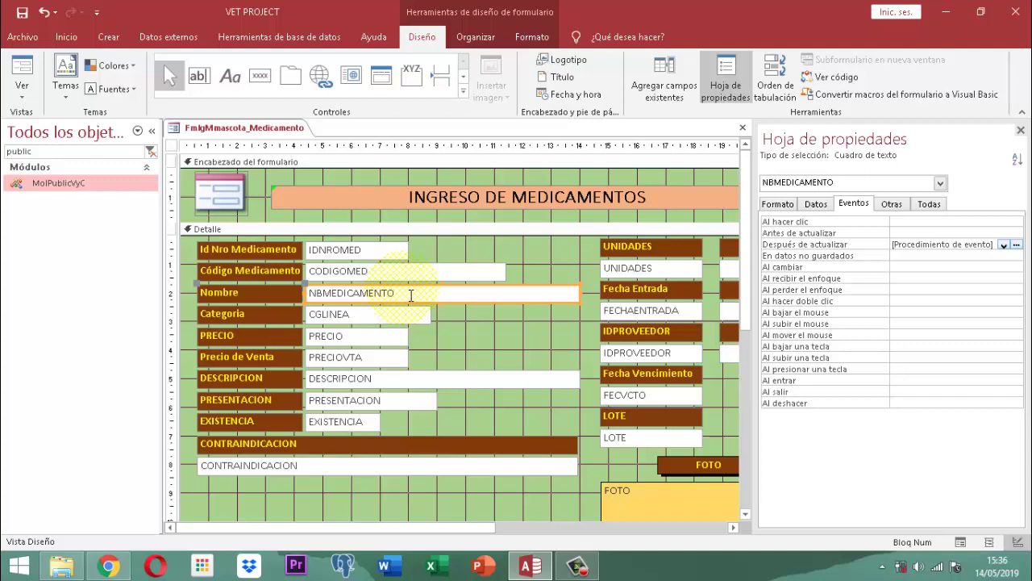
# Add Me.CGLINEA = "MEDICAMENTO" and Me.PRECIO.SetFocus to NBMEDICAMENTO_AfterUpdate, save and close
pyautogui.click(1017, 247)
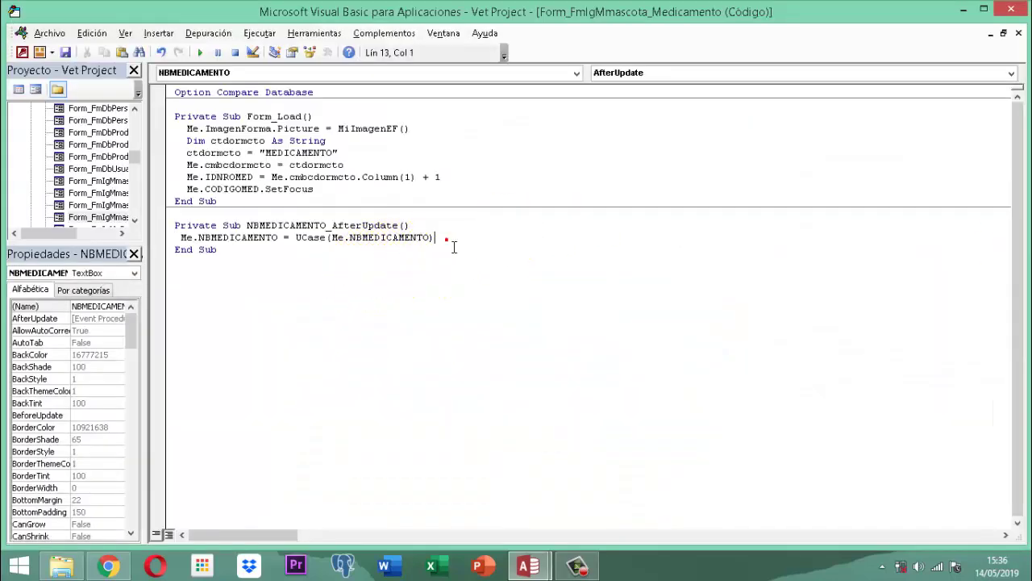
pyautogui.click(446, 239)
pyautogui.press('Return')
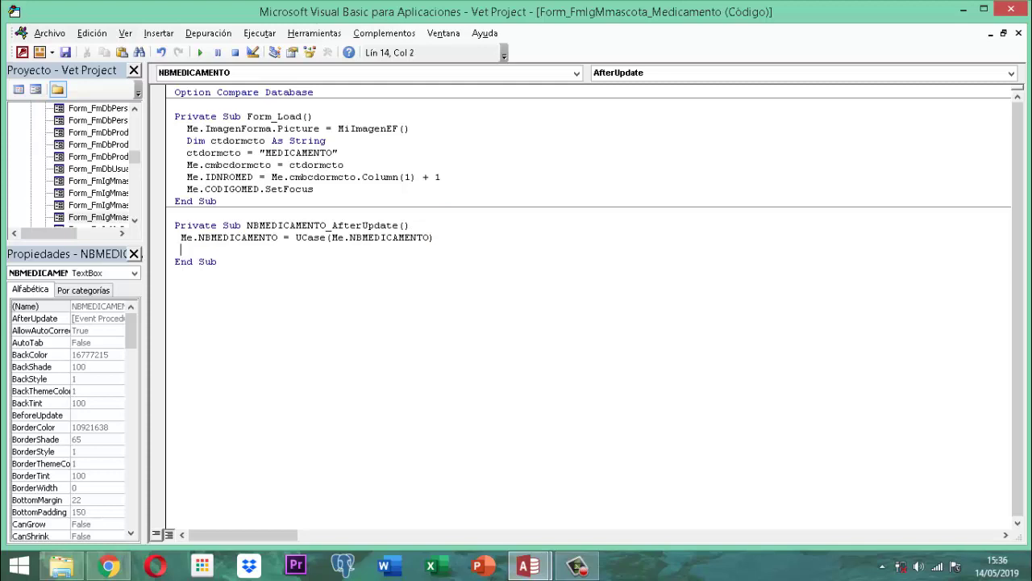
pyautogui.write('Me.cg')
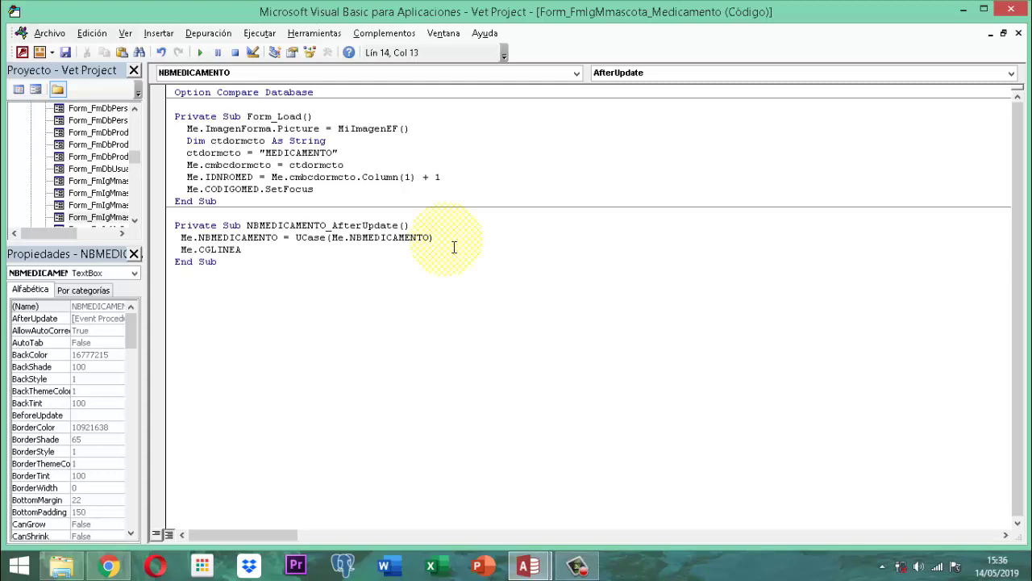
pyautogui.write(' = "')
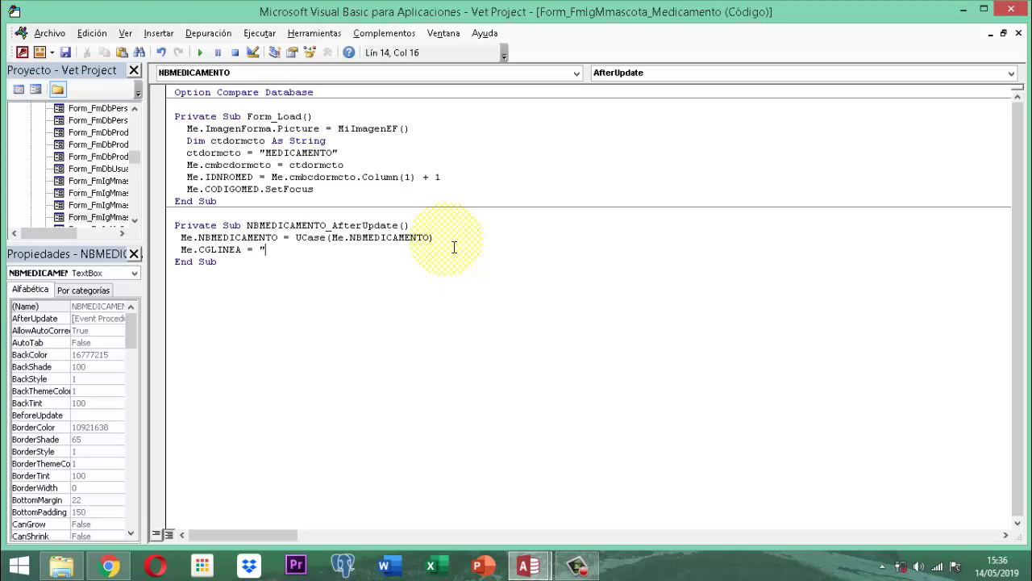
pyautogui.write('MEDICAMENTO"')
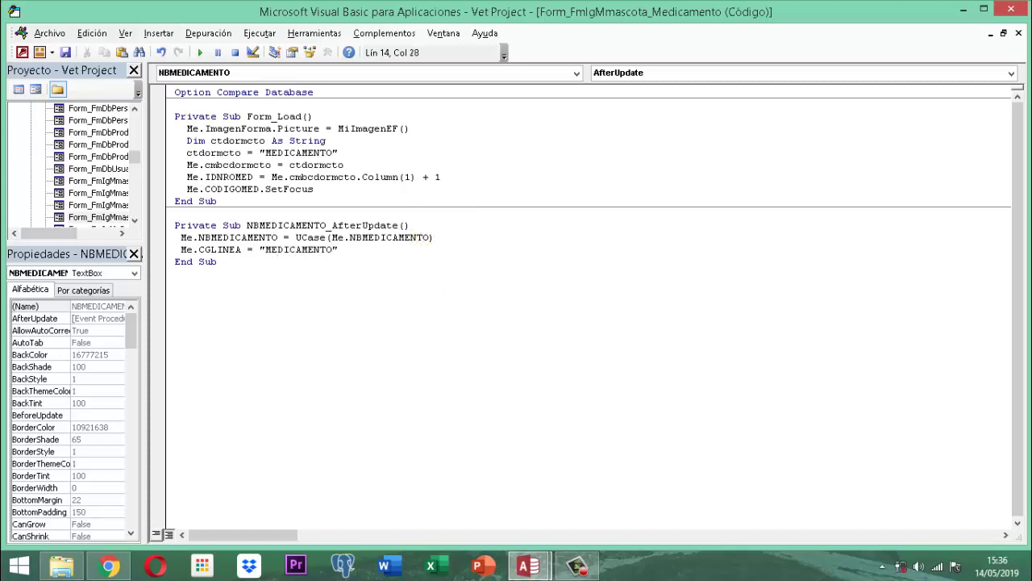
pyautogui.press('Return')
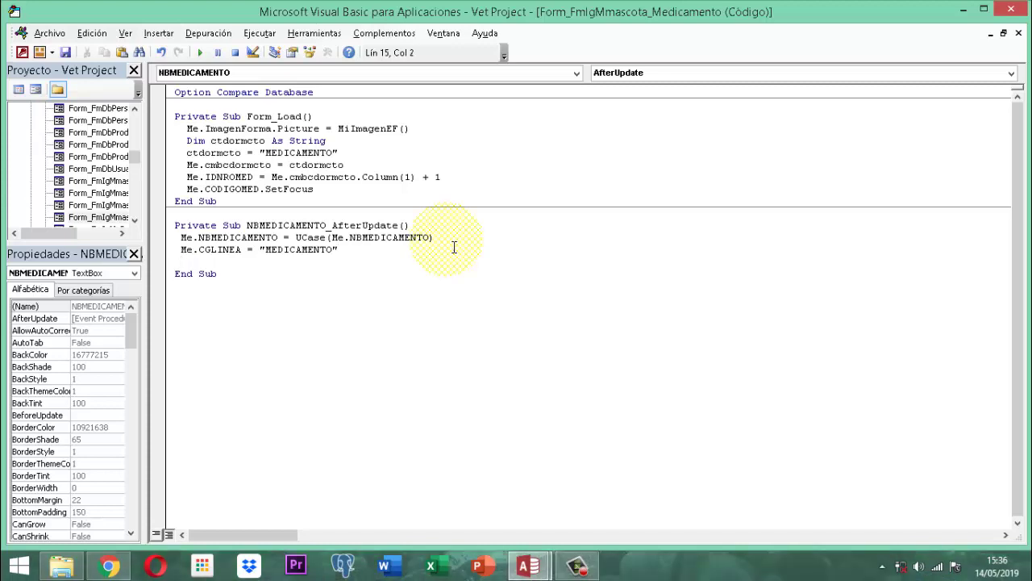
pyautogui.write('Me.pre')
pyautogui.press('BackSpace')
pyautogui.write('.set')
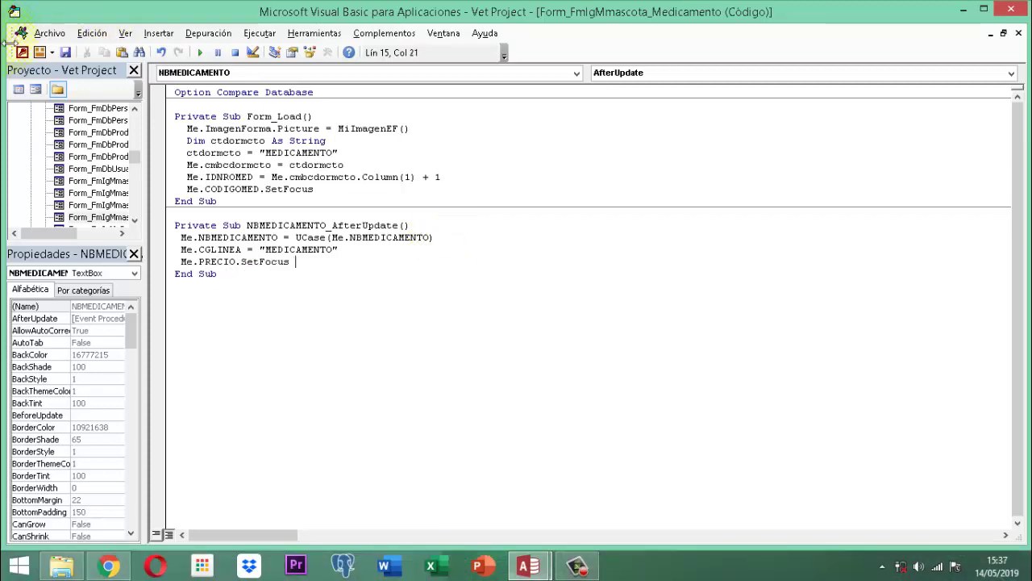
pyautogui.click(66, 53)
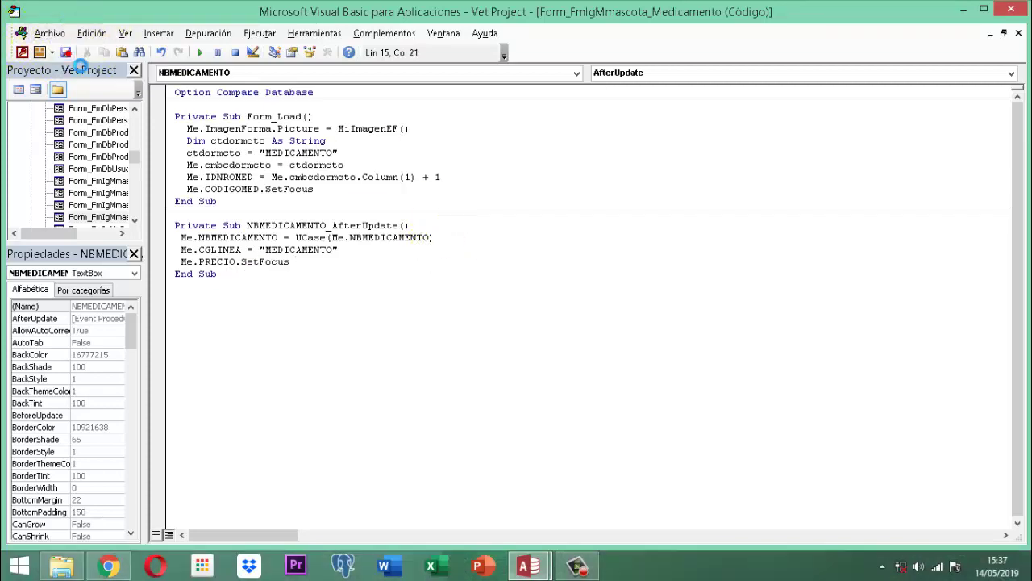
pyautogui.click(1010, 9)
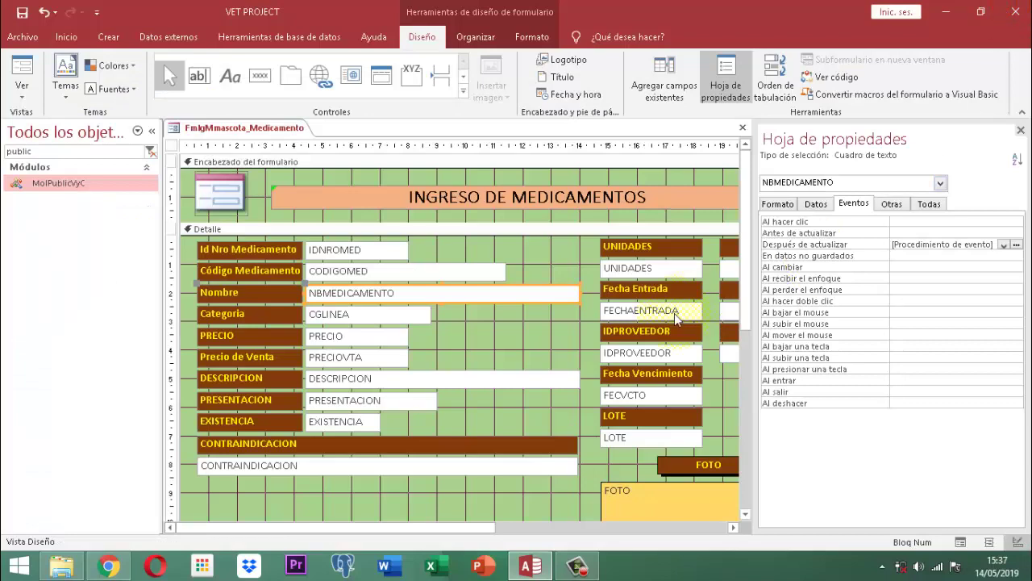
# Right-align the contents of the PRECIO and PRECIOVTA text boxes, then reselect PRECIO
pyautogui.click(1020, 132)
pyautogui.click(480, 339)
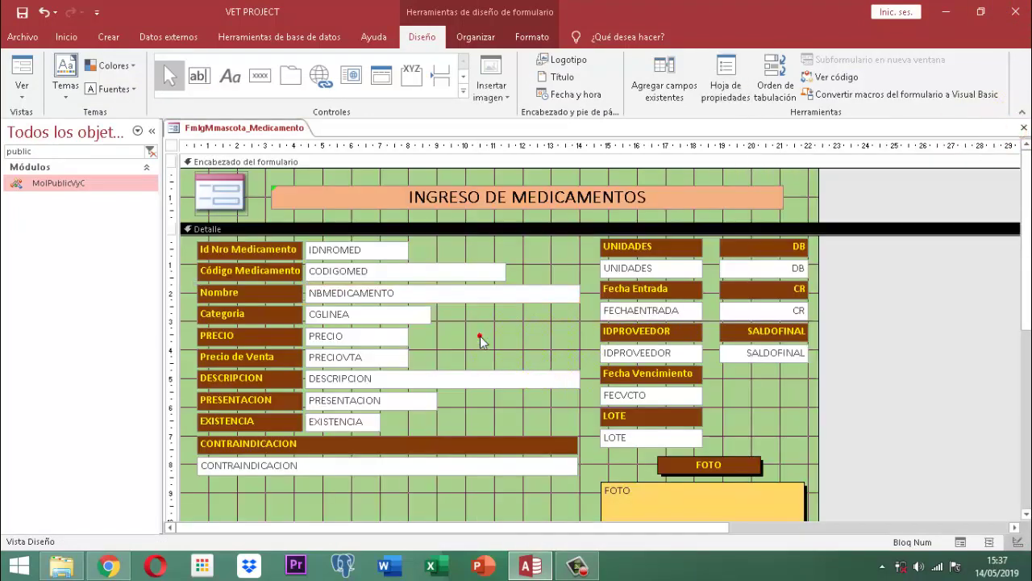
pyautogui.moveTo(416, 336); pyautogui.dragTo(391, 360)
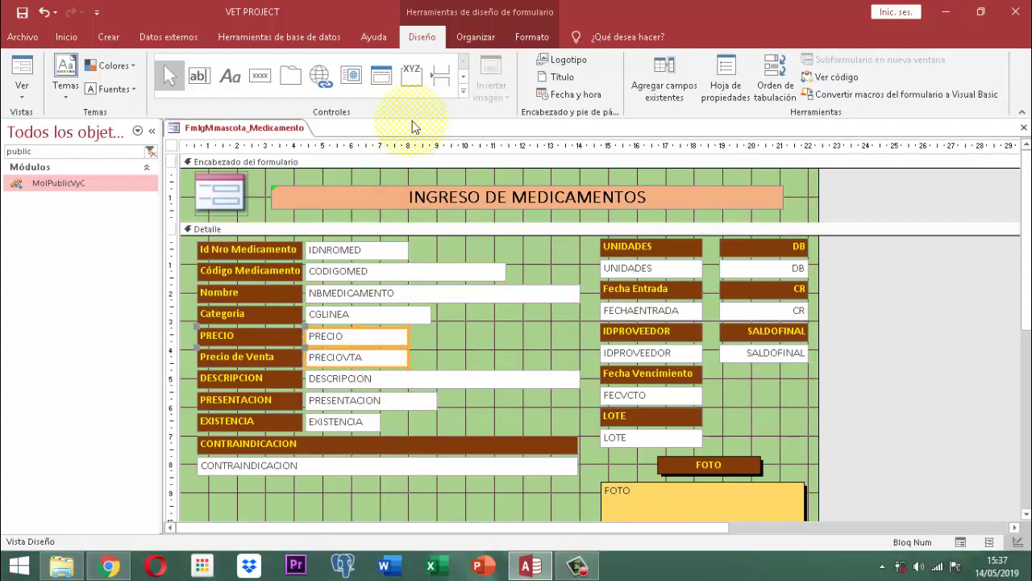
pyautogui.click(513, 40)
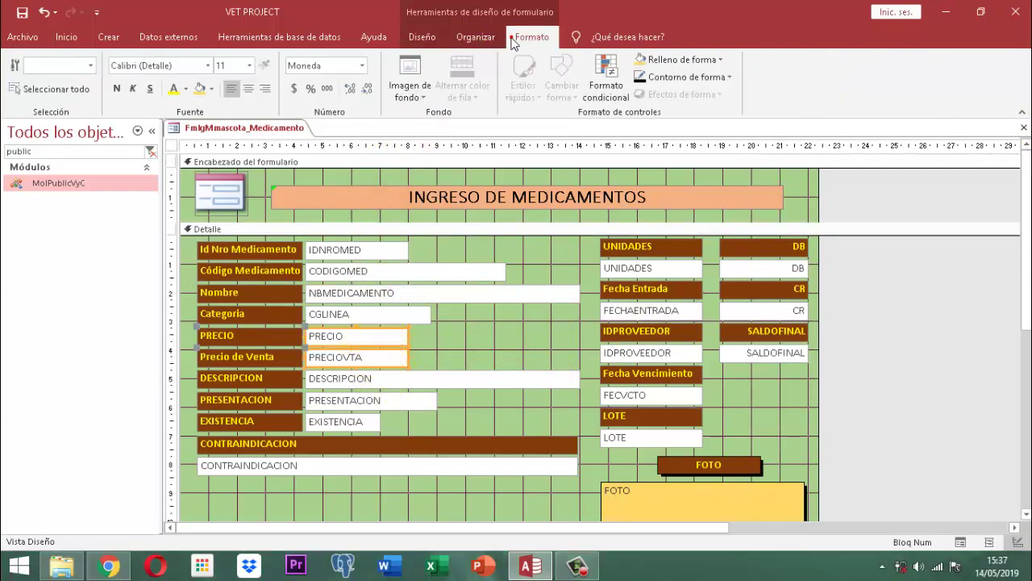
pyautogui.click(266, 90)
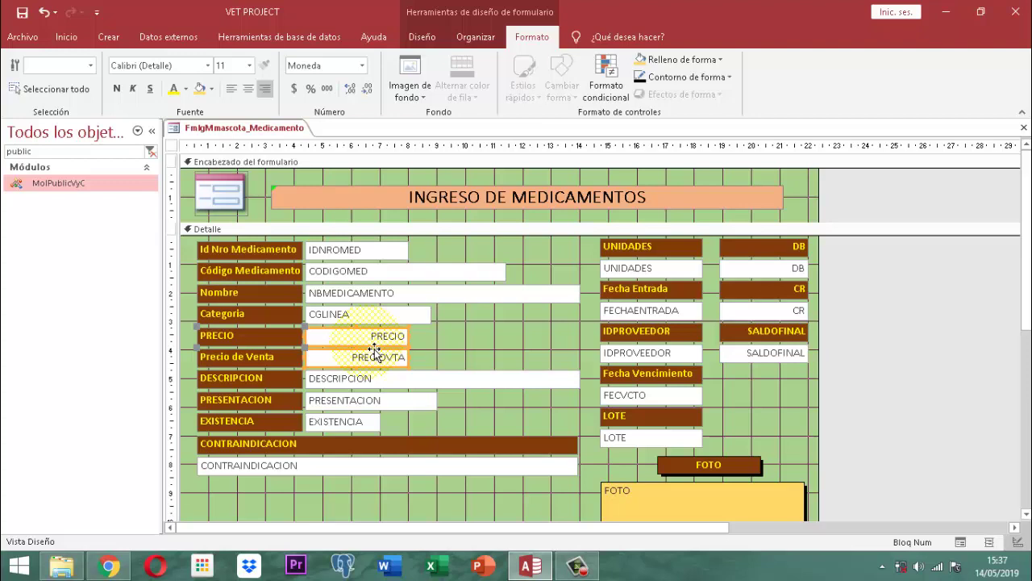
pyautogui.click(433, 359)
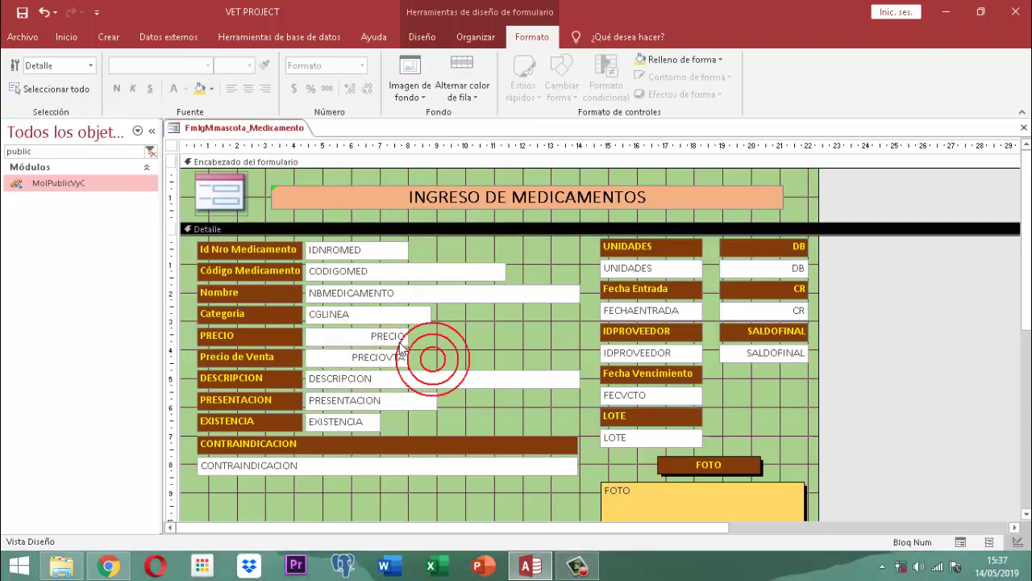
pyautogui.click(399, 342)
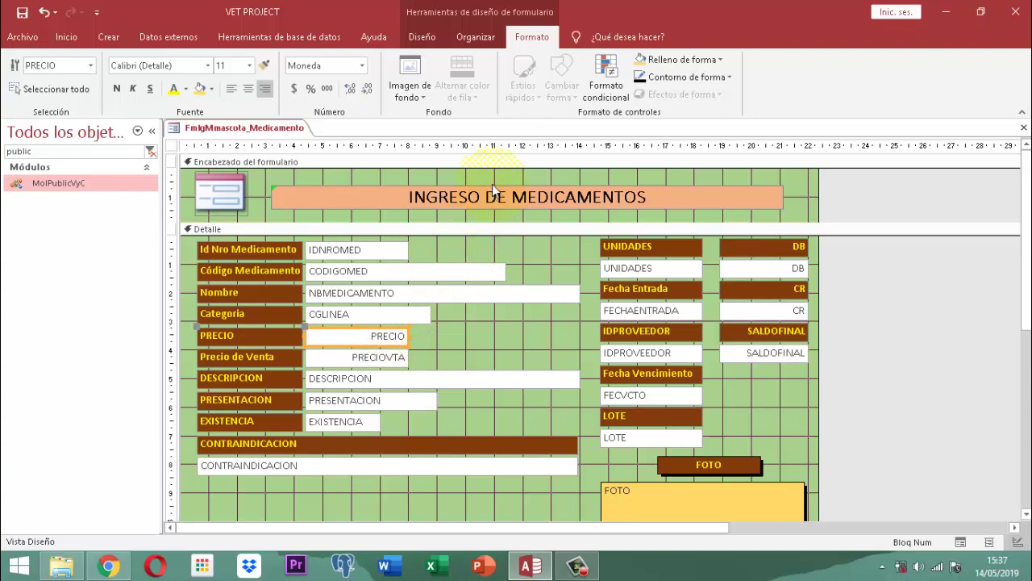
# Create an empty PRECIO_AfterUpdate procedure through Generador de código
pyautogui.click(419, 33)
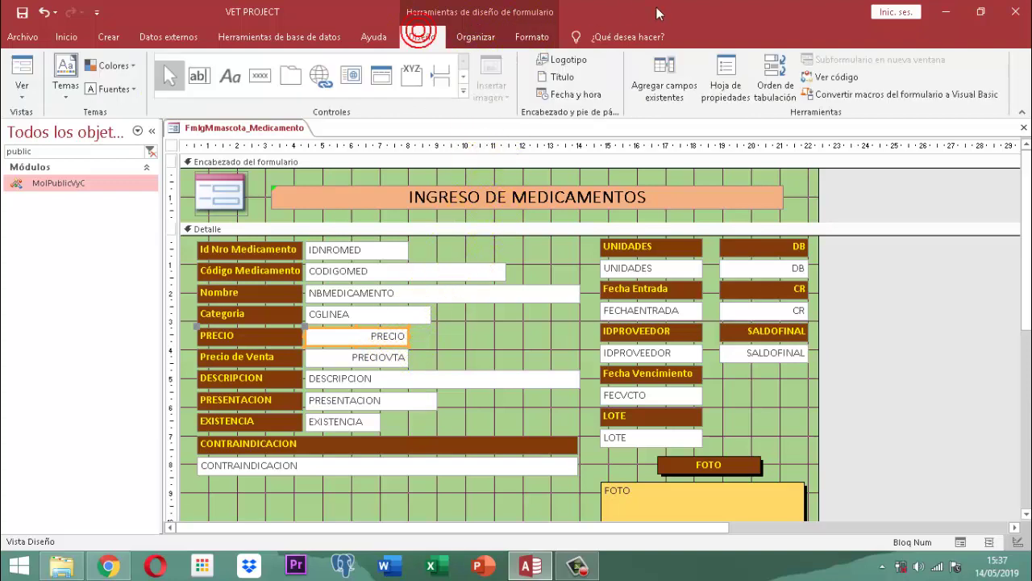
pyautogui.click(728, 75)
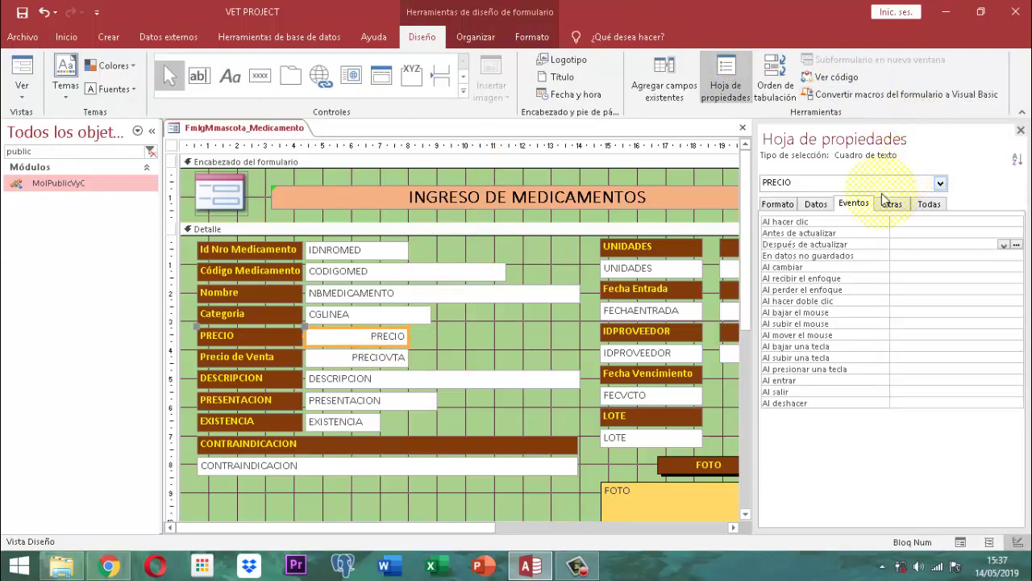
pyautogui.click(858, 206)
pyautogui.click(1017, 245)
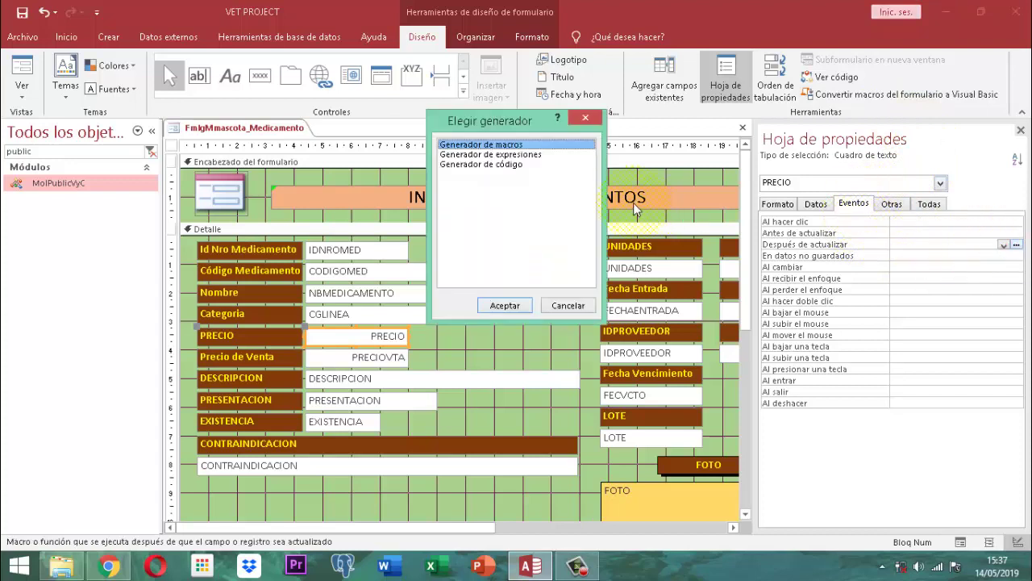
pyautogui.click(509, 155)
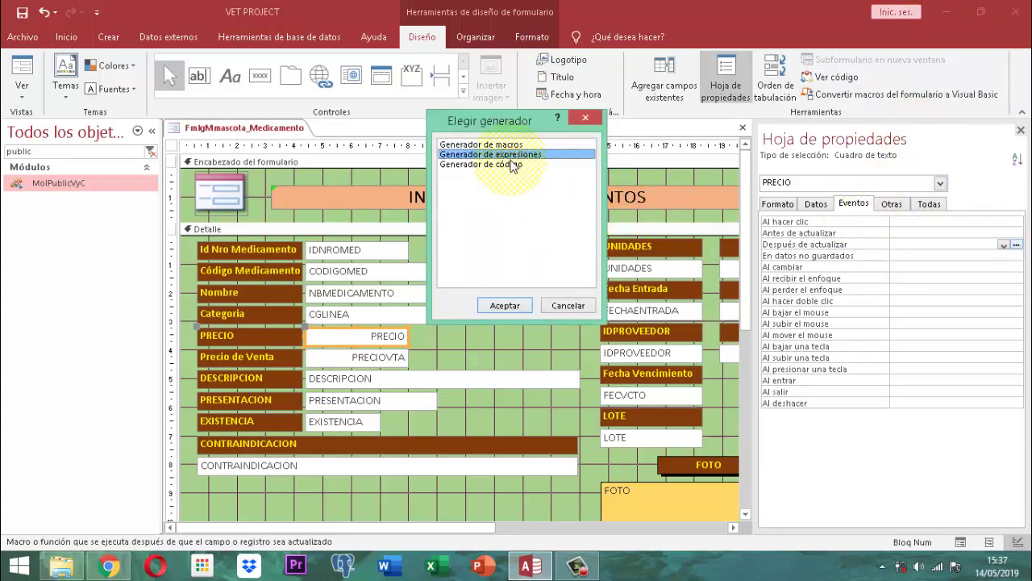
pyautogui.click(511, 165)
pyautogui.click(505, 305)
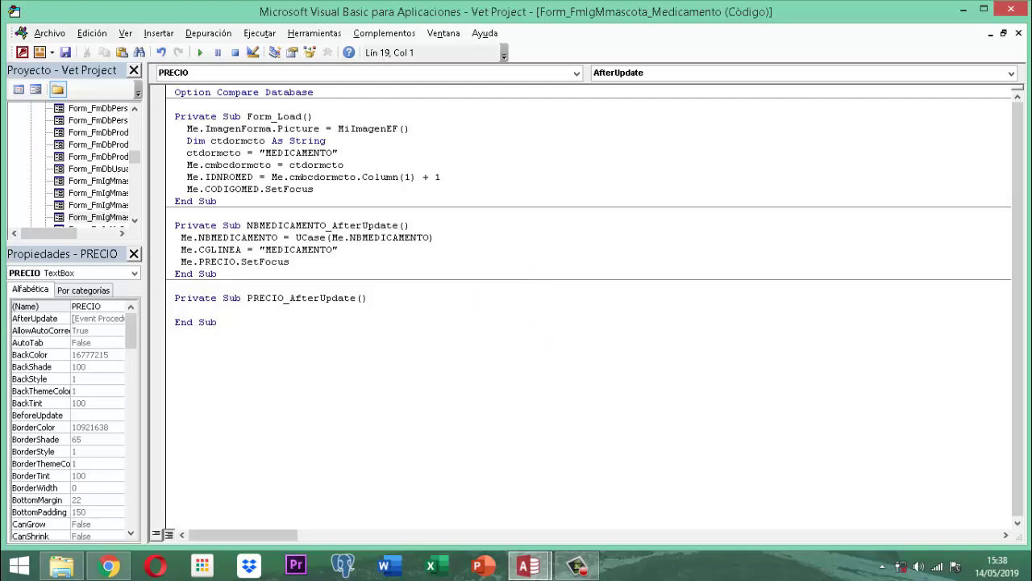
# In PRECIO_AfterUpdate, set Me.PRECIOVTA = (Me.PRECIO * LvPrecioVta()) + Me.PRECIO
pyautogui.write('Me.prec')
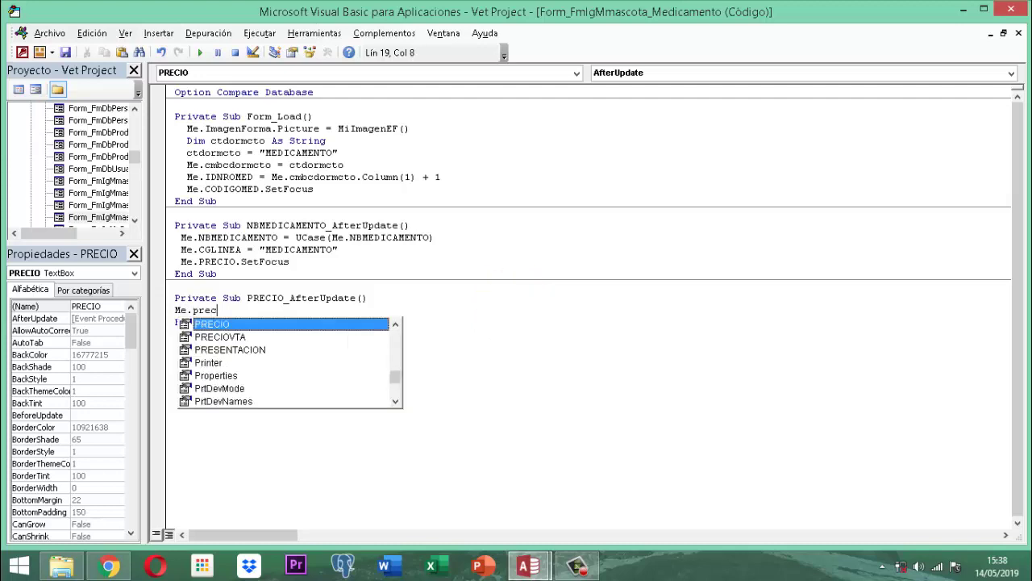
pyautogui.write('io')
pyautogui.press('Down')
pyautogui.press('space')
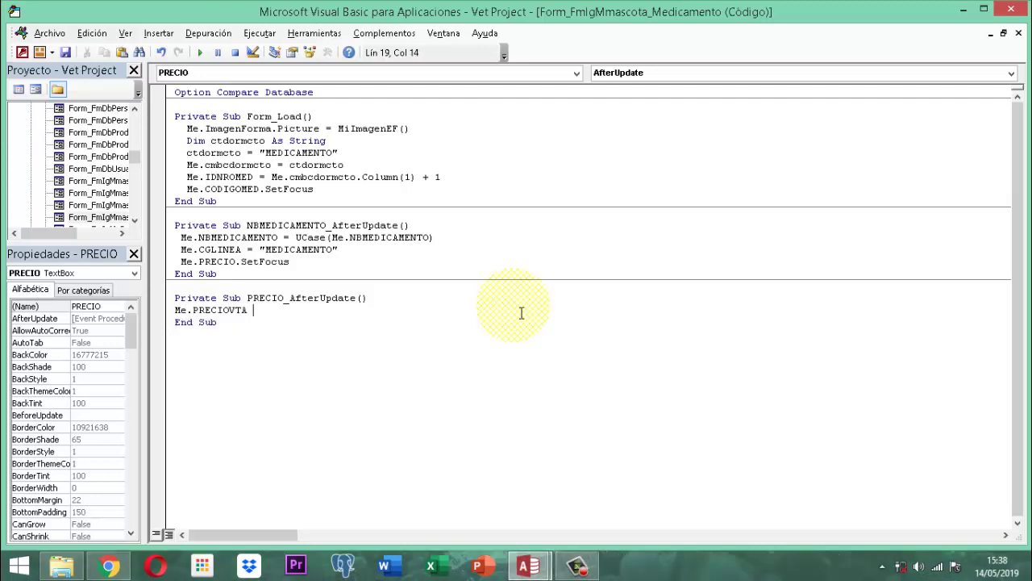
pyautogui.write('= ')
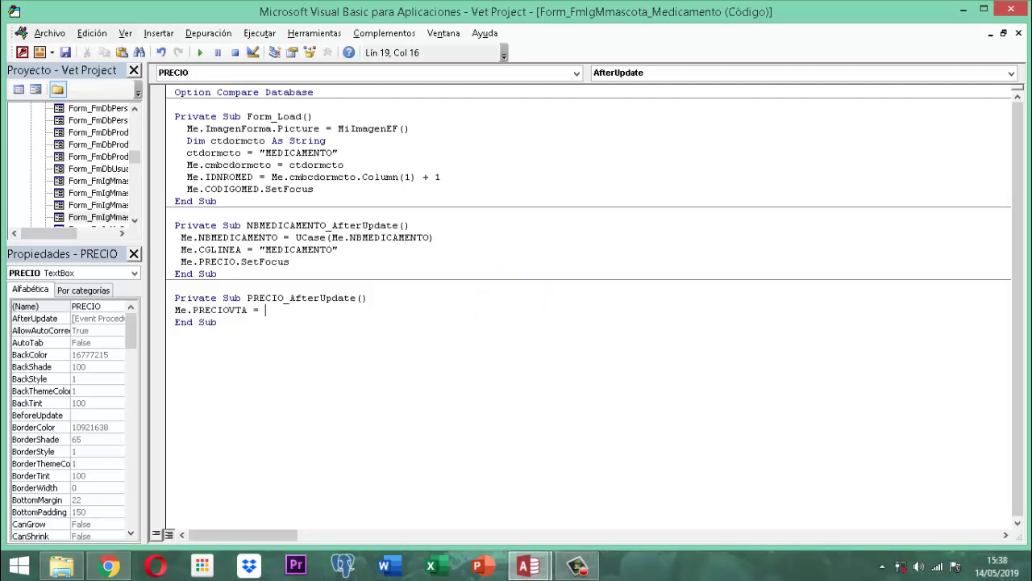
pyautogui.write('Me.pr')
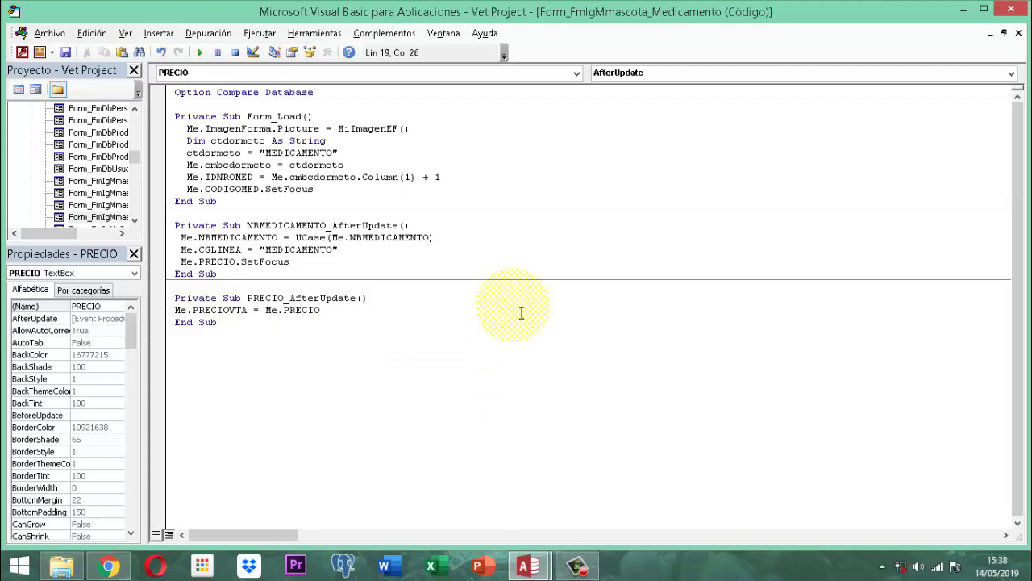
pyautogui.write(' * ')
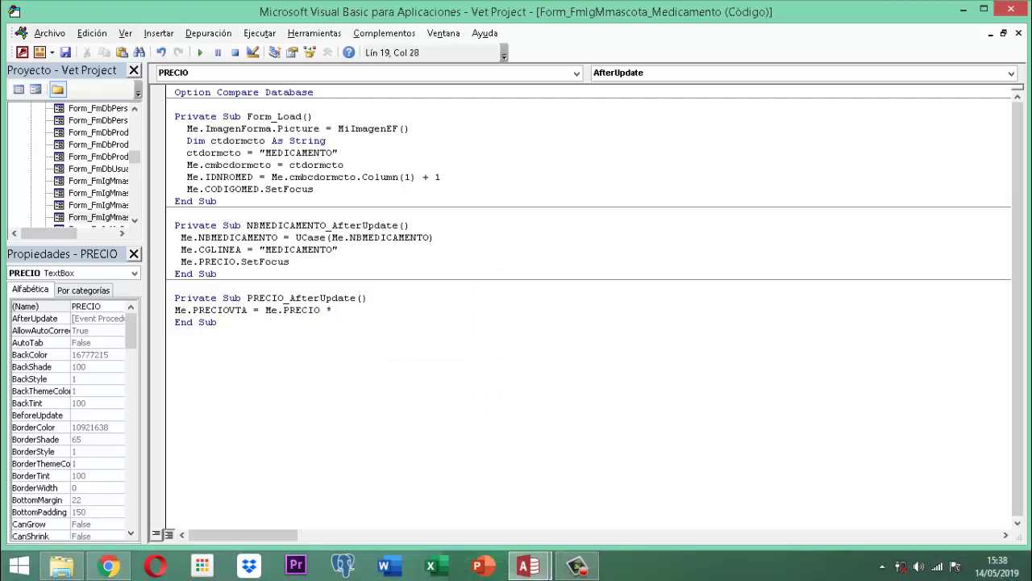
pyautogui.write('1v')
pyautogui.write('preciovta')
pyautogui.write('()')
pyautogui.press('Down')
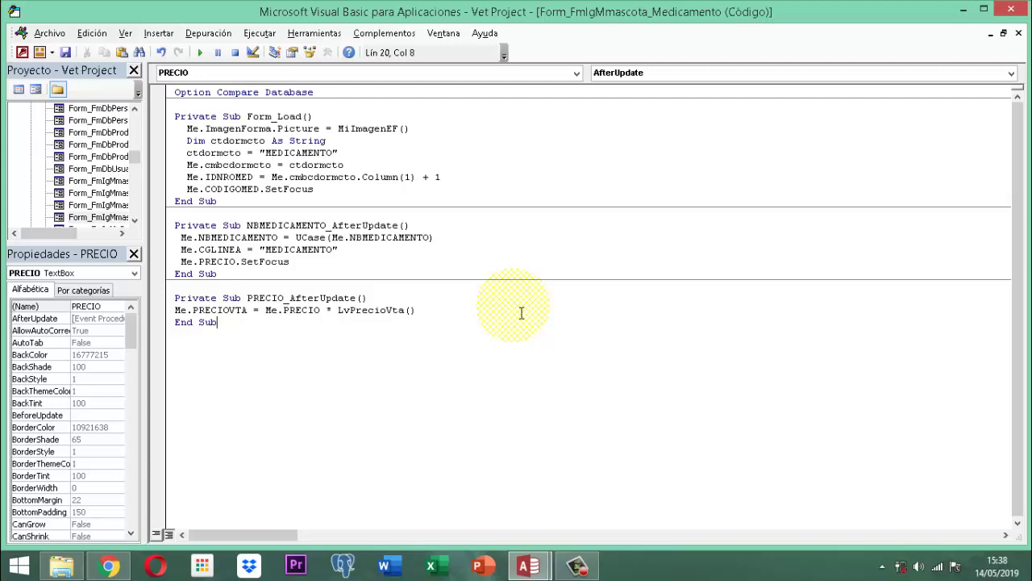
pyautogui.click(428, 313)
pyautogui.click(269, 313)
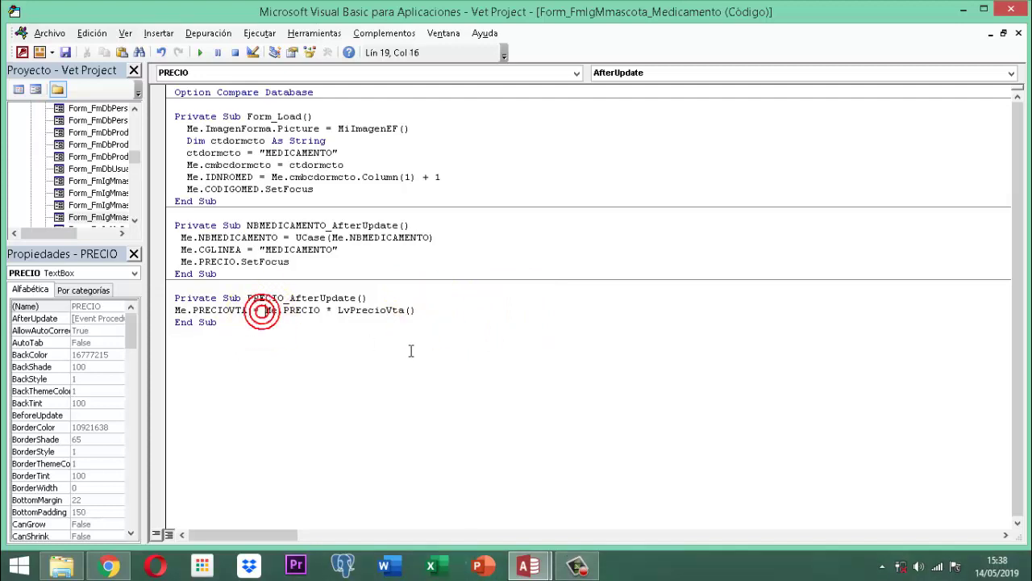
pyautogui.write('(')
pyautogui.click(422, 309)
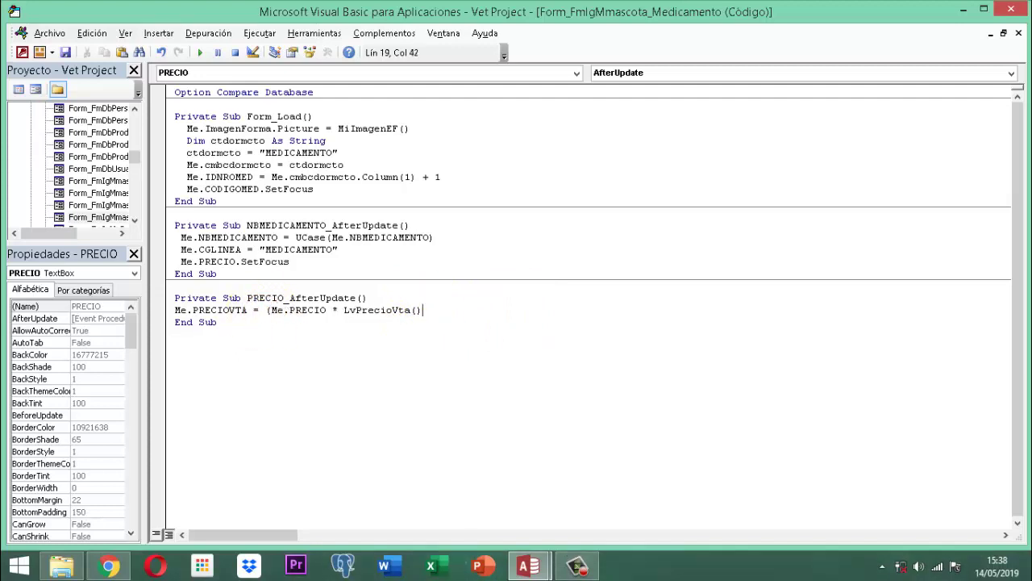
pyautogui.write(')+ Me.precio')
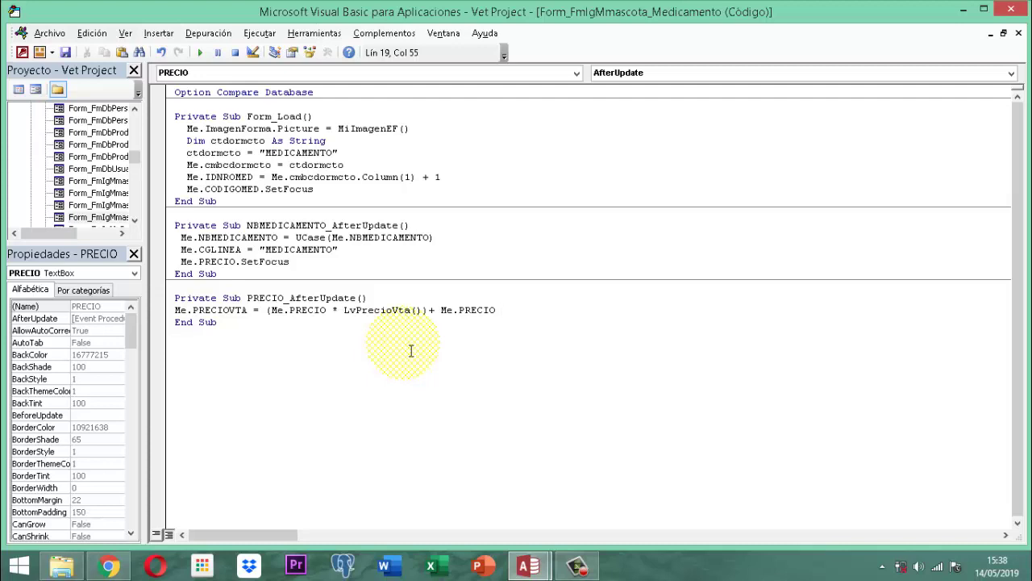
# Add Me.DESCRIPCION.SetFocus, save the code and close the VBA editor
pyautogui.press('Return')
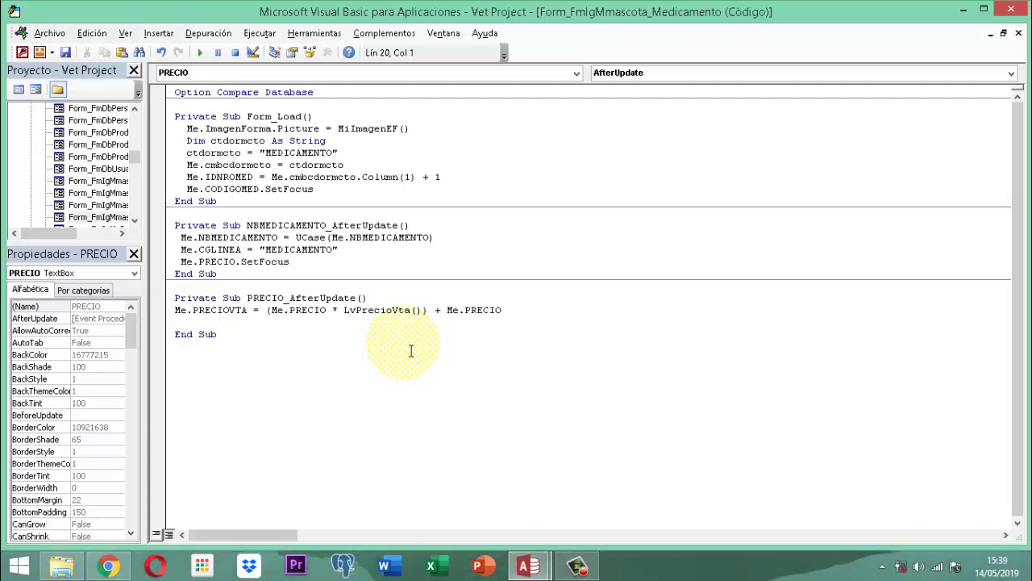
pyautogui.write('Me.de')
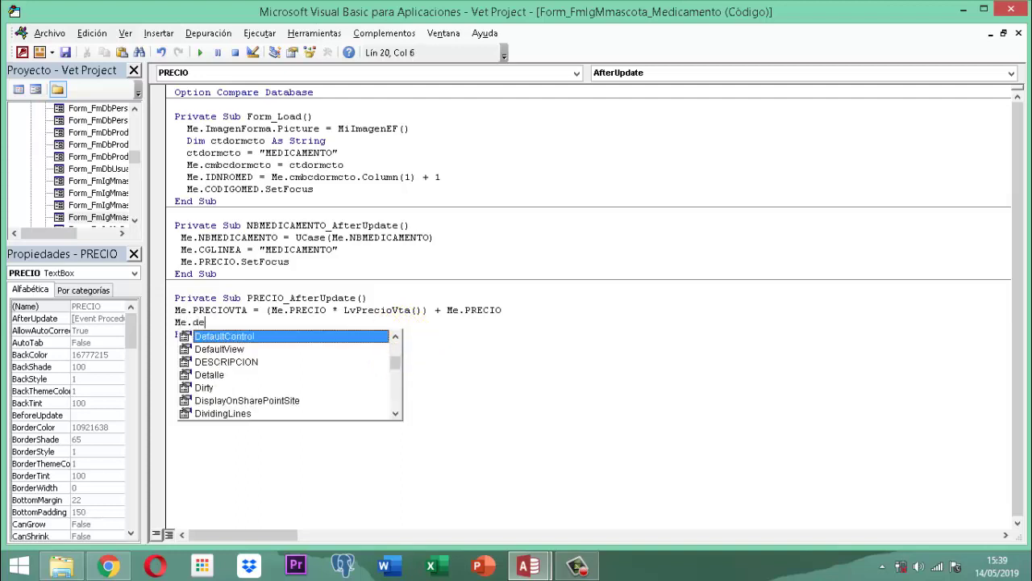
pyautogui.write('s')
pyautogui.press('Tab')
pyautogui.write('.set')
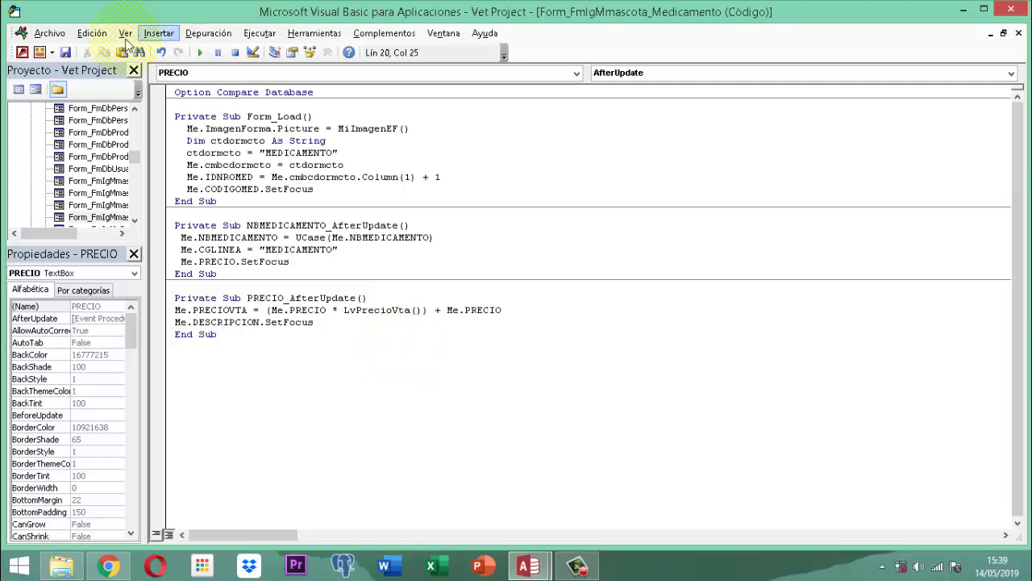
pyautogui.click(68, 53)
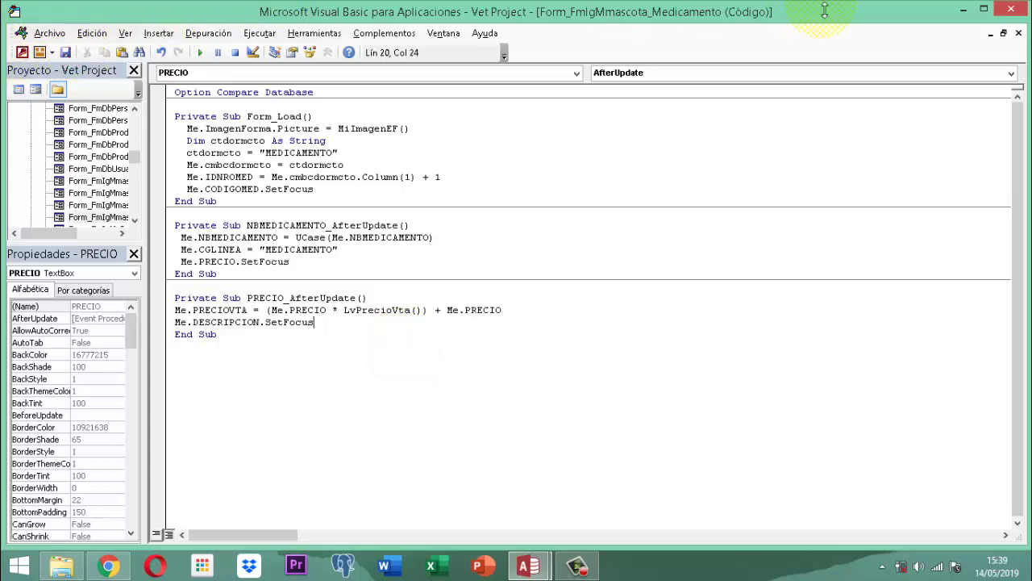
pyautogui.click(1011, 10)
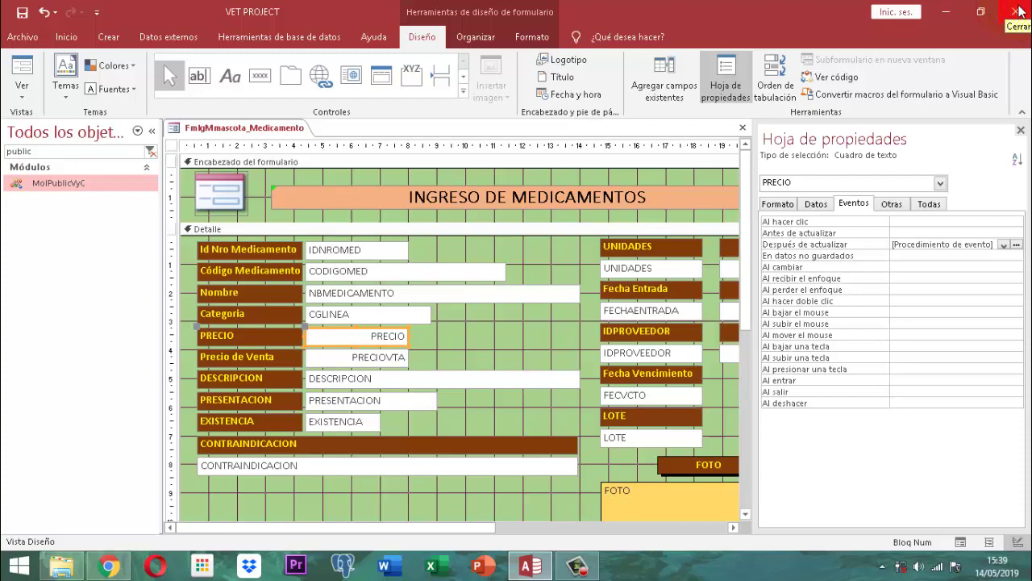
# Create a Generador de código After Update procedure for the DESCRIPCION text box
pyautogui.click(1020, 129)
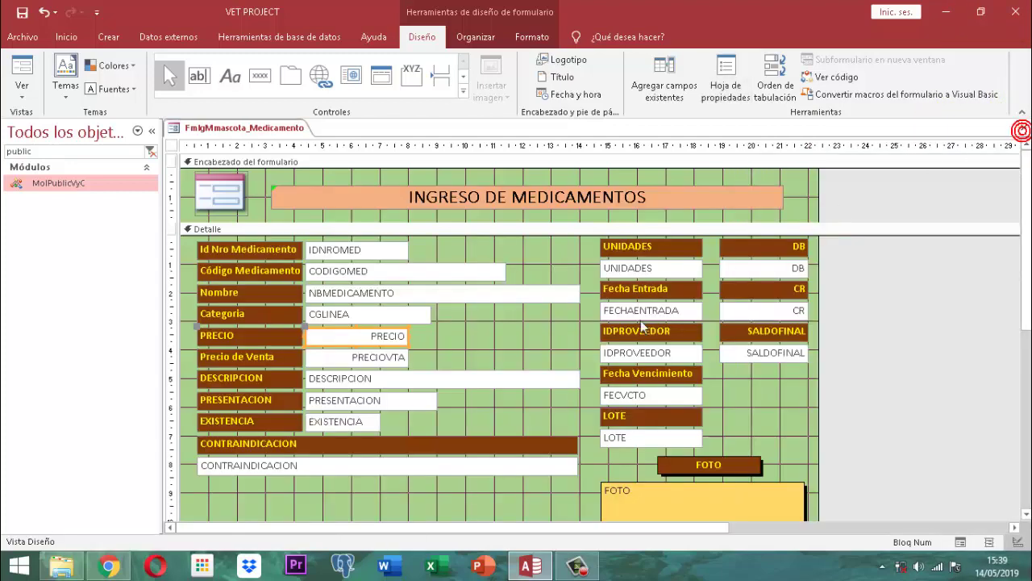
pyautogui.click(487, 378)
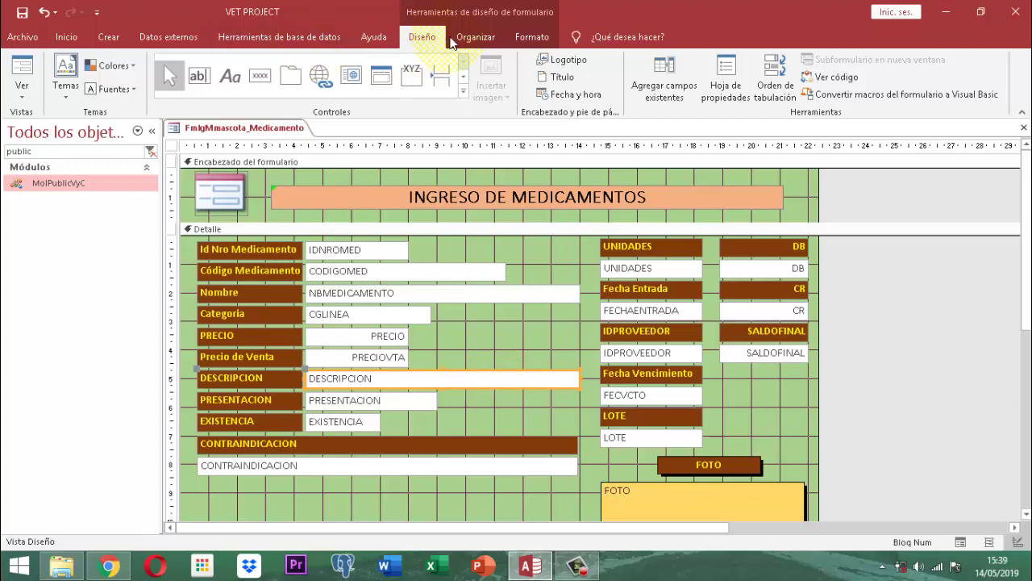
pyautogui.click(727, 81)
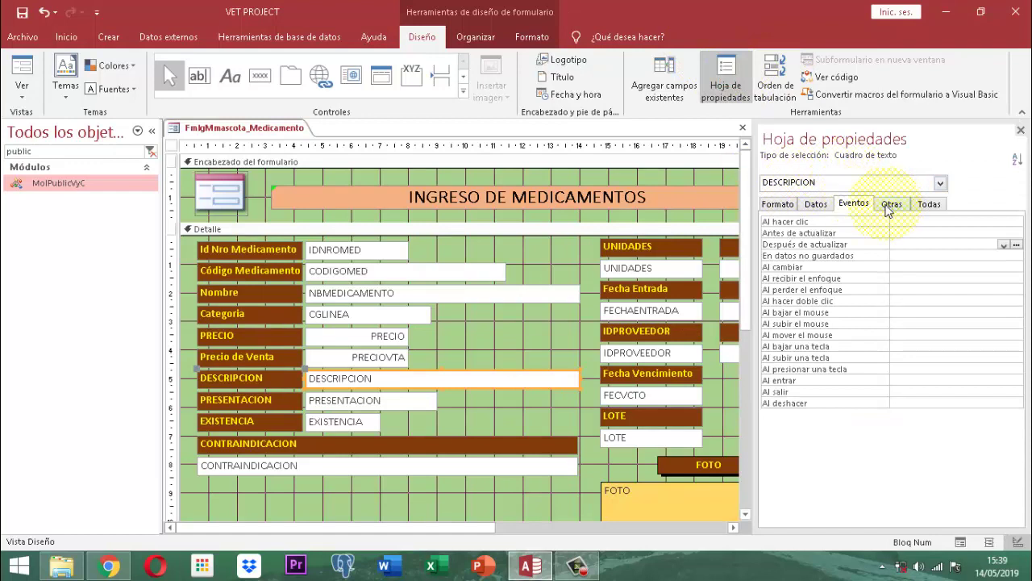
pyautogui.click(1017, 245)
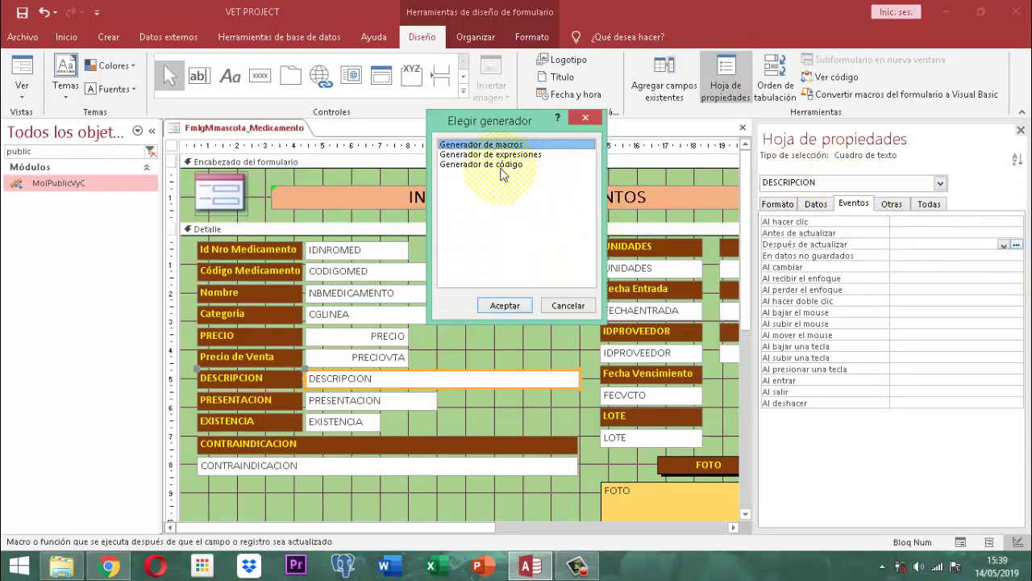
pyautogui.click(500, 165)
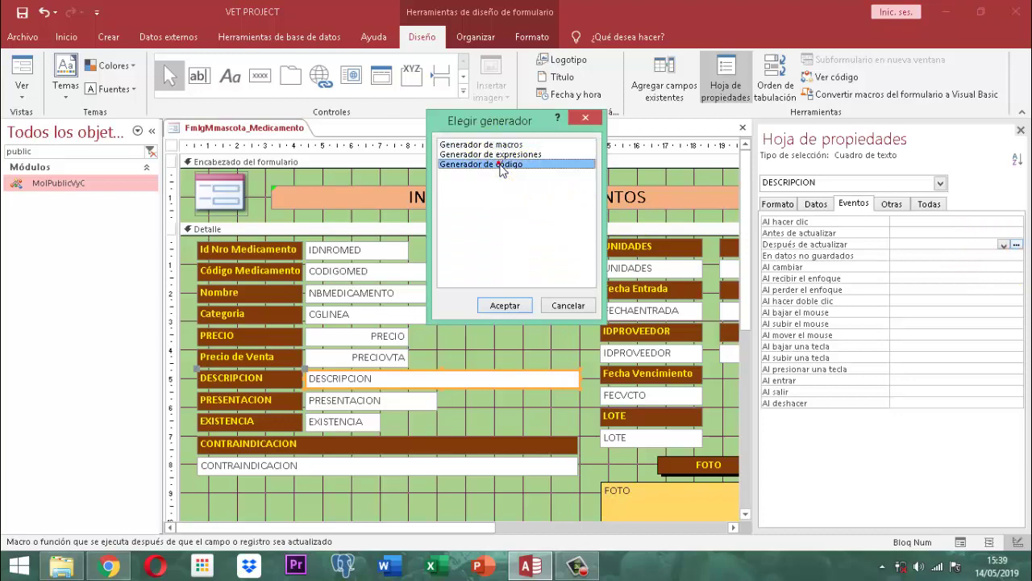
pyautogui.click(505, 306)
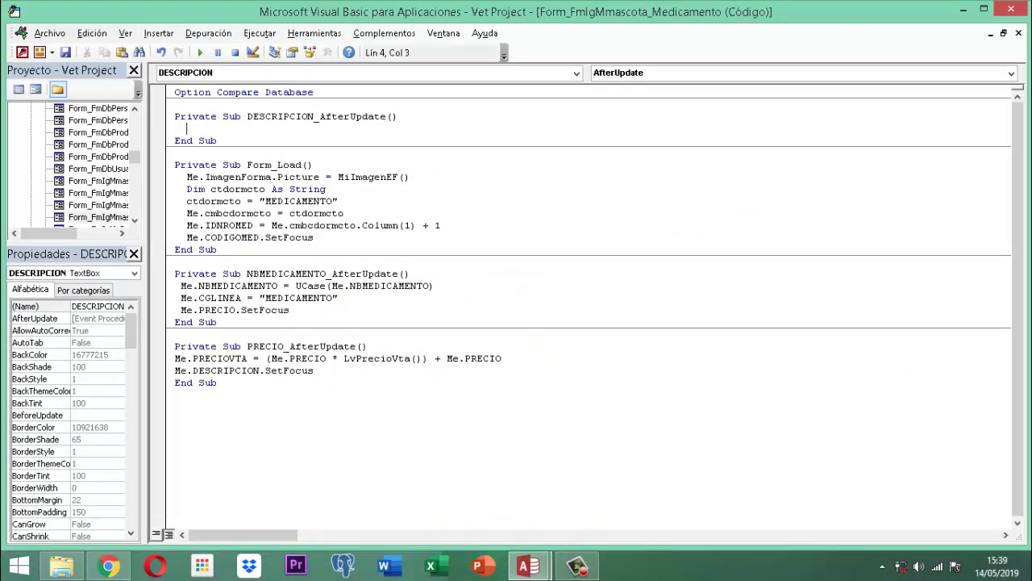
# Code DESCRIPCION = UCase(DESCRIPCION) and PRESENTACION.SetFocus in AfterUpdate, then save and close the editor
pyautogui.write('Me.des')
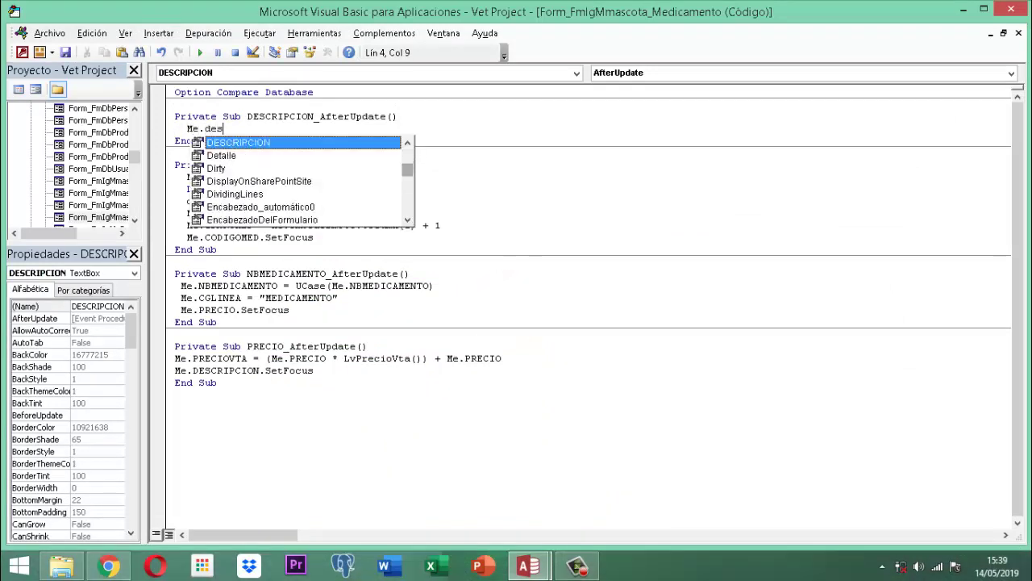
pyautogui.write(' = ')
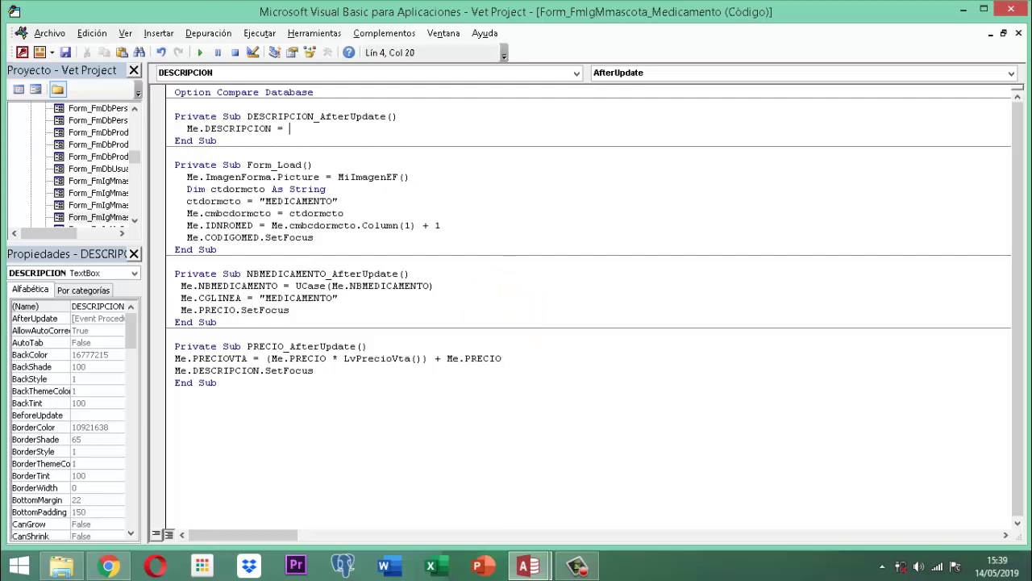
pyautogui.write('ucase(Me')
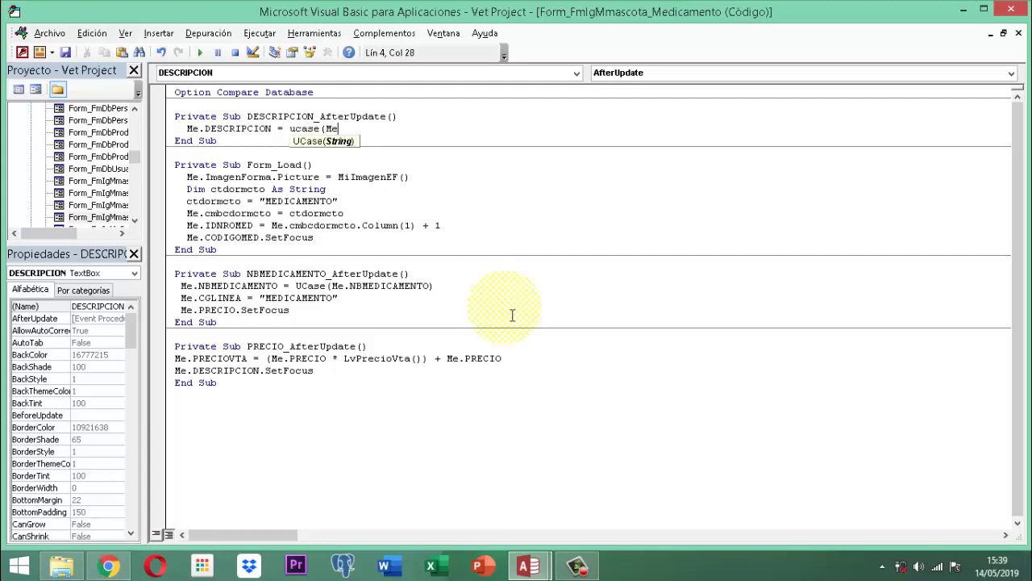
pyautogui.write('.desCRIPCION ')
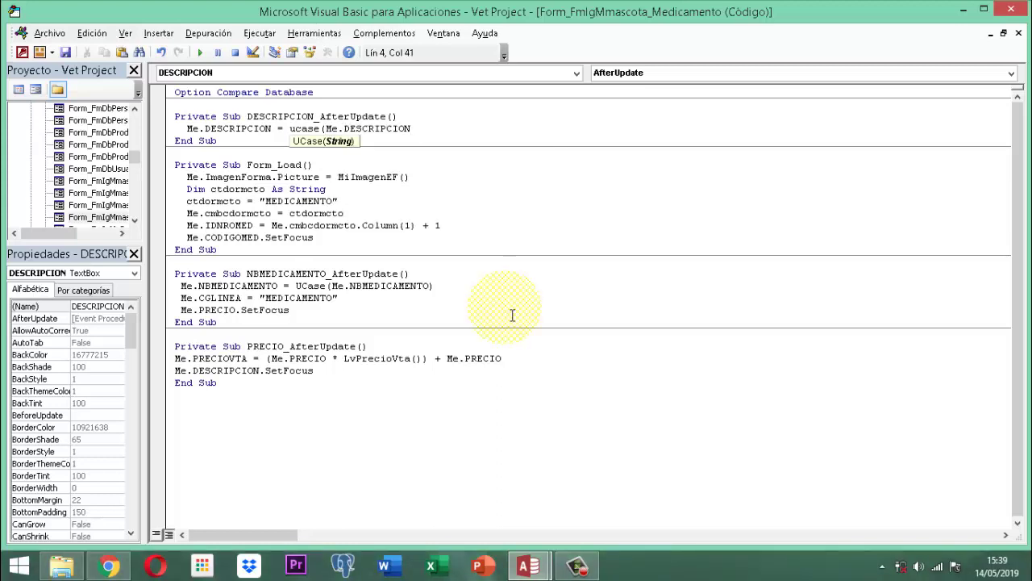
pyautogui.write(')')
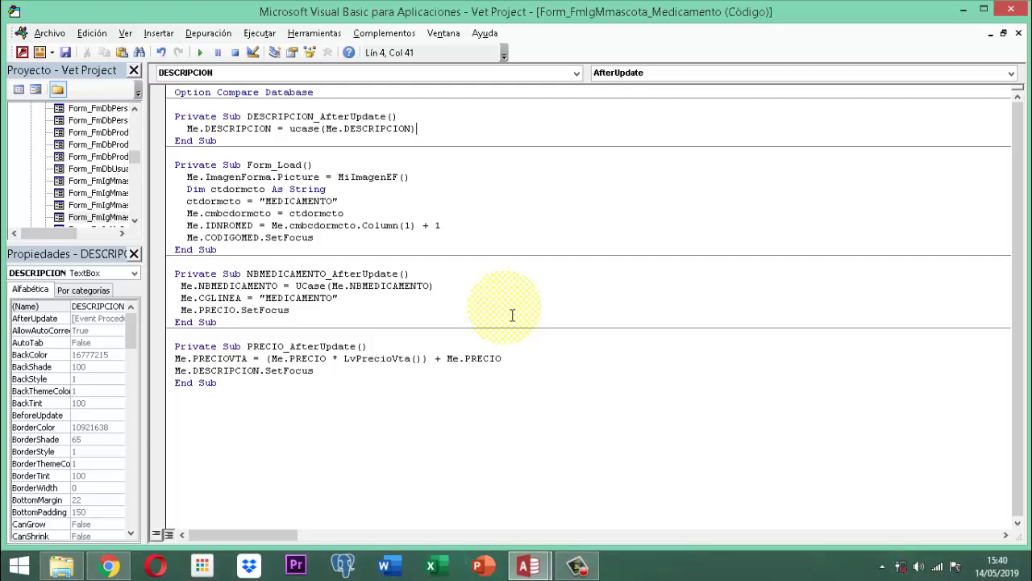
pyautogui.press('Return')
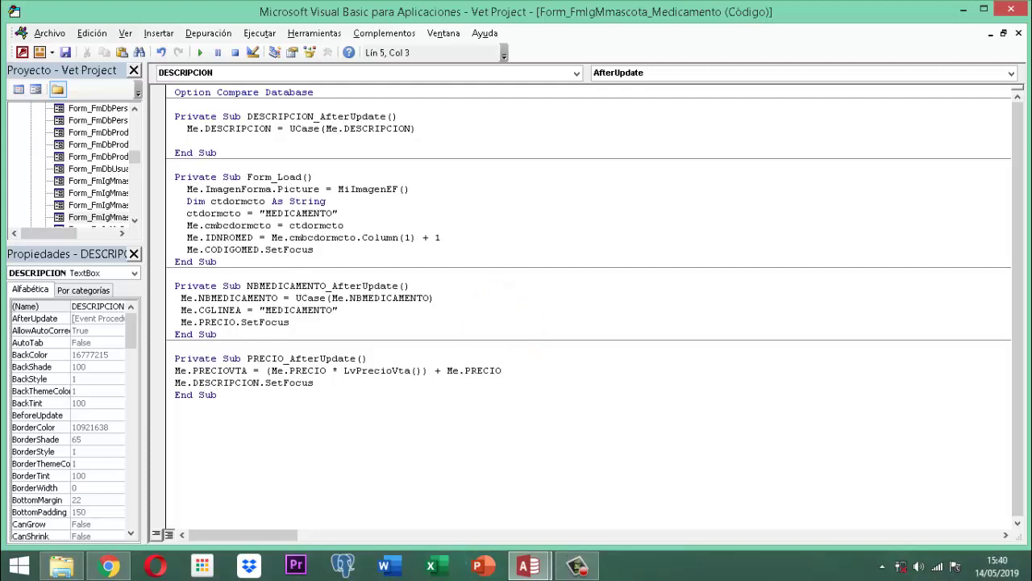
pyautogui.write('Me.pre')
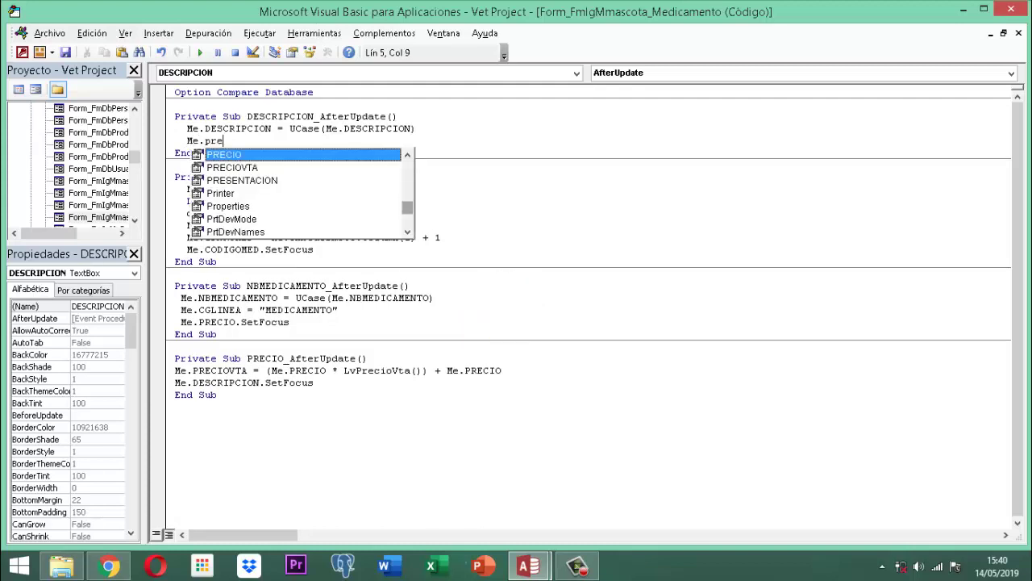
pyautogui.write('se')
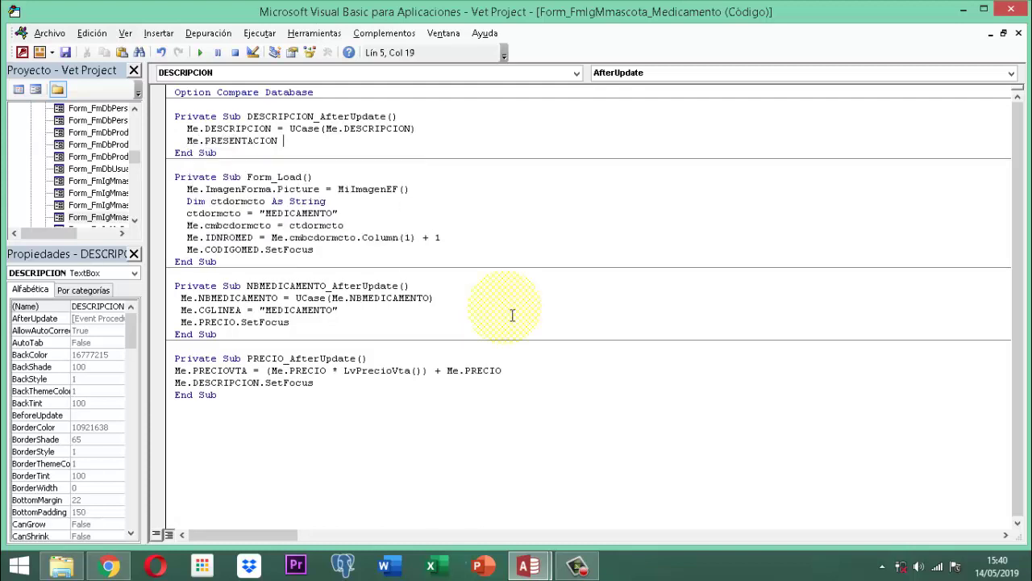
pyautogui.press('BackSpace')
pyautogui.write('.set')
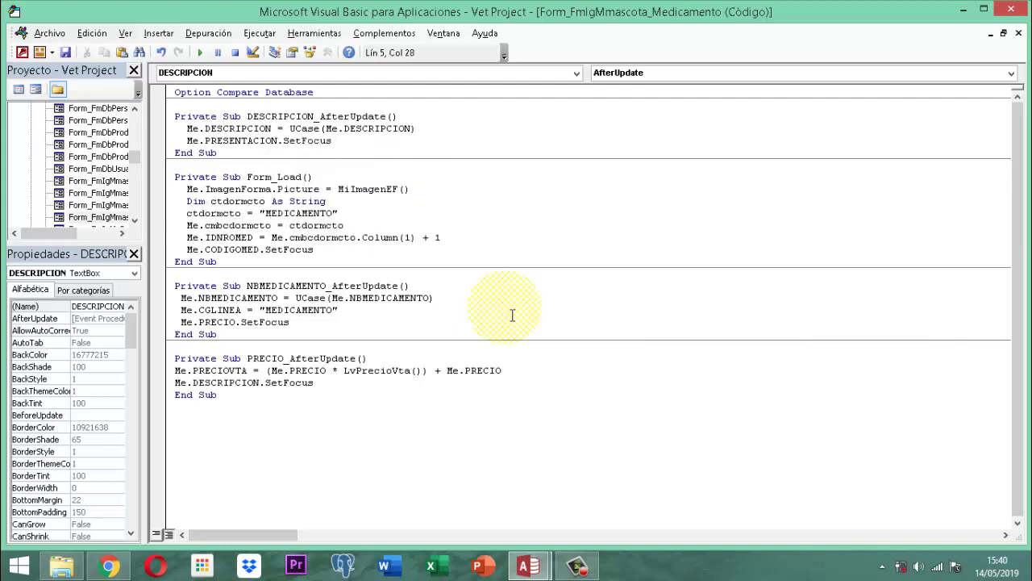
pyautogui.click(67, 51)
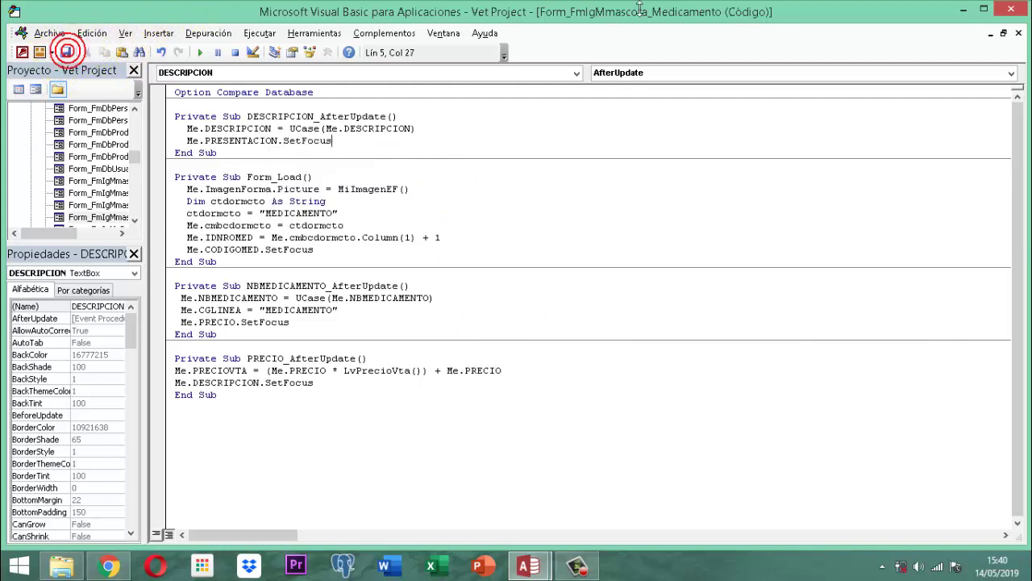
pyautogui.click(1011, 9)
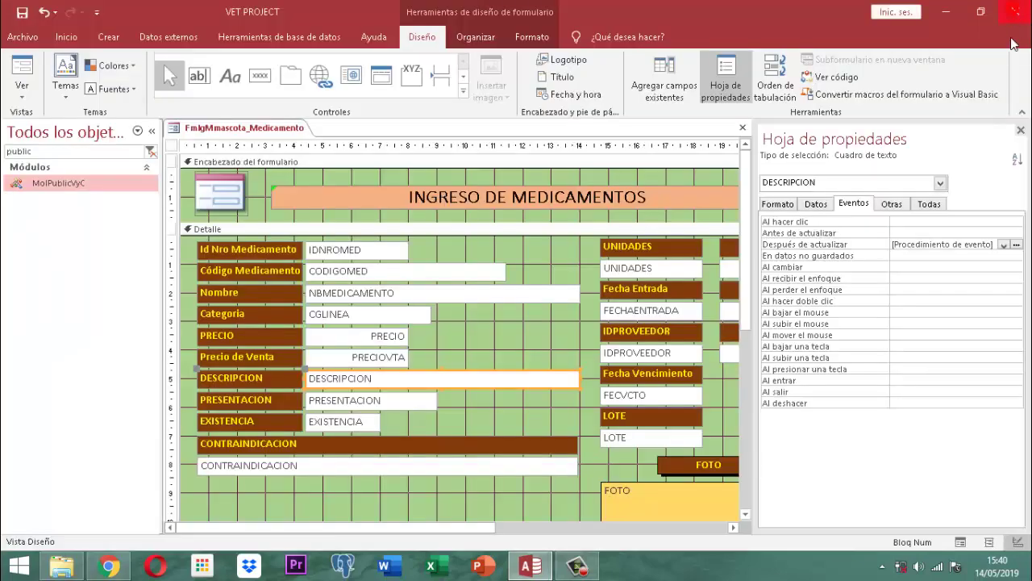
# Change the PRESENTACION text box into a Cuadro combinado
pyautogui.click(1020, 130)
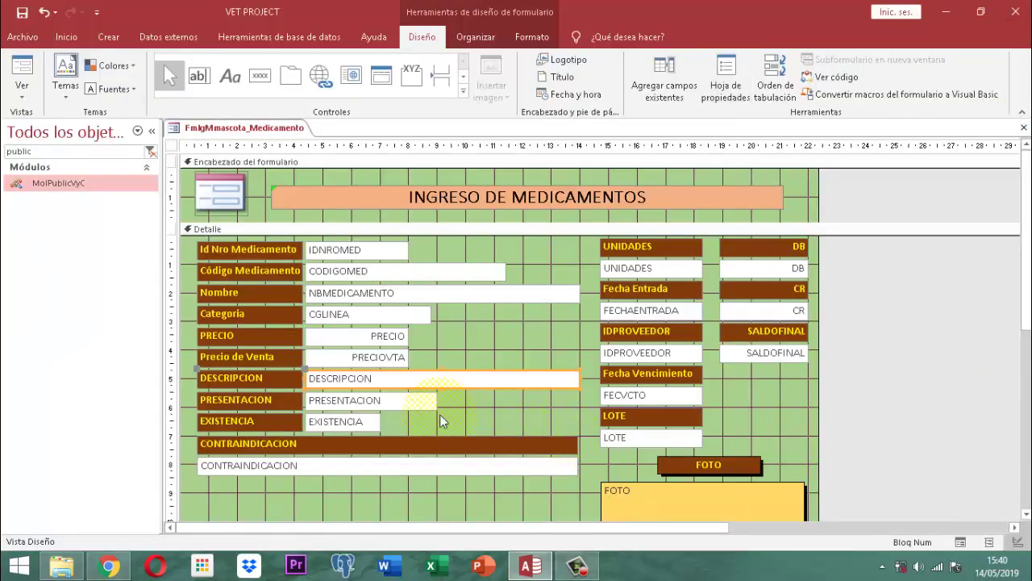
pyautogui.click(414, 401)
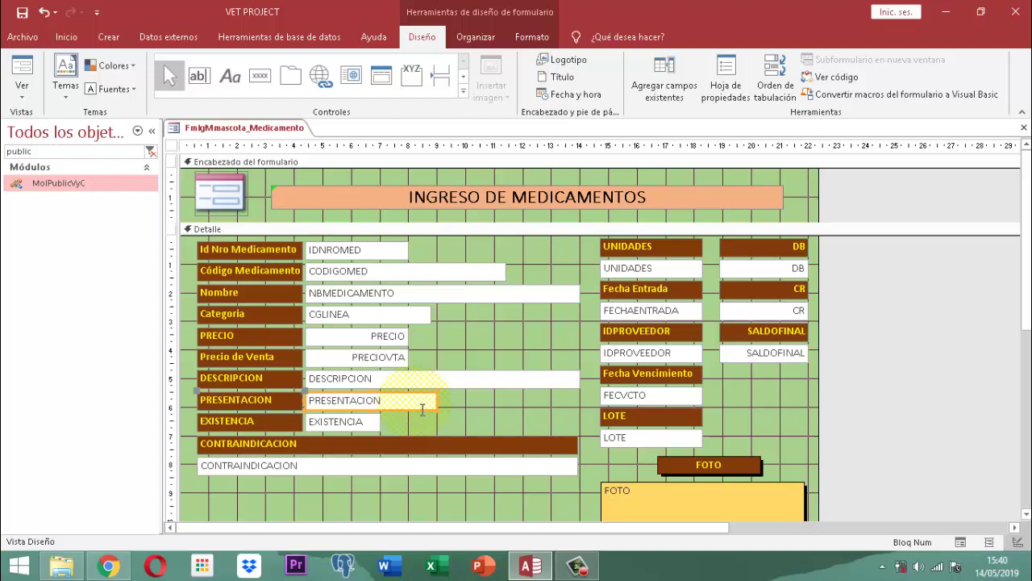
pyautogui.rightClick(422, 410)
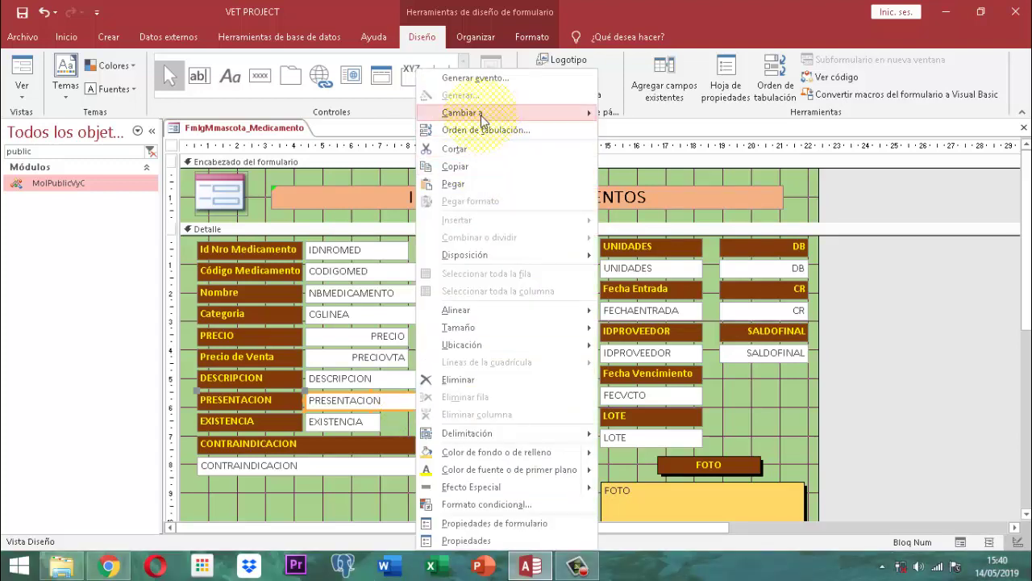
pyautogui.moveTo(482, 117)
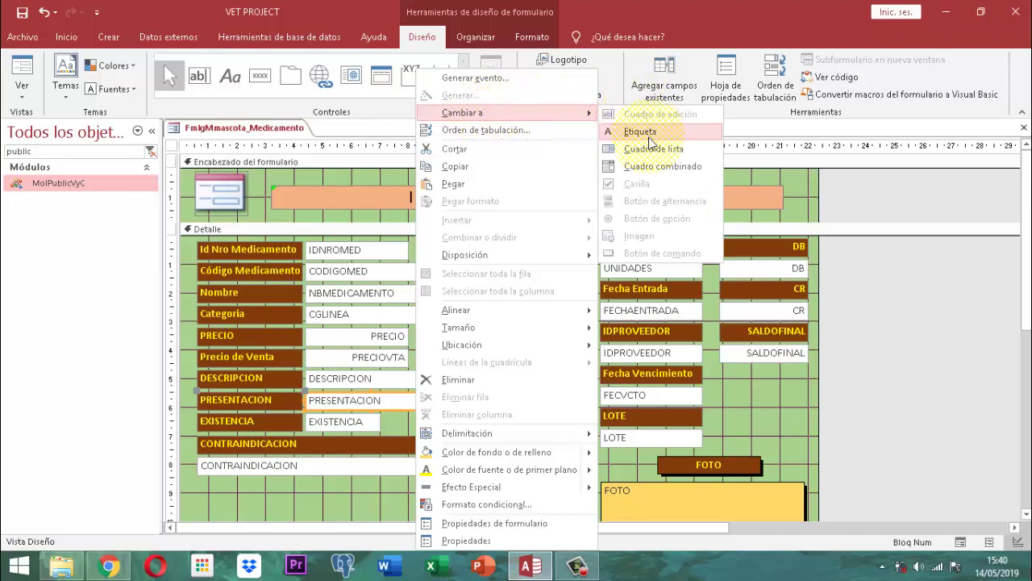
pyautogui.click(656, 166)
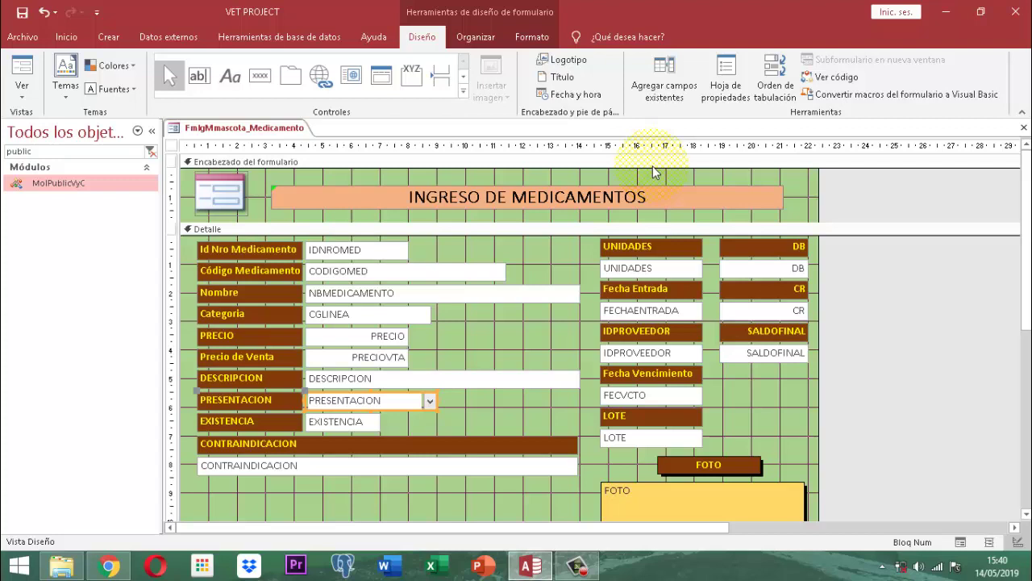
# Move PRESENTACION directly below DESCRIPCION in the form's Orden de tabulación
pyautogui.click(776, 81)
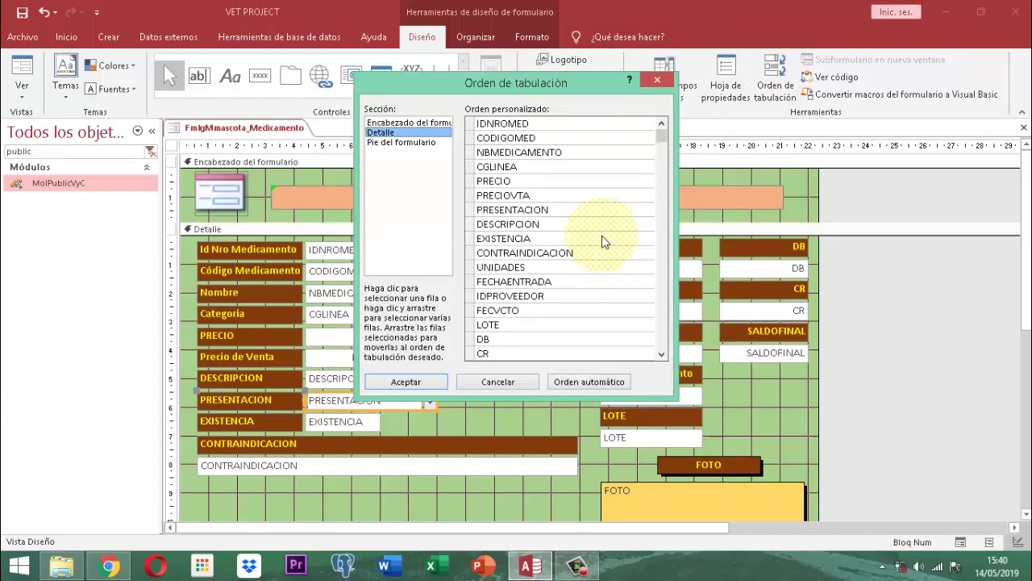
pyautogui.click(467, 210)
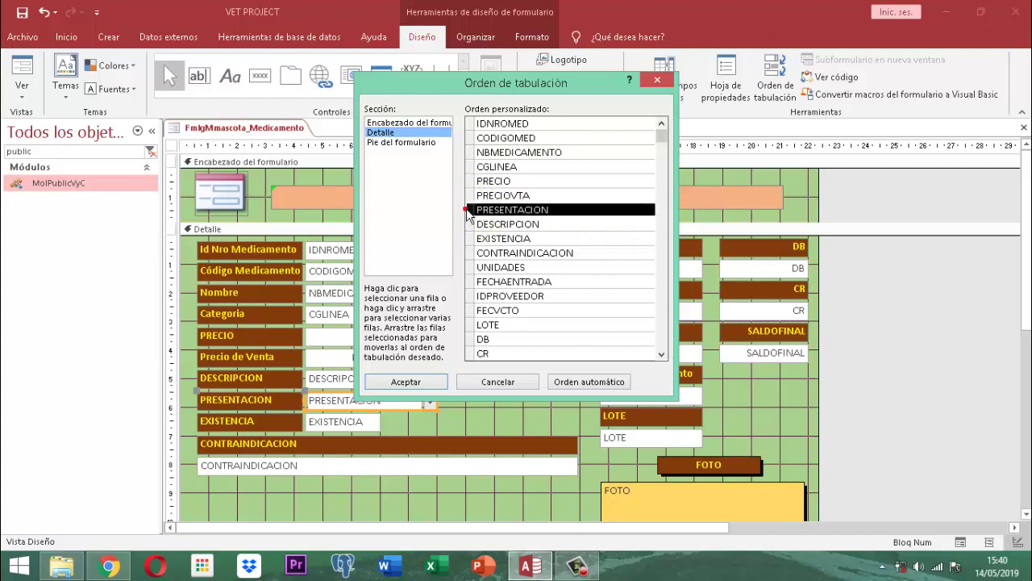
pyautogui.moveTo(475, 237); pyautogui.dragTo(481, 240)
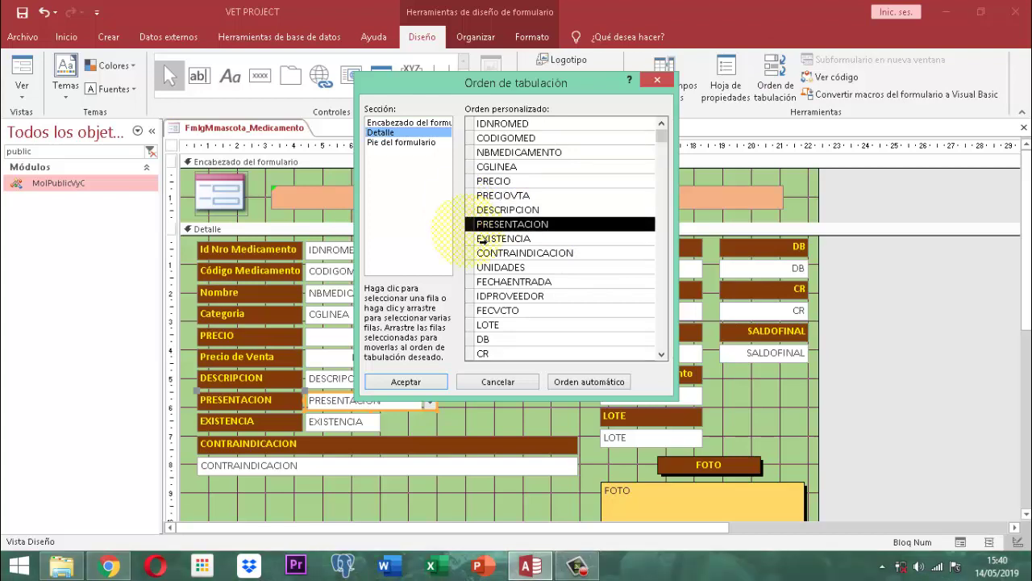
pyautogui.click(406, 381)
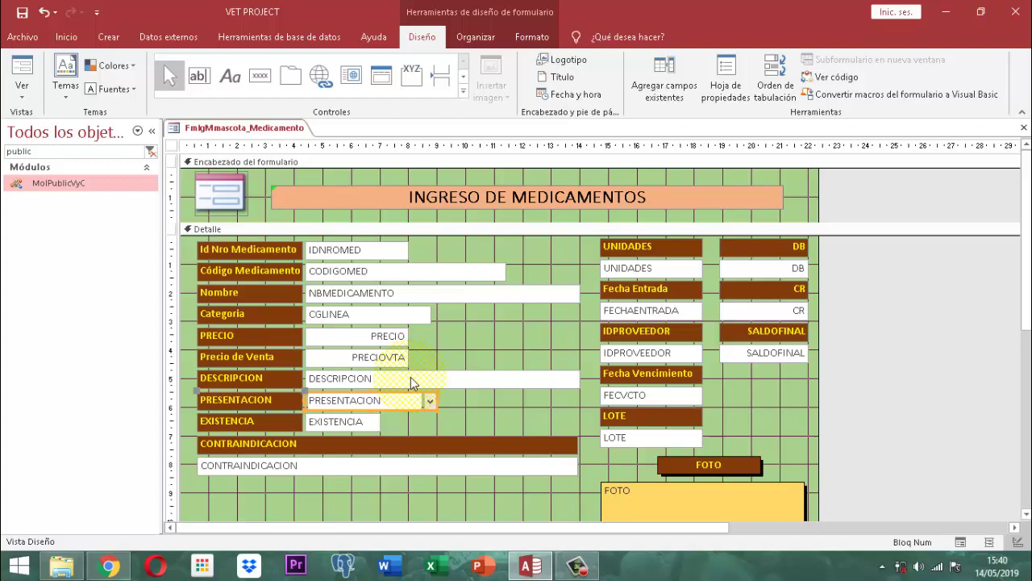
# On the Datos tab, set PRESENTACION's Tipo de origen de la fila to Lista de valores
pyautogui.click(728, 81)
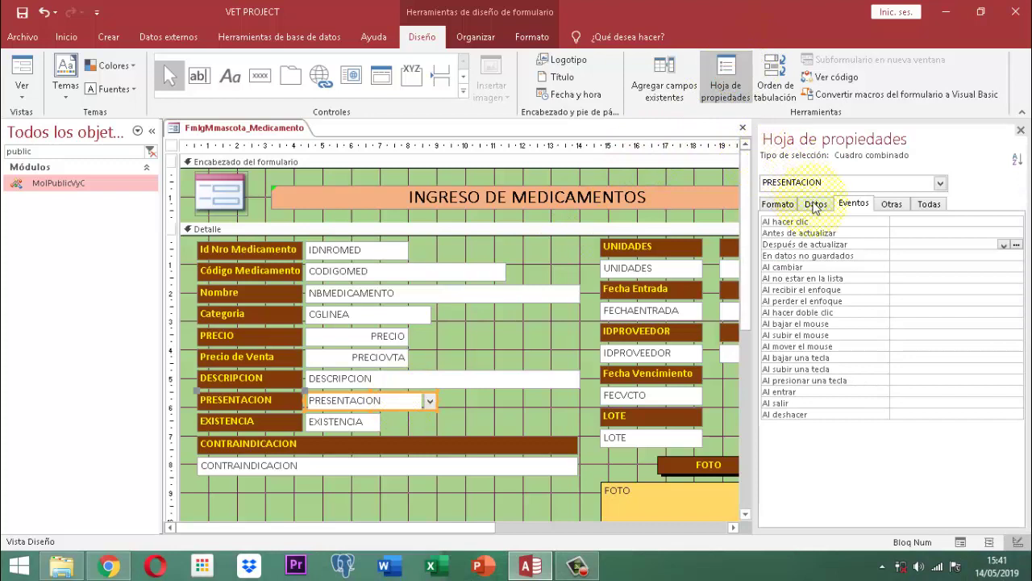
pyautogui.click(814, 205)
pyautogui.click(933, 234)
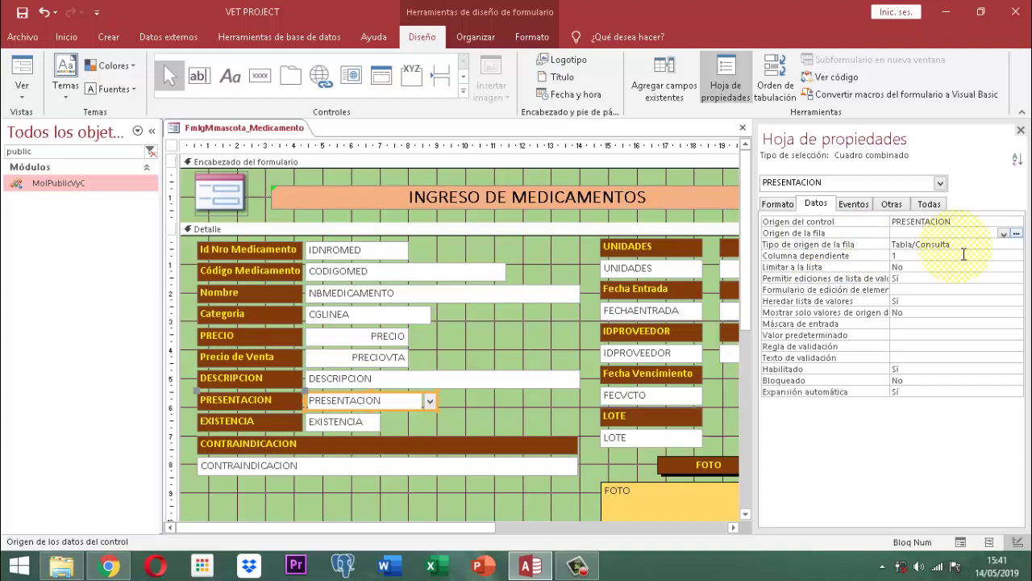
pyautogui.click(1012, 245)
pyautogui.click(1017, 245)
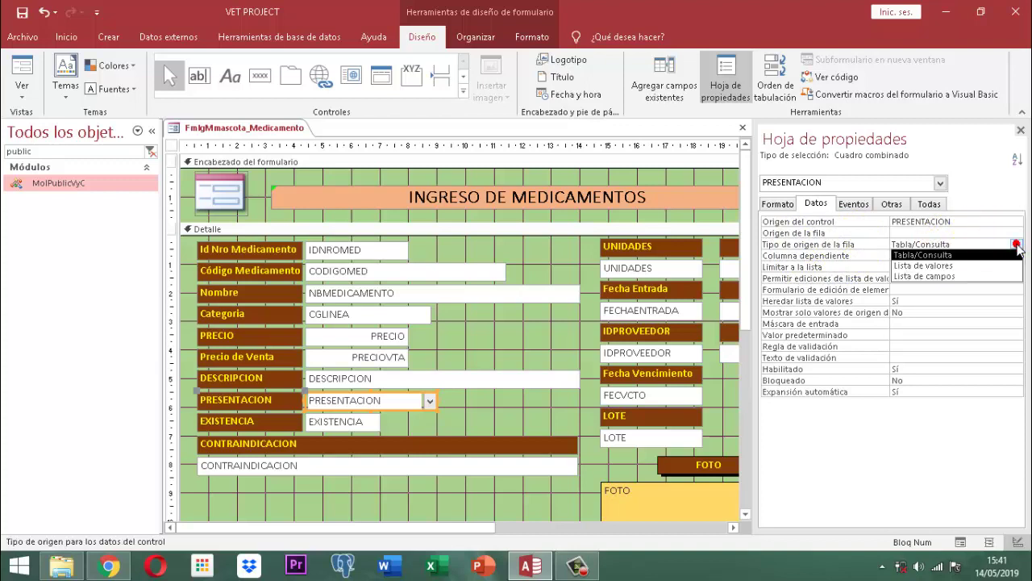
pyautogui.click(927, 265)
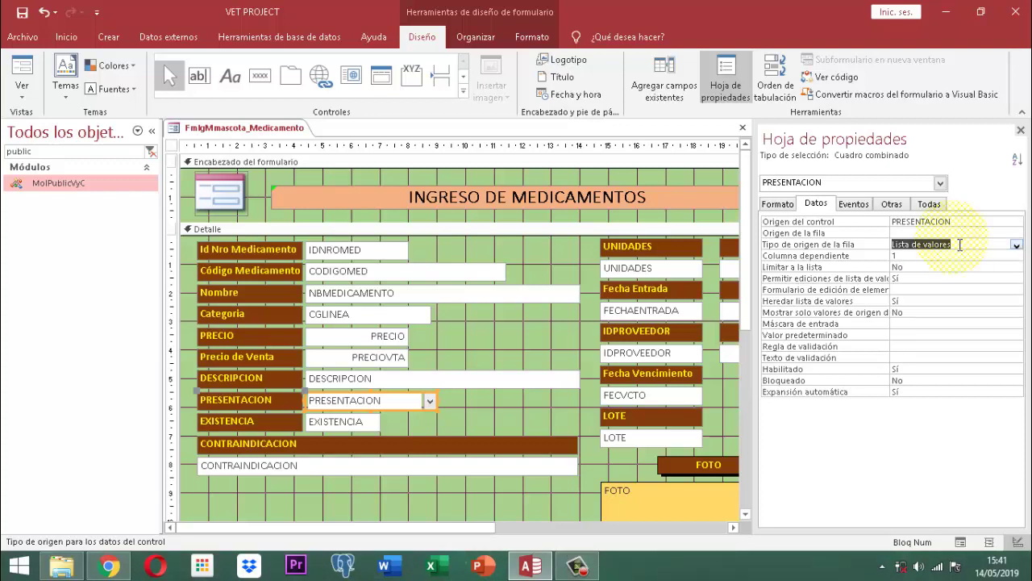
pyautogui.click(955, 232)
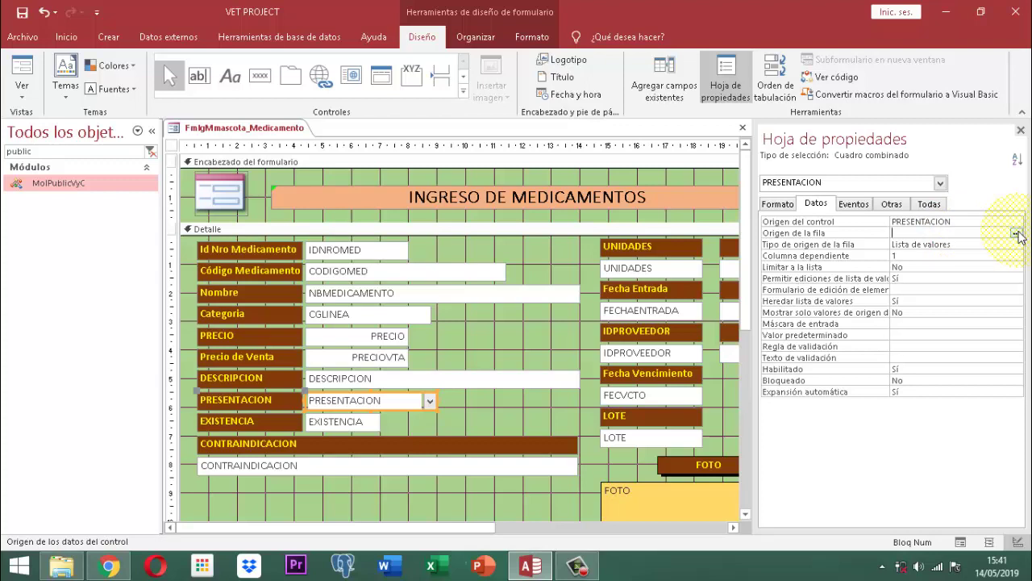
# Type TABLETA in capitals as the first list item, then switch to the Chrome reference page
pyautogui.click(1016, 233)
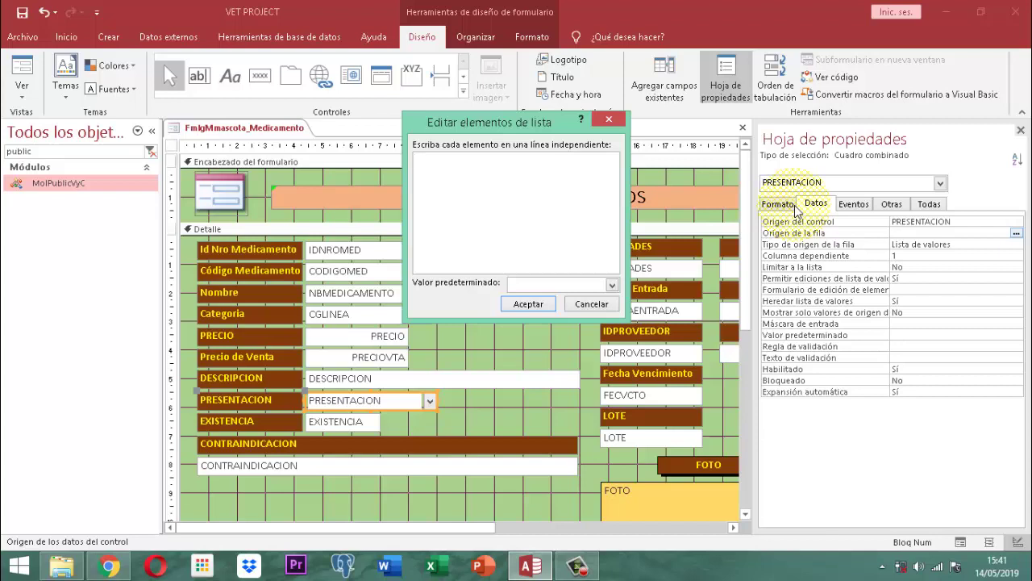
pyautogui.press('capslock')
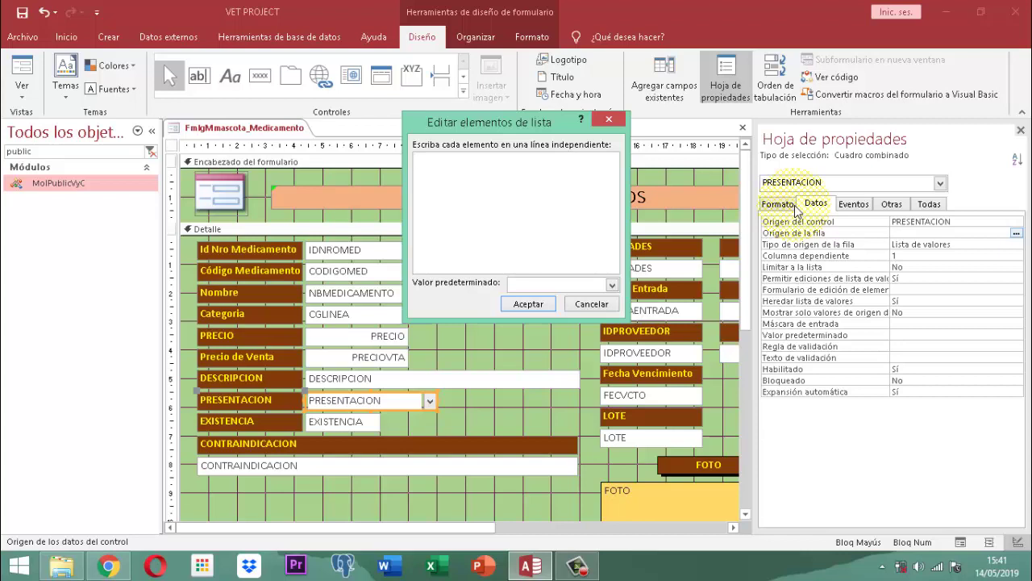
pyautogui.write('TABLETA')
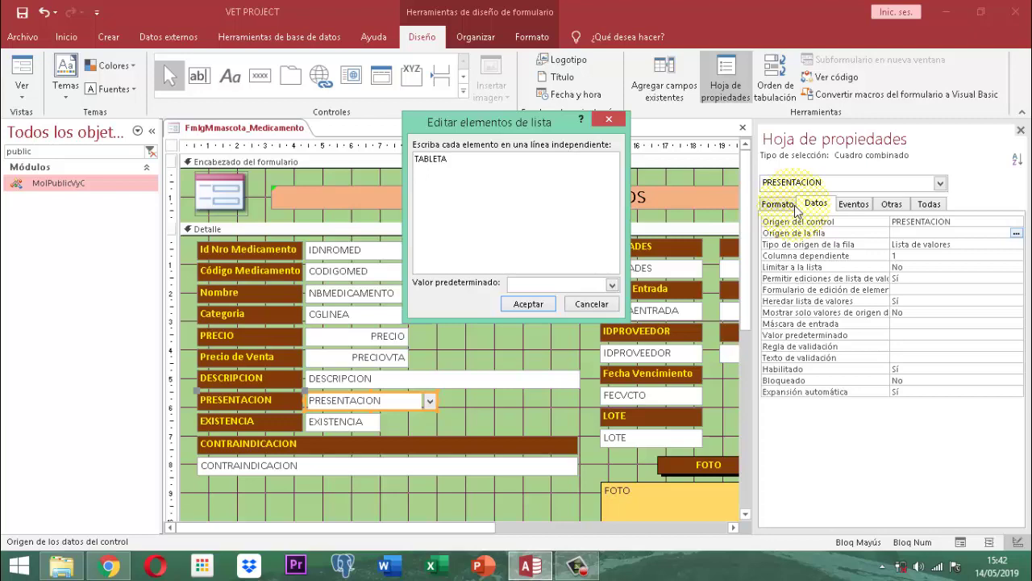
pyautogui.hotkey('alt', 'Tab')
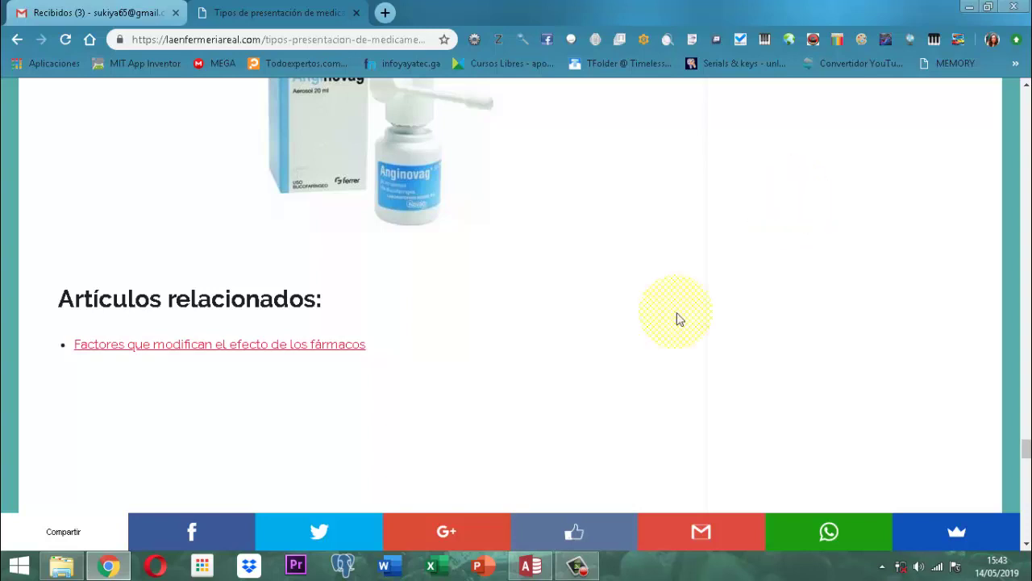
# Scroll the article up to the top and back down to the Polvos section, then return to Access
pyautogui.scroll(10, 419, 302)
pyautogui.scroll(15, 419, 302)
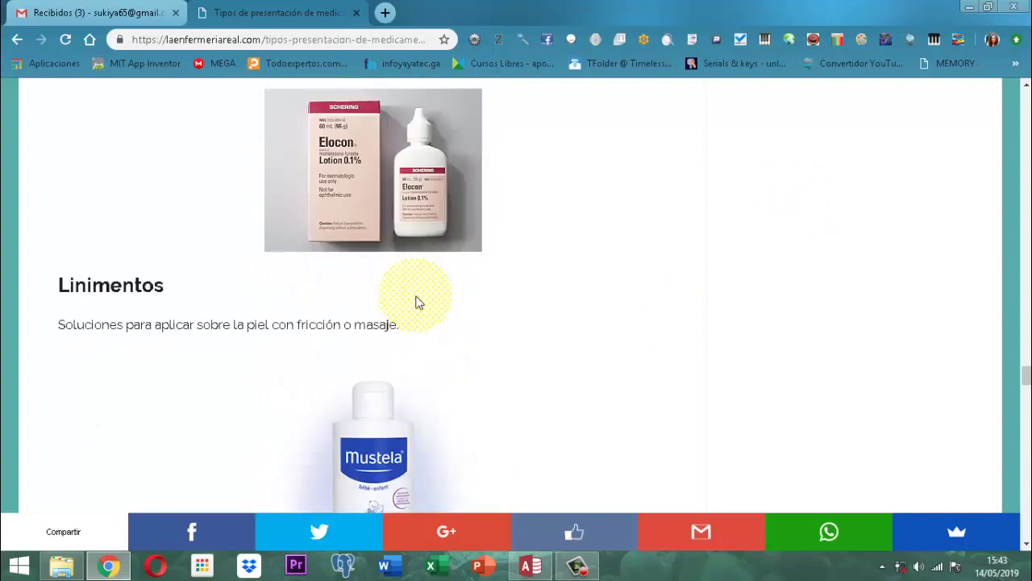
pyautogui.scroll(15, 419, 301)
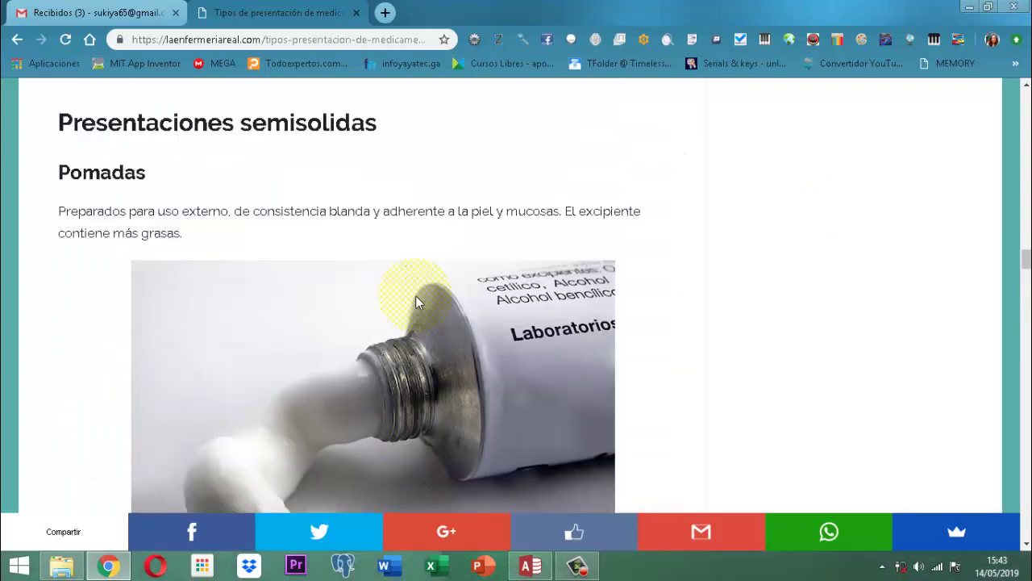
pyautogui.scroll(15, 418, 302)
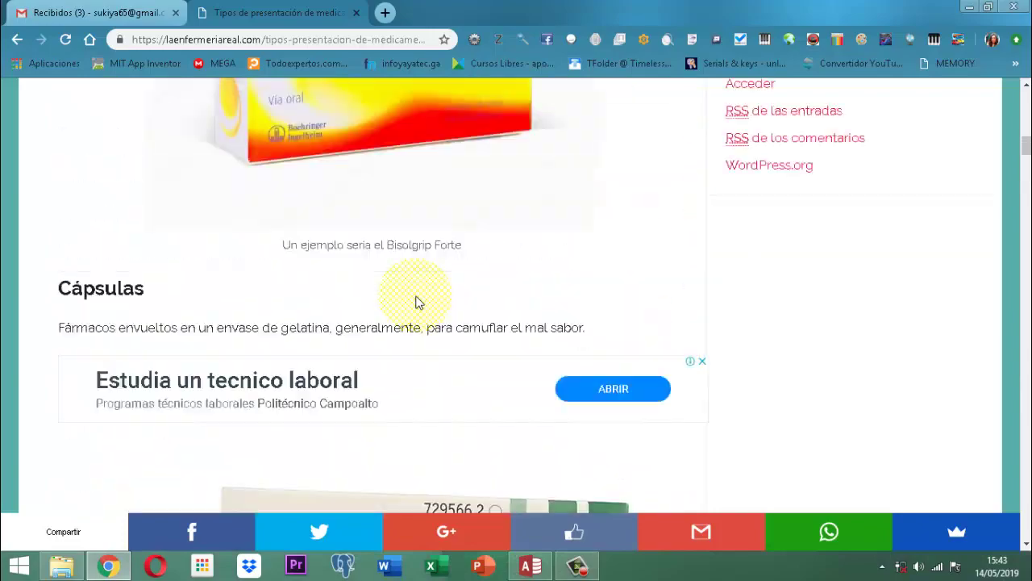
pyautogui.scroll(10, 418, 301)
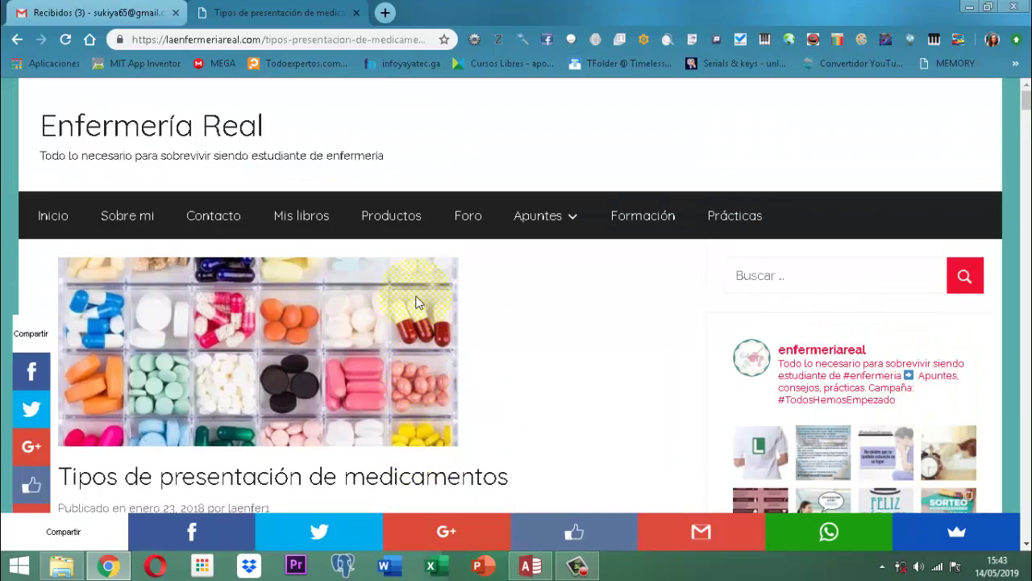
pyautogui.scroll(-10, 419, 301)
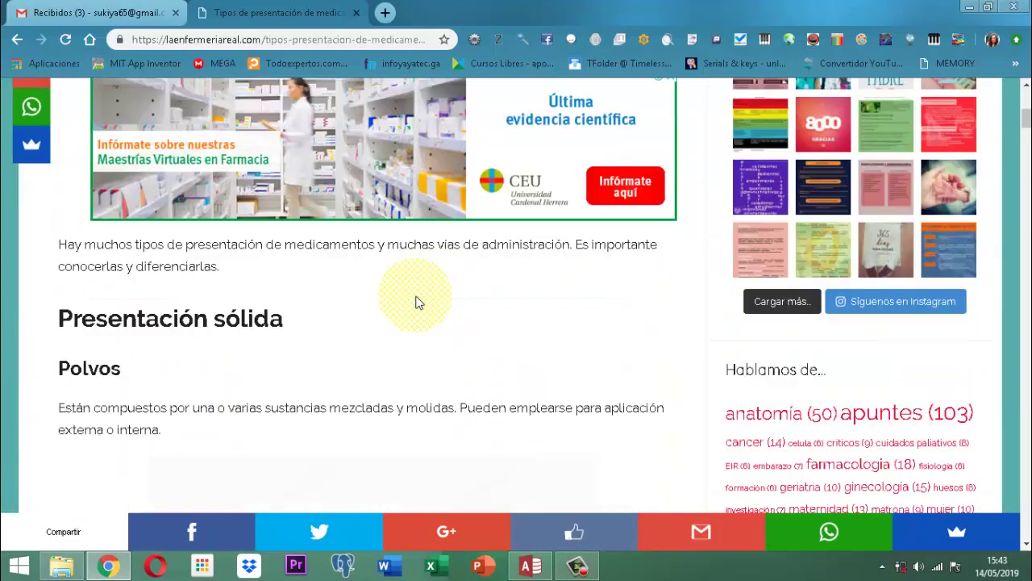
pyautogui.scroll(-2, 419, 302)
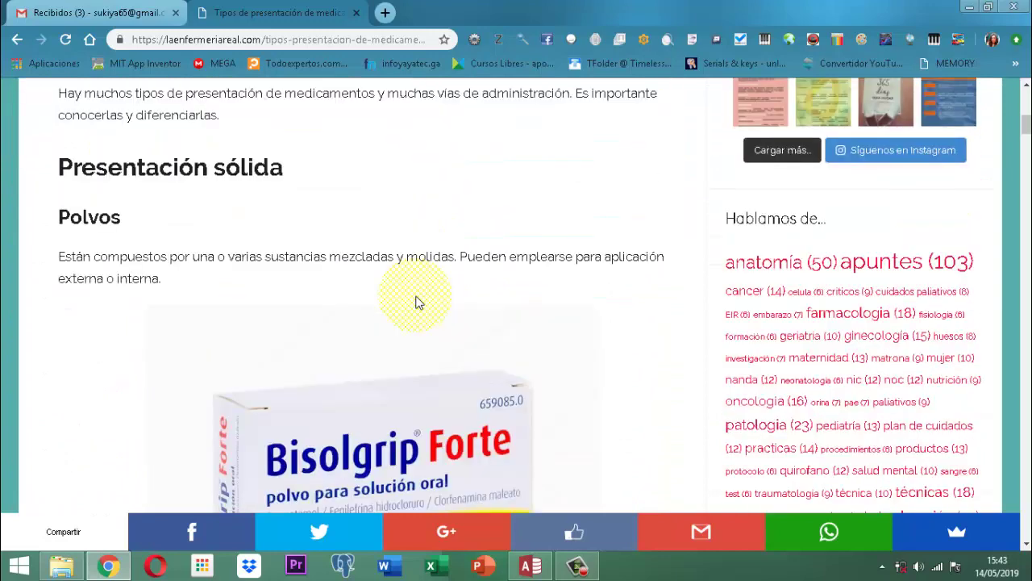
pyautogui.click(531, 565)
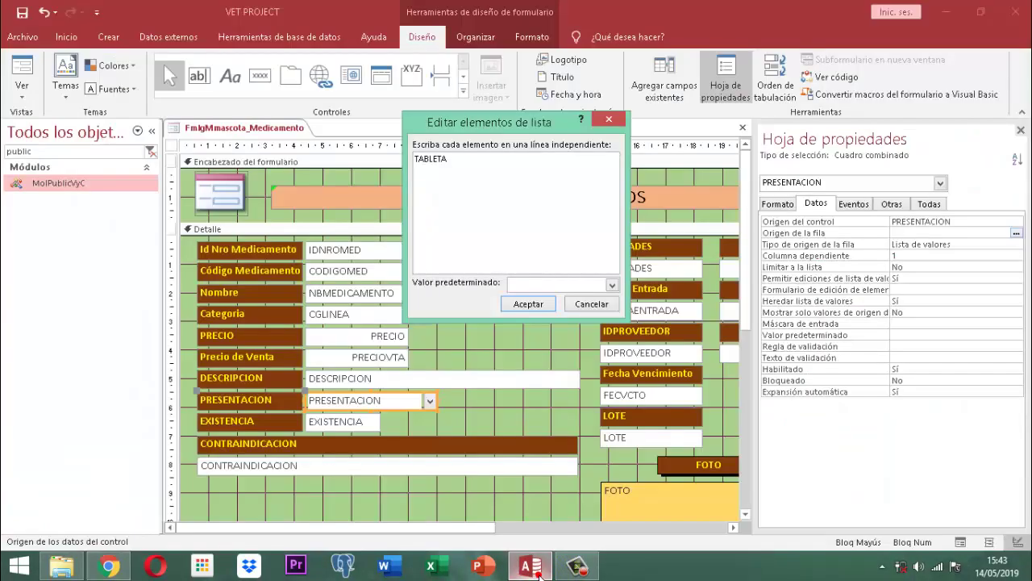
# Replace TABLETA with POLVOS, then add CAPSULAS and TABLETA O COMPRIMIDO from the article
pyautogui.doubleClick(452, 159)
pyautogui.write('PL')
pyautogui.write('OLVOS')
pyautogui.press('BackSpace')
pyautogui.hotkey('alt', 'Tab')
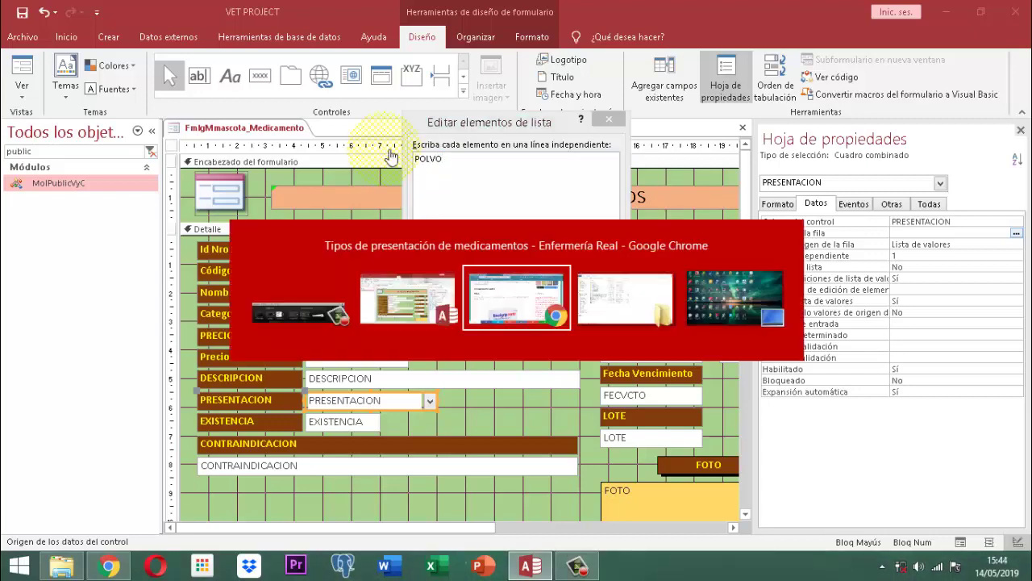
pyautogui.scroll(-6, 379, 161)
pyautogui.scroll(-1, 379, 179)
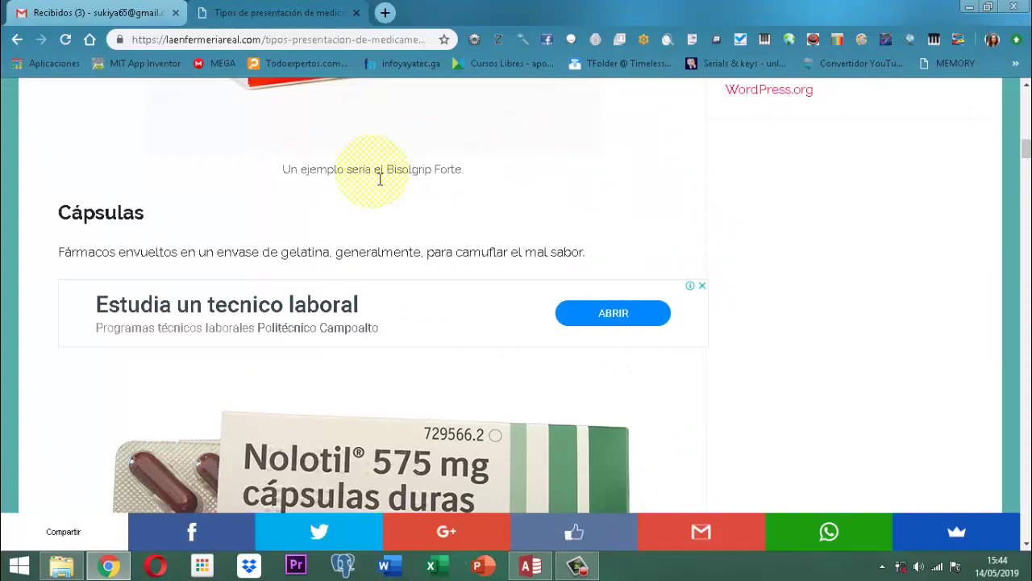
pyautogui.hotkey('alt', 'Tab')
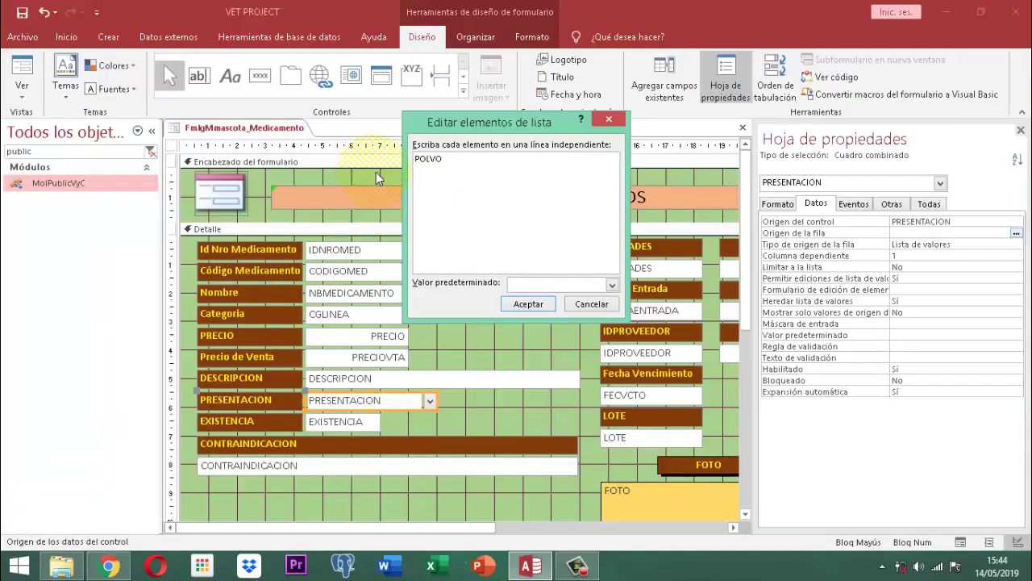
pyautogui.write('CAPSULAS')
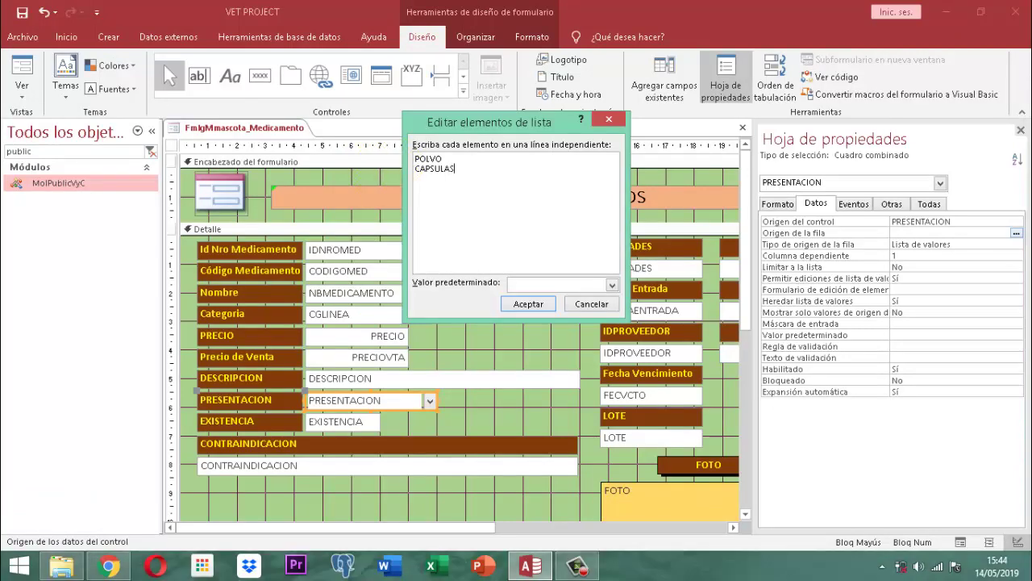
pyautogui.hotkey('alt', 'Tab')
pyautogui.scroll(-8, 380, 187)
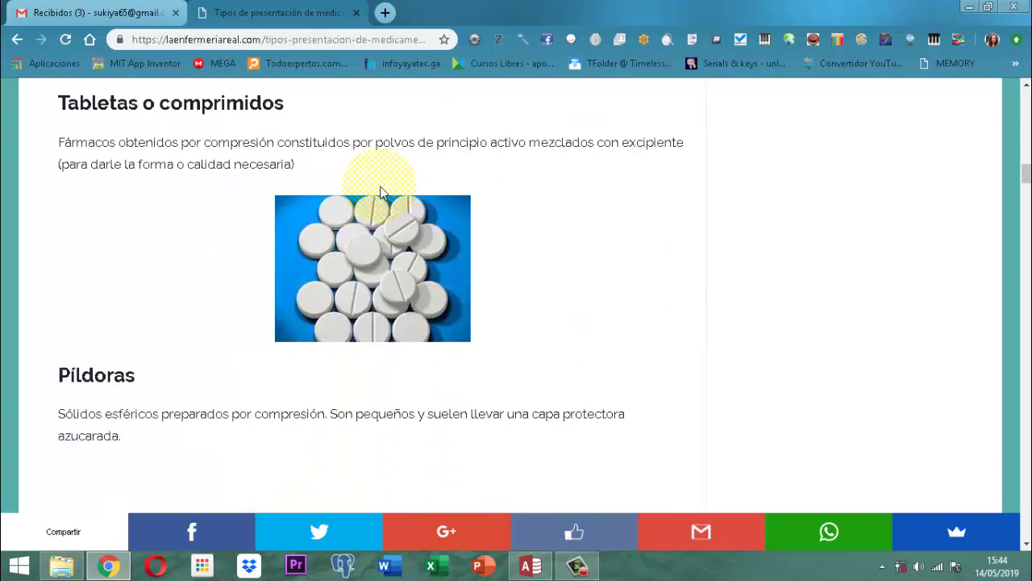
pyautogui.hotkey('alt', 'Tab')
pyautogui.write('TA')
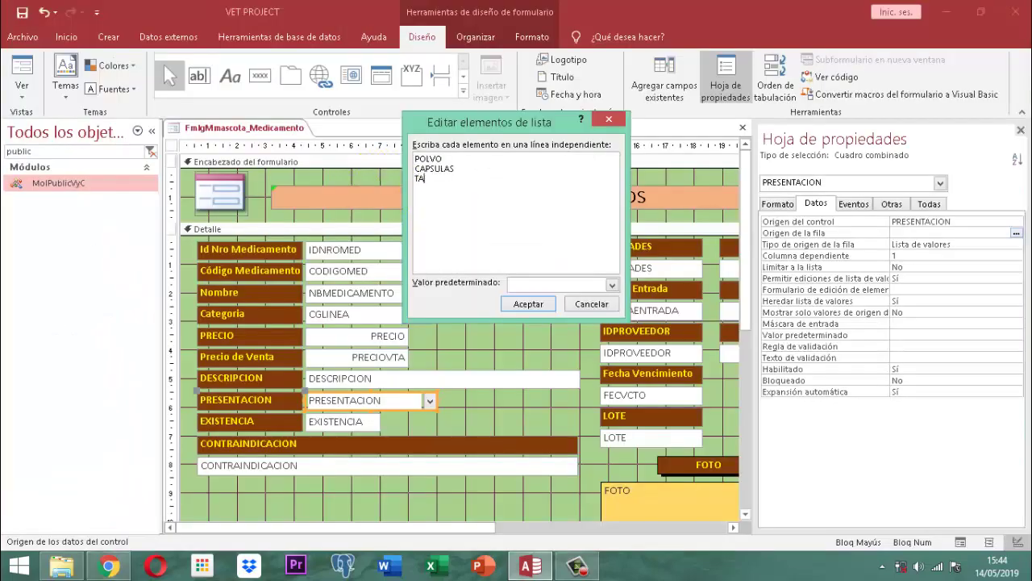
pyautogui.write('BLETA O COM')
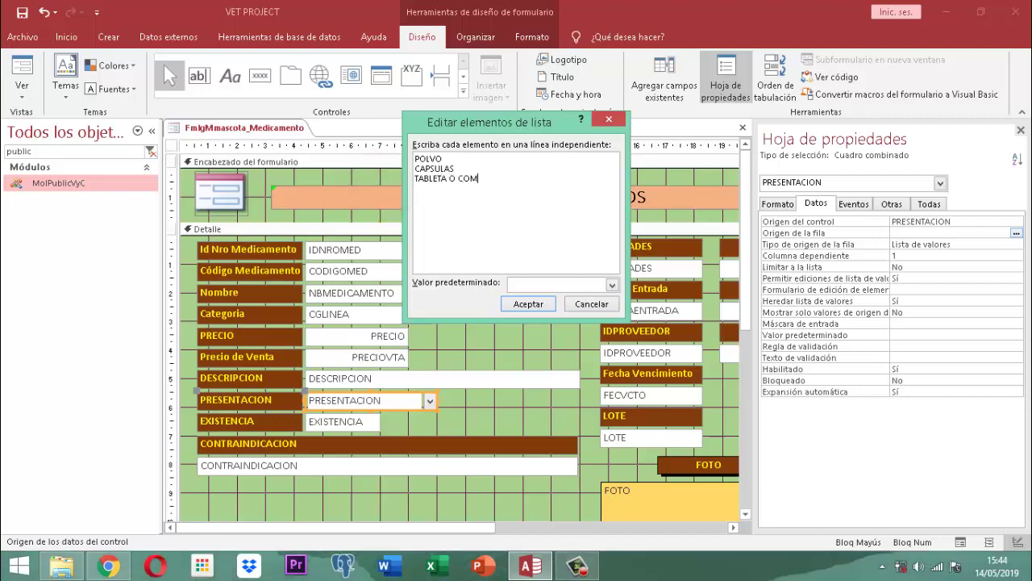
pyautogui.write('PRIMIDO')
# Add PILDORAS, GRAGEAS and SUPOSITORIO to the presentation list
pyautogui.hotkey('alt', 'Tab')
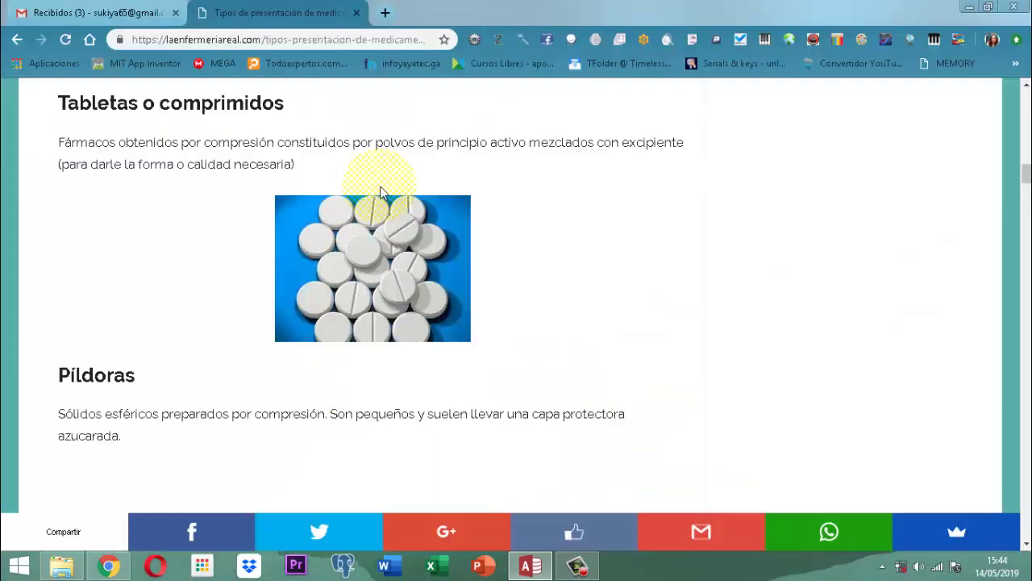
pyautogui.hotkey('alt', 'Tab')
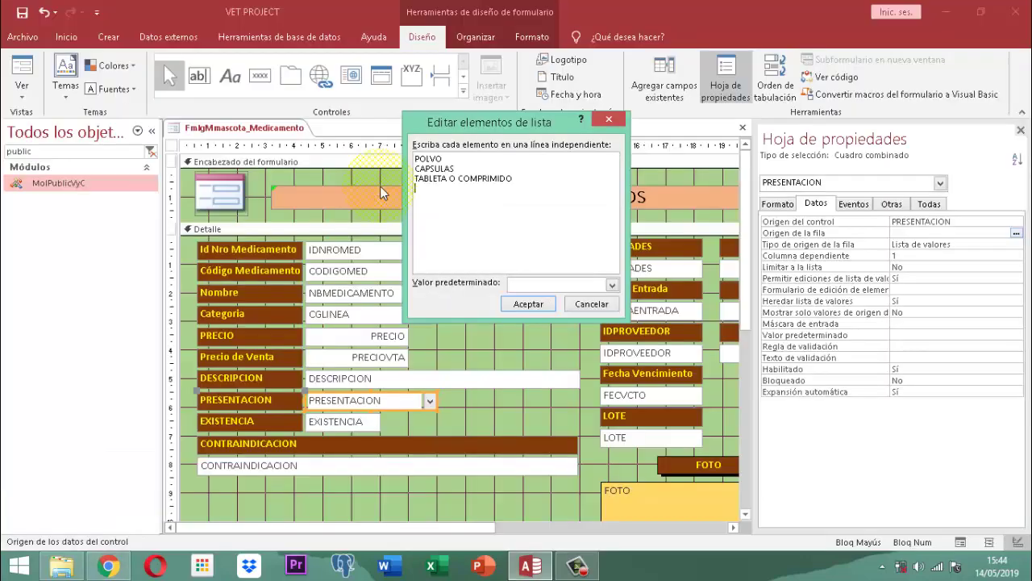
pyautogui.press('Return')
pyautogui.write('PILDORAS')
pyautogui.hotkey('alt', 'Tab')
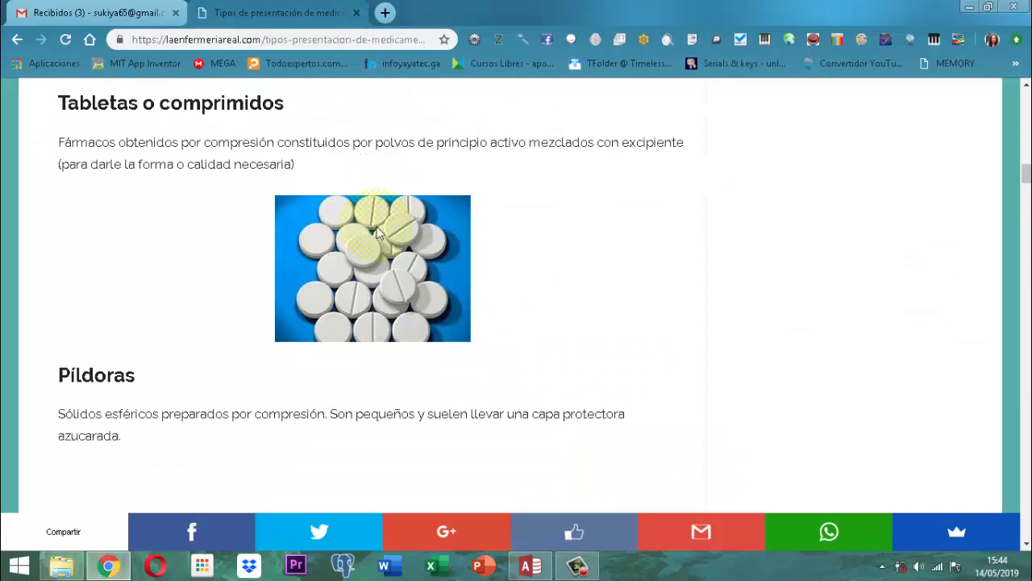
pyautogui.scroll(-3, 371, 258)
pyautogui.scroll(-2, 371, 258)
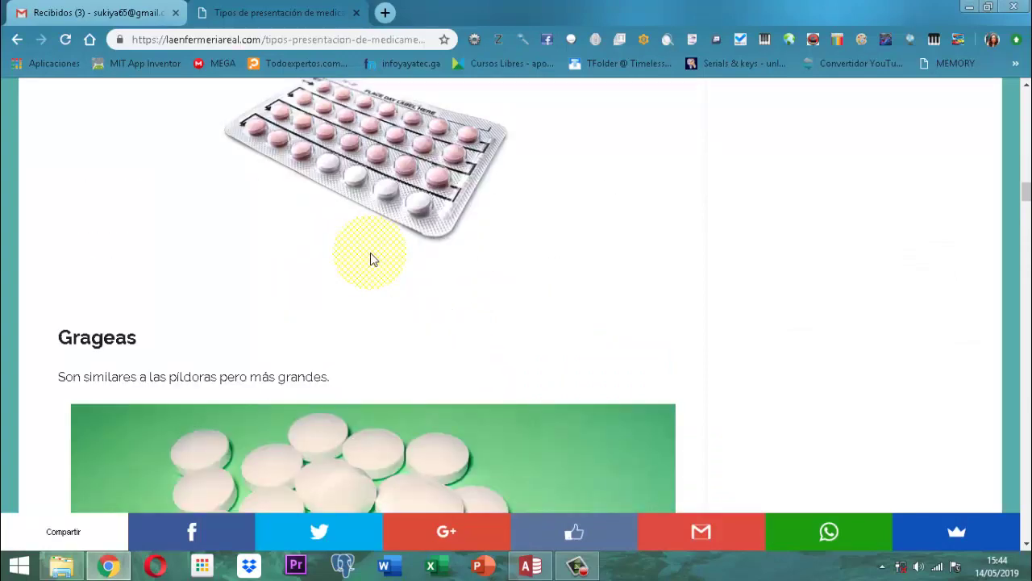
pyautogui.hotkey('alt', 'Tab')
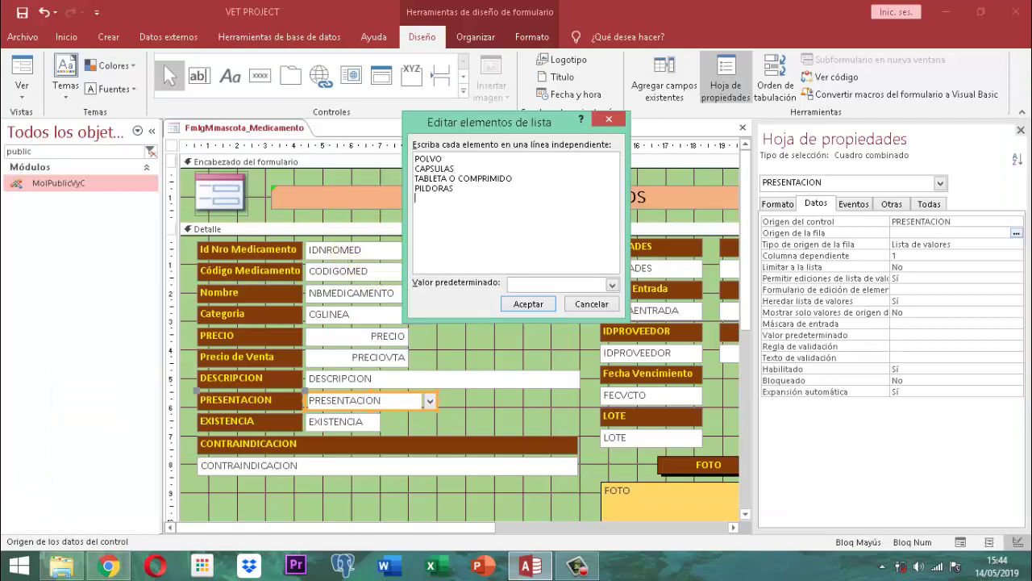
pyautogui.write('GRAGEAS')
pyautogui.hotkey('alt', 'Tab')
pyautogui.scroll(-5, 371, 258)
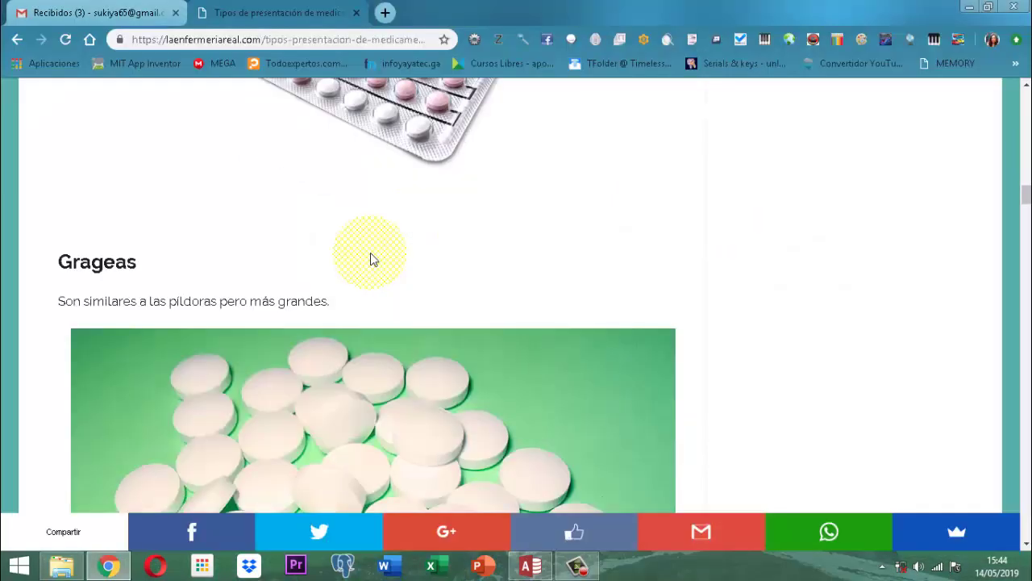
pyautogui.scroll(-3, 370, 255)
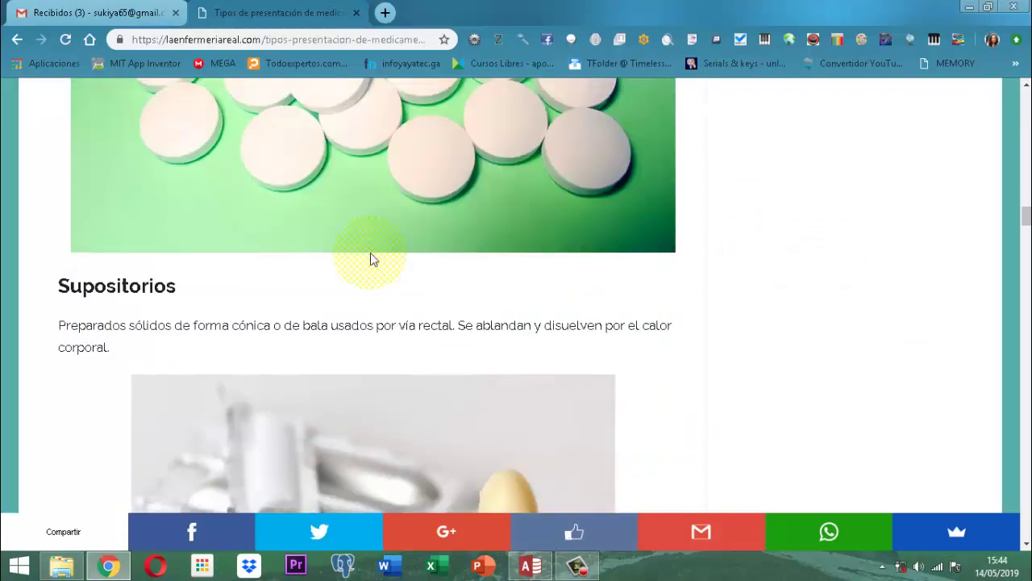
pyautogui.hotkey('alt', 'Tab')
pyautogui.write('S')
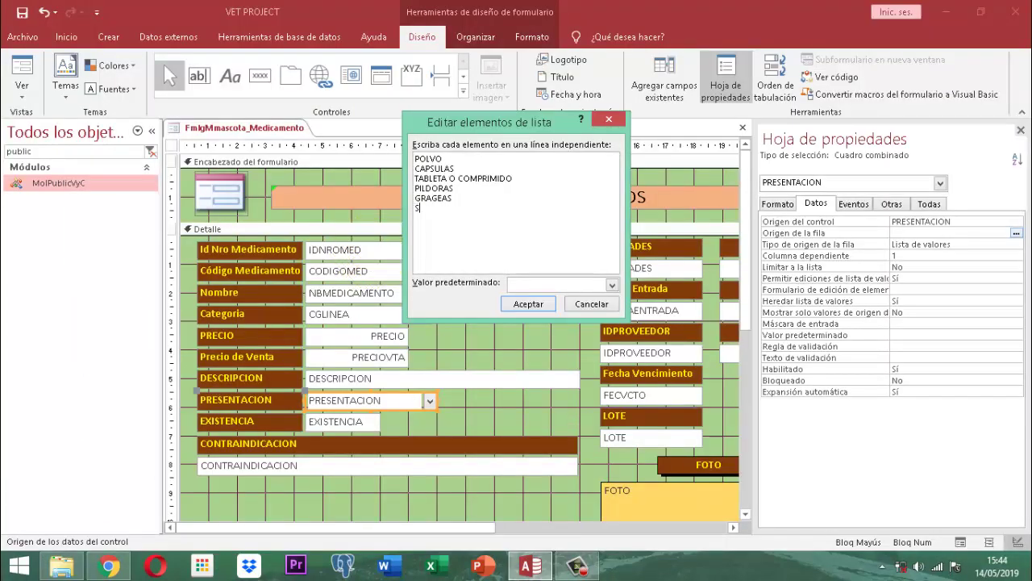
pyautogui.write('UPOSITORIO')
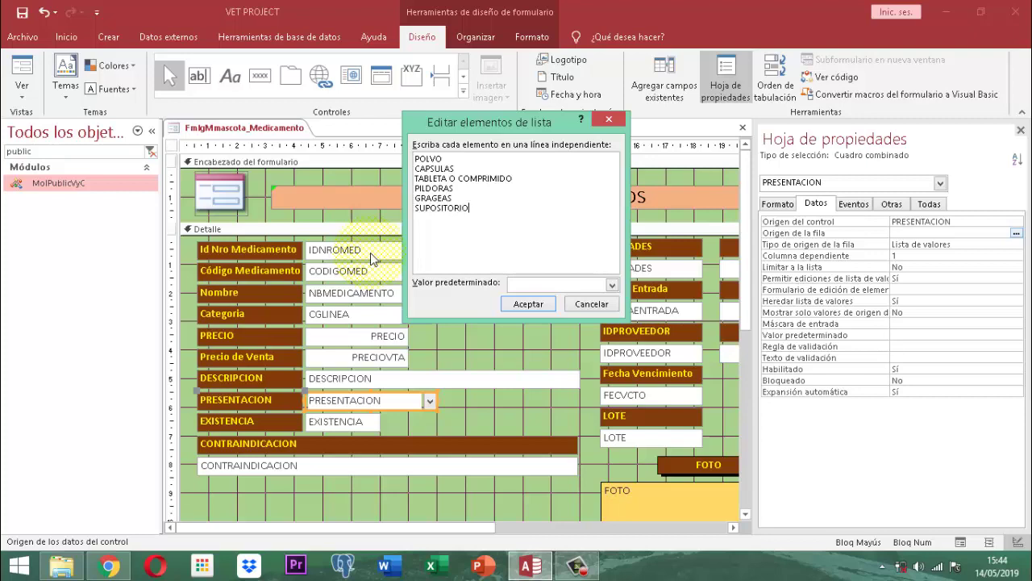
# Add POMADA, CREMA and SOLUCIONES to the presentation list
pyautogui.press('Return')
pyautogui.hotkey('alt', 'Tab')
pyautogui.scroll(-6, 370, 257)
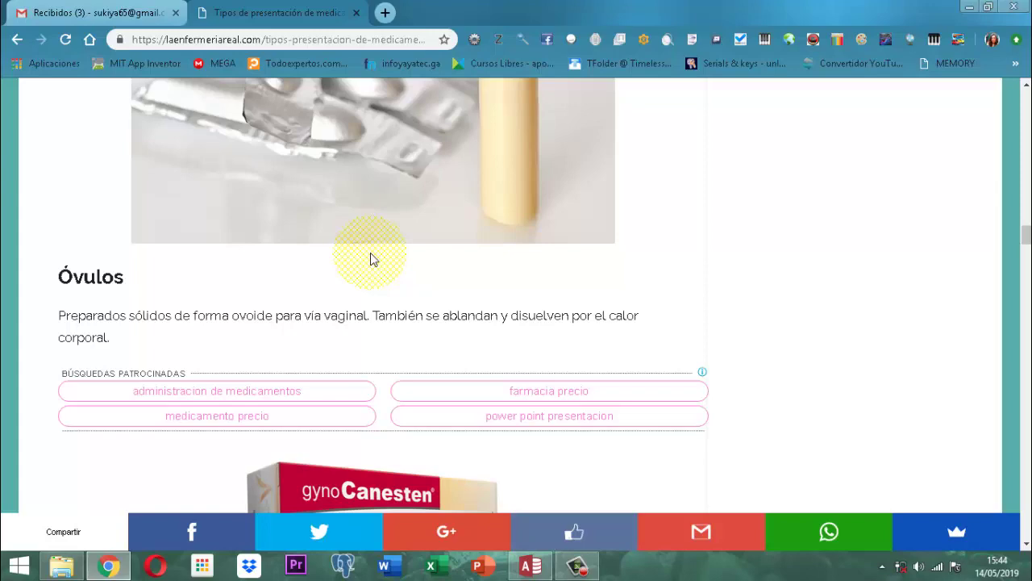
pyautogui.scroll(-6, 370, 257)
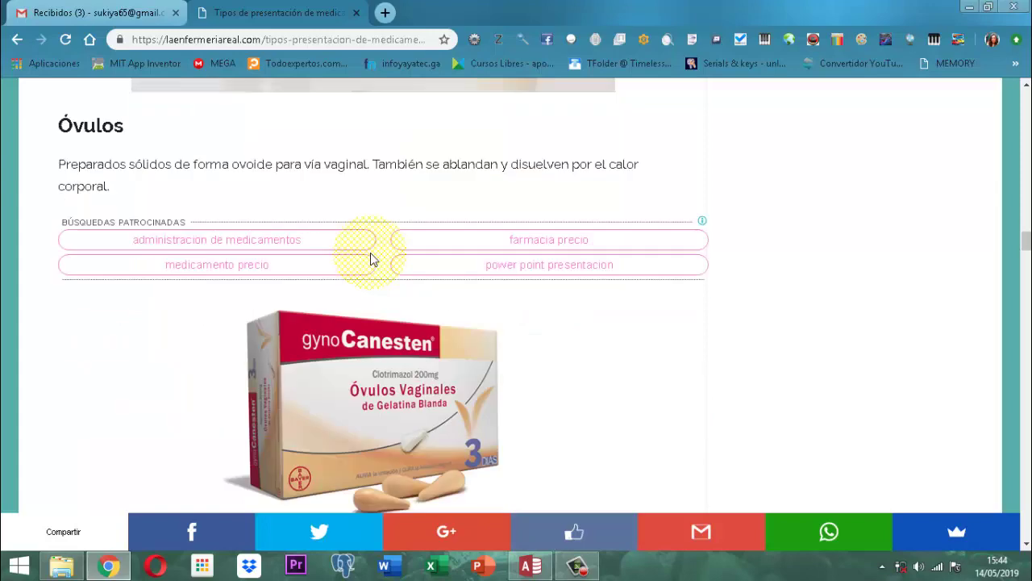
pyautogui.hotkey('alt', 'Tab')
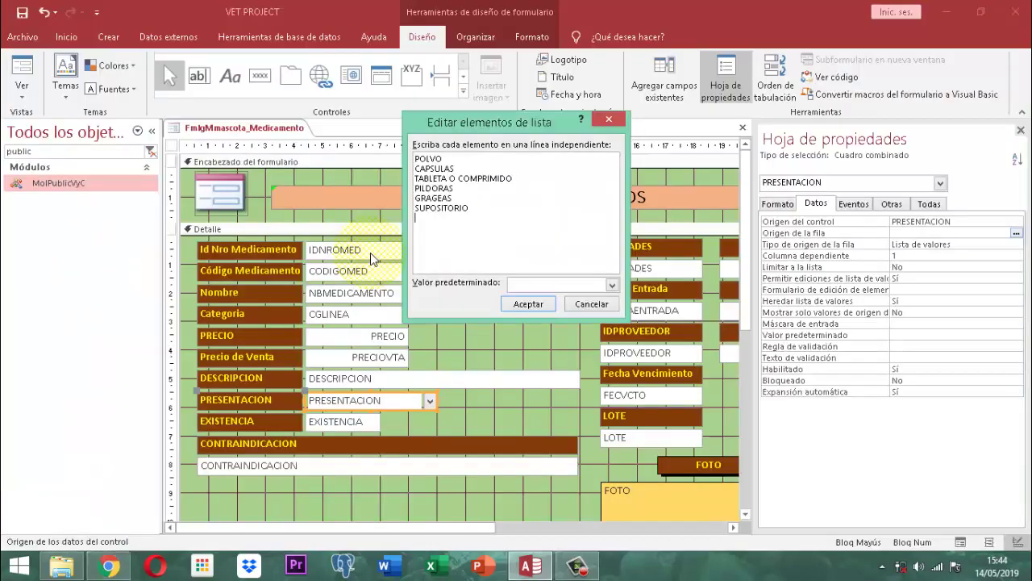
pyautogui.write('POMADA')
pyautogui.hotkey('alt', 'Tab')
pyautogui.scroll(-4, 370, 253)
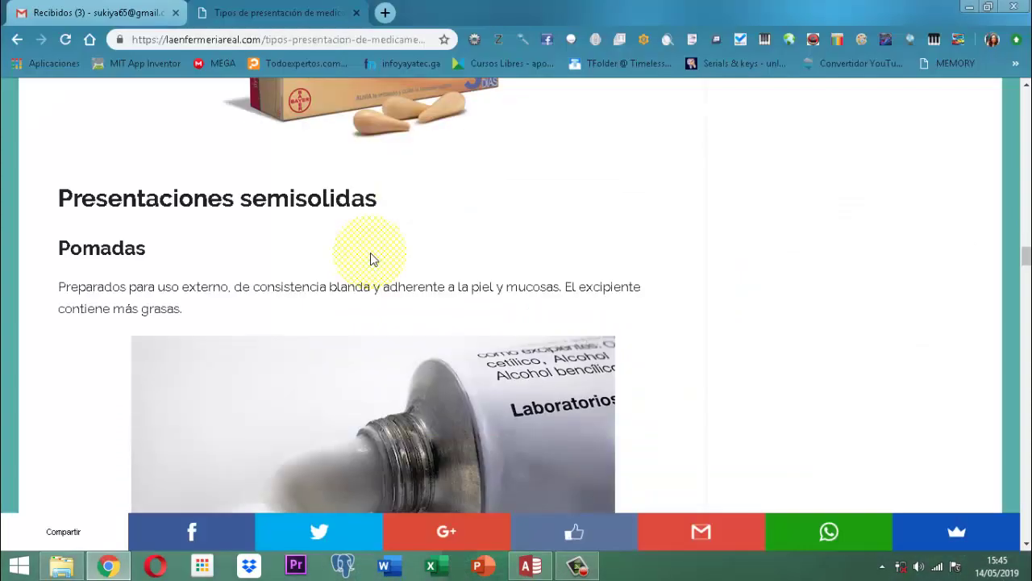
pyautogui.scroll(-1, 369, 260)
pyautogui.hotkey('alt', 'Tab')
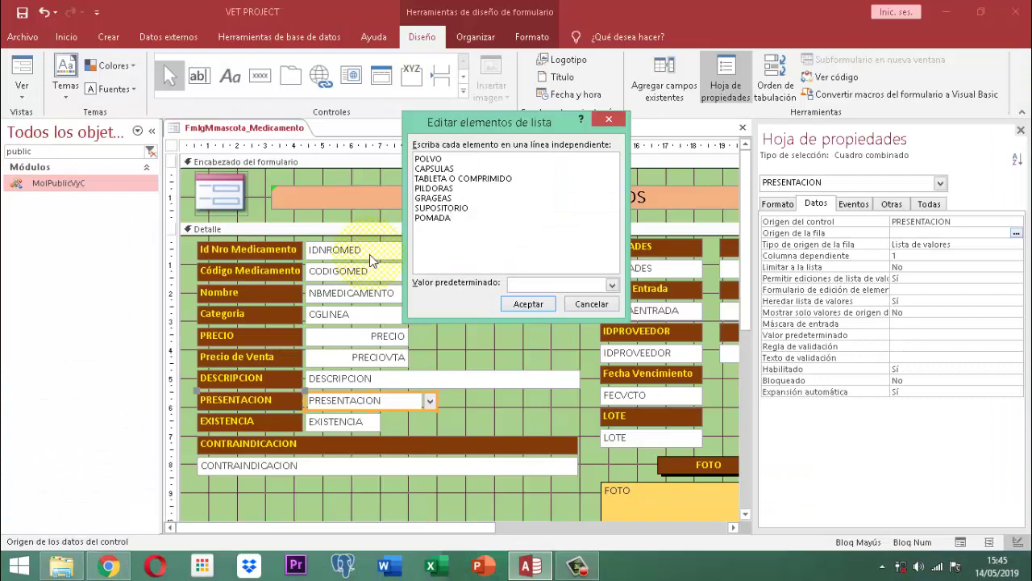
pyautogui.press('Return')
pyautogui.write('CREMA')
pyautogui.hotkey('alt', 'Tab')
pyautogui.scroll(-9, 369, 254)
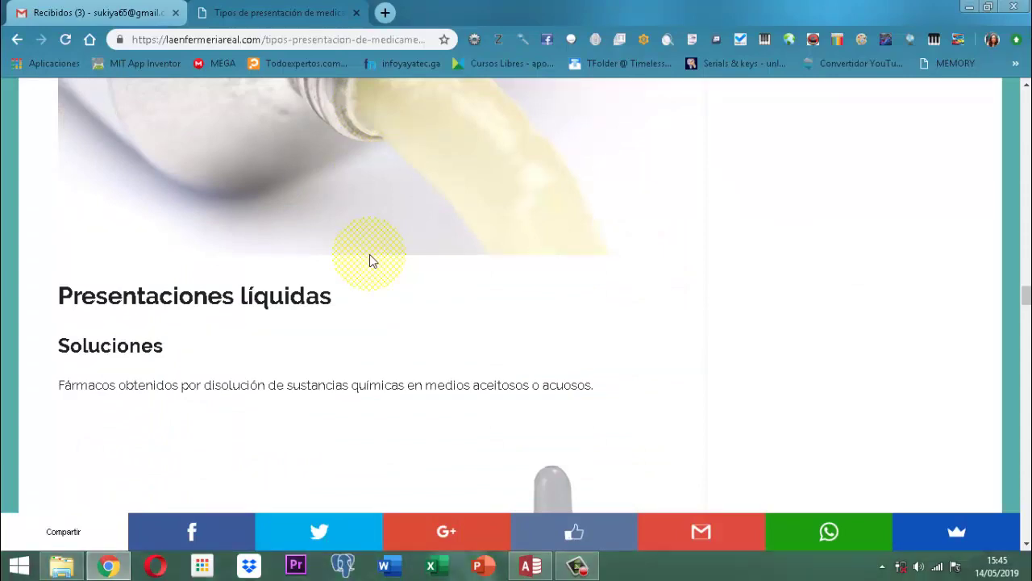
pyautogui.hotkey('alt', 'Tab')
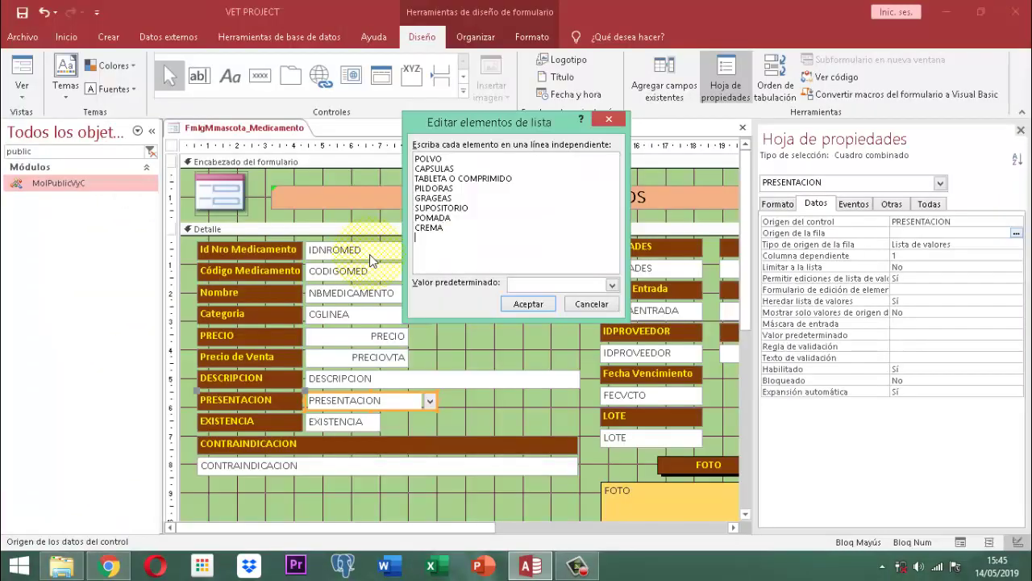
pyautogui.press('Return')
pyautogui.write('SOLUCIONES')
# Add JARABE, COLIRIOS and LOCIONES to the presentation list
pyautogui.hotkey('alt', 'Tab')
pyautogui.scroll(-7, 371, 260)
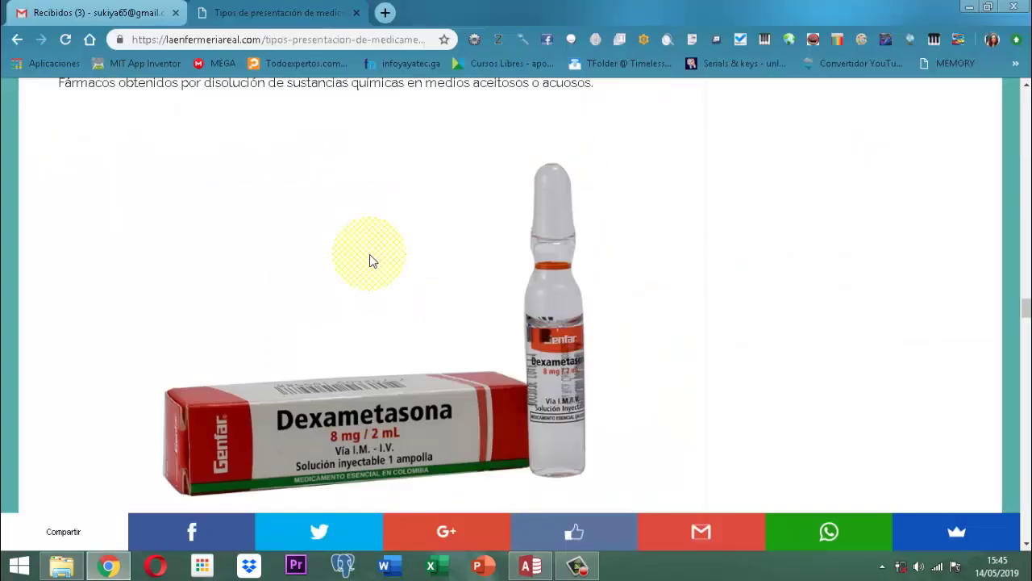
pyautogui.hotkey('alt', 'Tab')
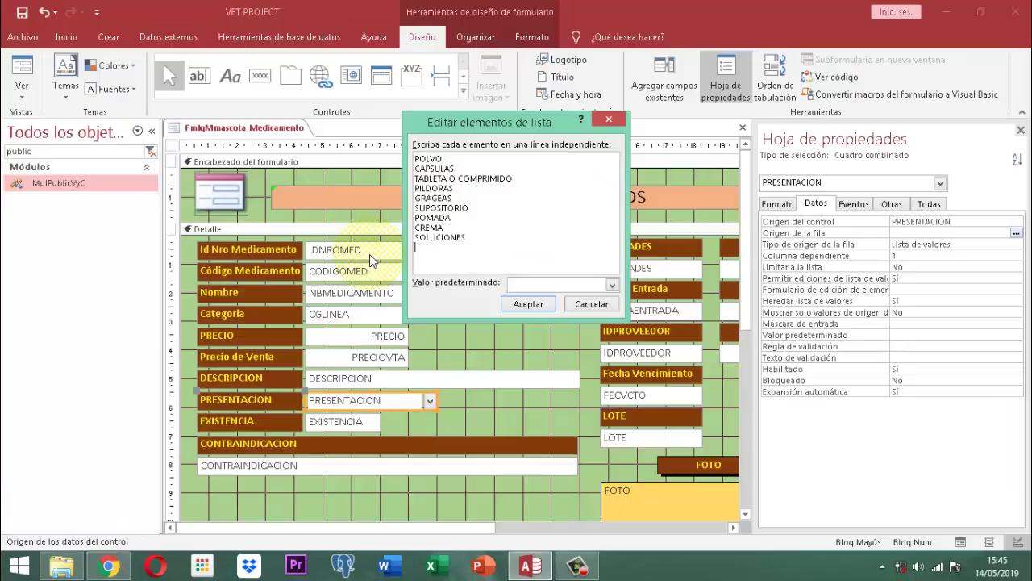
pyautogui.press('Return')
pyautogui.write('JARABE')
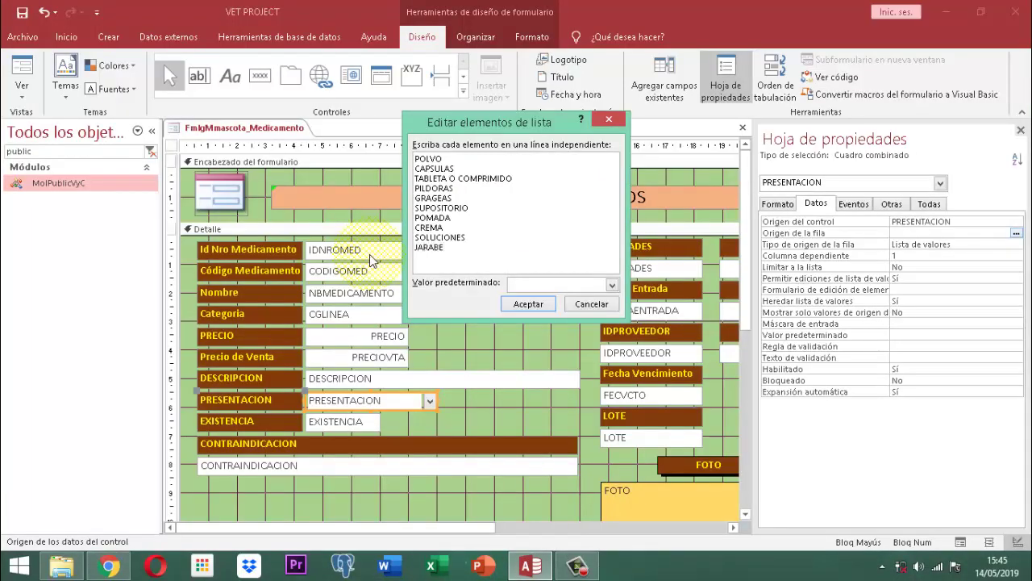
pyautogui.hotkey('alt', 'Tab')
pyautogui.scroll(-8, 371, 260)
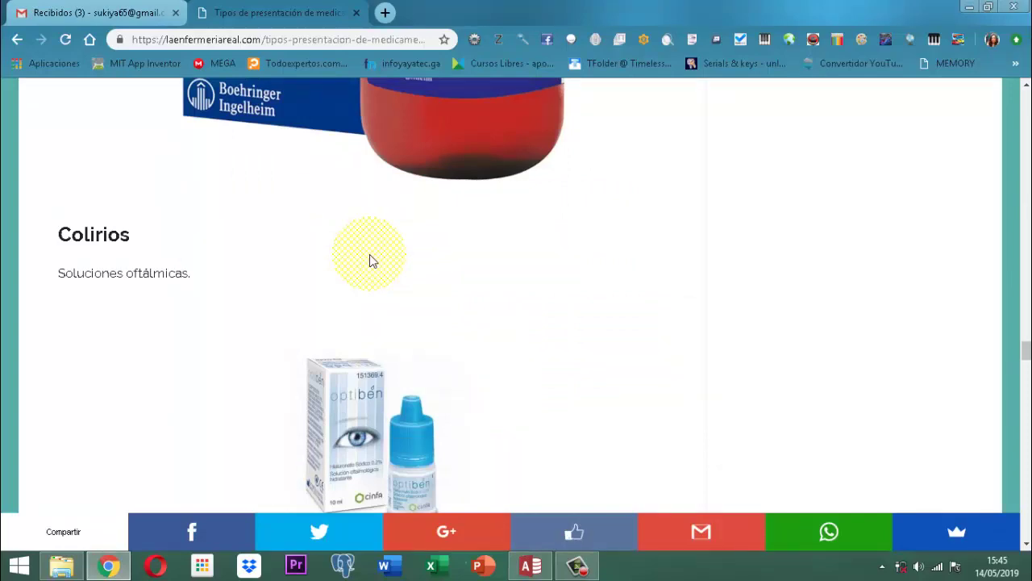
pyautogui.hotkey('alt', 'Tab')
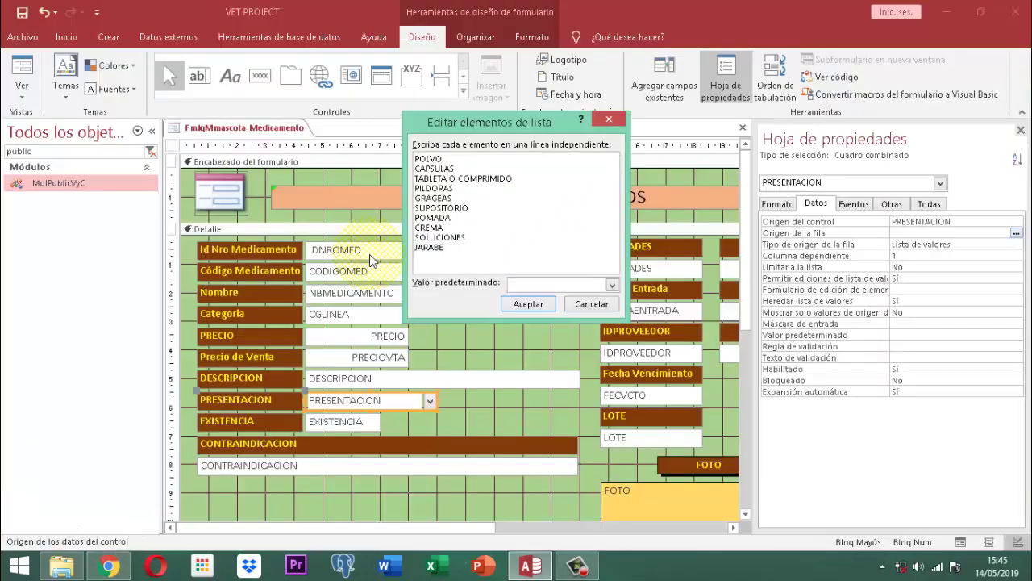
pyautogui.hotkey('alt', 'Tab')
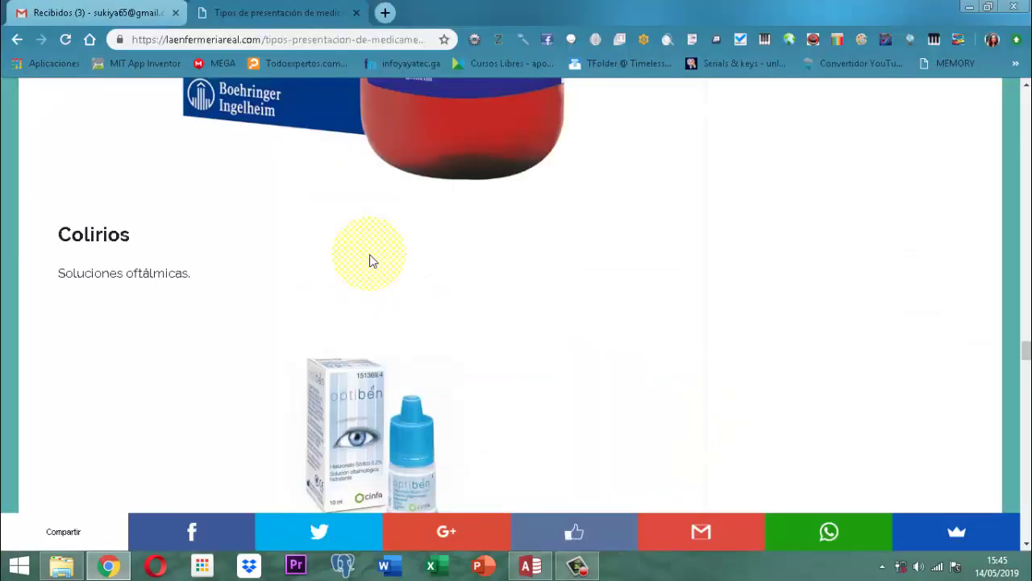
pyautogui.hotkey('alt', 'Tab')
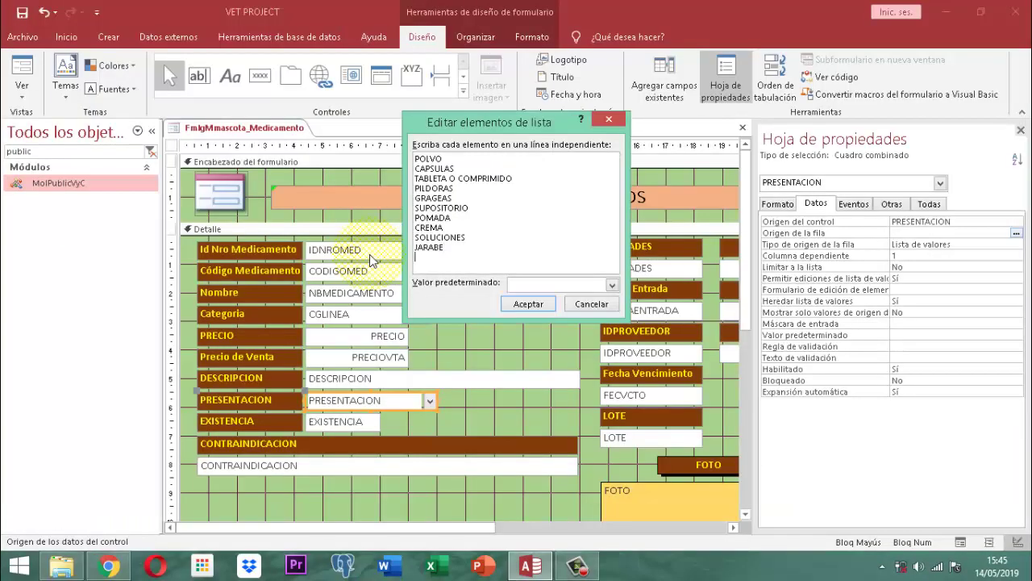
pyautogui.write('COLIR')
pyautogui.write('IOS')
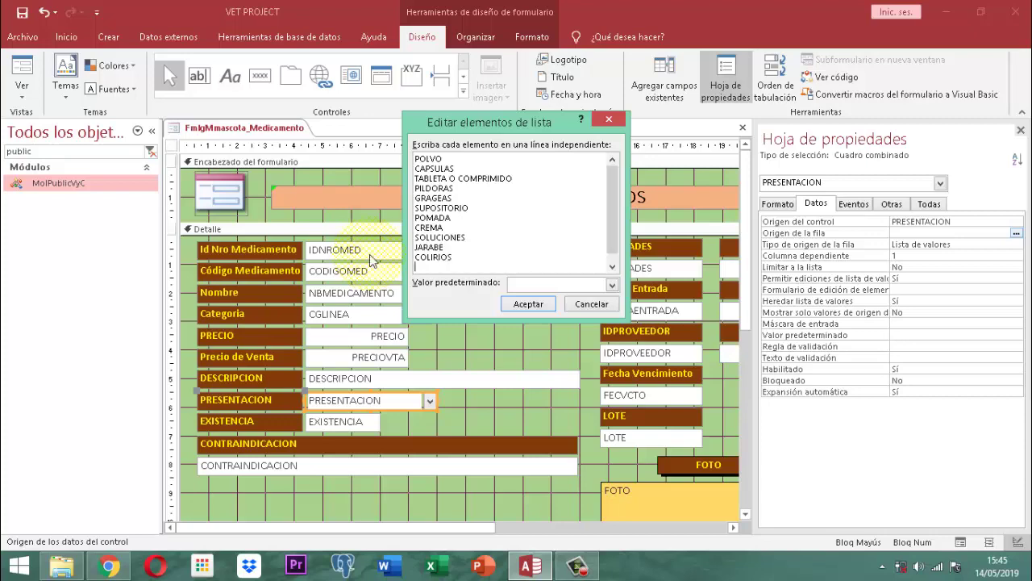
pyautogui.hotkey('alt', 'Tab')
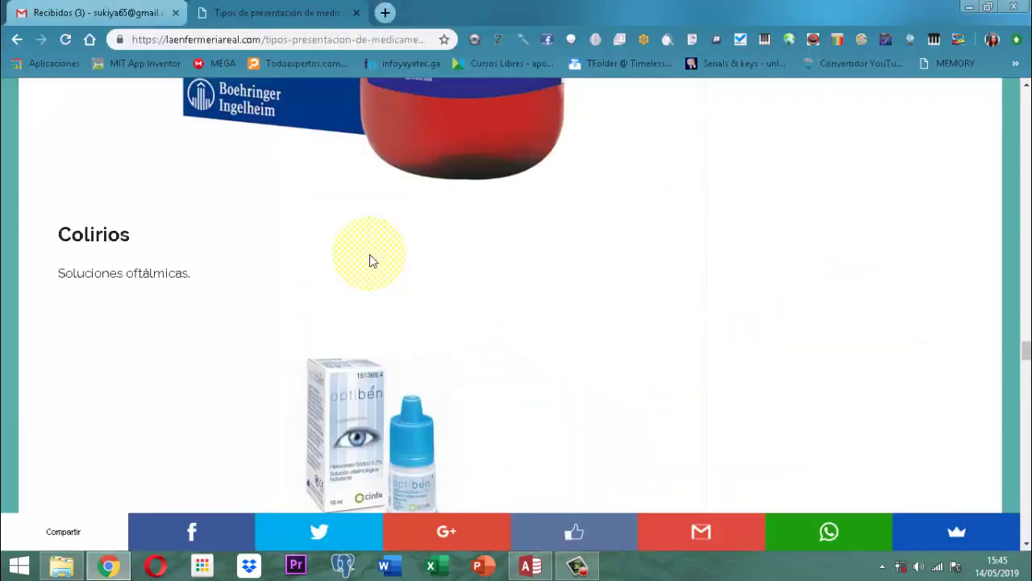
pyautogui.scroll(-6, 371, 260)
pyautogui.scroll(1, 371, 261)
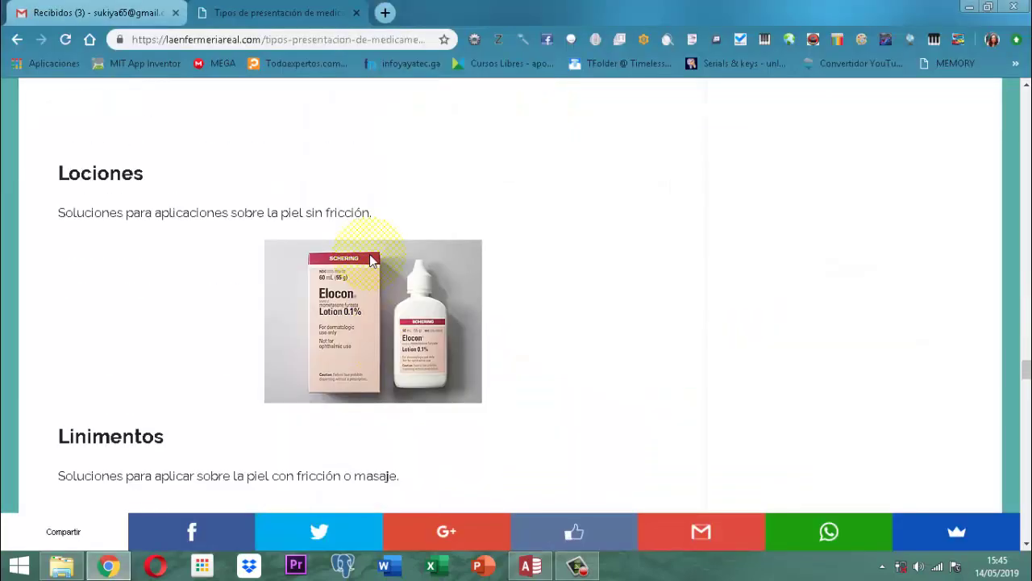
pyautogui.hotkey('alt', 'Tab')
pyautogui.write('L')
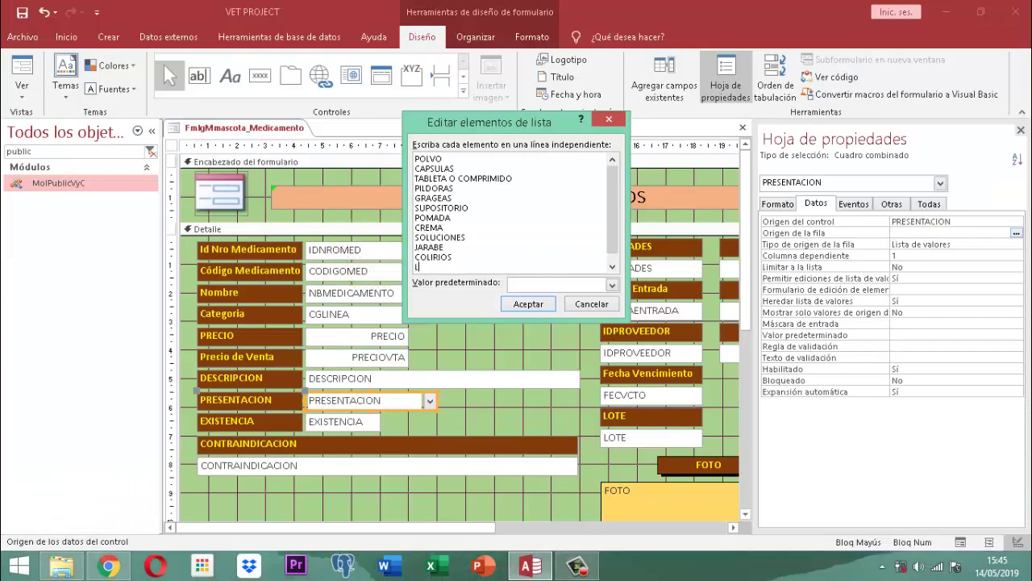
pyautogui.write('OCIONES')
# Add LINIMENTOS, ELIXIR and ENEMAS to the presentation list
pyautogui.hotkey('alt', 'Tab')
pyautogui.scroll(-2, 371, 259)
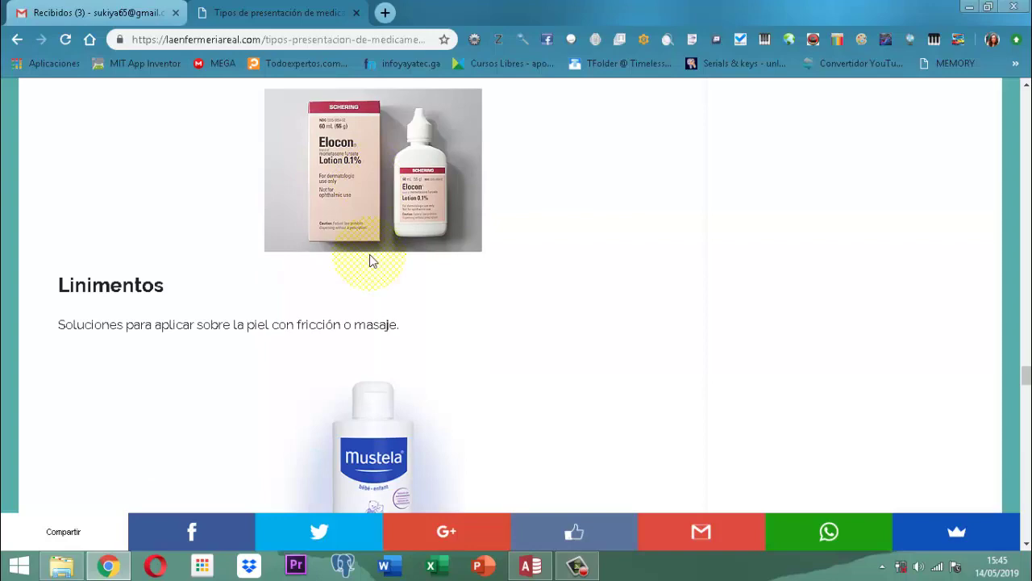
pyautogui.hotkey('alt', 'Tab')
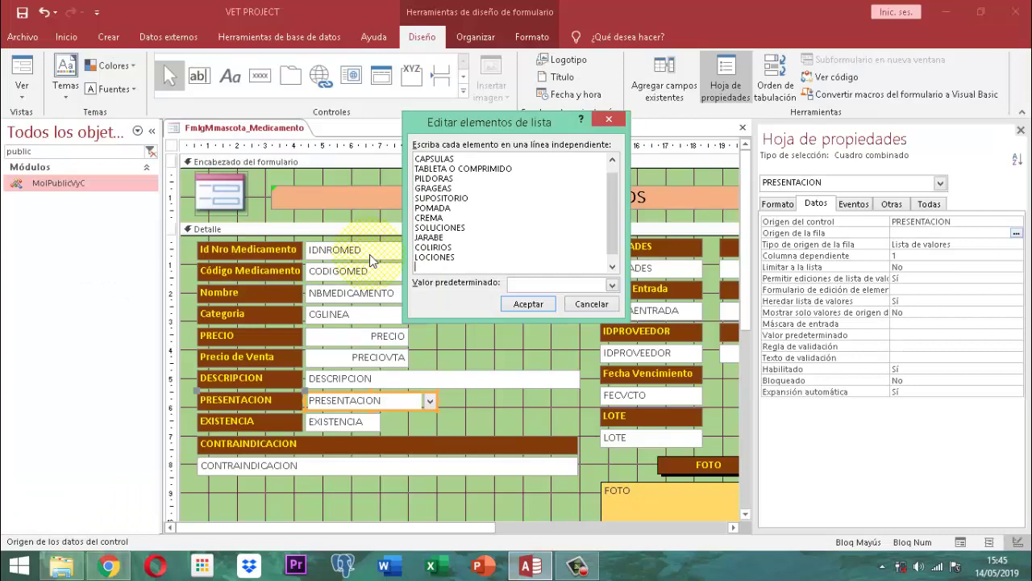
pyautogui.write('LINIMENTOS')
pyautogui.hotkey('alt', 'Tab')
pyautogui.scroll(-5, 369, 258)
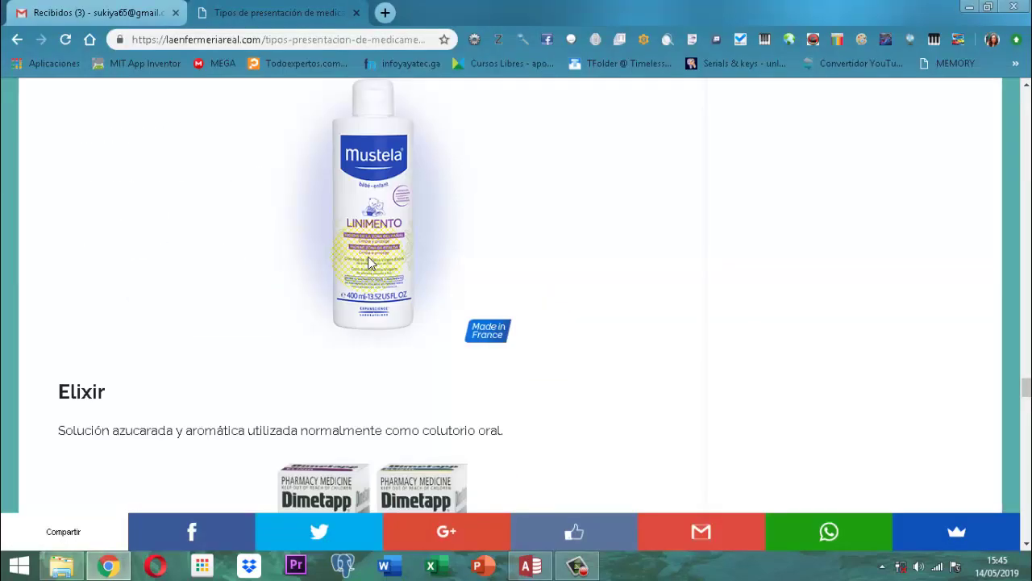
pyautogui.scroll(-3, 369, 262)
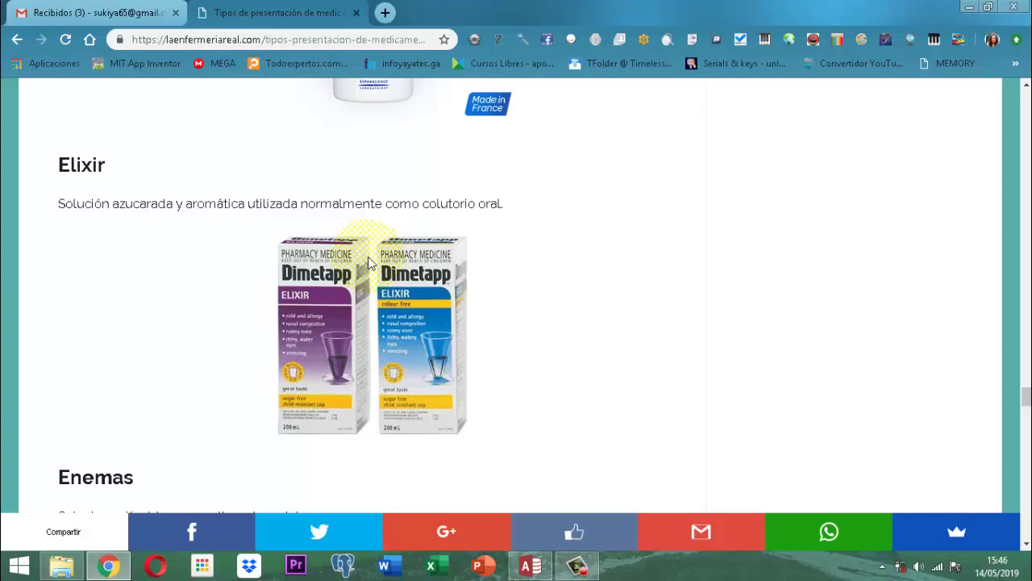
pyautogui.hotkey('alt', 'Tab')
pyautogui.press('Return')
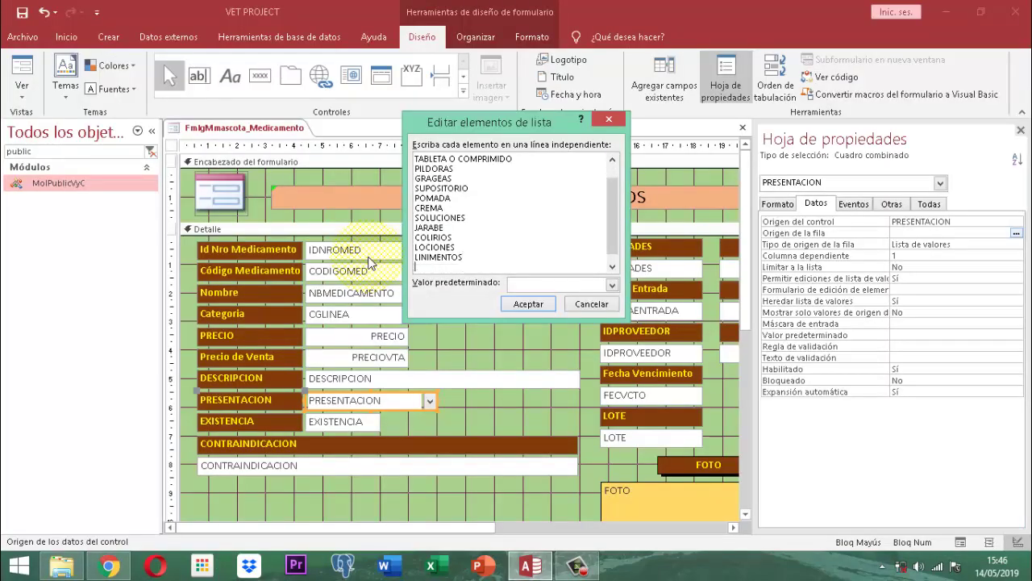
pyautogui.write('ELIXIR')
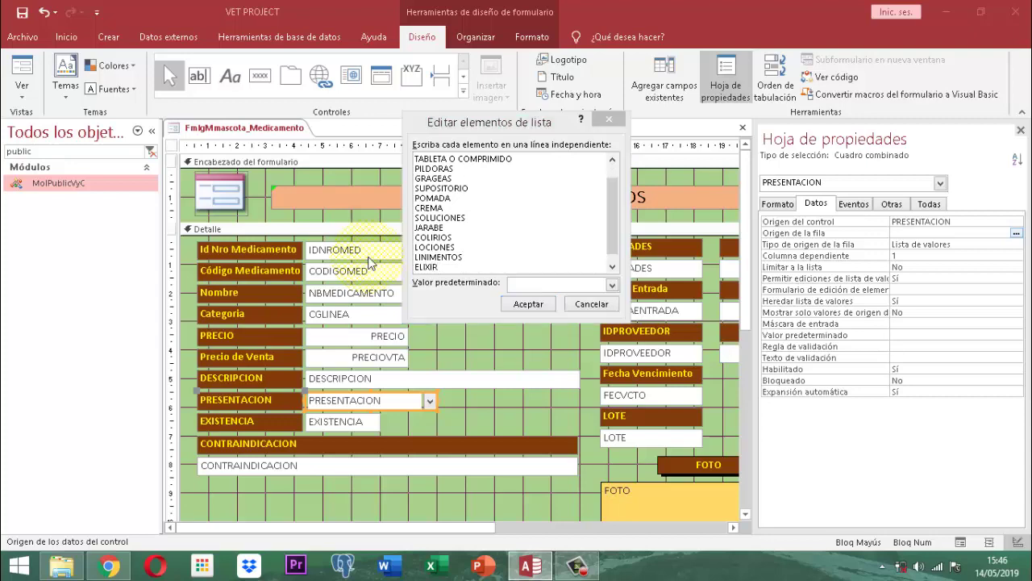
pyautogui.hotkey('alt', 'Tab')
pyautogui.hotkey('alt', 'Tab')
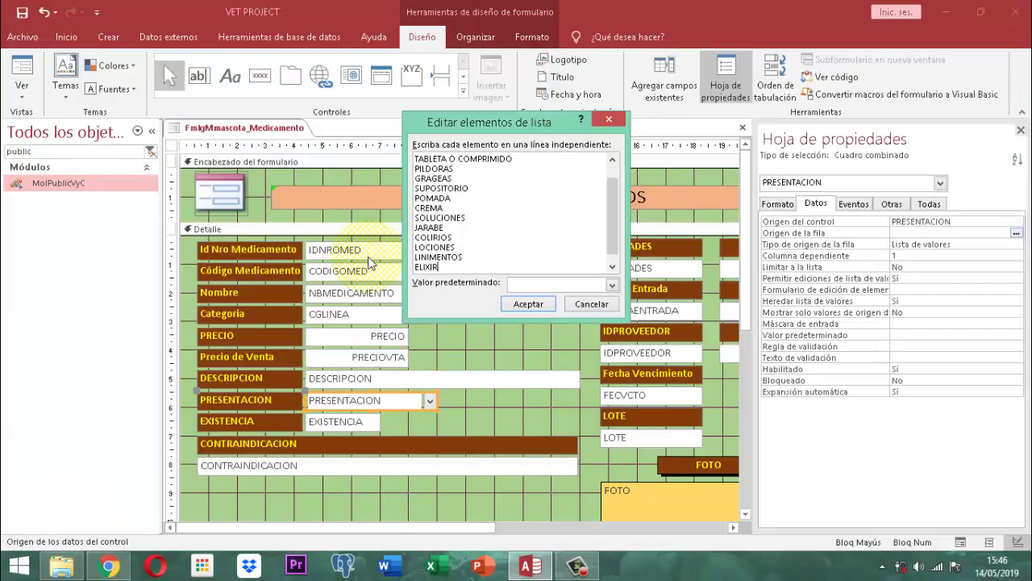
pyautogui.hotkey('alt', 'Tab')
pyautogui.scroll(-3, 366, 257)
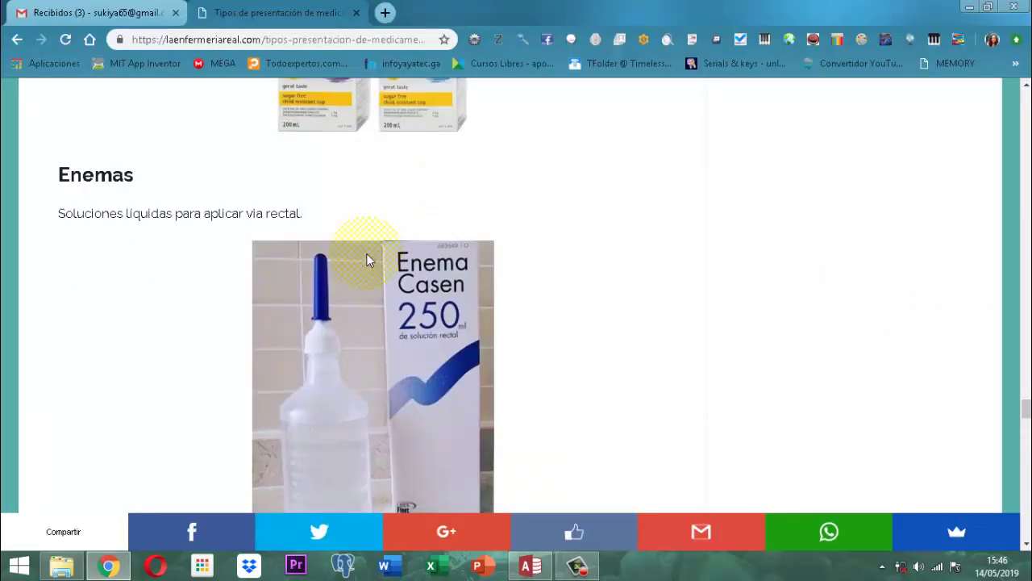
pyautogui.hotkey('alt', 'Tab')
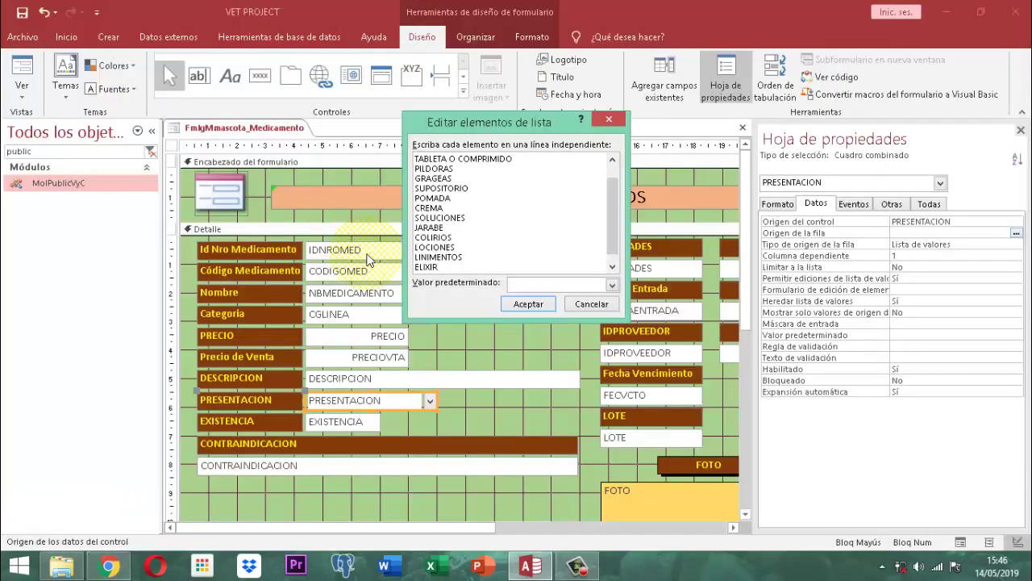
pyautogui.press('Return')
pyautogui.write('ENEMO')
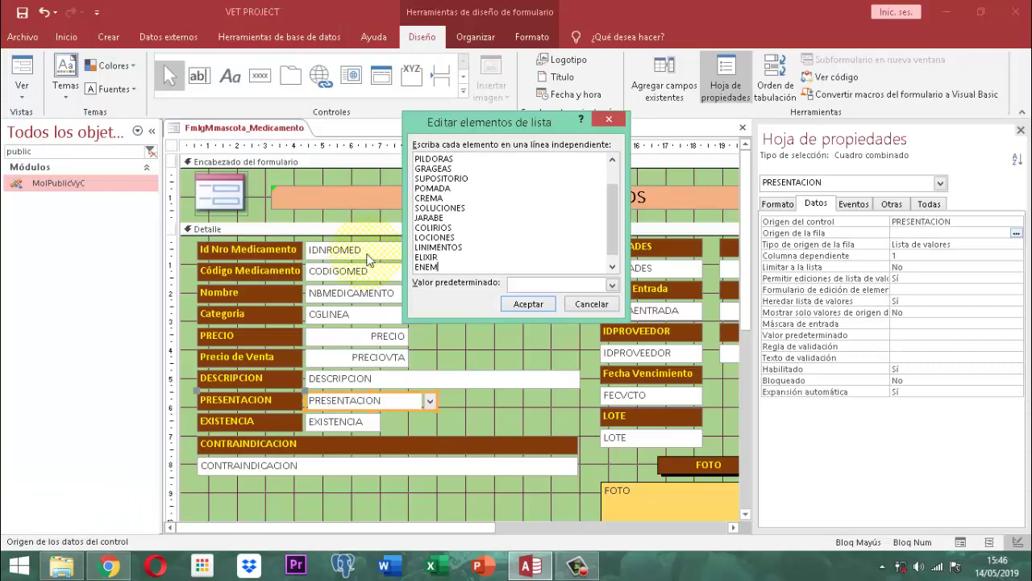
# Add AEROSOLES and INHALACIONES as the last presentation list entries
pyautogui.hotkey('alt', 'Tab')
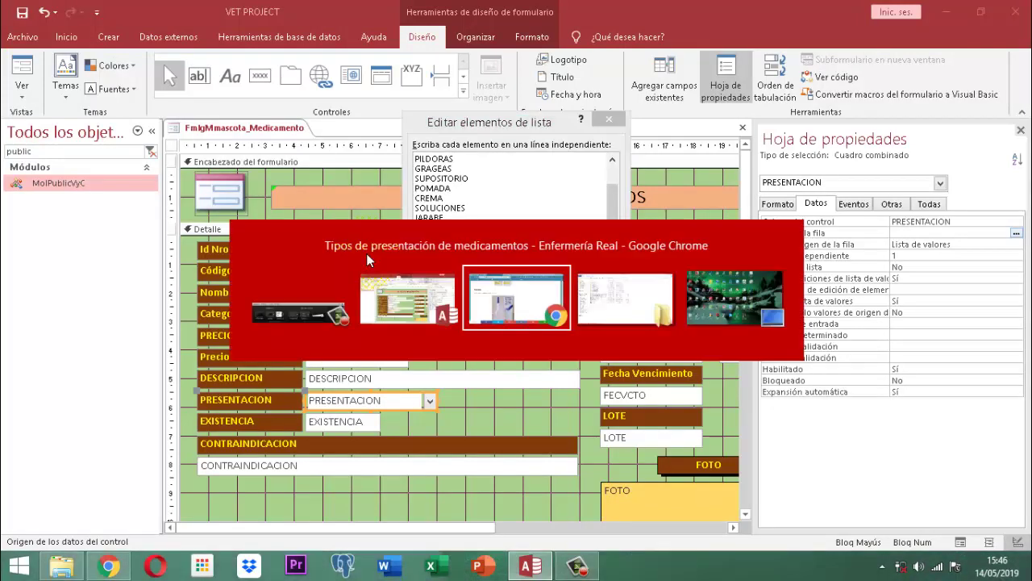
pyautogui.scroll(-3, 367, 254)
pyautogui.scroll(-2, 366, 258)
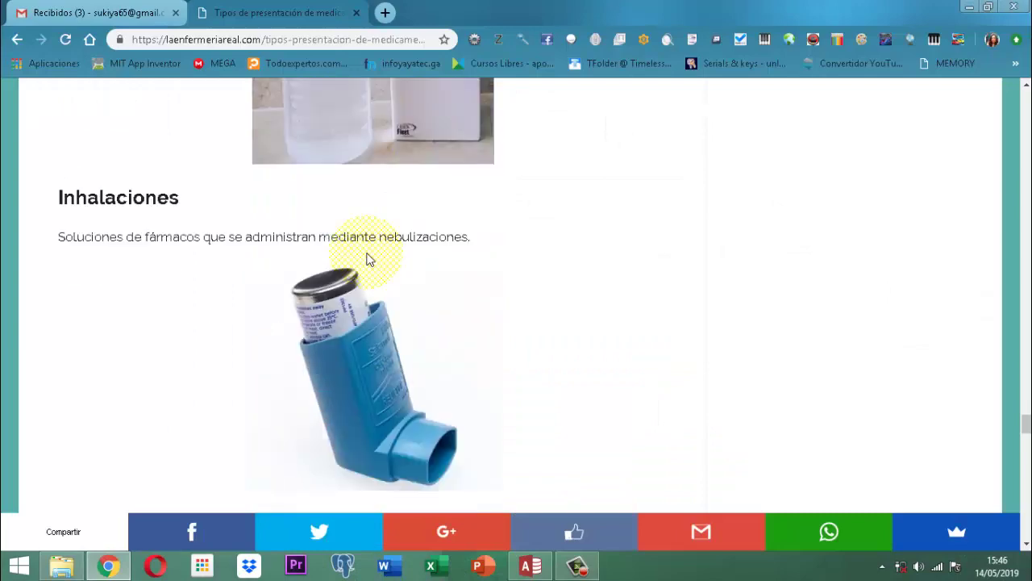
pyautogui.scroll(-3, 367, 259)
pyautogui.scroll(-2, 366, 259)
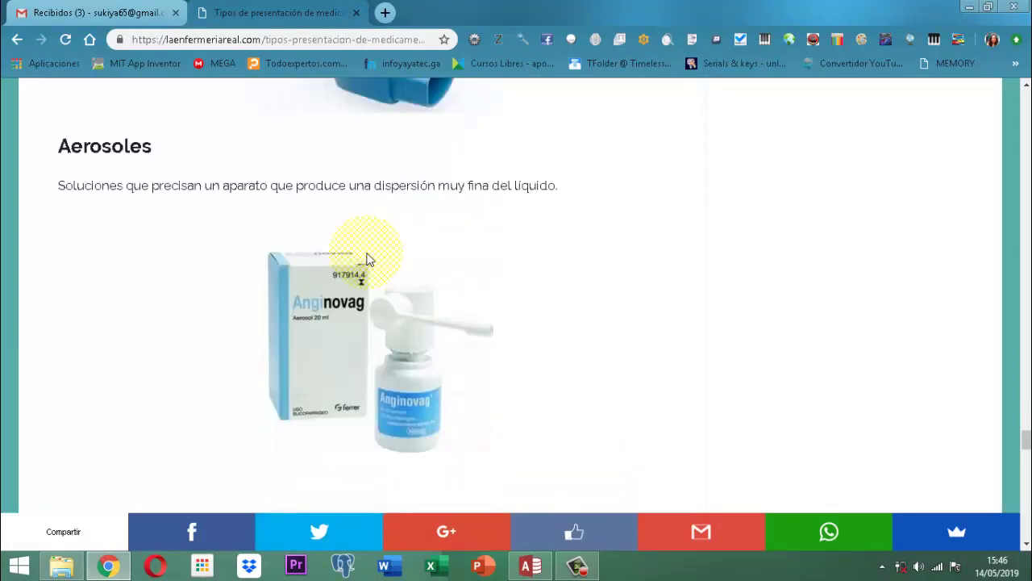
pyautogui.hotkey('alt', 'Tab')
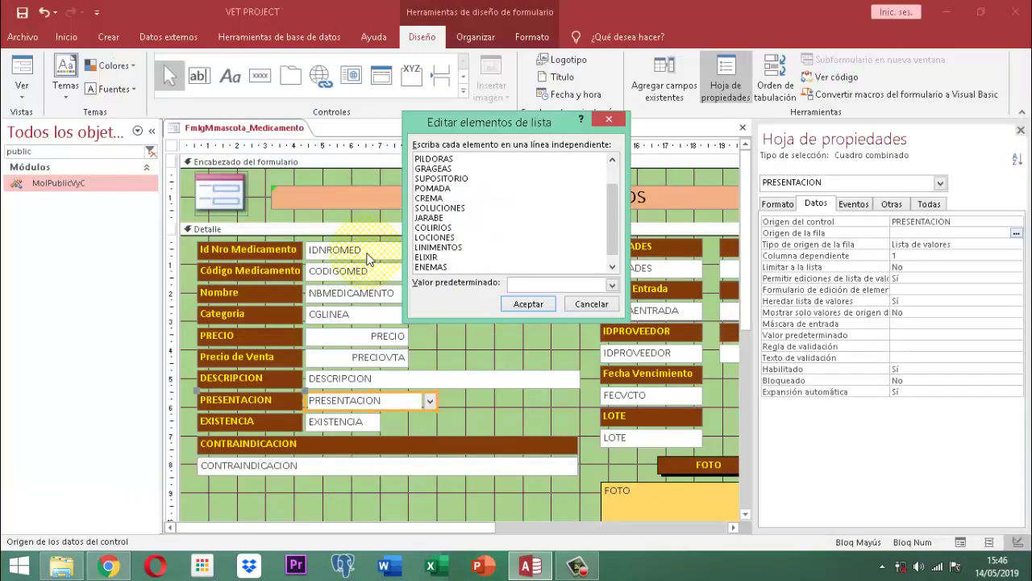
pyautogui.press('Return')
pyautogui.write('AERO')
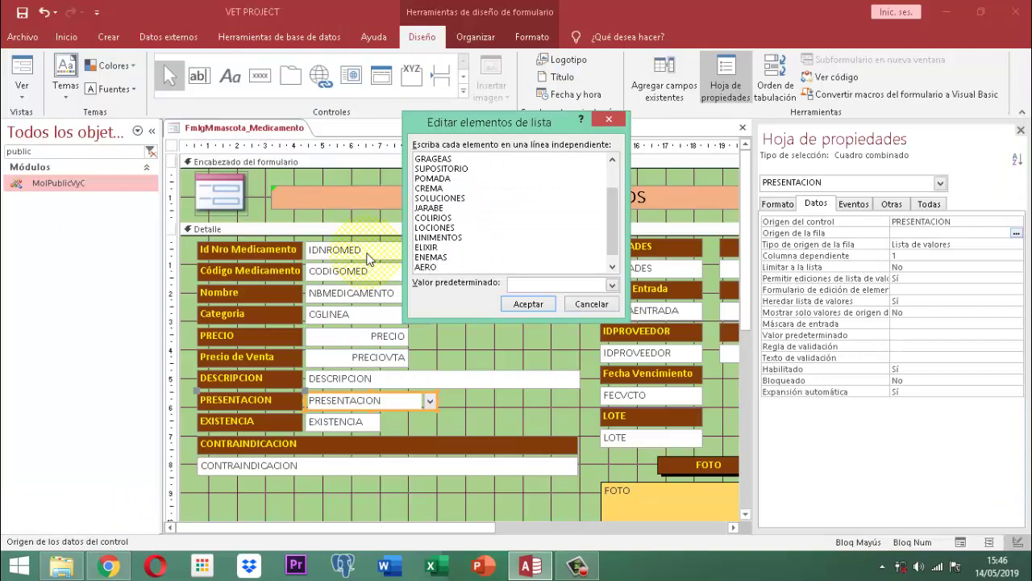
pyautogui.write('SOLES')
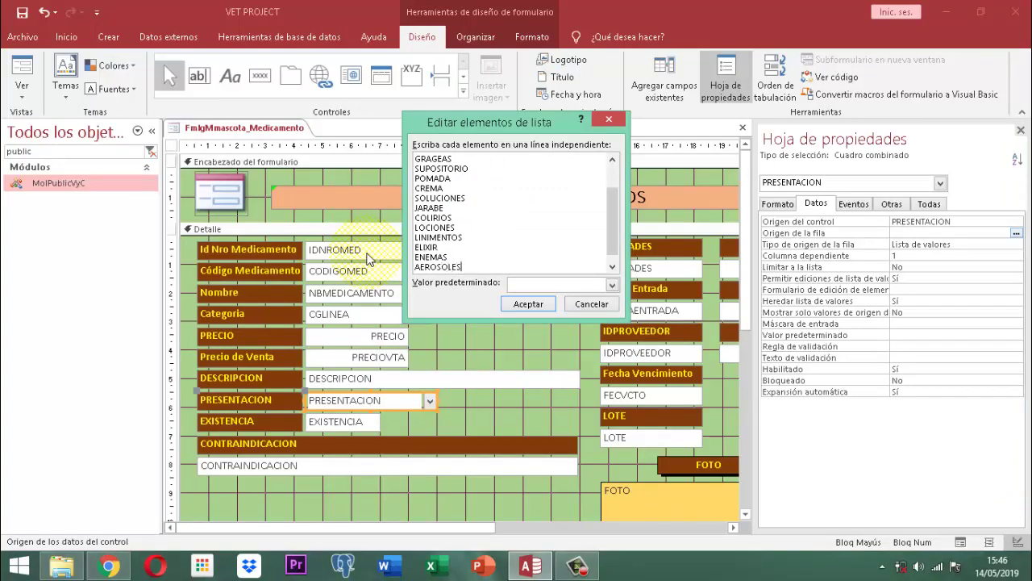
pyautogui.hotkey('alt', 'Tab')
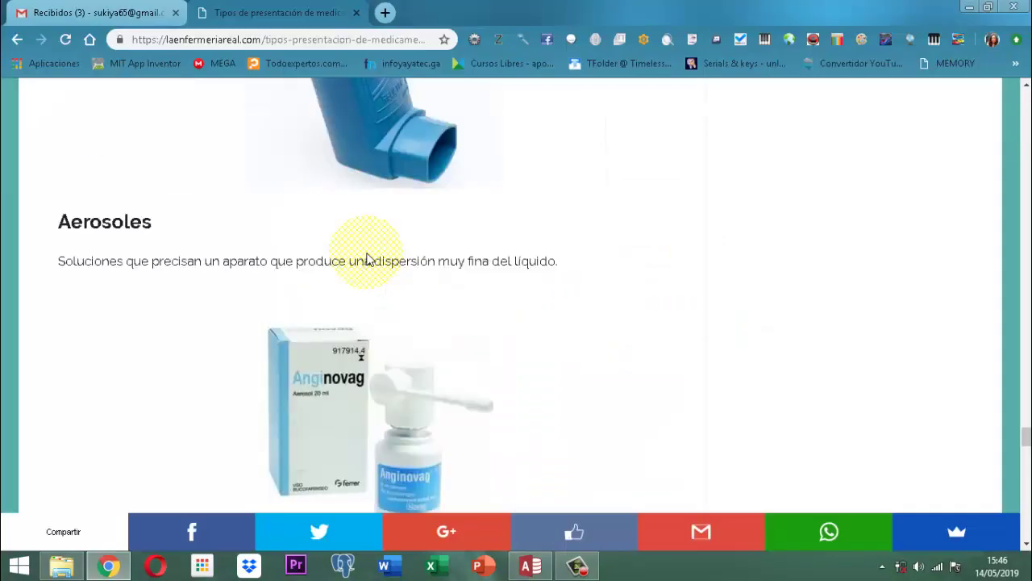
pyautogui.scroll(3, 367, 258)
pyautogui.scroll(-5, 366, 259)
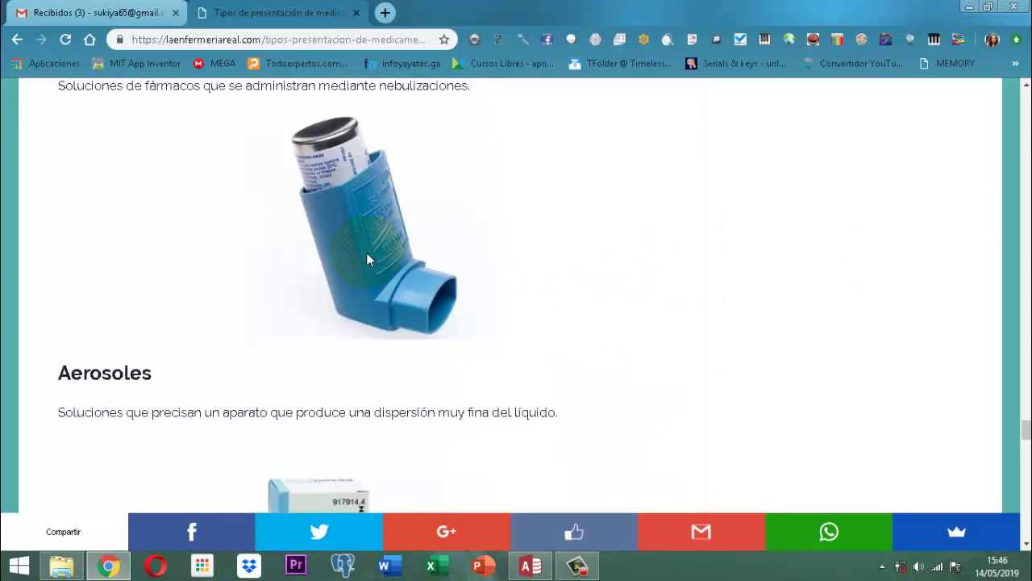
pyautogui.scroll(5, 367, 259)
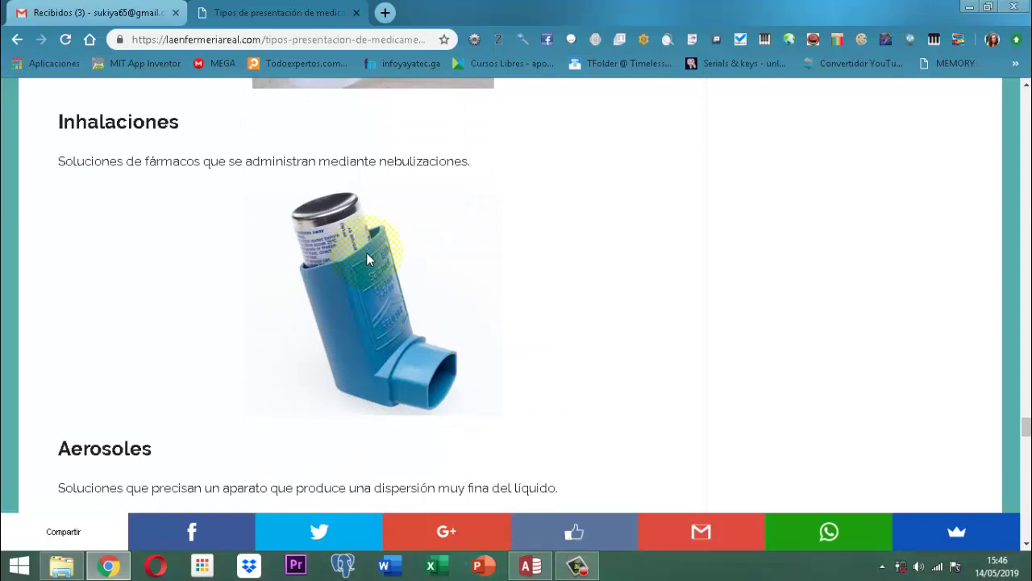
pyautogui.hotkey('alt', 'Tab')
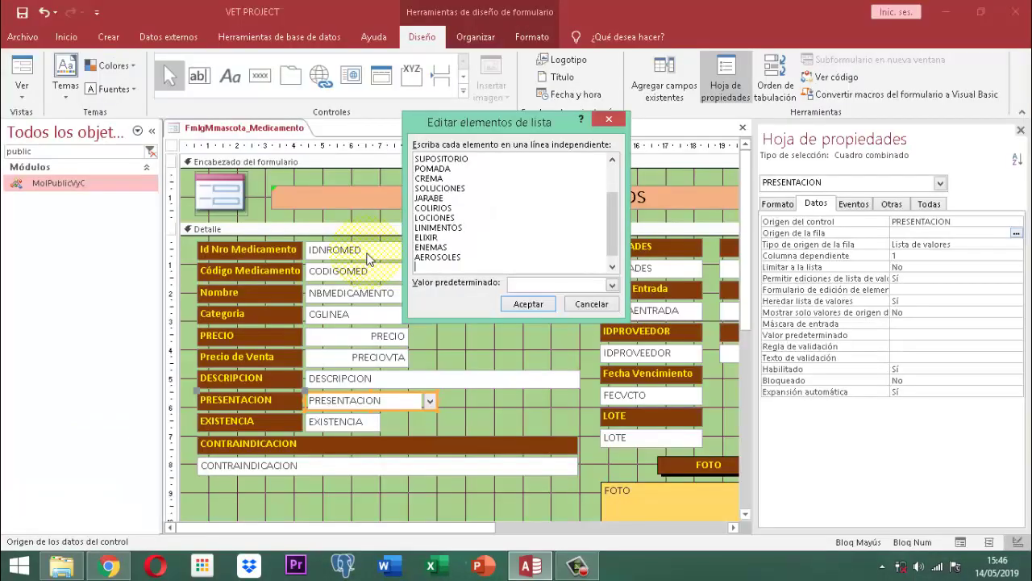
pyautogui.hotkey('alt', 'Tab')
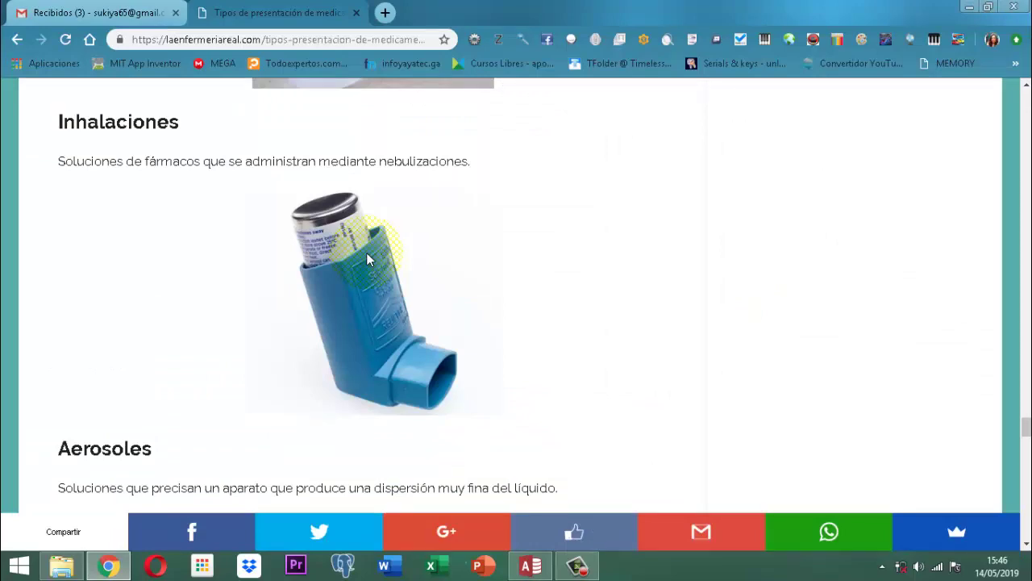
pyautogui.hotkey('alt', 'Tab')
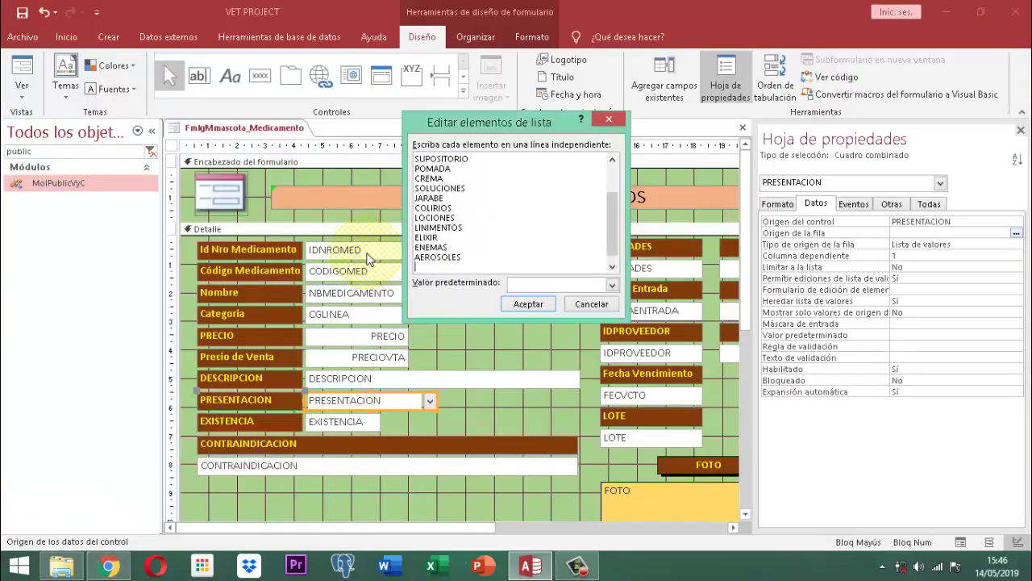
pyautogui.write('INHALACIONES')
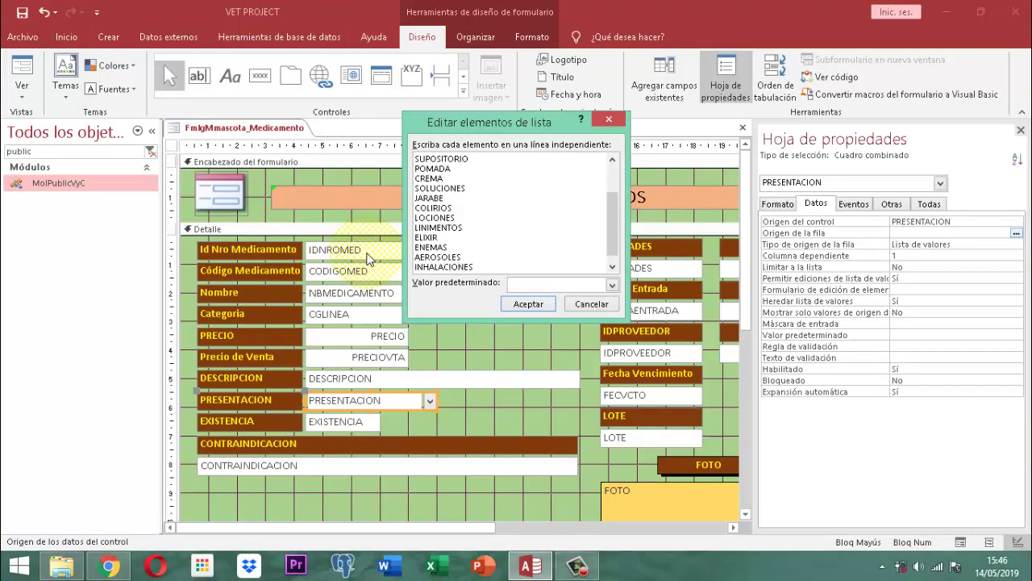
pyautogui.hotkey('alt', 'Tab')
pyautogui.hotkey('alt', 'Tab')
pyautogui.hotkey('alt', 'Tab')
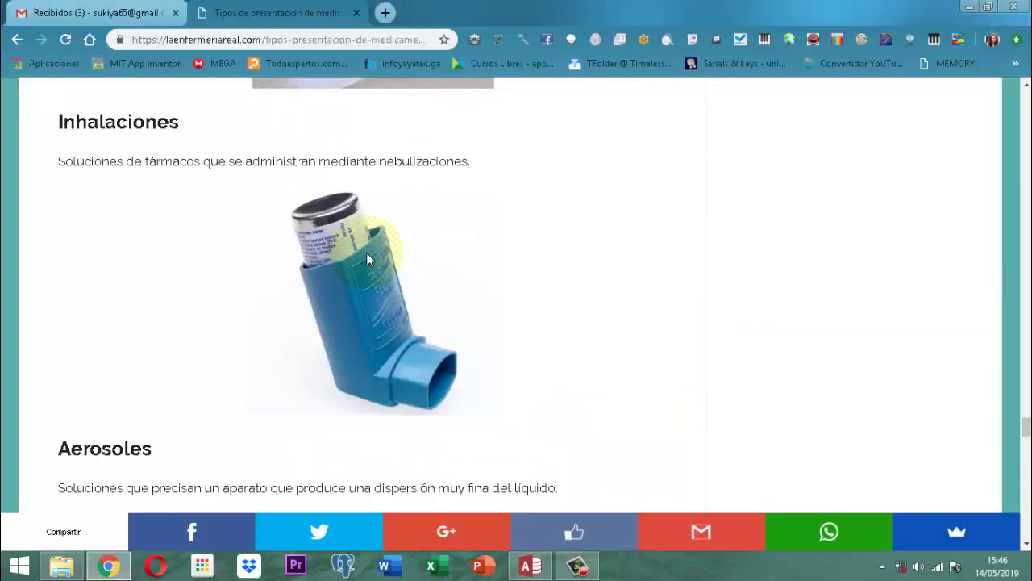
pyautogui.hotkey('alt', 'Tab')
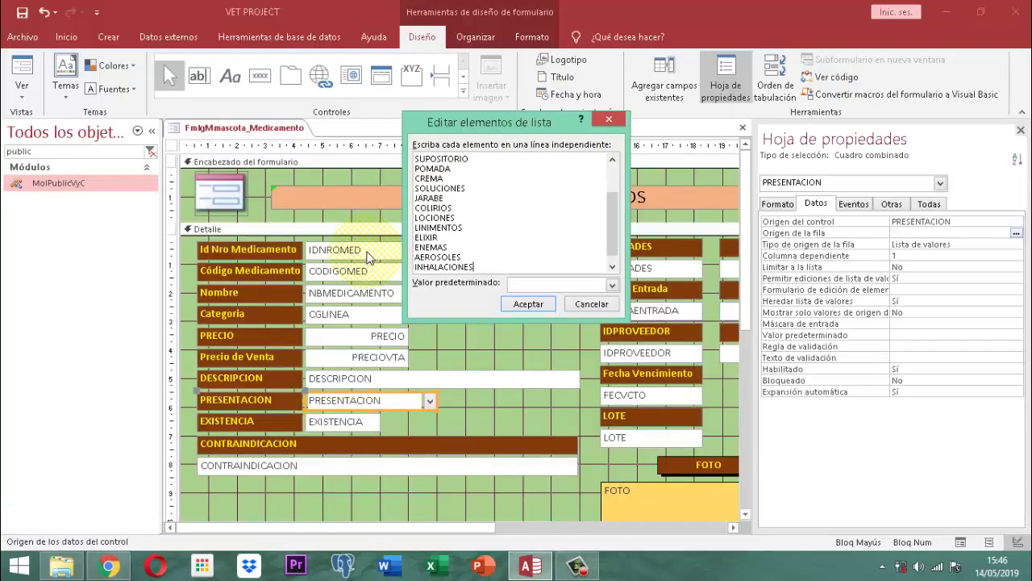
# Apply the value list and set Permitir ediciones de lista de valores to No
pyautogui.click(533, 304)
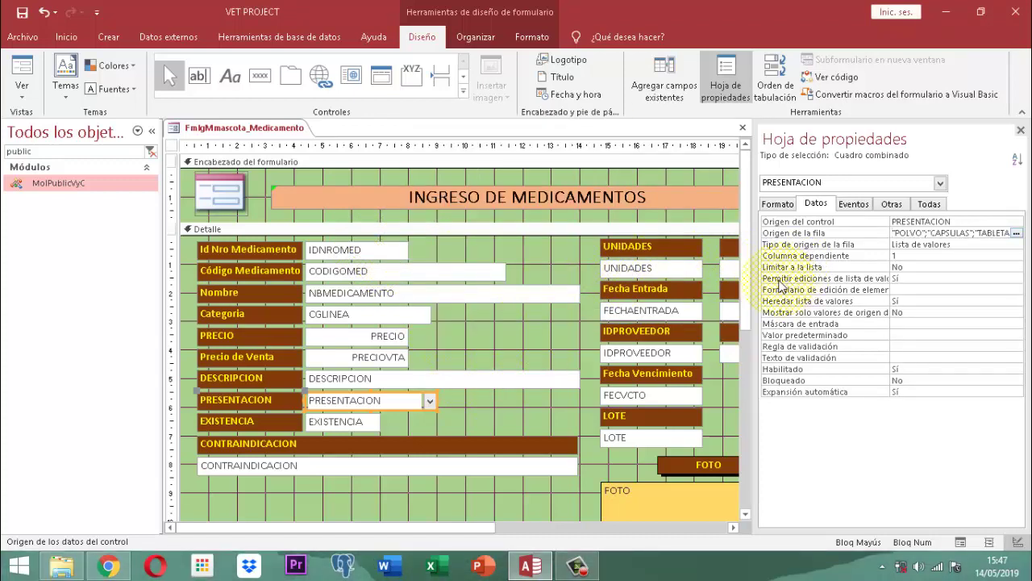
pyautogui.click(900, 278)
pyautogui.click(1017, 278)
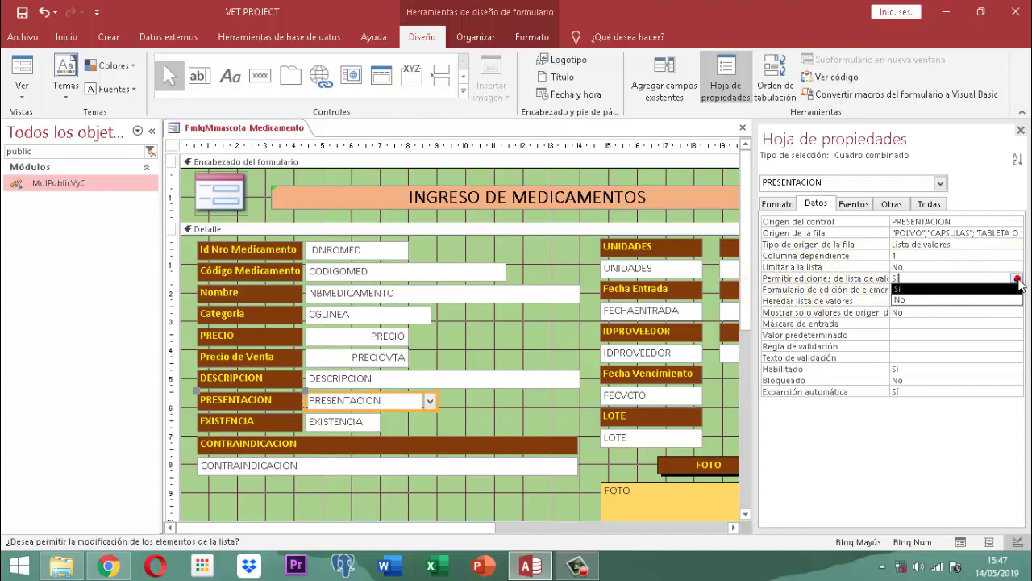
pyautogui.click(915, 300)
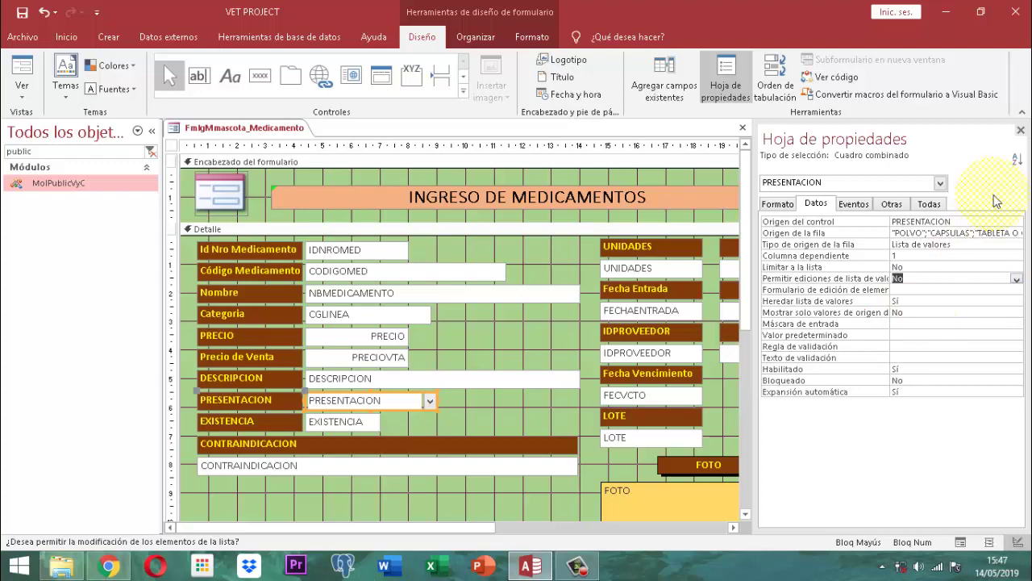
pyautogui.click(1021, 129)
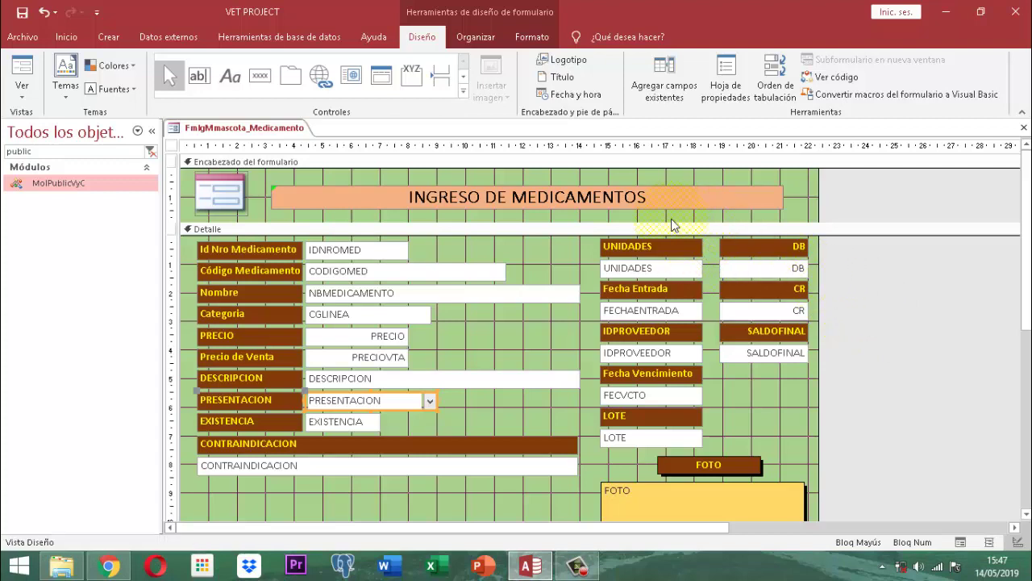
pyautogui.click(534, 38)
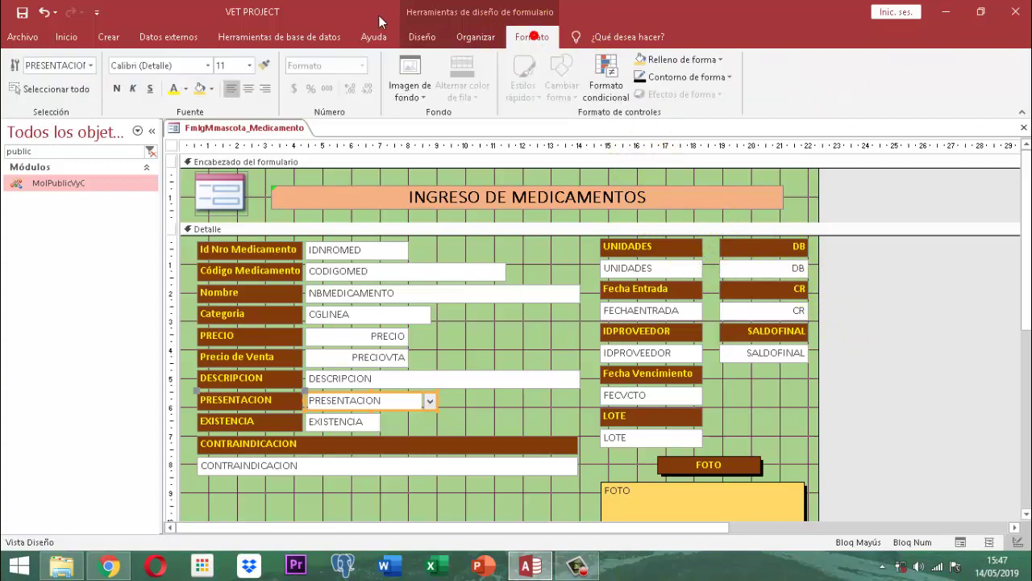
pyautogui.click(90, 65)
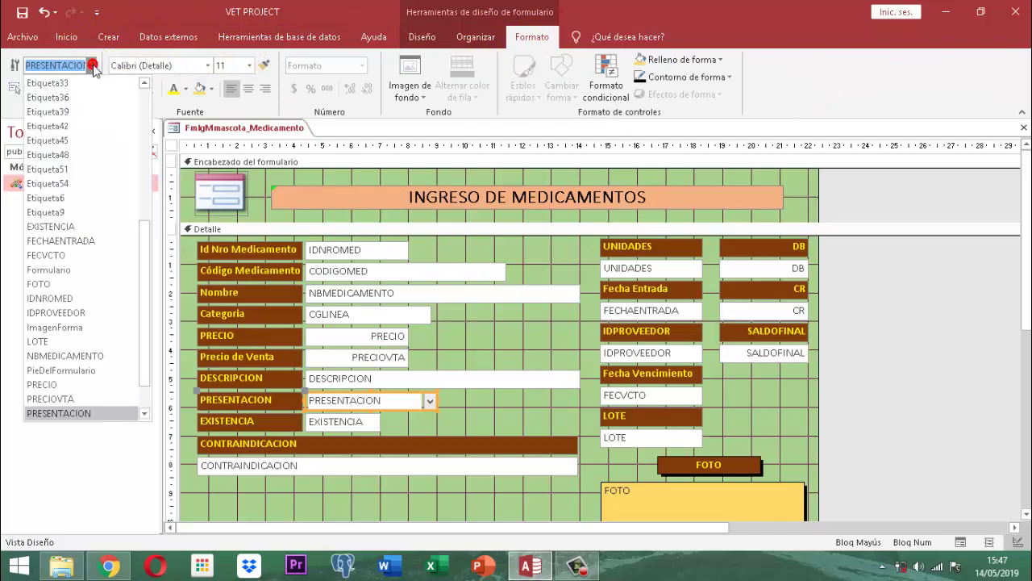
pyautogui.scroll(4, 81, 186)
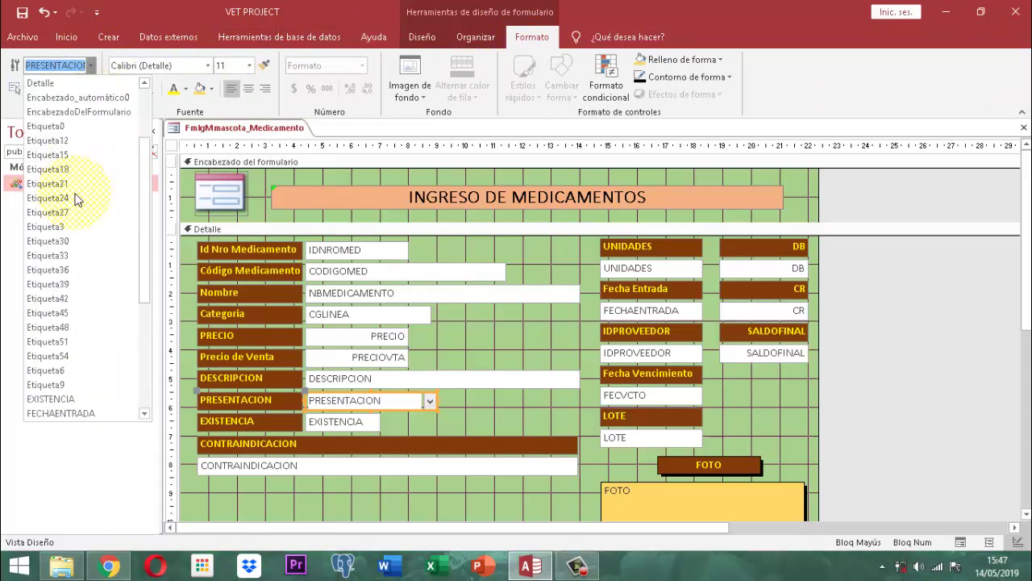
pyautogui.scroll(3, 77, 199)
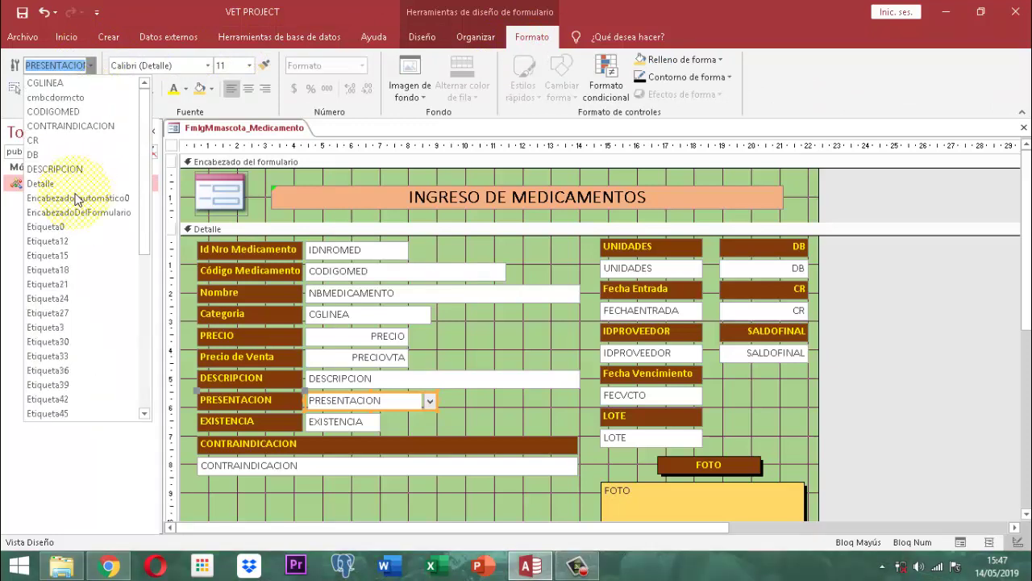
pyautogui.click(66, 98)
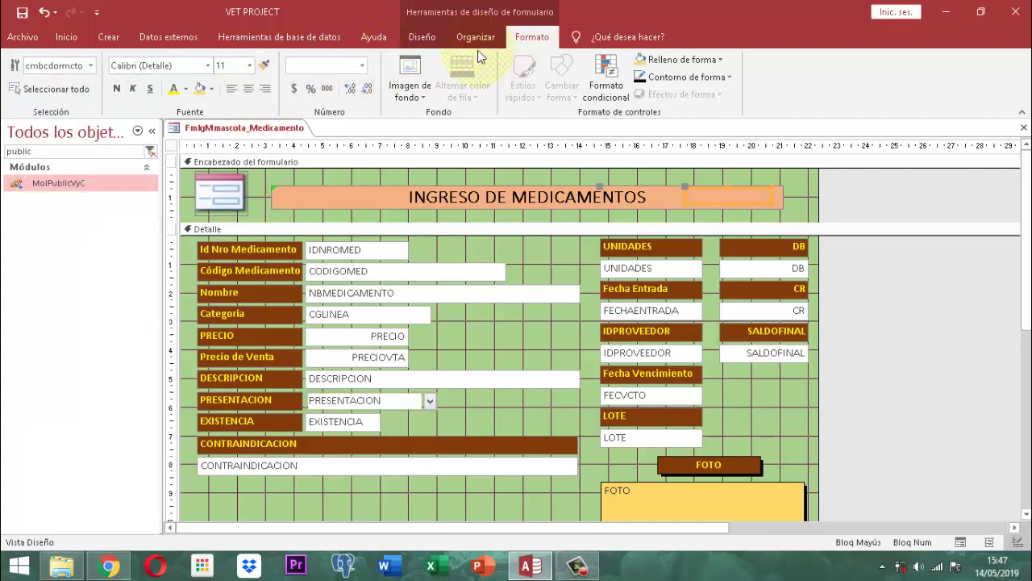
pyautogui.click(422, 37)
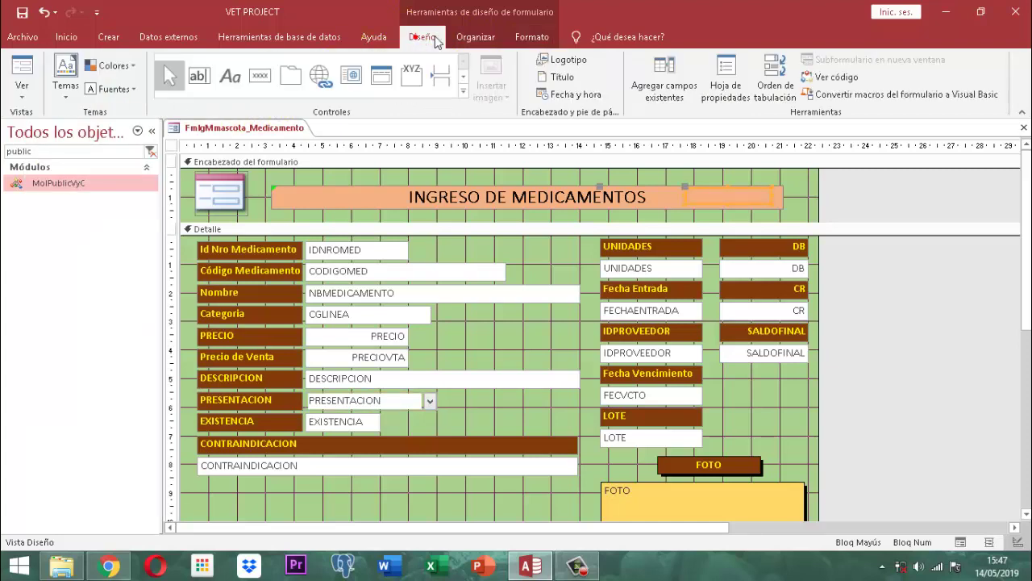
pyautogui.click(729, 91)
pyautogui.click(782, 201)
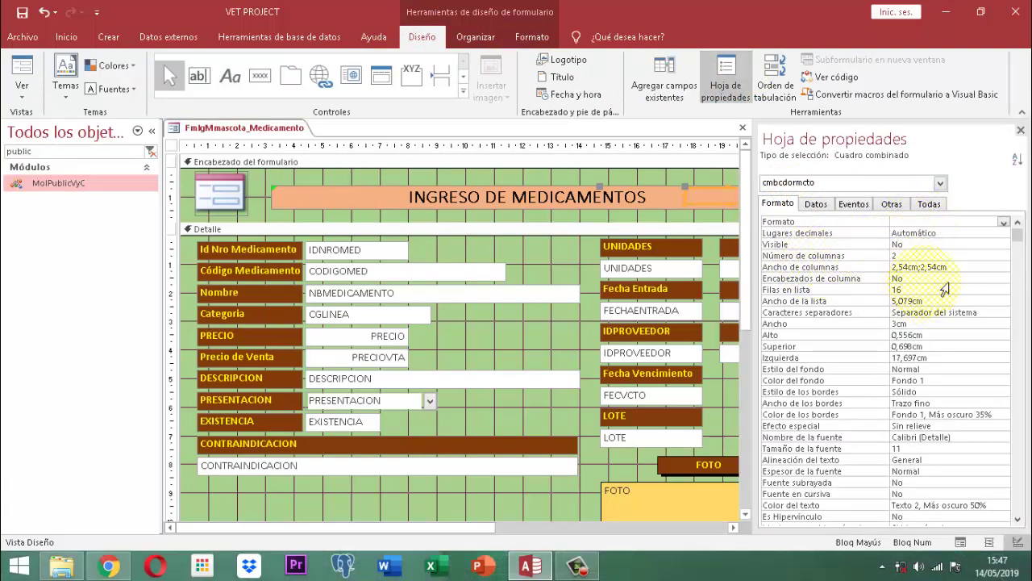
pyautogui.click(1020, 130)
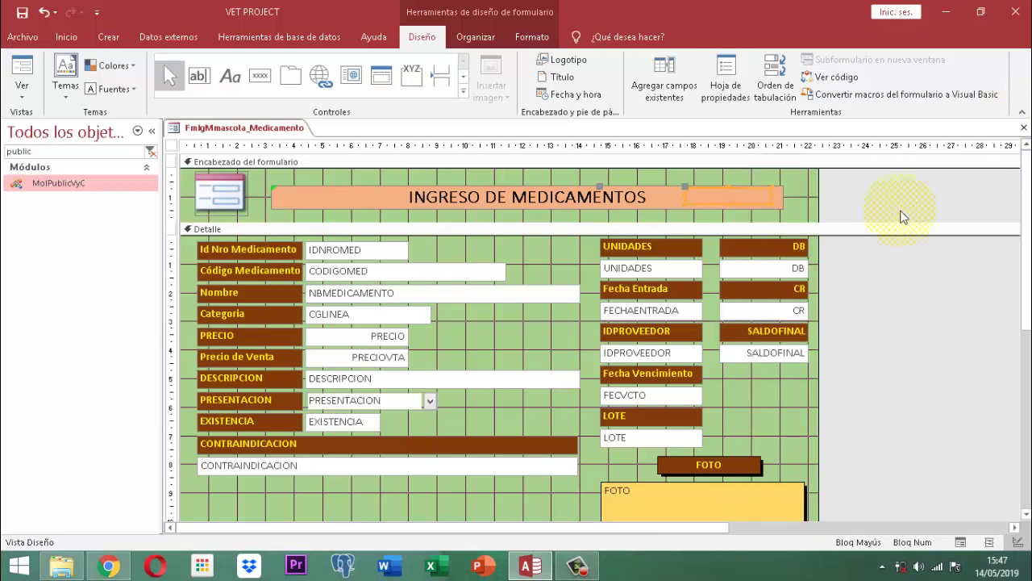
pyautogui.click(901, 219)
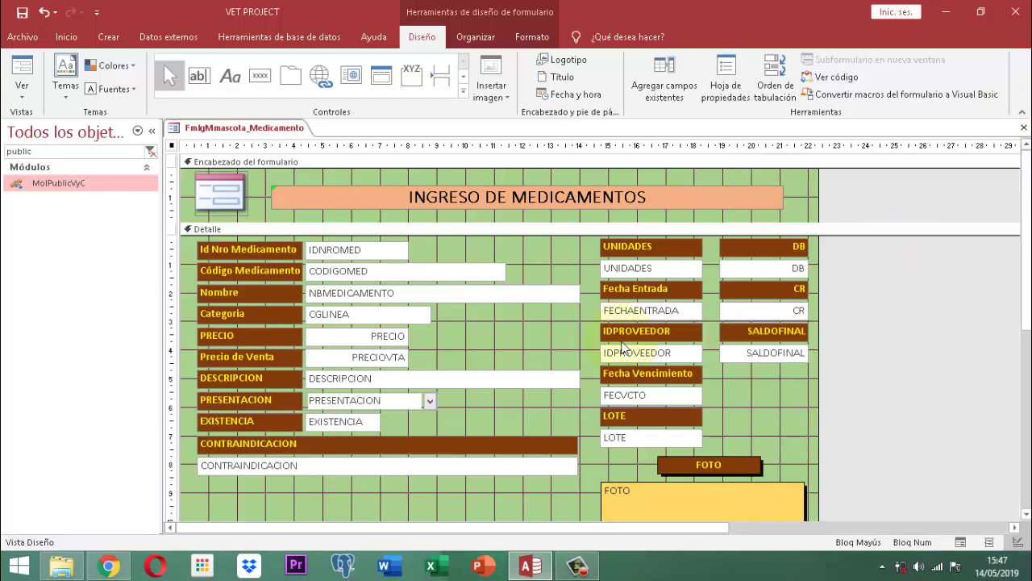
pyautogui.scroll(-2, 550, 345)
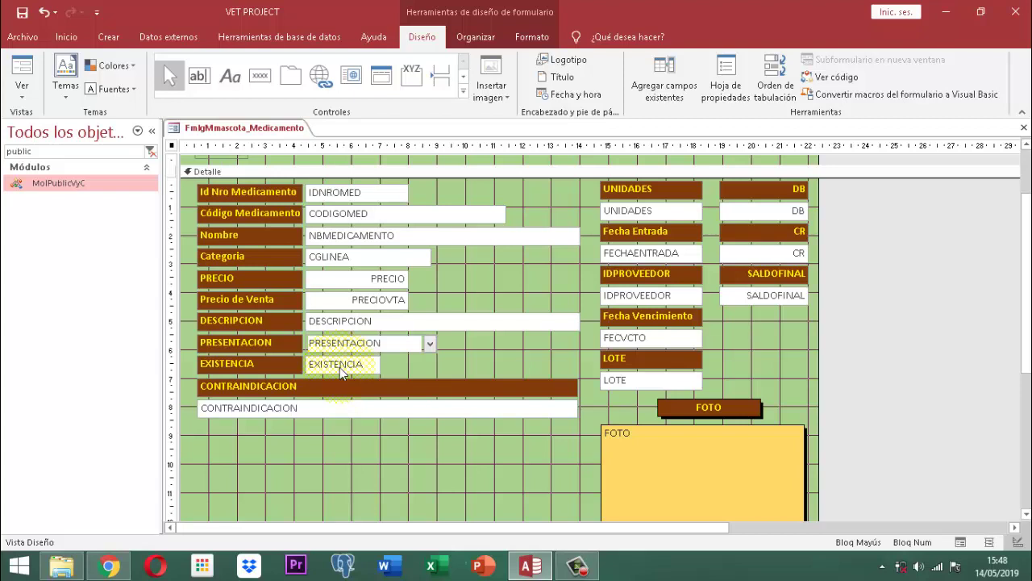
# Right-align the text in the EXISTENCIA box
pyautogui.click(340, 366)
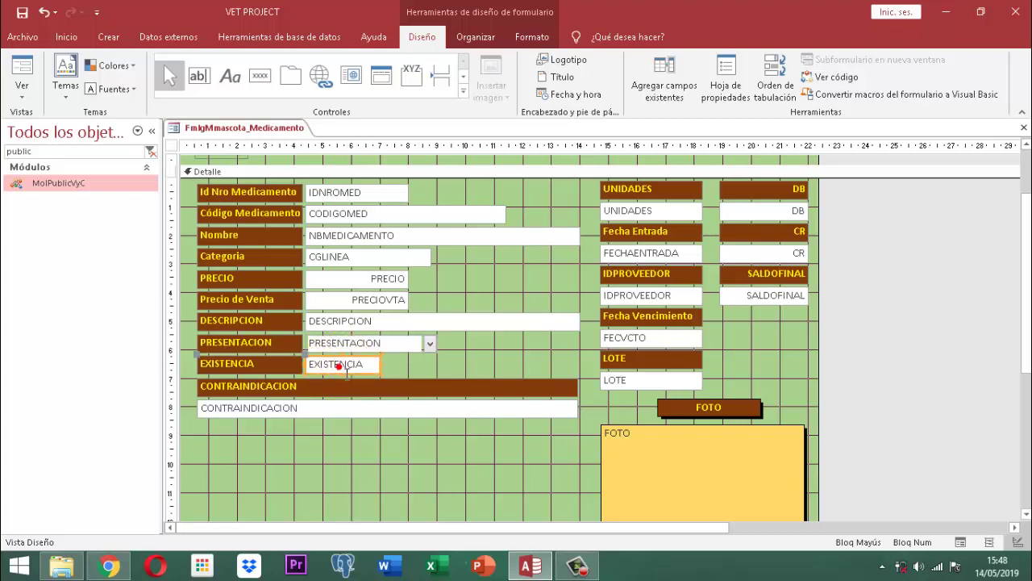
pyautogui.click(532, 36)
pyautogui.click(266, 90)
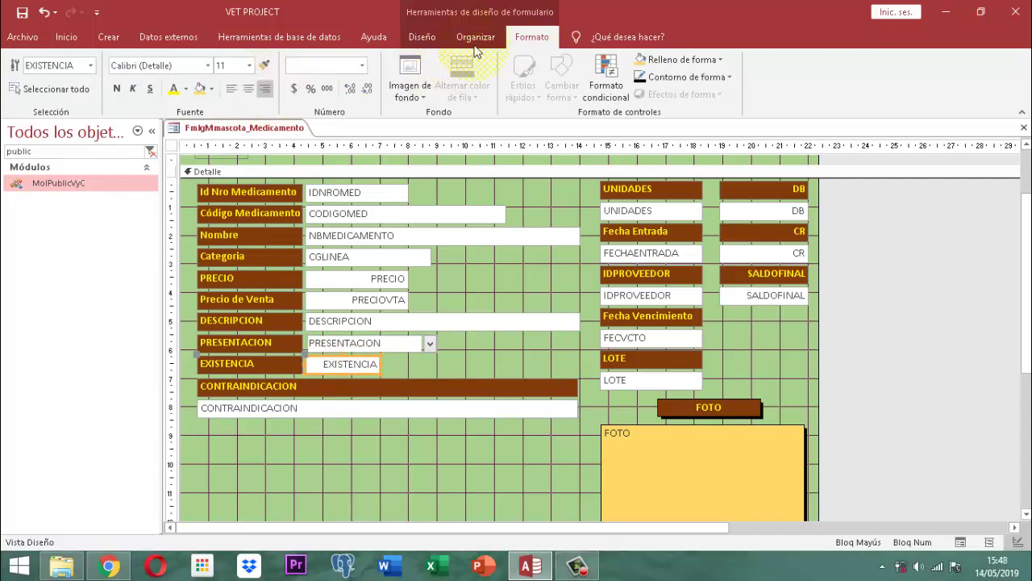
# Create a code-builder procedure for EXISTENCIA's Después de actualizar event
pyautogui.click(432, 36)
pyautogui.click(730, 85)
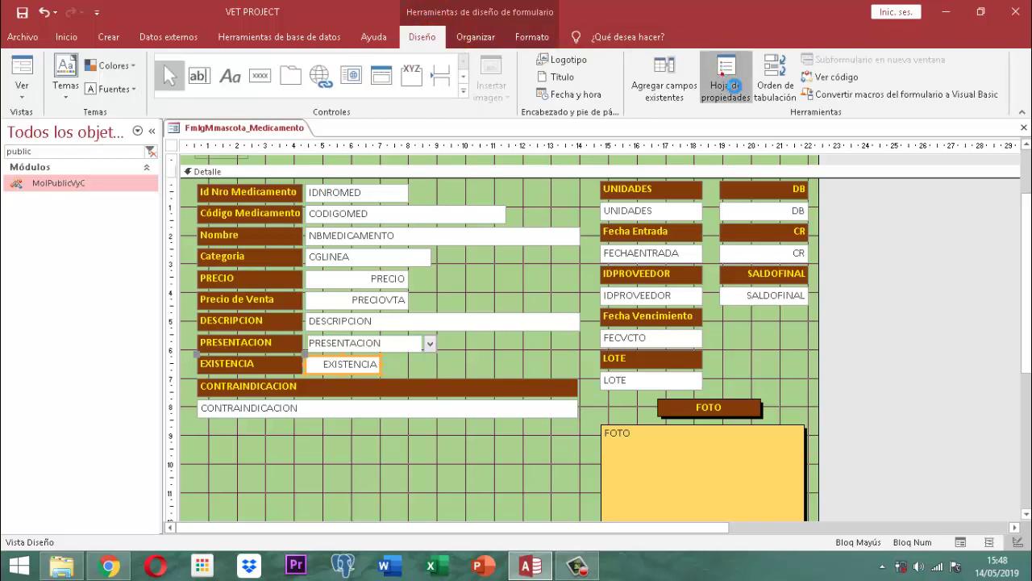
pyautogui.click(868, 207)
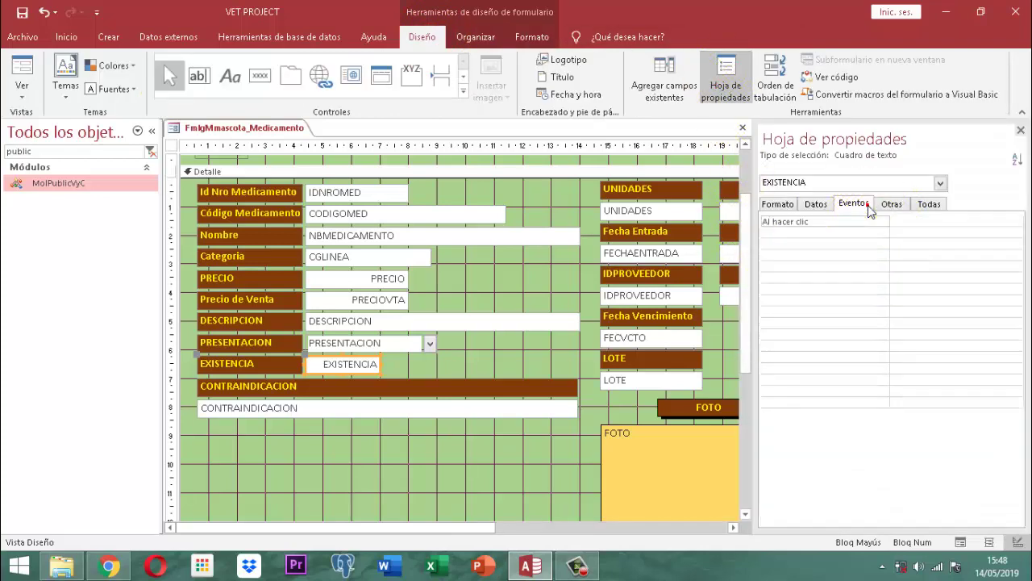
pyautogui.click(940, 242)
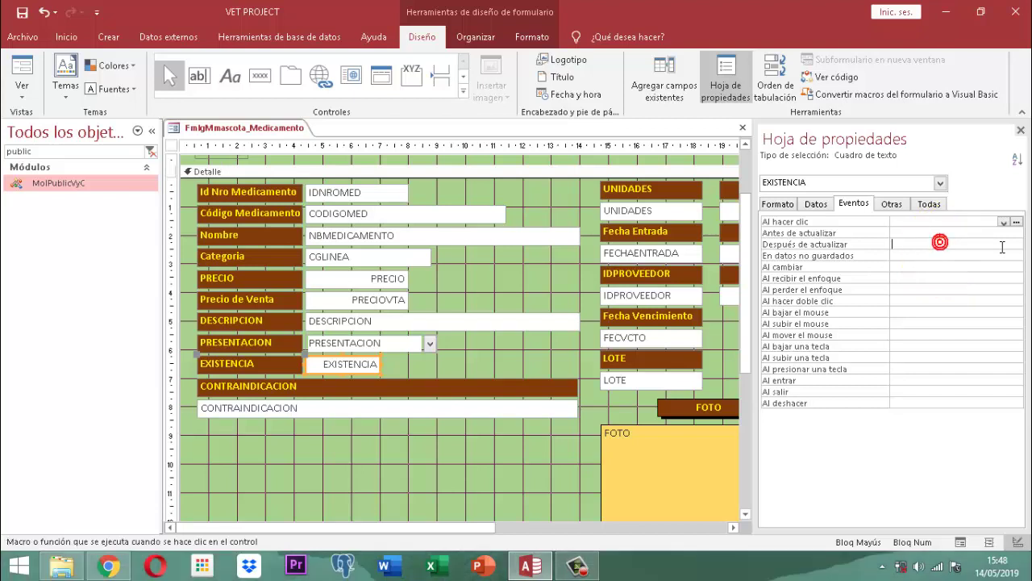
pyautogui.click(1016, 243)
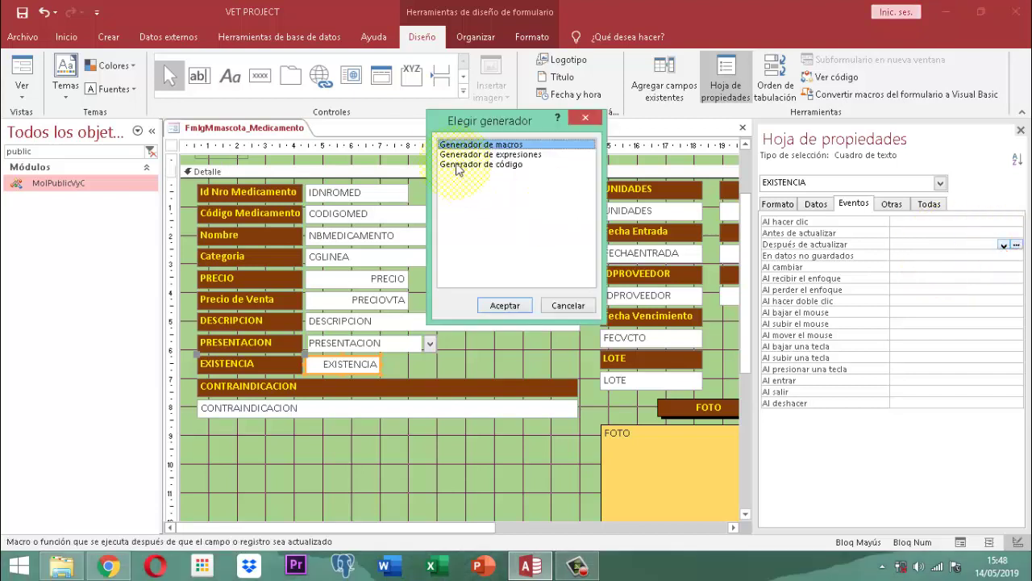
pyautogui.click(487, 165)
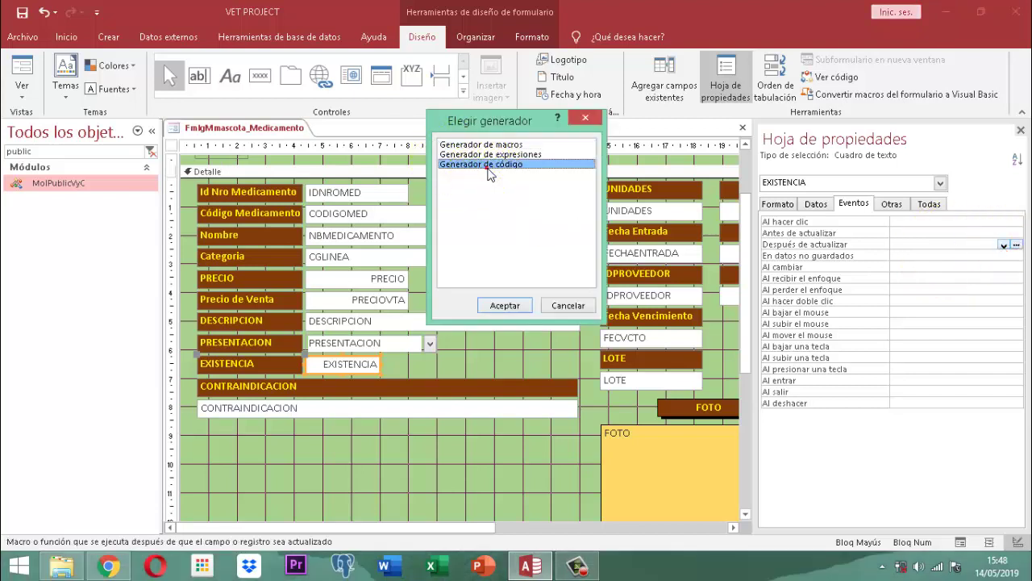
pyautogui.click(504, 306)
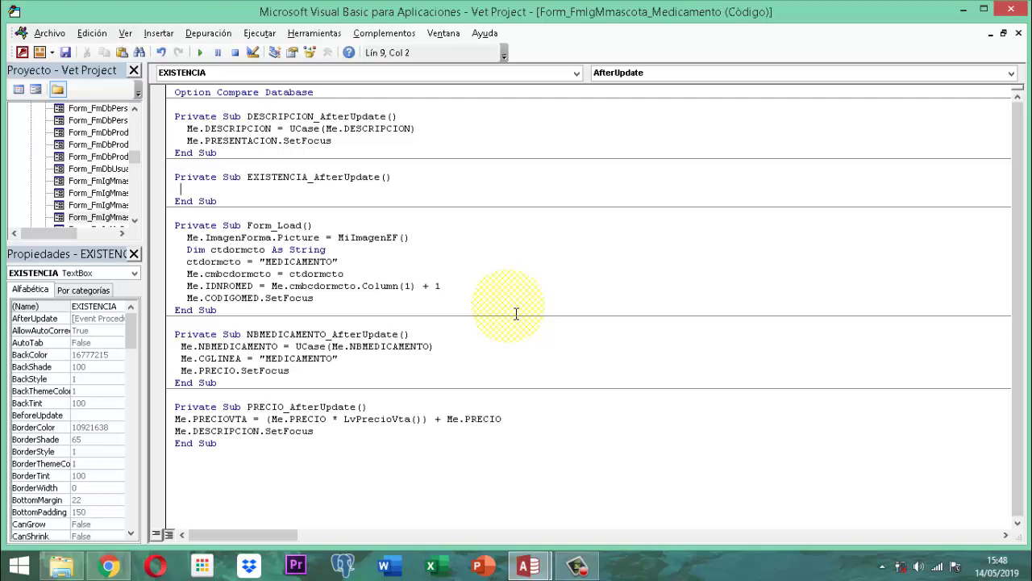
# Write Me.SALDOFINAL = Me.EXISTENCIA and Me.CONTRAINDICACION.SetFocus in EXISTENCIA_AfterUpdate
pyautogui.write('ME')
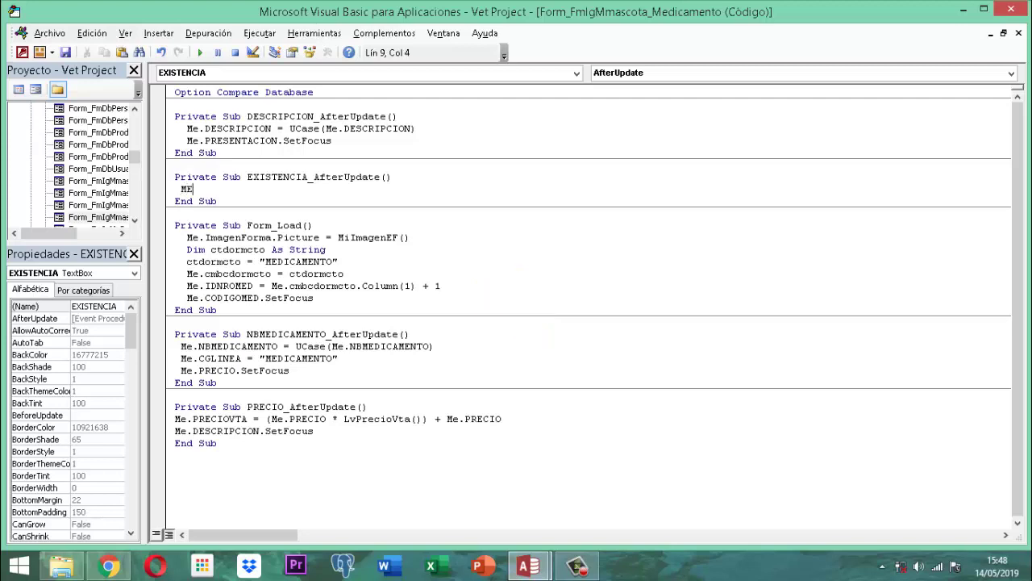
pyautogui.write('.sal')
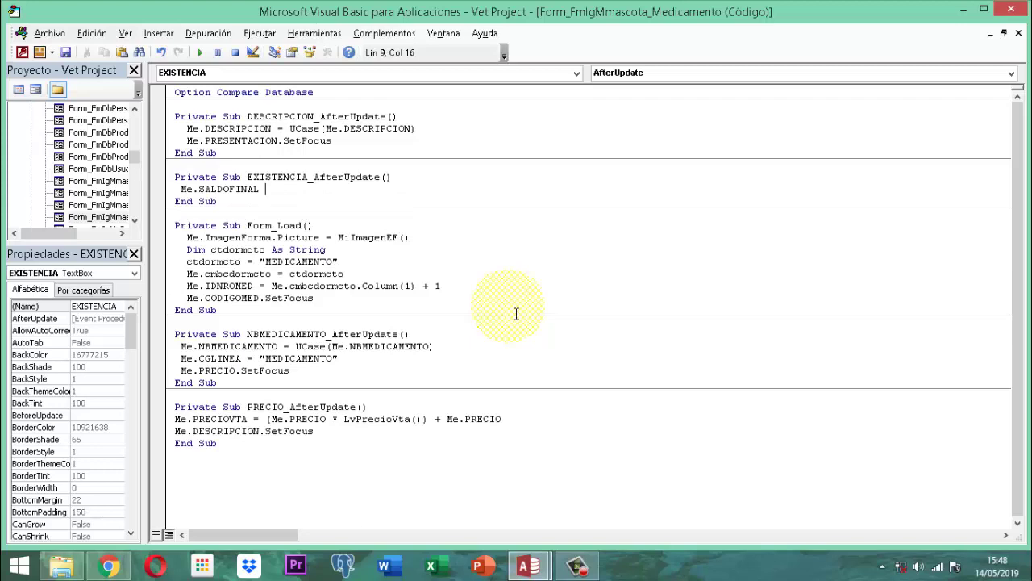
pyautogui.write(' = Me.exi')
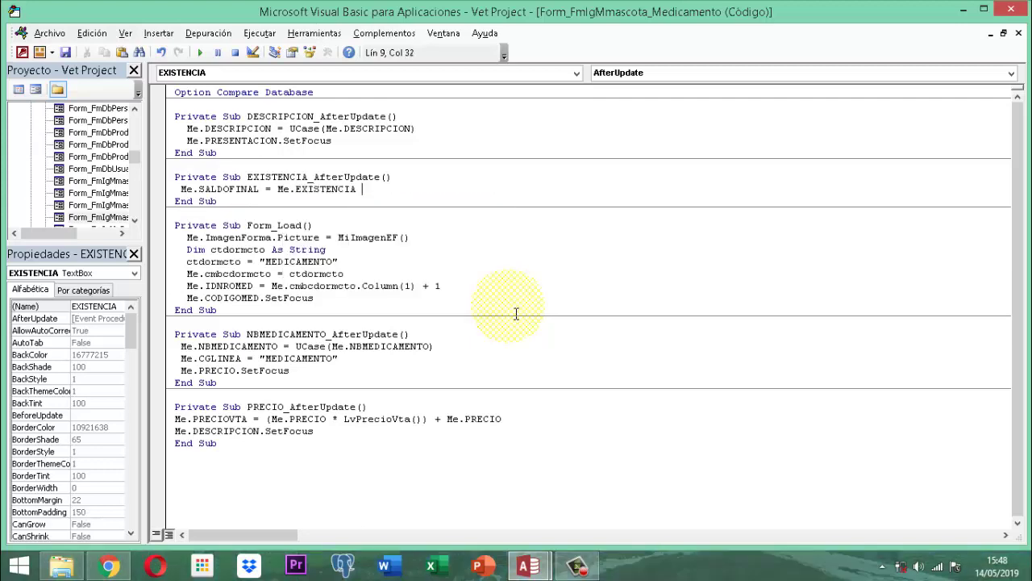
pyautogui.press('Return')
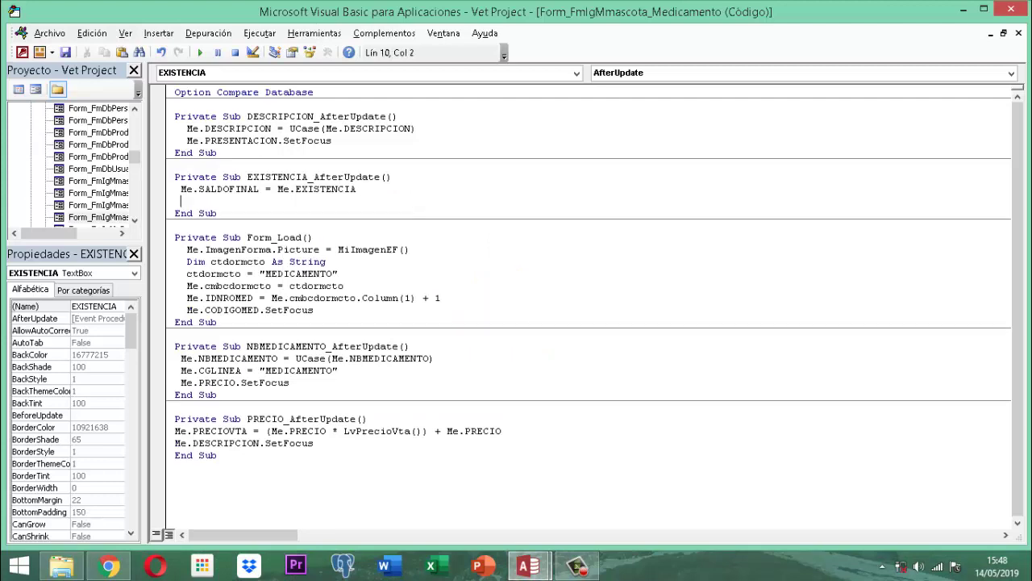
pyautogui.write('Me.')
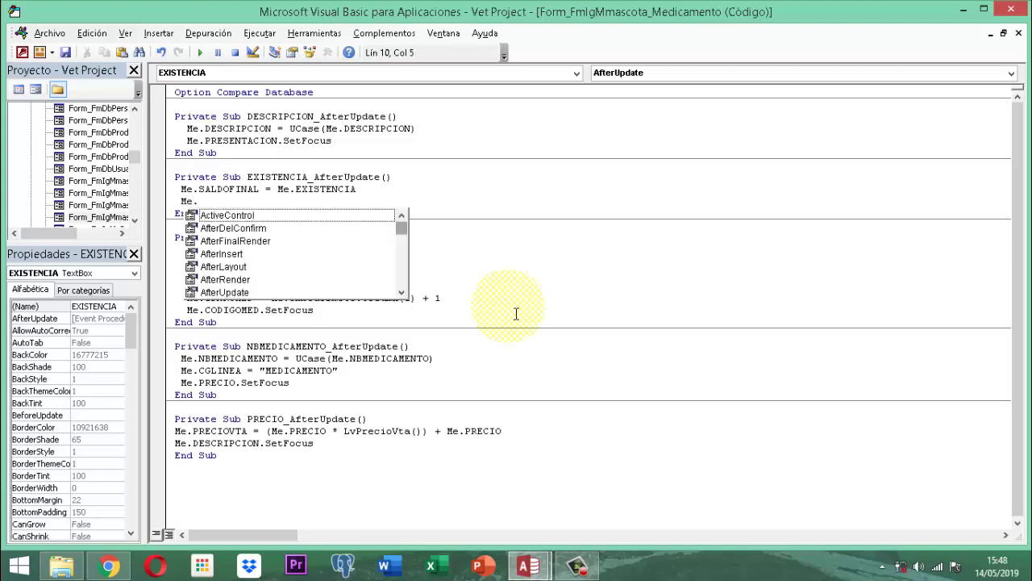
pyautogui.write('CONTRAINDICACION')
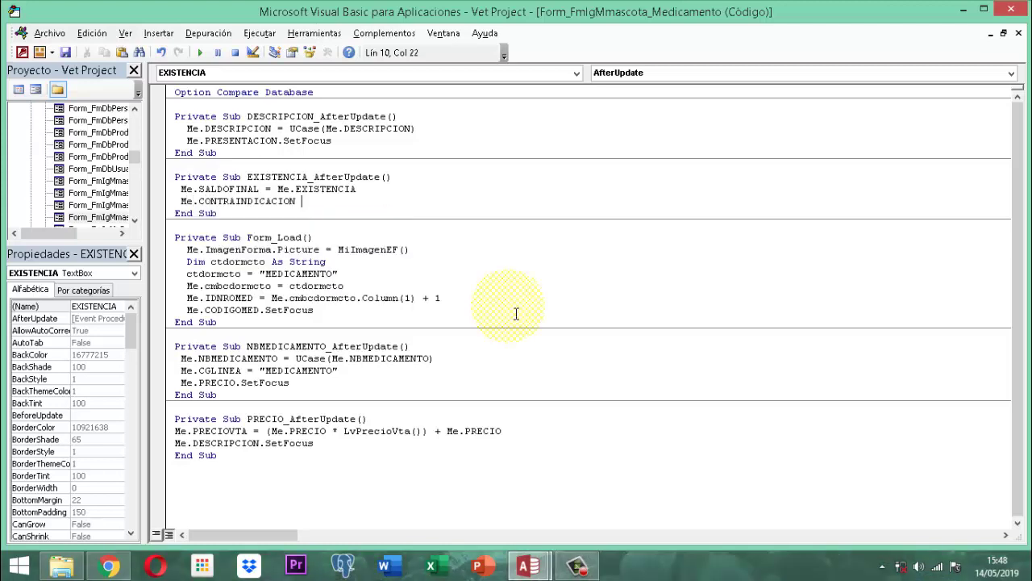
pyautogui.press('BackSpace')
pyautogui.write('.SetFocus')
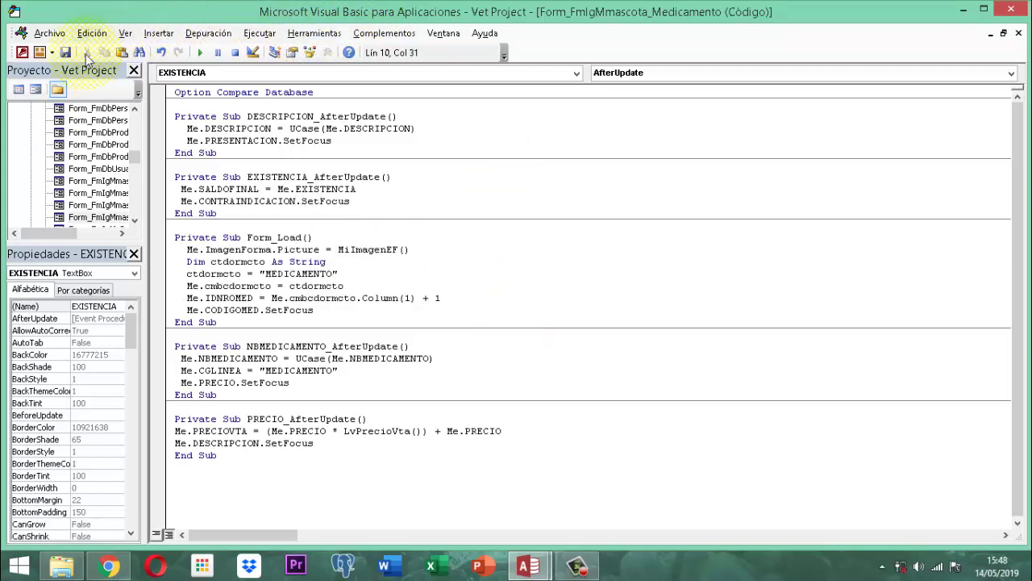
pyautogui.press('BackSpace')
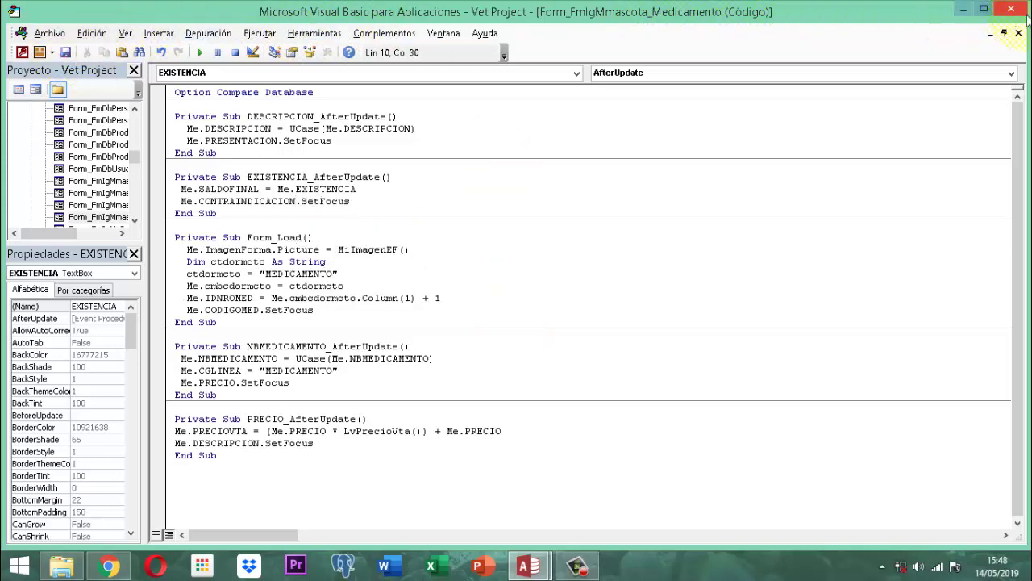
# Back in form design, create a code-builder After Update procedure for CONTRAINDICACION
pyautogui.click(1016, 11)
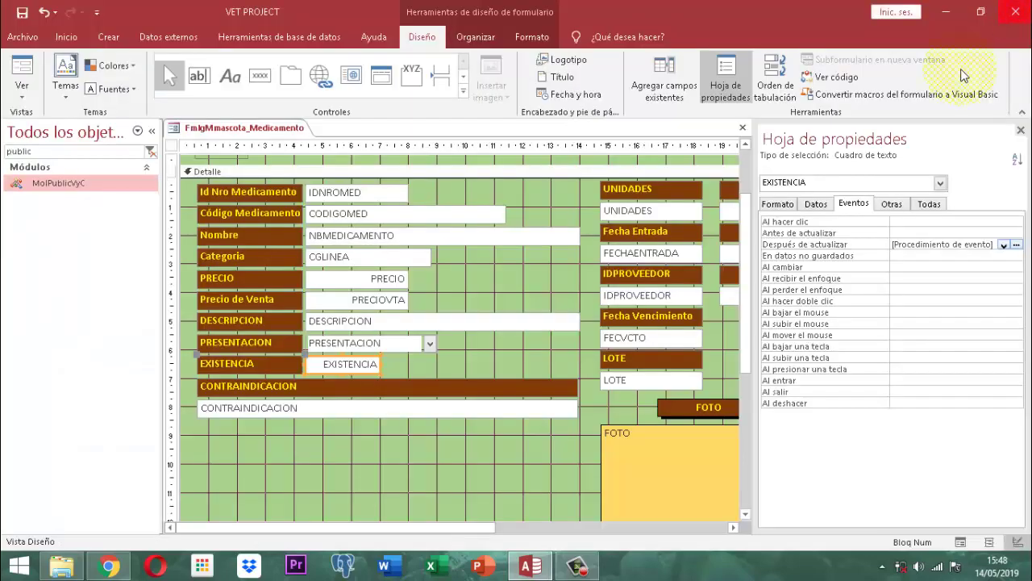
pyautogui.click(1020, 130)
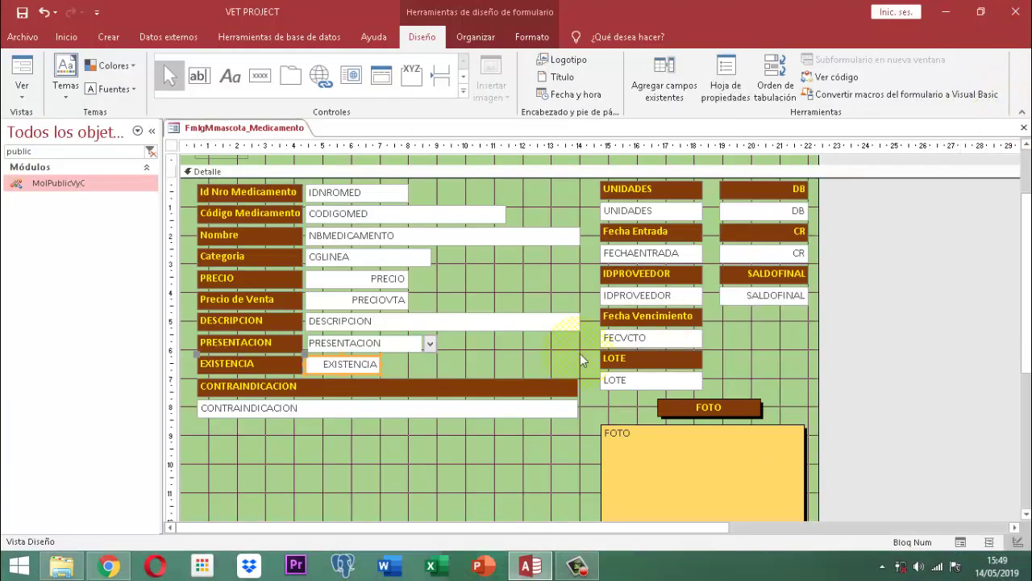
pyautogui.click(465, 407)
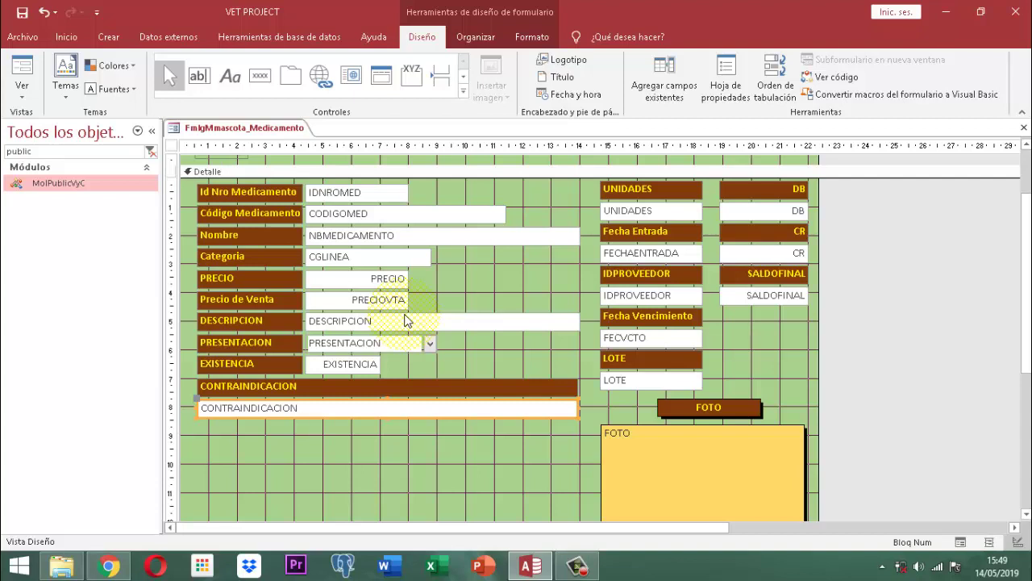
pyautogui.click(727, 75)
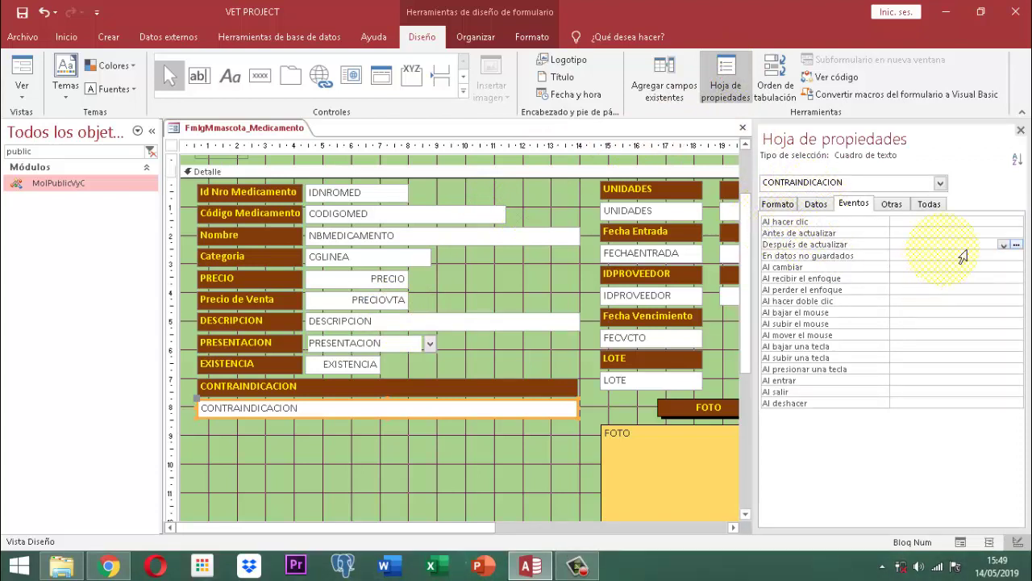
pyautogui.click(1016, 245)
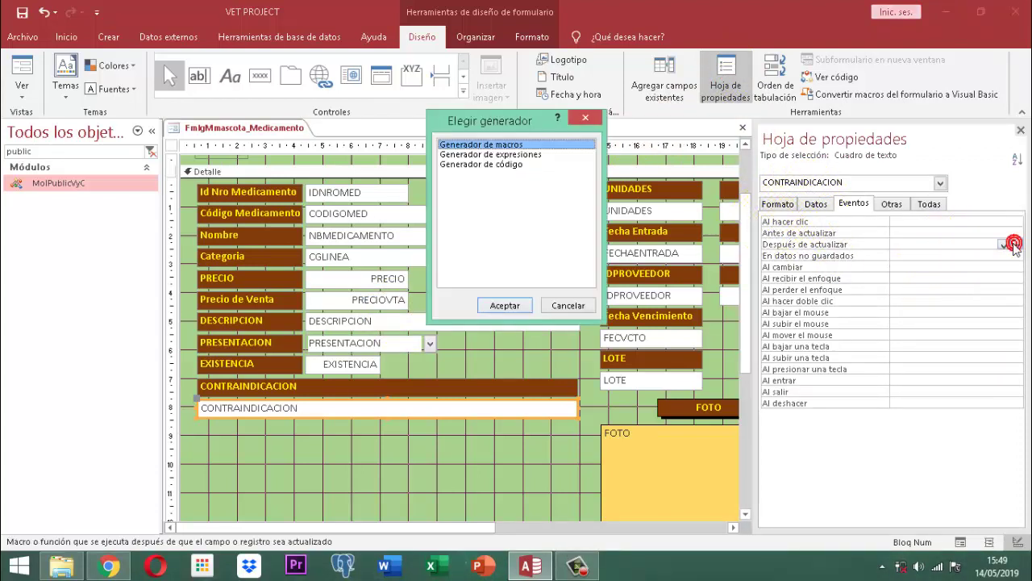
pyautogui.click(481, 164)
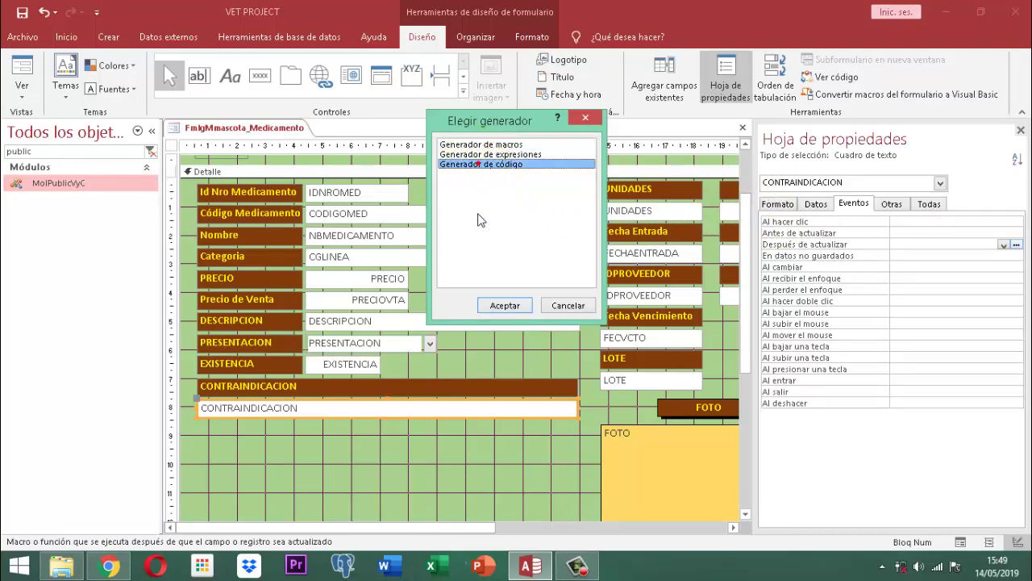
pyautogui.click(503, 305)
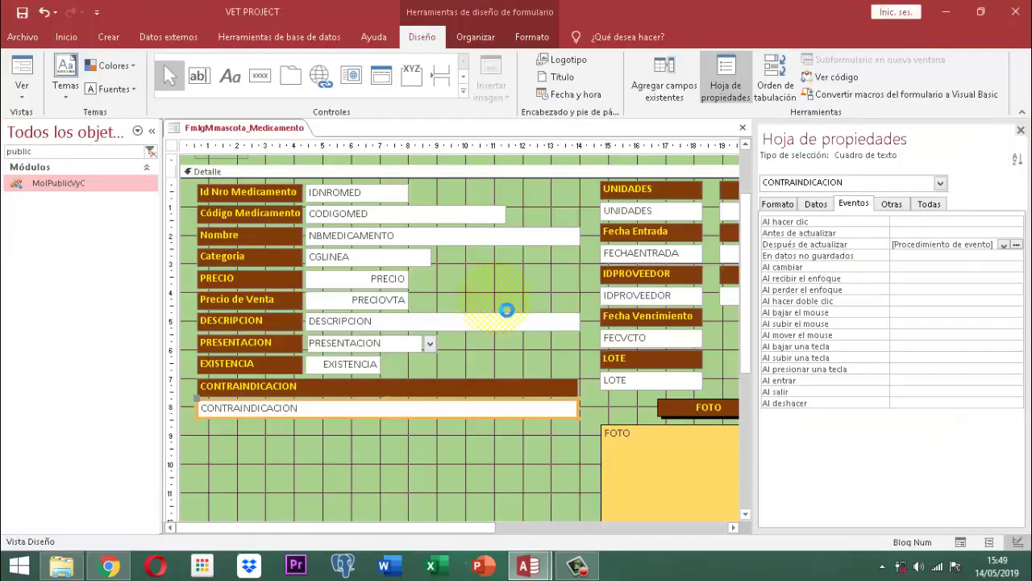
# Write Me.CONTRAINDICACION = UCase(Me.CONTRAINDICACION) and Me.UNIDADES.SetFocus, then save the project
pyautogui.write('M')
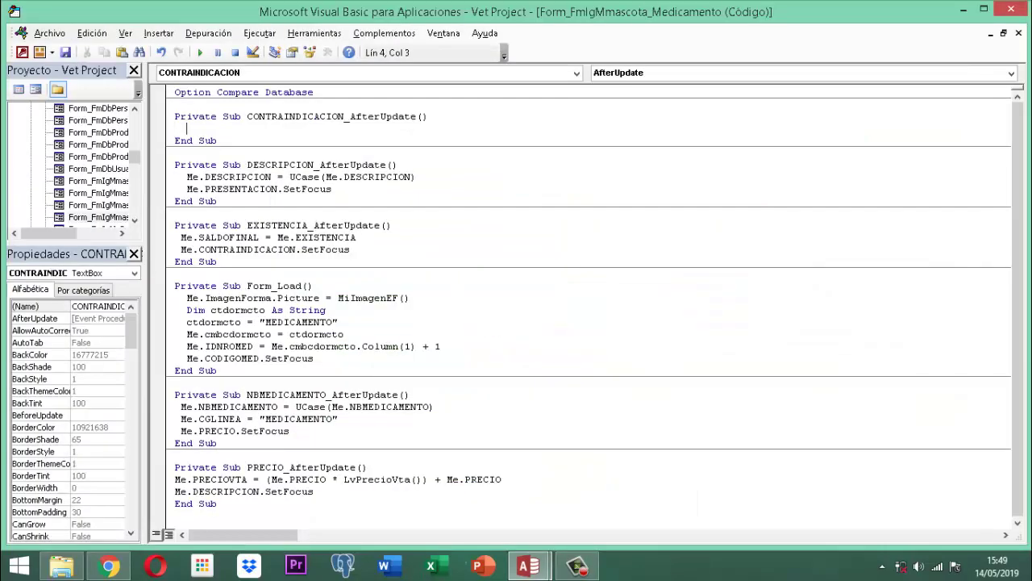
pyautogui.write('e.con')
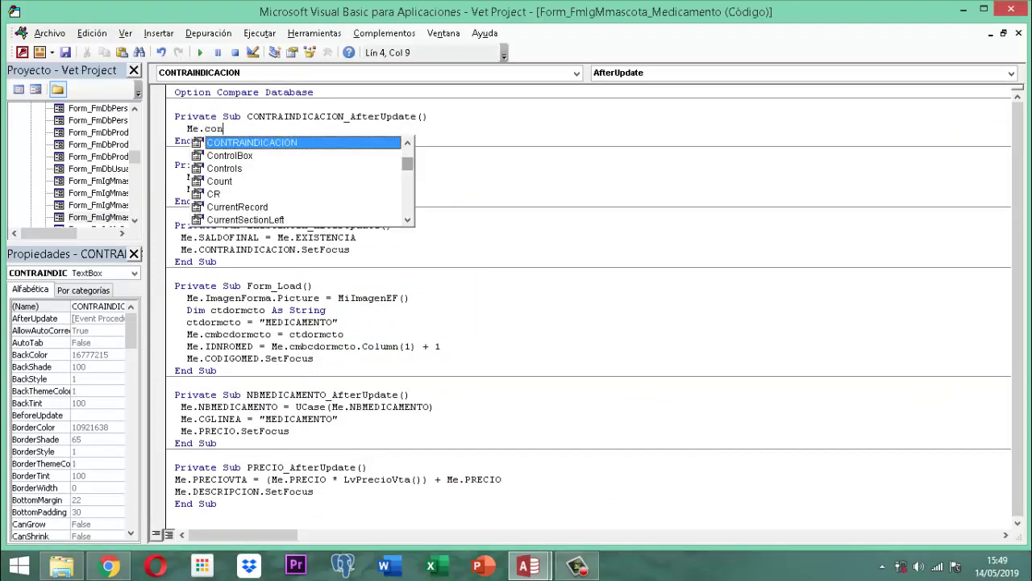
pyautogui.write(' = ucase')
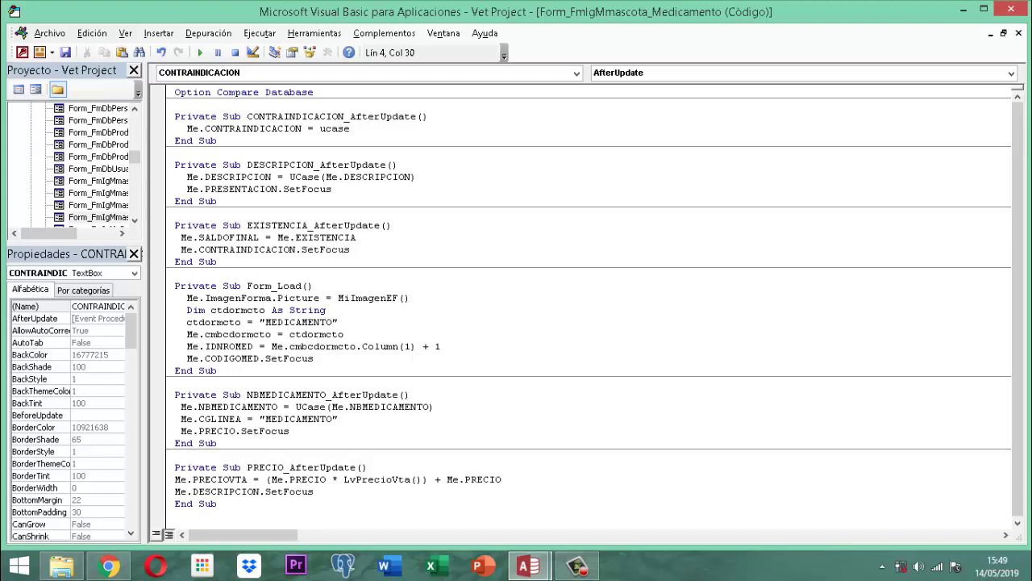
pyautogui.write('(Me.con')
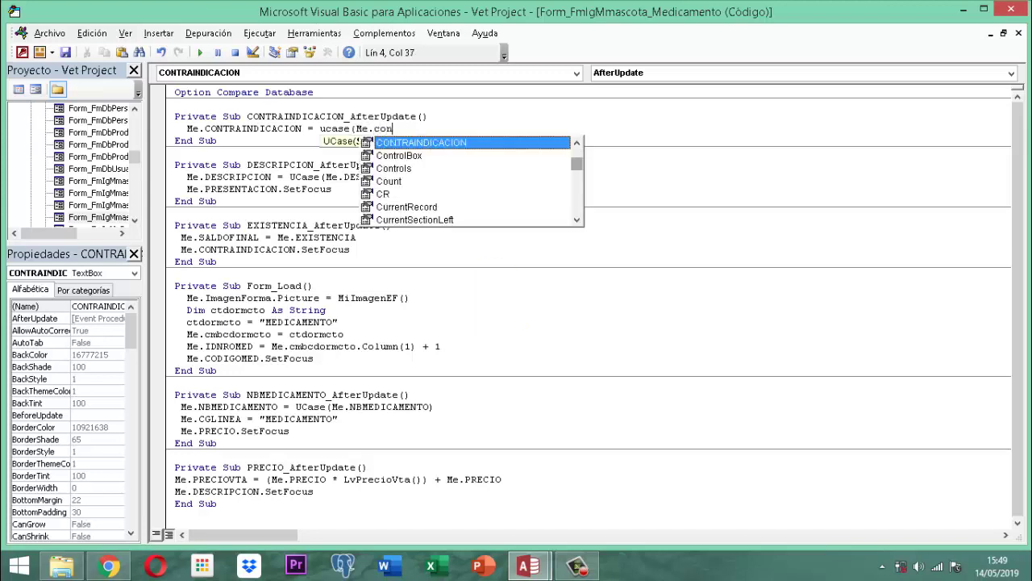
pyautogui.write('TRAINDICACION)')
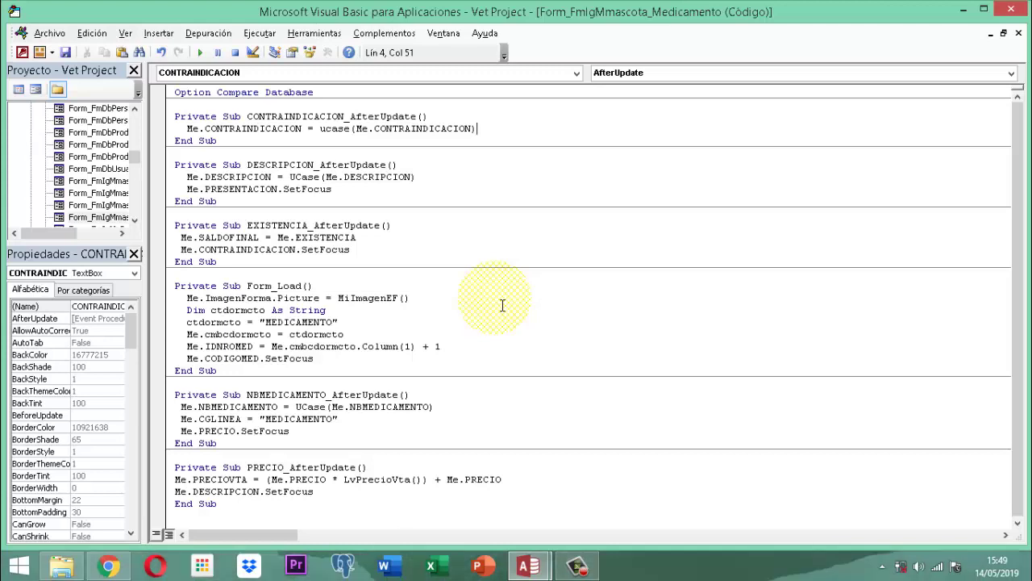
pyautogui.press('Return')
pyautogui.write('Me.un')
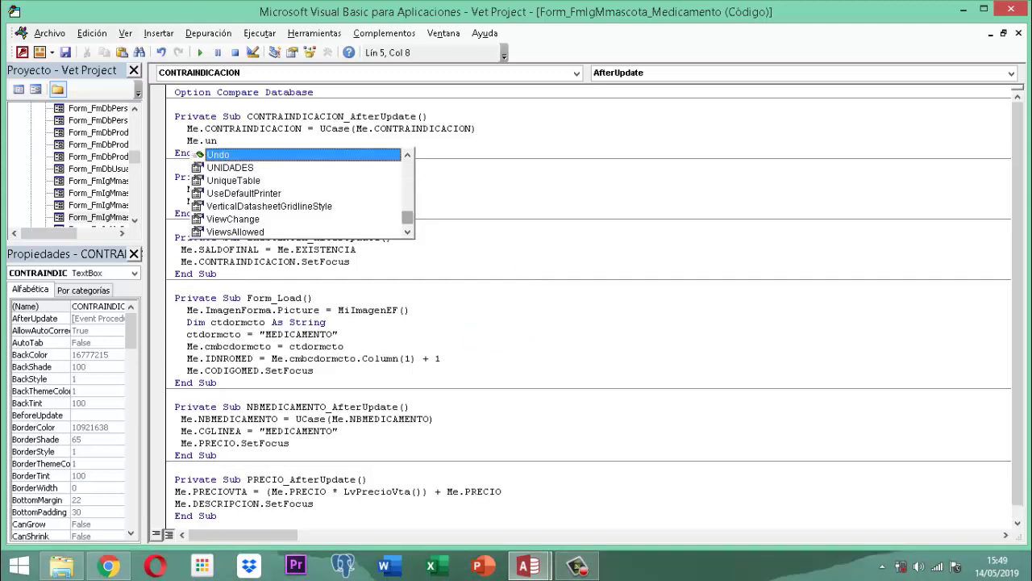
pyautogui.write('i')
pyautogui.press('Tab')
pyautogui.write('.')
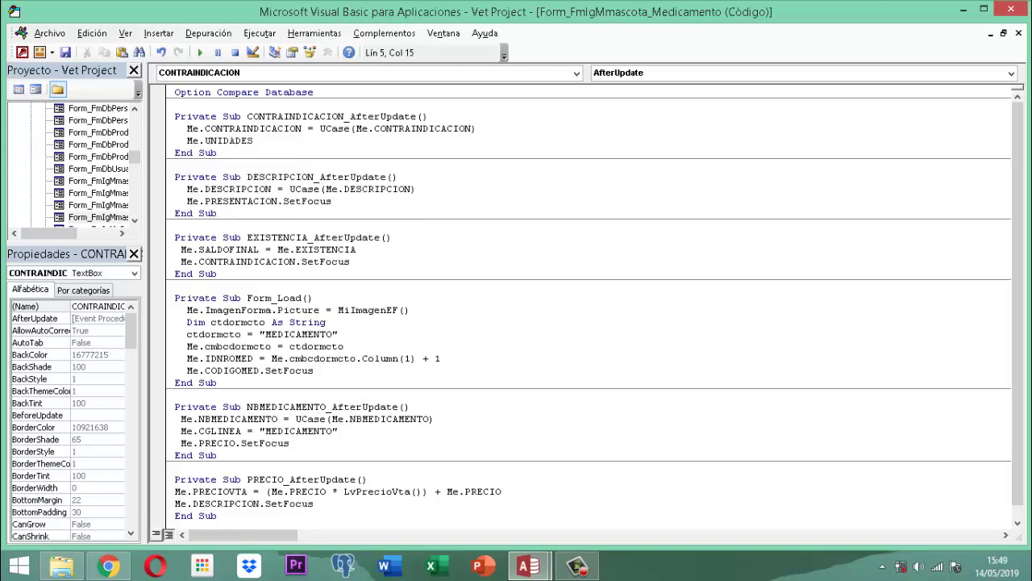
pyautogui.write('SetFocus')
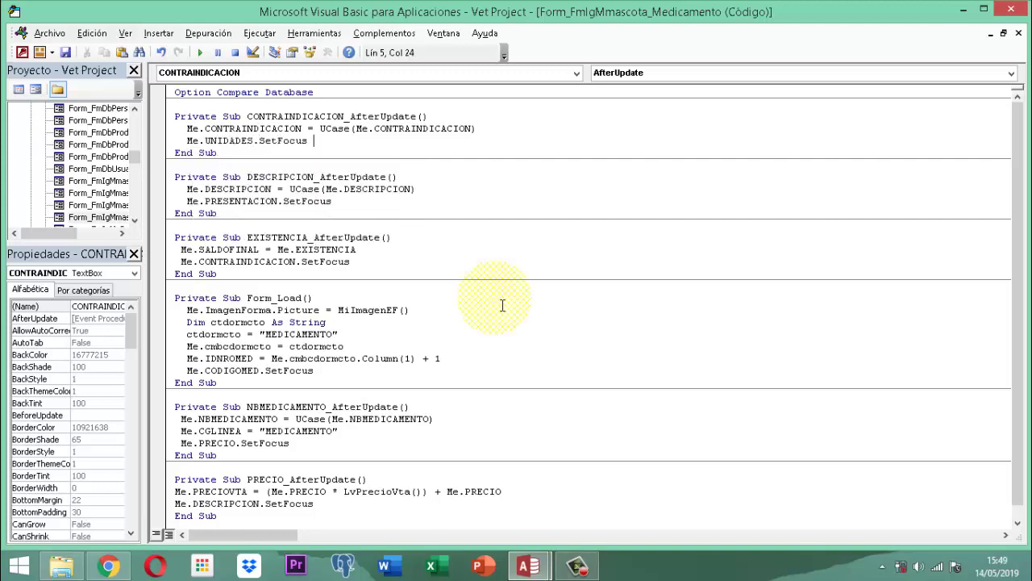
pyautogui.click(66, 52)
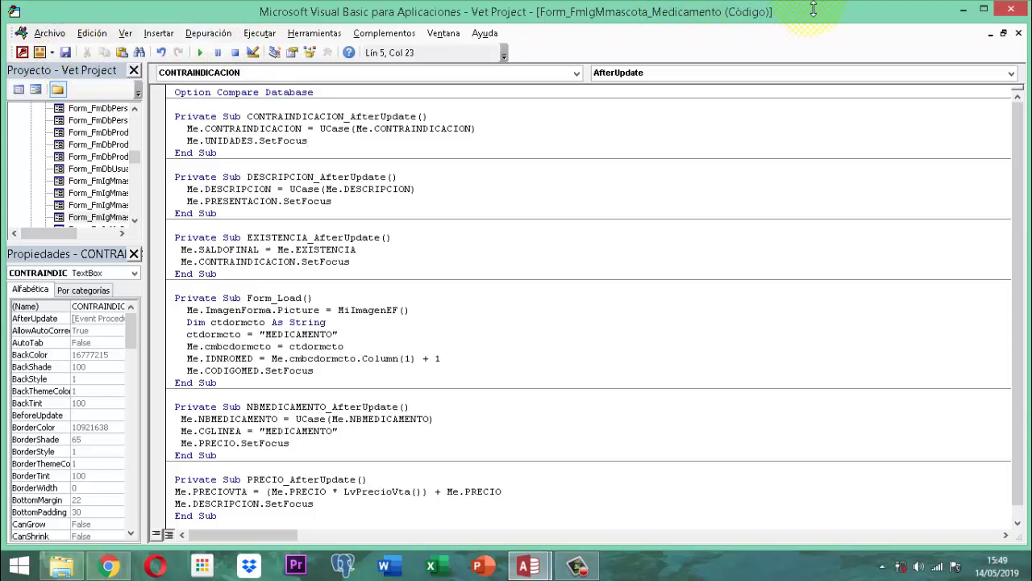
# Close the VBA editor and the Hoja de propiedades pane
pyautogui.click(1006, 11)
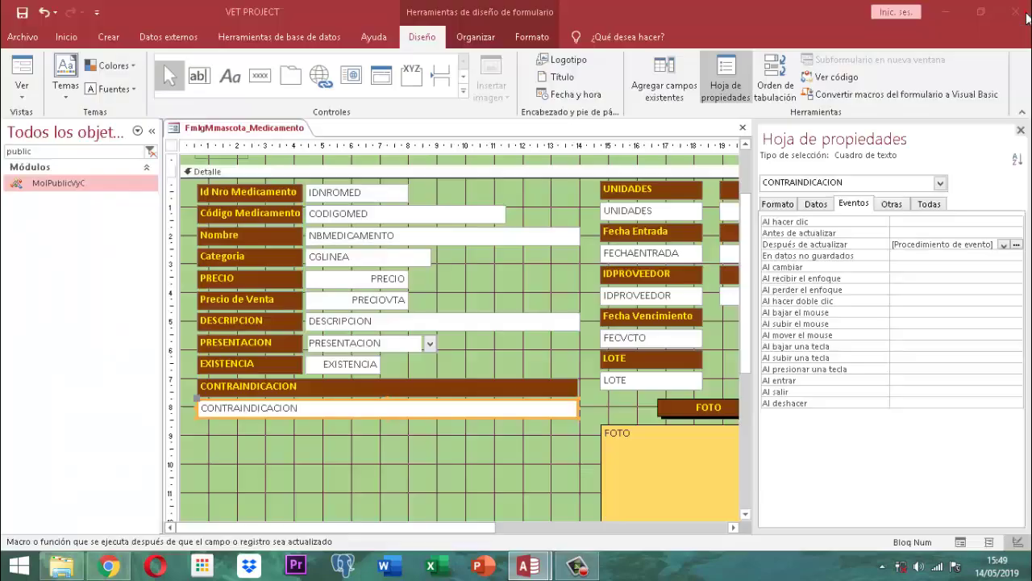
pyautogui.click(1020, 131)
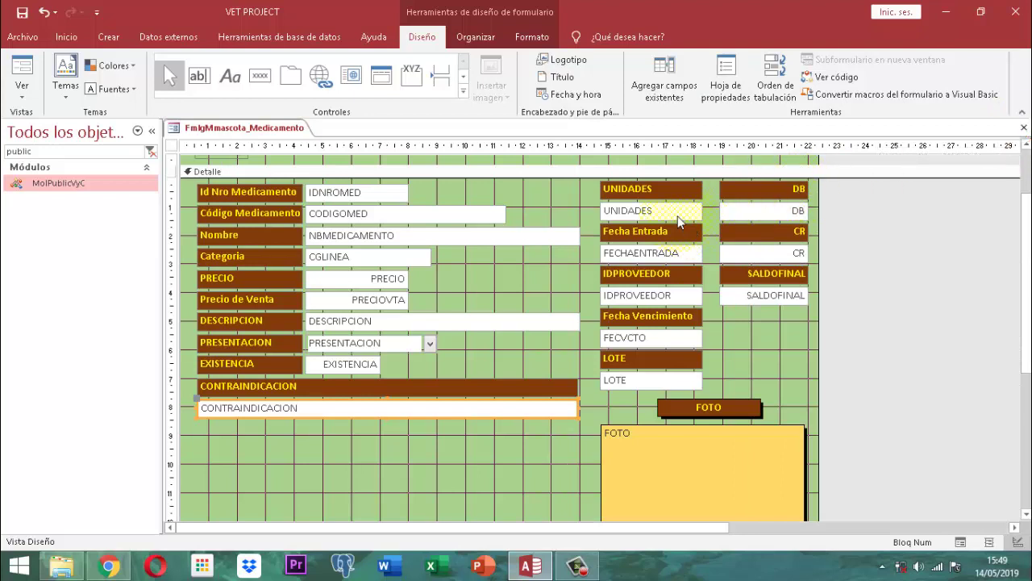
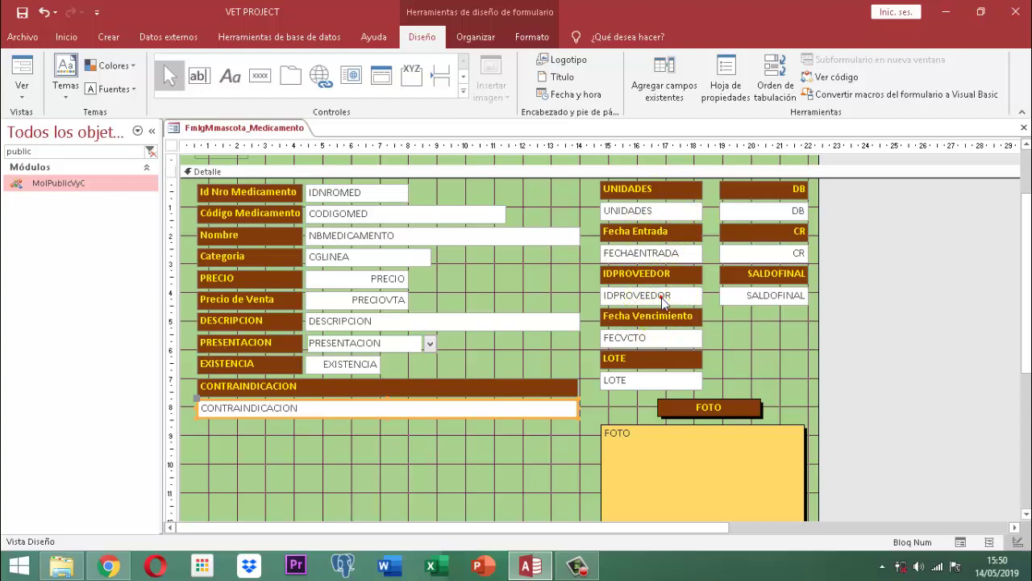
# Save the FmlgMmascota_Medicamento form design from its document tab menu
pyautogui.click(661, 297)
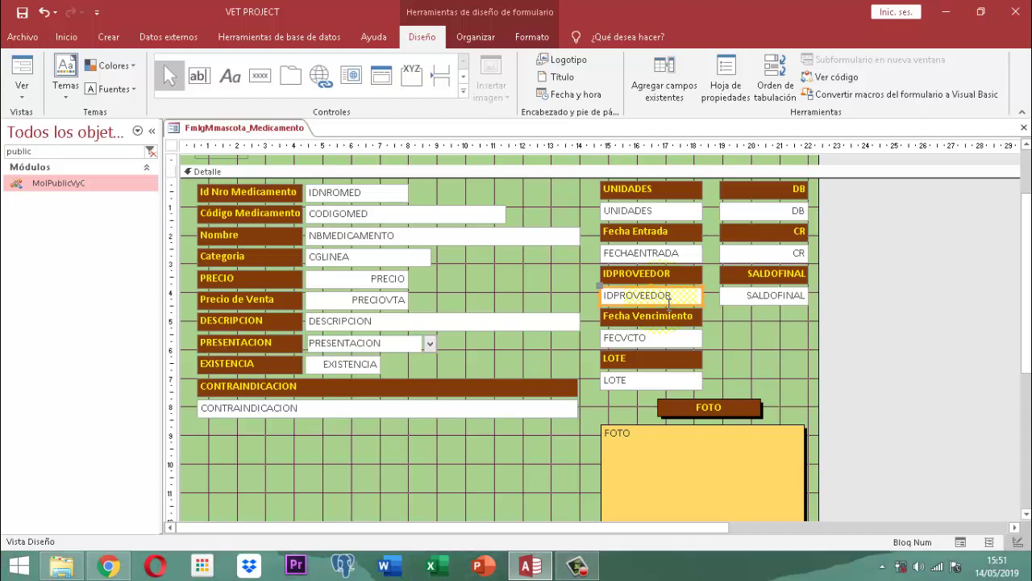
pyautogui.rightClick(252, 131)
pyautogui.click(285, 140)
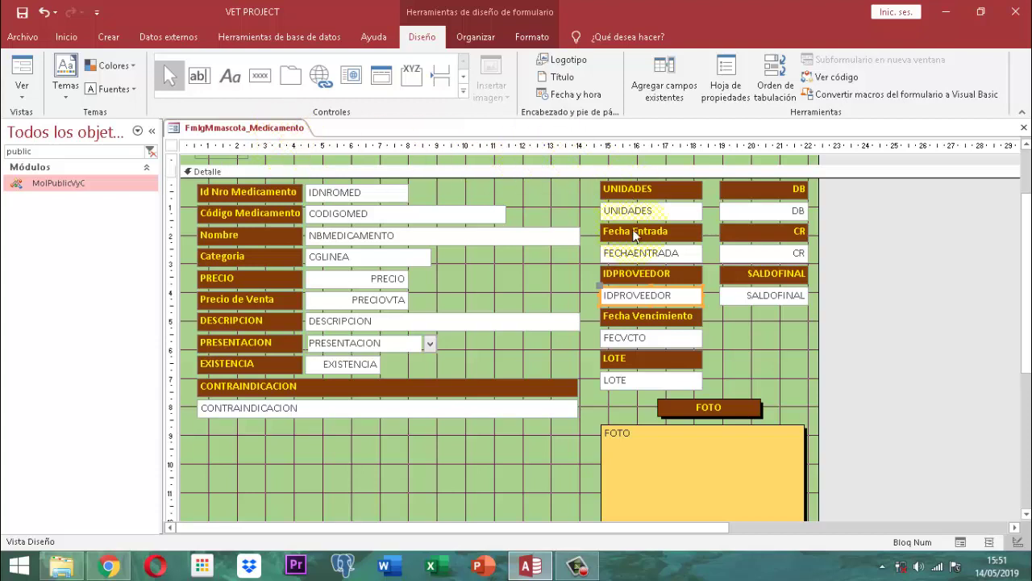
pyautogui.click(639, 255)
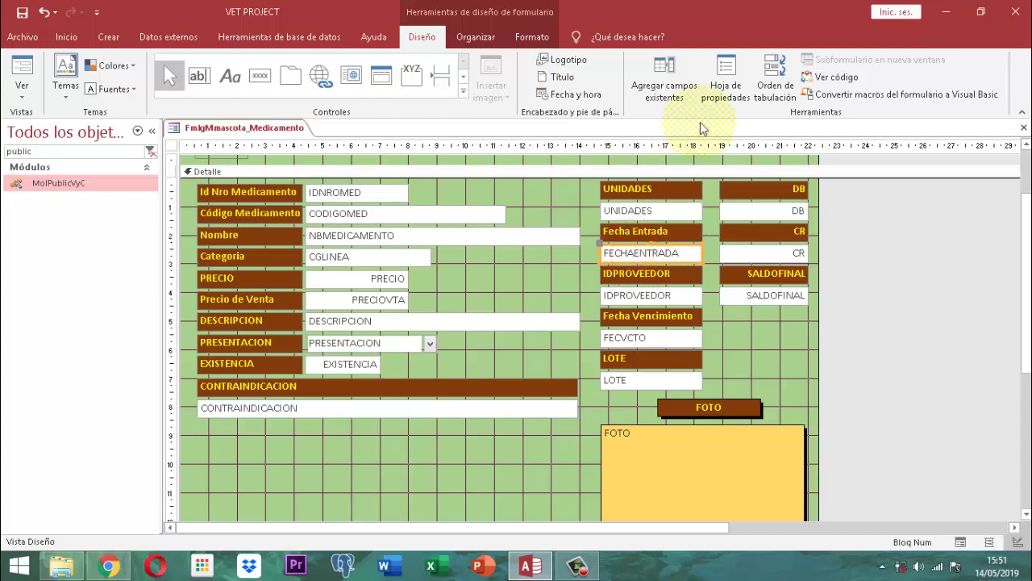
# Give FECHAENTRADA the Fecha corta format and a Fecha corta input mask via the wizard
pyautogui.click(738, 81)
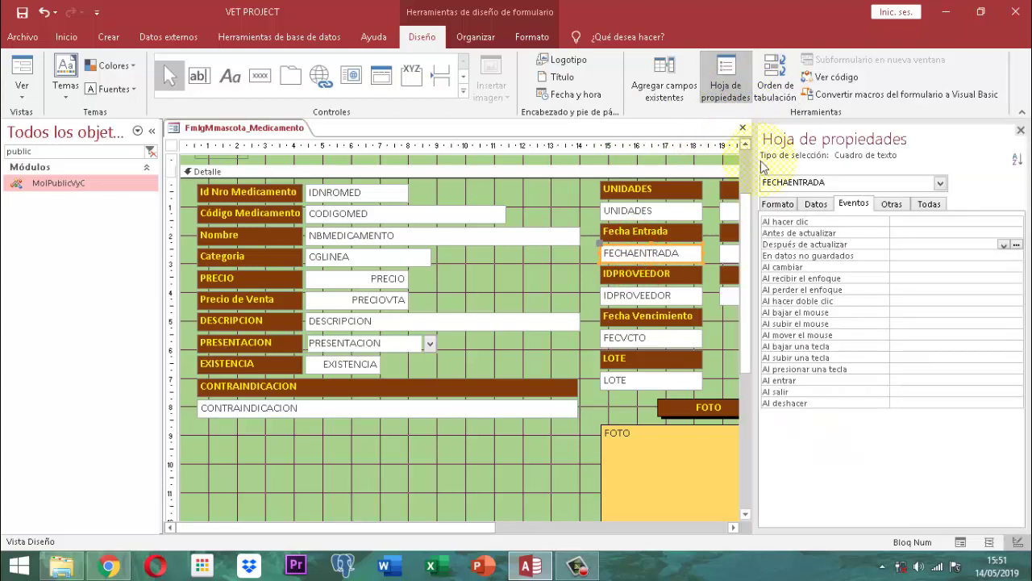
pyautogui.click(816, 205)
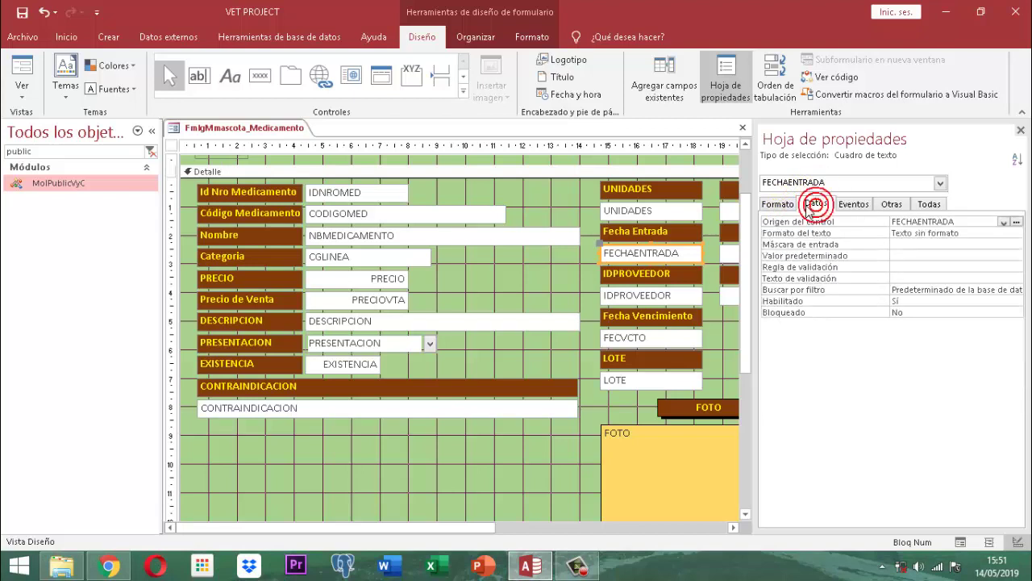
pyautogui.click(777, 204)
pyautogui.click(1004, 222)
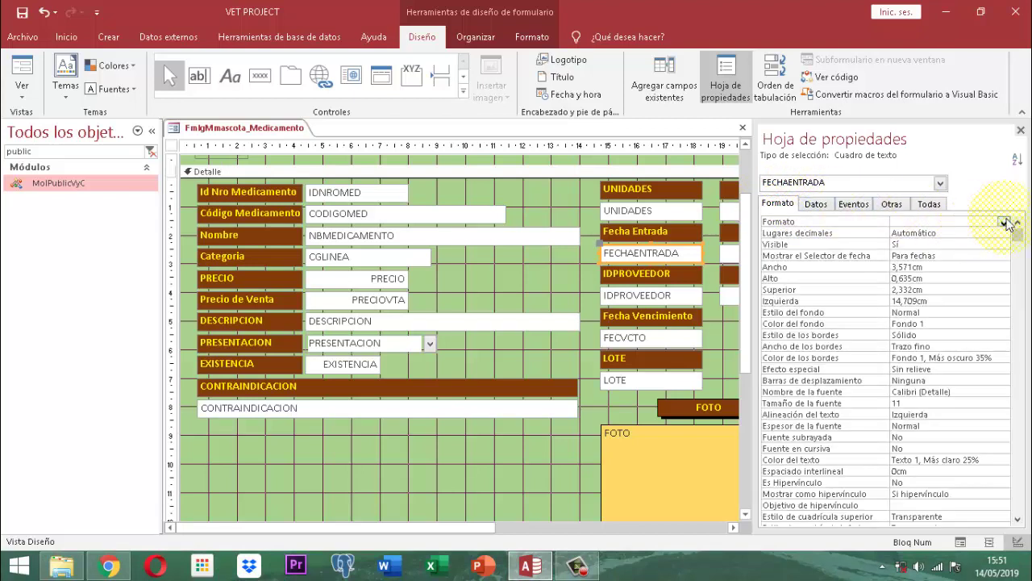
pyautogui.click(1004, 222)
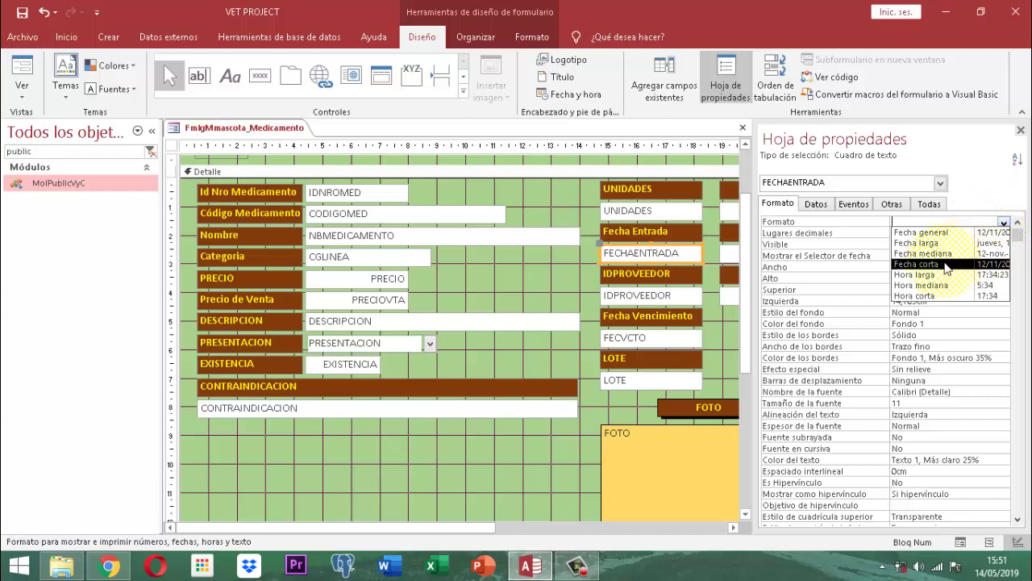
pyautogui.click(947, 268)
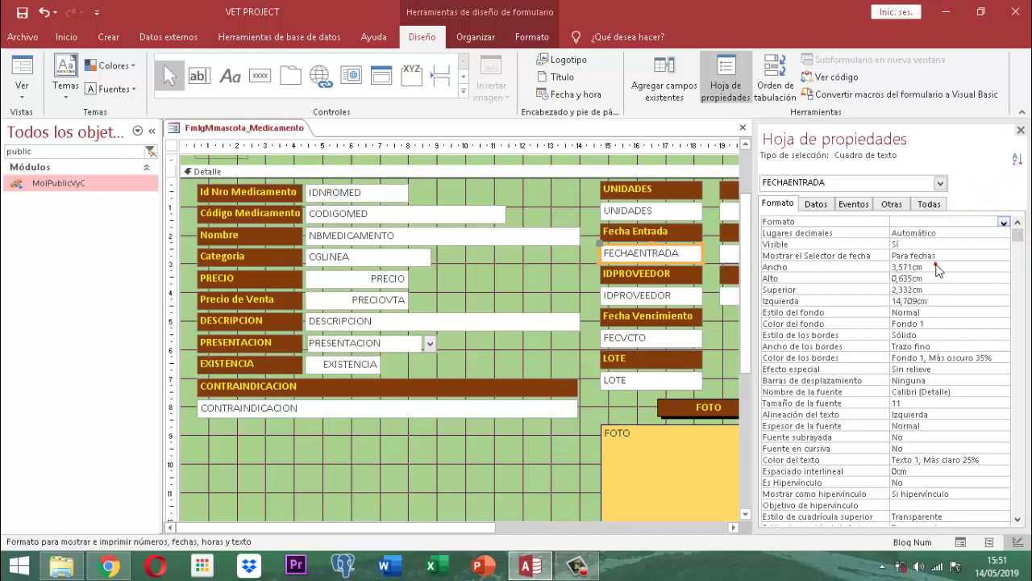
pyautogui.click(816, 206)
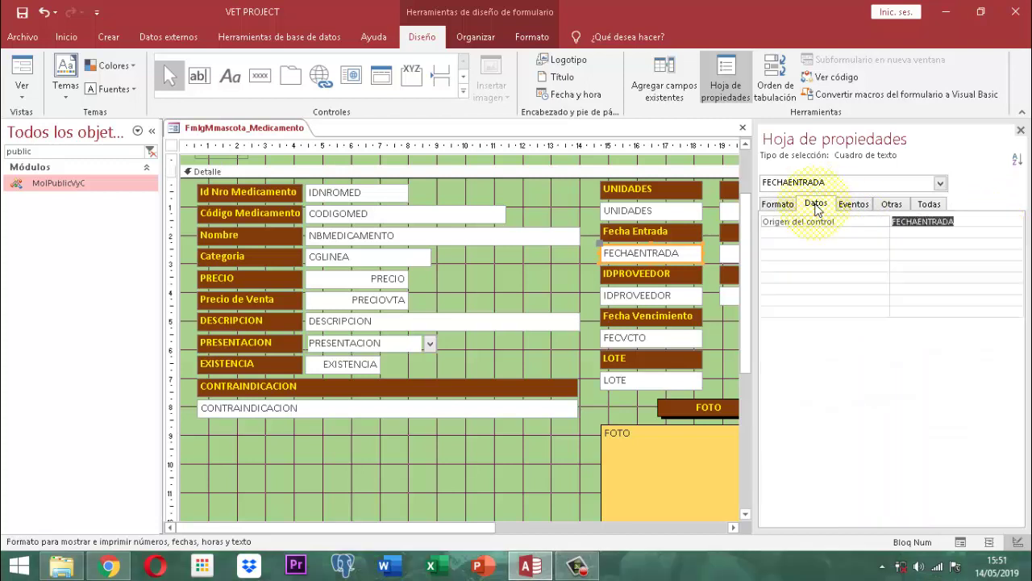
pyautogui.click(933, 244)
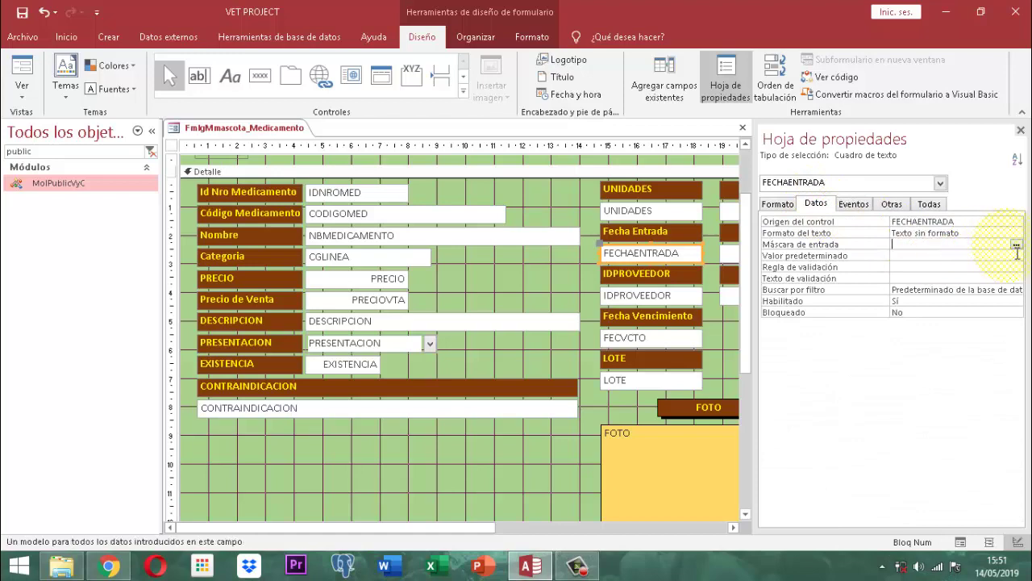
pyautogui.click(1016, 245)
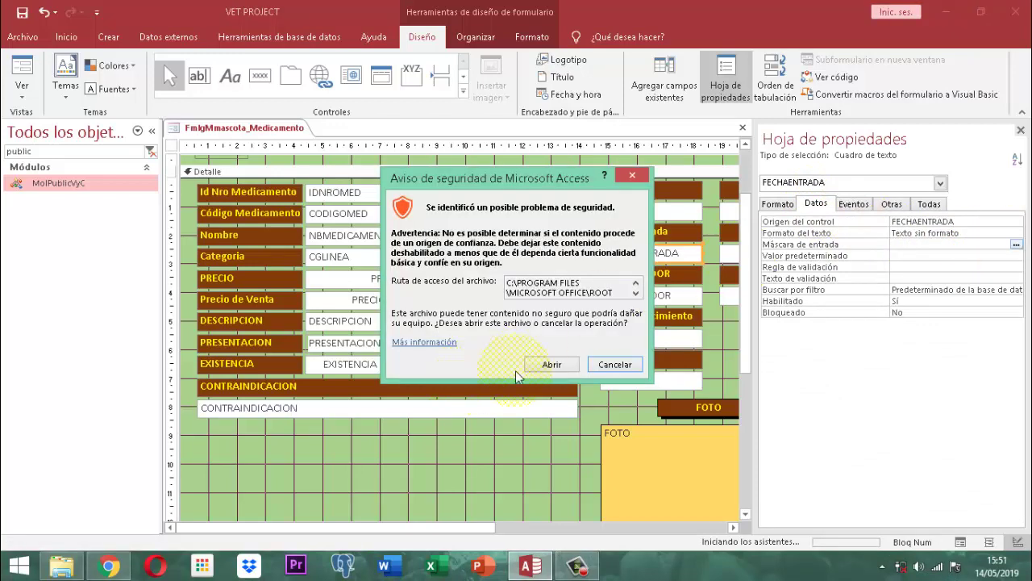
pyautogui.click(548, 365)
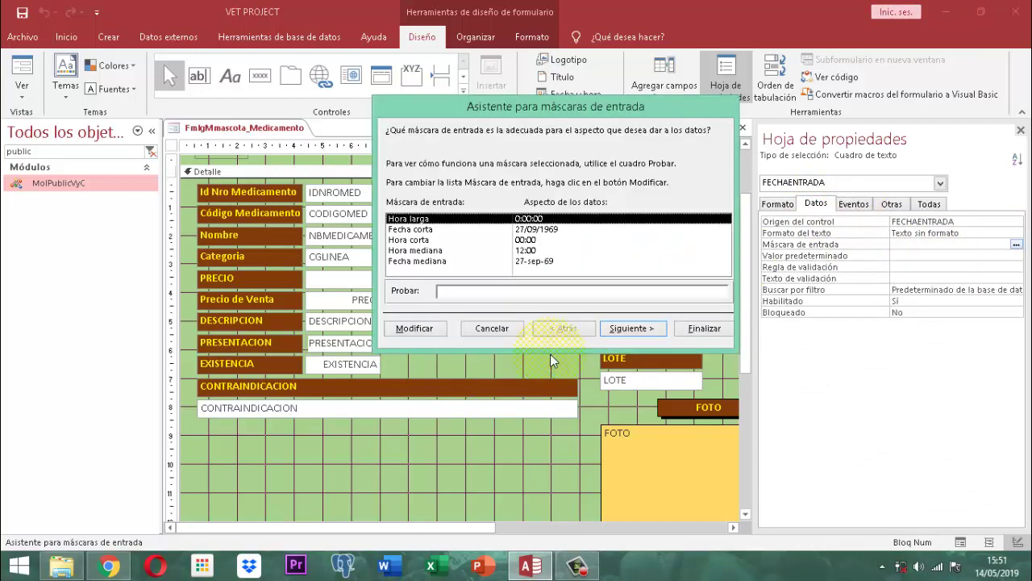
pyautogui.click(427, 233)
pyautogui.click(632, 329)
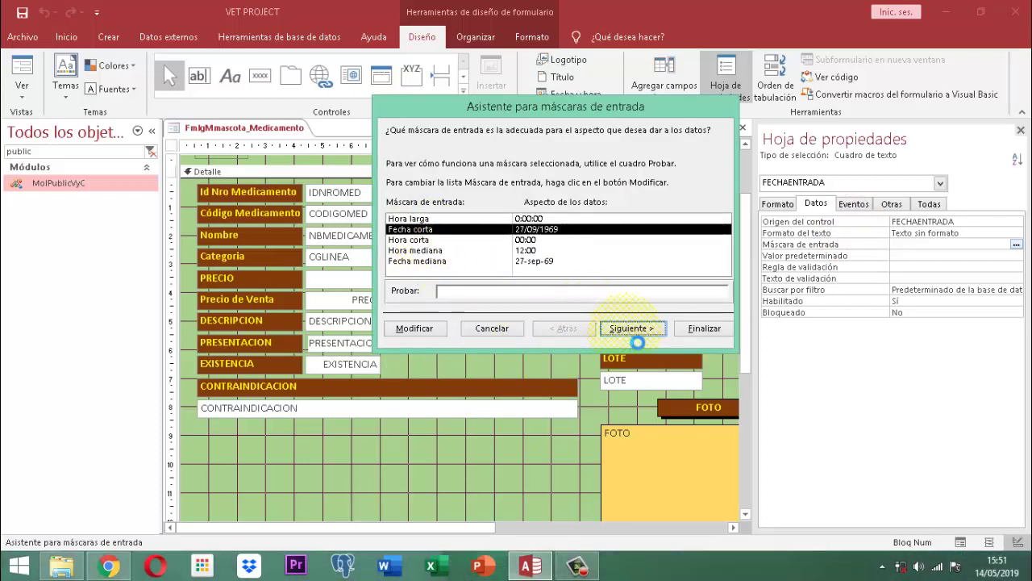
pyautogui.click(632, 329)
pyautogui.click(703, 329)
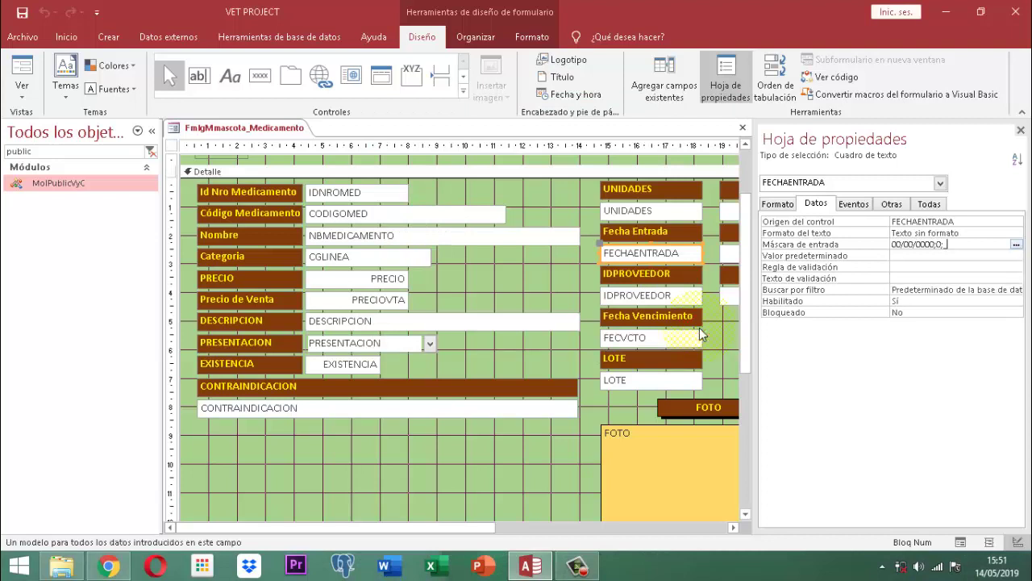
# Apply the same Fecha corta format and 00/00/0000;0;_ input mask to FECVCTO
pyautogui.click(657, 337)
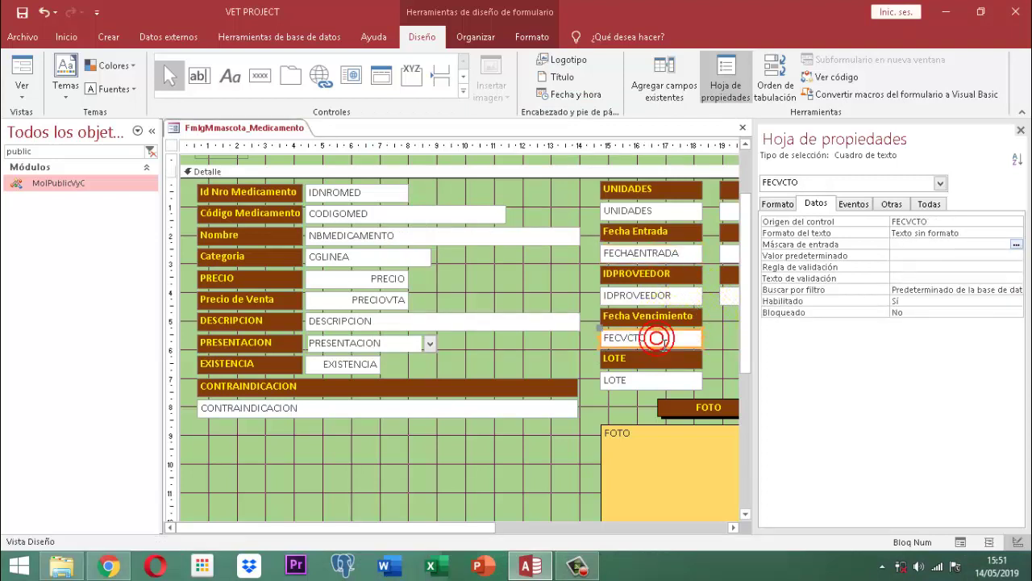
pyautogui.click(777, 205)
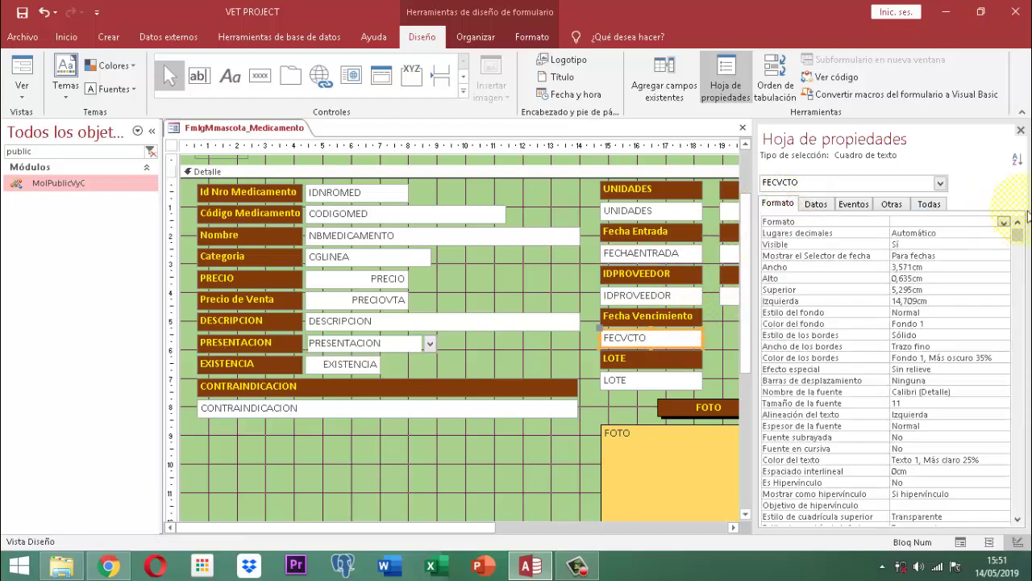
pyautogui.click(1003, 221)
pyautogui.click(1003, 221)
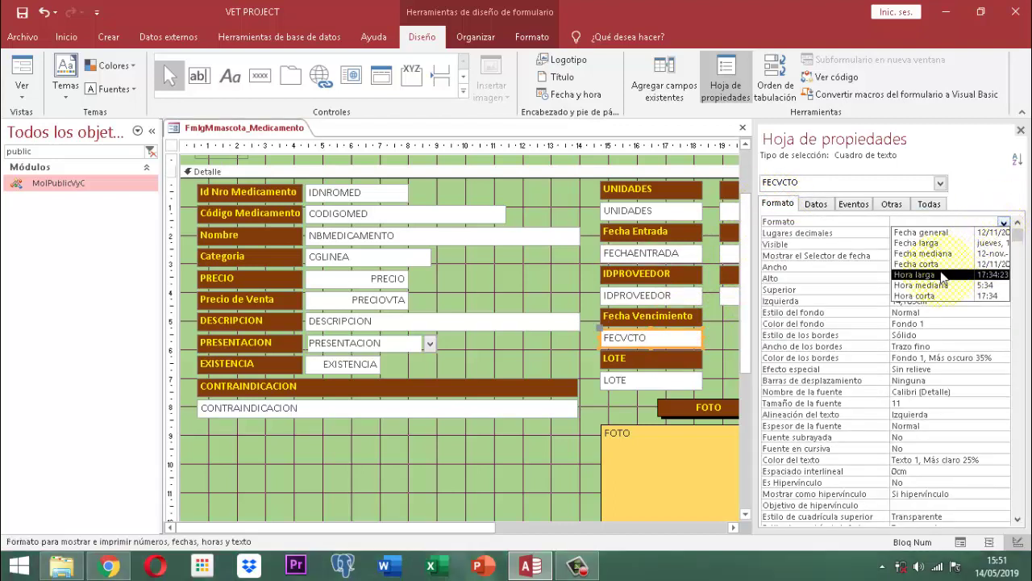
pyautogui.click(919, 264)
pyautogui.click(815, 204)
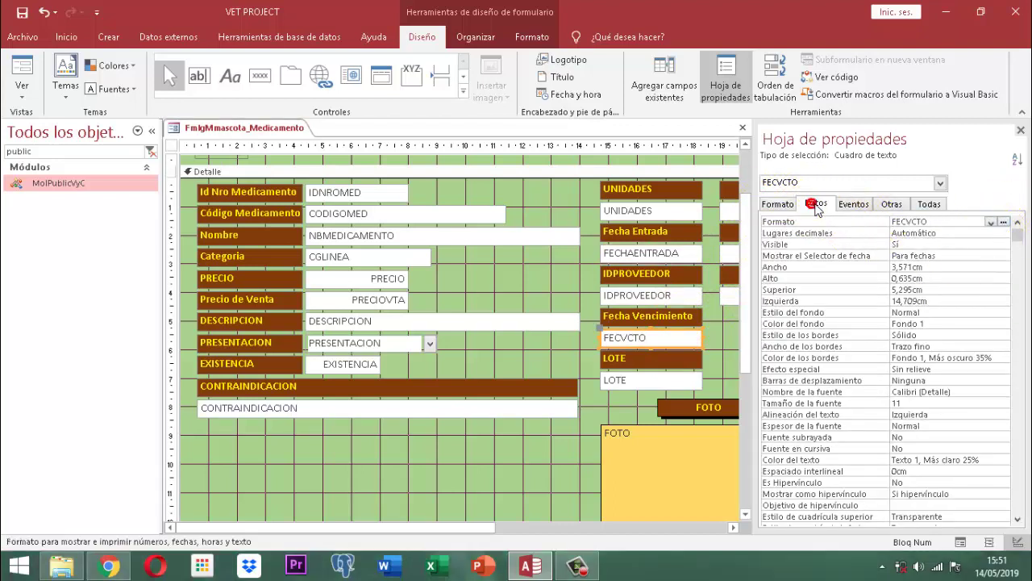
pyautogui.click(922, 244)
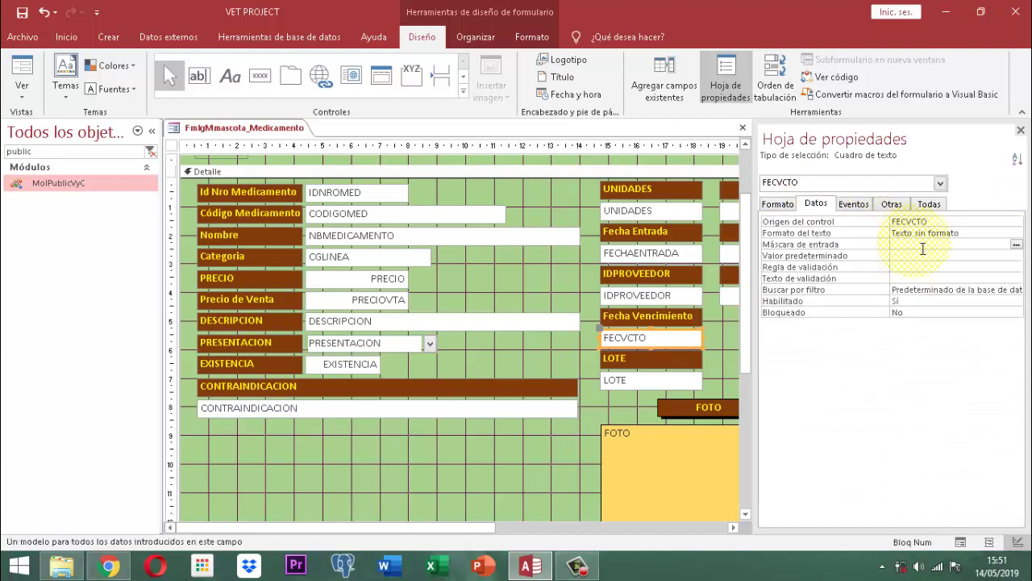
pyautogui.click(1016, 244)
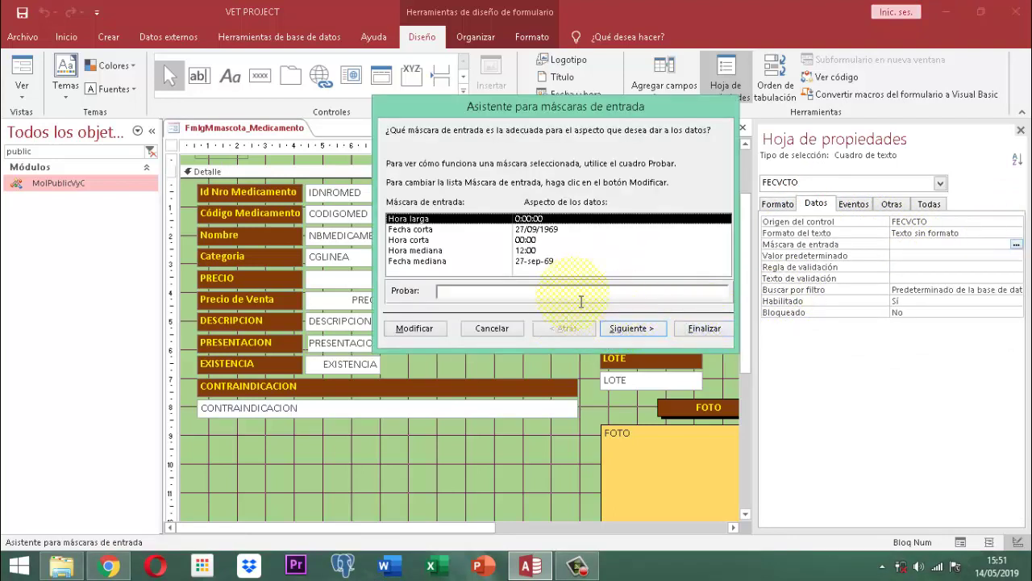
pyautogui.click(508, 230)
pyautogui.click(626, 331)
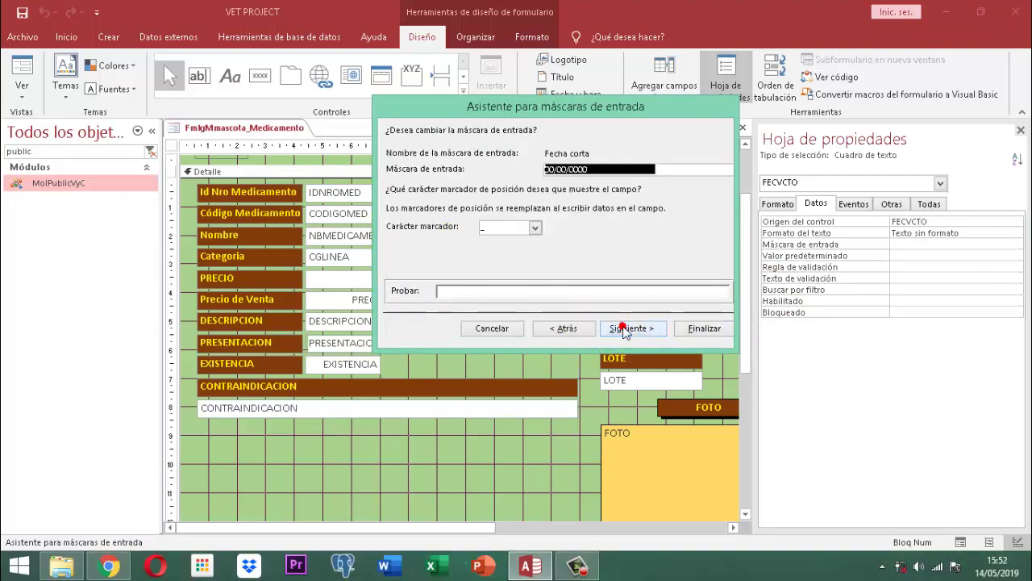
pyautogui.click(623, 326)
pyautogui.click(707, 331)
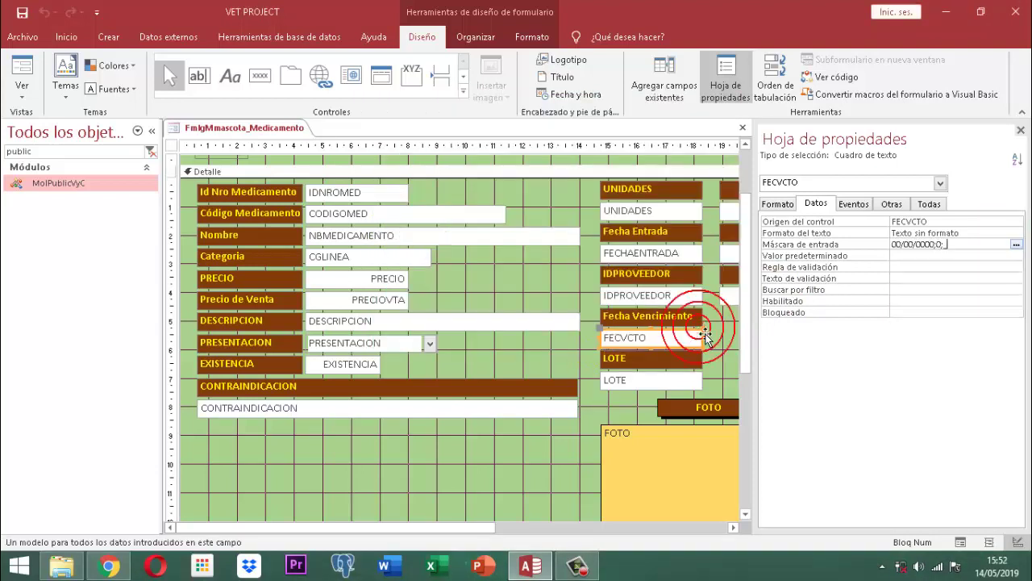
pyautogui.click(1021, 130)
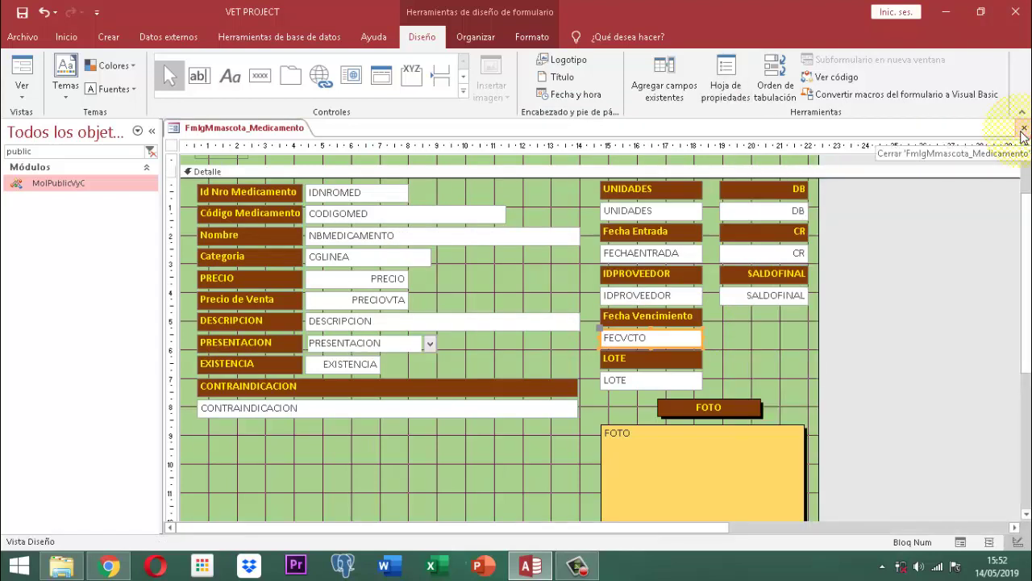
# Select and then deselect the LOTE text box and the FOTO image control
pyautogui.click(635, 383)
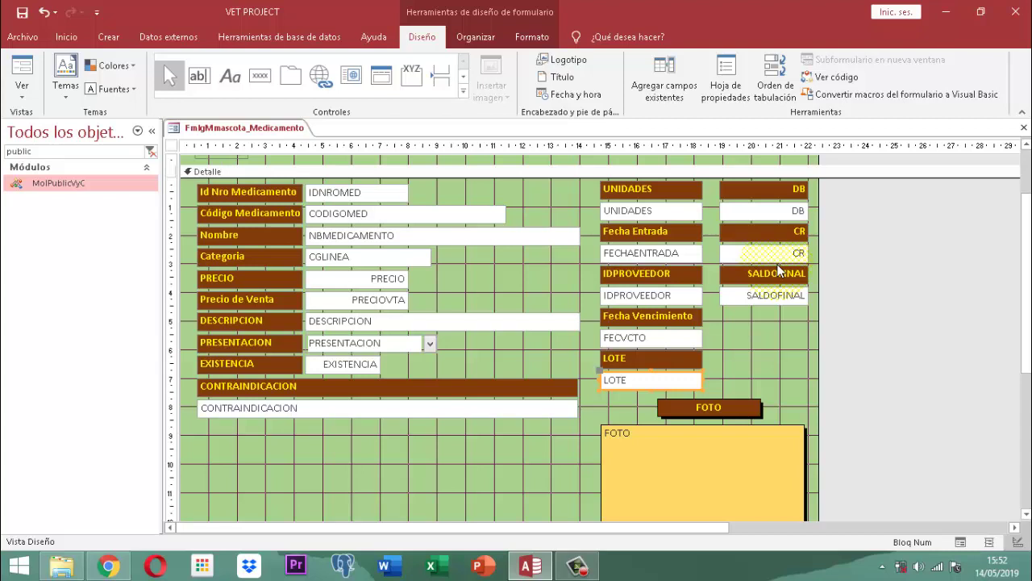
pyautogui.click(919, 339)
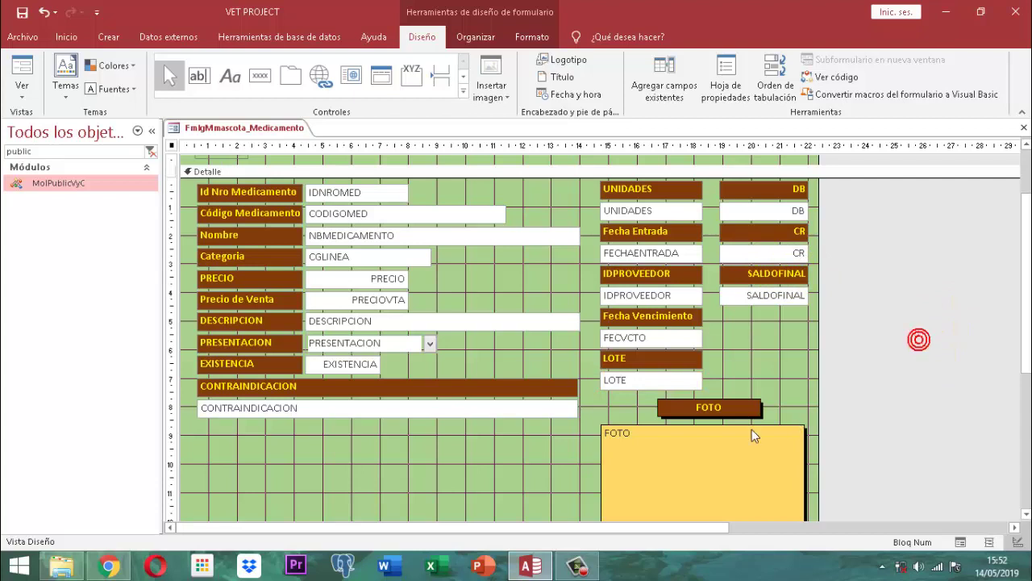
pyautogui.click(673, 454)
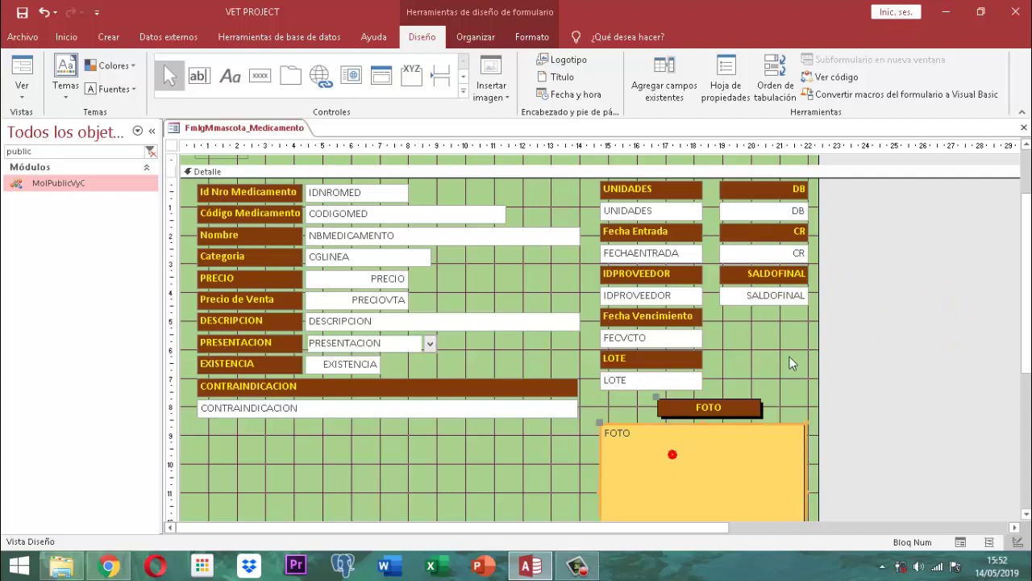
pyautogui.click(884, 314)
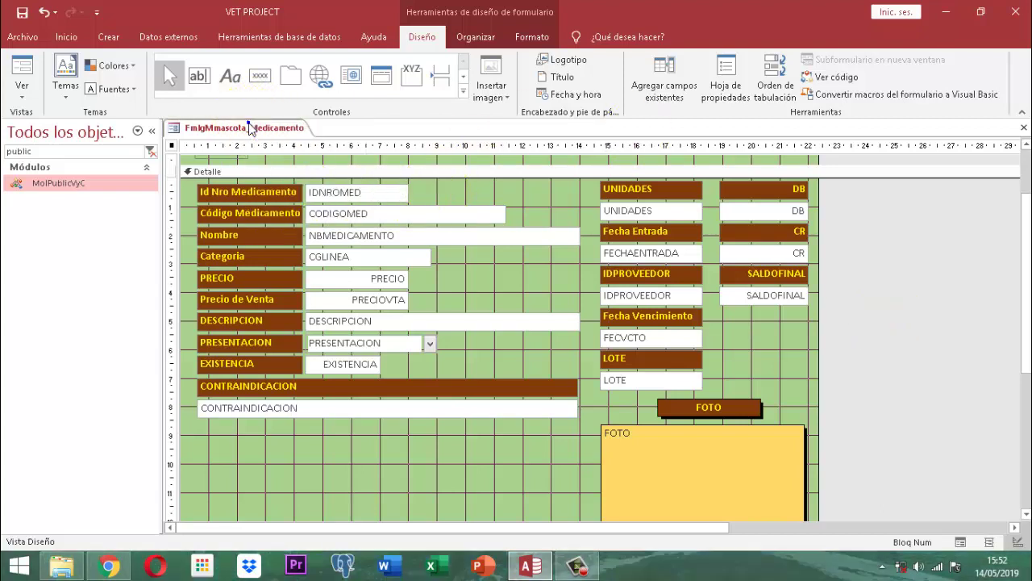
# Close the FmlgMmascota_Medicamento form using Cerrar on its document tab
pyautogui.rightClick(270, 129)
pyautogui.click(282, 129)
pyautogui.rightClick(274, 129)
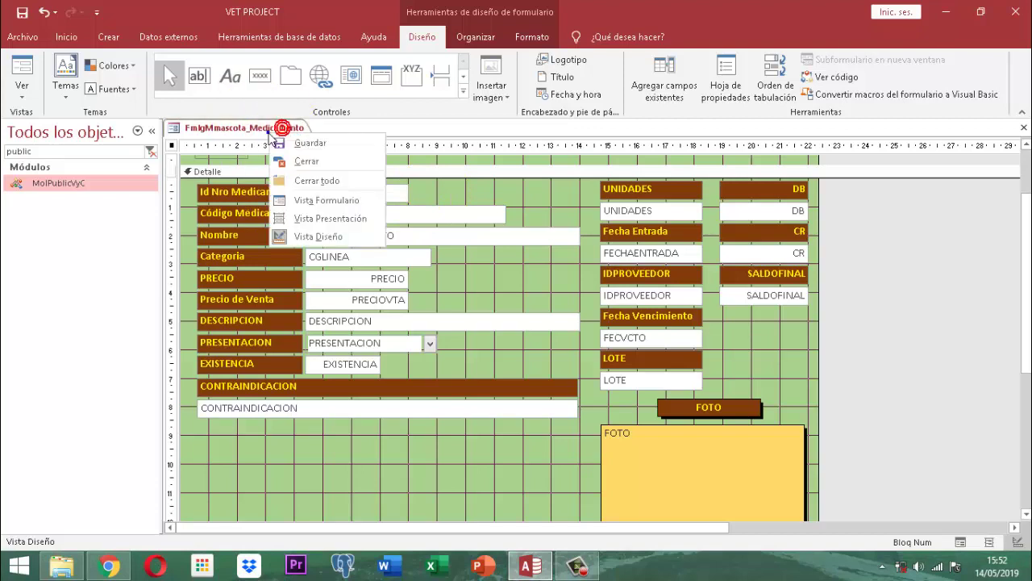
pyautogui.click(299, 165)
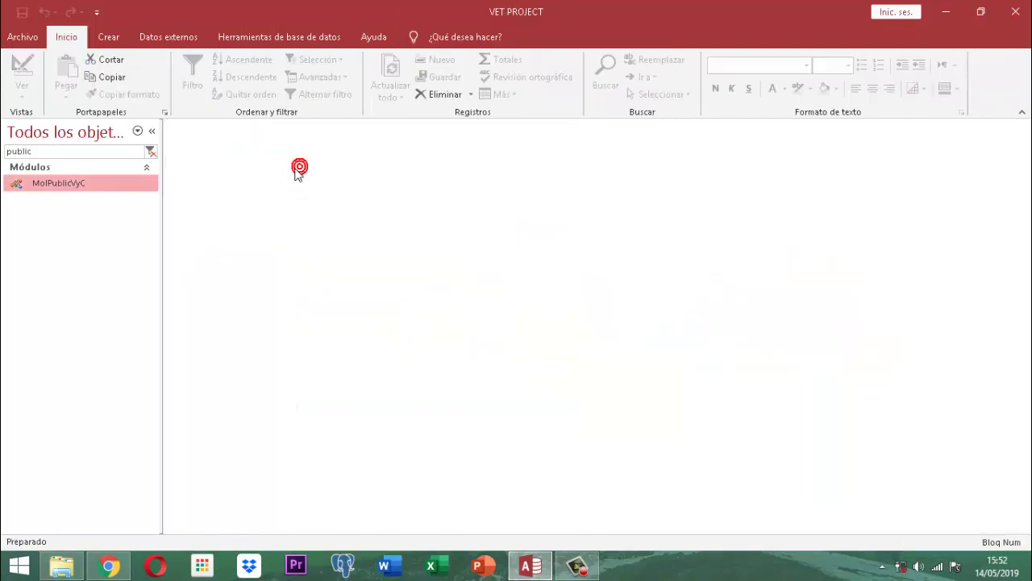
# Replace the 'public' navigation filter with 'persona'
pyautogui.moveTo(76, 153); pyautogui.dragTo(8, 159)
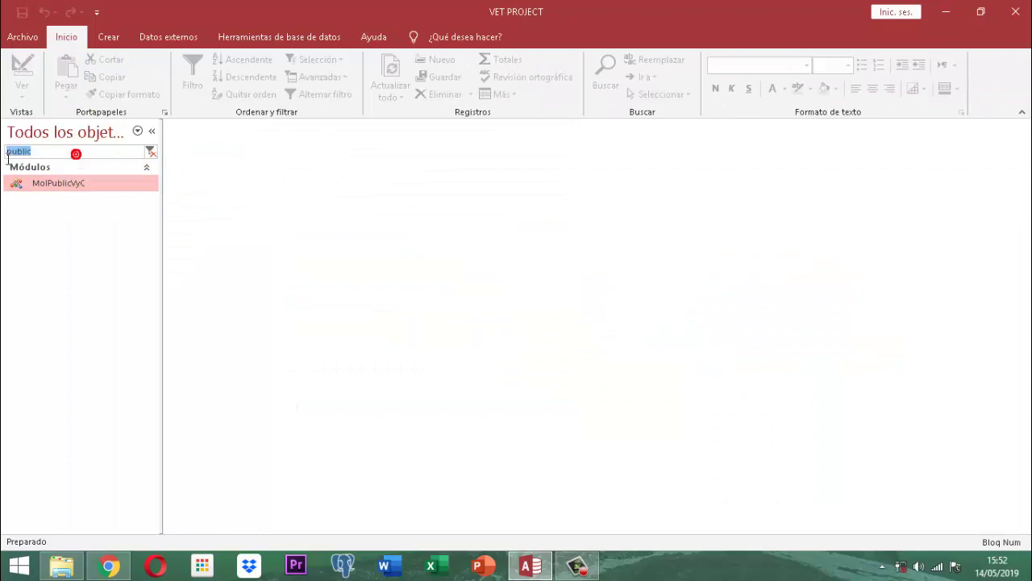
pyautogui.press('BackSpace')
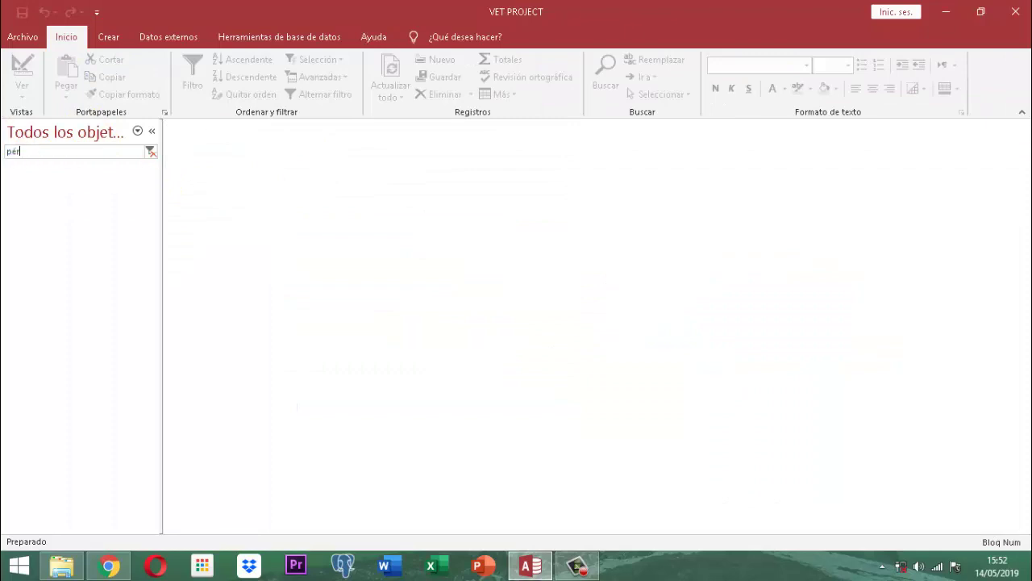
pyautogui.write('persona')
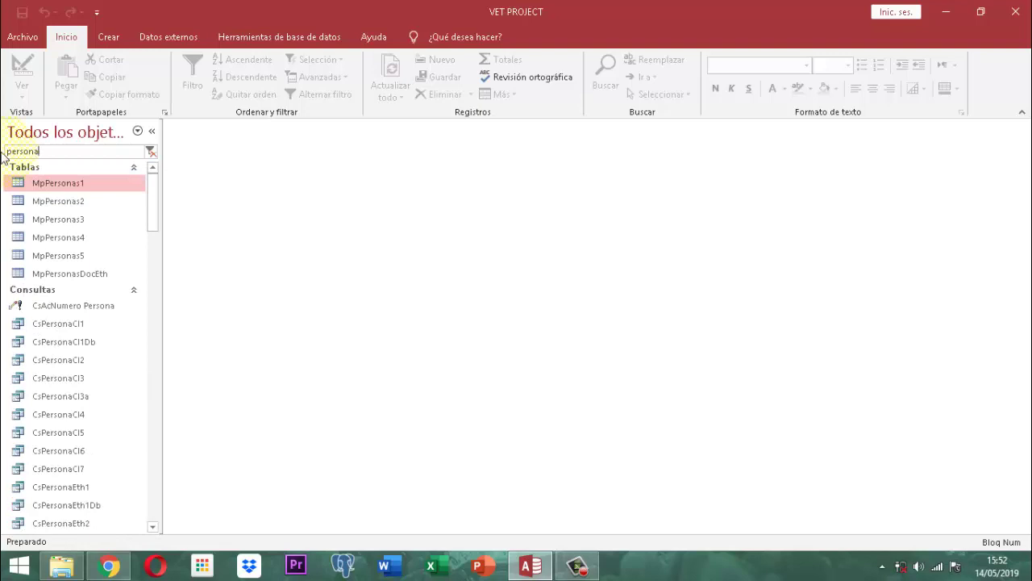
# Open the MpPersonas4 table to view its 5 provider records, then close it
pyautogui.click(83, 241)
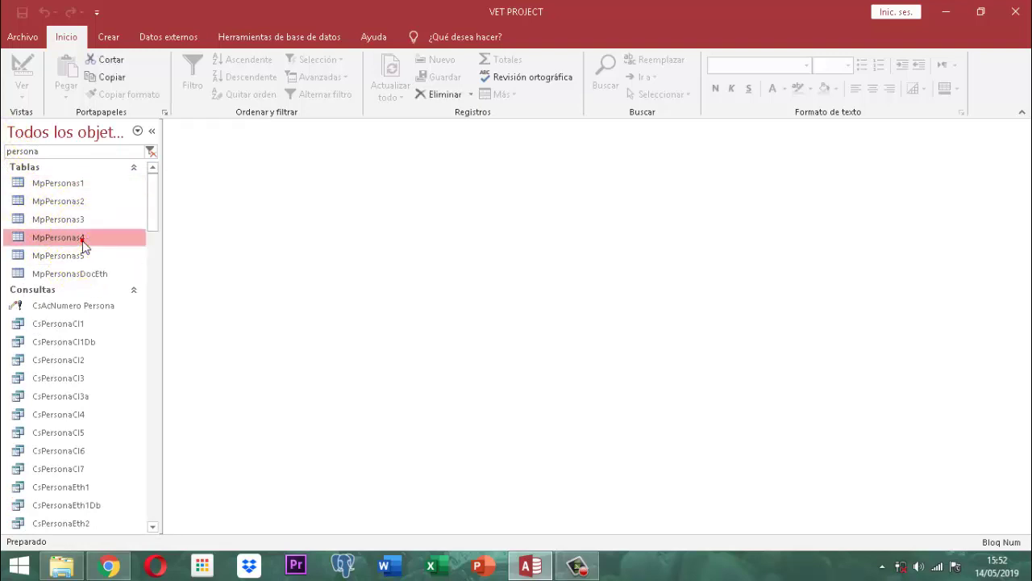
pyautogui.doubleClick(84, 240)
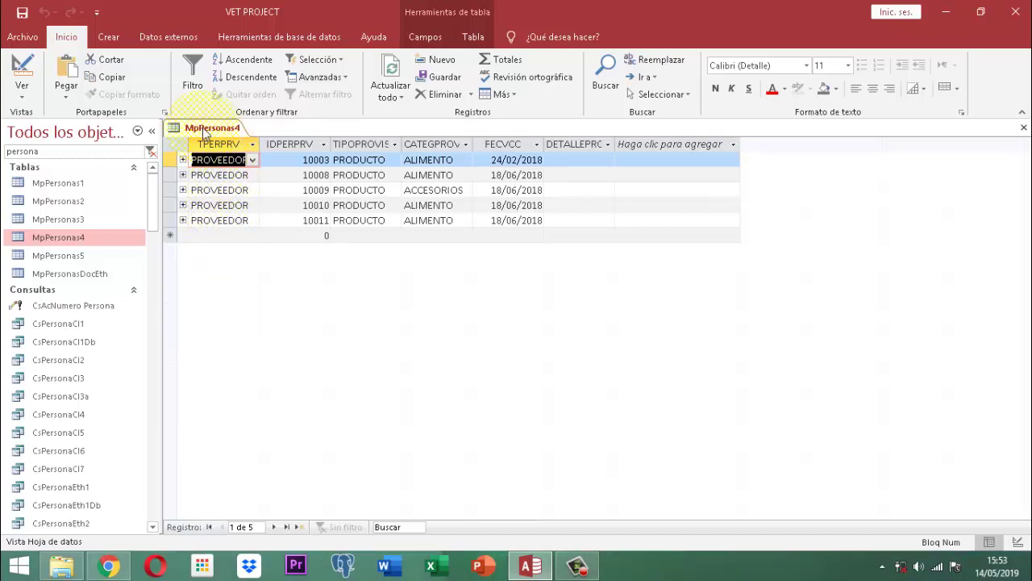
pyautogui.rightClick(206, 131)
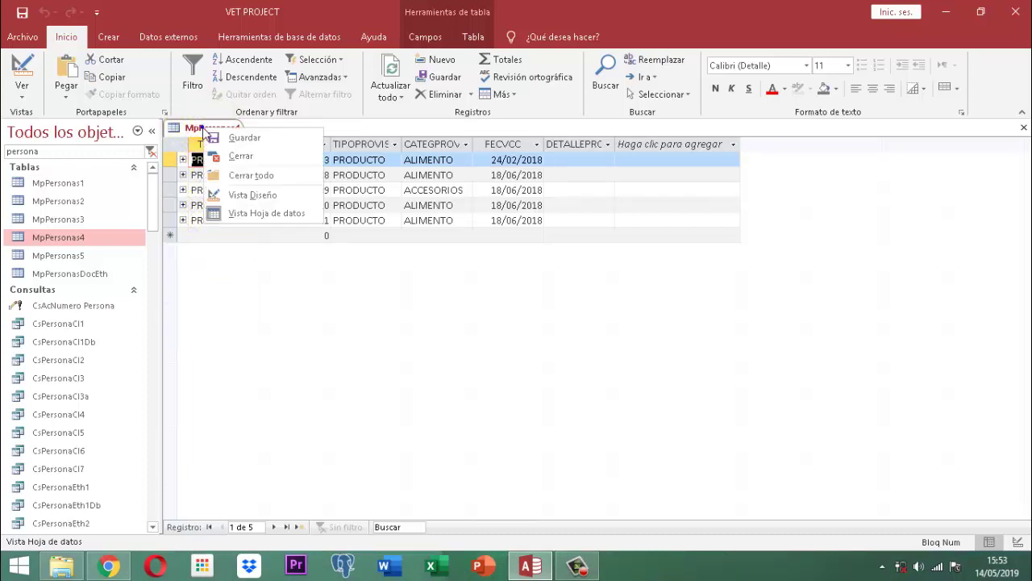
pyautogui.click(234, 157)
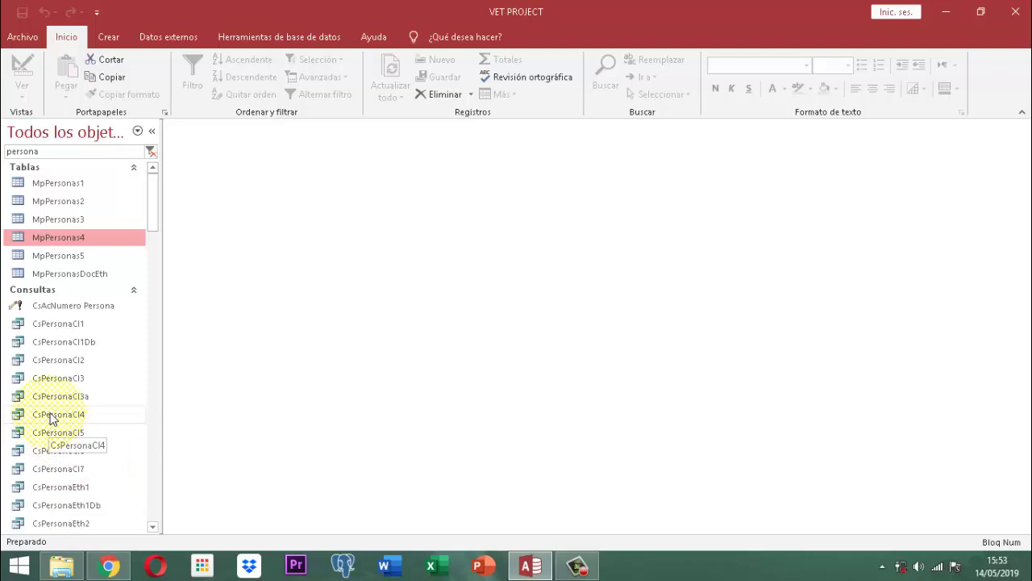
pyautogui.click(52, 418)
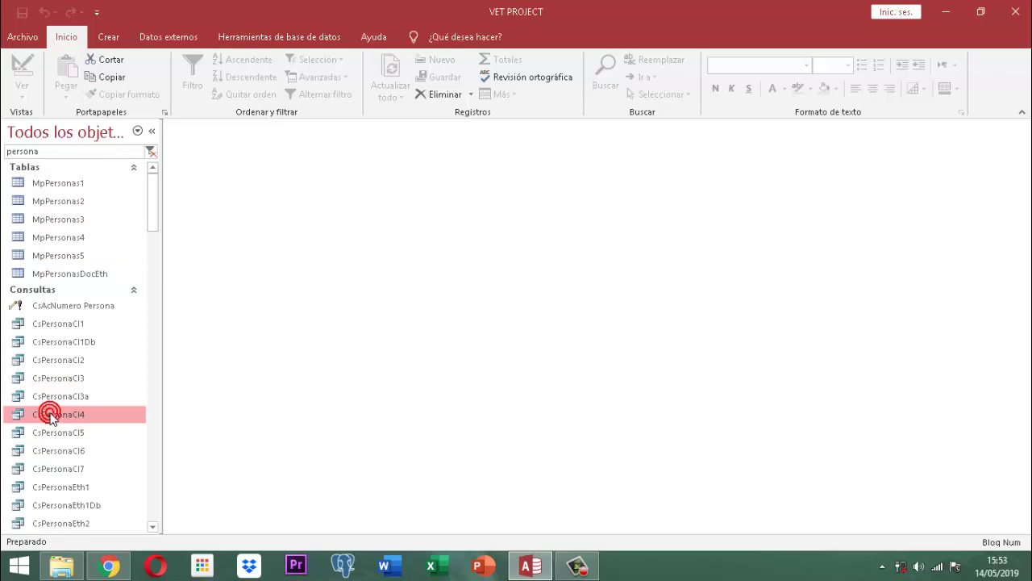
pyautogui.rightClick(51, 416)
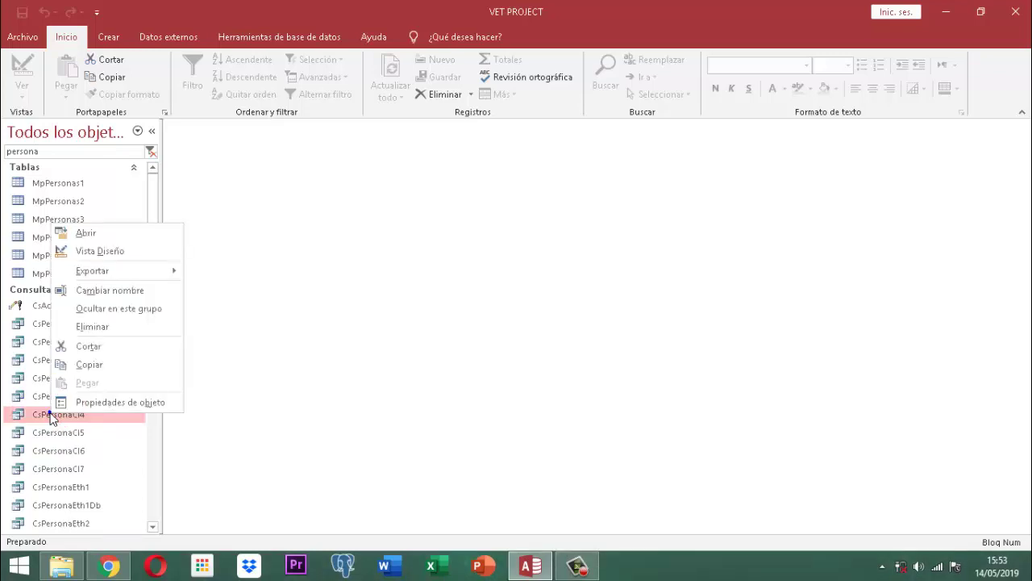
pyautogui.click(102, 252)
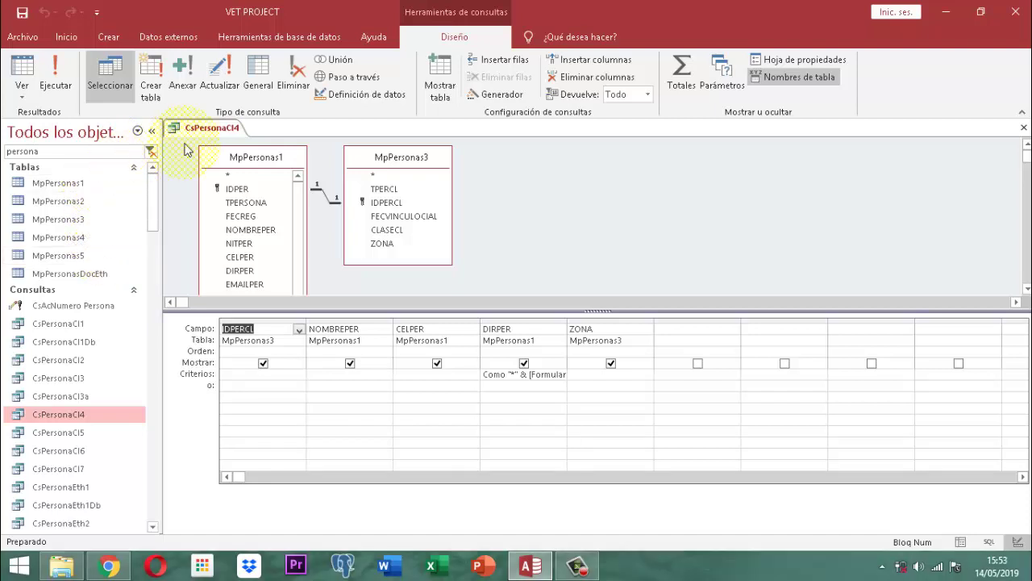
pyautogui.rightClick(221, 129)
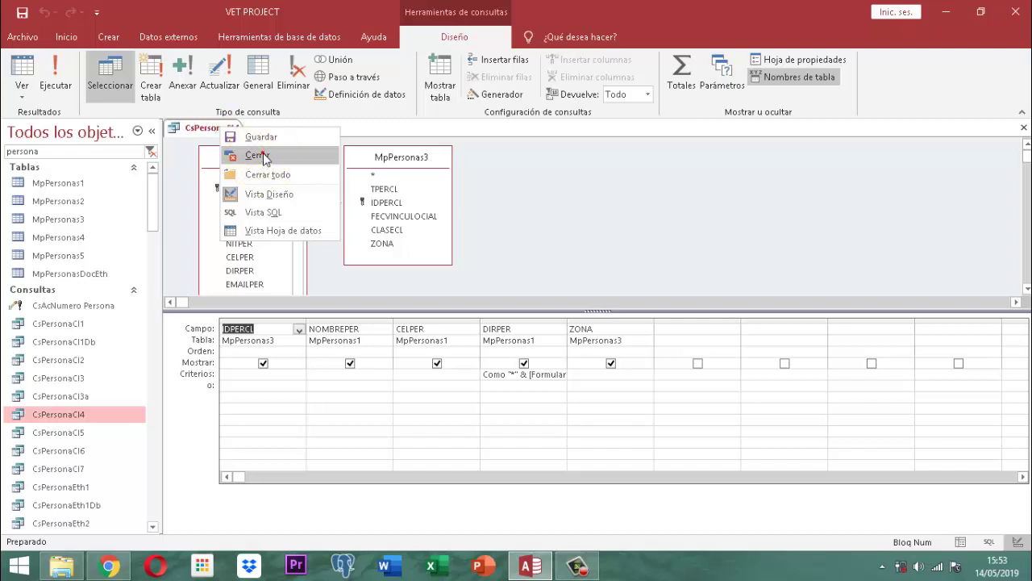
pyautogui.click(262, 154)
pyautogui.click(63, 432)
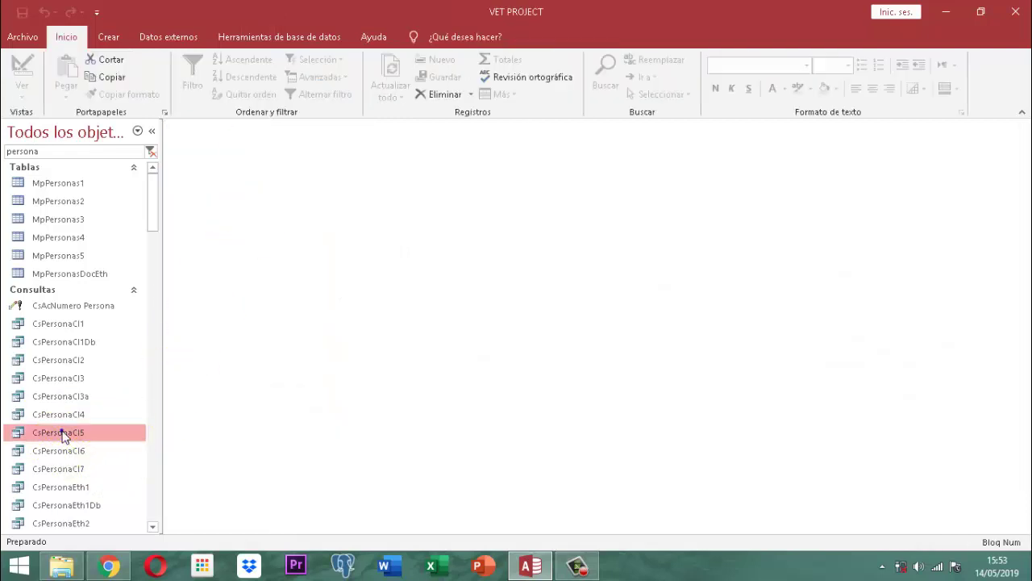
pyautogui.rightClick(65, 434)
pyautogui.click(114, 270)
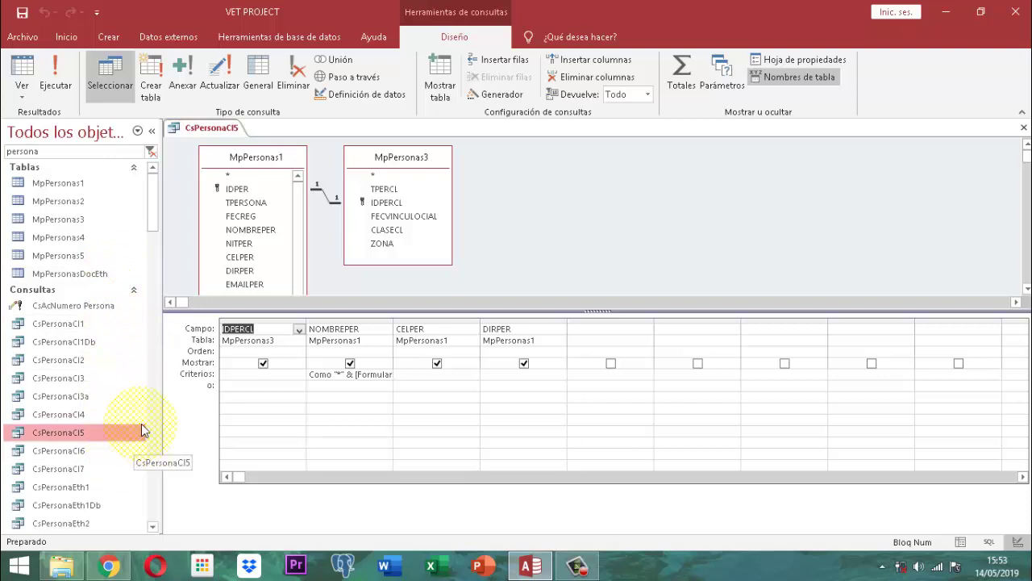
pyautogui.rightClick(216, 132)
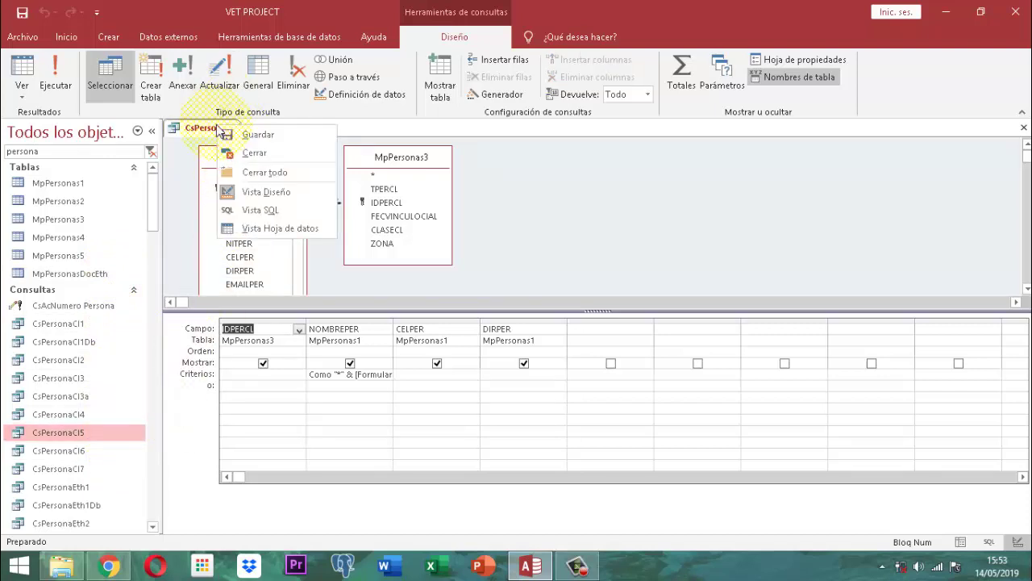
pyautogui.click(254, 153)
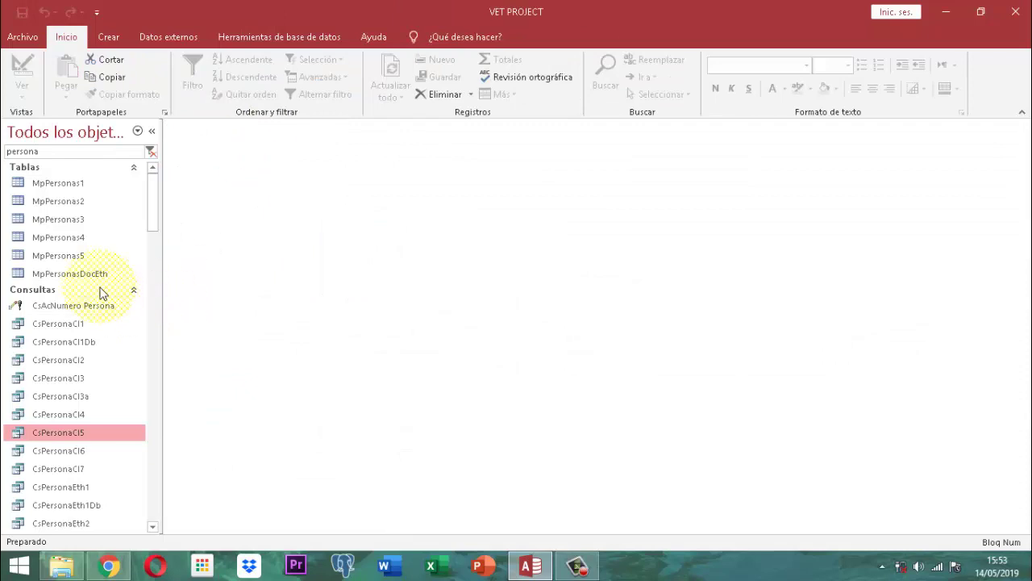
pyautogui.scroll(-1, 103, 409)
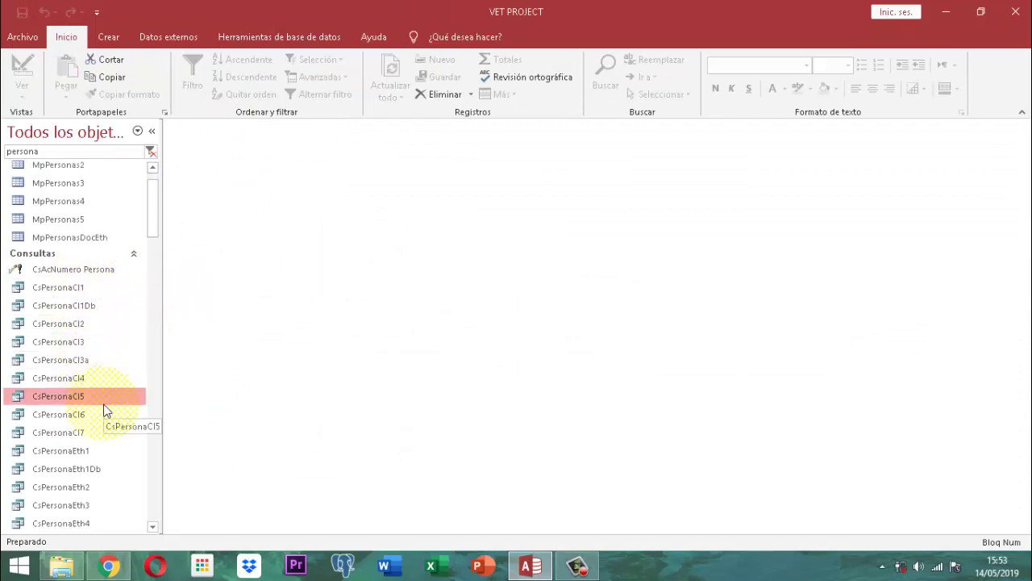
pyautogui.scroll(-1, 103, 411)
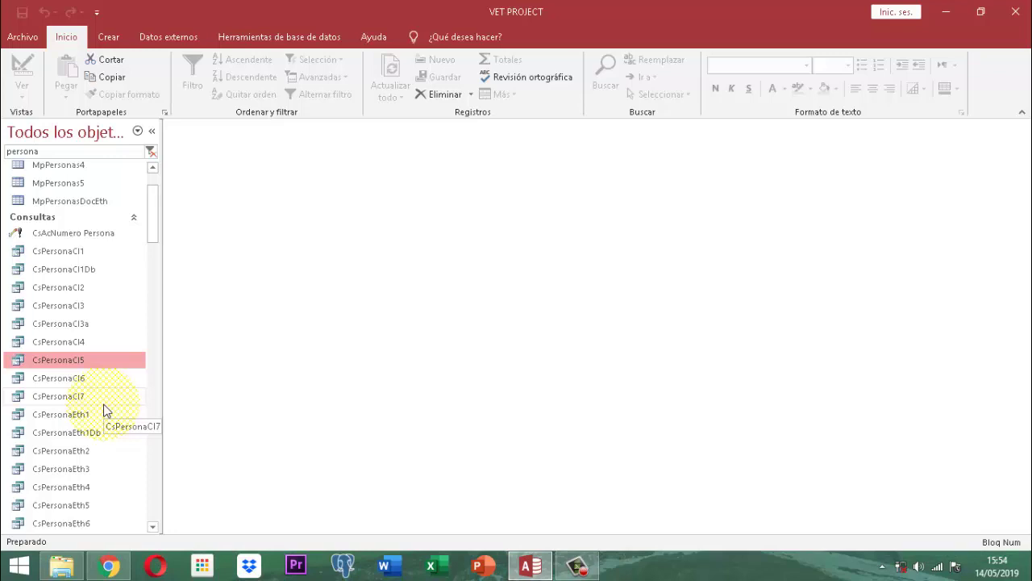
pyautogui.scroll(-5, 103, 411)
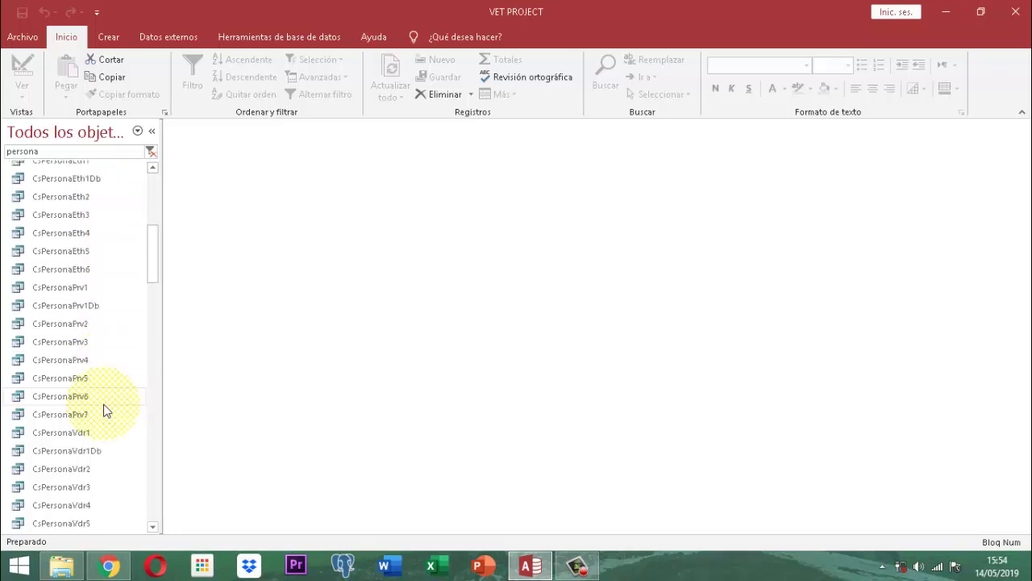
pyautogui.scroll(-8, 103, 411)
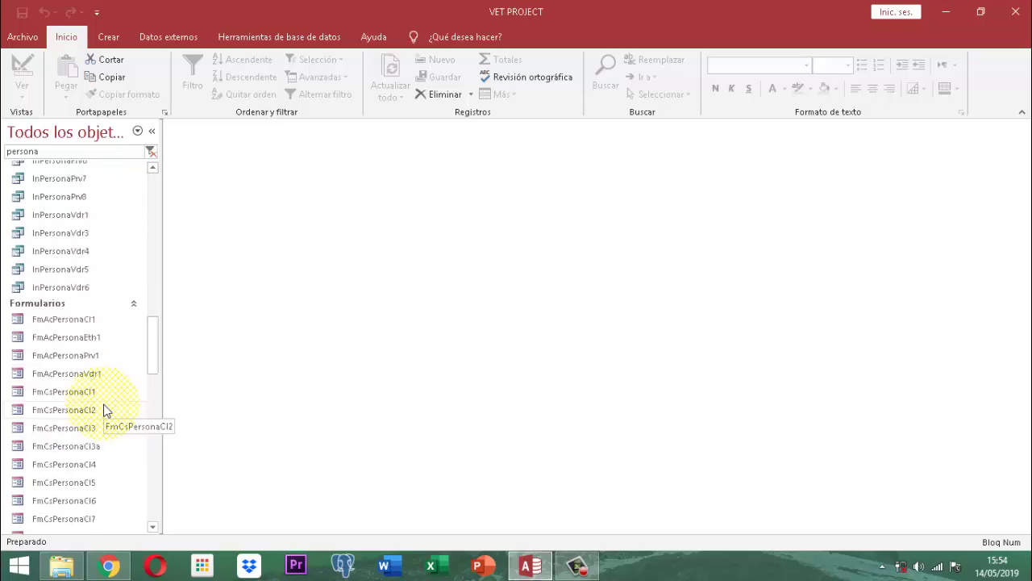
pyautogui.scroll(-1, 103, 411)
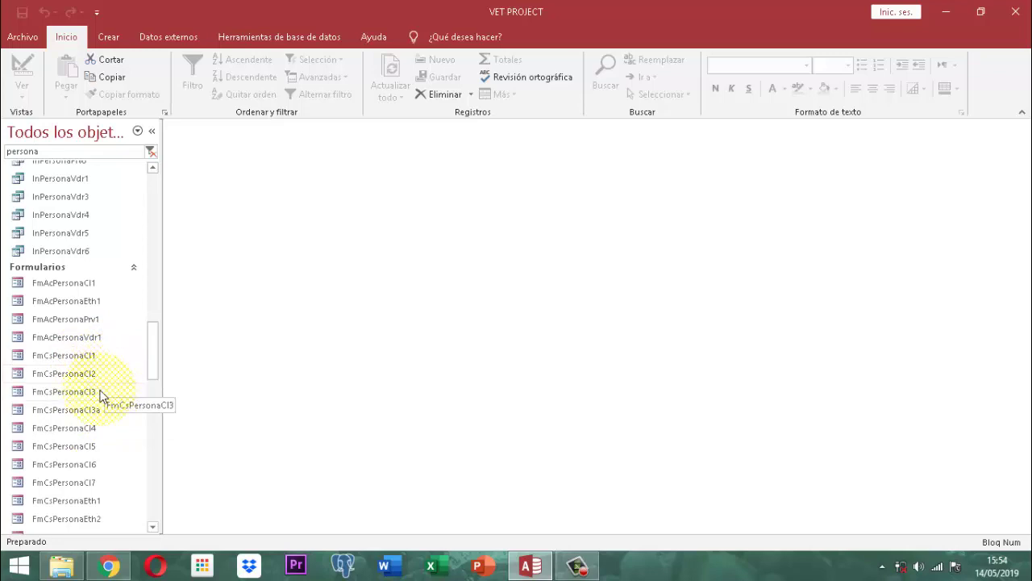
pyautogui.click(94, 448)
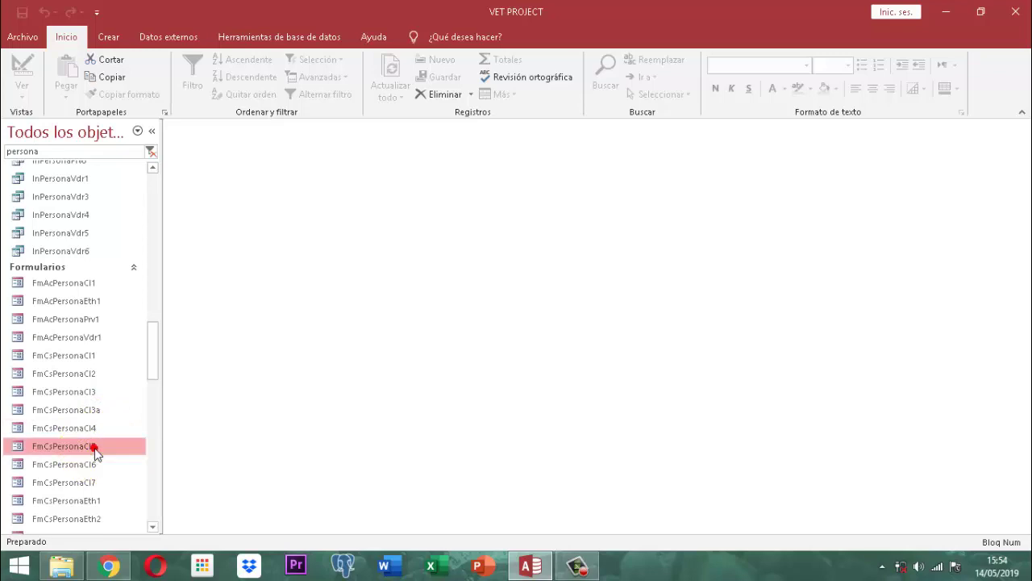
pyautogui.rightClick(94, 450)
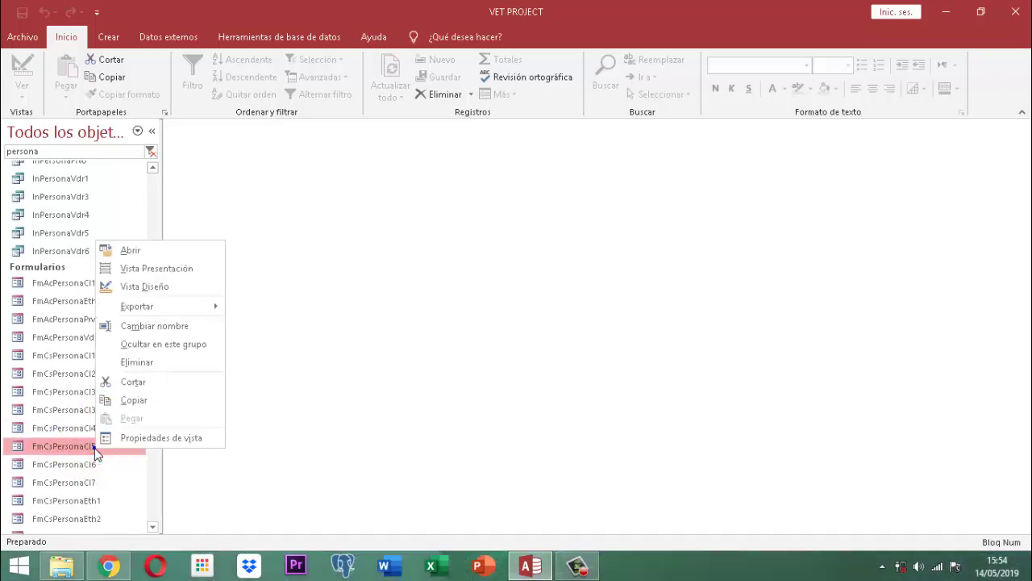
pyautogui.click(141, 288)
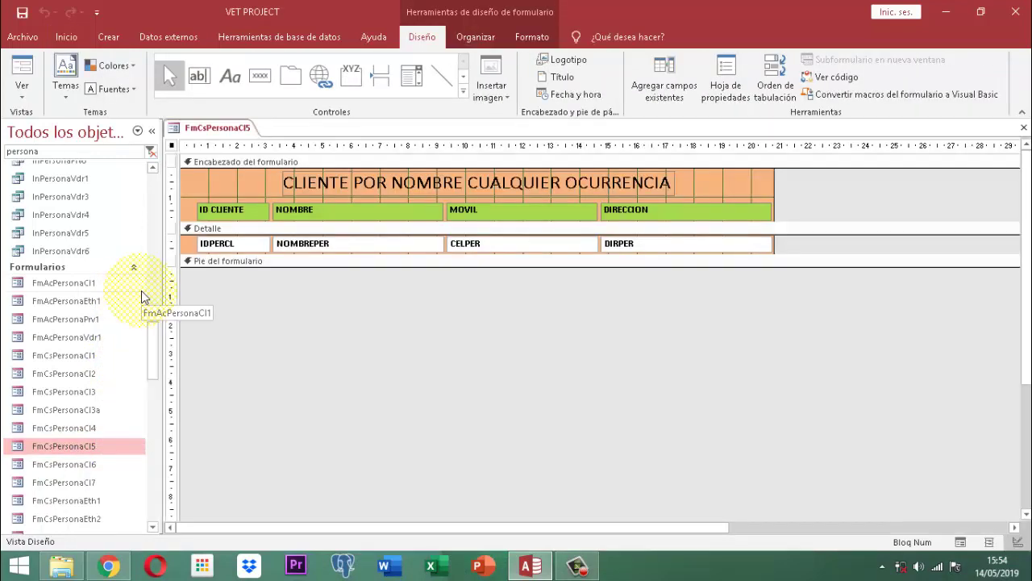
pyautogui.rightClick(234, 129)
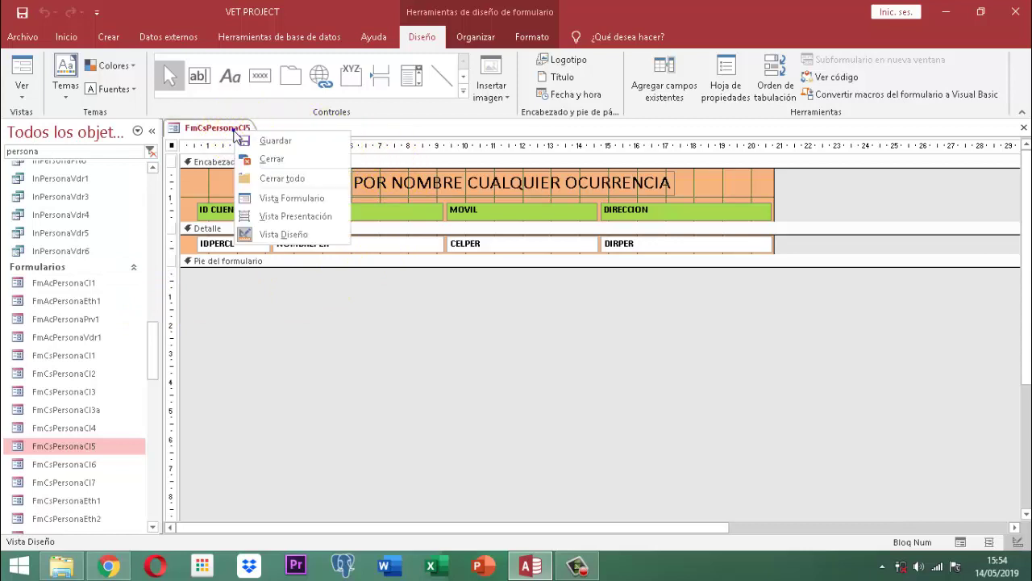
pyautogui.click(271, 159)
pyautogui.scroll(-2, 129, 458)
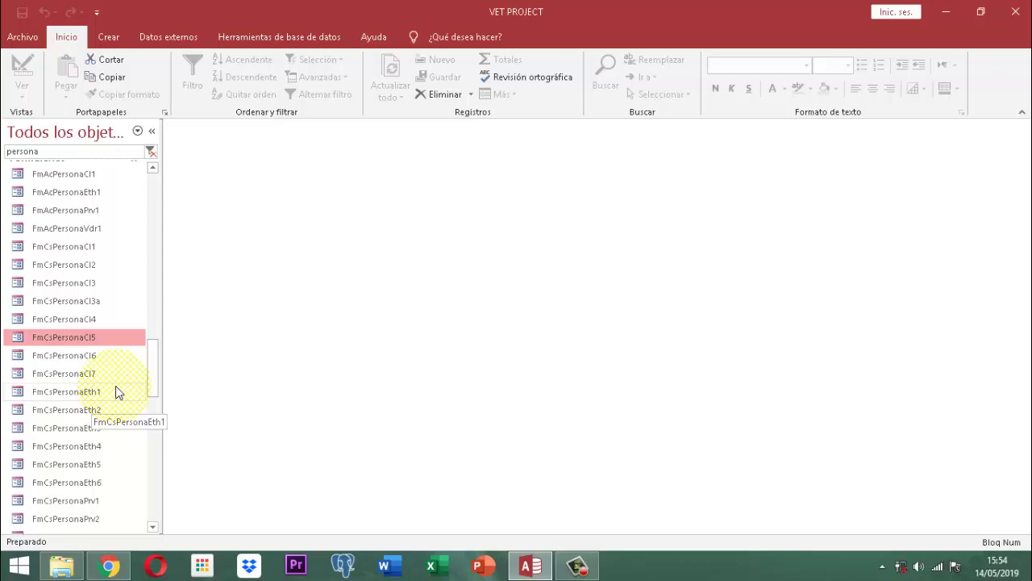
# Locate CsPersonaPrv1Db among the filtered 'persona' queries and bring up its actions menu
pyautogui.scroll(-2, 152, 386)
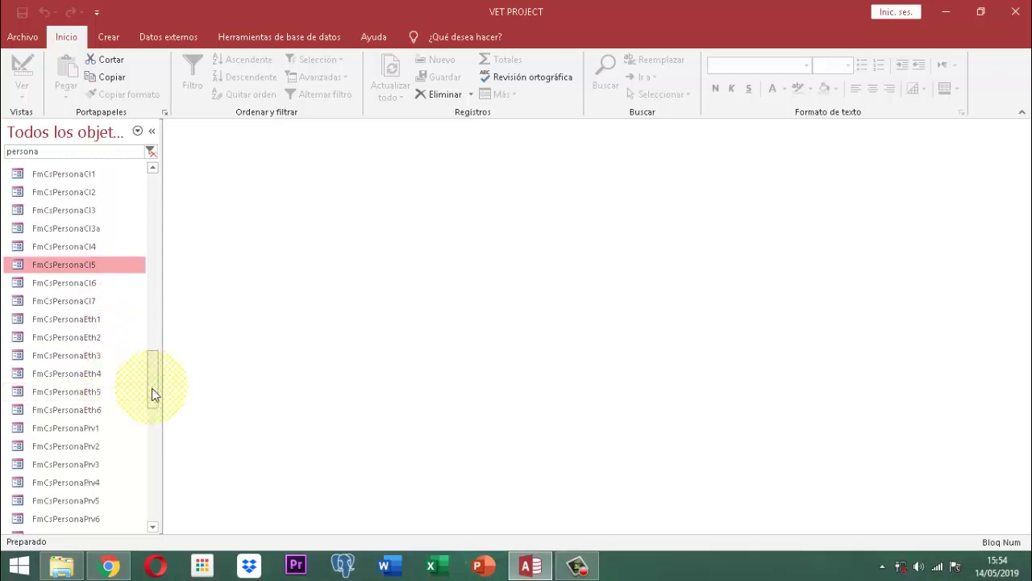
pyautogui.scroll(-1, 133, 409)
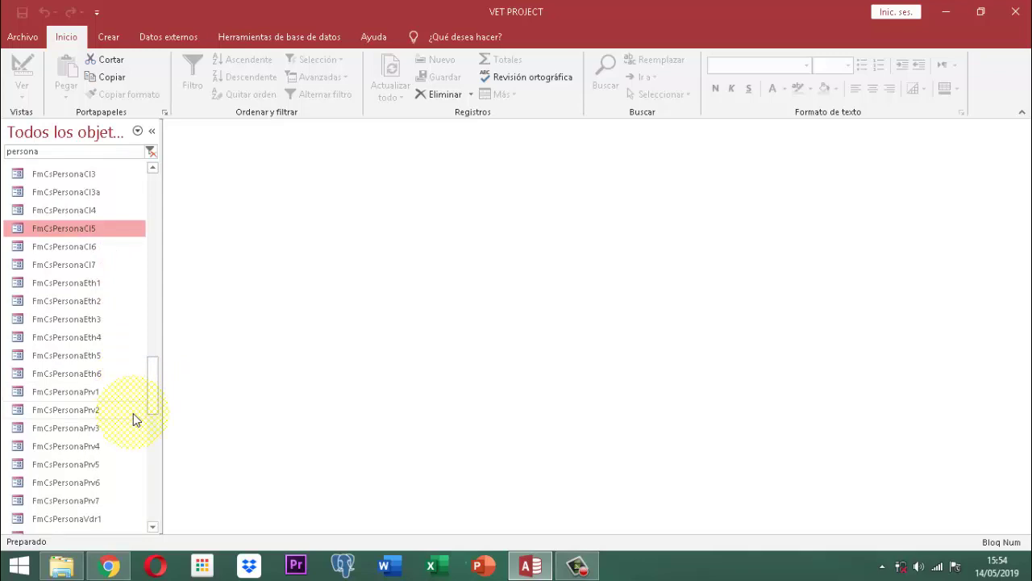
pyautogui.scroll(-1, 133, 413)
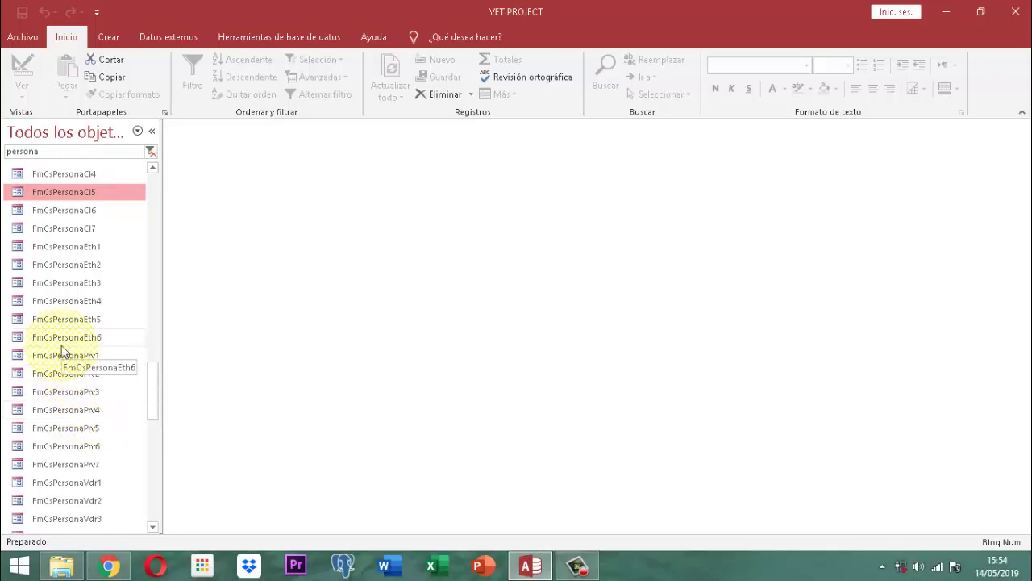
pyautogui.scroll(9, 62, 351)
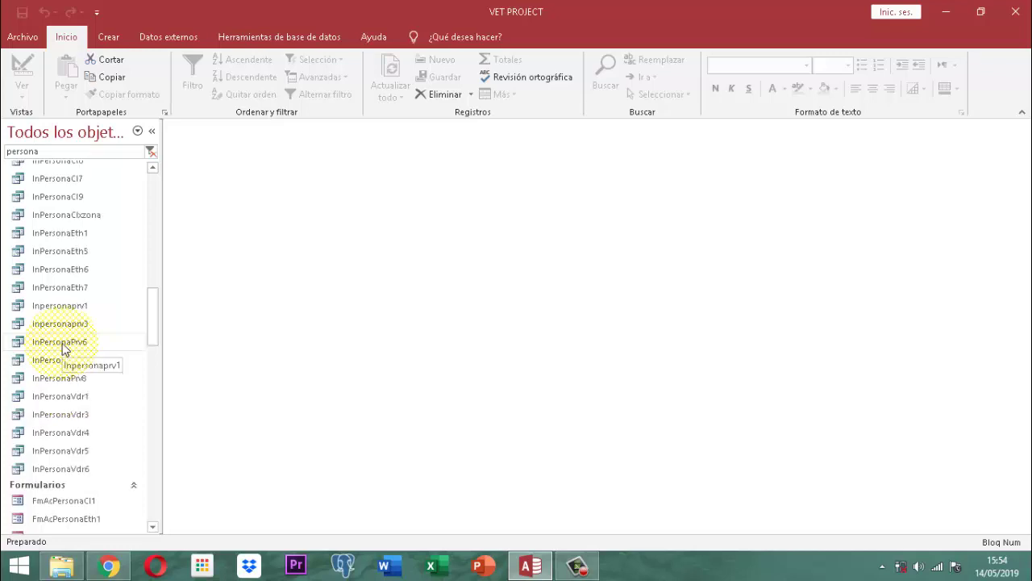
pyautogui.scroll(3, 62, 342)
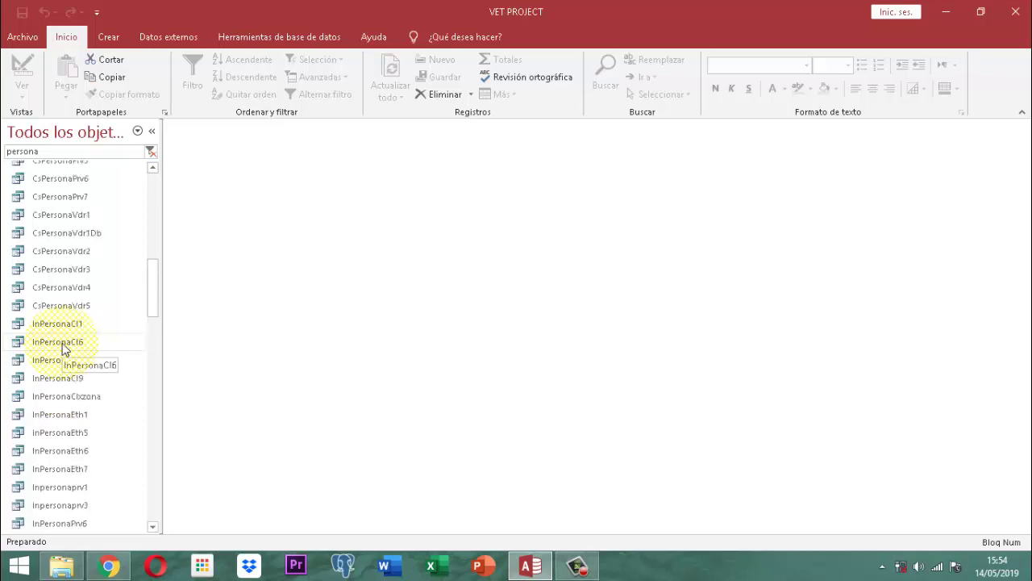
pyautogui.scroll(2, 62, 343)
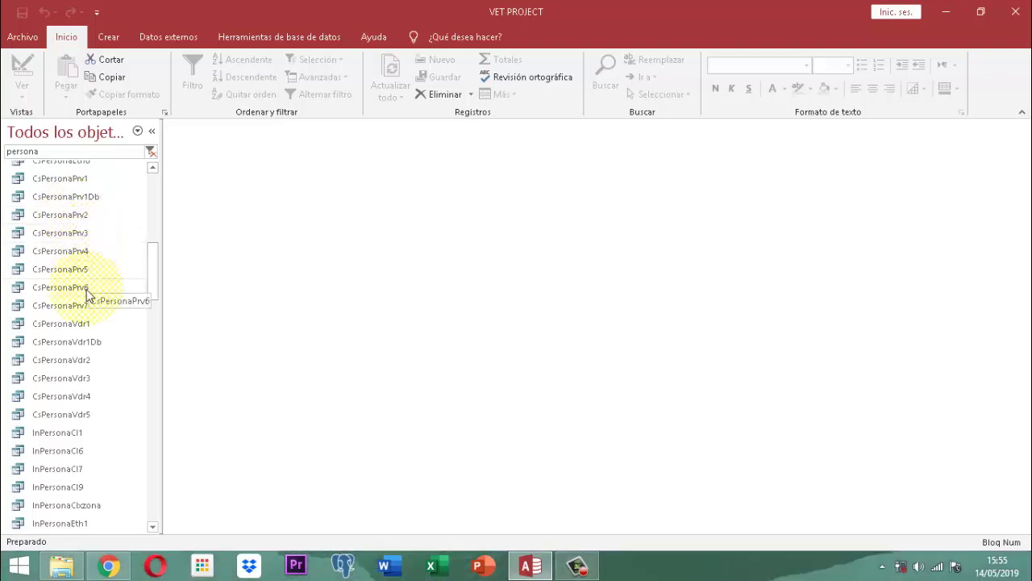
pyautogui.scroll(1, 91, 298)
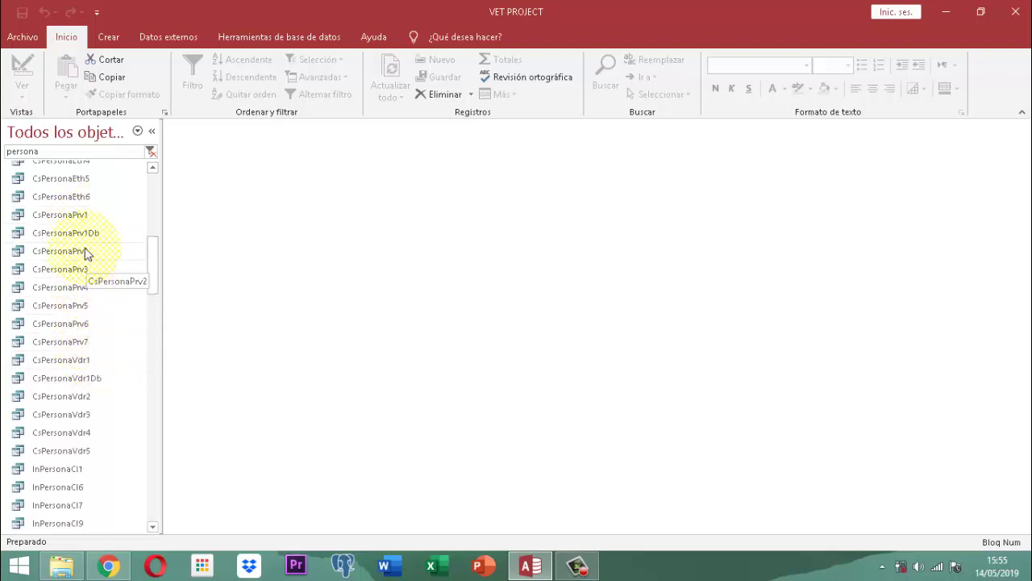
pyautogui.click(84, 221)
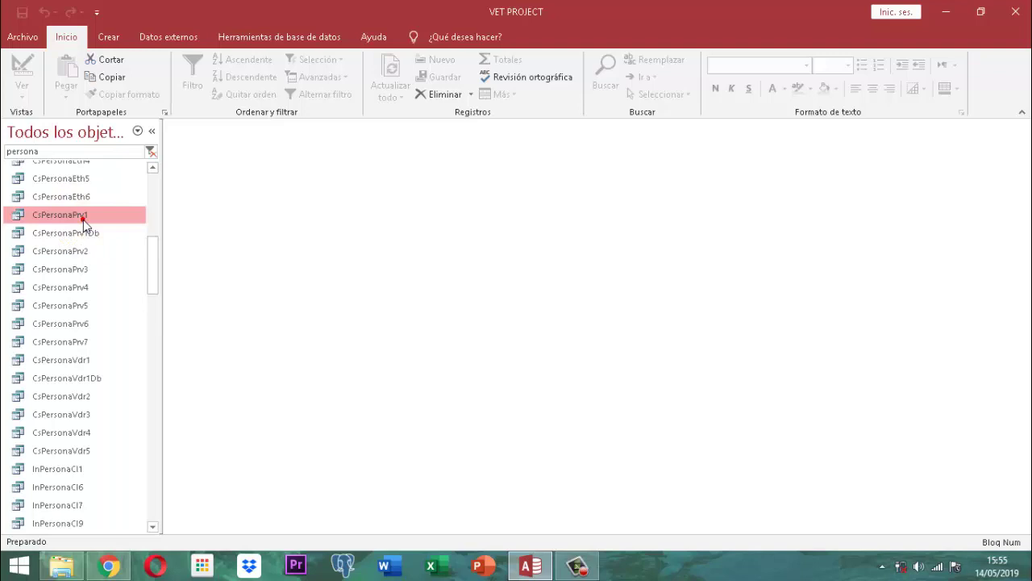
pyautogui.click(83, 218)
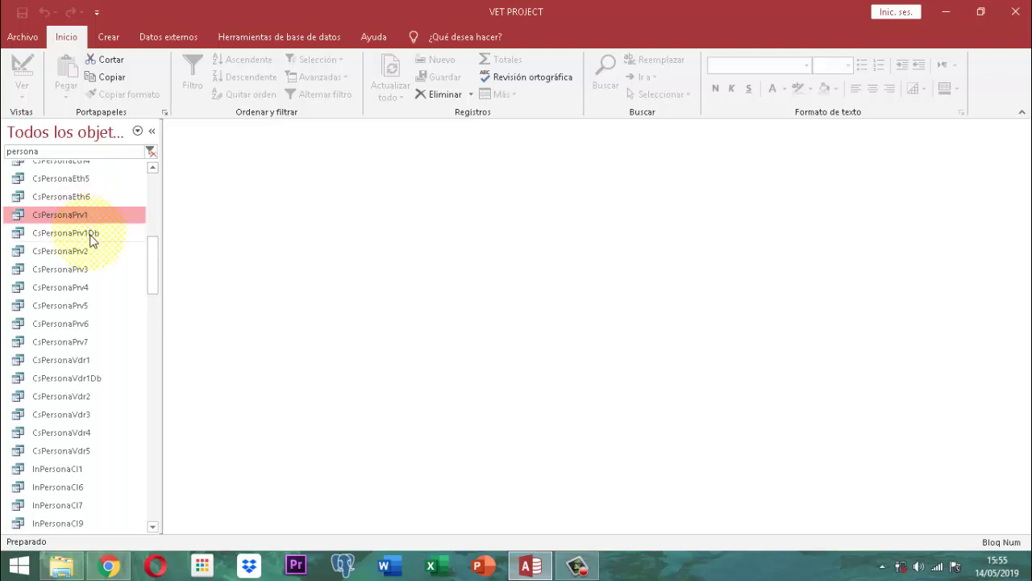
pyautogui.click(89, 234)
pyautogui.rightClick(88, 234)
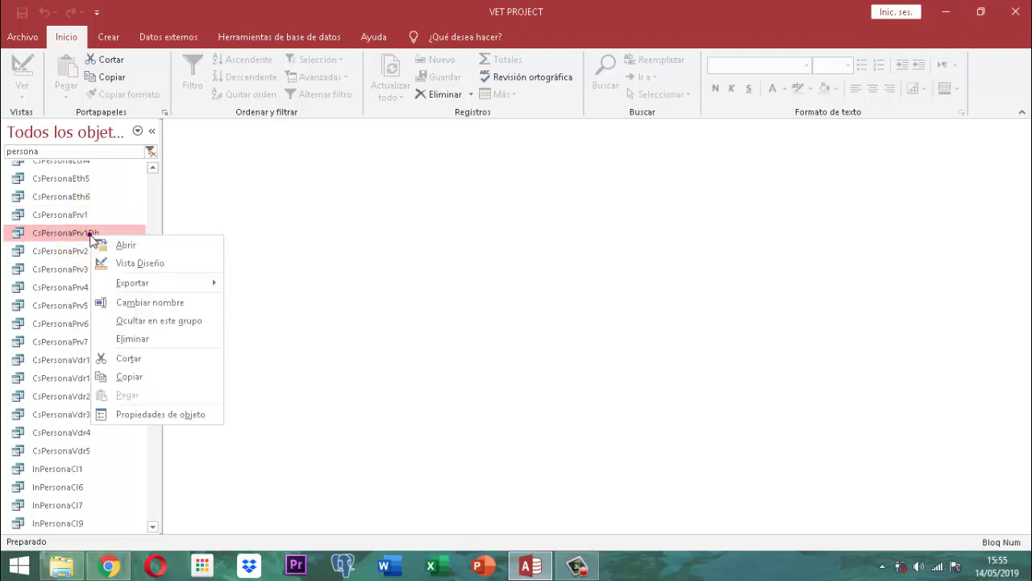
pyautogui.click(139, 265)
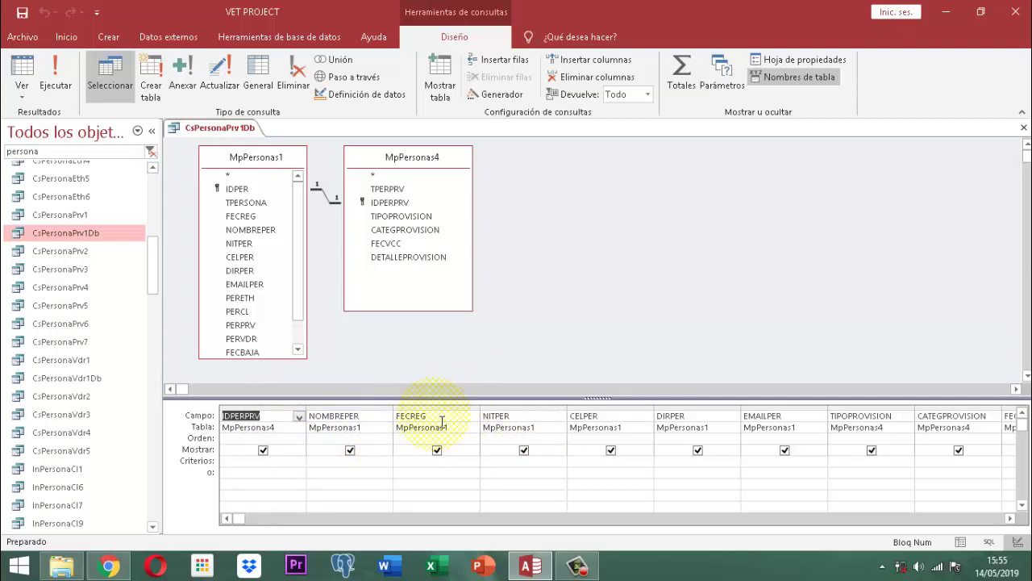
pyautogui.rightClick(211, 132)
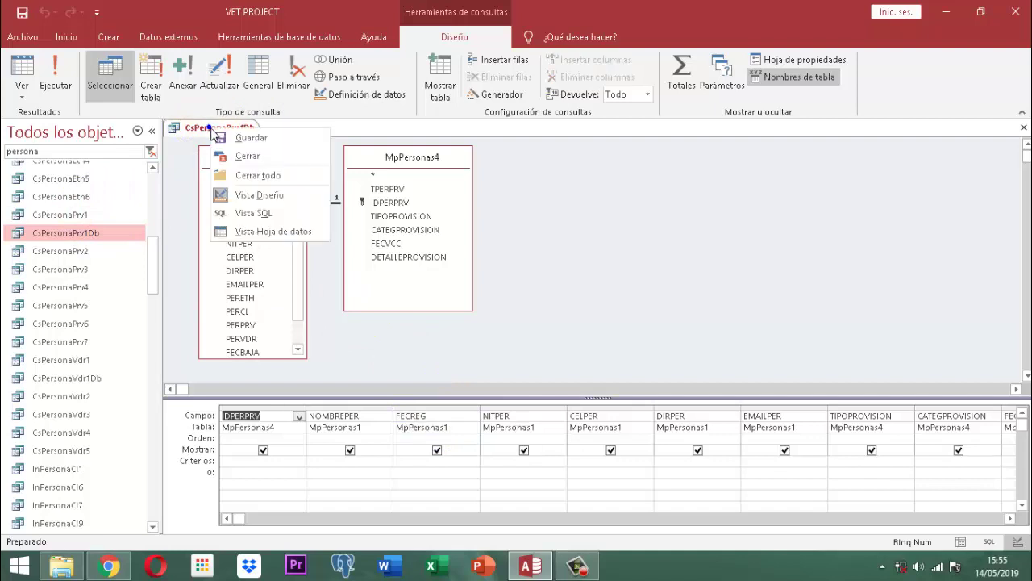
pyautogui.click(246, 157)
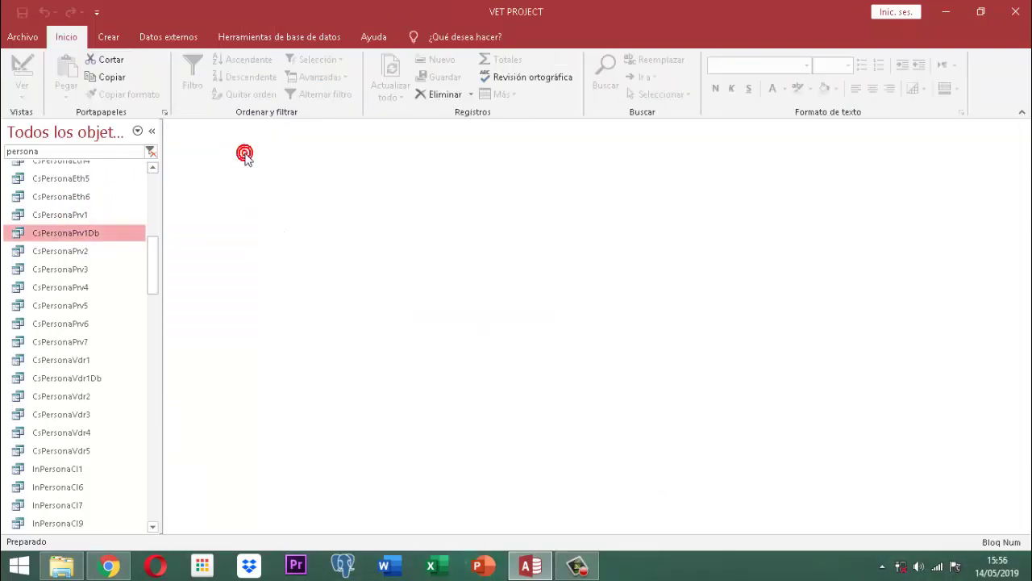
# Filter the navigation pane with 'panel ini' and open the PANEL INICIAL form
pyautogui.click(106, 151)
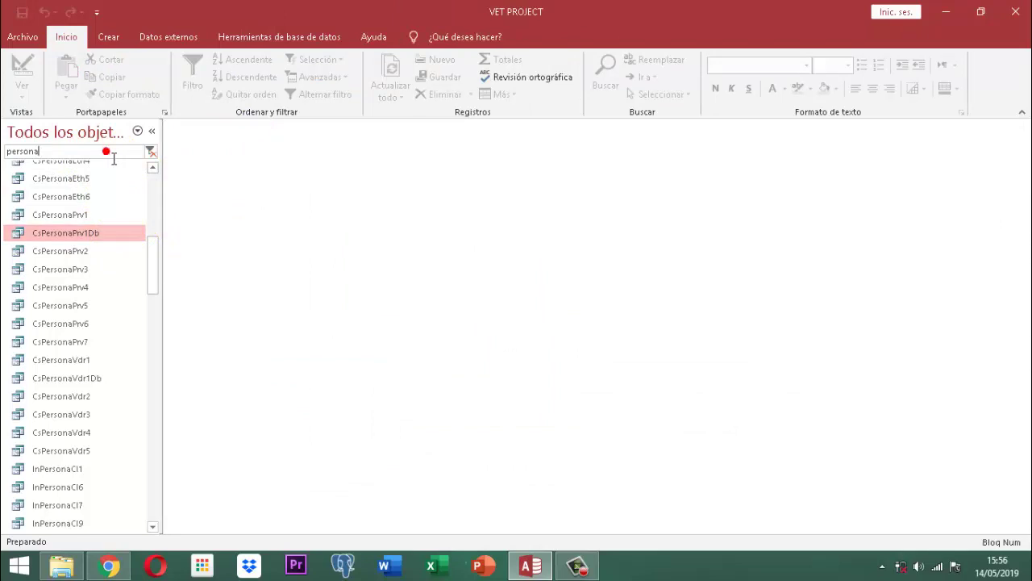
pyautogui.press('BackSpace')
pyautogui.press('BackSpace')
pyautogui.press('BackSpace')
pyautogui.press('BackSpace')
pyautogui.press('BackSpace')
pyautogui.press('BackSpace')
pyautogui.press('BackSpace')
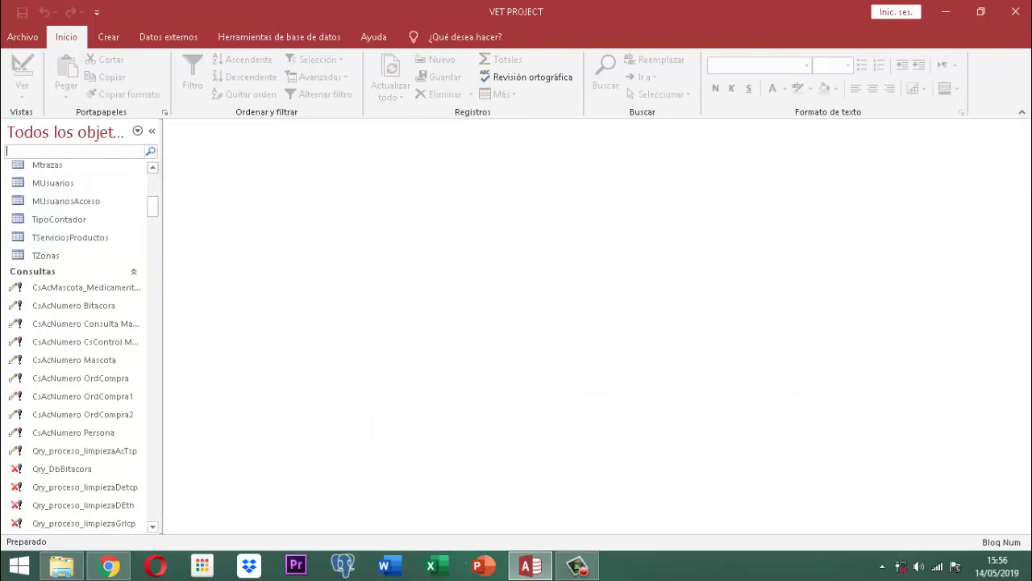
pyautogui.write('panel ini')
pyautogui.doubleClick(59, 183)
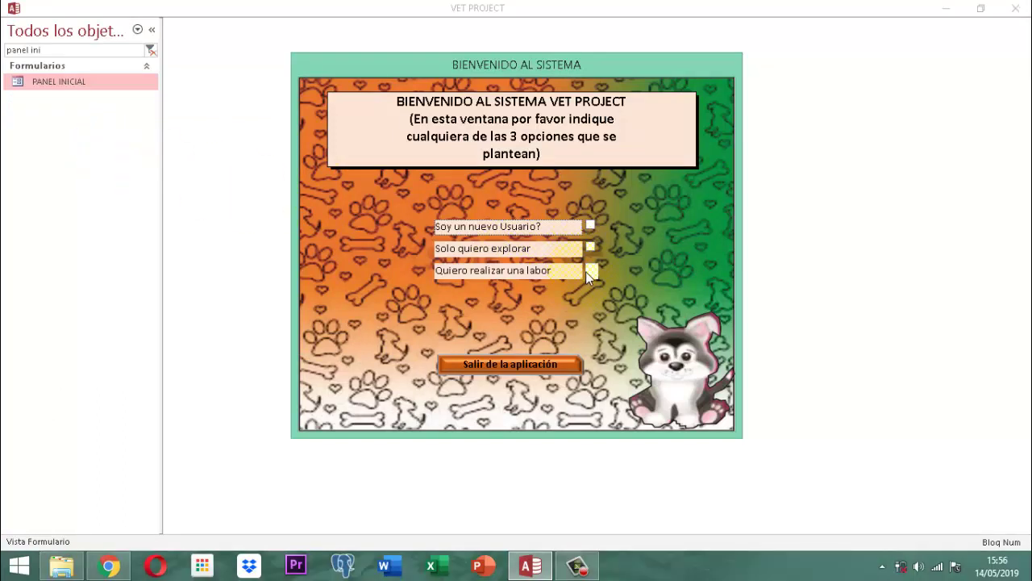
# Log in to VET PROJECT with a user account and its password
pyautogui.click(586, 271)
pyautogui.scroll(-2, 410, 259)
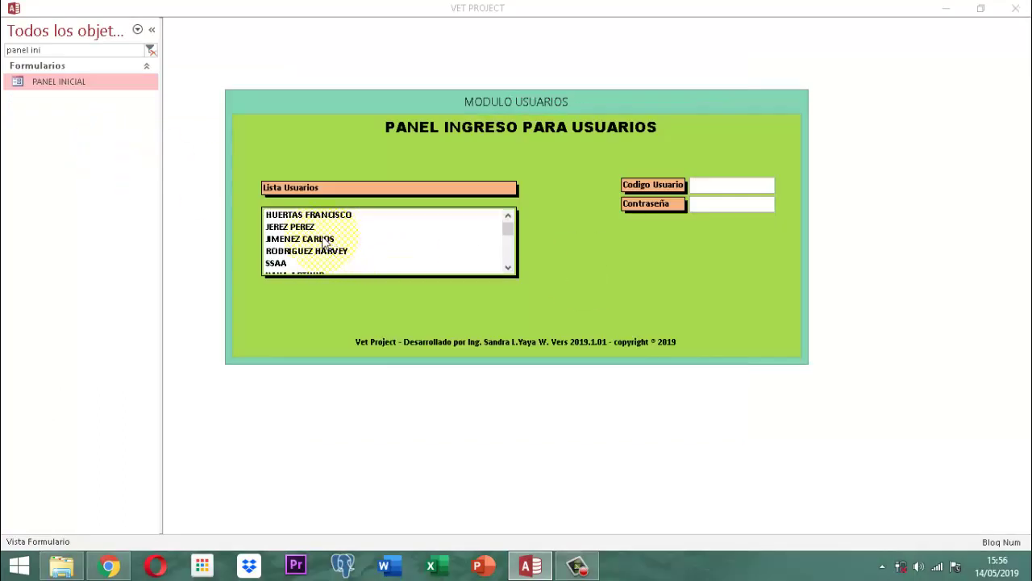
pyautogui.click(322, 240)
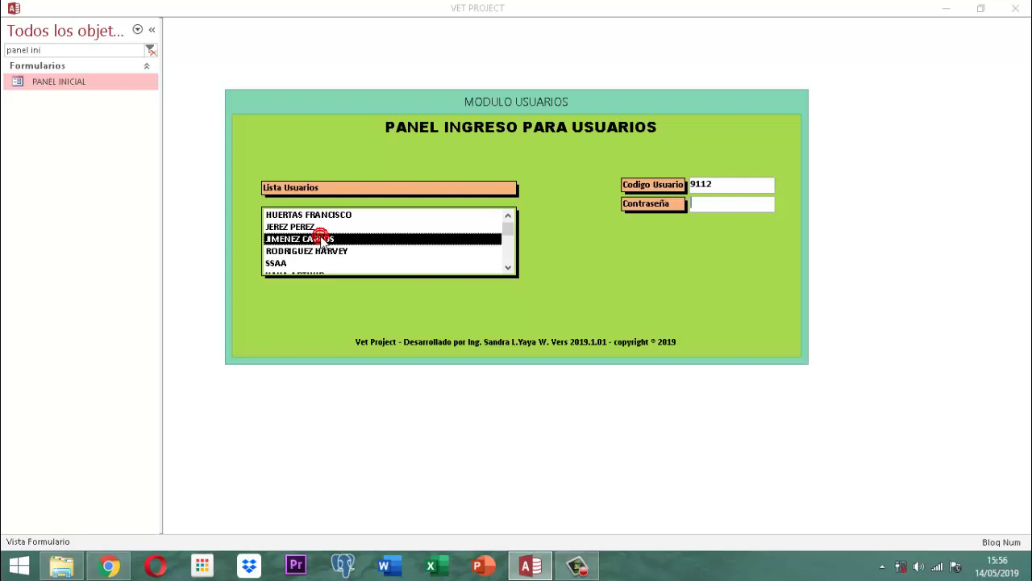
pyautogui.press('Tab')
pyautogui.write('***')
pyautogui.press('Return')
pyautogui.press('Return')
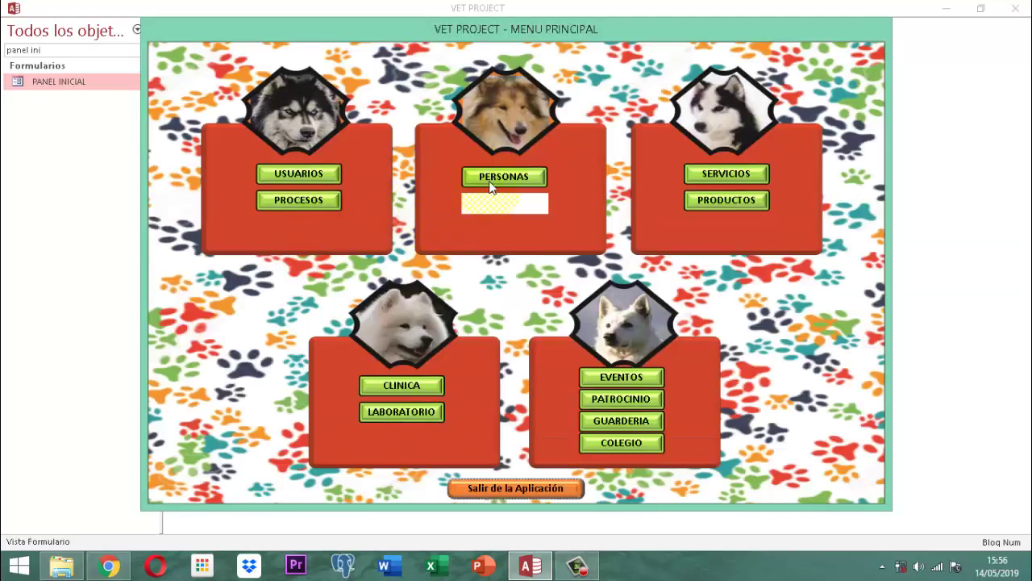
# Open Personas > Consultar > Proveedores to show the provider consultation sheet
pyautogui.click(499, 177)
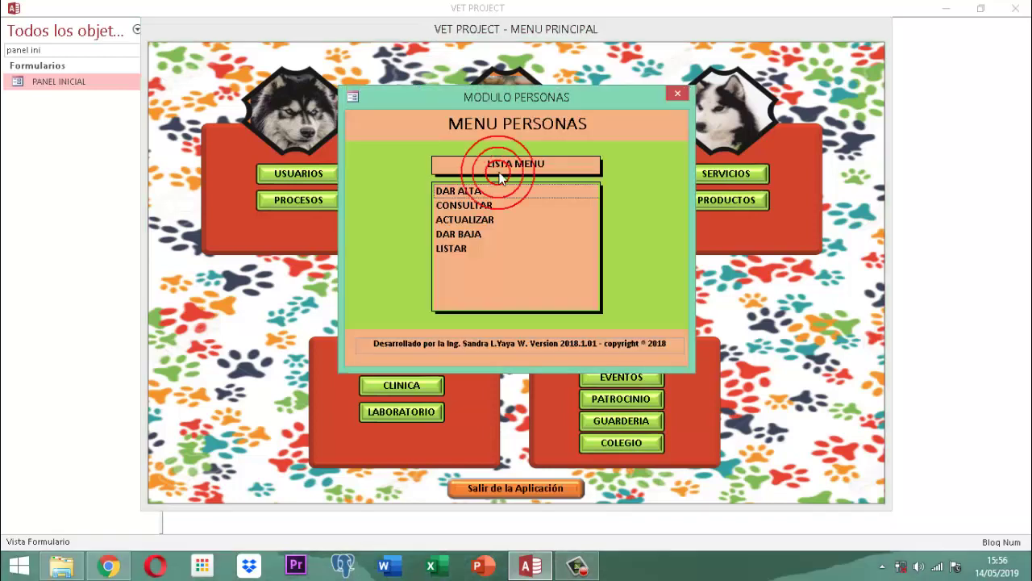
pyautogui.doubleClick(482, 206)
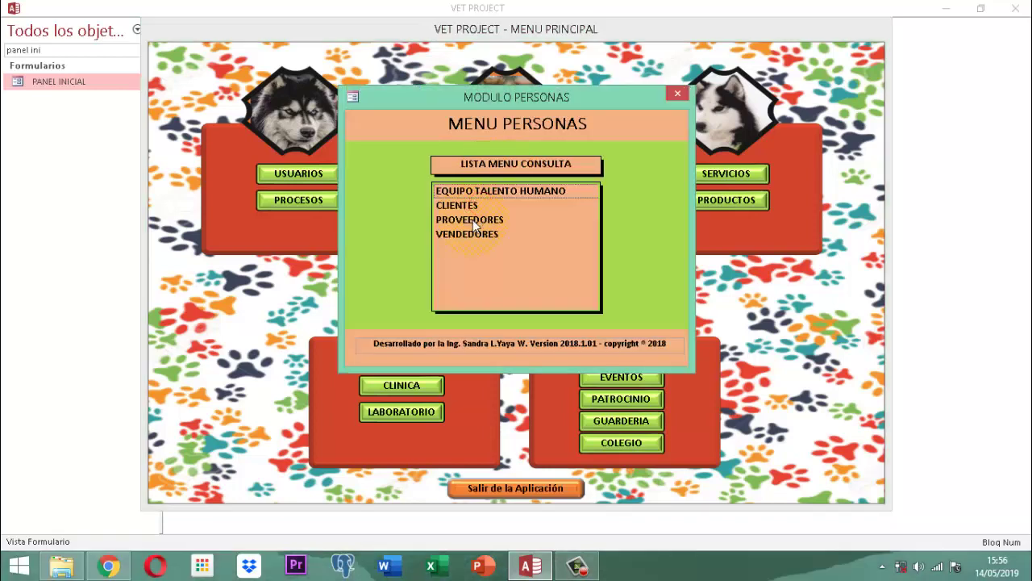
pyautogui.doubleClick(471, 220)
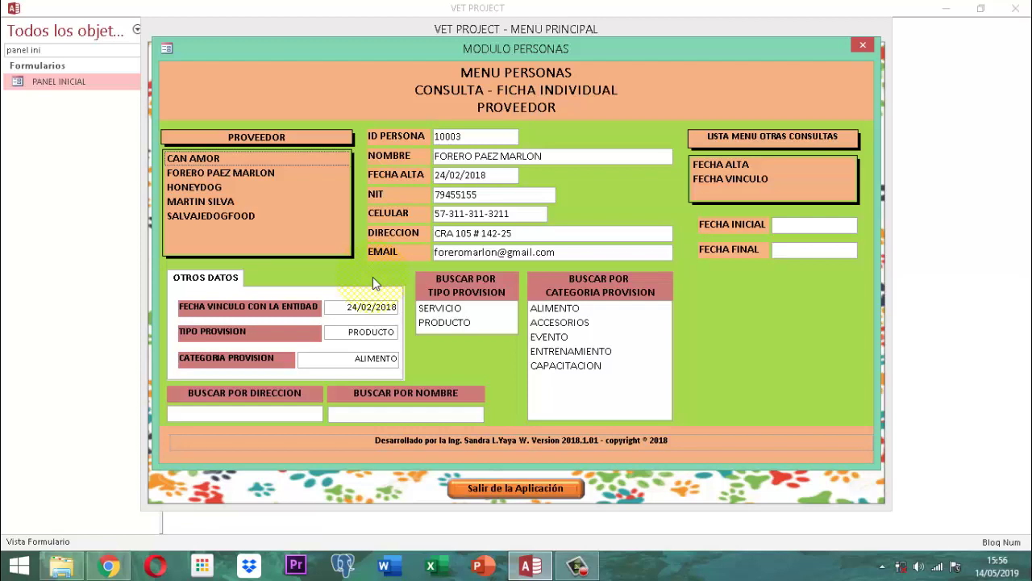
# Browse provider records like CAN AMOR, HONEYDOG and SALVAJEDOGFOOD, then switch to Vista Diseño
pyautogui.click(192, 160)
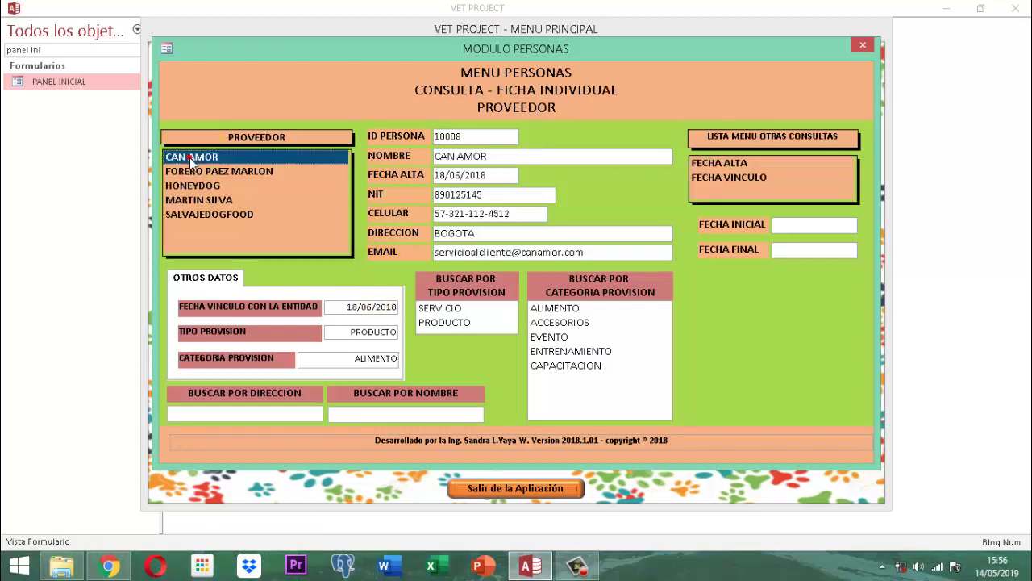
pyautogui.click(187, 171)
pyautogui.click(190, 186)
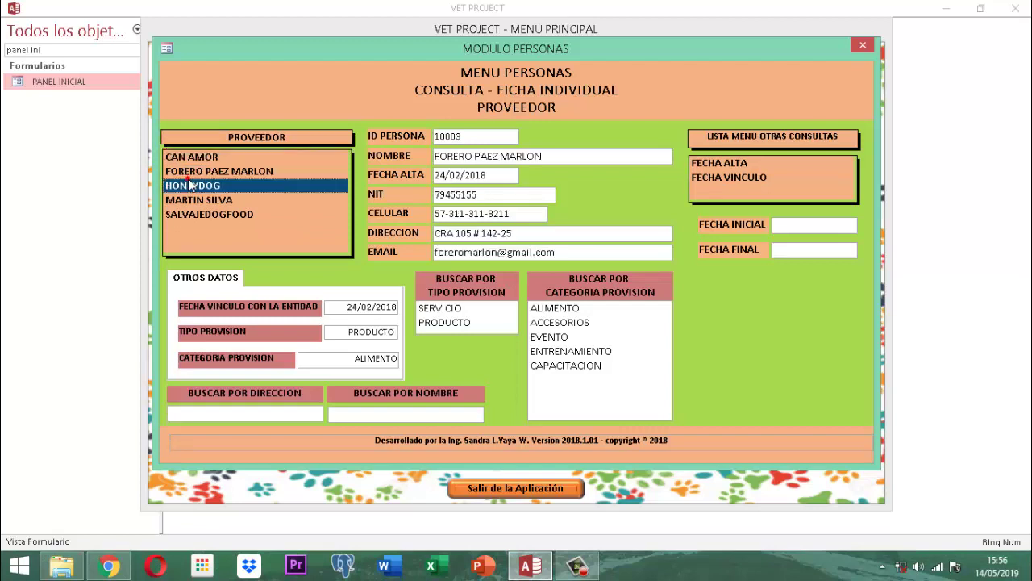
pyautogui.click(196, 199)
pyautogui.click(199, 213)
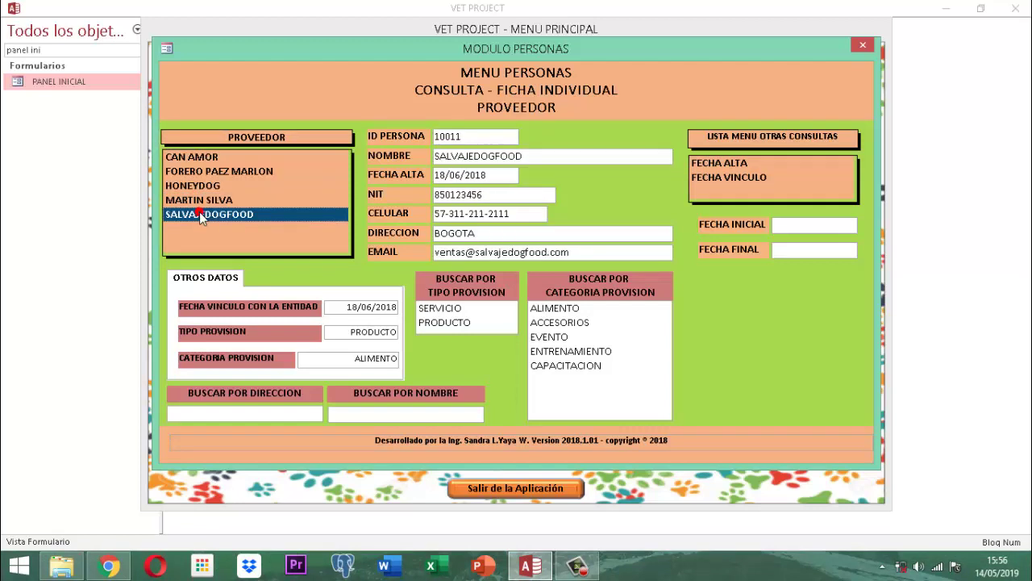
pyautogui.rightClick(466, 55)
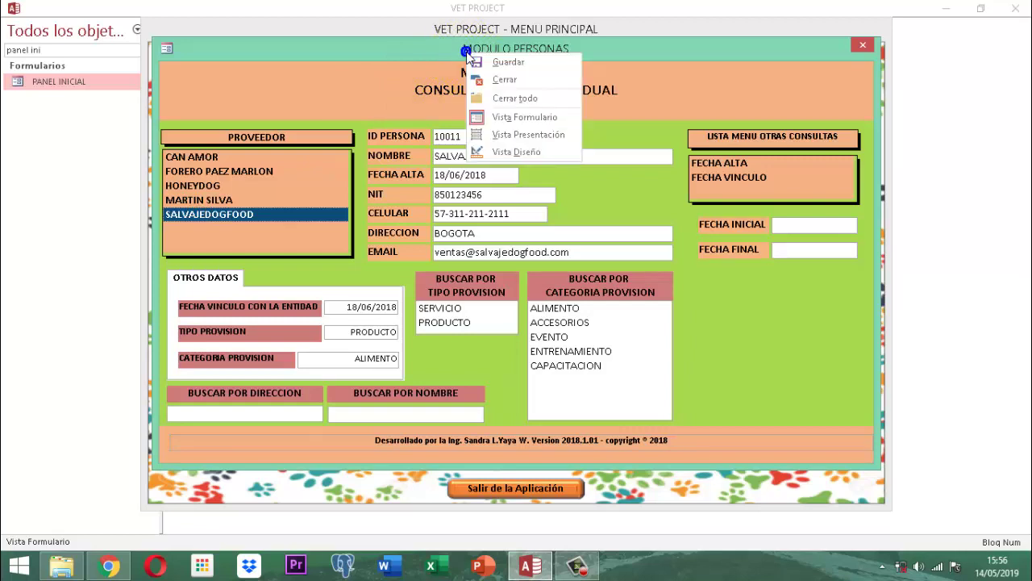
pyautogui.click(512, 151)
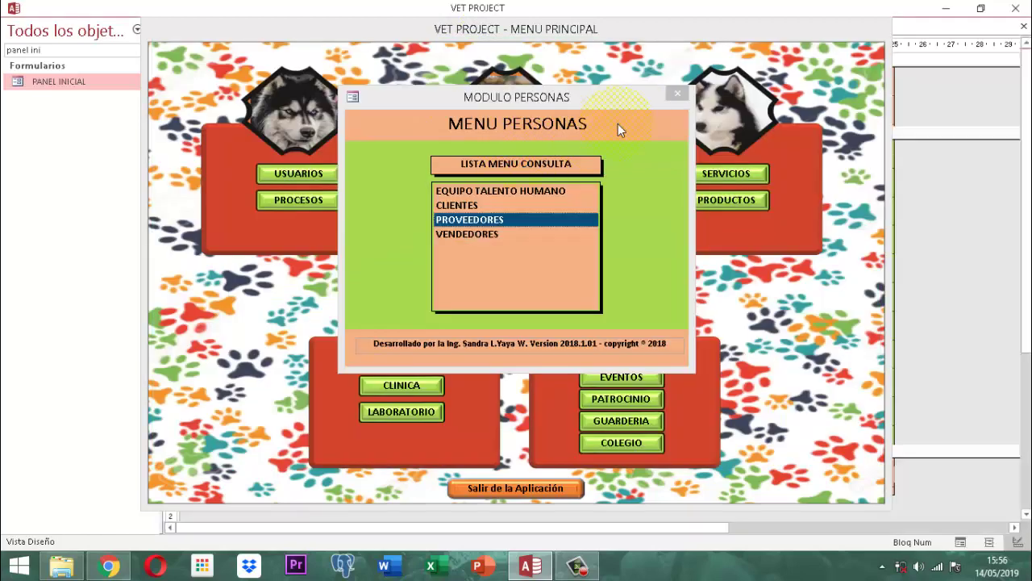
# Close the Personas module and the VET PROJECT main menu to reveal the form design
pyautogui.click(679, 94)
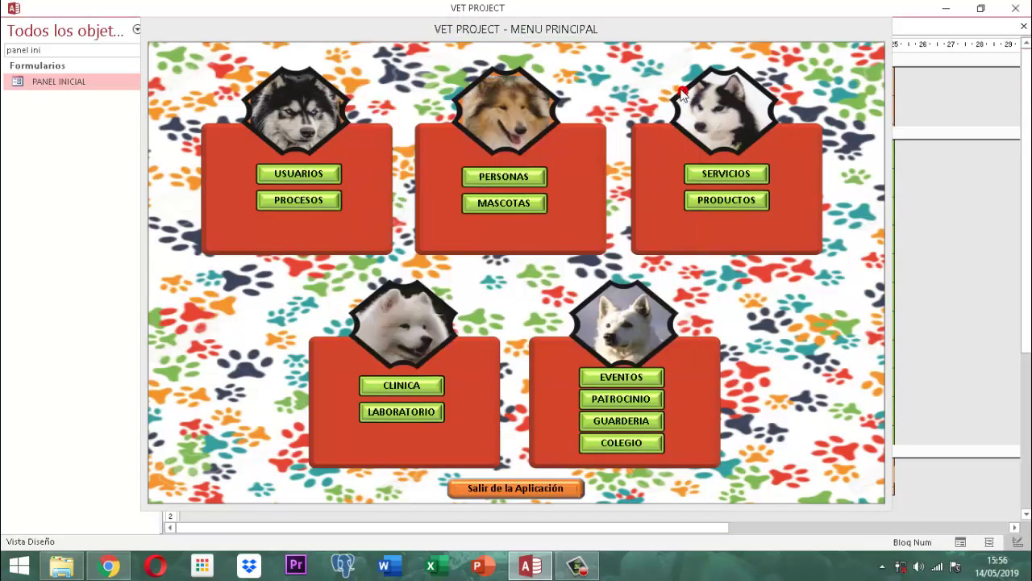
pyautogui.rightClick(633, 31)
pyautogui.click(668, 65)
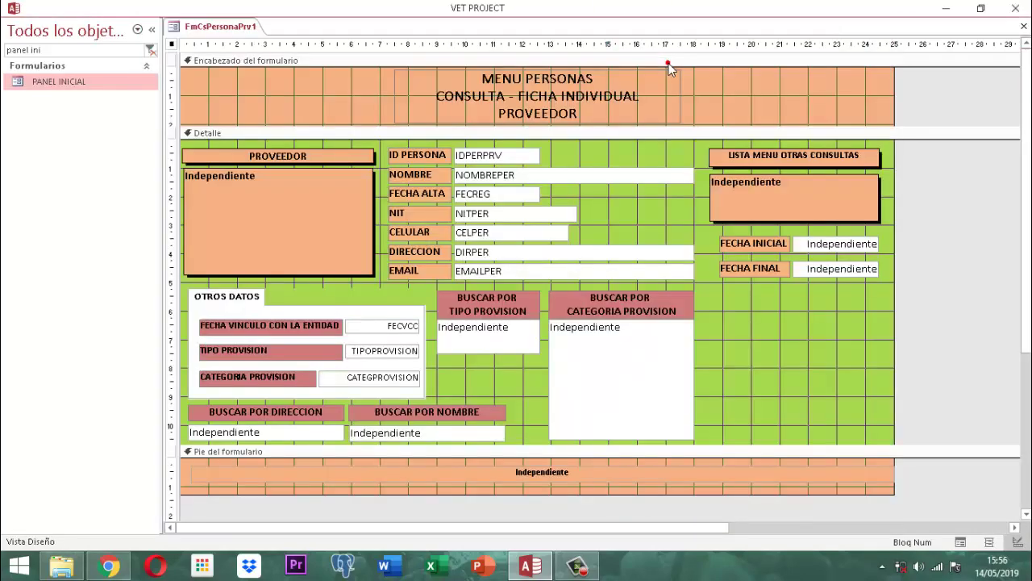
# Check the form's properties (record source CsPersonaPrv1), then close the FmCsPersonaPrv1 design
pyautogui.rightClick(173, 46)
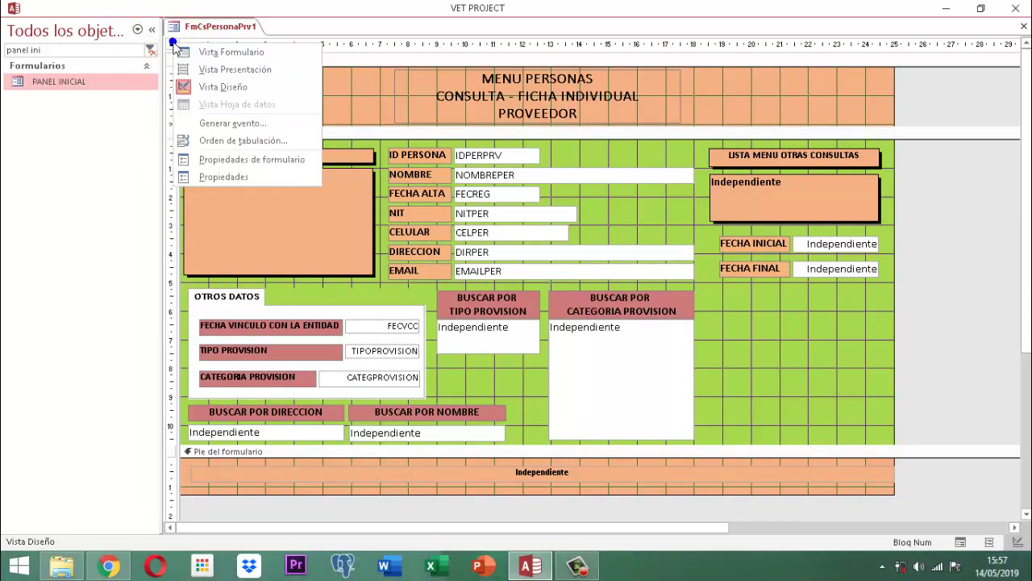
pyautogui.click(216, 176)
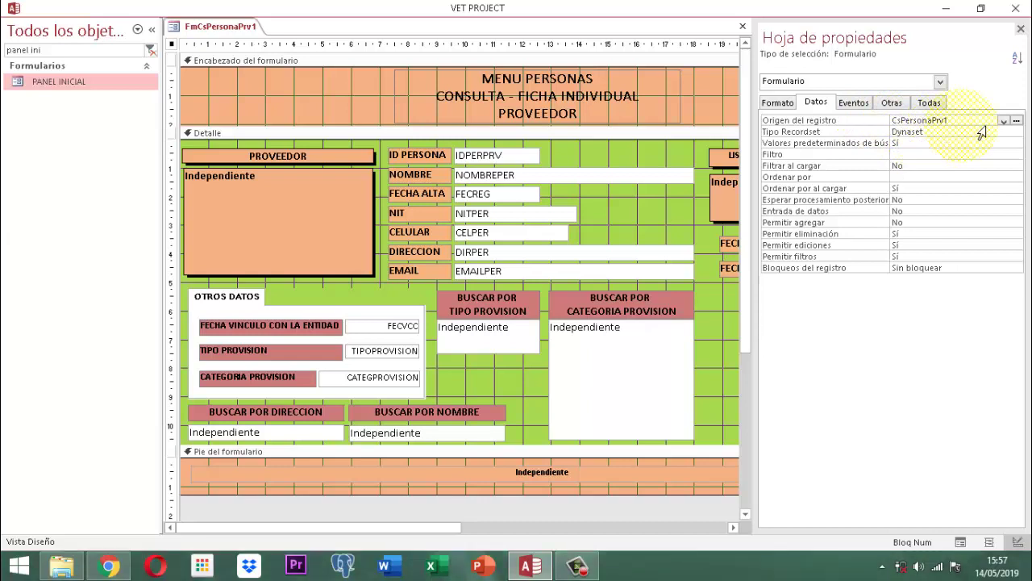
pyautogui.click(1020, 31)
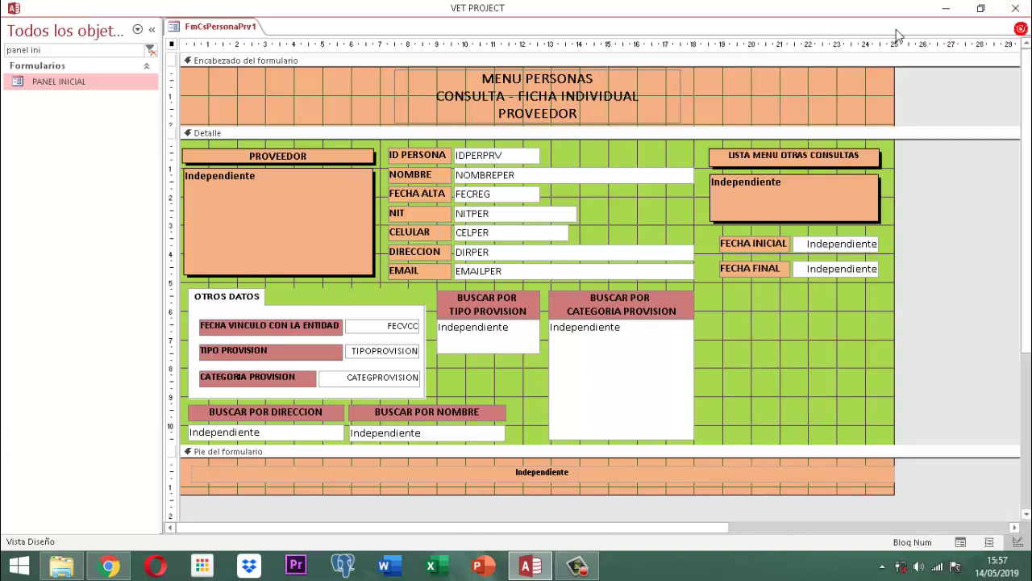
pyautogui.rightClick(256, 28)
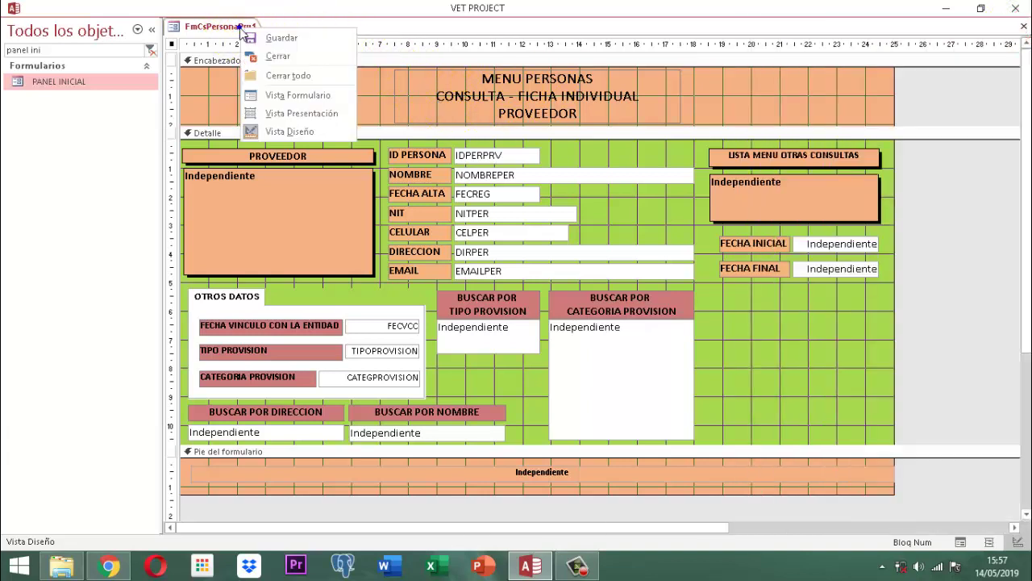
pyautogui.click(272, 57)
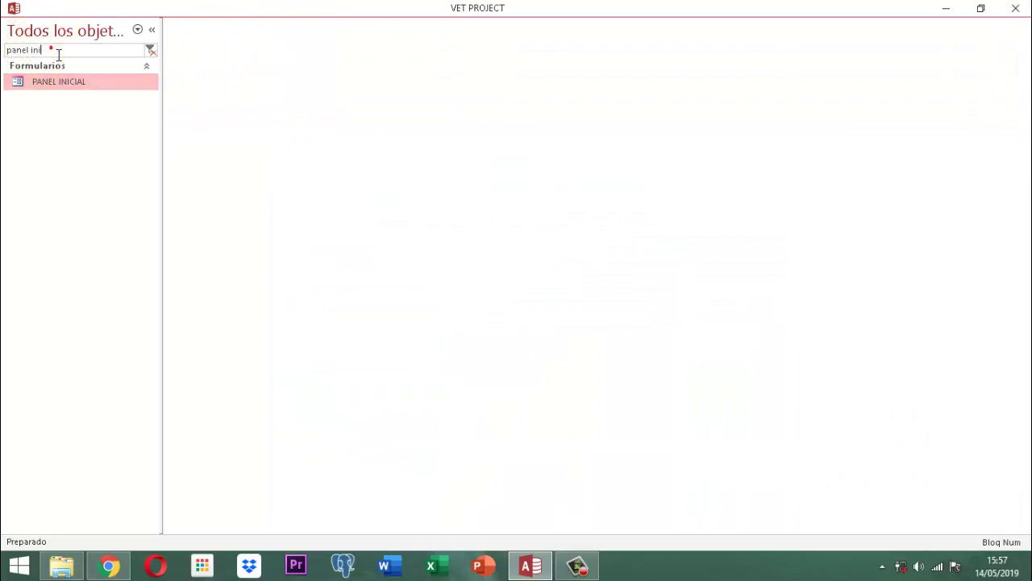
# Open PANEL INICIAL and log in as a user with the password
pyautogui.click(52, 49)
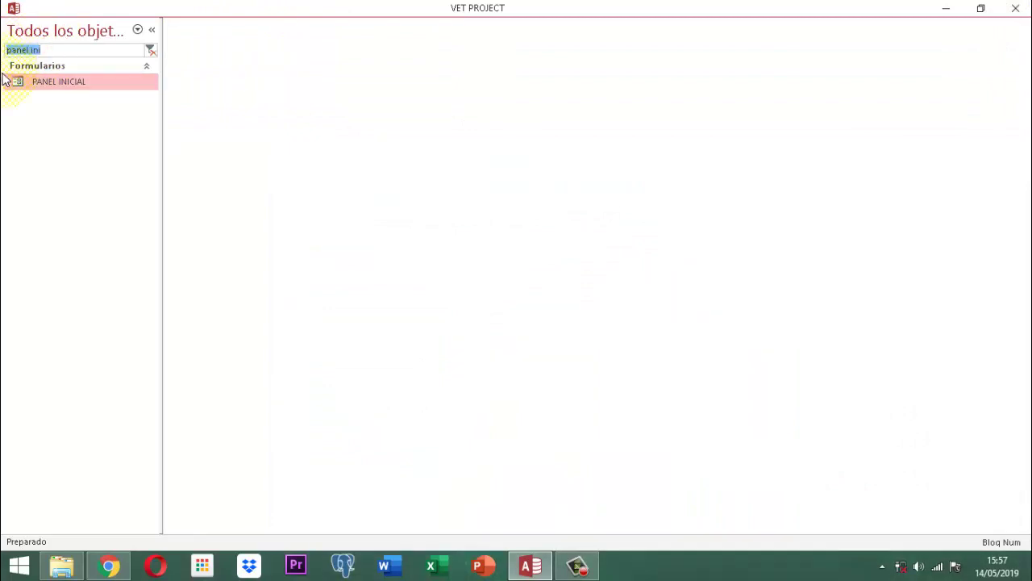
pyautogui.doubleClick(50, 86)
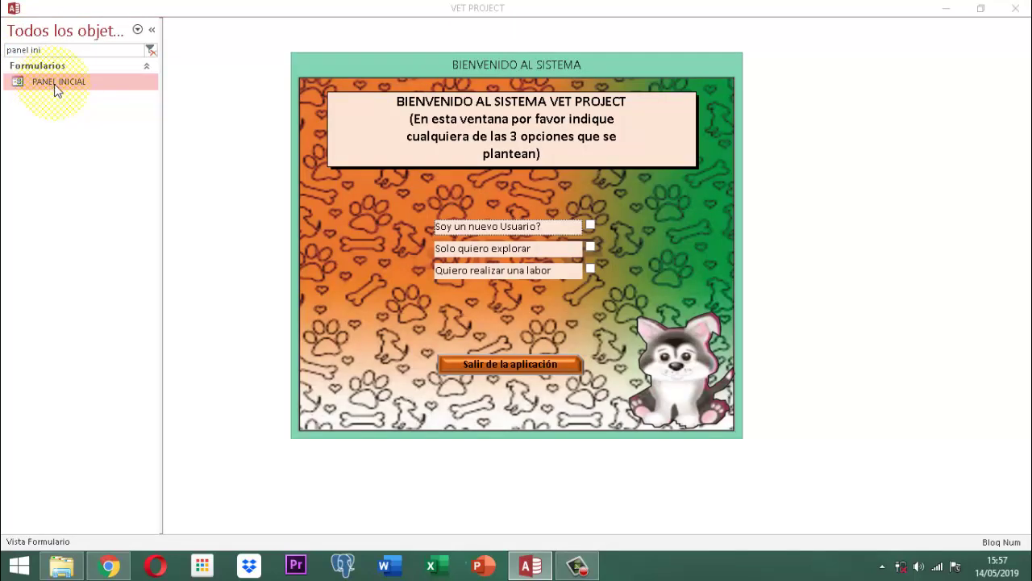
pyautogui.click(591, 271)
pyautogui.scroll(-1, 326, 231)
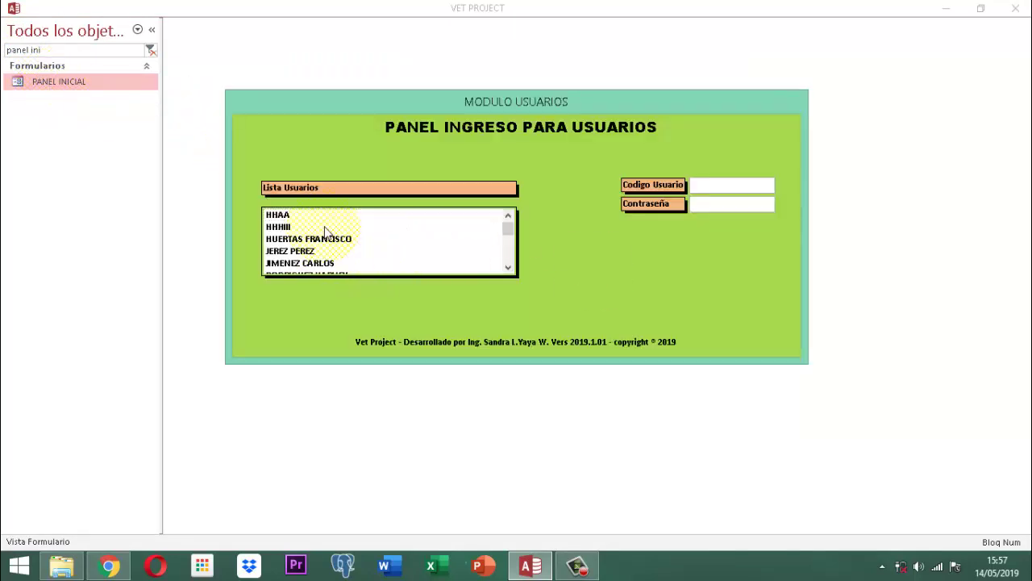
pyautogui.click(325, 263)
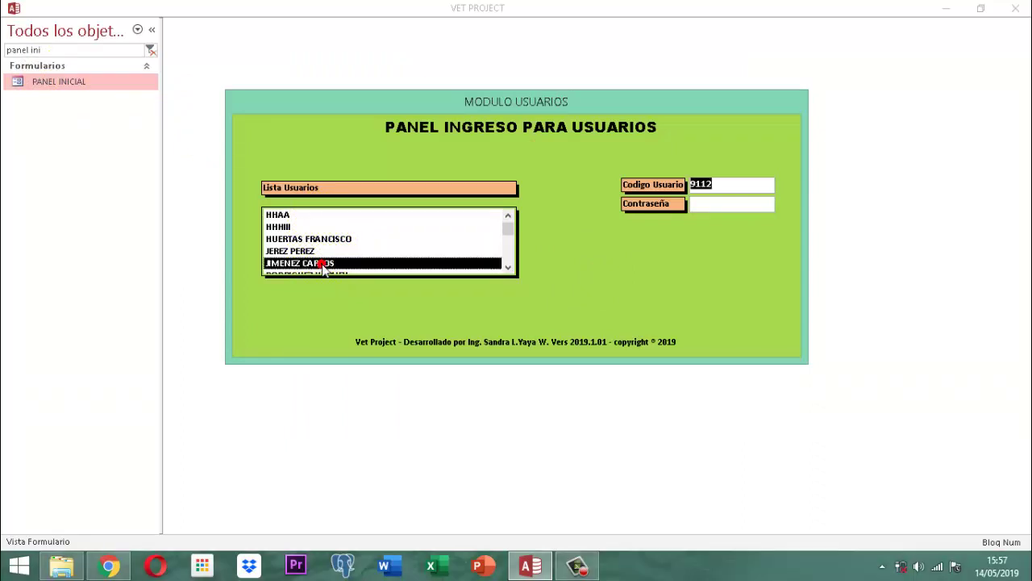
pyautogui.write('****')
pyautogui.press('Return')
pyautogui.press('Return')
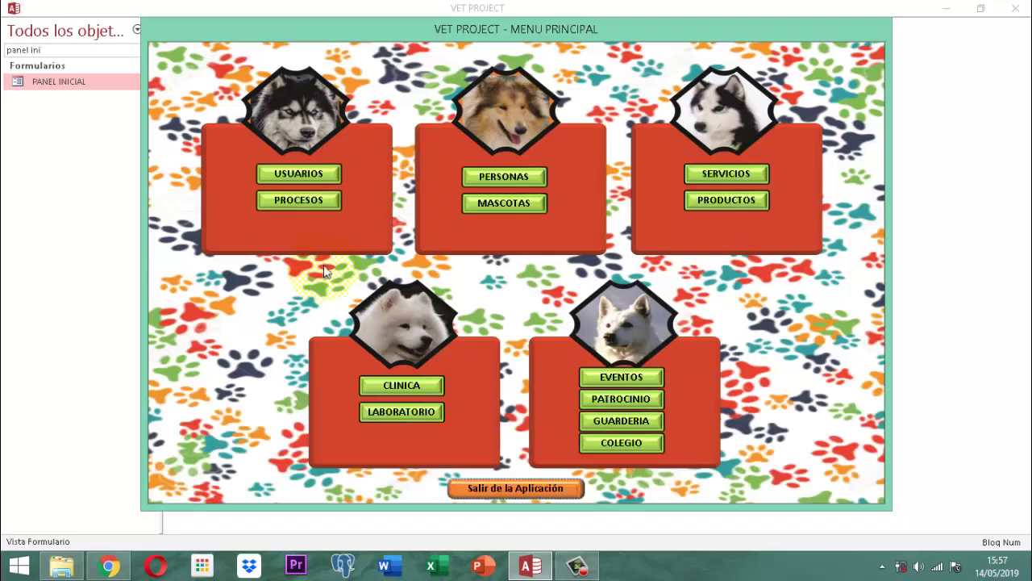
# Activate the option buttons in PROCESOS with the activation key, then close the main menu
pyautogui.click(293, 205)
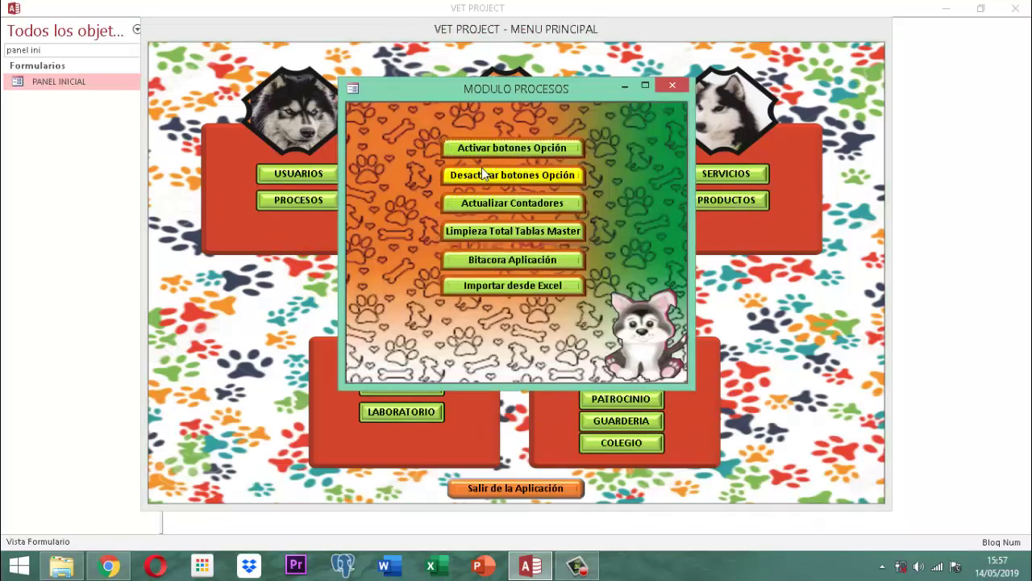
pyautogui.click(515, 148)
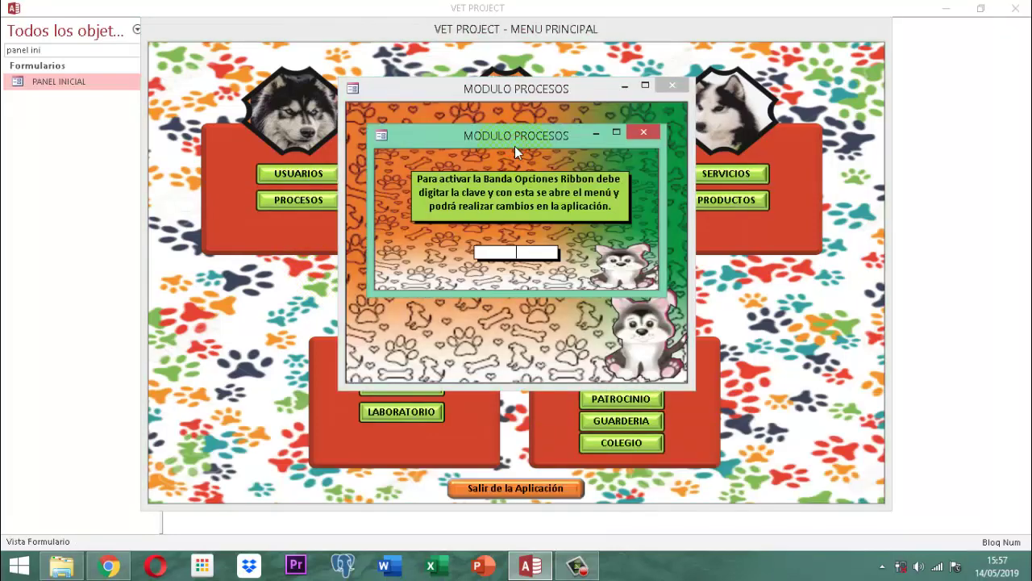
pyautogui.write('********')
pyautogui.press('Return')
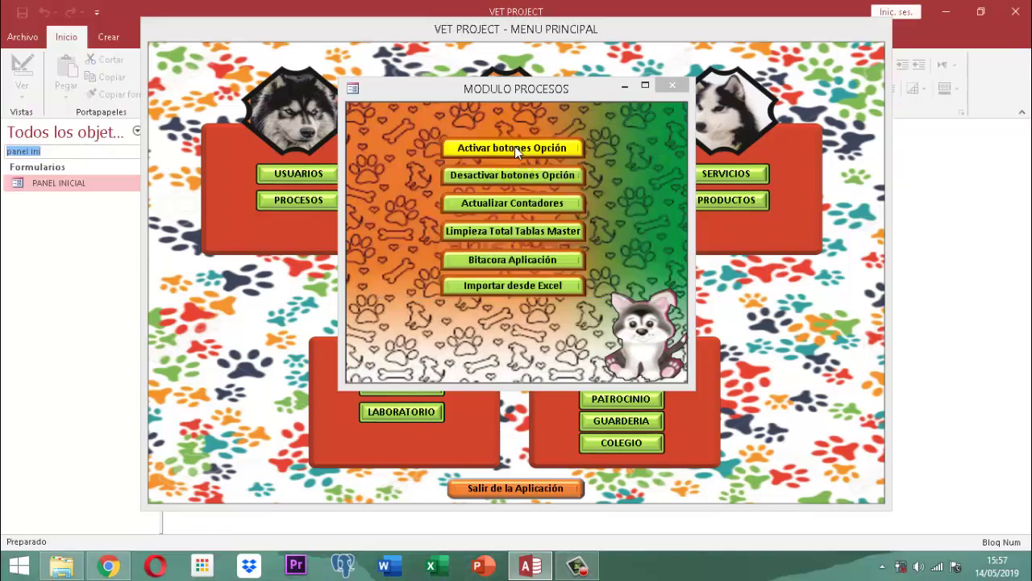
pyautogui.click(669, 85)
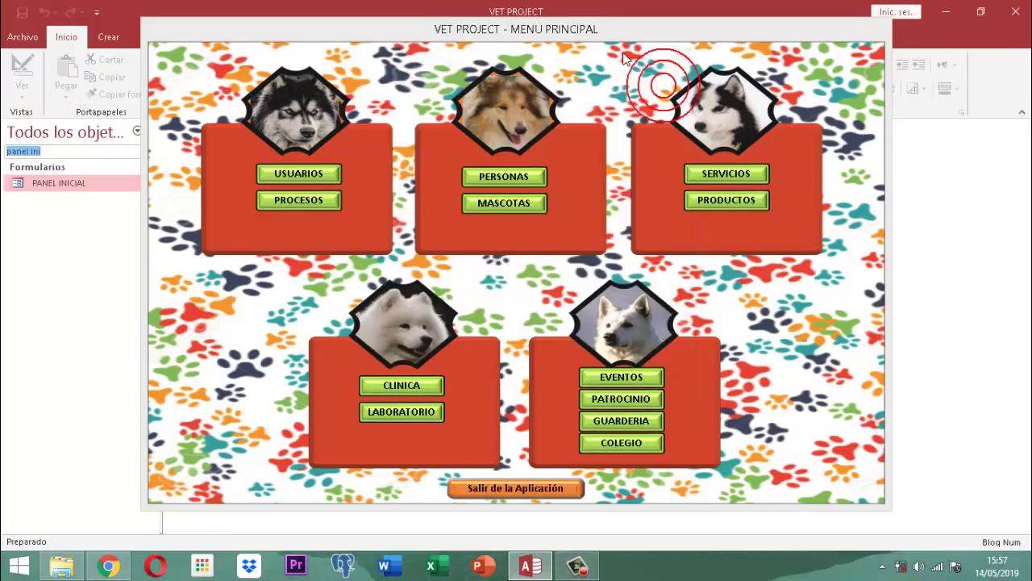
pyautogui.rightClick(611, 38)
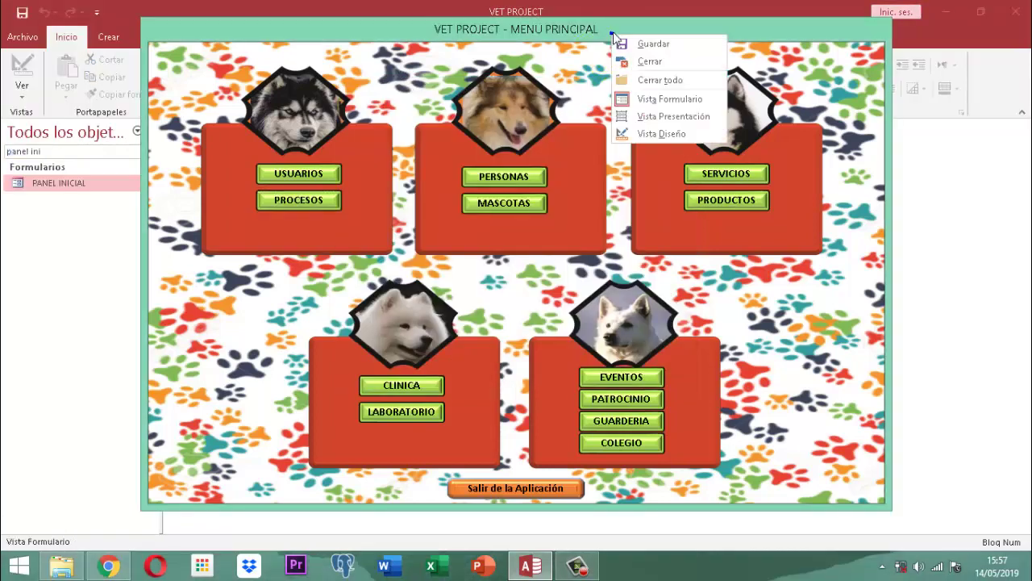
pyautogui.click(643, 60)
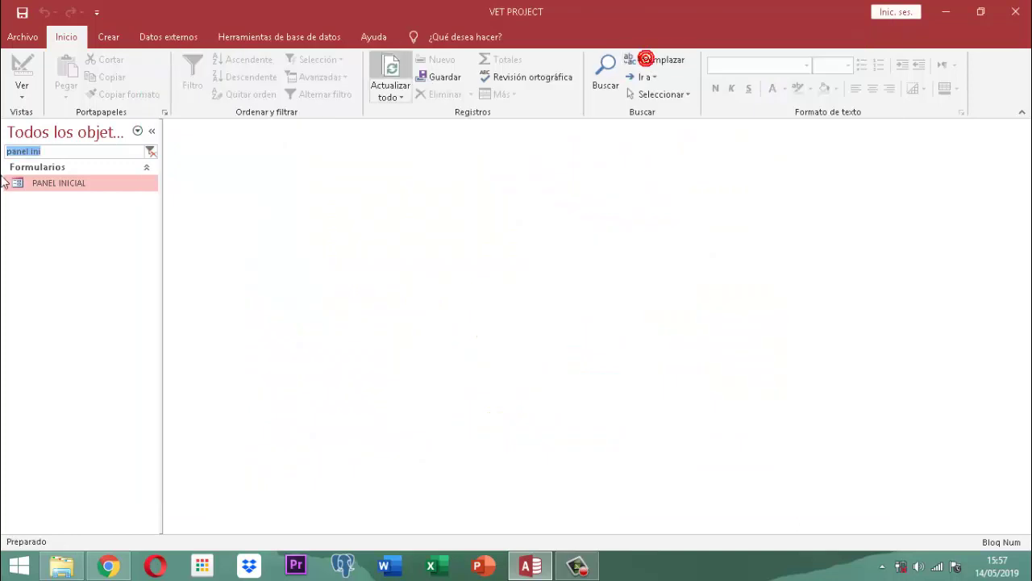
# Filter the navigation pane with 'fmigmmascota_med' and open FmlgMmascota_Medicamento in Vista Diseño
pyautogui.click(78, 156)
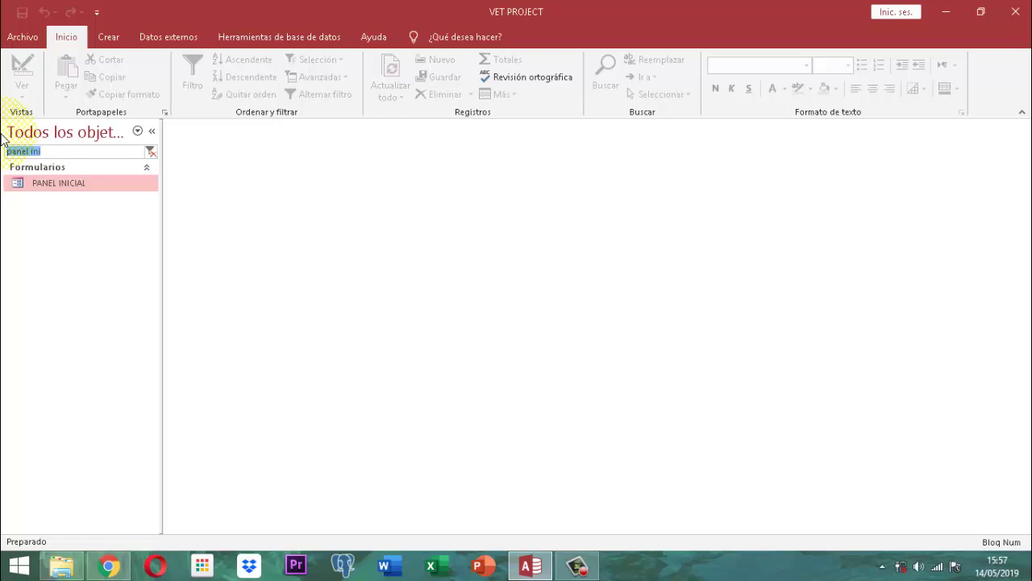
pyautogui.press('BackSpace')
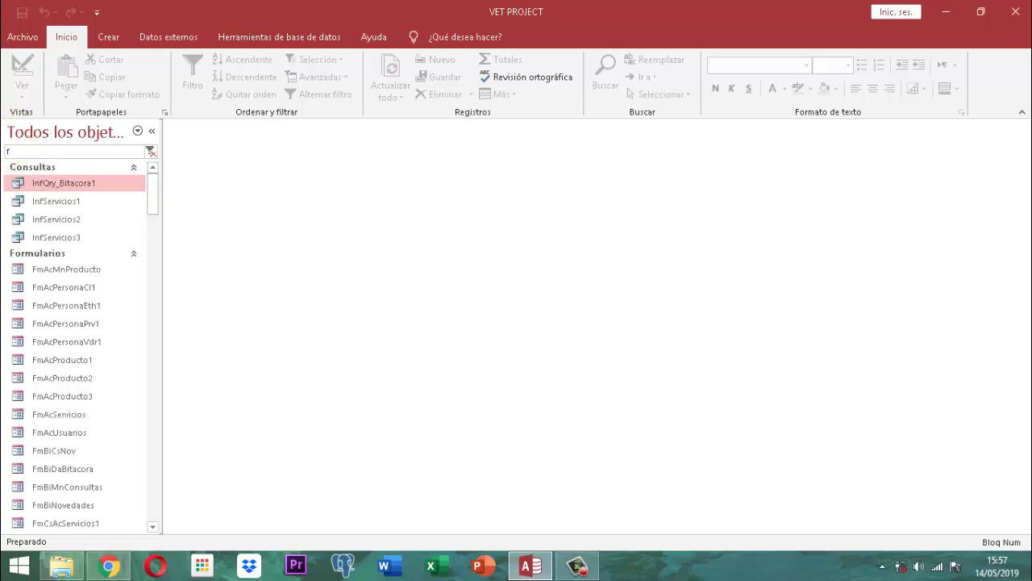
pyautogui.write('fmig')
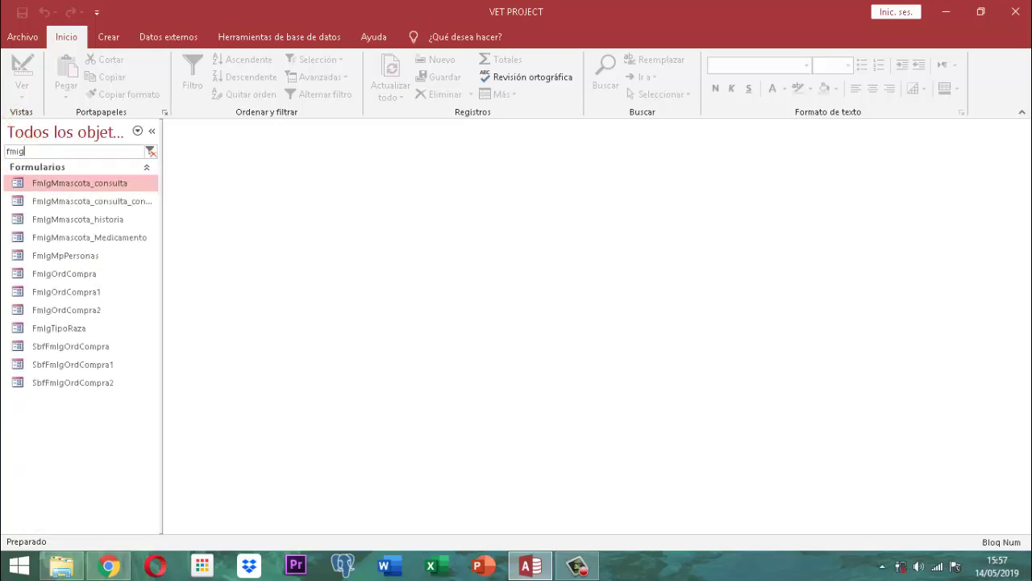
pyautogui.write('mm')
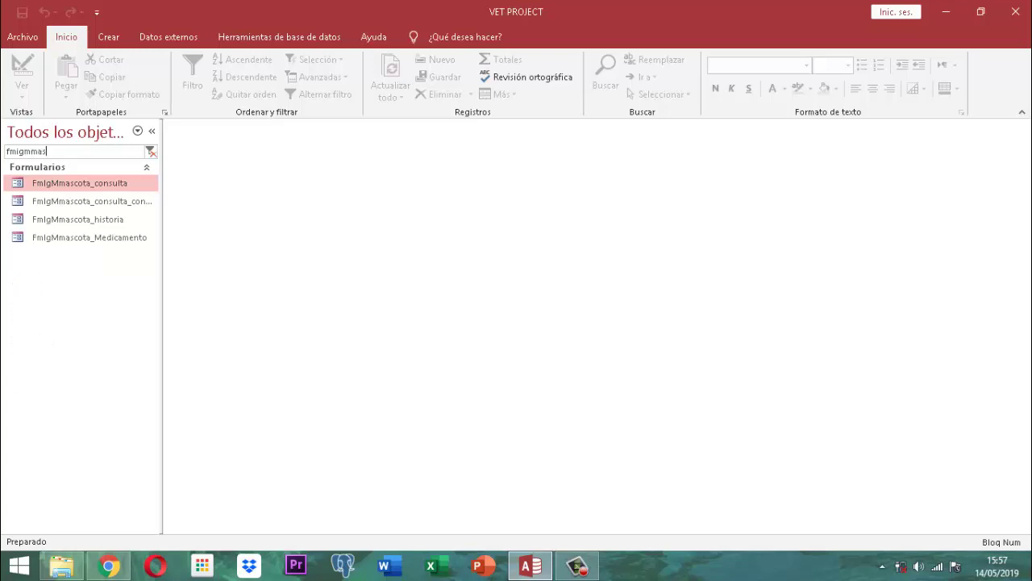
pyautogui.write('ascota_med')
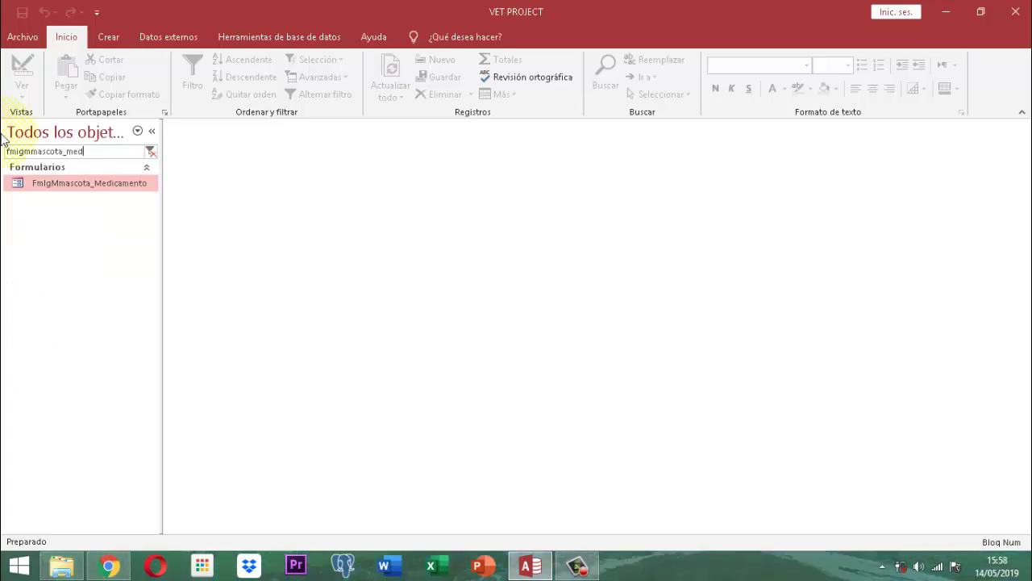
pyautogui.rightClick(62, 185)
pyautogui.click(113, 231)
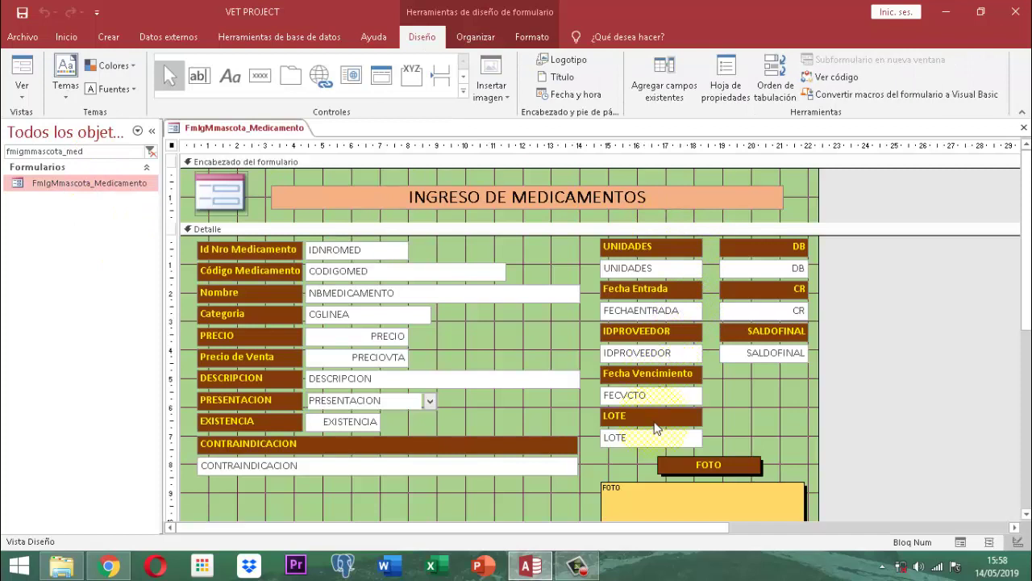
# Change the IDPROVEEDOR text box into a Cuadro combinado
pyautogui.click(668, 354)
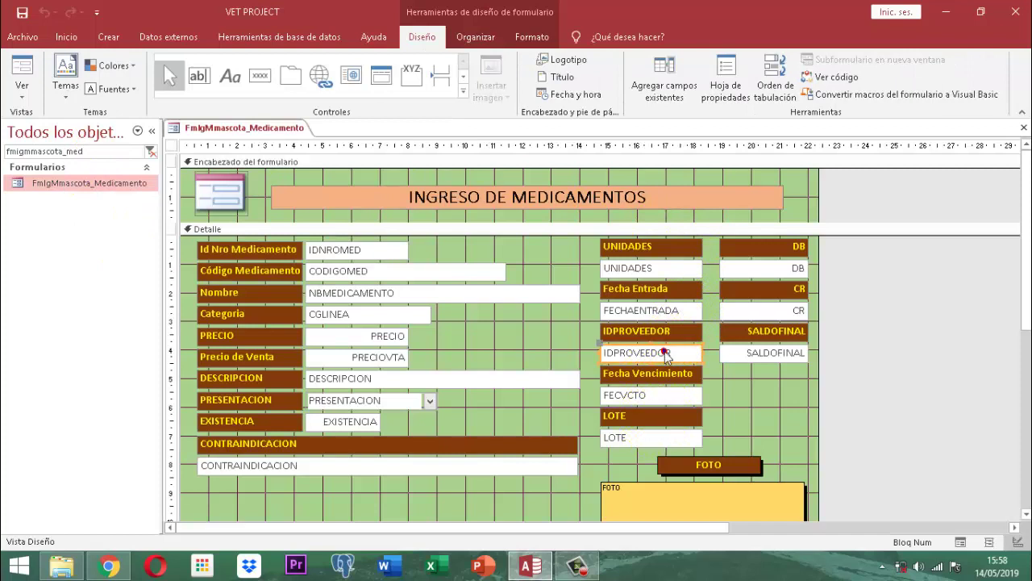
pyautogui.rightClick(668, 354)
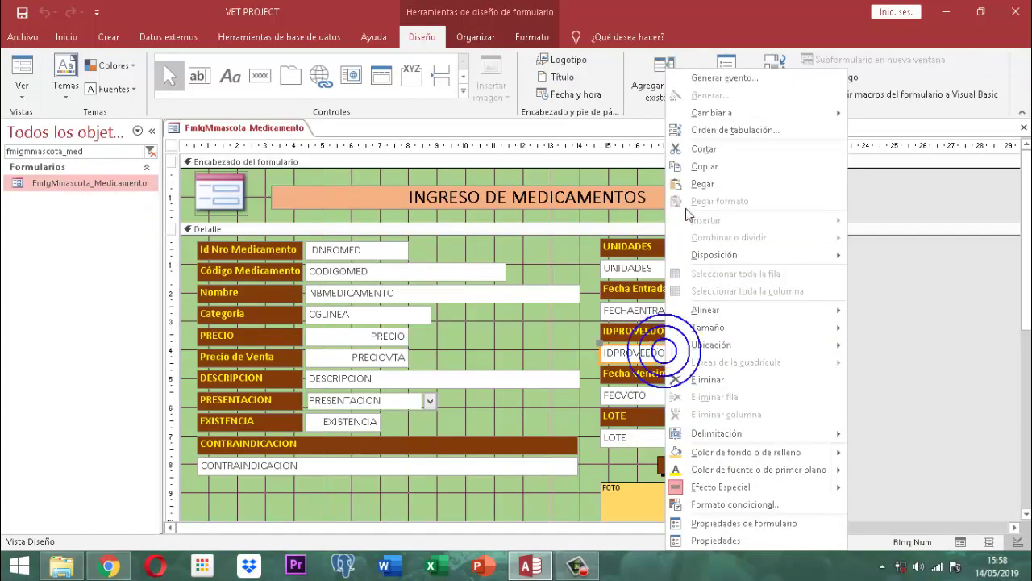
pyautogui.click(716, 114)
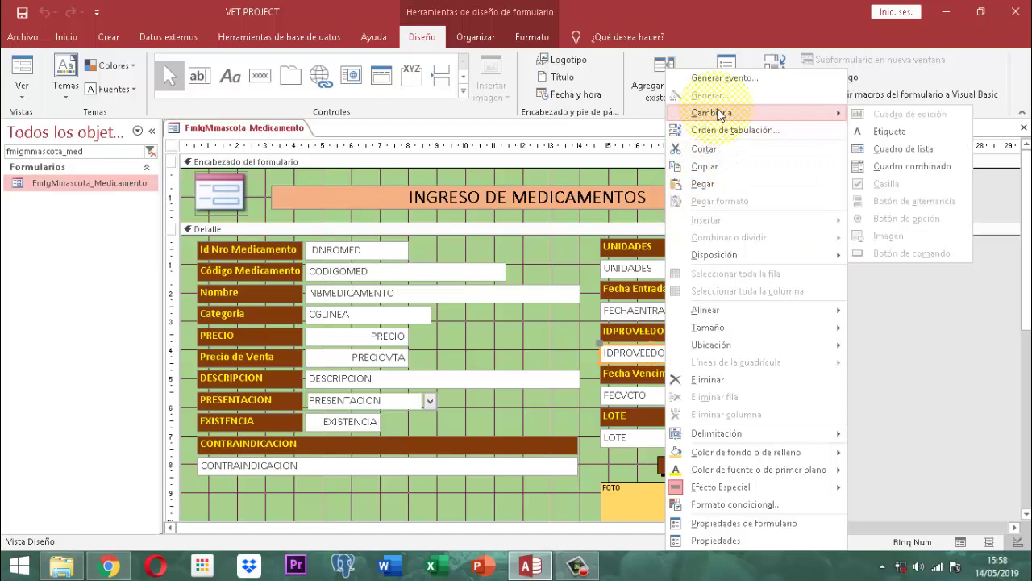
pyautogui.click(879, 168)
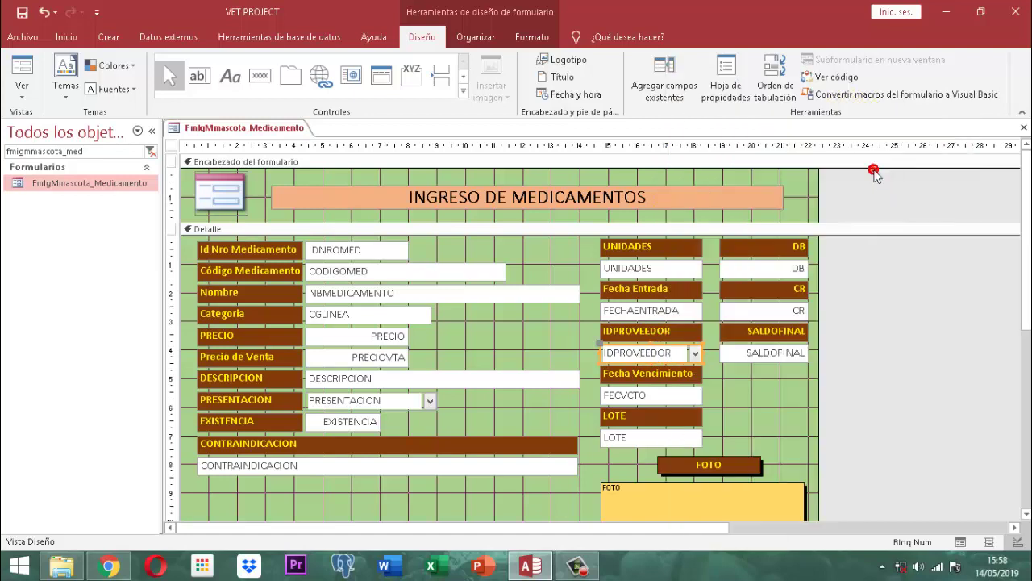
# Reorder the form's tab order so IDPROVEEDOR follows FECHAENTRADA
pyautogui.click(784, 80)
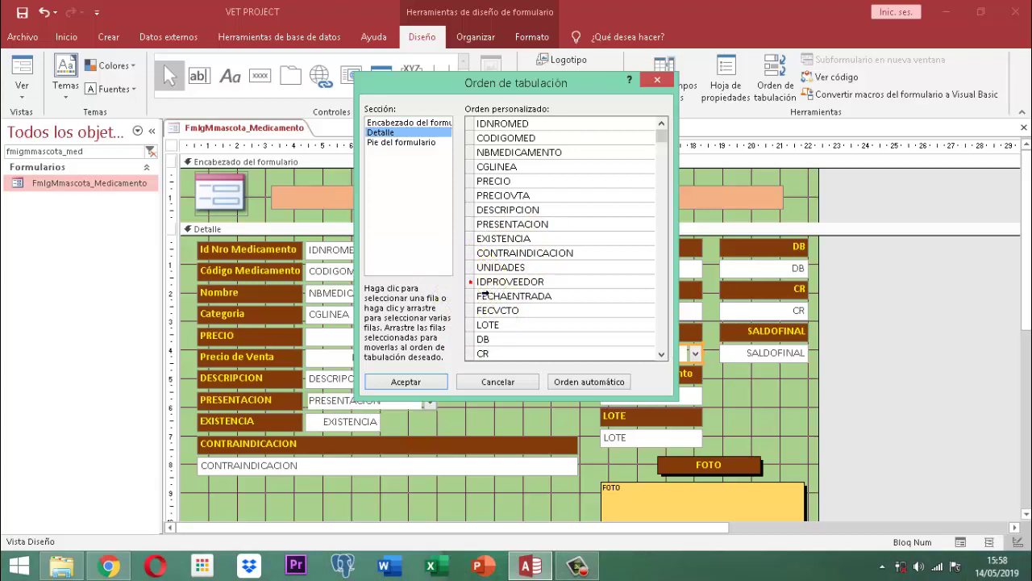
pyautogui.click(472, 283)
pyautogui.moveTo(474, 286); pyautogui.dragTo(485, 313)
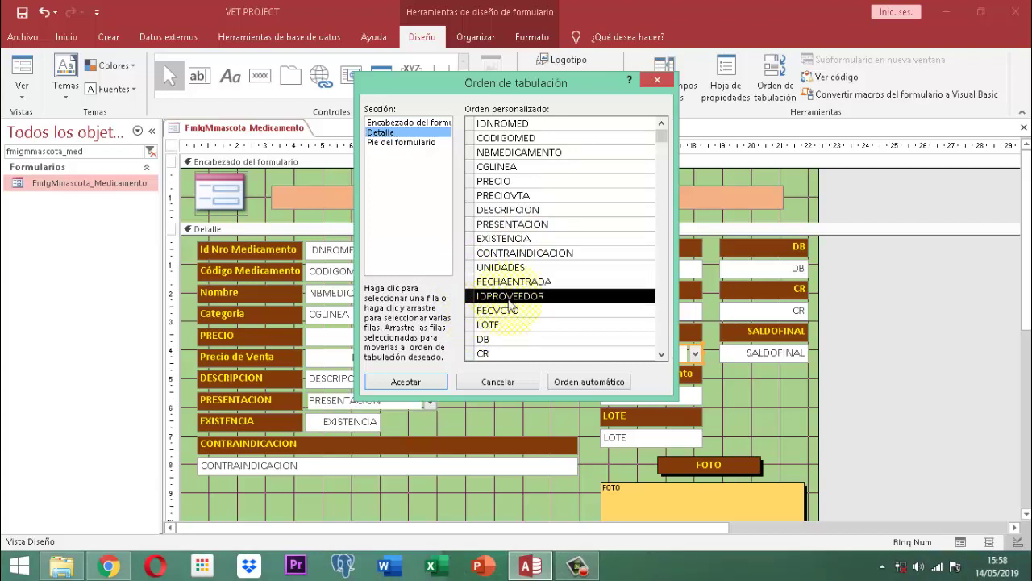
pyautogui.click(434, 383)
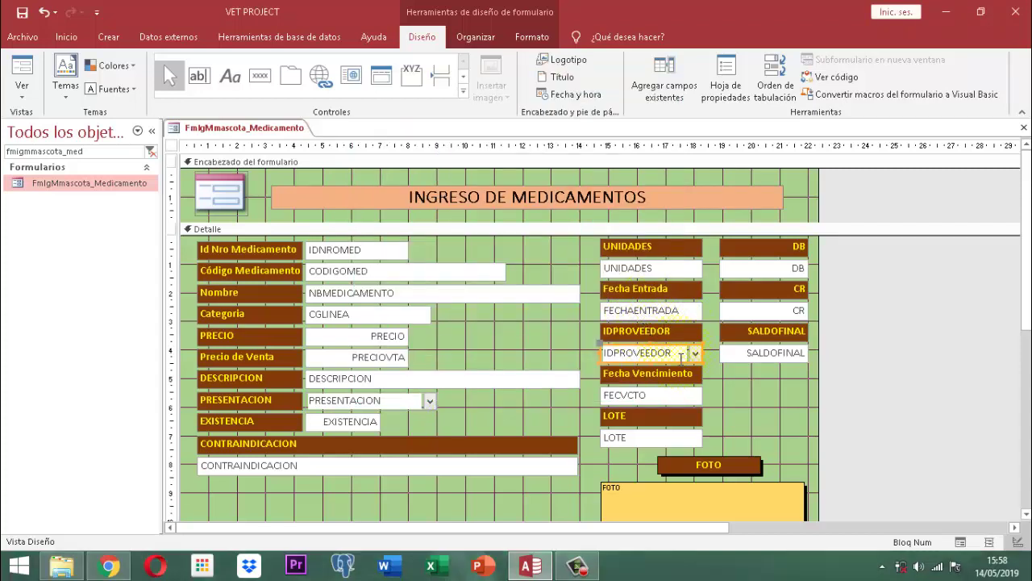
# Build the IDPROVEEDOR row source as a query based on the CsPersonaPrv1 saved query
pyautogui.click(725, 80)
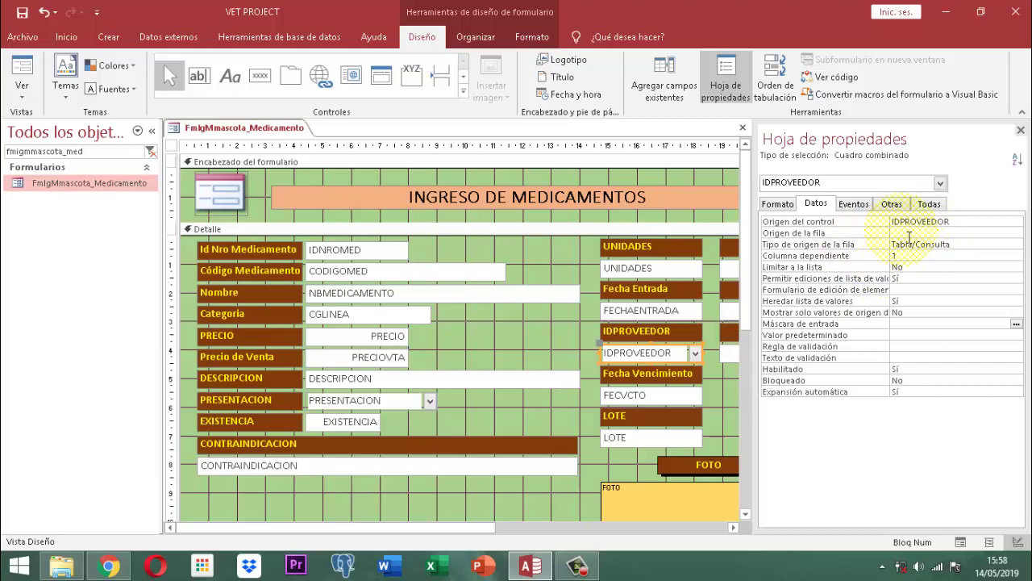
pyautogui.click(907, 232)
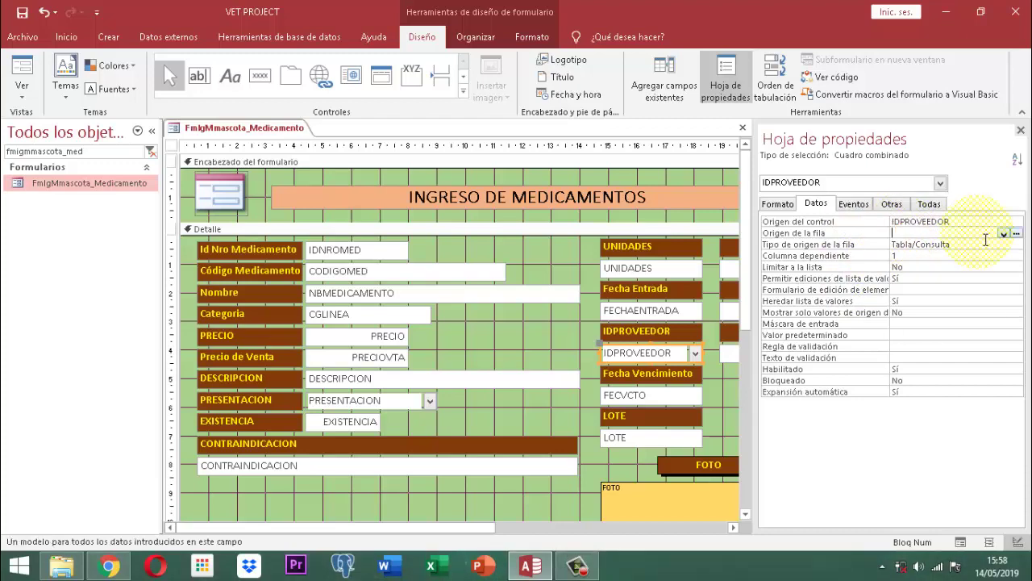
pyautogui.click(1017, 233)
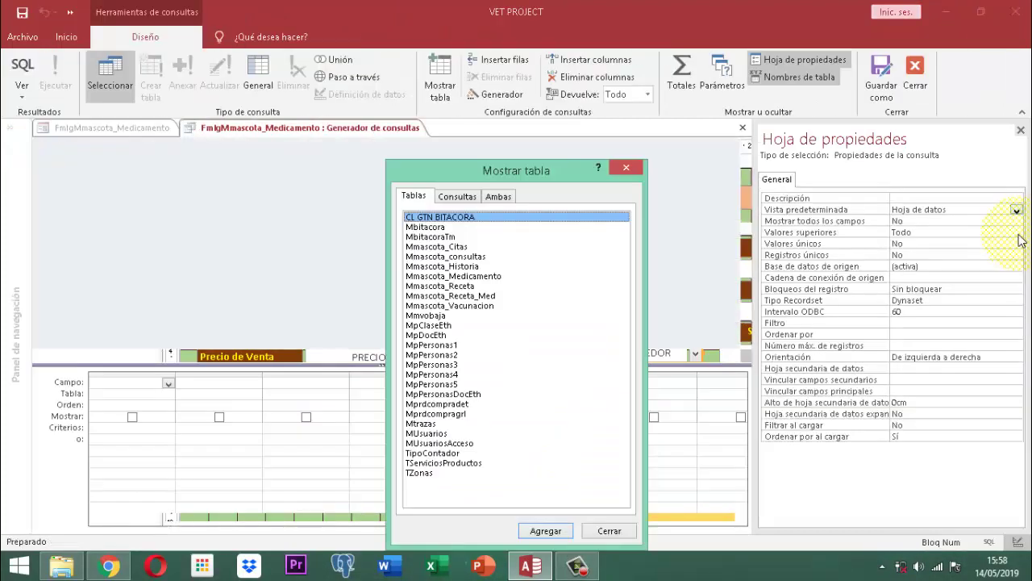
pyautogui.click(451, 196)
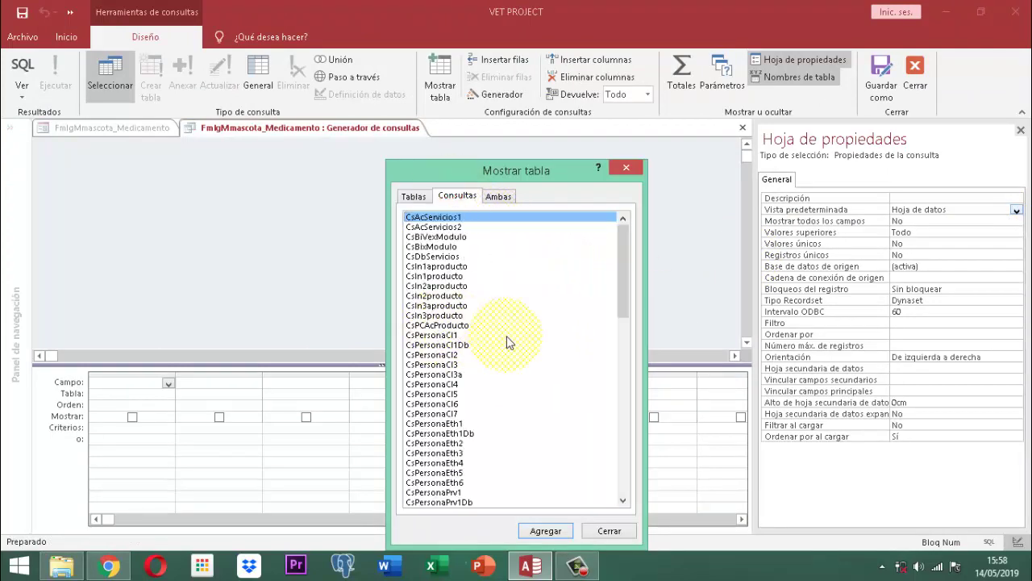
pyautogui.scroll(-3, 461, 429)
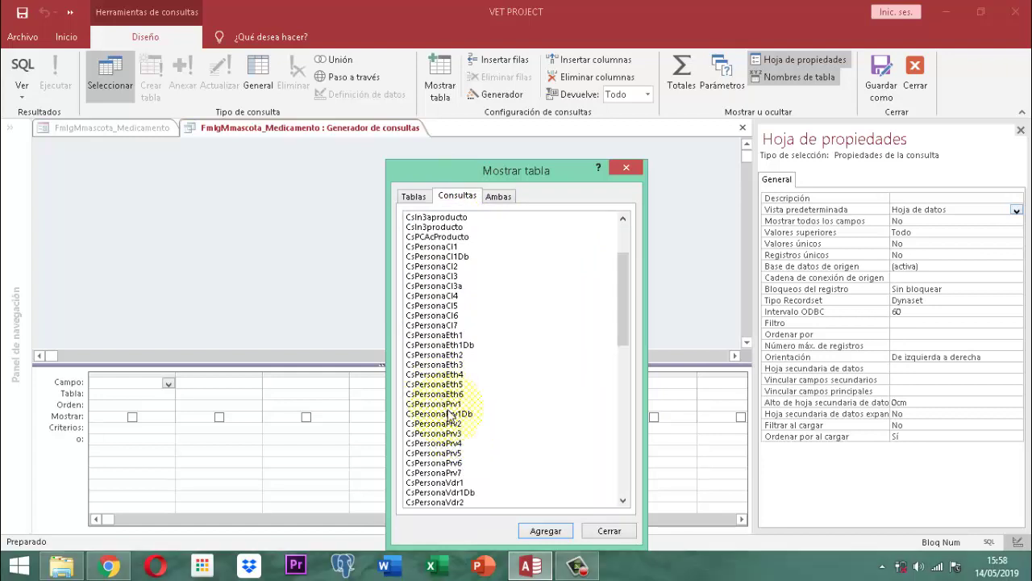
pyautogui.click(454, 404)
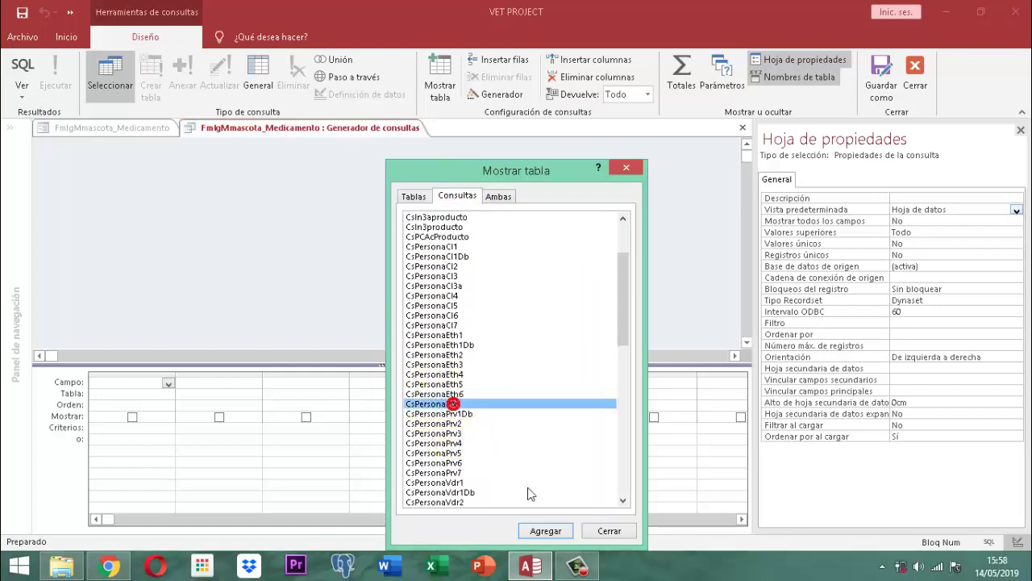
pyautogui.click(545, 532)
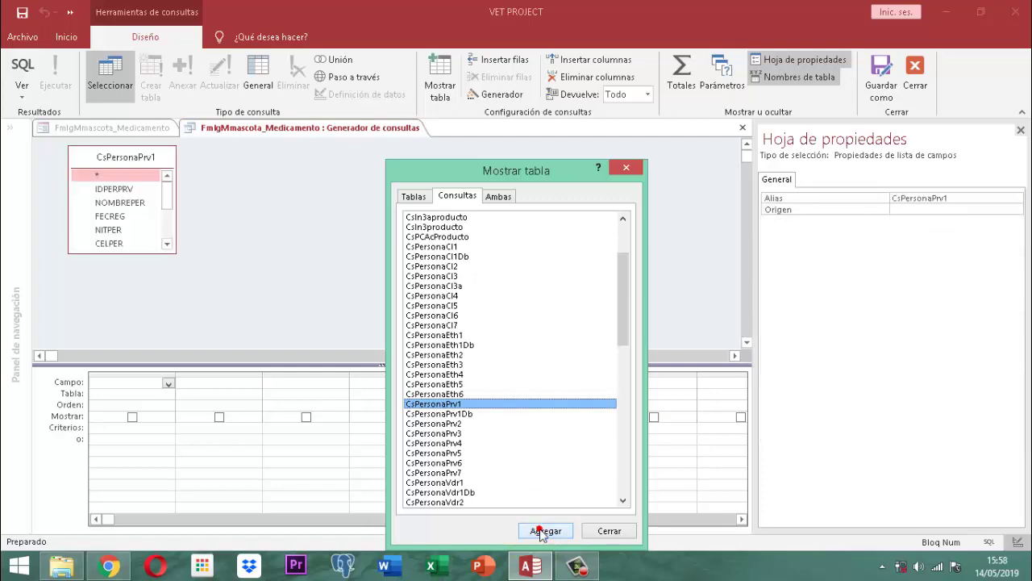
pyautogui.click(609, 531)
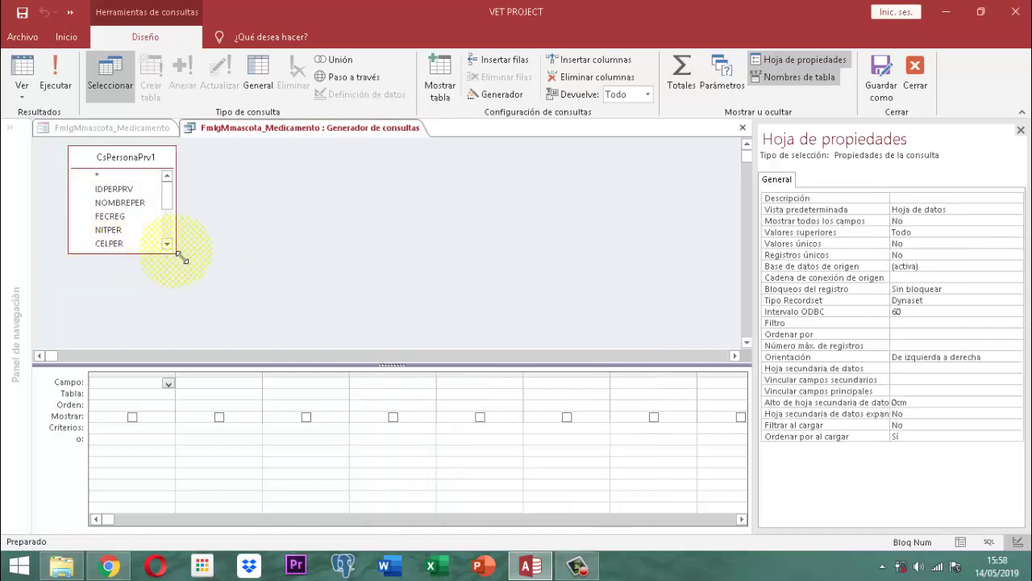
# Add IDPERPRV and NOMBREPER to the grid, preview the 5 providers, then close the builder
pyautogui.moveTo(178, 257); pyautogui.dragTo(283, 310)
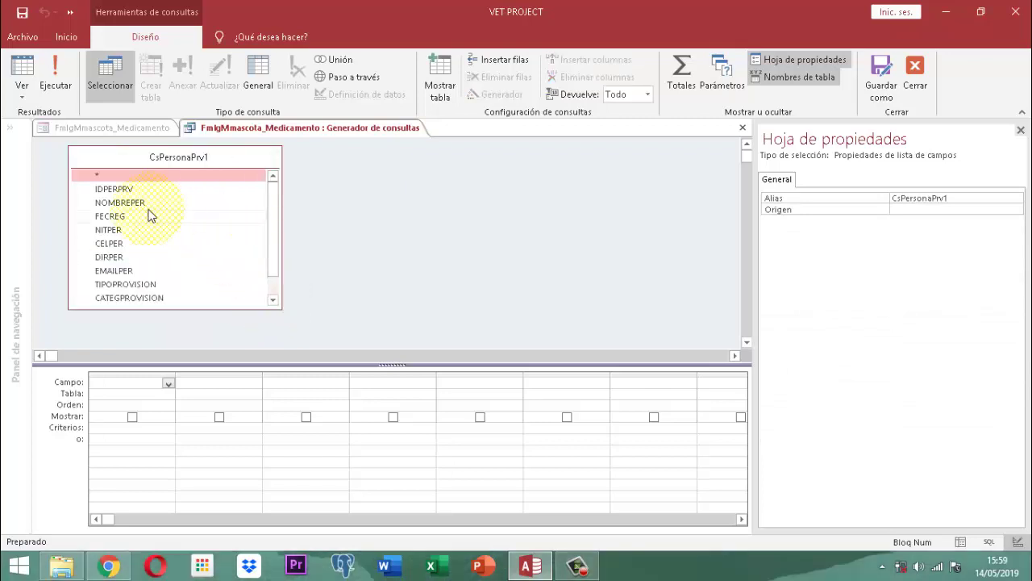
pyautogui.click(112, 196)
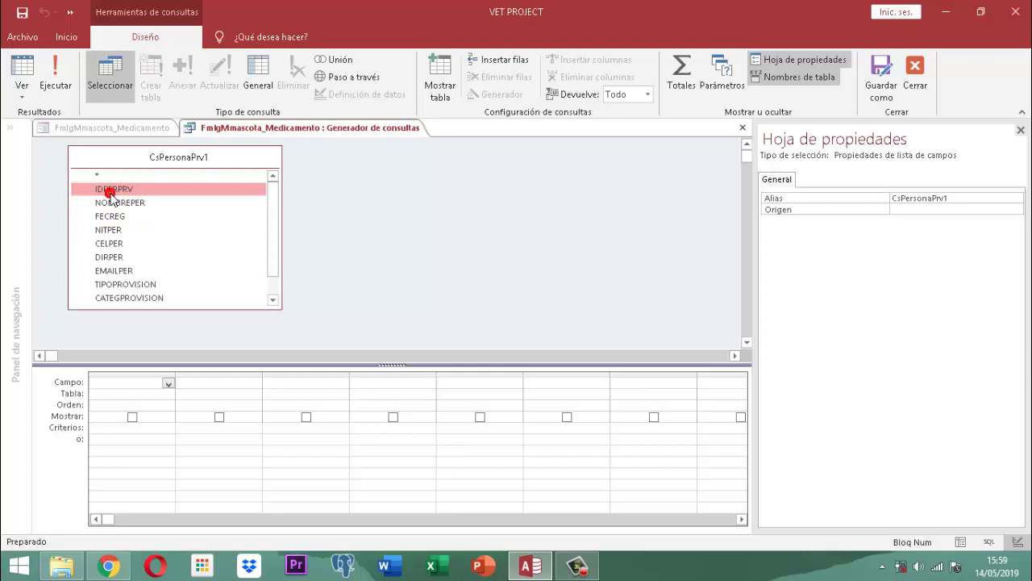
pyautogui.keyDown('ctrl'); pyautogui.click(112, 200); pyautogui.keyUp('ctrl')
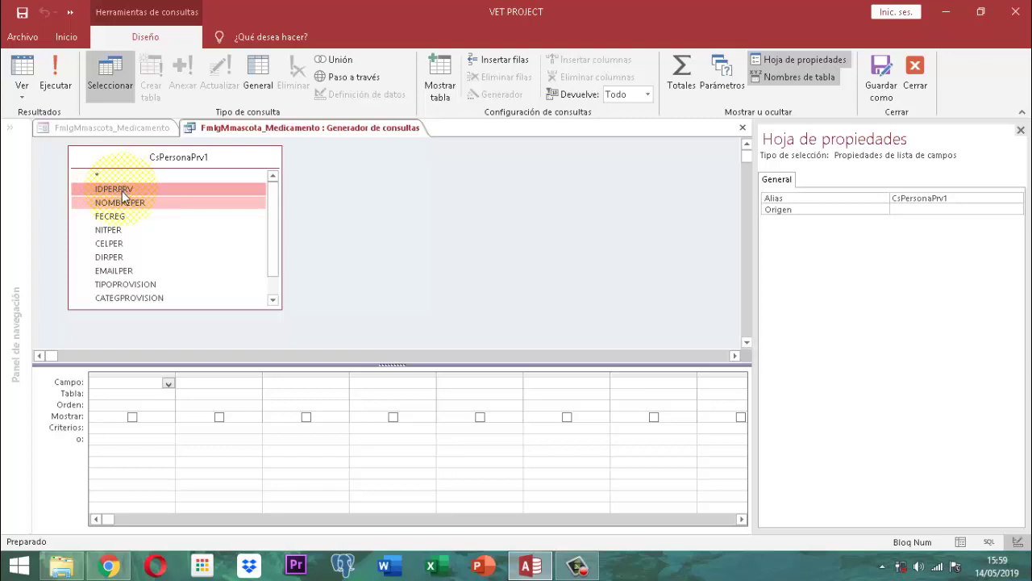
pyautogui.moveTo(121, 190); pyautogui.dragTo(130, 392)
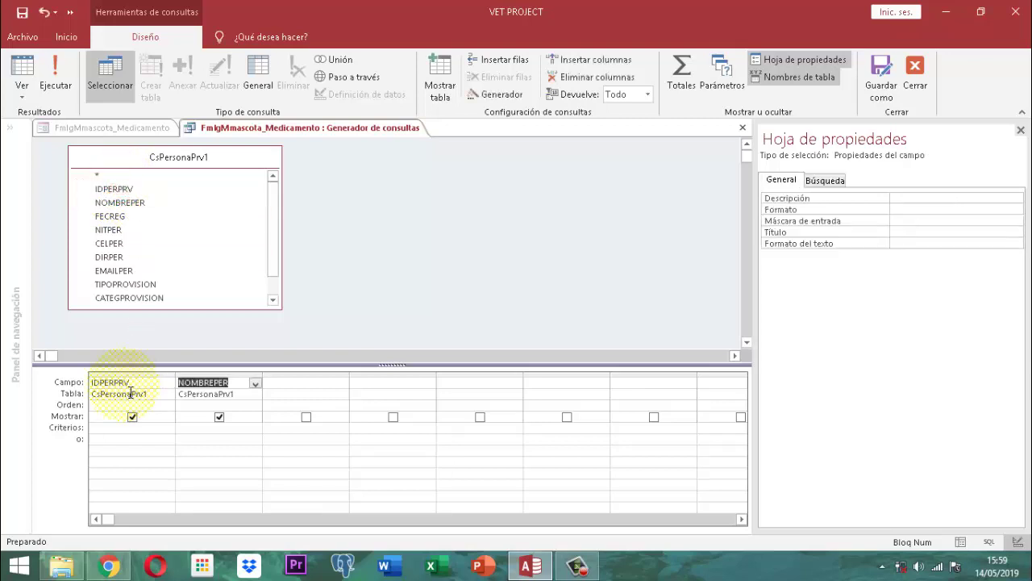
pyautogui.click(61, 79)
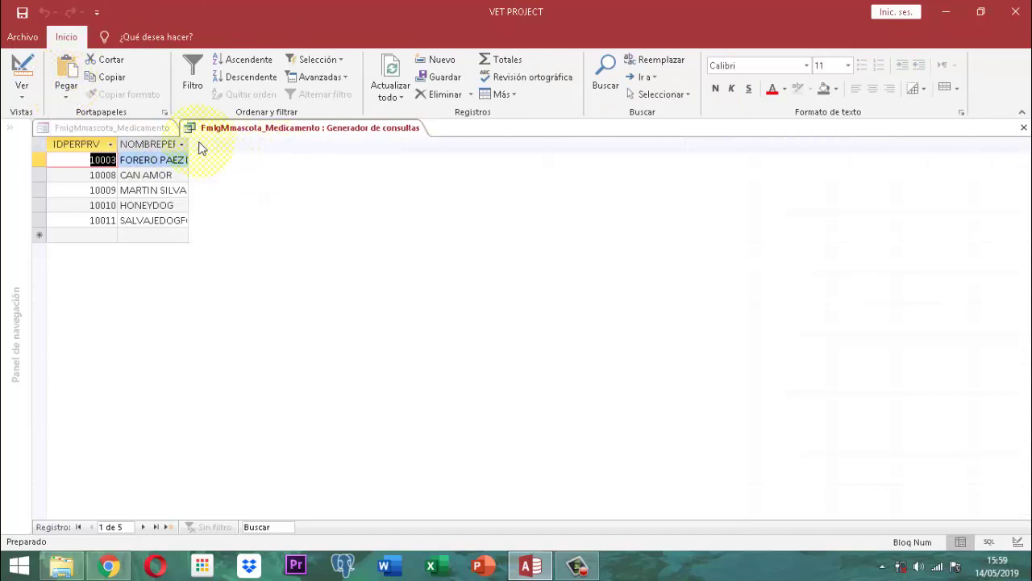
pyautogui.doubleClick(188, 145)
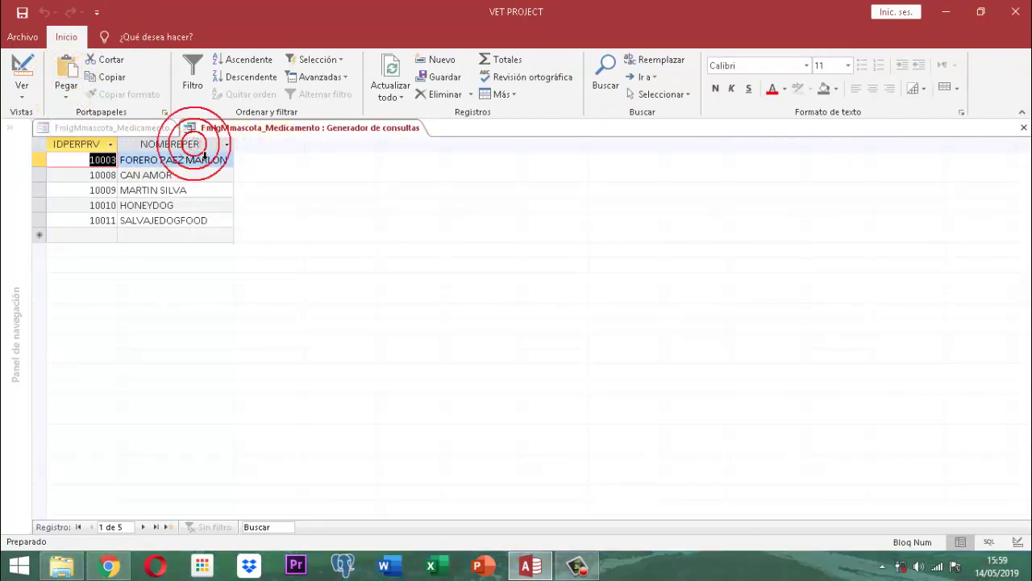
pyautogui.click(26, 67)
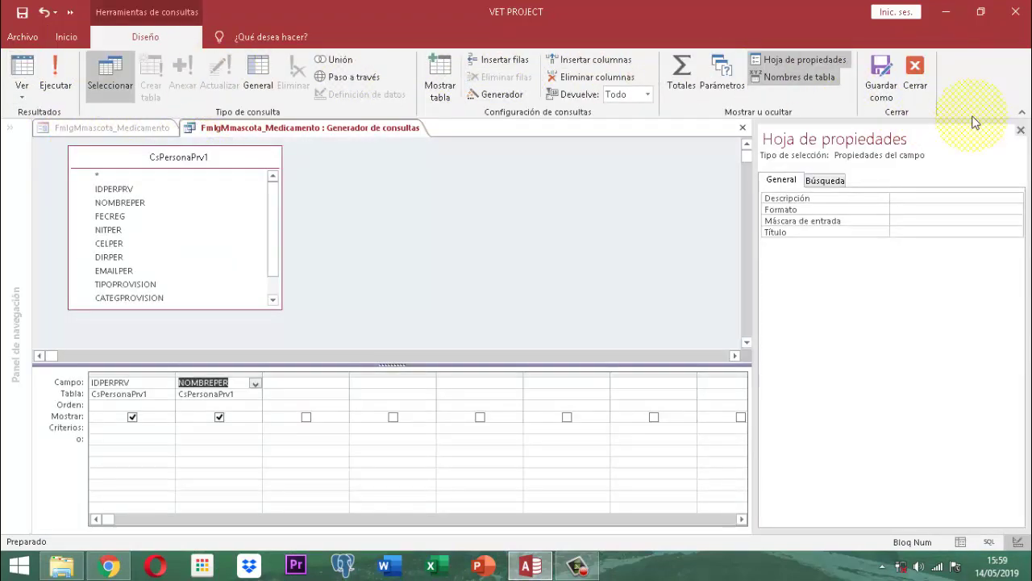
pyautogui.click(915, 71)
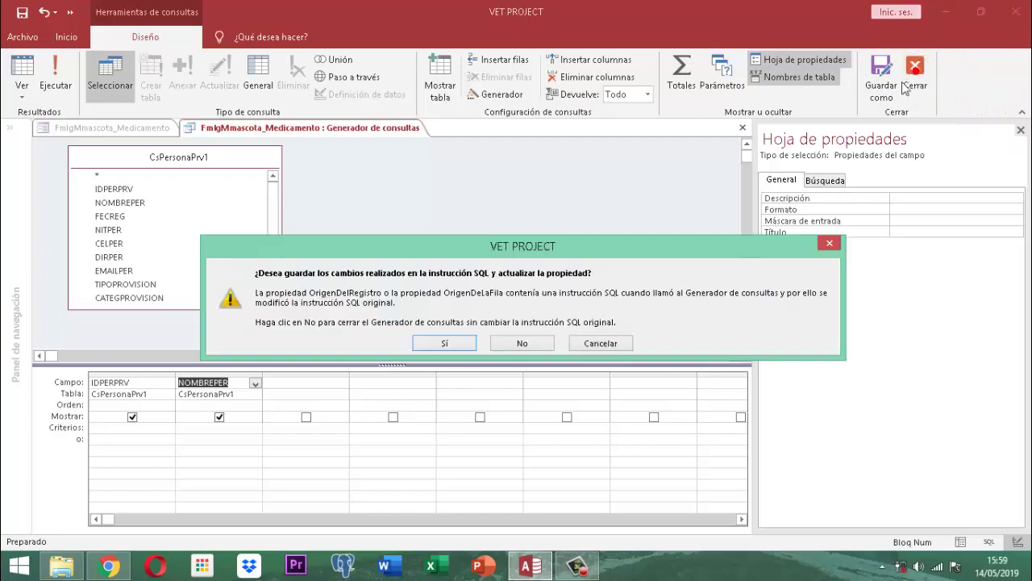
# Save the query as row source and give the combo box 2 columns, widths 3;8, list width 11
pyautogui.click(463, 341)
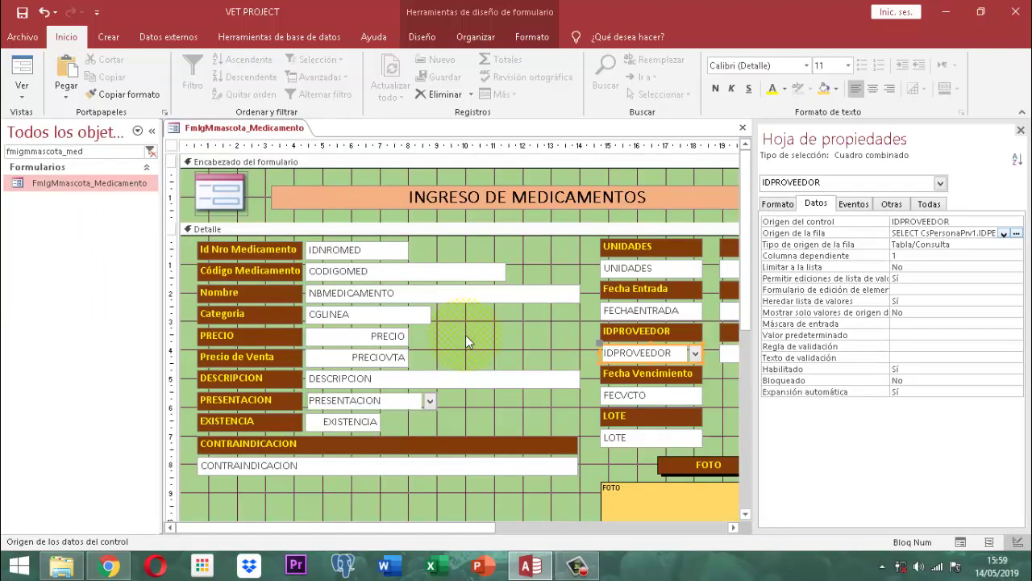
pyautogui.click(779, 205)
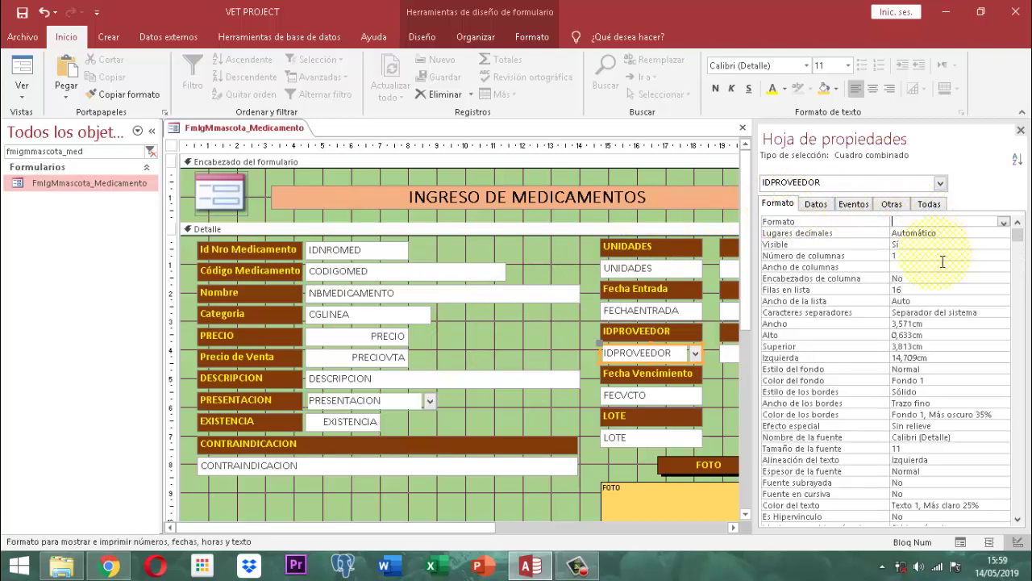
pyautogui.click(932, 259)
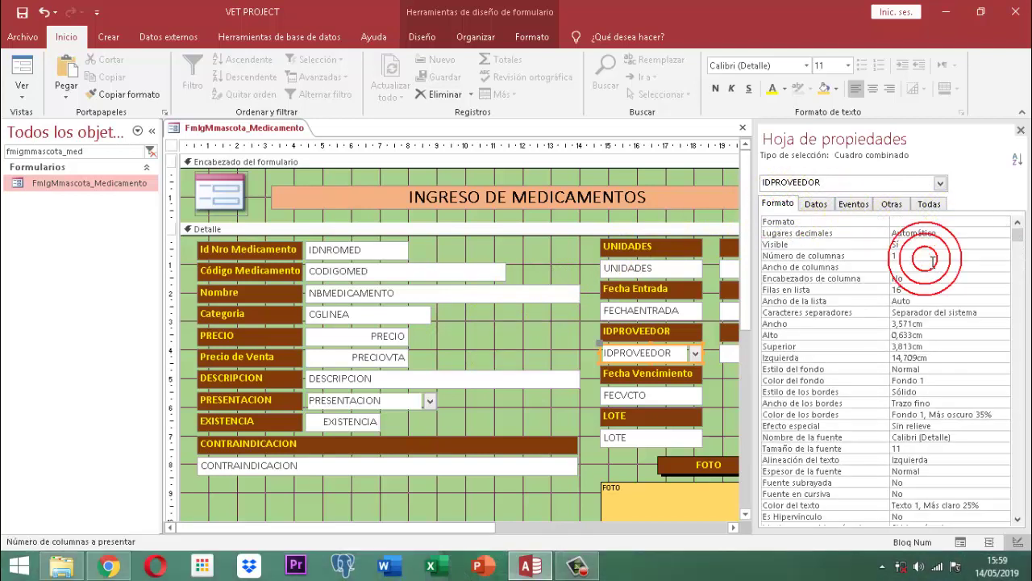
pyautogui.write('2')
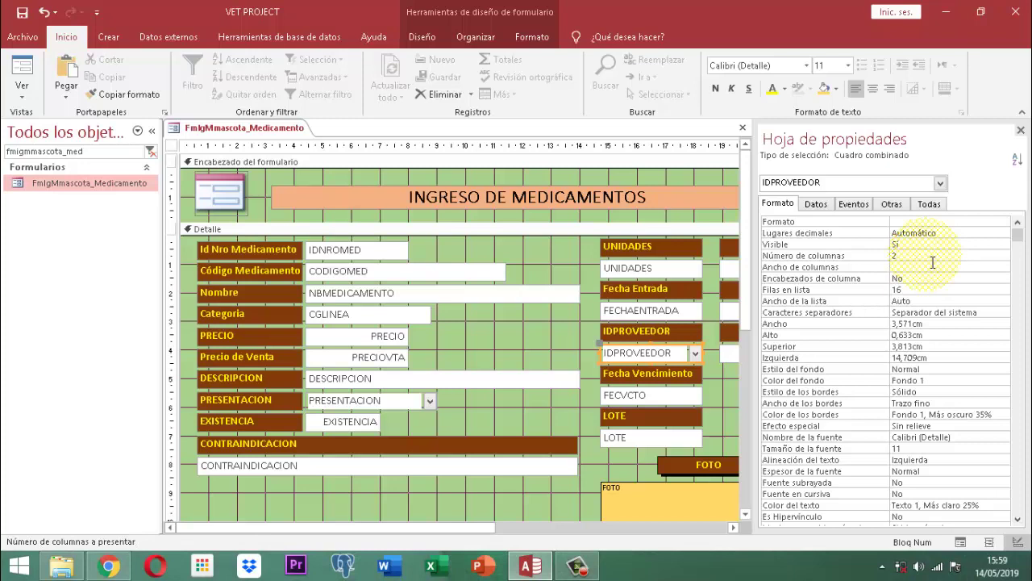
pyautogui.press('Return')
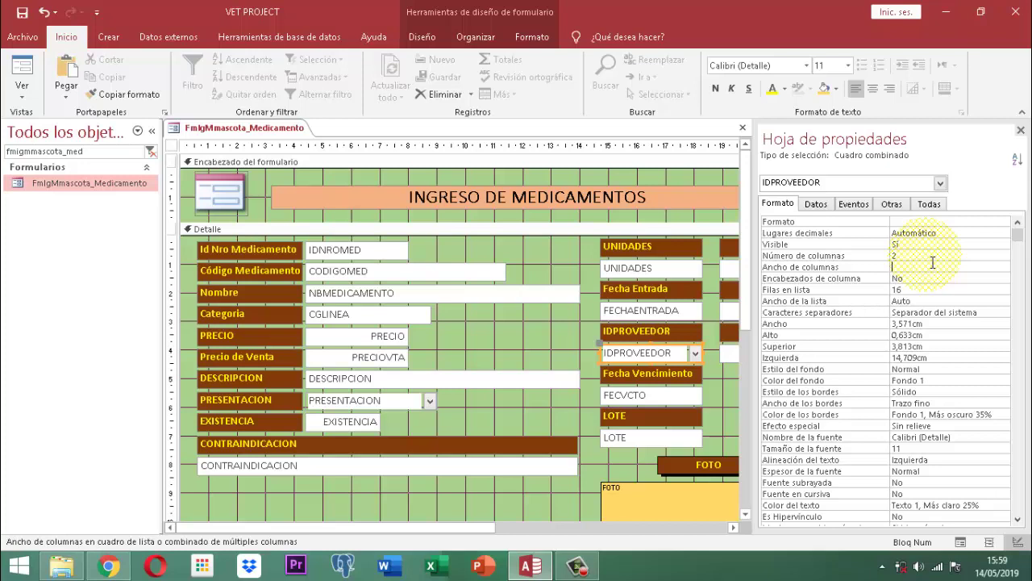
pyautogui.write('3;')
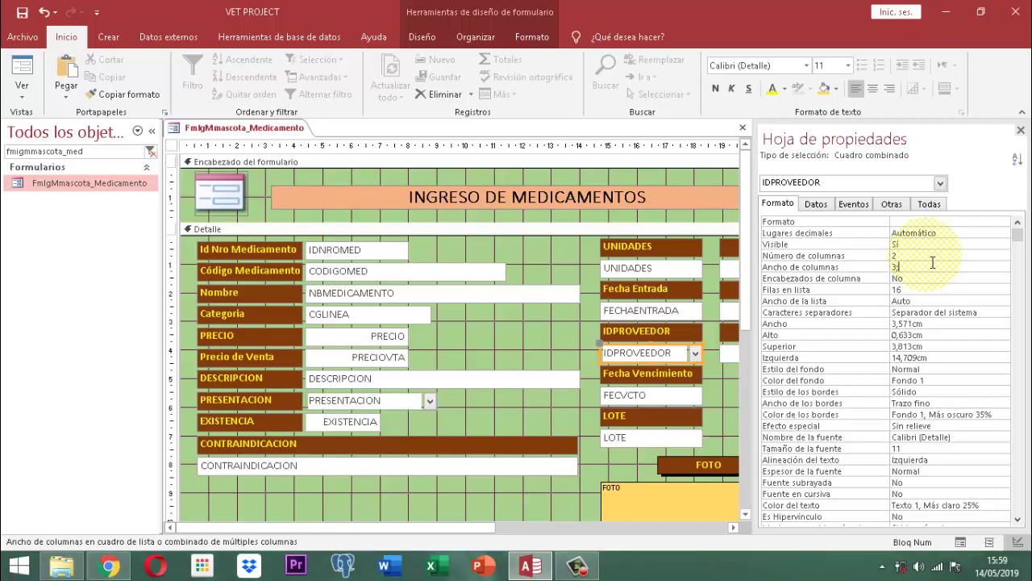
pyautogui.write('8')
pyautogui.press('Return')
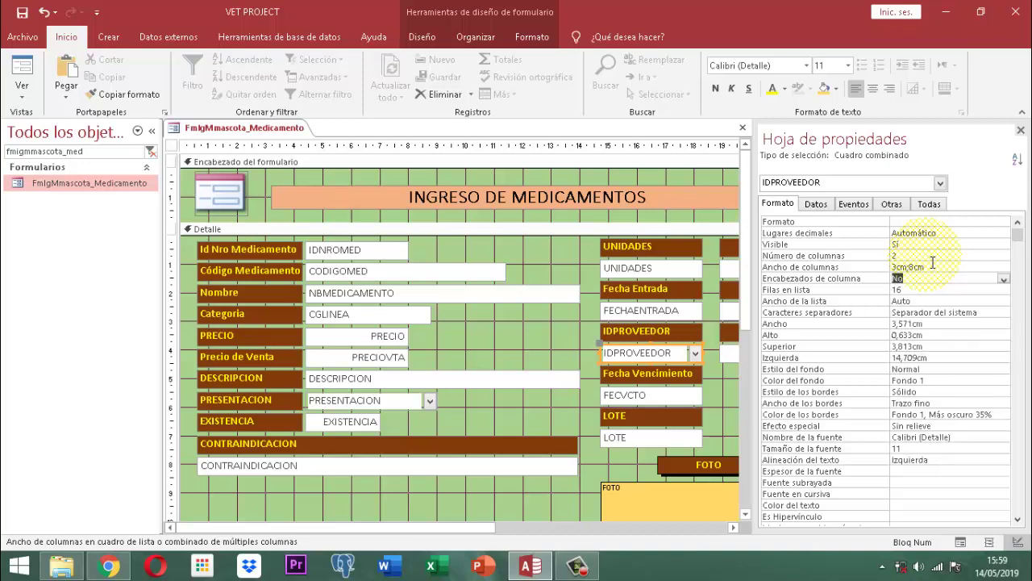
pyautogui.press('Return')
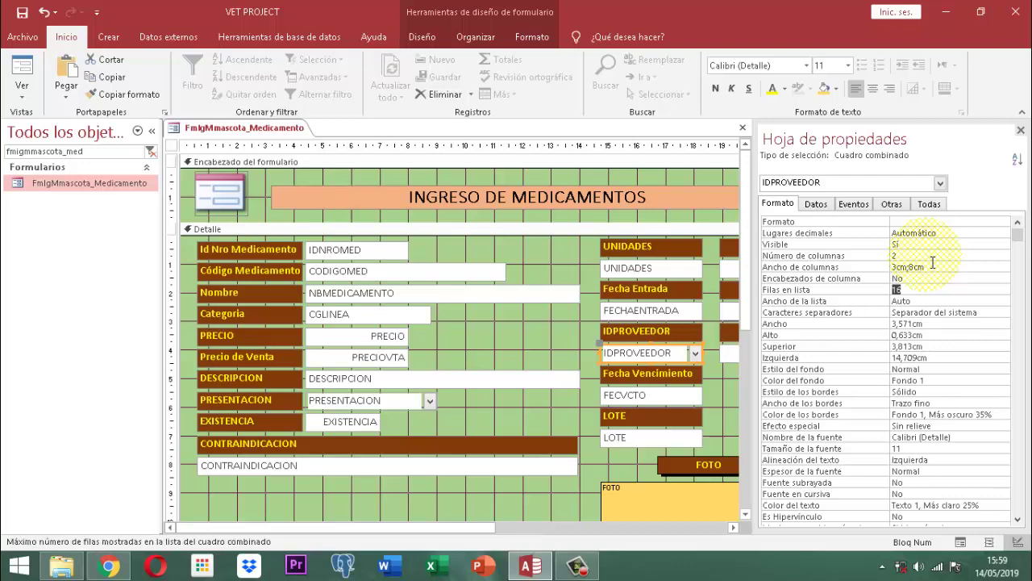
pyautogui.press('Return')
pyautogui.write('11')
pyautogui.press('Return')
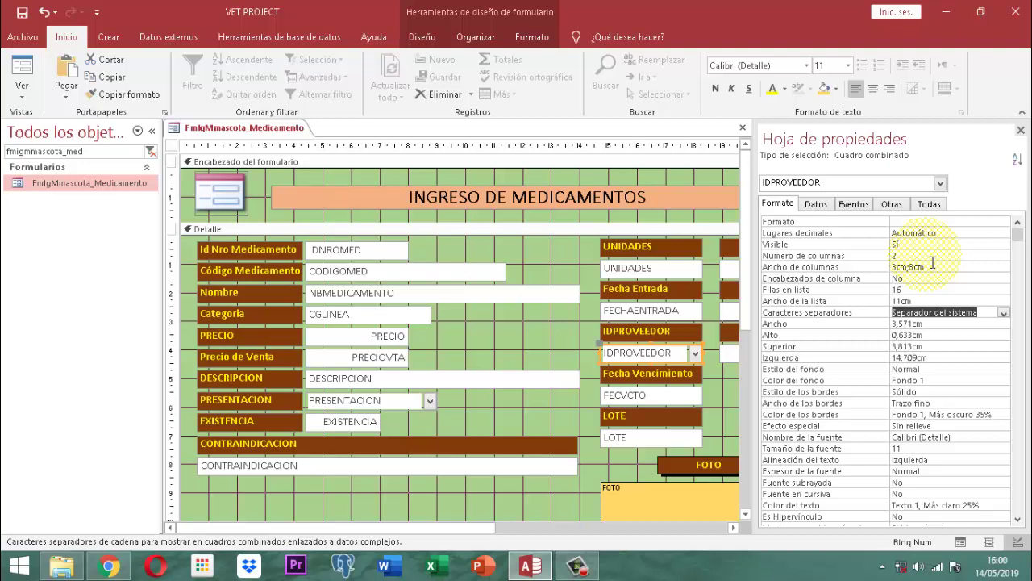
pyautogui.click(819, 206)
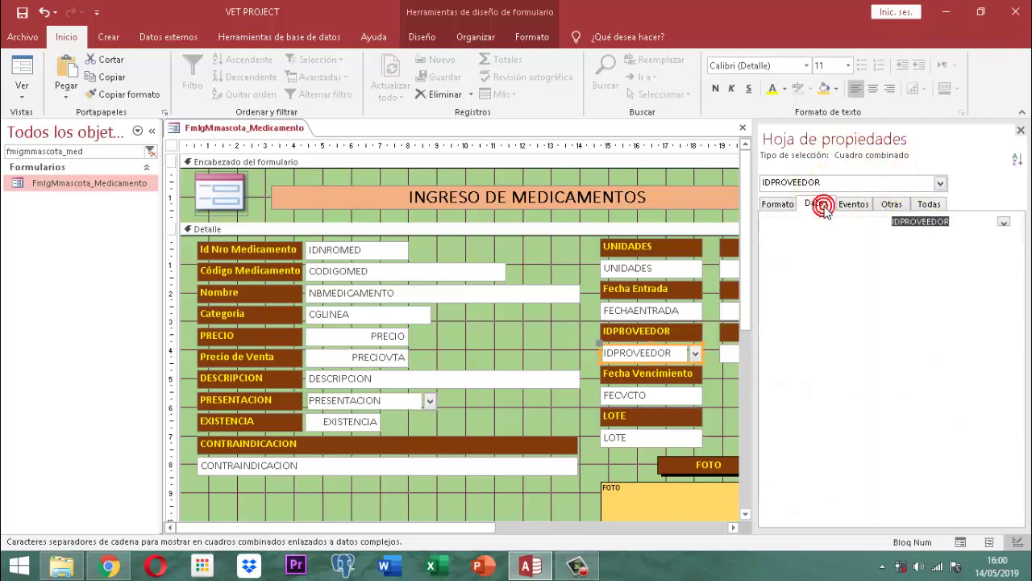